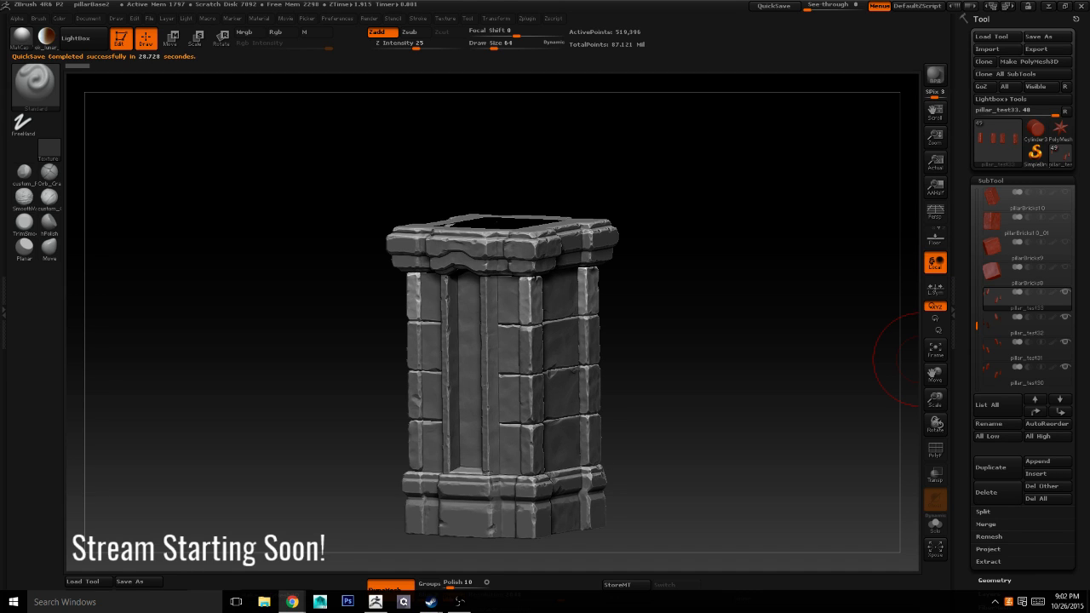
key("XF86AudioLowerVolume")
key("XF86AudioLowerVolume")
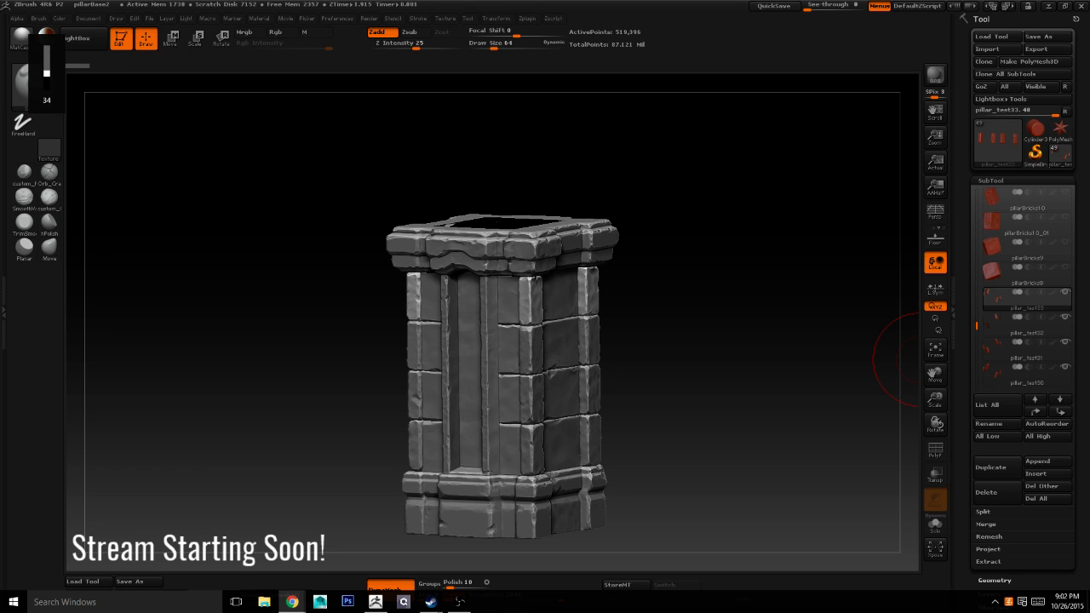
key("XF86AudioRaiseVolume")
key("XF86AudioRaiseVolume")
key("XF86AudioRaiseVolume")
key("XF86AudioRaiseVolume")
key("XF86AudioRaiseVolume")
key("XF86AudioRaiseVolume")
key("XF86AudioRaiseVolume")
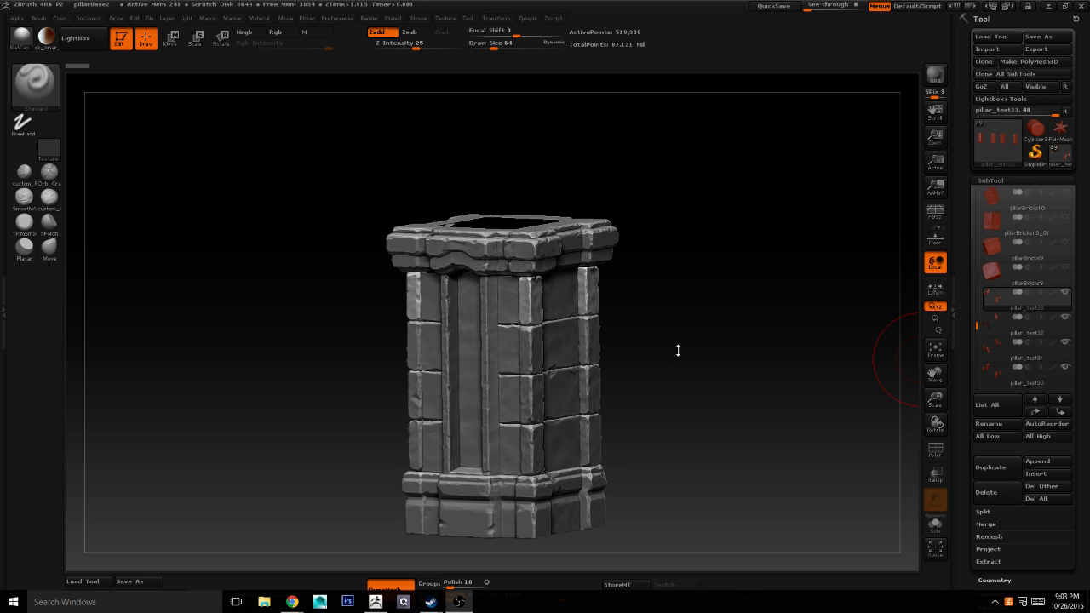
Make the PillarMid trim at the pillar's upper end the active subtool and isolate it with Solo.
left_click(678, 253)
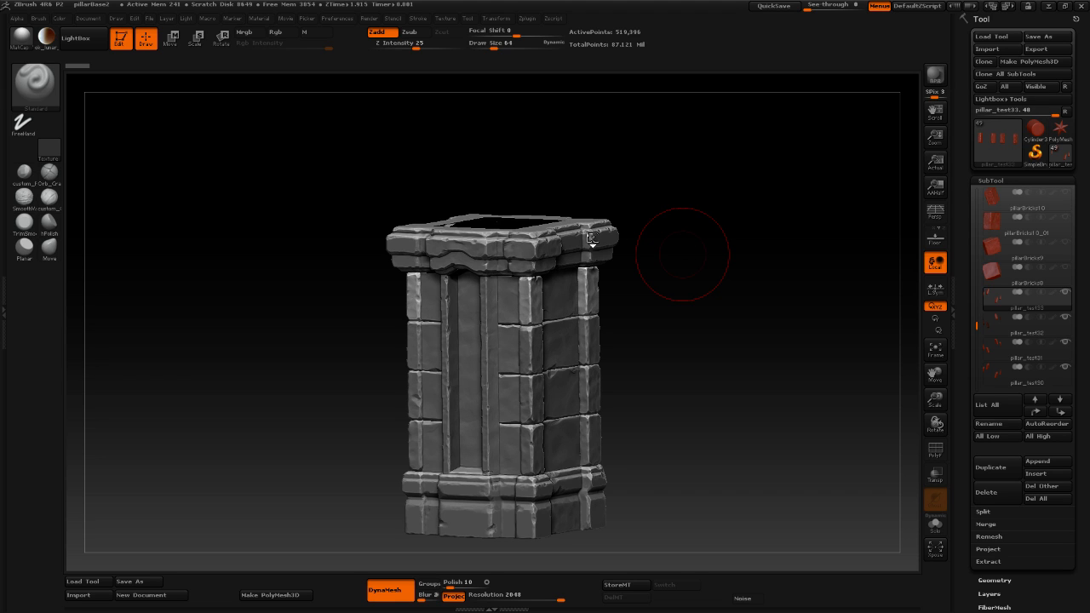
left_click(522, 247, "alt")
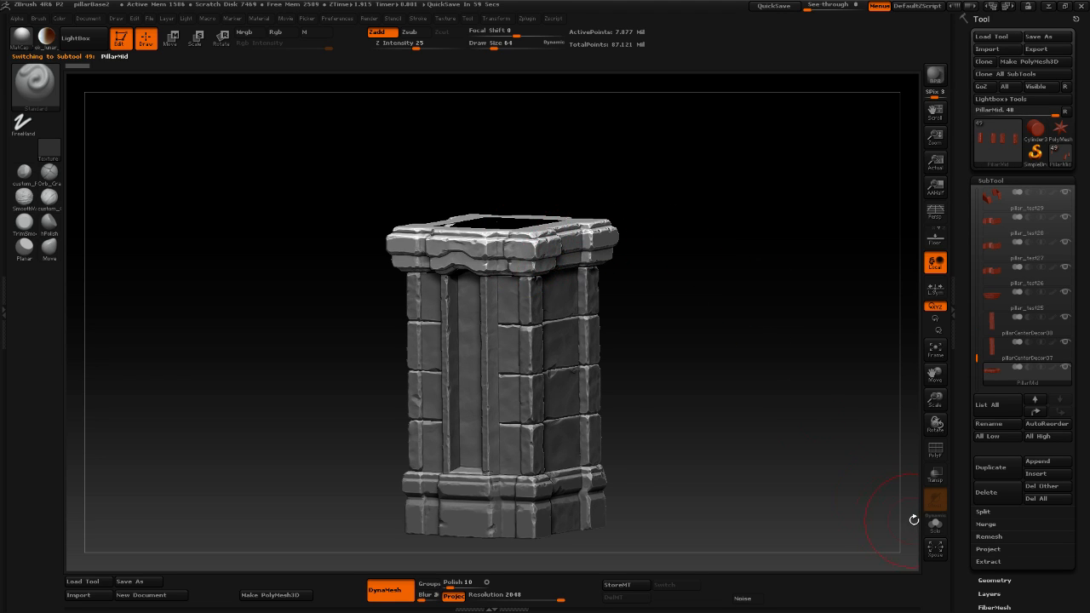
left_click(939, 530)
left_click_drag(619, 363, 617, 318)
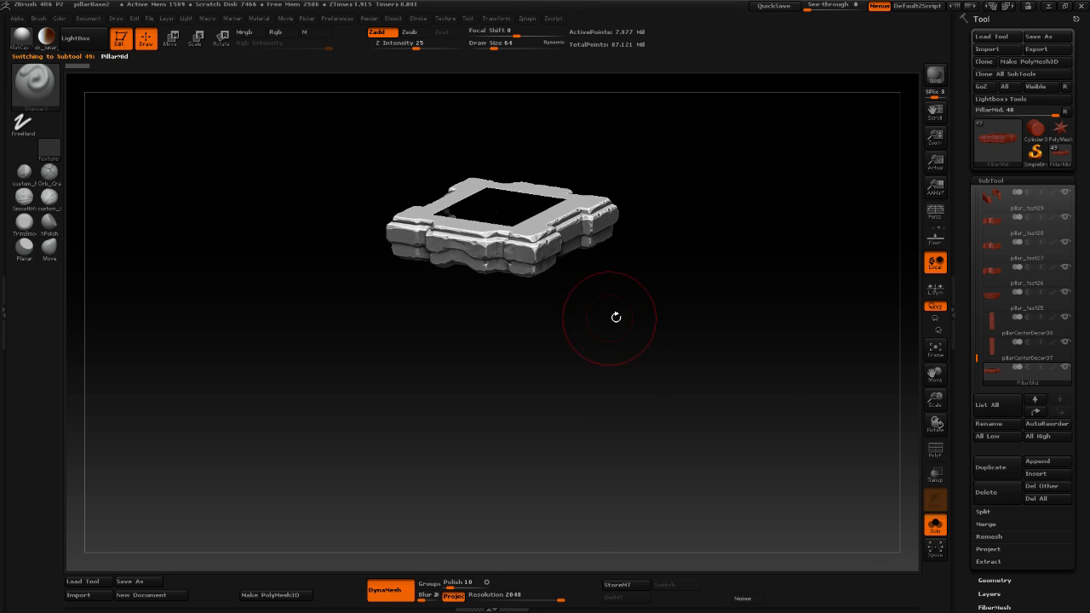
left_click_drag(702, 328, 714, 425, "alt")
mouse_move(722, 328)
left_mouse_down()
mouse_move(706, 400)
mouse_move(735, 411)
mouse_move(608, 421)
mouse_move(621, 464)
left_mouse_up()
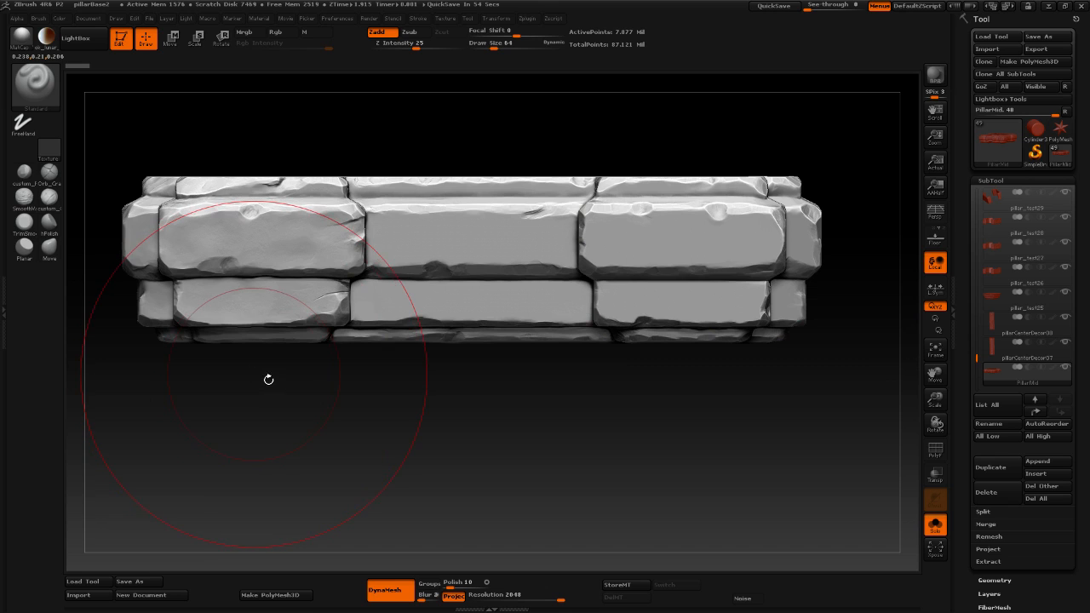
Reduce the draw size to 19 and give the TrimSmoothBorder brush the square Alpha 28.
key("space")
left_click_drag(258, 378, 241, 377)
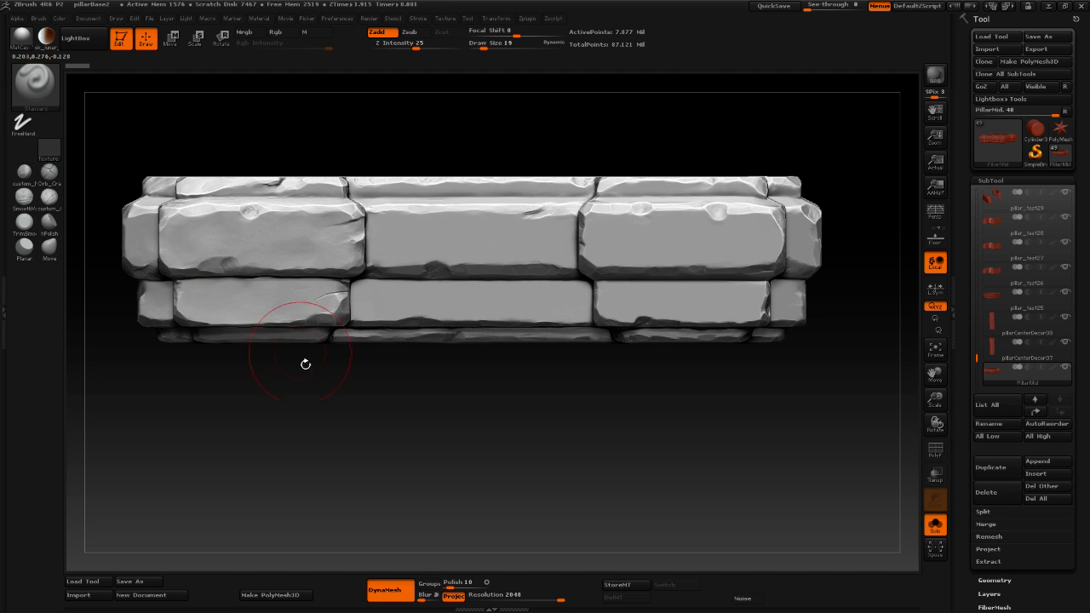
left_click_drag(337, 437, 375, 455, "alt")
left_click_drag(237, 453, 223, 483, "alt")
left_click(4, 246)
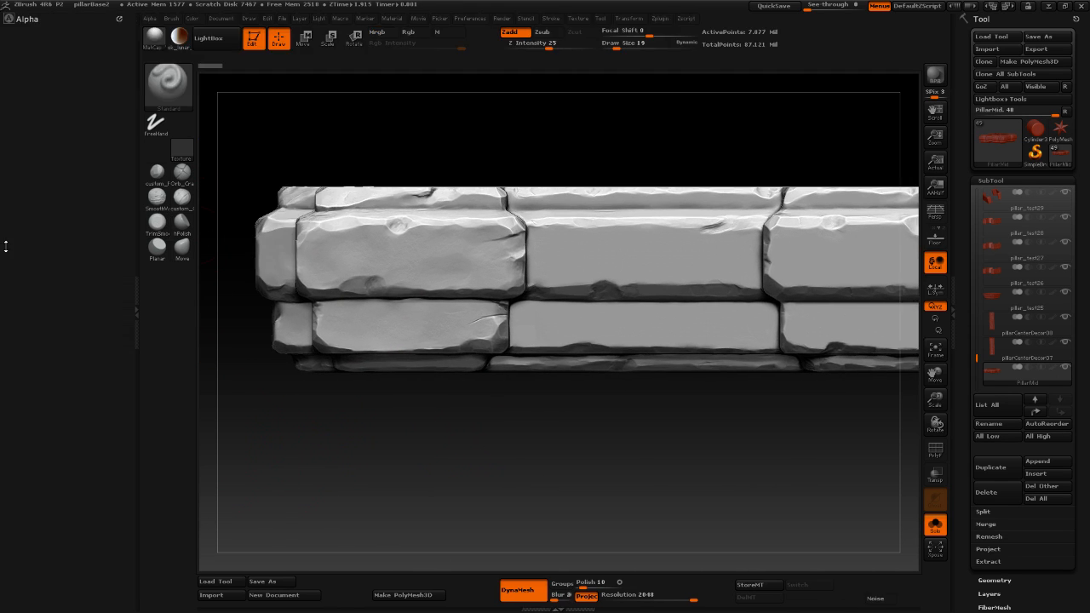
left_click(32, 19)
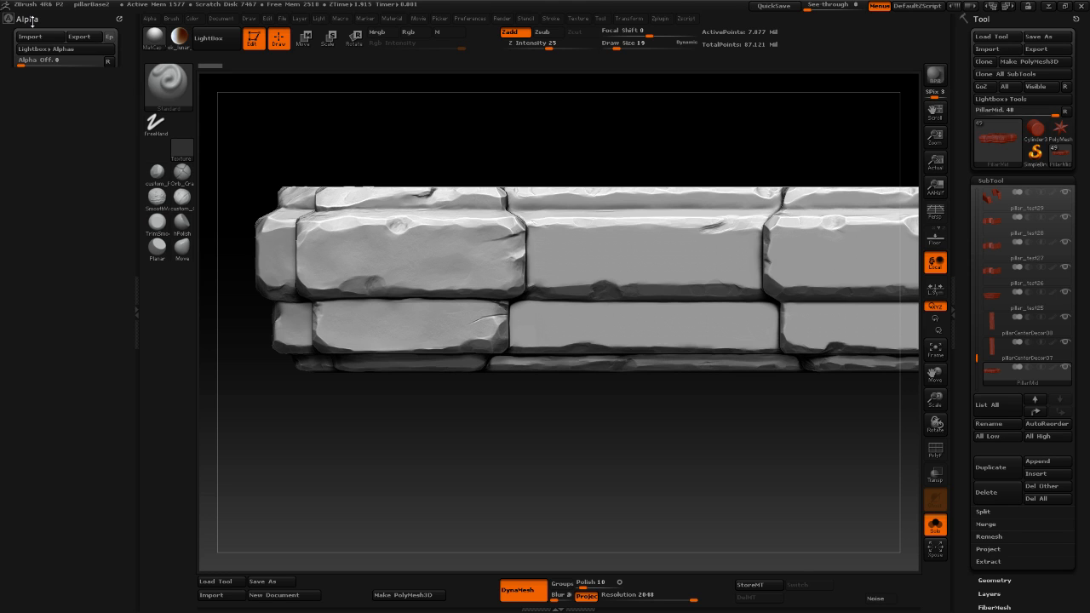
left_click(75, 104)
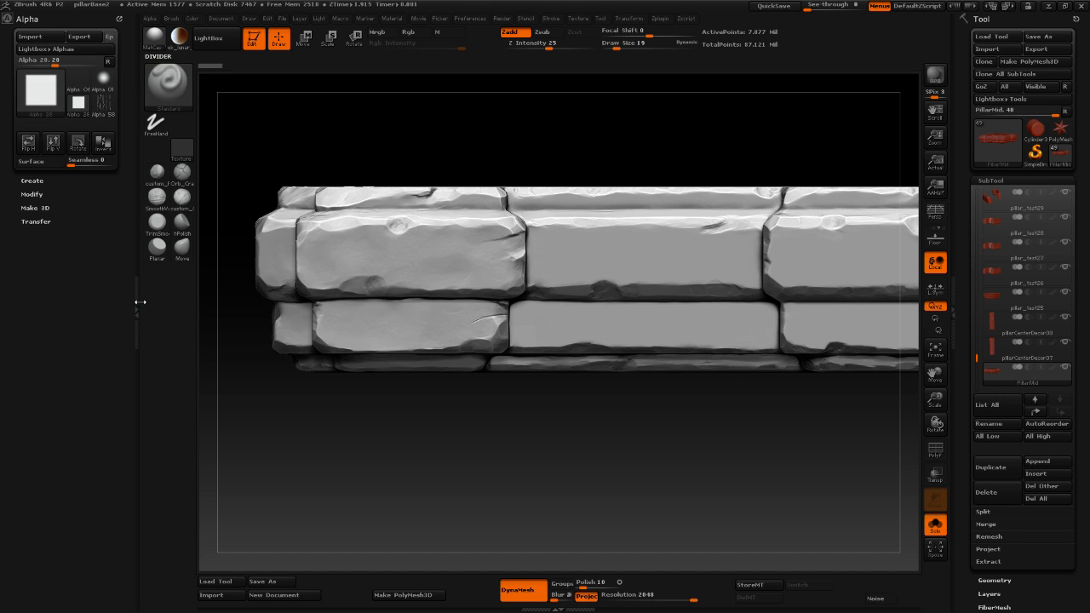
left_click(152, 220)
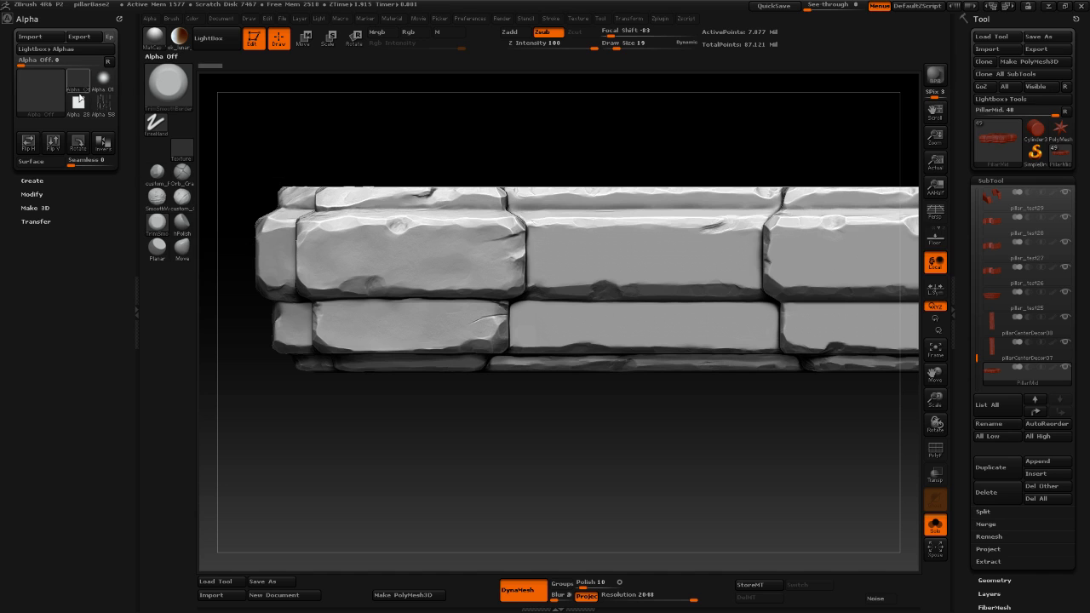
double_click(141, 308)
Reduce the draw size to 8 and choose the custom_Clay brush in Zsub mode.
mouse_move(375, 467)
left_mouse_down("alt")
mouse_move(276, 511)
mouse_move(440, 511)
left_mouse_up("alt")
key("space")
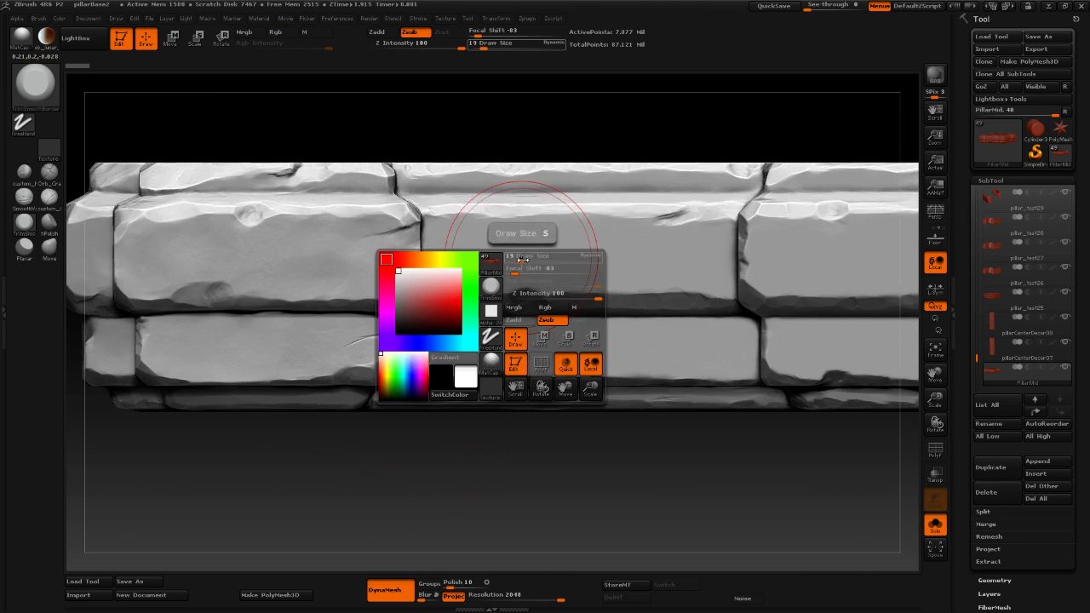
left_click_drag(524, 260, 515, 260)
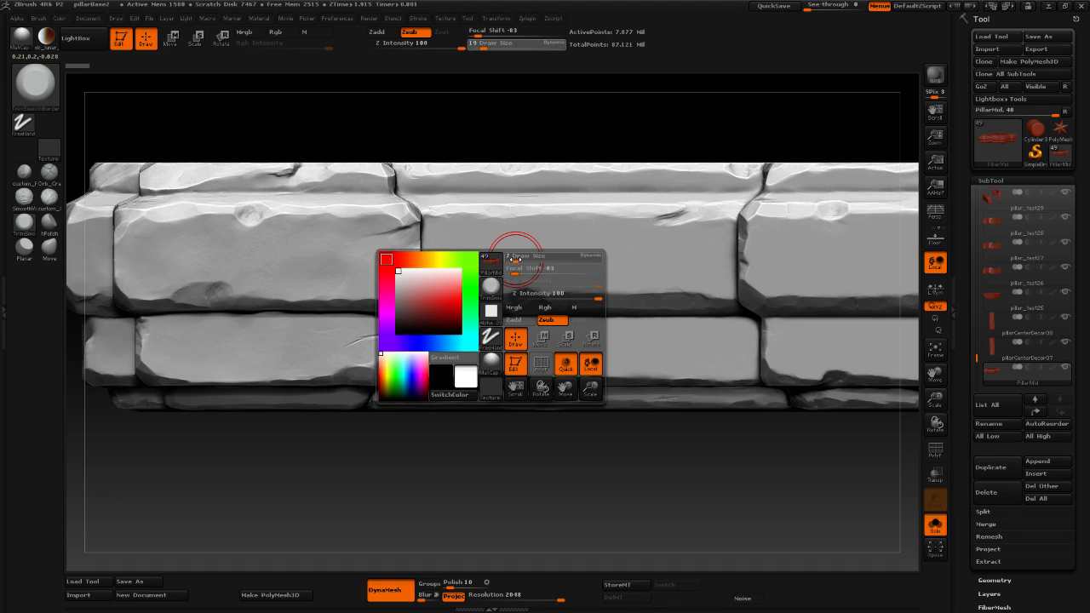
left_click(51, 199)
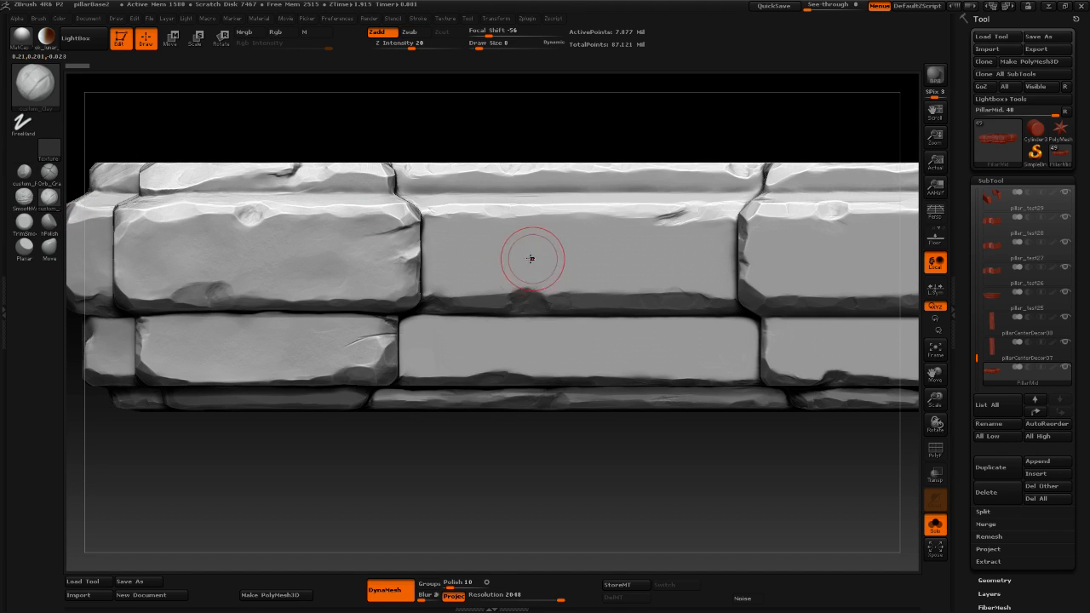
left_click(410, 31)
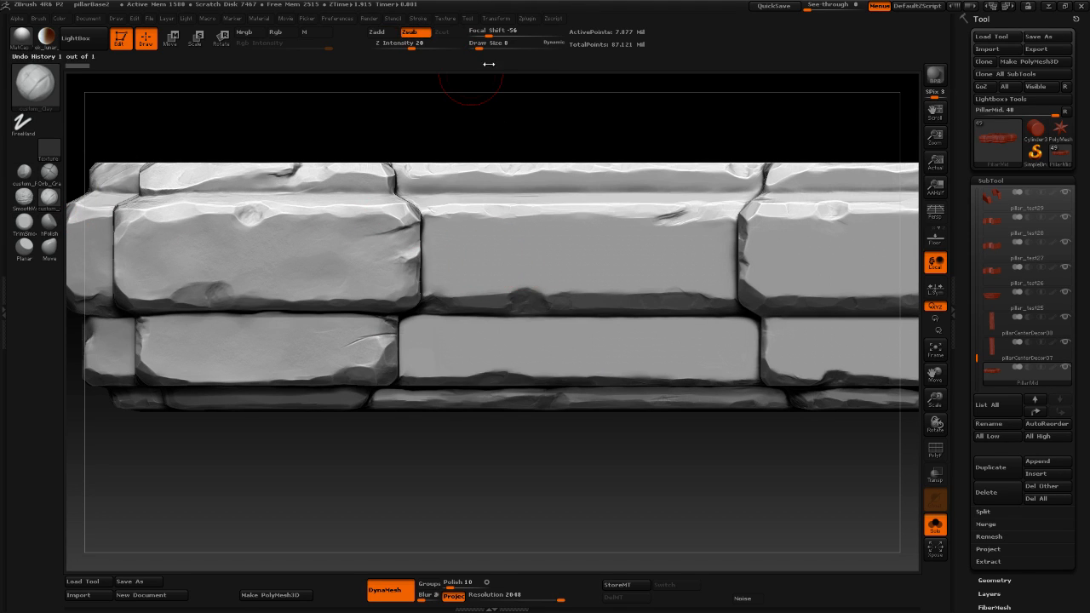
Set the draw size to 9 and carve overlapping diagonal scratches across the face of the upper middle brick.
left_click_drag(585, 127, 483, 146, "alt")
left_click_drag(394, 280, 391, 275)
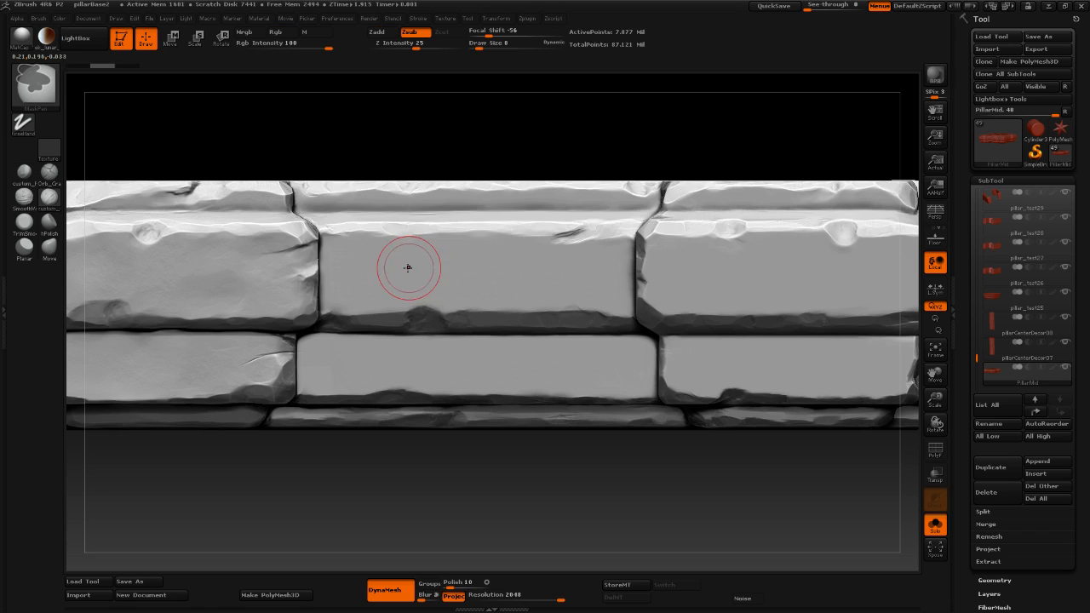
key("space")
mouse_move(407, 272)
left_mouse_down()
mouse_move(373, 265)
mouse_move(383, 264)
mouse_move(367, 245)
left_mouse_up()
key("space")
mouse_move(370, 284)
left_mouse_down()
mouse_move(347, 279)
mouse_move(344, 257)
mouse_move(370, 274)
mouse_move(473, 283)
mouse_move(570, 277)
mouse_move(615, 265)
mouse_move(622, 249)
mouse_move(599, 277)
mouse_move(427, 254)
left_mouse_up()
left_click_drag(430, 235, 382, 257)
left_click_drag(402, 274, 362, 307)
Carve long, mostly horizontal scratches over the whole face of the lower middle brick.
mouse_move(366, 354)
left_mouse_down()
mouse_move(330, 364)
mouse_move(329, 375)
mouse_move(311, 351)
mouse_move(328, 377)
mouse_move(428, 368)
left_mouse_up()
left_click_drag(471, 367, 356, 367)
left_click_drag(406, 350, 339, 359)
mouse_move(504, 356)
left_mouse_down()
mouse_move(456, 364)
mouse_move(555, 360)
mouse_move(454, 382)
left_mouse_up()
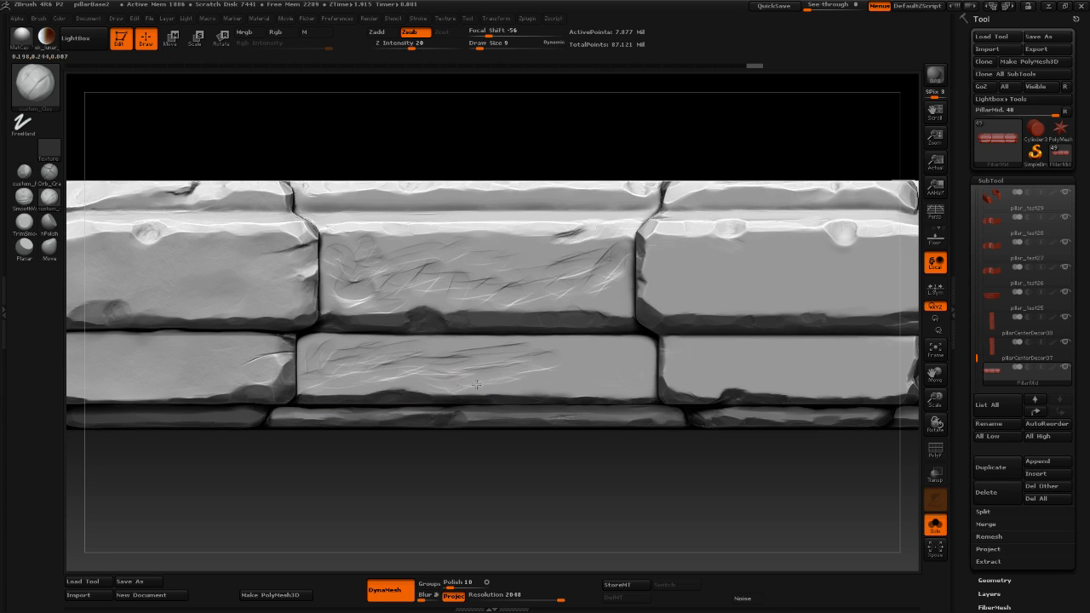
left_click_drag(542, 383, 460, 388)
left_click_drag(602, 373, 538, 383)
left_click_drag(639, 378, 586, 384)
mouse_move(645, 369)
left_mouse_down()
mouse_move(632, 369)
mouse_move(647, 356)
left_mouse_up()
left_click_drag(638, 353, 550, 350)
left_click_drag(596, 347, 525, 351)
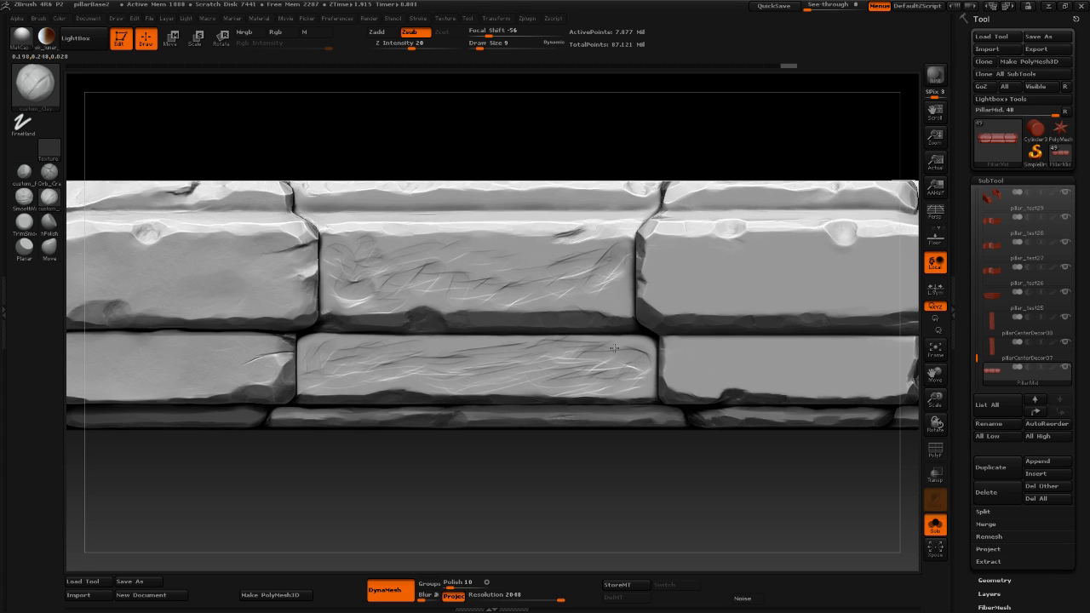
left_click_drag(631, 350, 601, 345)
left_click_drag(561, 375, 529, 367)
mouse_move(530, 366)
left_mouse_down()
mouse_move(495, 367)
mouse_move(508, 364)
mouse_move(488, 348)
left_mouse_up()
left_click_drag(521, 352, 484, 359)
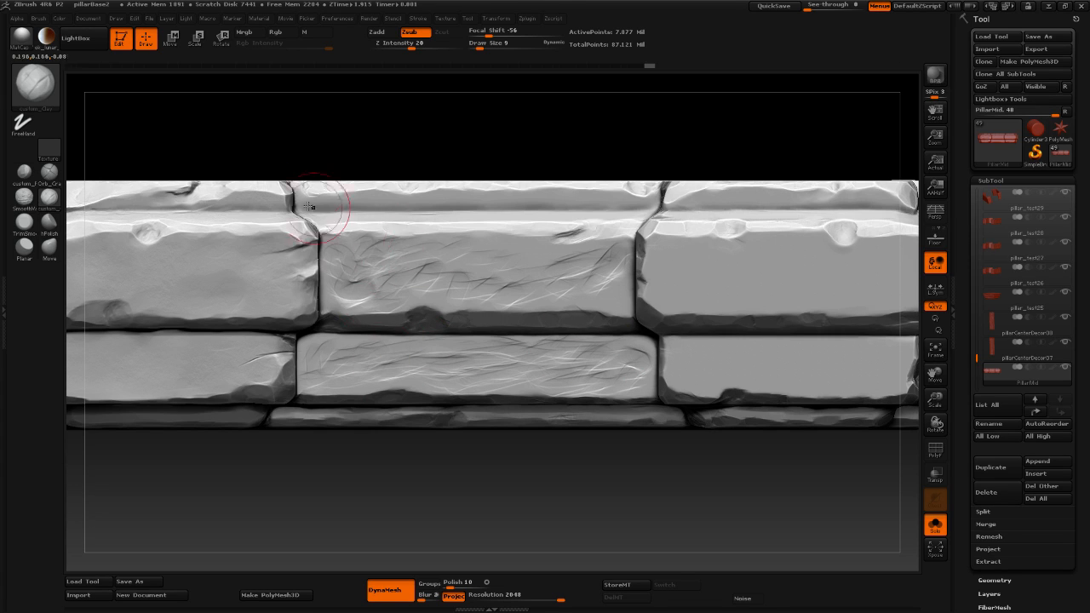
Select the hPolish brush and assign it the square Alpha 28.
left_click(47, 224)
left_click(4, 226)
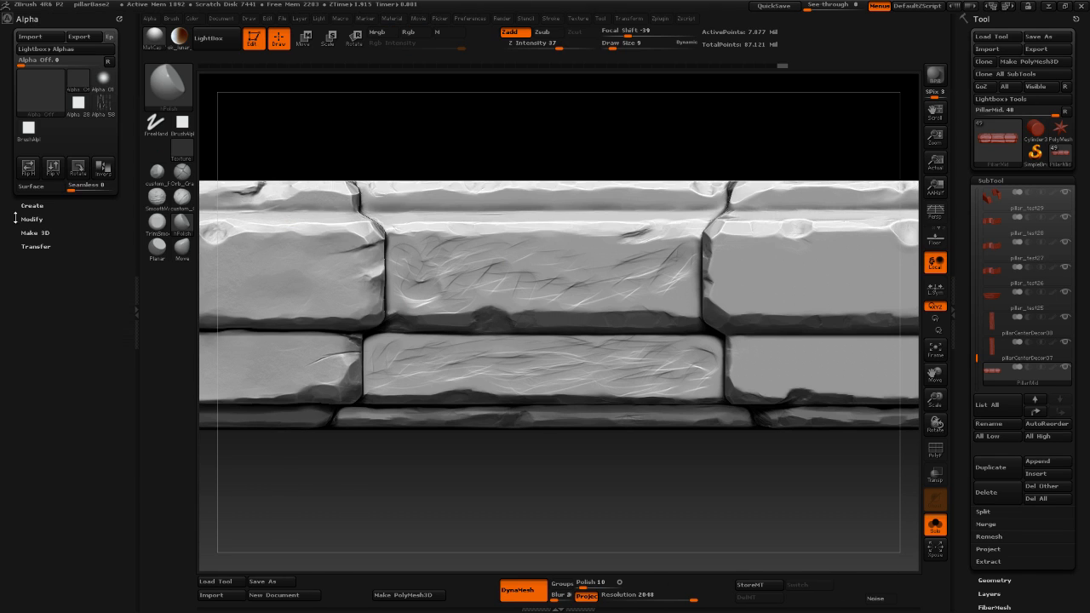
left_click(79, 103)
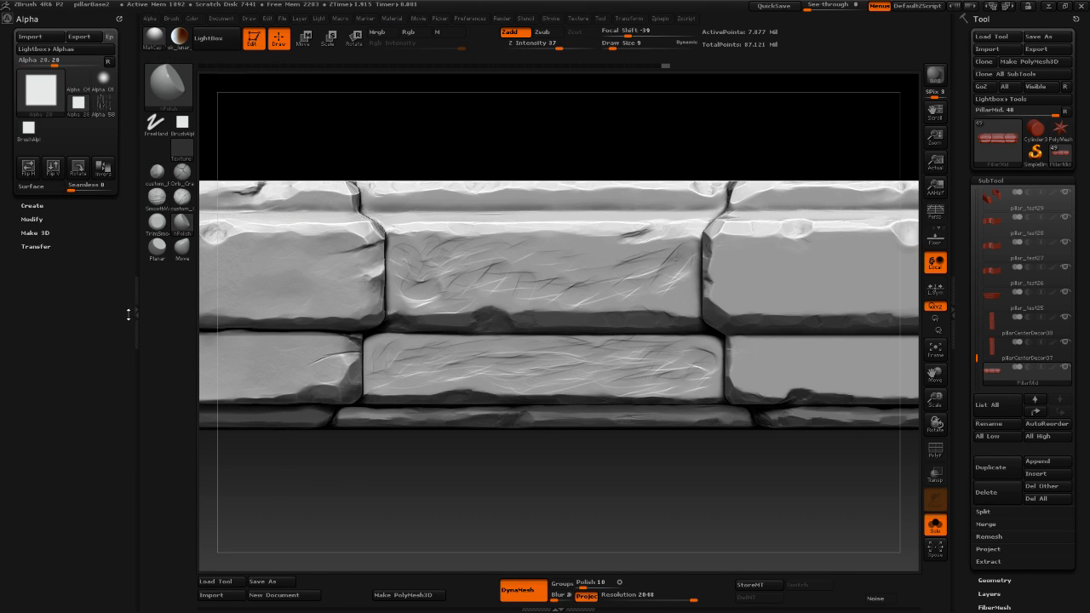
left_click(136, 302)
Polish down the carved scratches across the upper middle brick's face into a subtle worn stone surface.
mouse_move(419, 268)
left_mouse_down()
mouse_move(376, 247)
mouse_move(340, 246)
mouse_move(327, 294)
mouse_move(373, 296)
mouse_move(327, 254)
mouse_move(334, 247)
left_mouse_up()
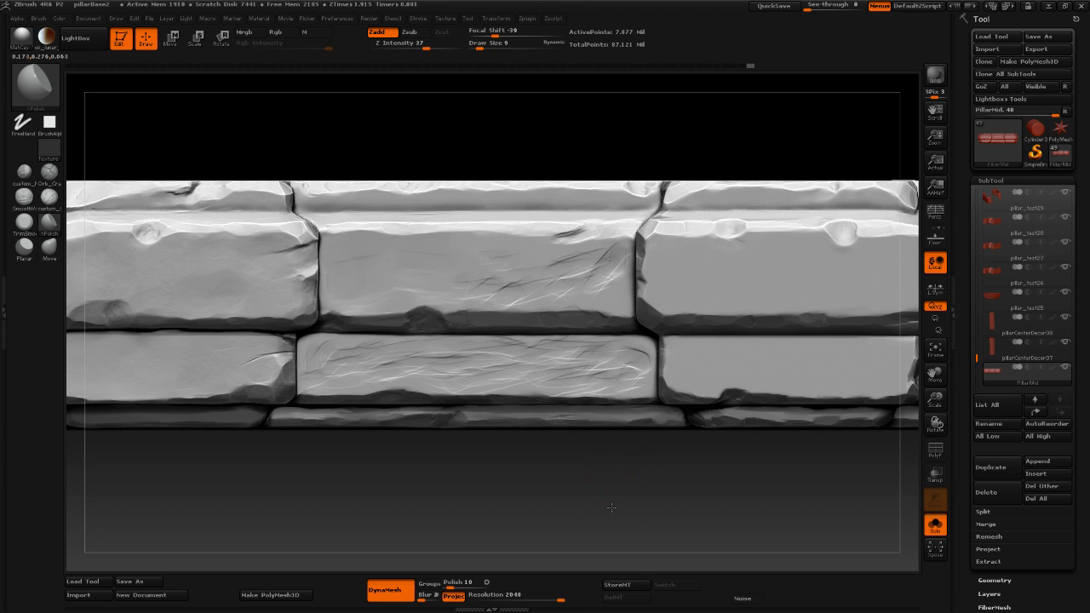
left_click_drag(611, 508, 529, 497, "alt")
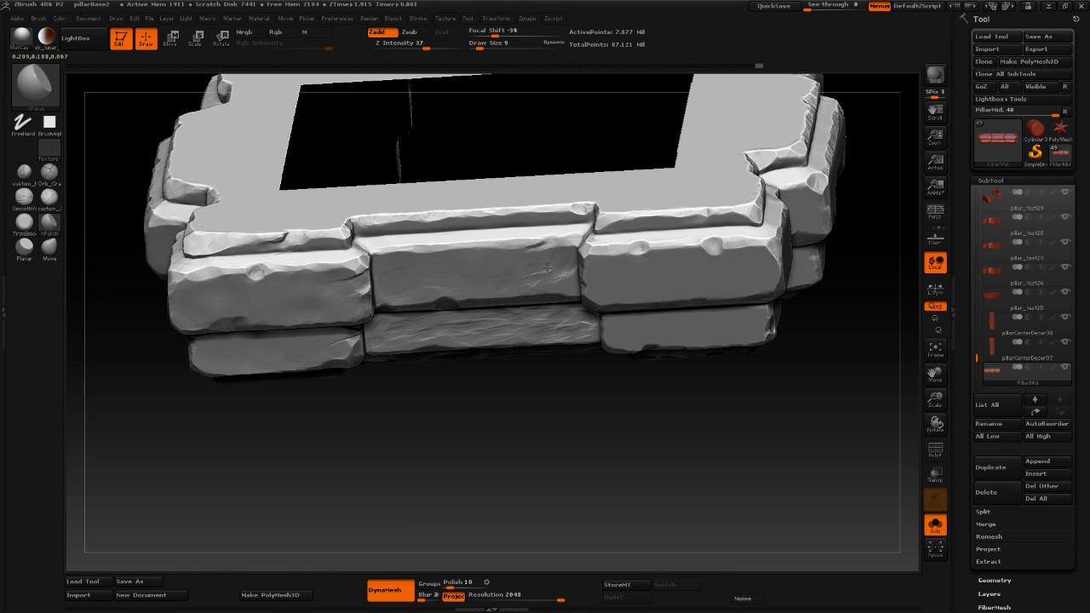
mouse_move(570, 266)
left_mouse_down()
mouse_move(571, 246)
mouse_move(553, 273)
mouse_move(528, 275)
left_mouse_up()
mouse_move(383, 283)
left_mouse_down()
mouse_move(402, 292)
mouse_move(389, 267)
left_mouse_up()
left_click_drag(525, 434, 518, 479, "shift")
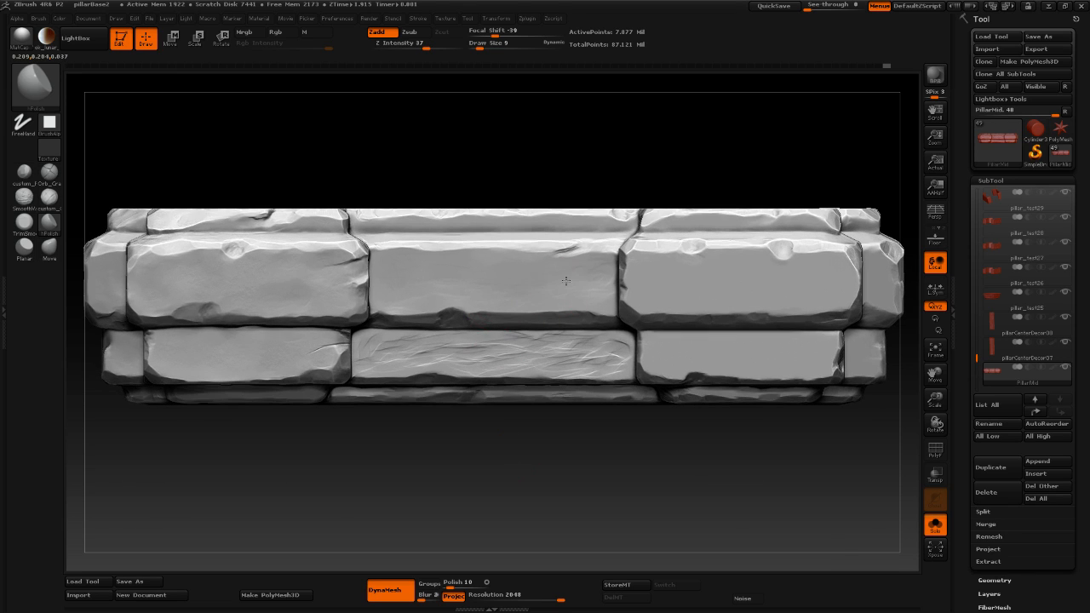
key("ctrl+z")
left_click_drag(397, 263, 402, 277)
Polish down the carved scratches along the lower middle brick's face, working from several viewing angles.
mouse_move(460, 465)
left_mouse_down()
mouse_move(422, 449)
mouse_move(417, 421)
left_mouse_up()
left_click_drag(440, 352, 391, 344)
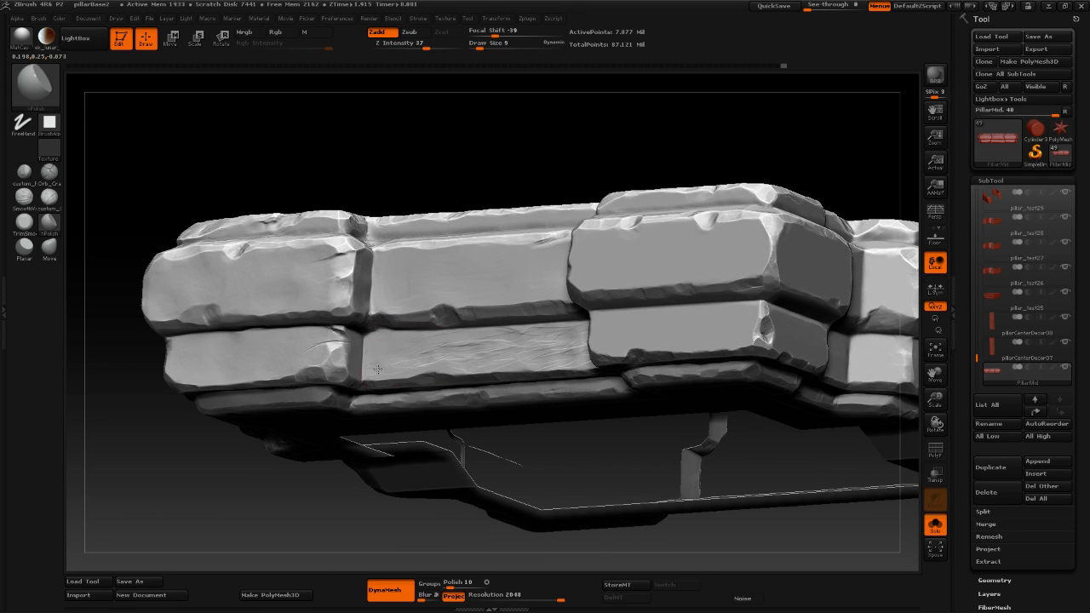
mouse_move(382, 371)
left_mouse_down()
mouse_move(402, 355)
mouse_move(489, 334)
left_mouse_up()
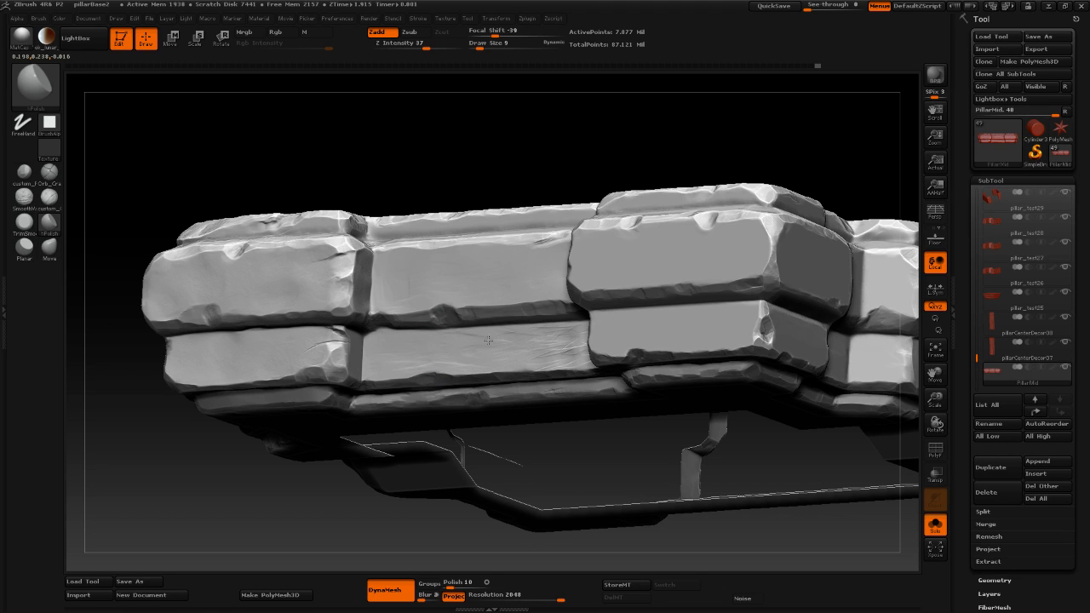
left_click_drag(269, 479, 290, 477)
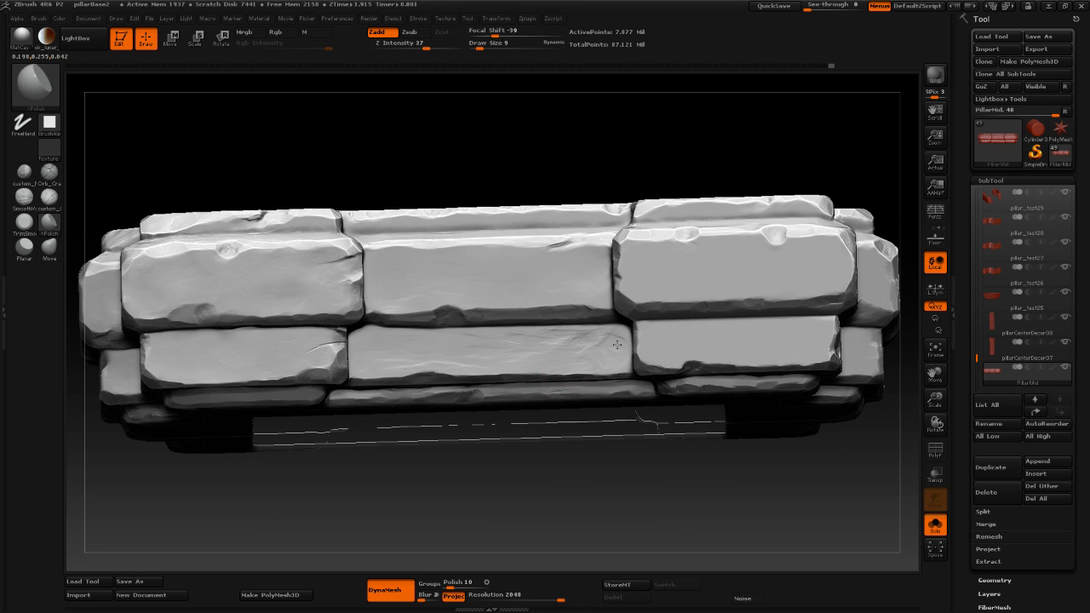
left_click_drag(611, 351, 594, 339)
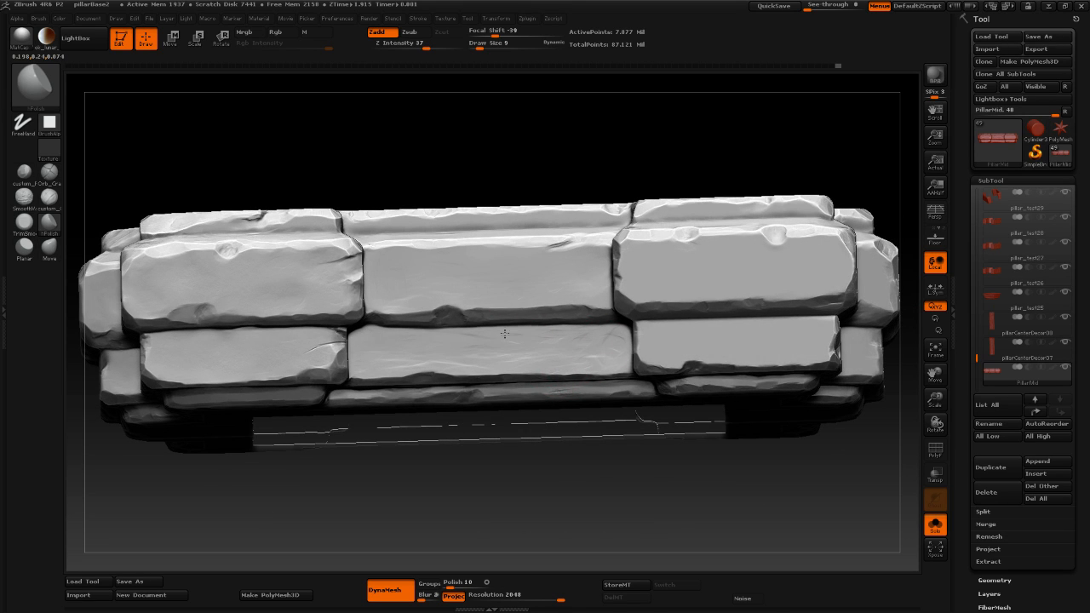
left_click_drag(440, 365, 404, 362)
left_click_drag(382, 362, 375, 364)
Polish the upper middle brick's face and its edges further, using draw sizes 13 and 11.
mouse_move(399, 279)
left_mouse_down()
mouse_move(389, 308)
mouse_move(402, 305)
mouse_move(389, 292)
mouse_move(425, 283)
mouse_move(402, 271)
mouse_move(405, 279)
left_mouse_up()
key("space")
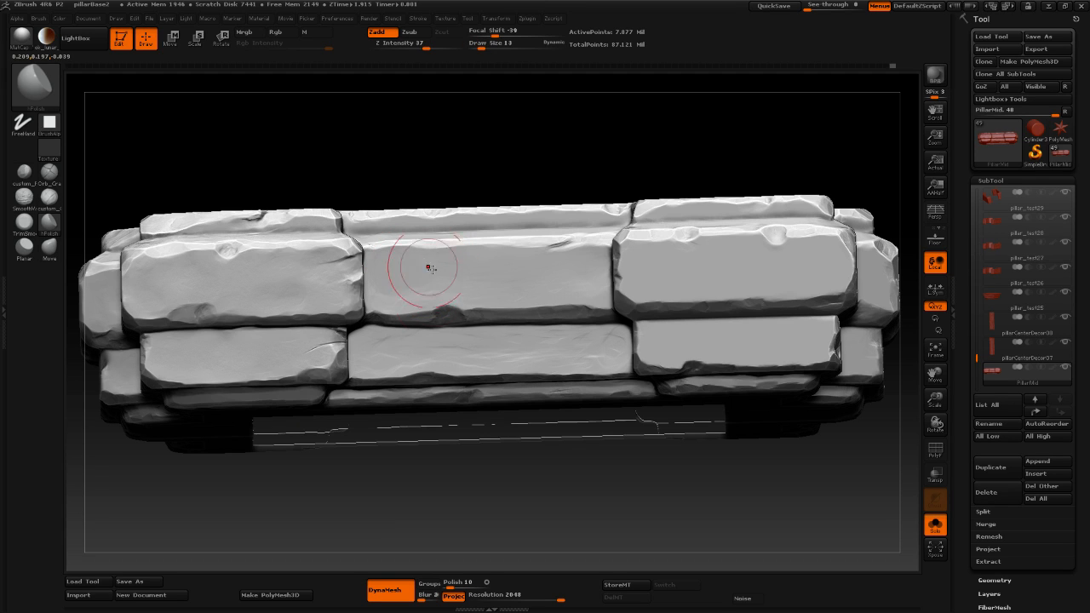
left_click_drag(437, 470, 412, 516)
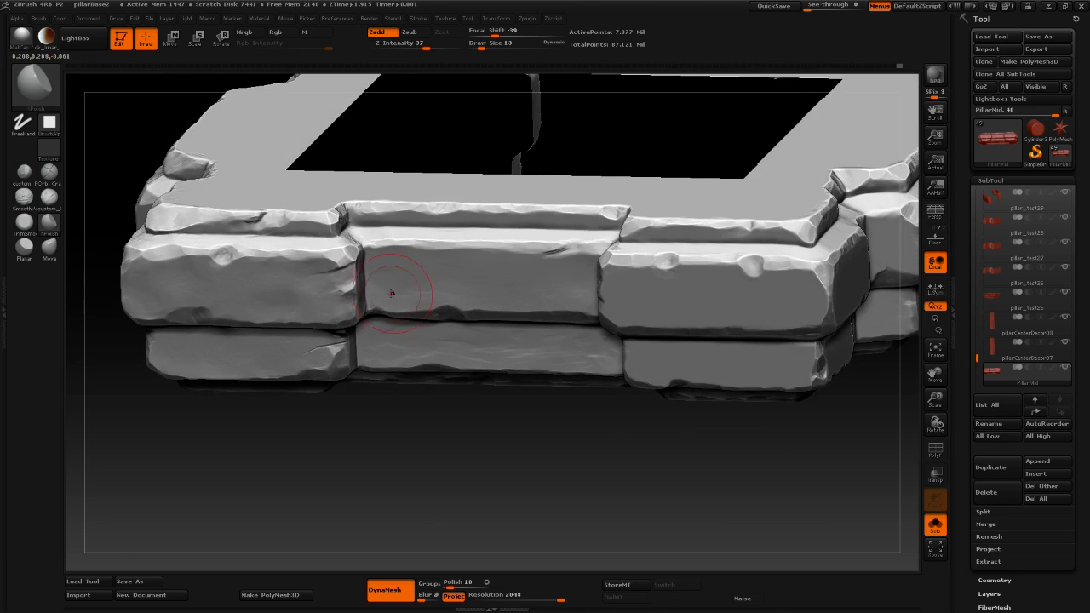
left_click_drag(446, 285, 463, 267)
left_click_drag(457, 487, 487, 314)
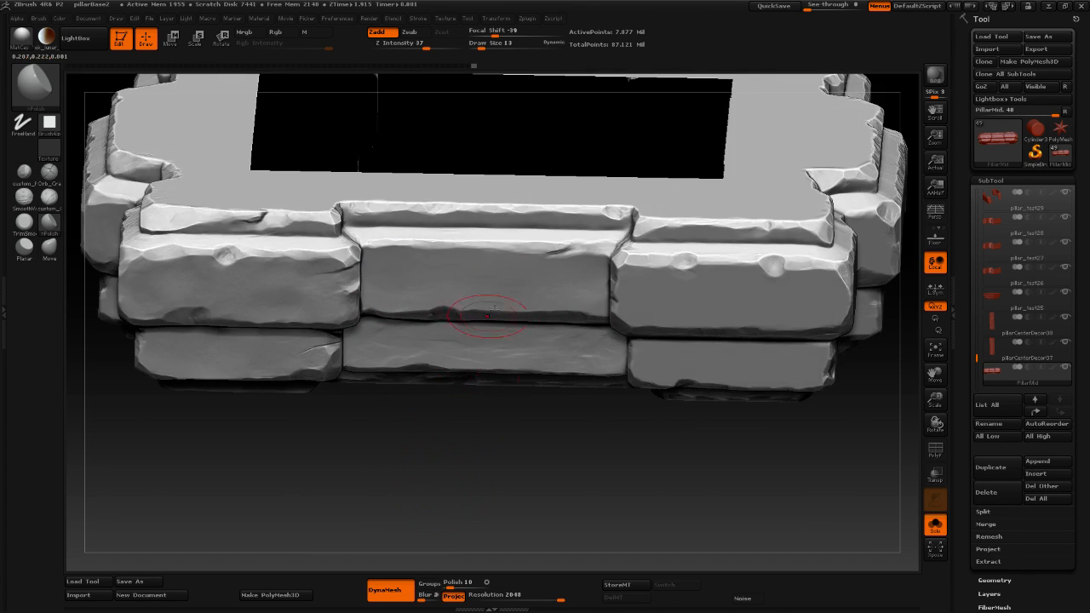
key("space")
left_click_drag(533, 284, 530, 285)
left_click_drag(596, 292, 586, 267)
Flatten the remaining scratches on the lower middle brick with draw size 11.
left_click_drag(458, 483, 464, 400)
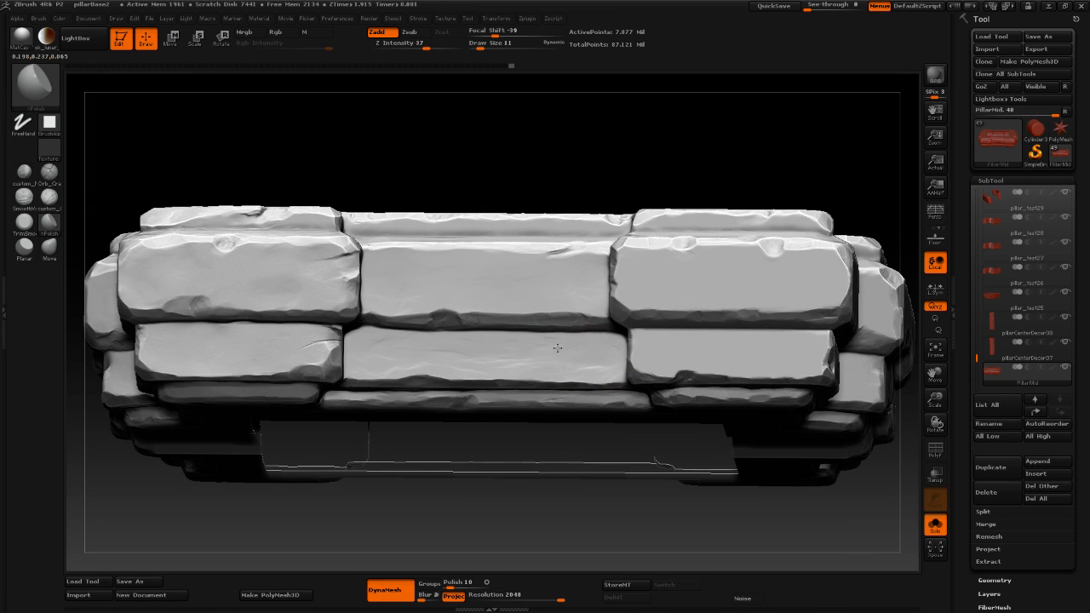
left_click_drag(558, 348, 576, 347)
mouse_move(575, 348)
left_mouse_down()
mouse_move(401, 359)
mouse_move(432, 350)
mouse_move(405, 352)
mouse_move(472, 365)
left_mouse_up()
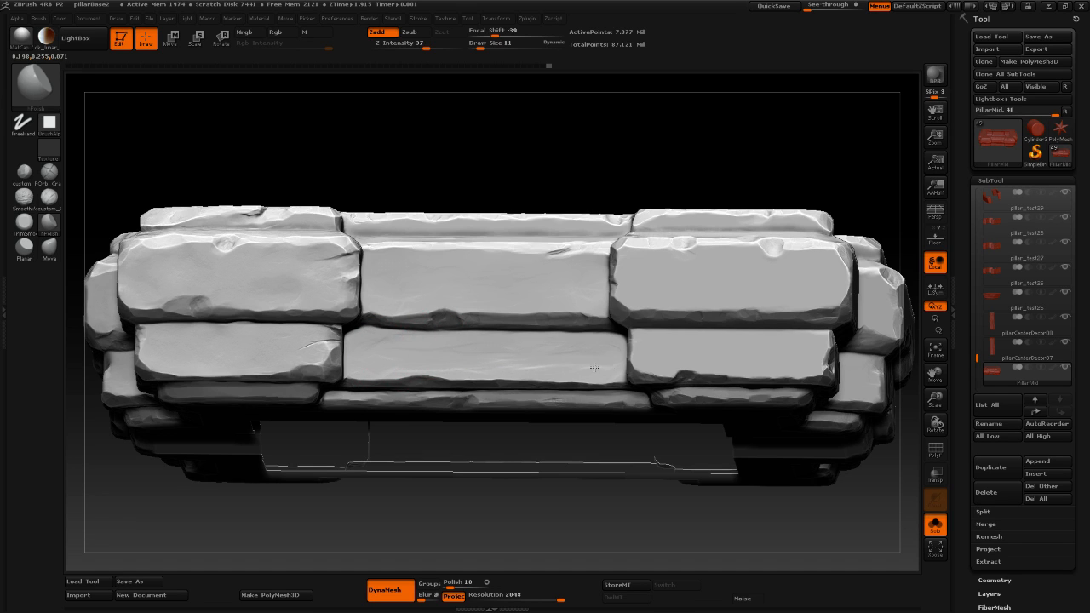
left_click_drag(595, 367, 566, 346)
left_click_drag(370, 350, 385, 362)
left_click_drag(368, 425, 421, 438)
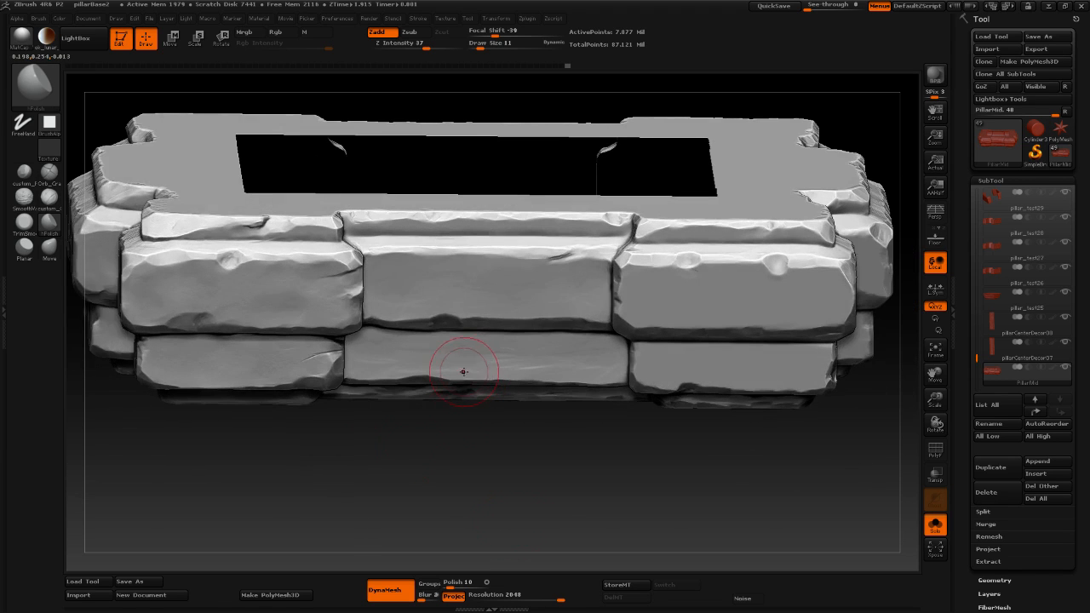
Reduce the draw size to 5 and refine the polish near the lower middle brick's left end.
key("space")
left_click_drag(466, 372, 455, 372)
left_click_drag(365, 342, 388, 360)
left_click_drag(314, 431, 430, 366)
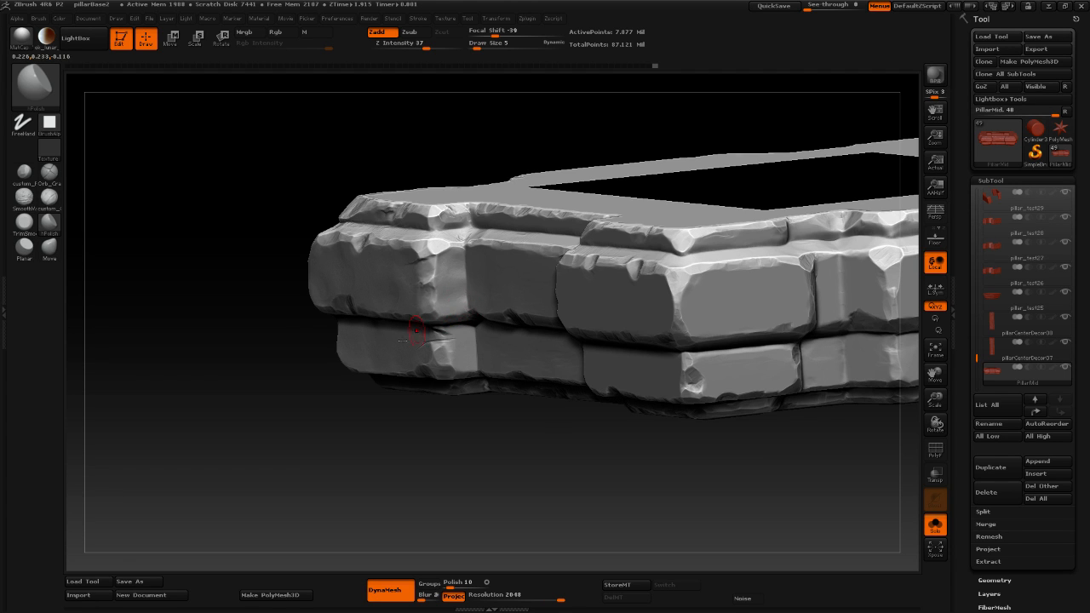
Select the Orb_Cracks brush for carving the middle bricks, facing them straight on.
left_click_drag(270, 443, 285, 370)
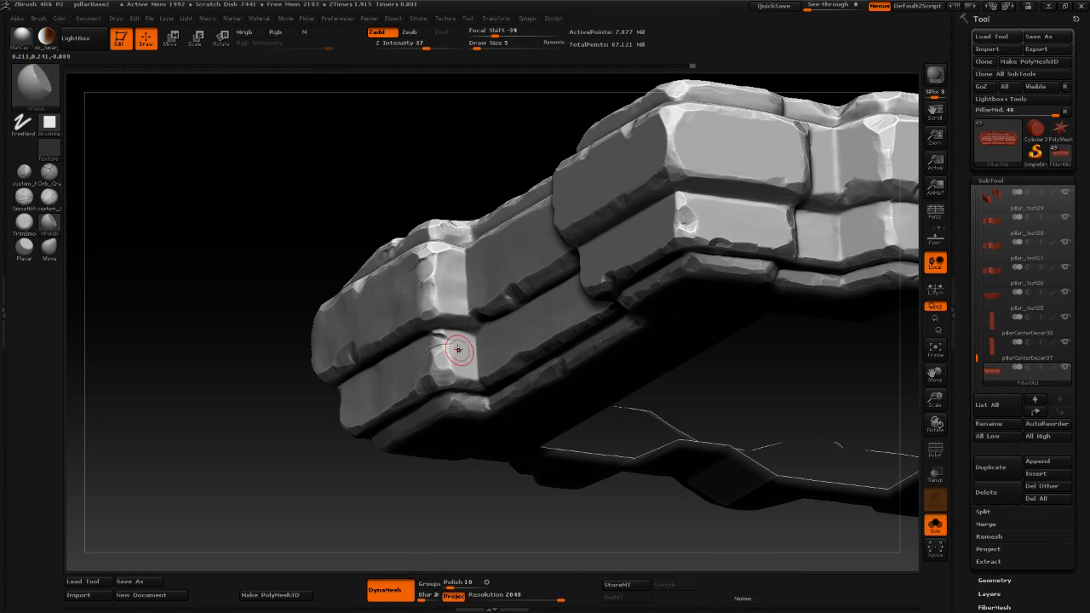
left_click_drag(210, 415, 241, 423)
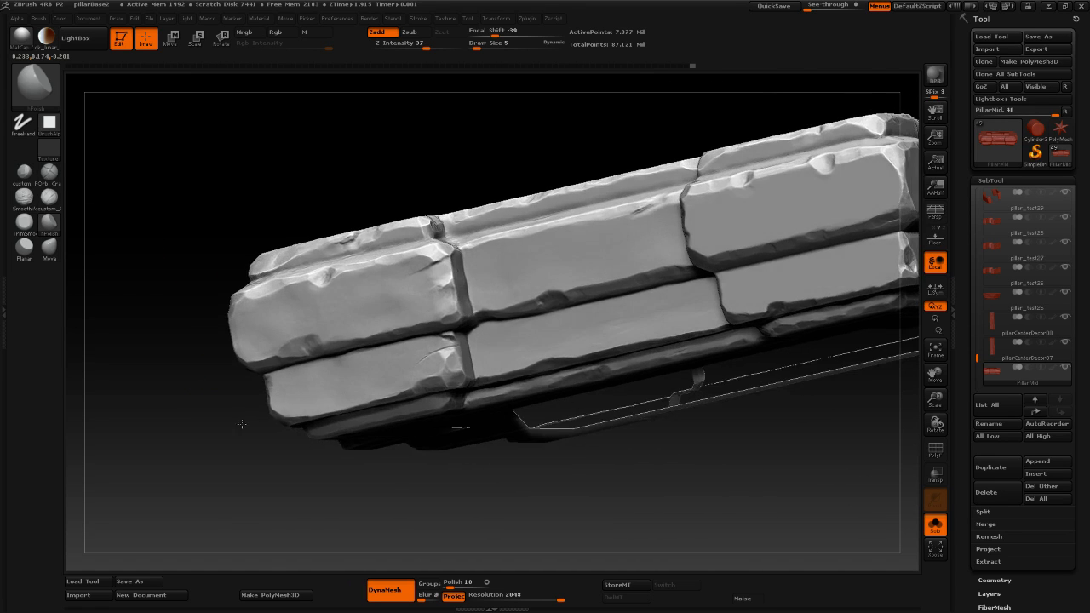
left_click_drag(518, 503, 535, 494, "shift")
left_click_drag(463, 503, 304, 510, "alt")
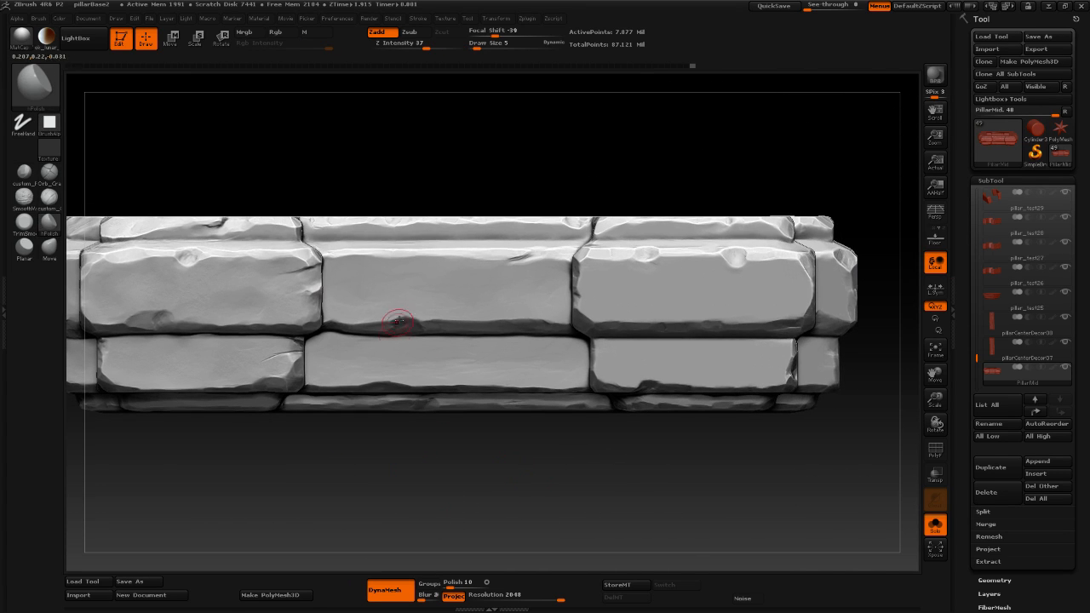
left_click(49, 171)
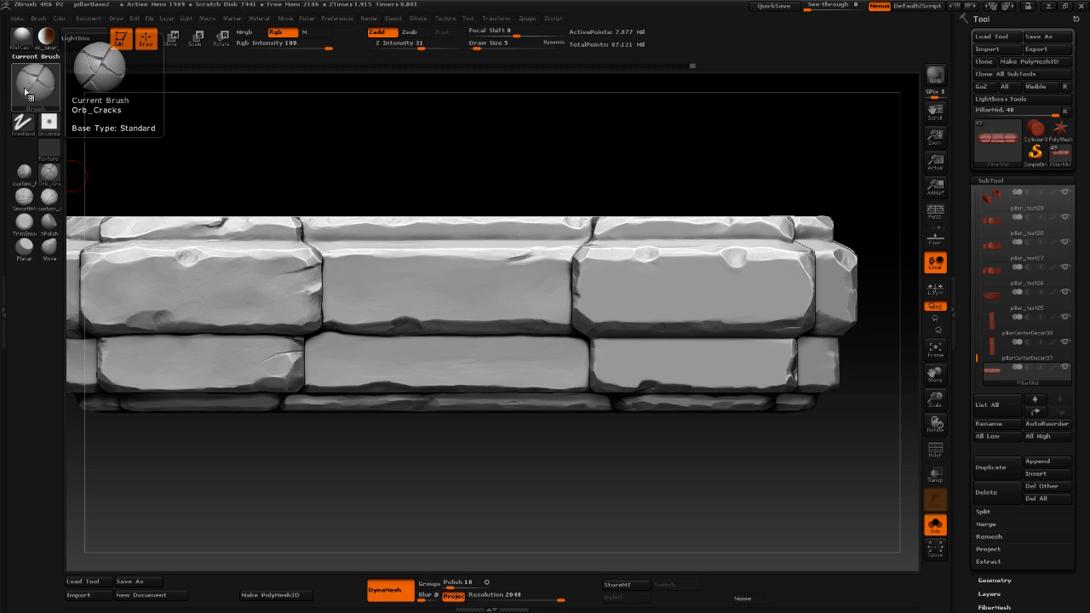
Look through the alpha and brush settings, and open the stroke's Lazy Mouse settings.
left_click(17, 19)
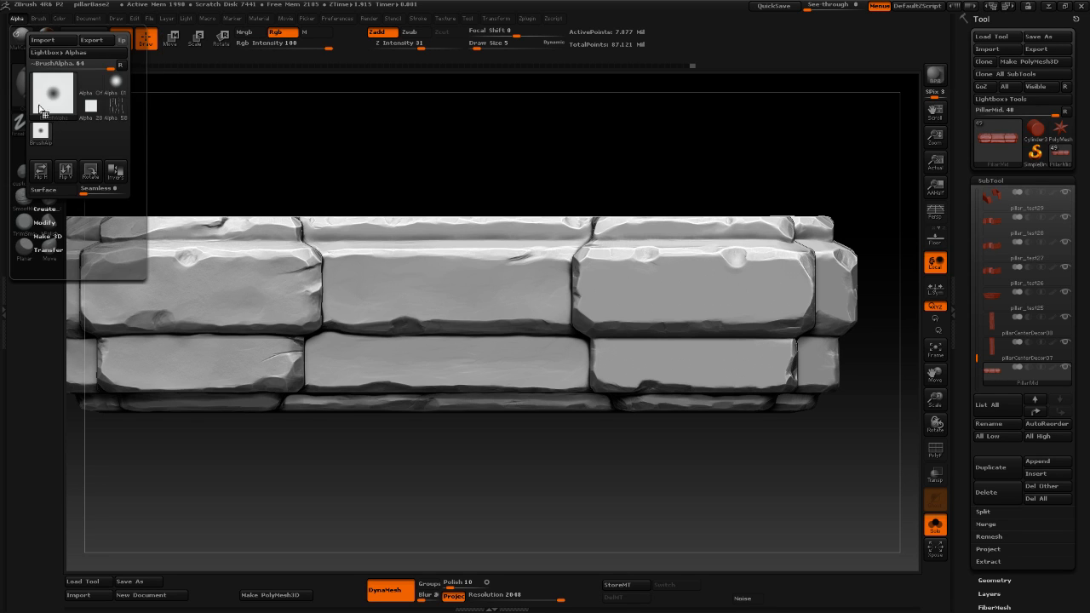
left_click(36, 21)
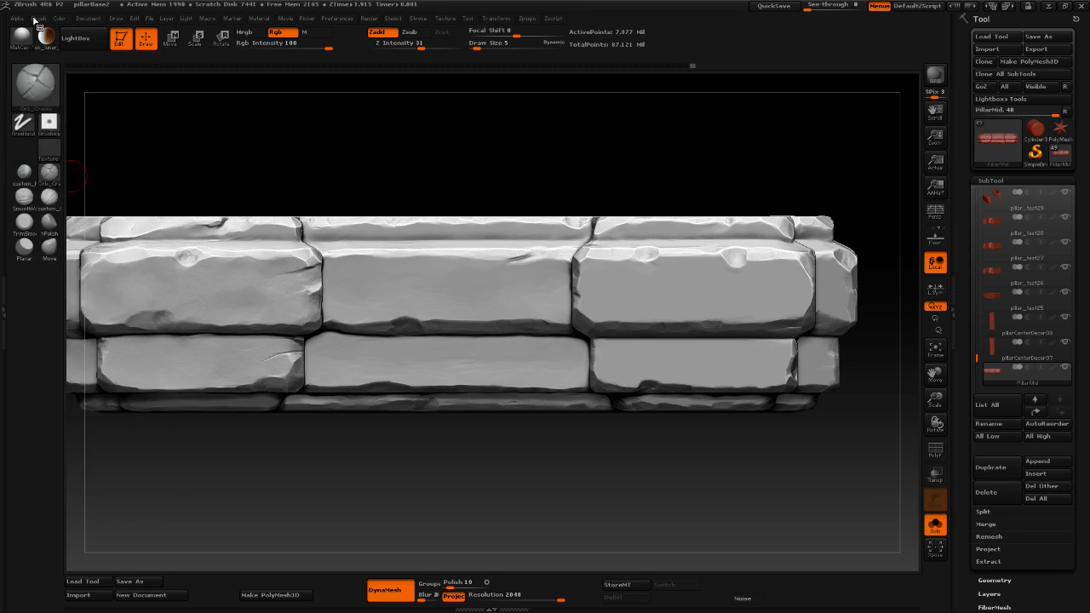
left_click(36, 21)
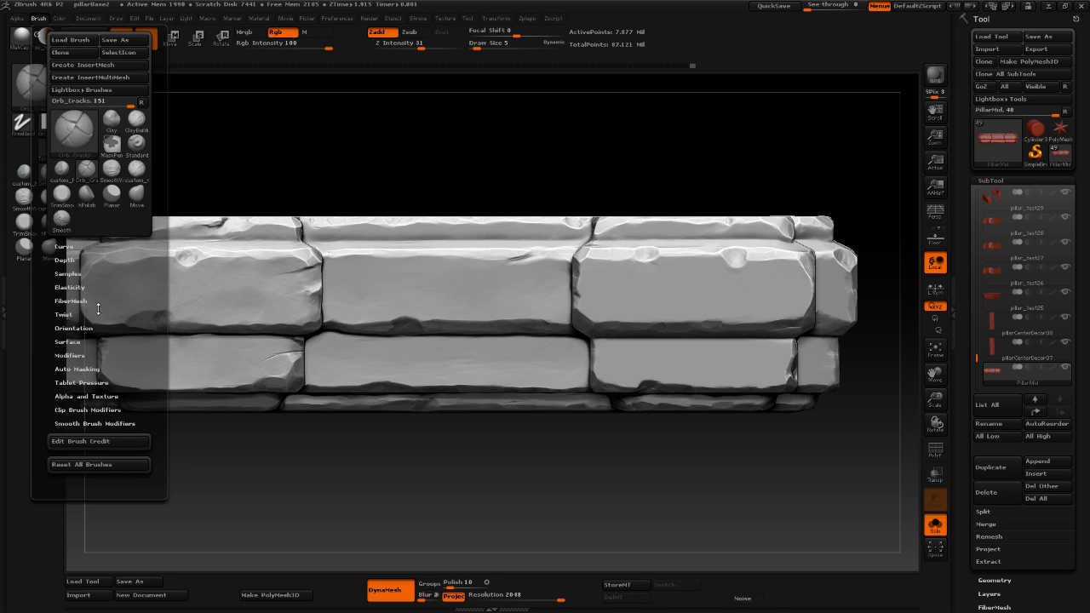
left_click(79, 382)
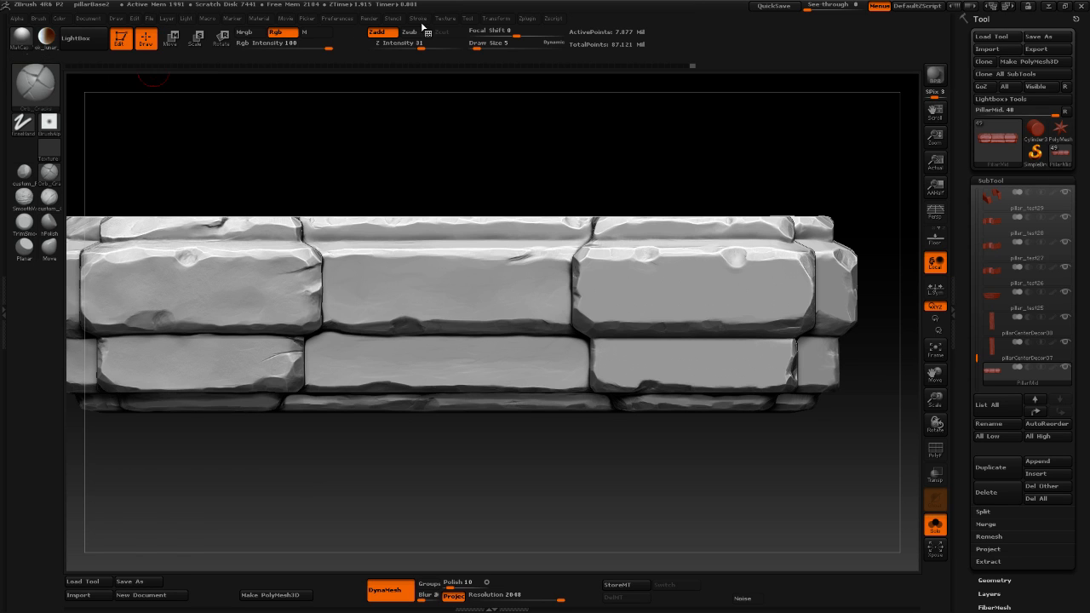
left_click(417, 18)
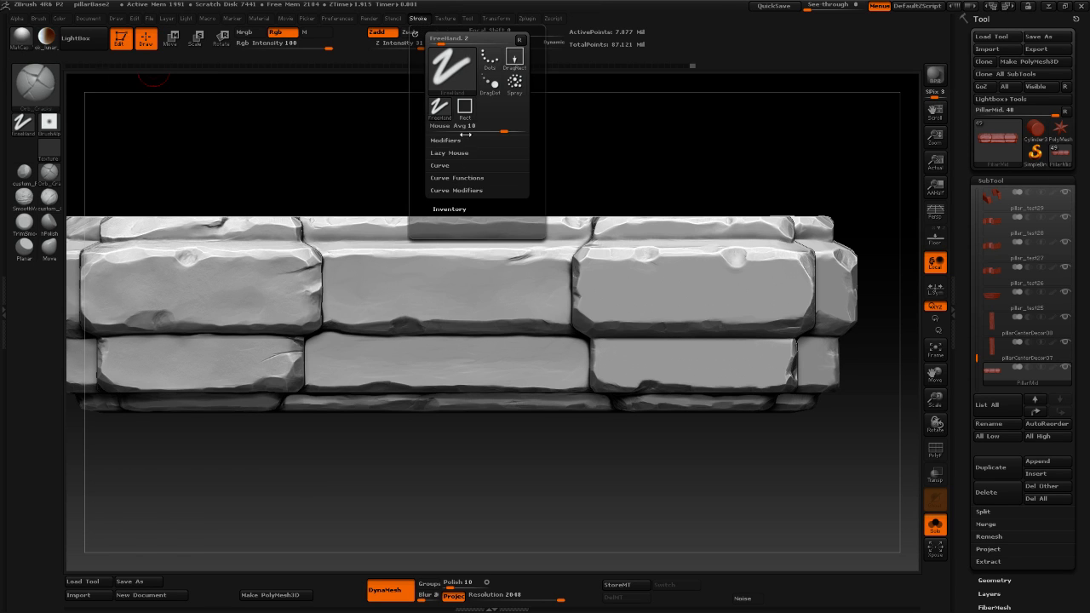
left_click(454, 153)
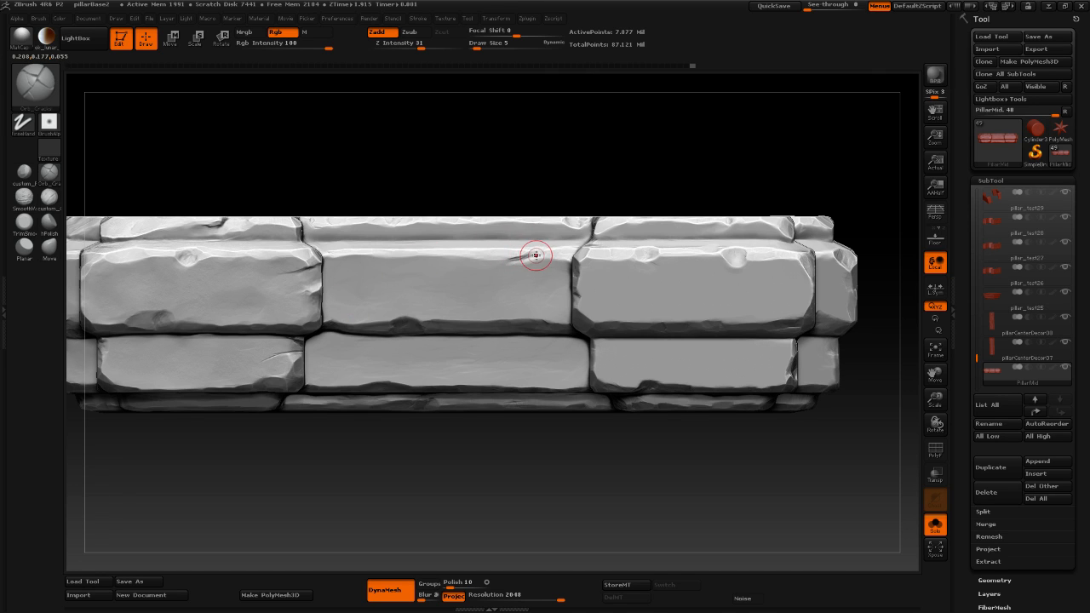
Carve a long curved diagonal crack across the upper middle brick, from its upper edge down to its lower edge.
left_click_drag(534, 256, 517, 261)
mouse_move(442, 279)
left_mouse_down()
mouse_move(474, 267)
mouse_move(310, 344)
mouse_move(571, 238)
left_mouse_up()
mouse_move(616, 195)
left_mouse_down()
mouse_move(552, 245)
mouse_move(583, 230)
left_mouse_up()
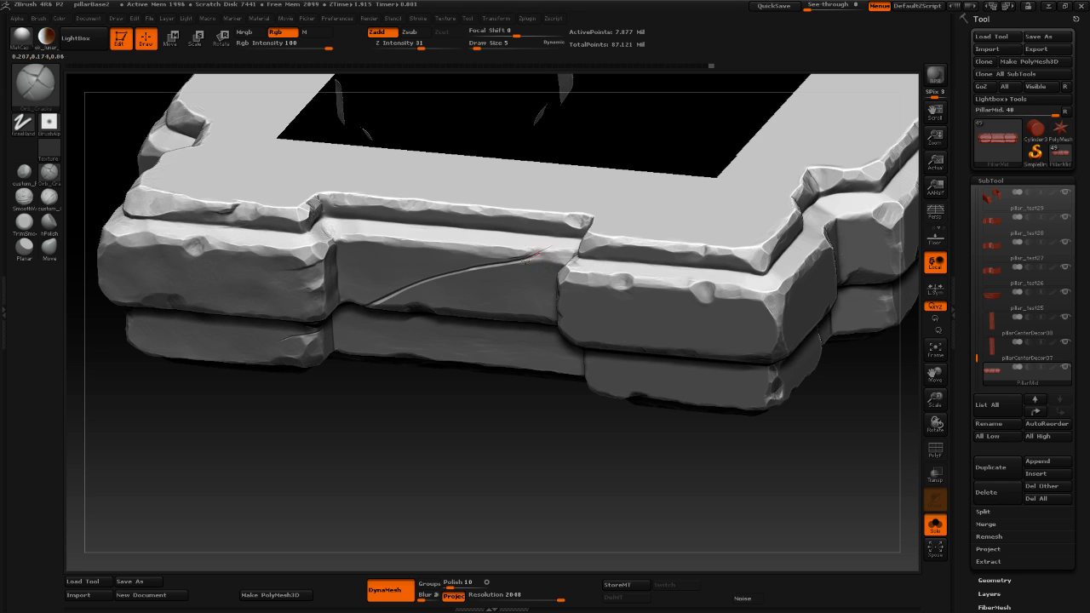
left_click_drag(285, 419, 329, 328)
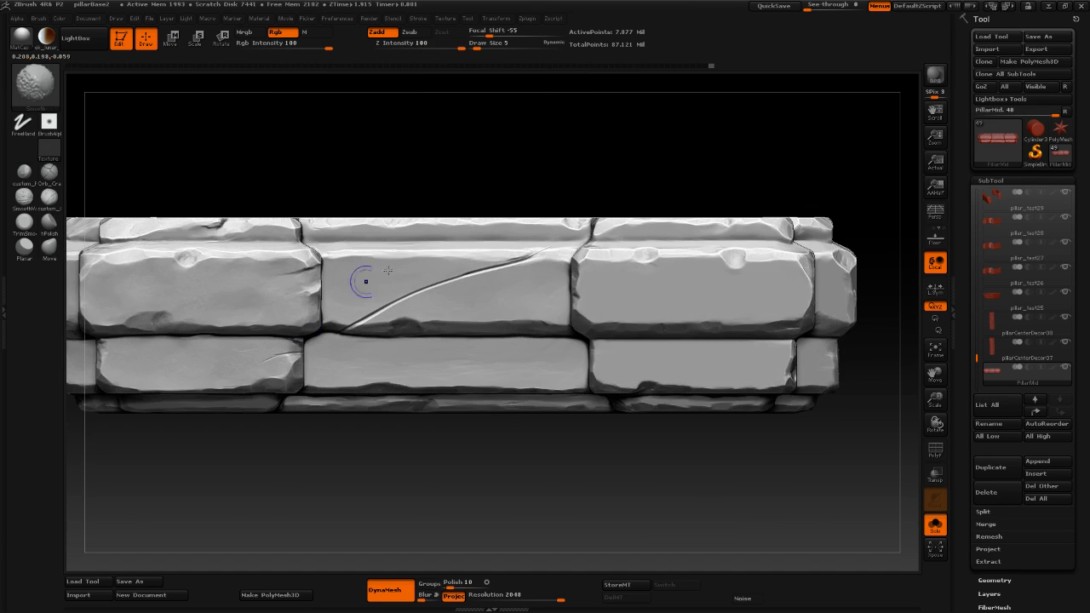
Switch to the custom_Polish brush and set the draw size to 7 for work on the diagonal crack.
left_click_drag(485, 156, 488, 228, "alt")
left_click(24, 174)
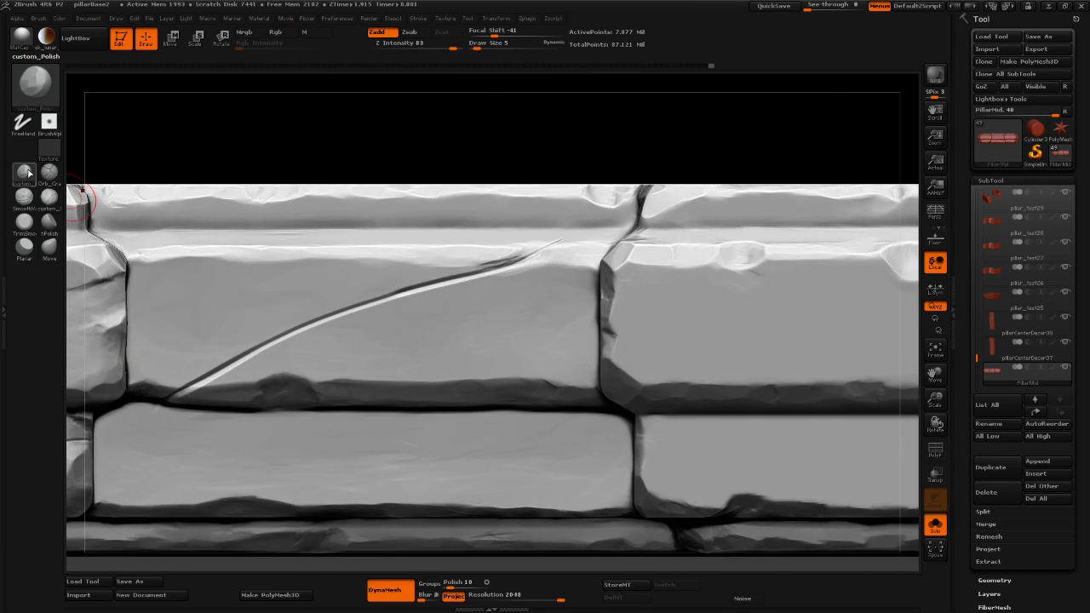
mouse_move(500, 161)
left_mouse_down()
mouse_move(502, 131)
mouse_move(514, 142)
left_mouse_up()
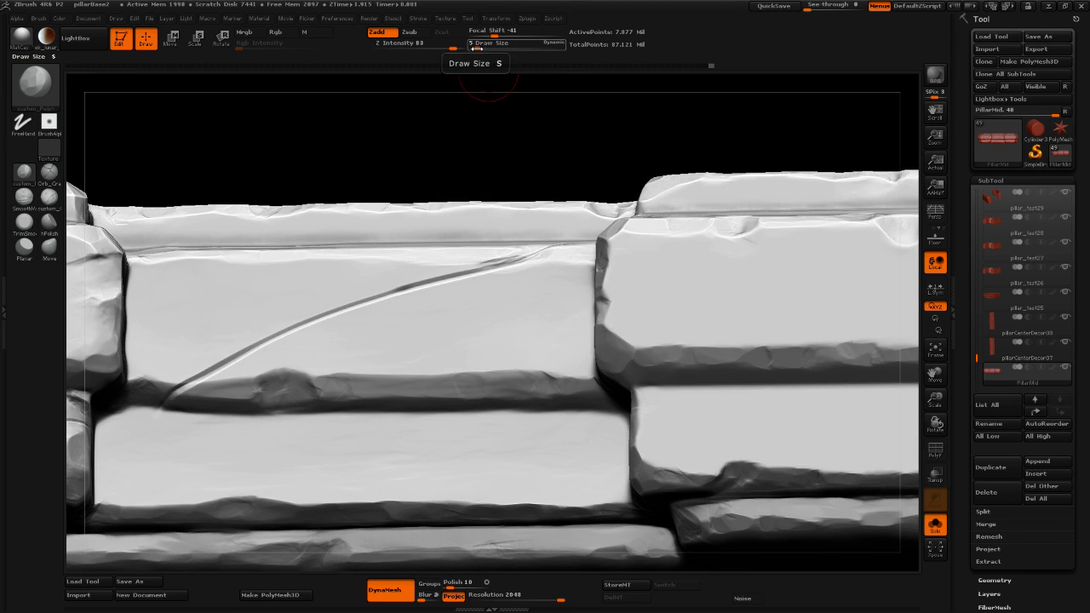
left_click_drag(482, 47, 476, 47)
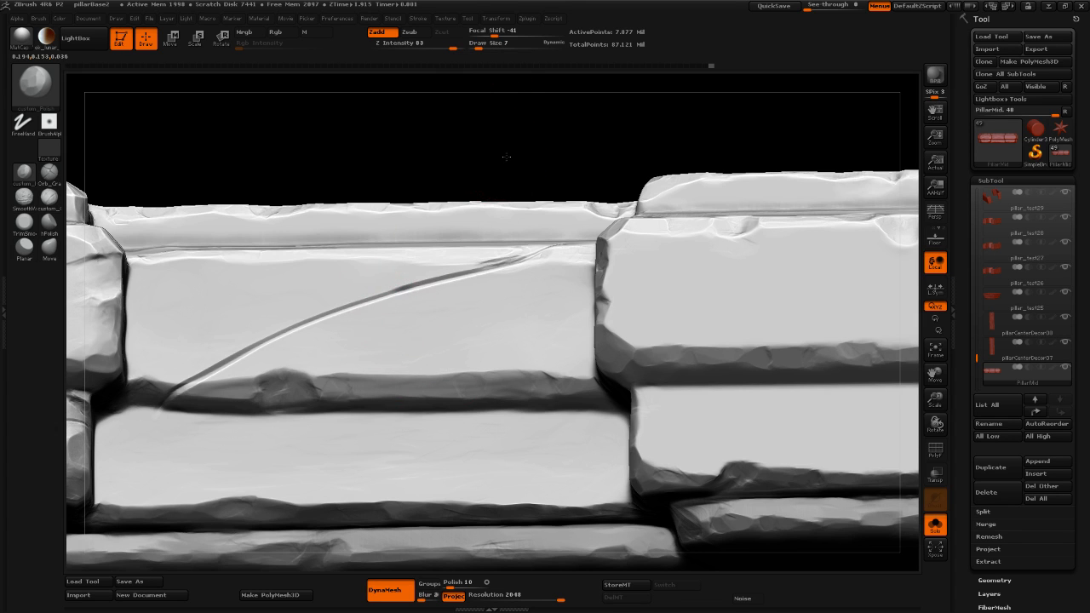
left_click_drag(506, 156, 401, 297)
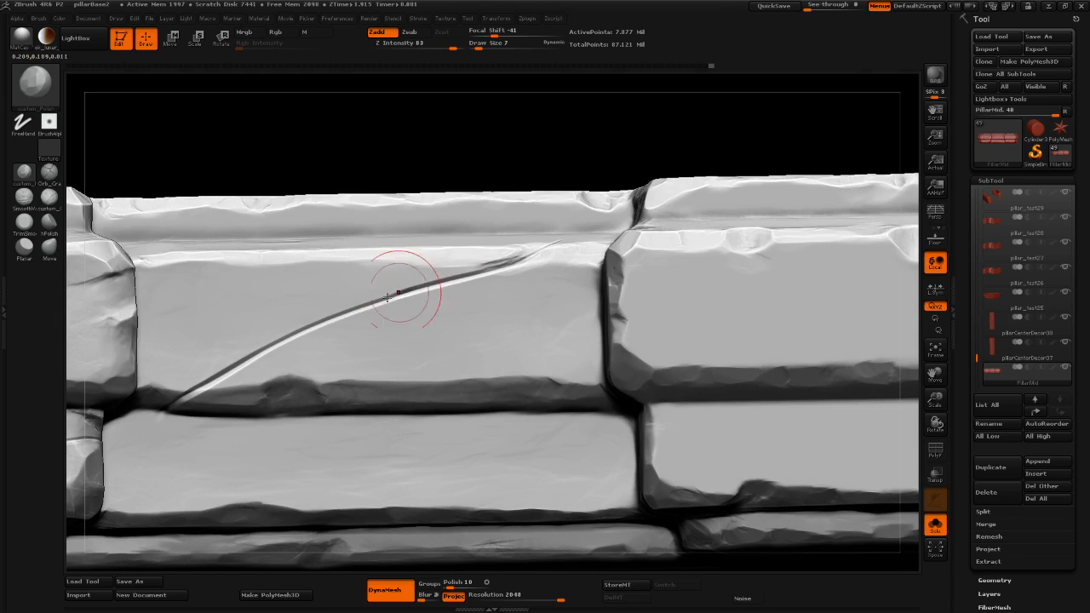
mouse_move(513, 112)
left_mouse_down()
mouse_move(475, 148)
mouse_move(467, 141)
mouse_move(493, 148)
mouse_move(454, 130)
left_mouse_up()
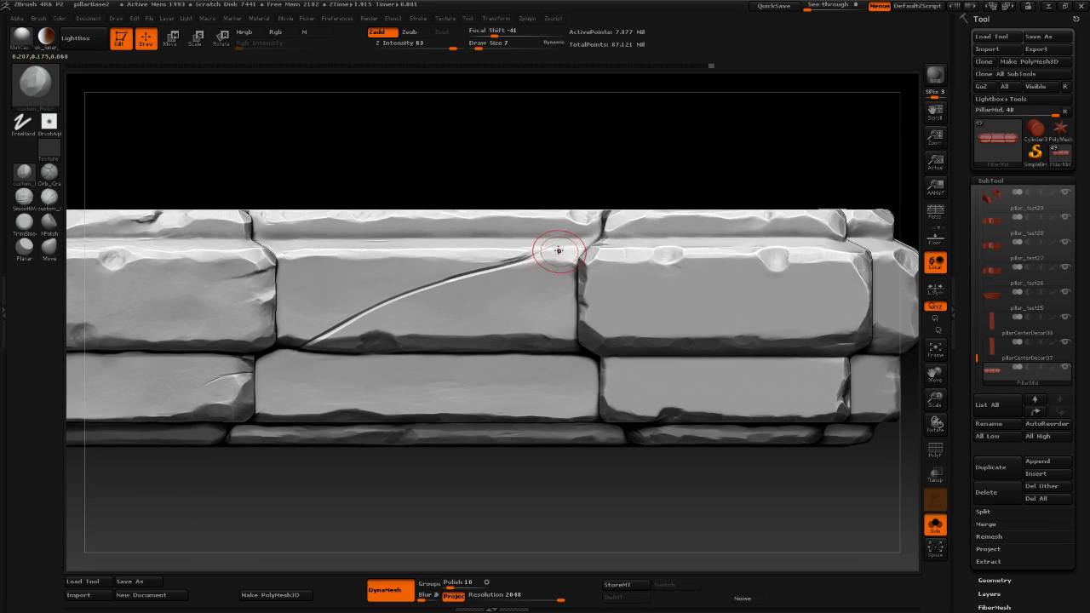
Try polishing down the upper end of the diagonal crack, and undo the stroke.
left_click_drag(541, 250, 521, 263)
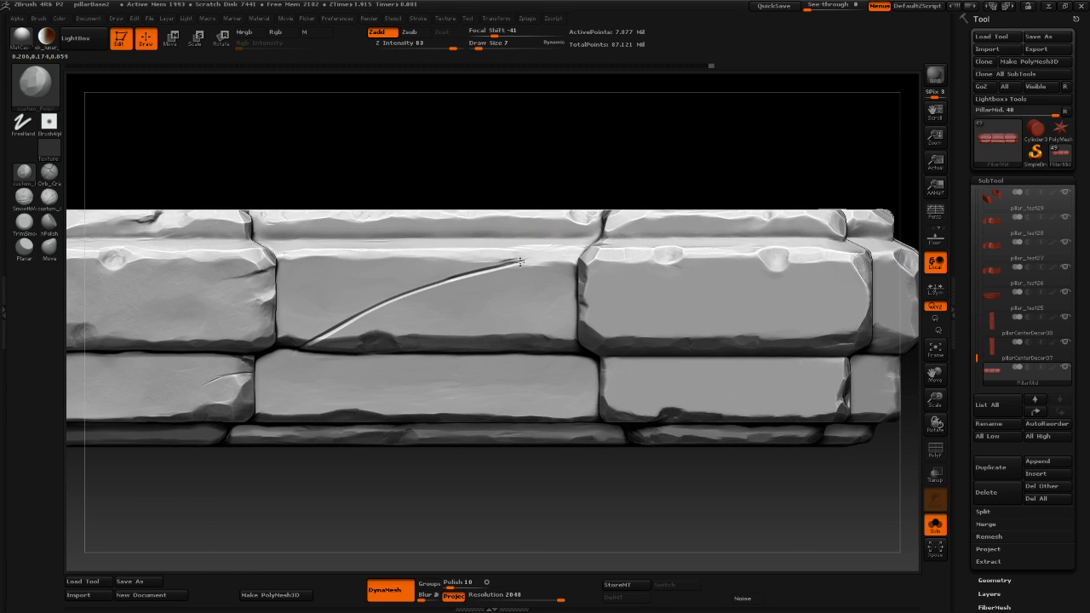
key("ctrl")
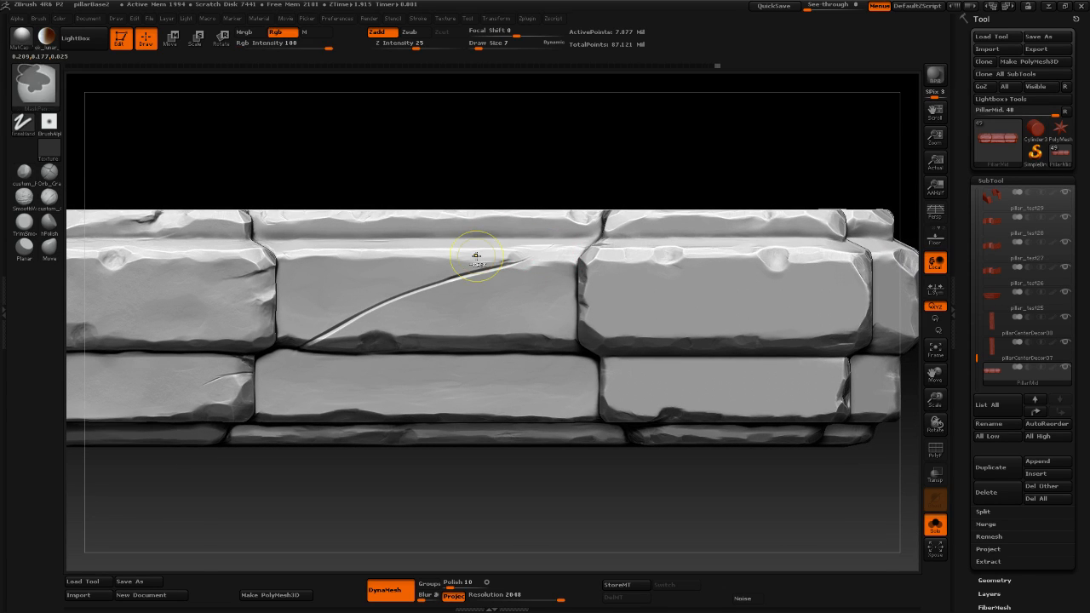
key("ctrl+z")
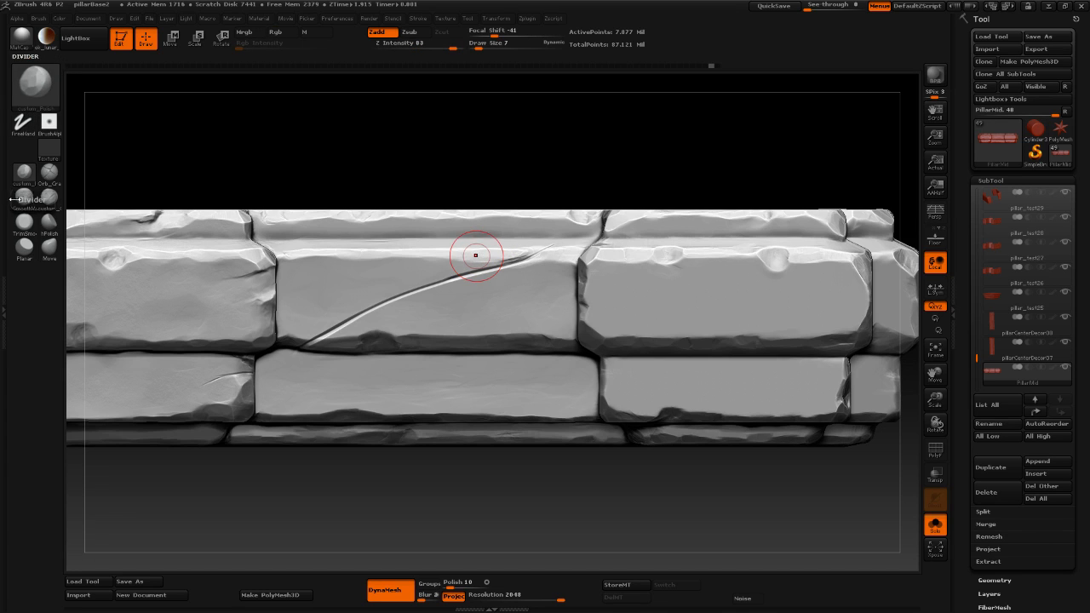
Retrace the diagonal crack with the Orb_Cracks brush at draw size 7 to widen and deepen it down to the joint.
left_click(49, 171)
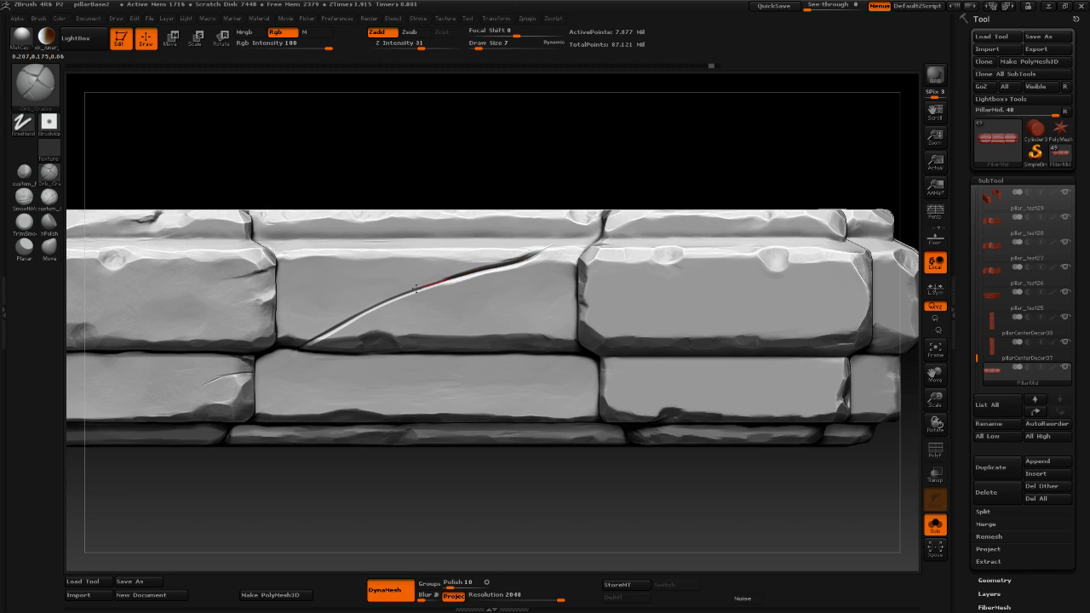
left_click_drag(396, 295, 352, 318)
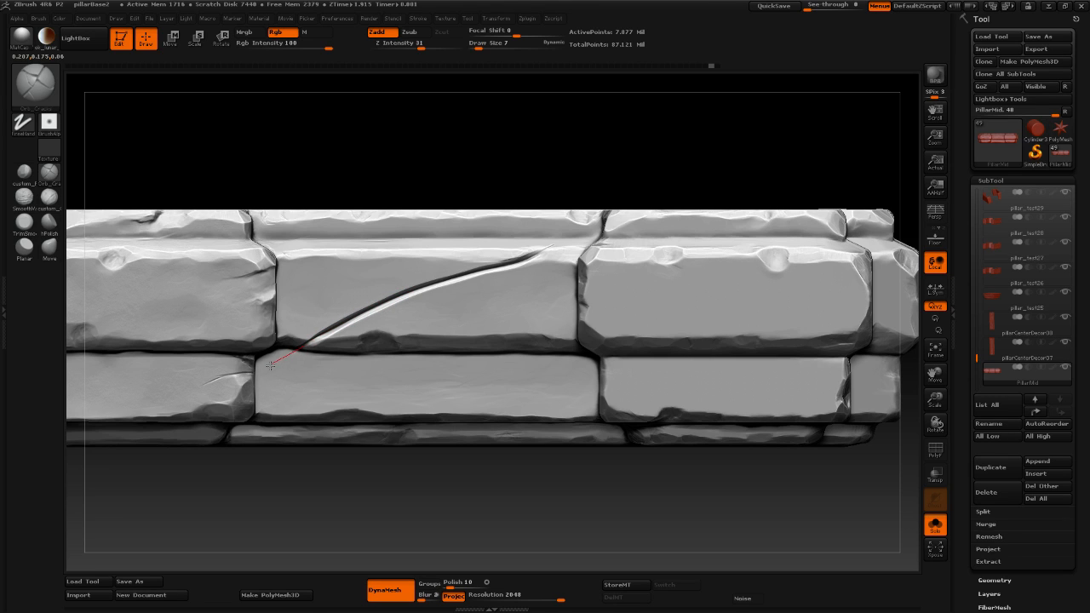
left_click_drag(270, 365, 272, 364)
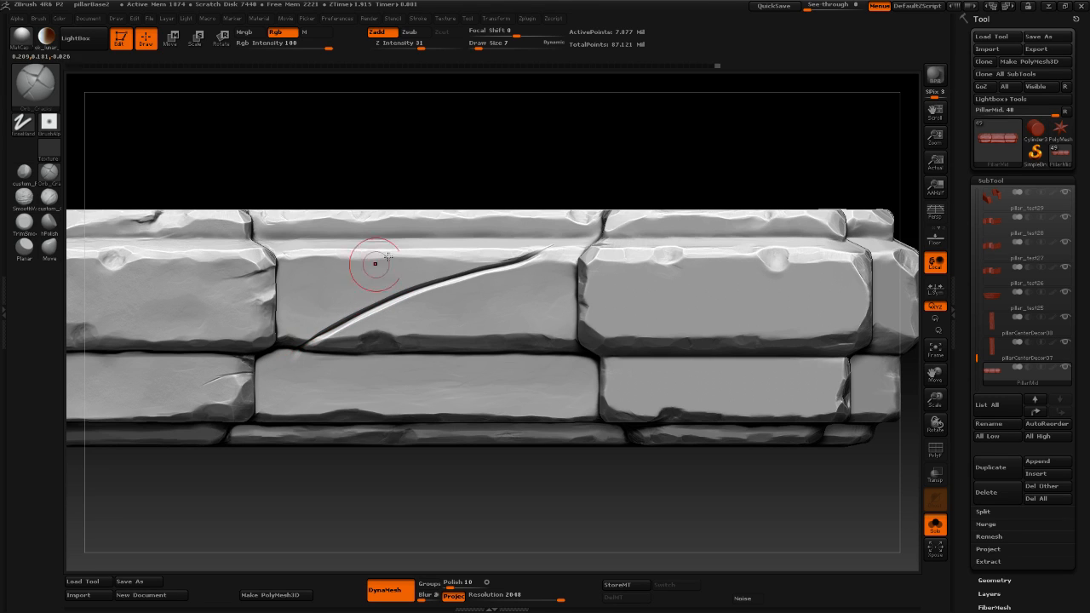
Polish both rims near the crack's upper end with the custom_Polish brush at draw size 5.
left_click(24, 173)
mouse_move(102, 165)
left_mouse_down()
mouse_move(449, 125)
mouse_move(455, 165)
mouse_move(523, 247)
mouse_move(499, 256)
mouse_move(545, 247)
left_mouse_up()
key("space")
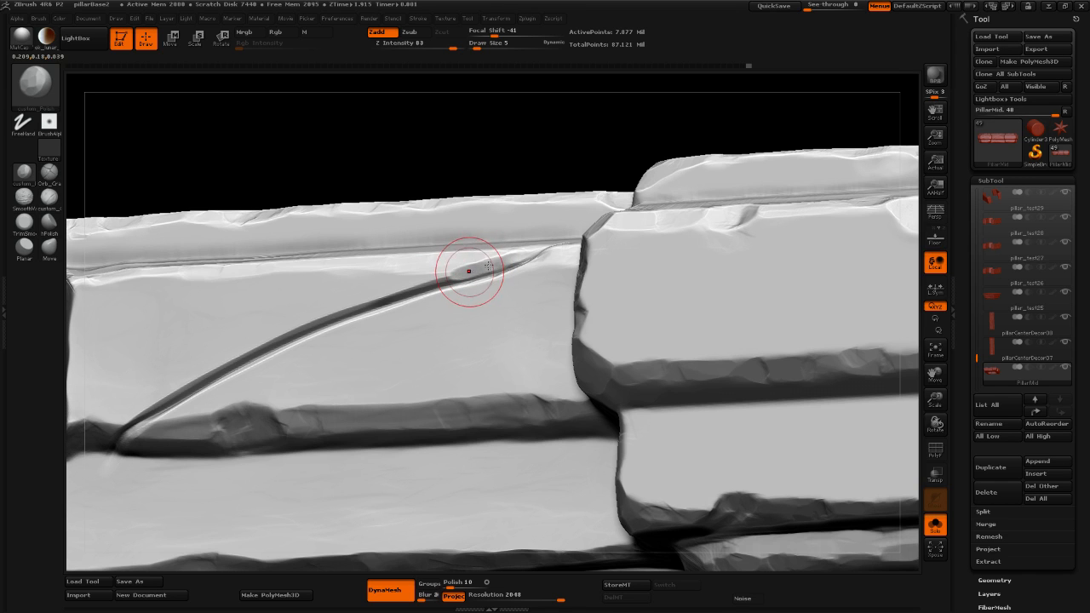
left_click_drag(464, 269, 503, 263)
mouse_move(576, 175)
left_mouse_down()
mouse_move(486, 287)
mouse_move(546, 246)
mouse_move(533, 237)
mouse_move(496, 261)
left_mouse_up()
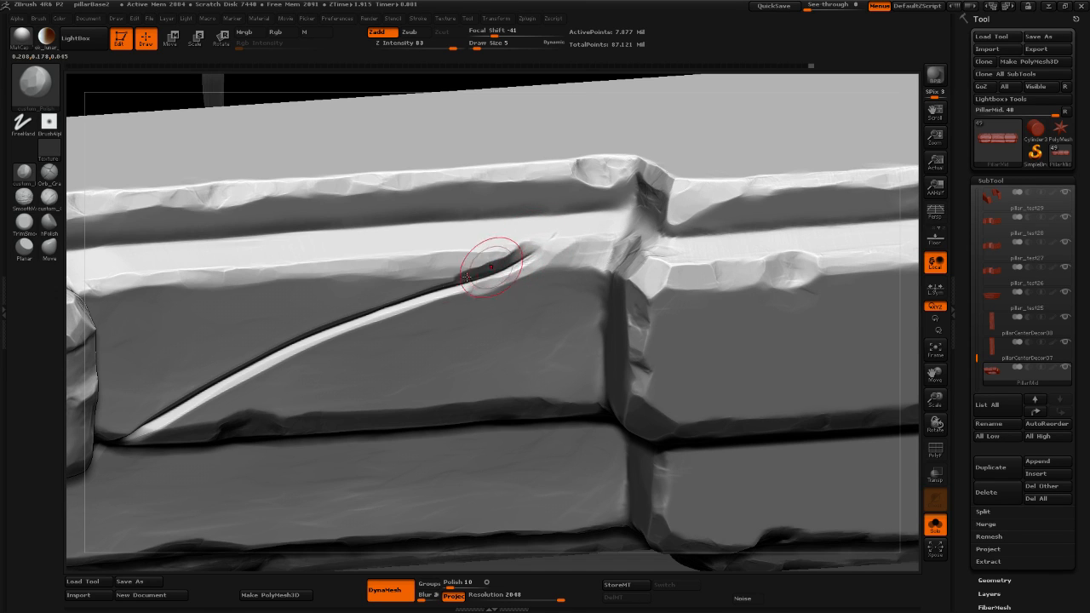
right_click_drag(428, 249, 374, 204)
left_click_drag(486, 275, 504, 265)
mouse_move(504, 266)
right_mouse_down("ctrl")
mouse_move(458, 159)
mouse_move(508, 133)
mouse_move(587, 177)
right_mouse_up("ctrl")
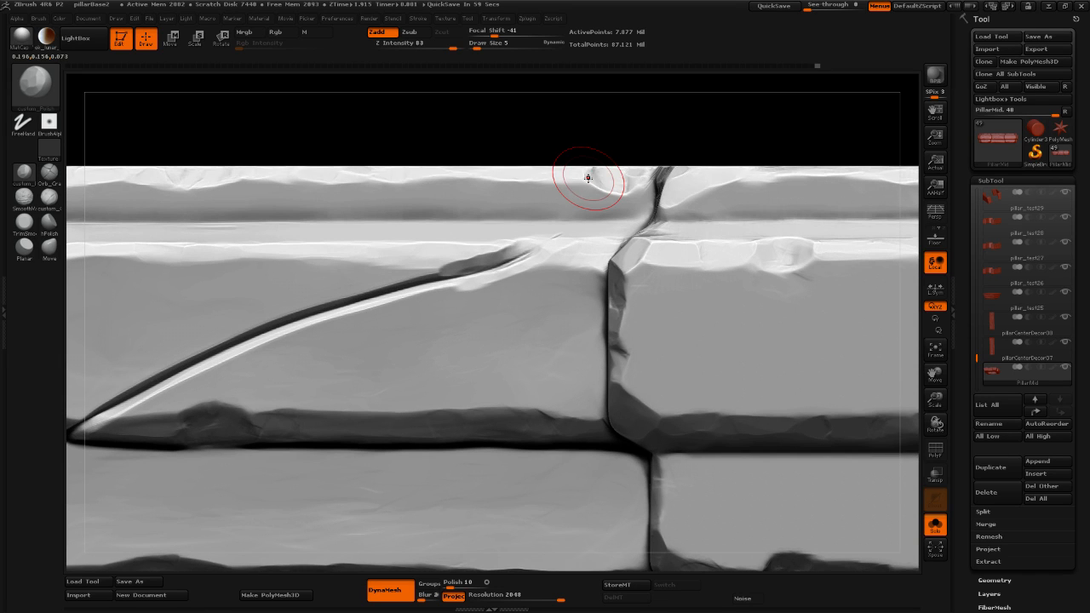
Reduce the draw size to 2 and polish along the crack's rim from its middle to its upper end.
mouse_move(407, 125)
left_mouse_down()
mouse_move(396, 108)
mouse_move(389, 287)
mouse_move(412, 302)
mouse_move(439, 282)
mouse_move(363, 303)
left_mouse_up()
key("space")
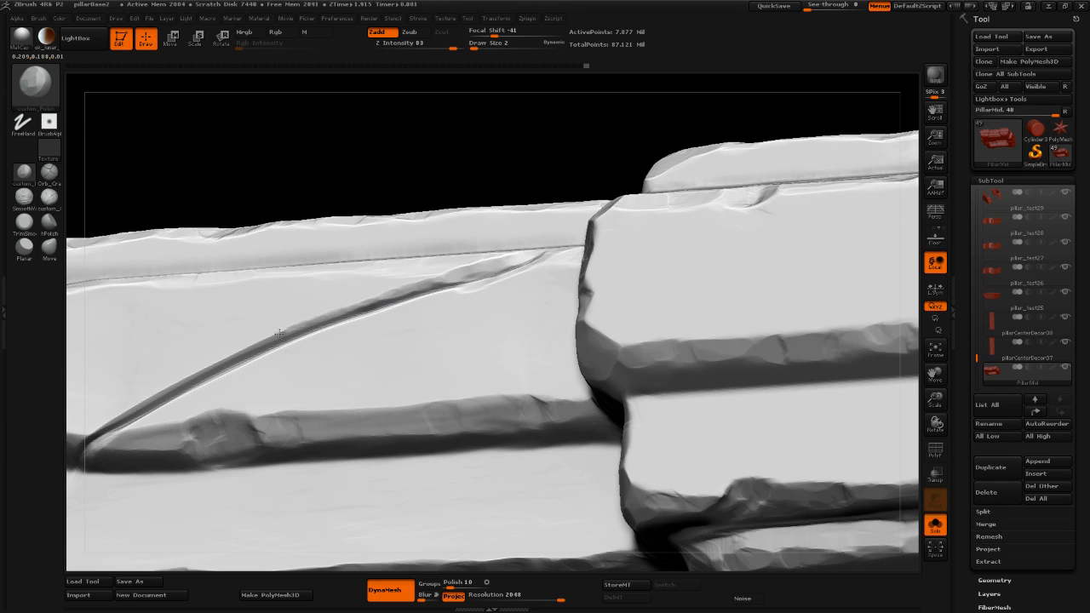
left_click_drag(280, 335, 270, 339)
left_click_drag(406, 285, 361, 304)
left_click_drag(465, 275, 460, 276)
Set the draw size to 4 and bevel the crack's rim along its length, including the lower end.
mouse_move(433, 171)
left_mouse_down()
mouse_move(458, 141)
mouse_move(344, 99)
mouse_move(474, 145)
mouse_move(465, 134)
mouse_move(495, 163)
mouse_move(443, 304)
left_mouse_up()
key("space")
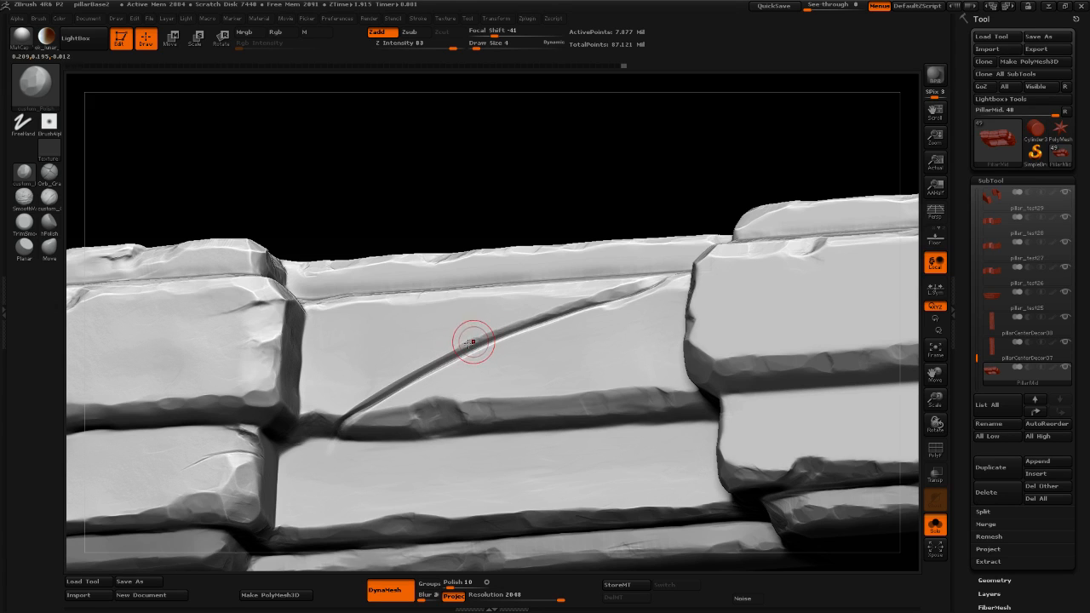
left_click_drag(436, 359, 465, 342)
left_click_drag(528, 321, 634, 283)
left_click_drag(521, 189, 558, 174)
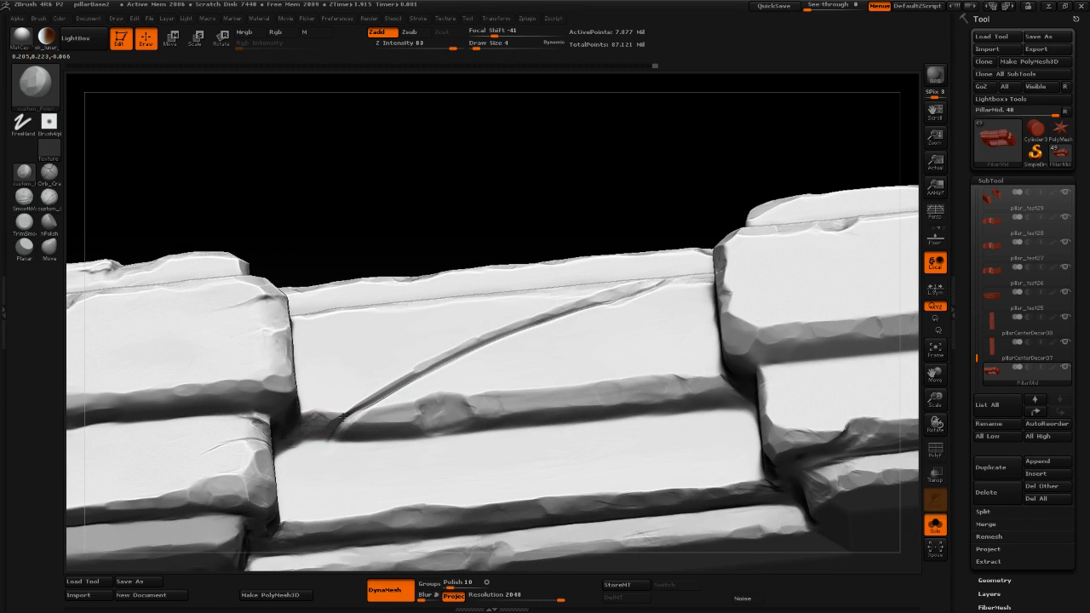
mouse_move(342, 417)
left_mouse_down()
mouse_move(334, 408)
mouse_move(309, 420)
mouse_move(416, 369)
mouse_move(360, 397)
left_mouse_up()
Polish the crack's lower rim from the brick's bottom edge up to the crack's upper end.
mouse_move(440, 165)
left_mouse_down()
mouse_move(473, 216)
mouse_move(434, 370)
left_mouse_up()
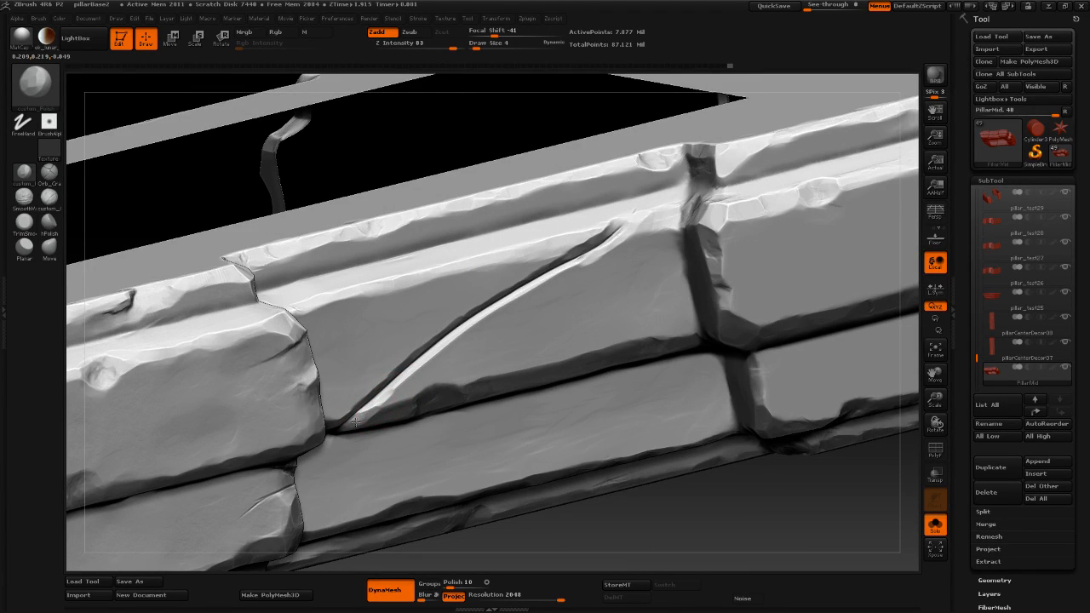
mouse_move(399, 385)
left_mouse_down()
mouse_move(414, 377)
mouse_move(389, 370)
mouse_move(389, 384)
mouse_move(402, 380)
mouse_move(476, 322)
mouse_move(467, 334)
left_mouse_up()
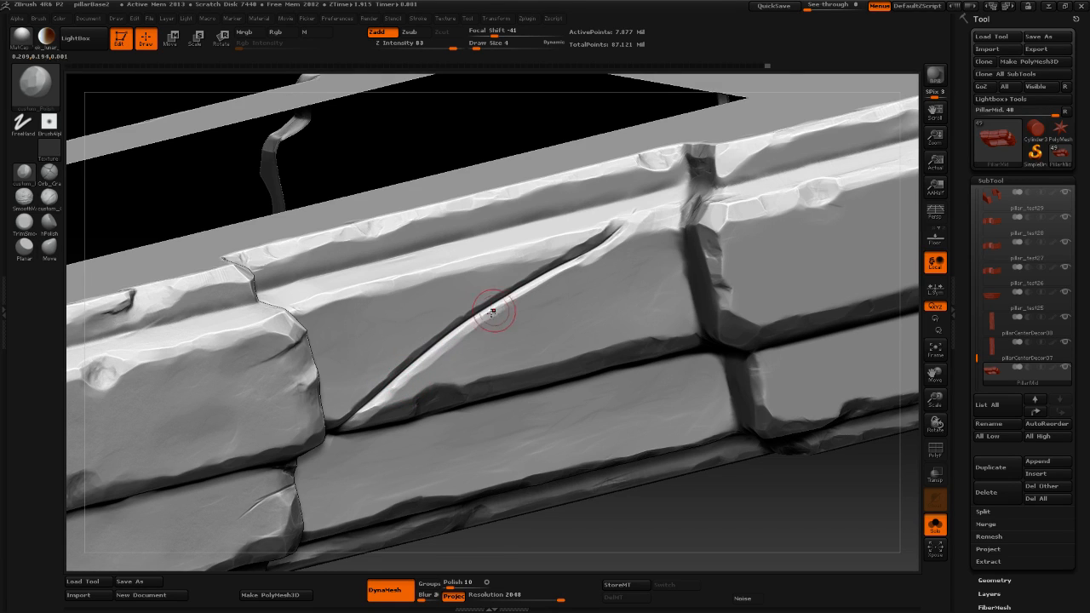
mouse_move(536, 294)
left_mouse_down()
mouse_move(524, 285)
mouse_move(529, 292)
left_mouse_up()
mouse_move(577, 262)
left_mouse_down()
mouse_move(569, 259)
mouse_move(637, 214)
left_mouse_up()
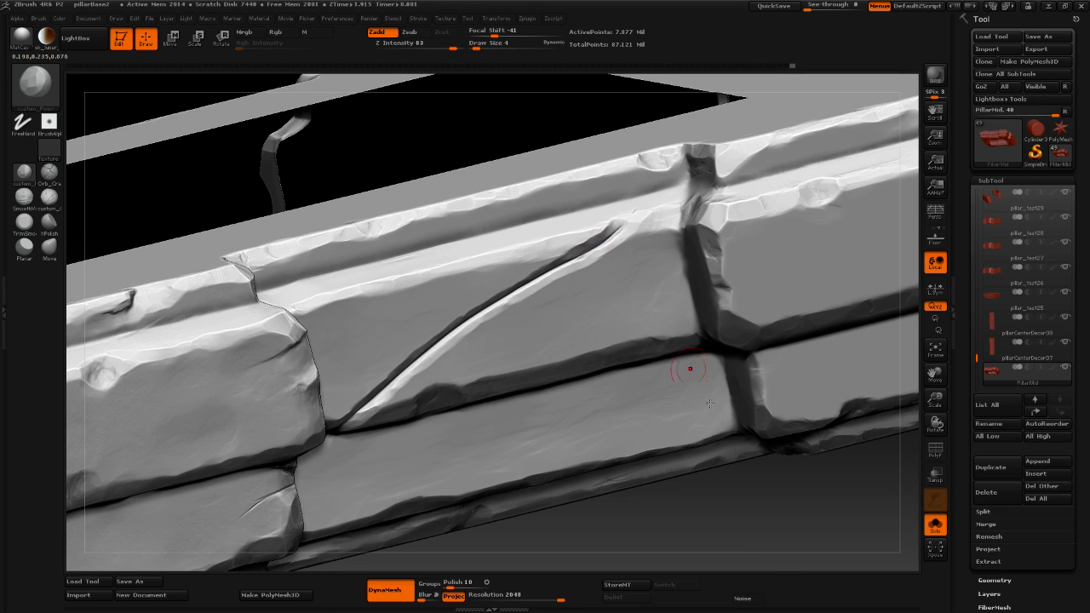
Extend the crack's upper end with the Orb_Cracks brush at draw size 4 and refine it with custom_Polish.
left_click_drag(748, 518, 544, 290, "shift")
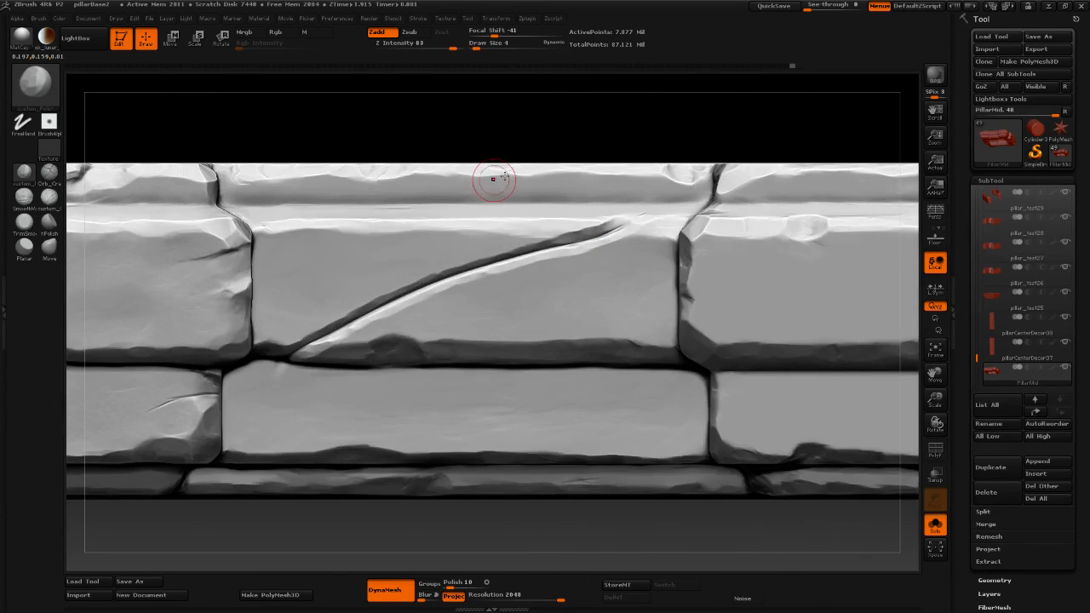
left_click_drag(566, 124, 603, 102, "alt")
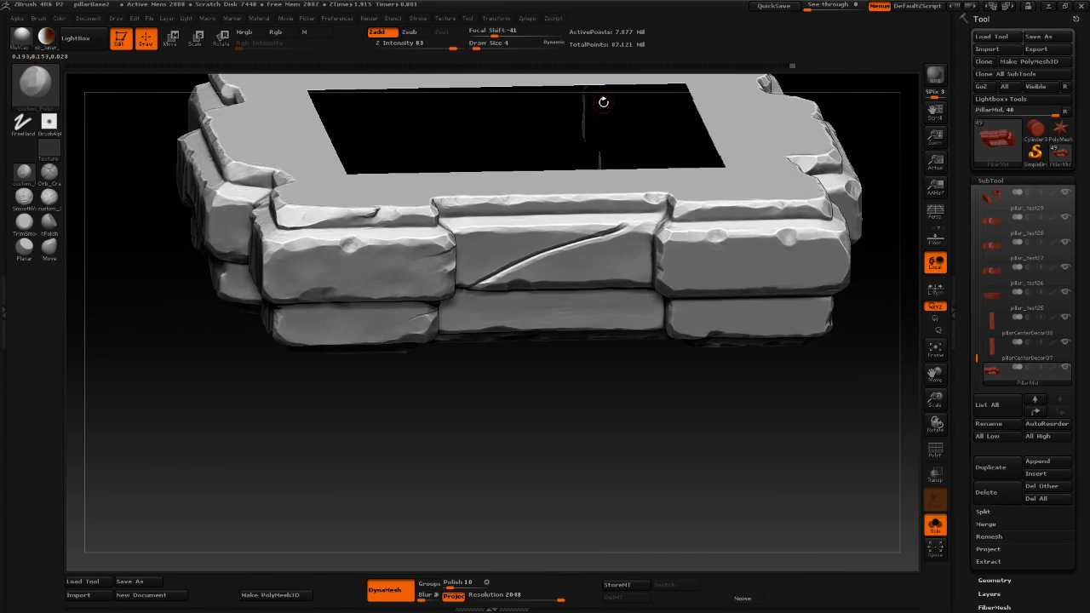
mouse_move(574, 422)
left_mouse_down("alt")
mouse_move(431, 469)
mouse_move(419, 455)
mouse_move(393, 468)
mouse_move(397, 496)
left_mouse_up("alt")
left_click(50, 173)
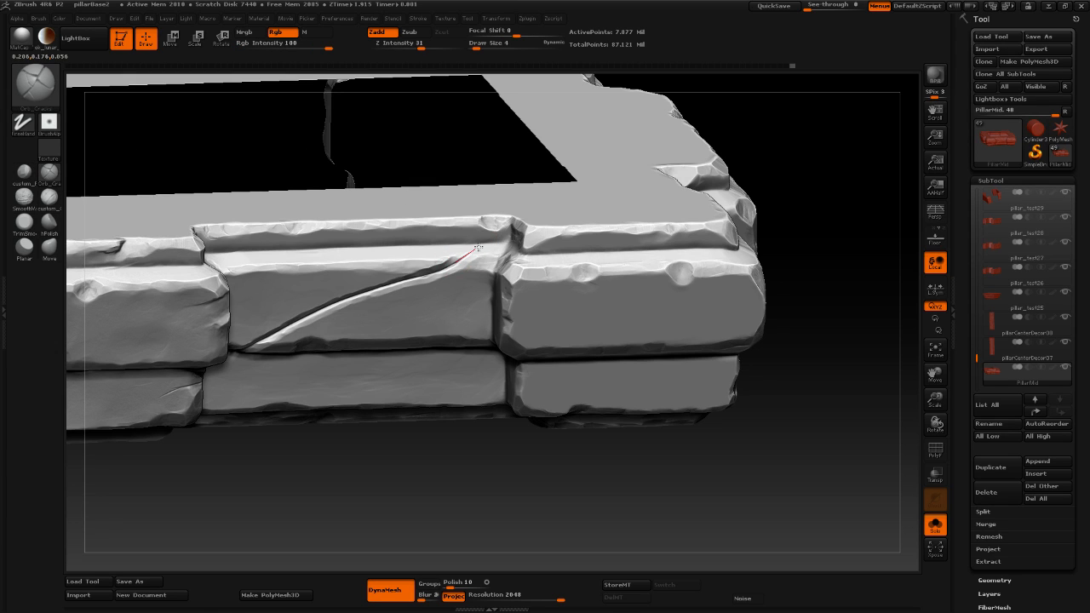
left_click(26, 174)
mouse_move(441, 458)
left_mouse_down()
mouse_move(441, 486)
mouse_move(417, 413)
left_mouse_up()
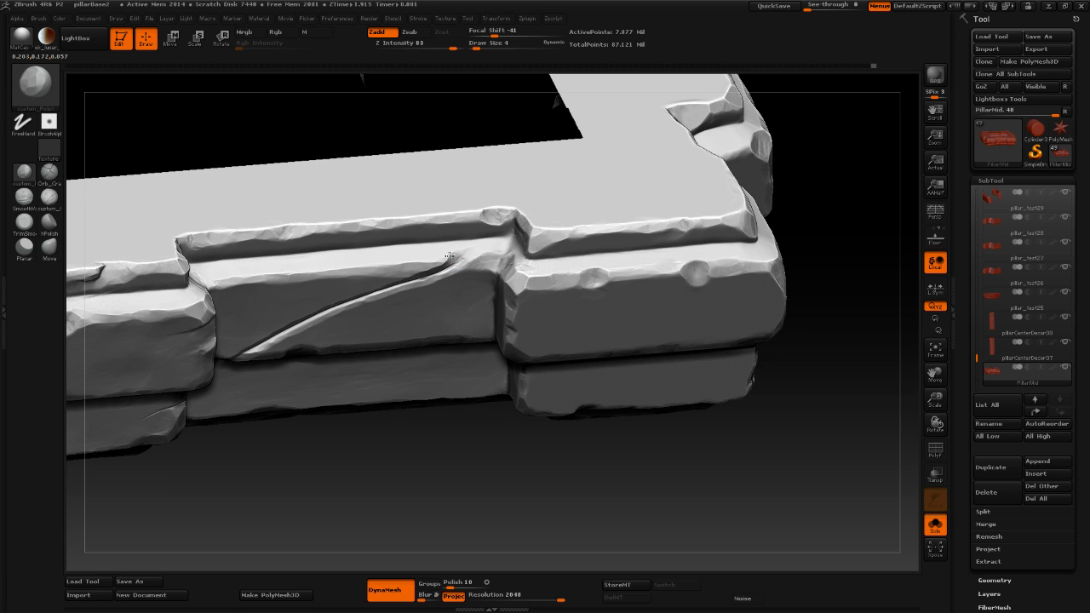
mouse_move(462, 419)
left_mouse_down()
mouse_move(423, 301)
mouse_move(473, 256)
left_mouse_up()
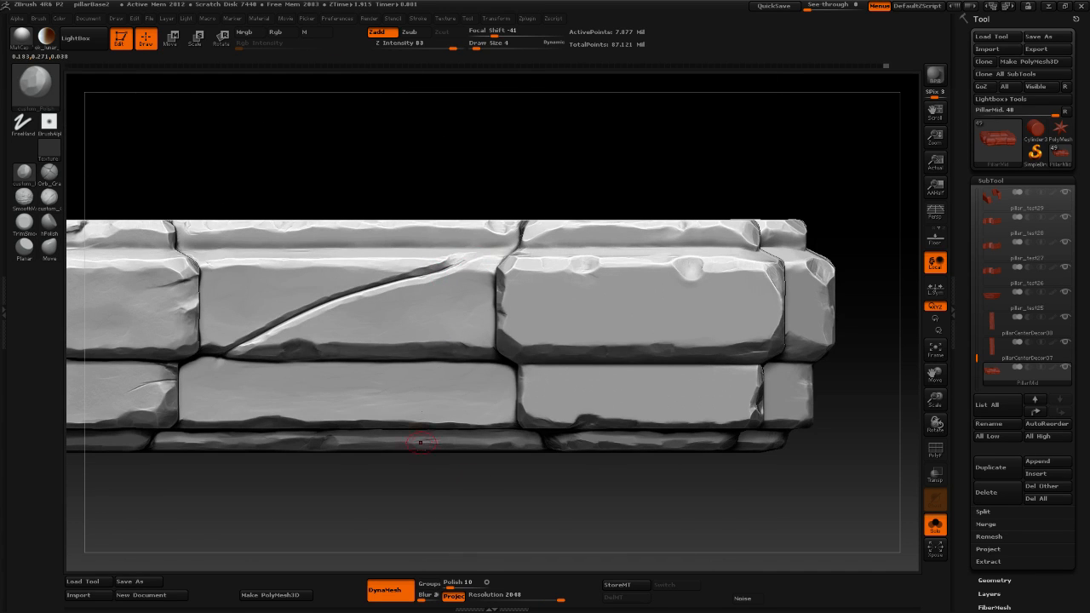
Pinch the diagonal crack along its length with the custom_pinch brush at draw size 17.
left_click_drag(436, 486, 411, 414, "alt")
mouse_move(344, 416)
left_mouse_down("alt")
mouse_move(366, 452)
mouse_move(440, 295)
left_mouse_up("alt")
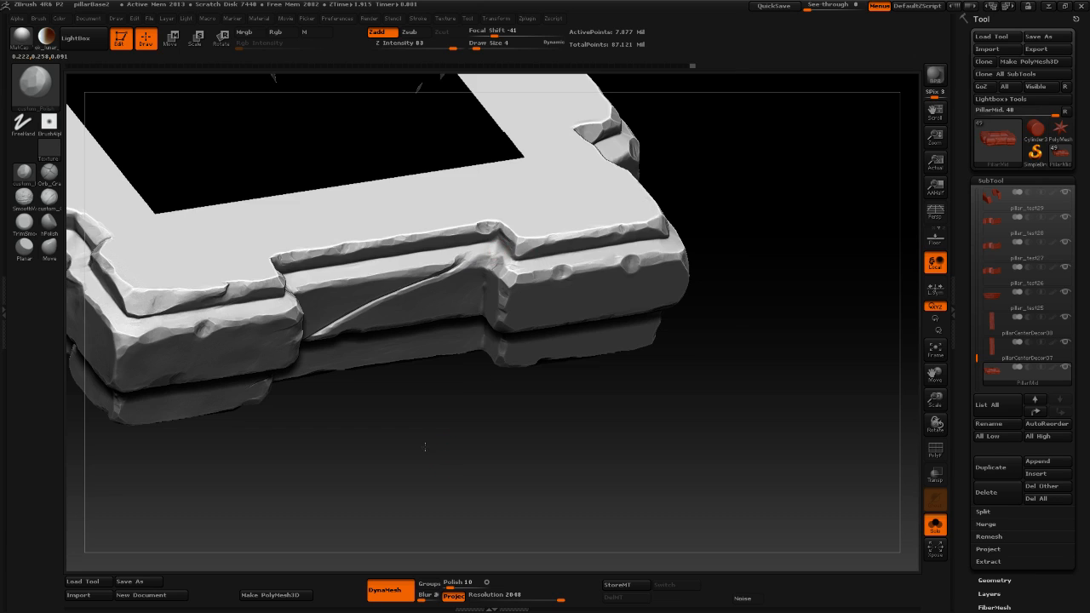
left_click_drag(423, 449, 414, 413, "shift")
mouse_move(415, 468)
left_mouse_down("alt")
mouse_move(405, 417)
mouse_move(441, 438)
mouse_move(435, 452)
mouse_move(413, 417)
left_mouse_up("alt")
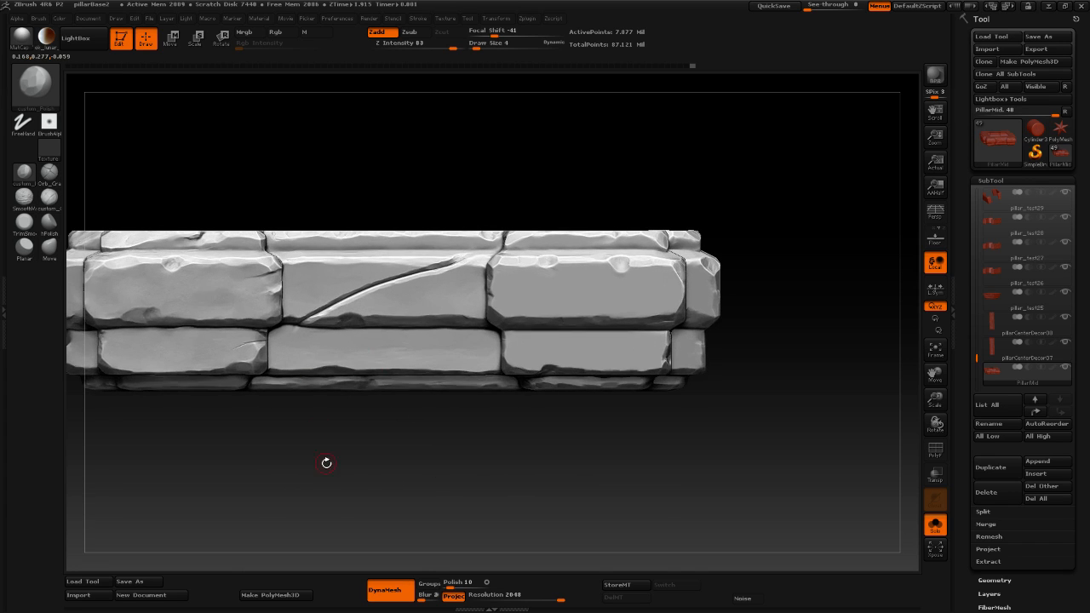
left_click_drag(326, 463, 301, 315)
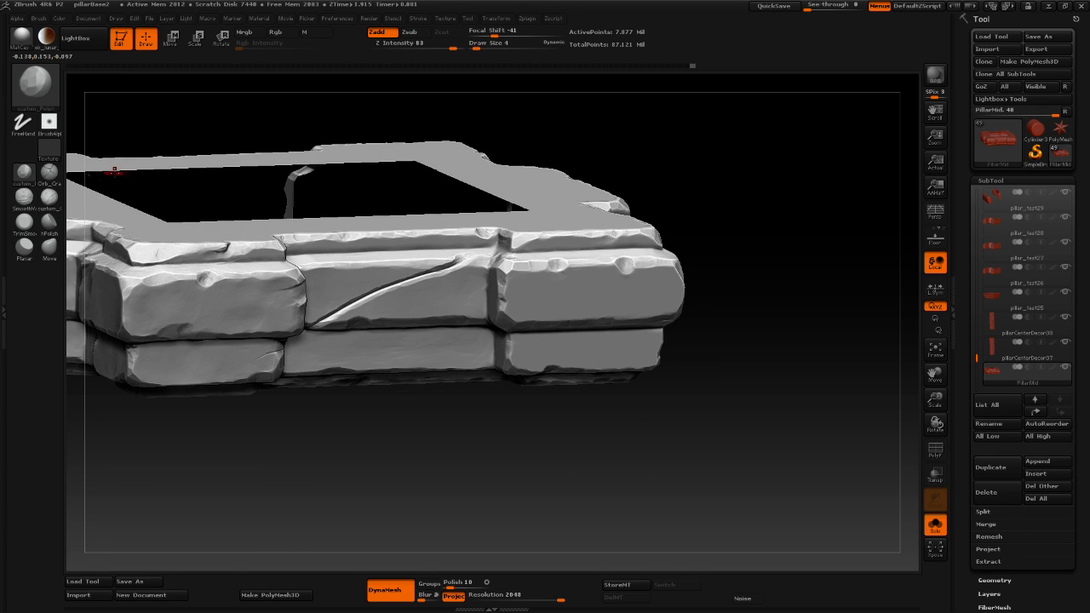
left_click(38, 85)
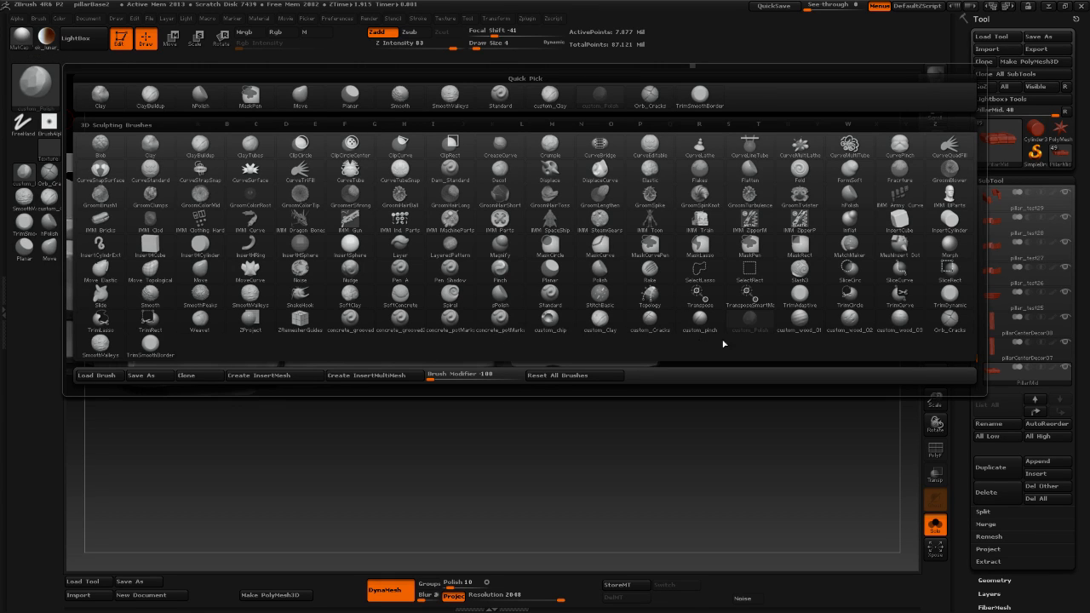
left_click(708, 326)
left_click_drag(464, 466, 443, 434)
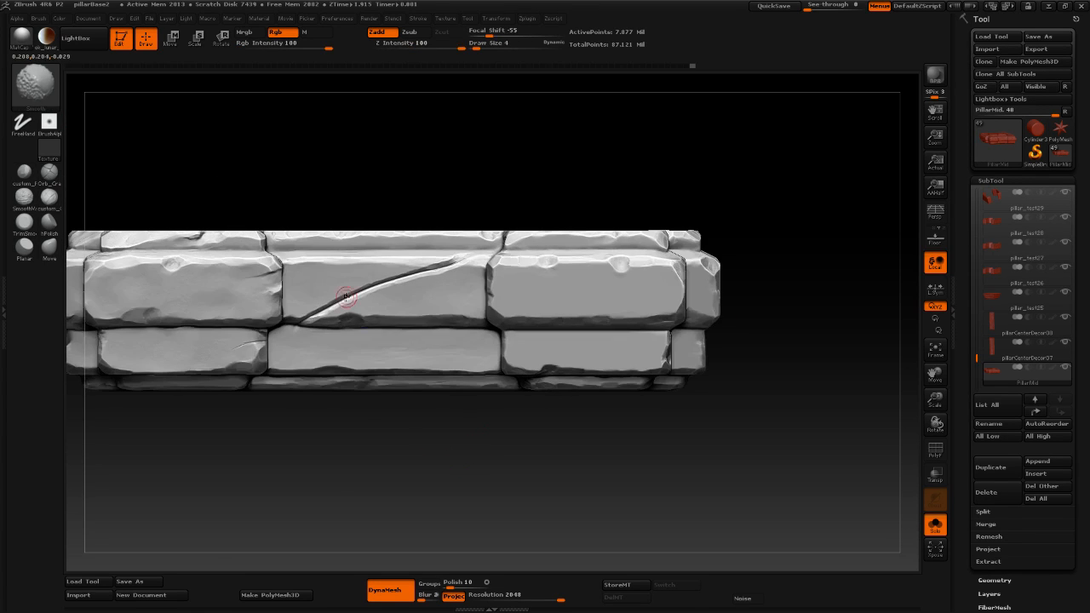
key("space")
mouse_move(352, 299)
left_mouse_down()
mouse_move(310, 313)
mouse_move(366, 275)
mouse_move(417, 274)
left_mouse_up()
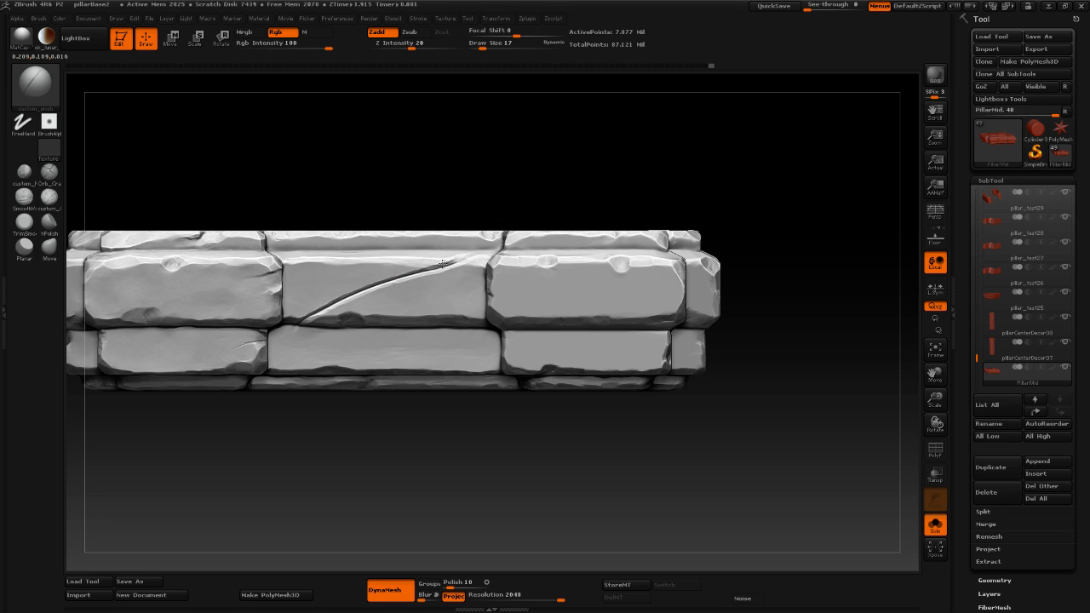
mouse_move(442, 264)
left_mouse_down()
mouse_move(359, 295)
mouse_move(465, 257)
mouse_move(352, 303)
left_mouse_up()
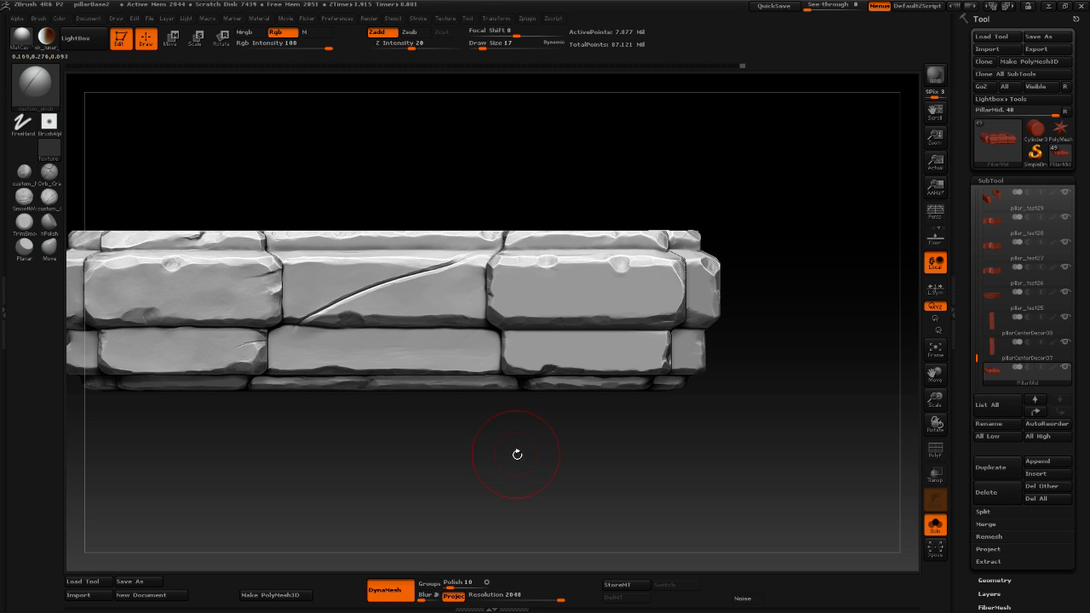
Undo the last pinch strokes along the diagonal crack.
mouse_move(516, 453)
left_mouse_down()
mouse_move(541, 464)
mouse_move(505, 420)
mouse_move(526, 465)
left_mouse_up()
key("ctrl")
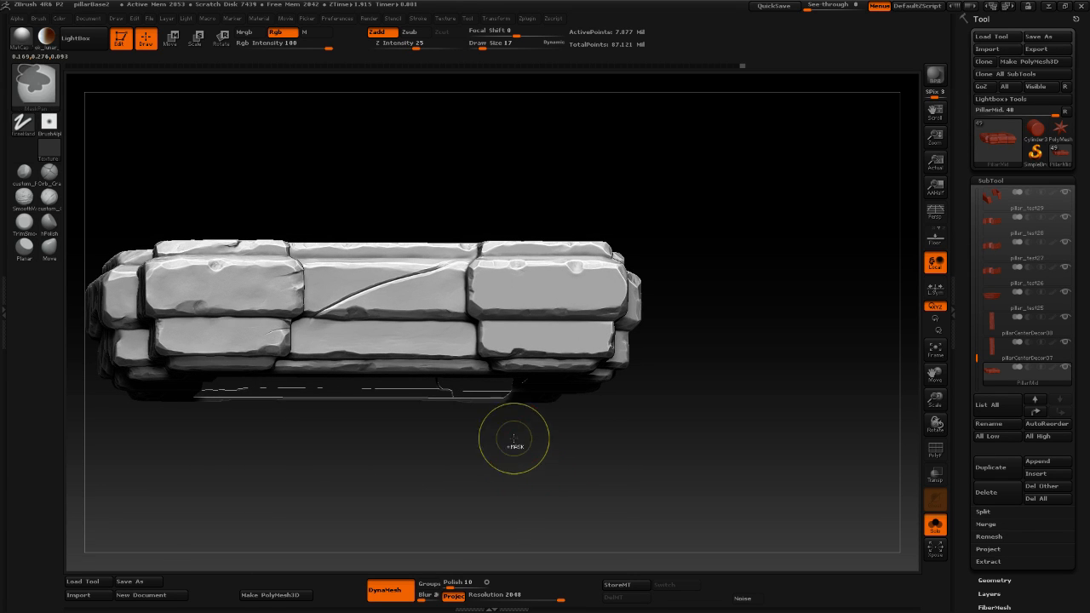
key("ctrl")
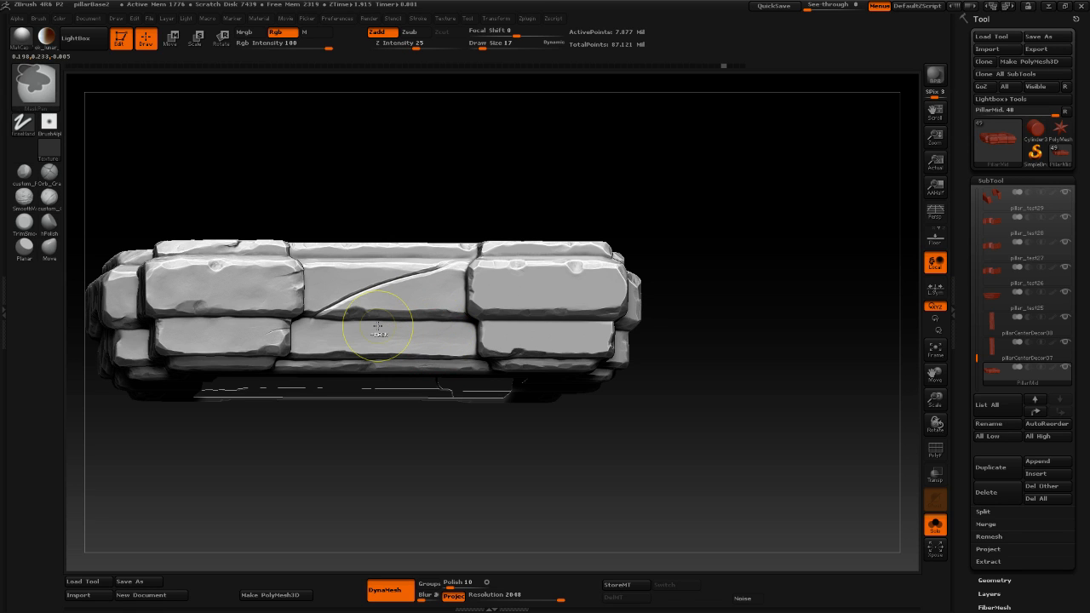
key("ctrl")
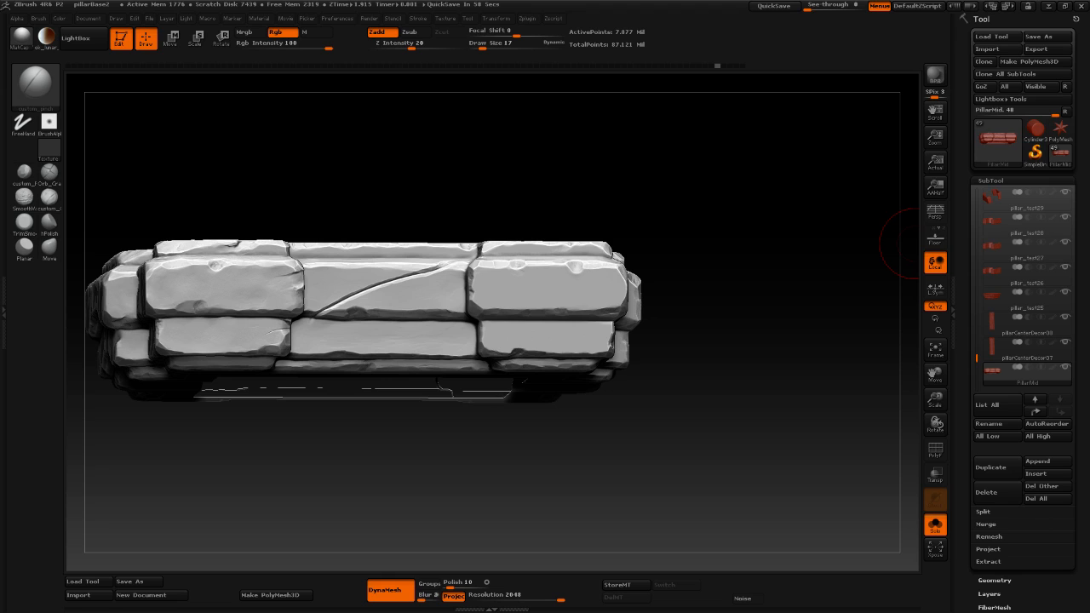
key("ctrl")
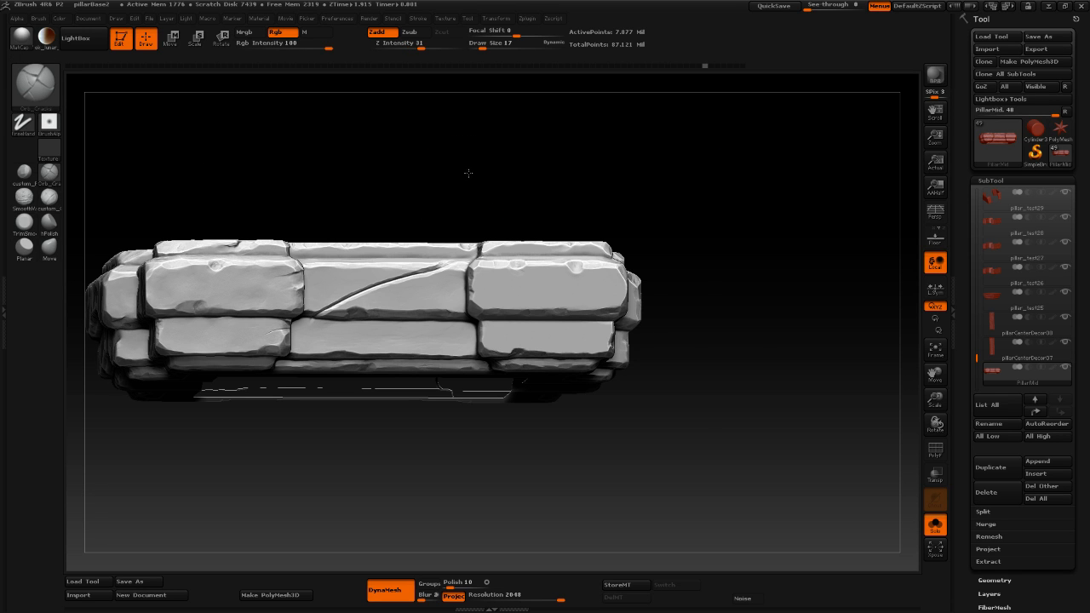
Carve a branch from the diagonal crack's lower half to the brick's bottom edge with Orb_Cracks at draw size 7.
left_click_drag(468, 173, 480, 225, "alt")
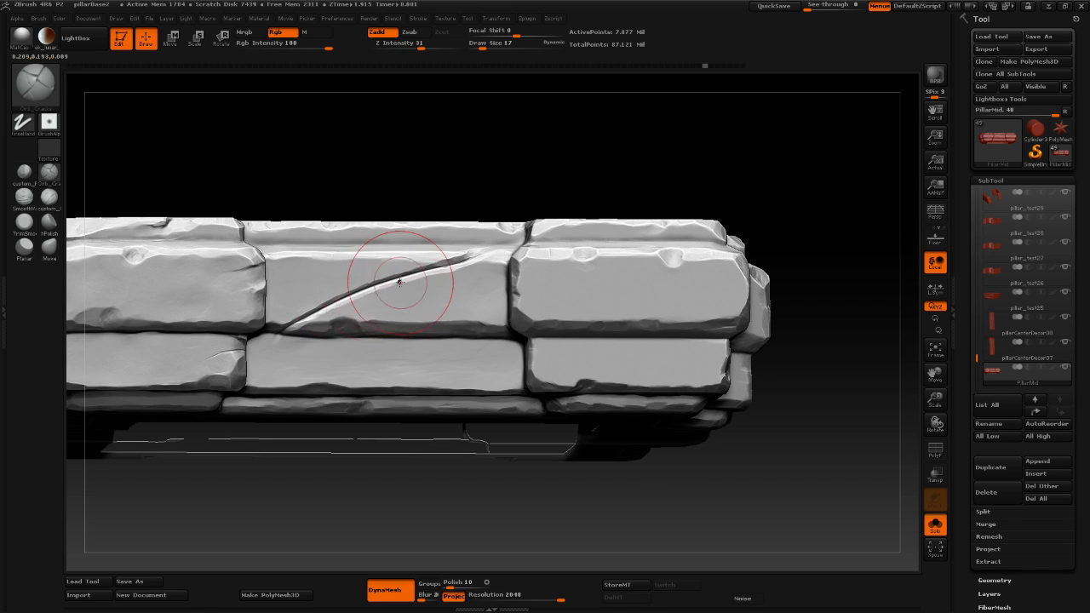
mouse_move(341, 305)
left_mouse_down()
mouse_move(311, 350)
mouse_move(366, 294)
mouse_move(379, 298)
left_mouse_up()
left_click(308, 377)
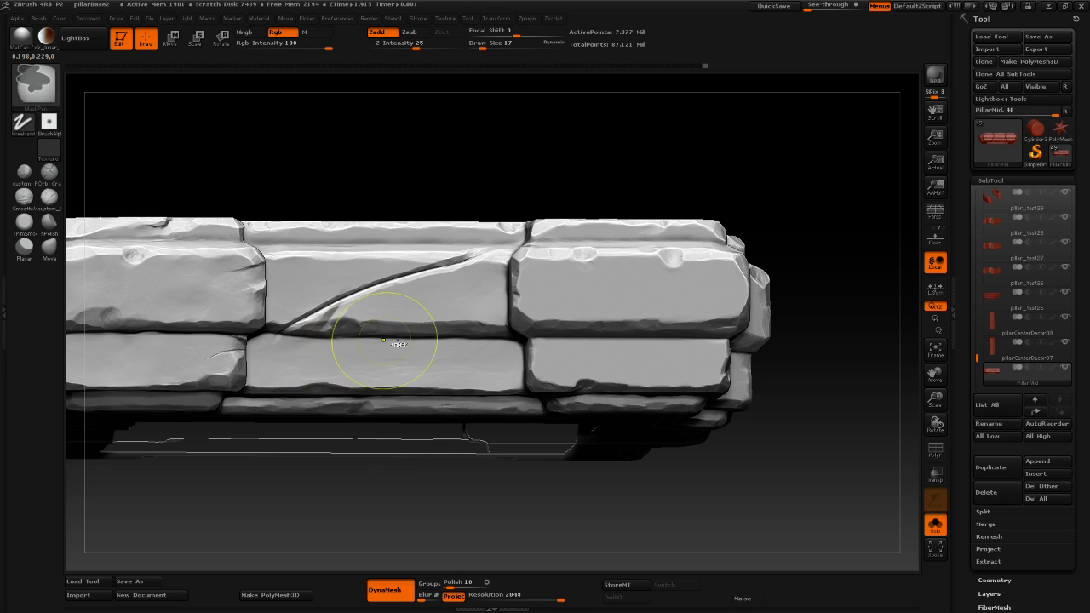
key("space")
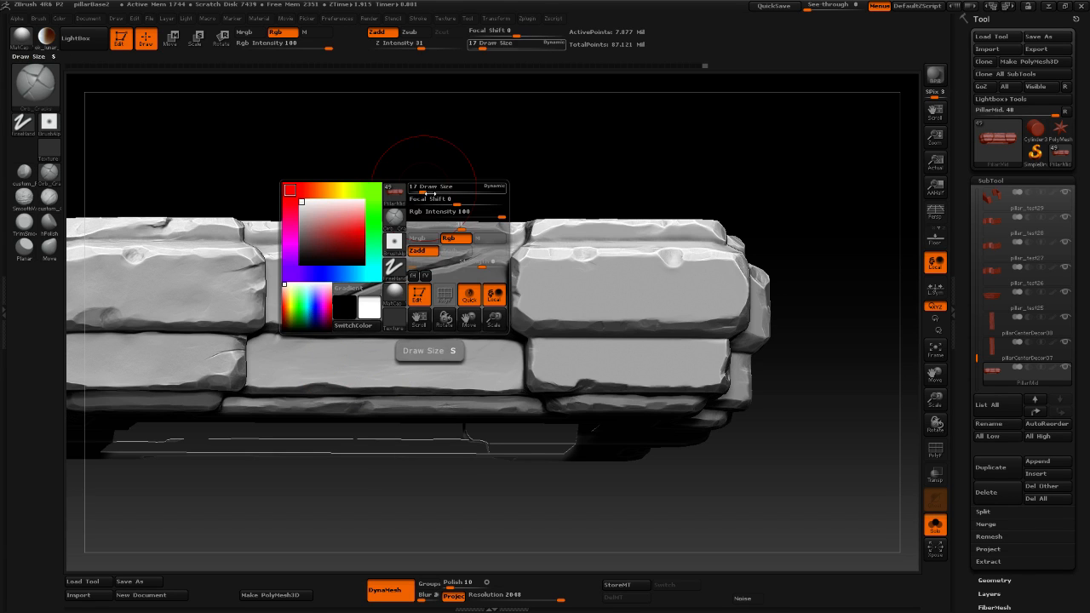
left_click_drag(426, 190, 421, 193)
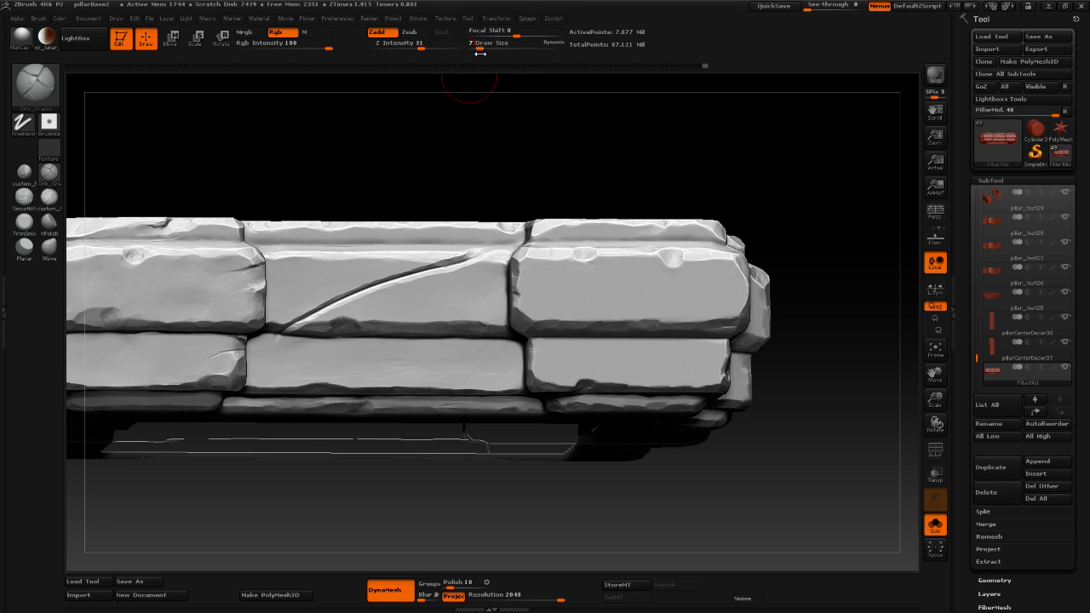
left_click(480, 54)
mouse_move(328, 315)
left_mouse_down()
mouse_move(315, 340)
mouse_move(287, 355)
left_mouse_up()
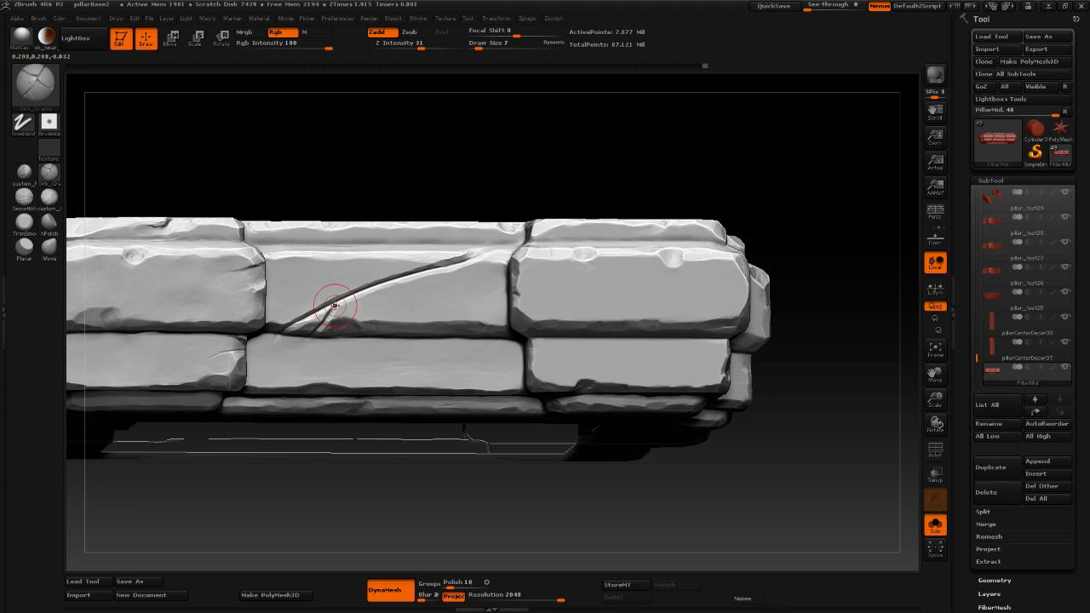
left_click_drag(335, 304, 291, 354)
mouse_move(369, 283)
left_mouse_down()
mouse_move(377, 278)
mouse_move(341, 303)
mouse_move(369, 274)
mouse_move(351, 293)
mouse_move(384, 276)
mouse_move(324, 320)
left_mouse_up()
left_click_drag(286, 360, 287, 358)
Polish the rims of the branch crack around its junction with the custom_Polish brush at draw size 2.
mouse_move(395, 188)
left_mouse_down()
mouse_move(440, 182)
mouse_move(454, 165)
mouse_move(384, 88)
mouse_move(80, 147)
left_mouse_up()
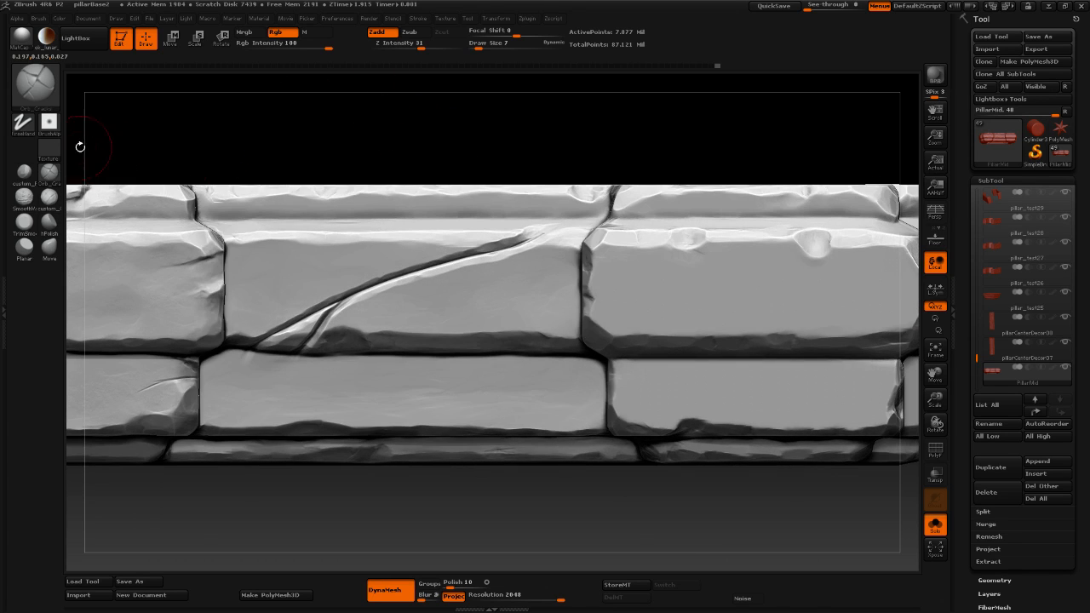
left_click(24, 173)
key("space")
left_click_drag(342, 308, 317, 315)
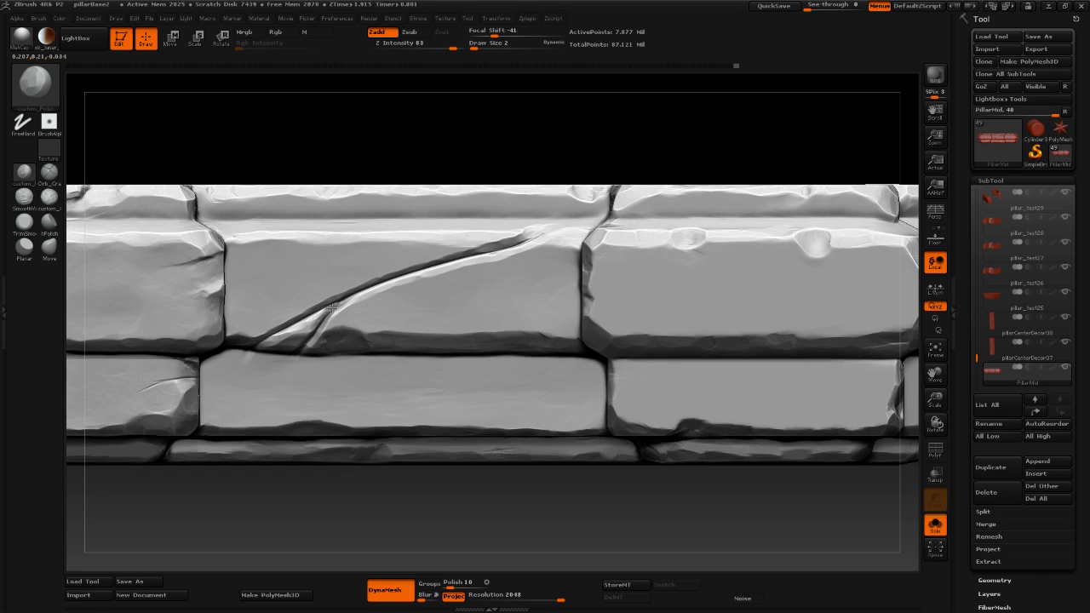
left_click_drag(331, 306, 305, 335)
left_click_drag(281, 333, 278, 337)
left_click_drag(341, 304, 355, 304)
Try to bevel the branch crack's edges and the small stone wedge with custom_Polish at draw size 4.
right_click(352, 305)
mouse_move(413, 152)
left_mouse_down()
mouse_move(397, 121)
mouse_move(311, 341)
left_mouse_up()
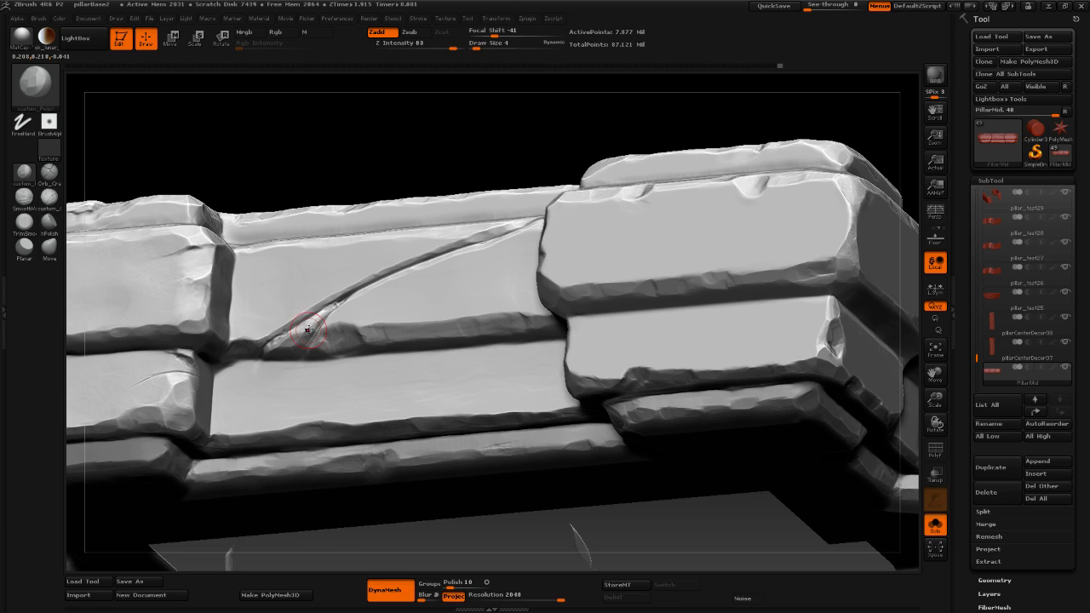
mouse_move(315, 322)
left_mouse_down()
mouse_move(295, 350)
mouse_move(270, 341)
mouse_move(295, 340)
left_mouse_up()
left_click_drag(462, 145, 318, 343)
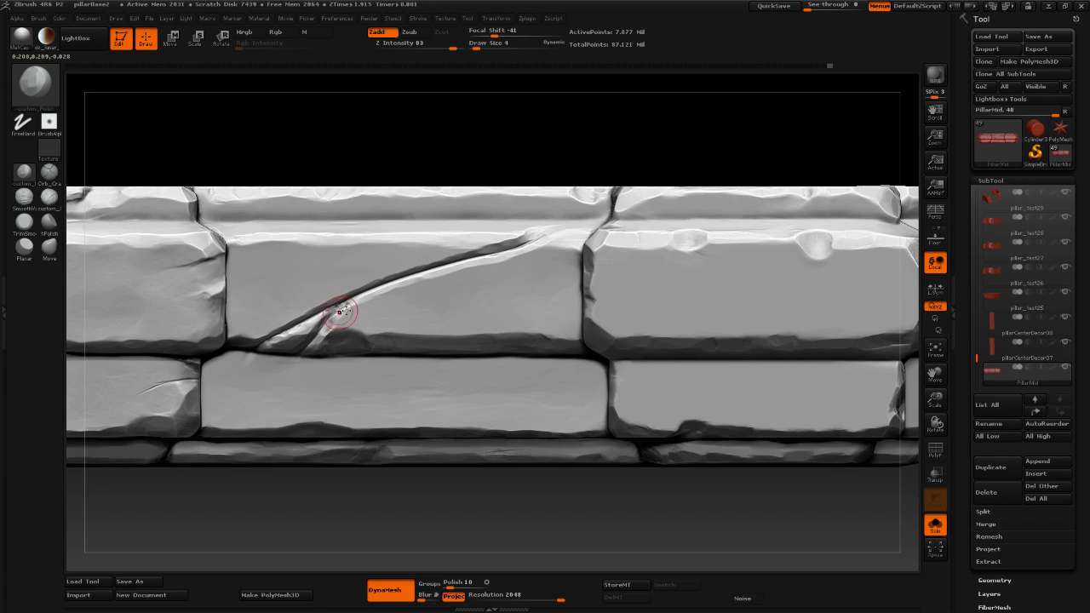
mouse_move(341, 311)
left_mouse_down()
mouse_move(334, 319)
mouse_move(345, 305)
left_mouse_up()
mouse_move(352, 304)
left_mouse_down()
mouse_move(304, 334)
mouse_move(285, 333)
mouse_move(287, 324)
mouse_move(263, 338)
mouse_move(315, 320)
left_mouse_up()
Undo the last polish strokes around the branch crack.
key("ctrl+z")
key("ctrl+z")
key("ctrl+z")
key("ctrl+z")
key("ctrl+z")
key("ctrl+z")
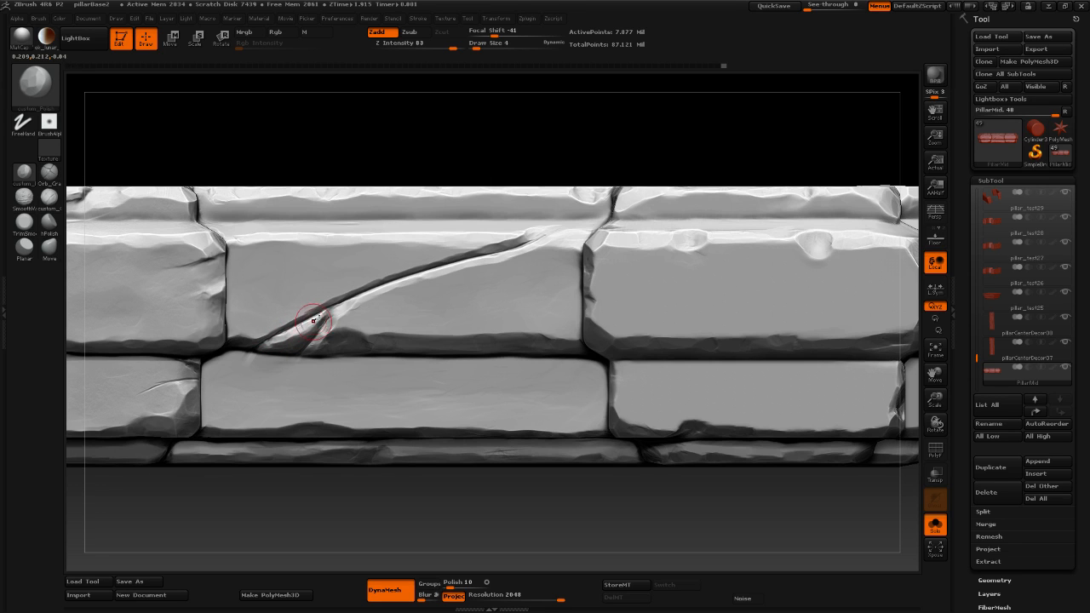
Recut the branch crack from its junction to the brick's bottom edge with Orb_Cracks at draw size 4.
left_click_drag(435, 135, 460, 296)
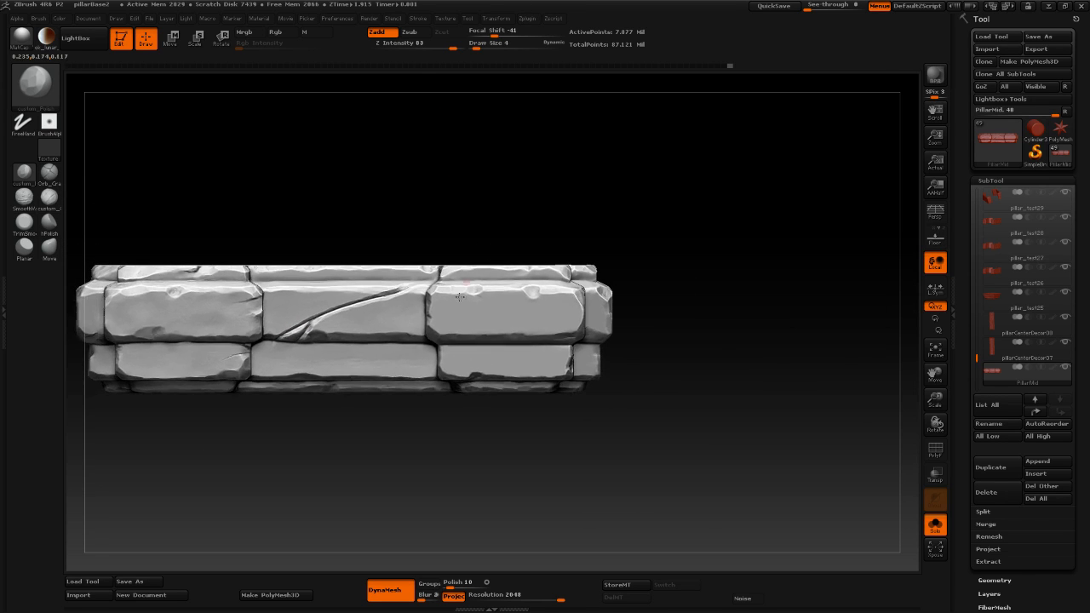
mouse_move(294, 464)
left_mouse_down()
mouse_move(204, 486)
mouse_move(281, 455)
mouse_move(264, 440)
mouse_move(273, 480)
mouse_move(486, 246)
left_mouse_up()
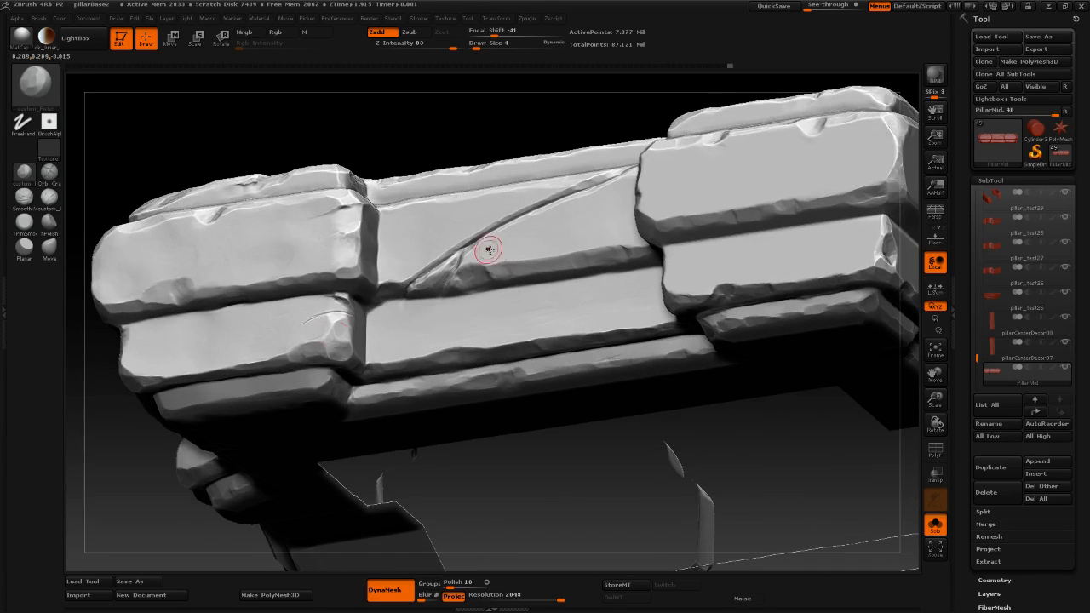
left_click(49, 174)
left_click_drag(311, 119, 337, 116, "shift")
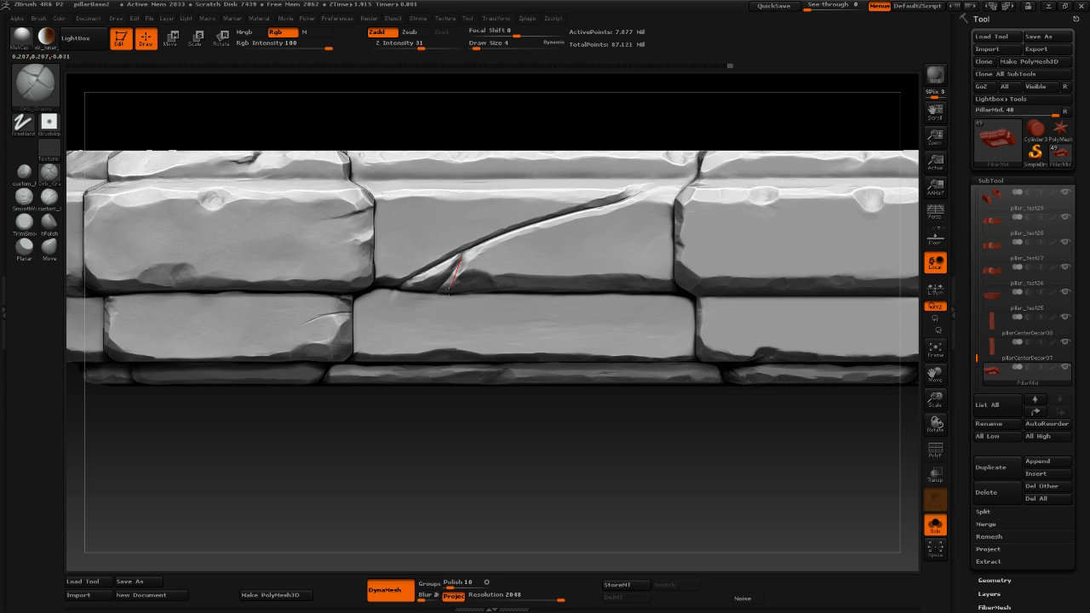
left_click_drag(449, 290, 438, 300)
left_click_drag(462, 258, 451, 274)
left_click_drag(418, 311, 416, 313)
left_click_drag(466, 253, 458, 267)
left_click_drag(417, 313, 416, 313)
Try to carve along the diagonal crack's lower half beyond the branch junction, and undo the stroke.
left_click_drag(496, 244, 439, 261)
left_click_drag(374, 306, 378, 303)
left_click_drag(420, 260, 397, 269)
key("ctrl+z")
Polish the wedge side of the branch crack down to the brick's bottom edge with custom_Polish at draw size 4.
mouse_move(398, 476)
left_mouse_down("alt")
mouse_move(373, 401)
mouse_move(436, 453)
mouse_move(400, 401)
mouse_move(364, 384)
left_mouse_up("alt")
key("f")
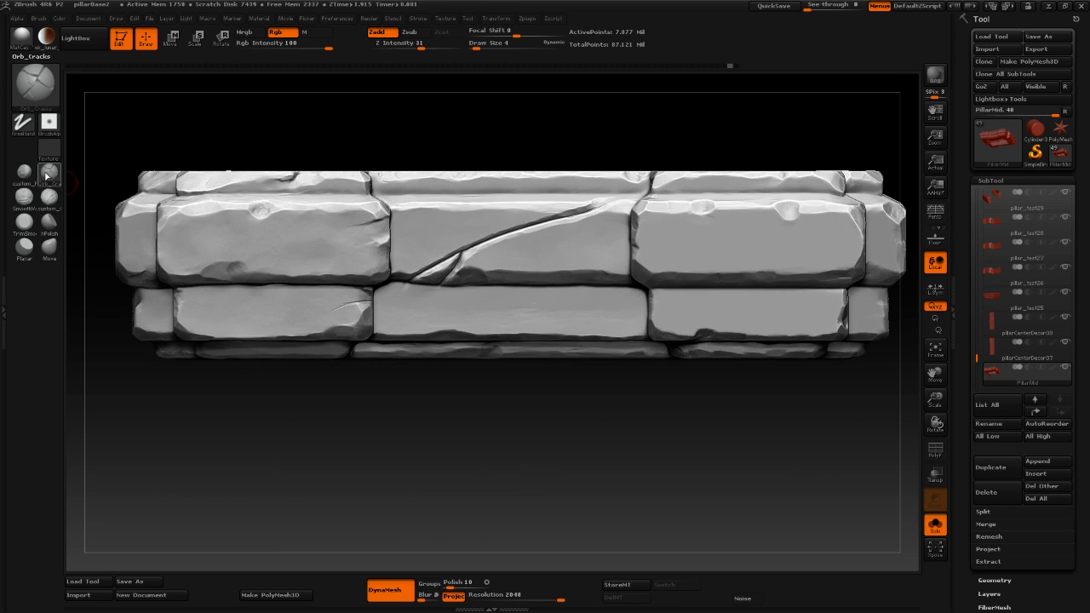
left_click(24, 174)
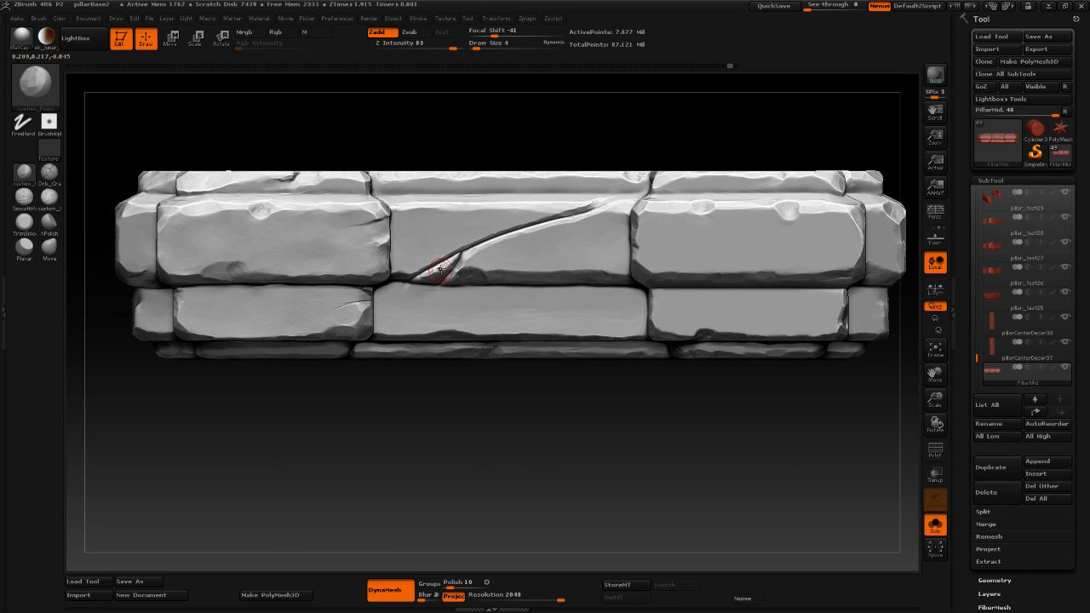
left_click_drag(448, 260, 439, 273)
left_click_drag(442, 273, 433, 283)
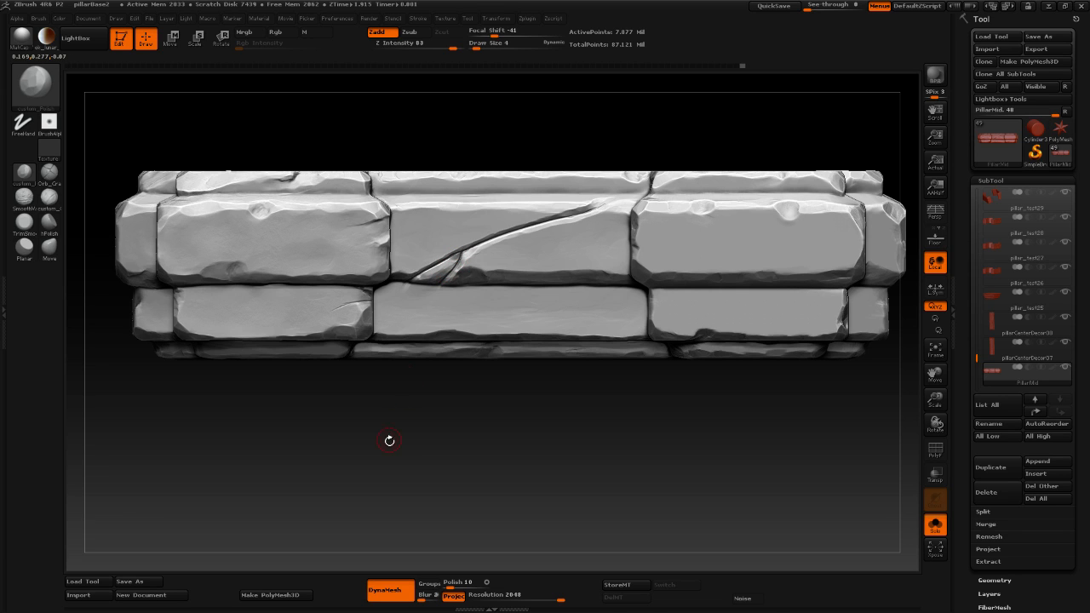
Polish the branch crack's outer rim just below its junction with the diagonal crack.
left_click_drag(389, 440, 423, 499, "alt")
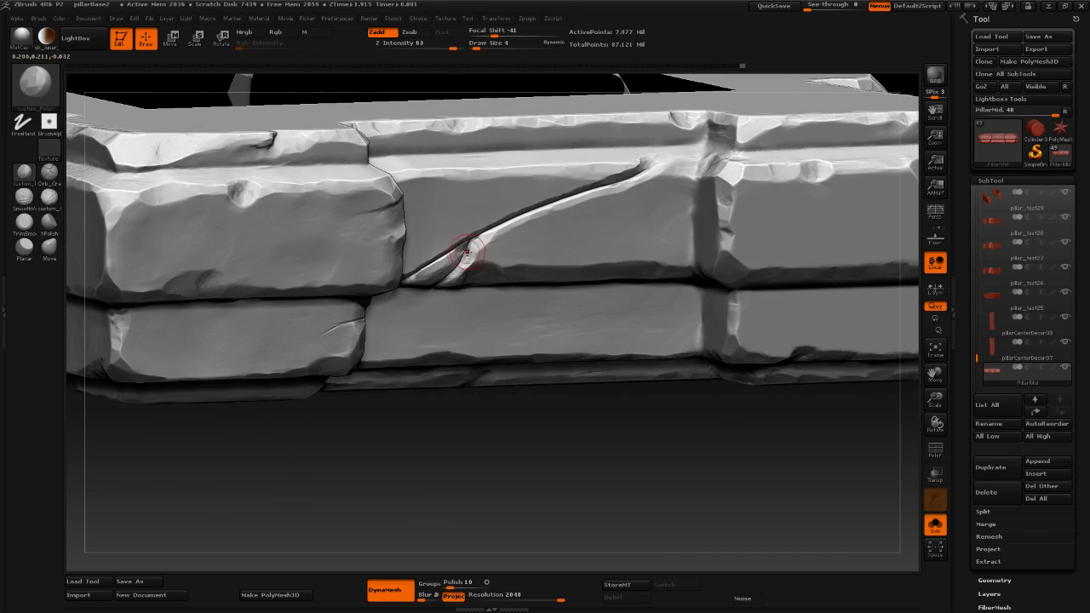
key("space")
left_click_drag(469, 254, 471, 254)
left_click_drag(443, 431, 437, 380)
key("space")
left_click_drag(481, 263, 477, 265)
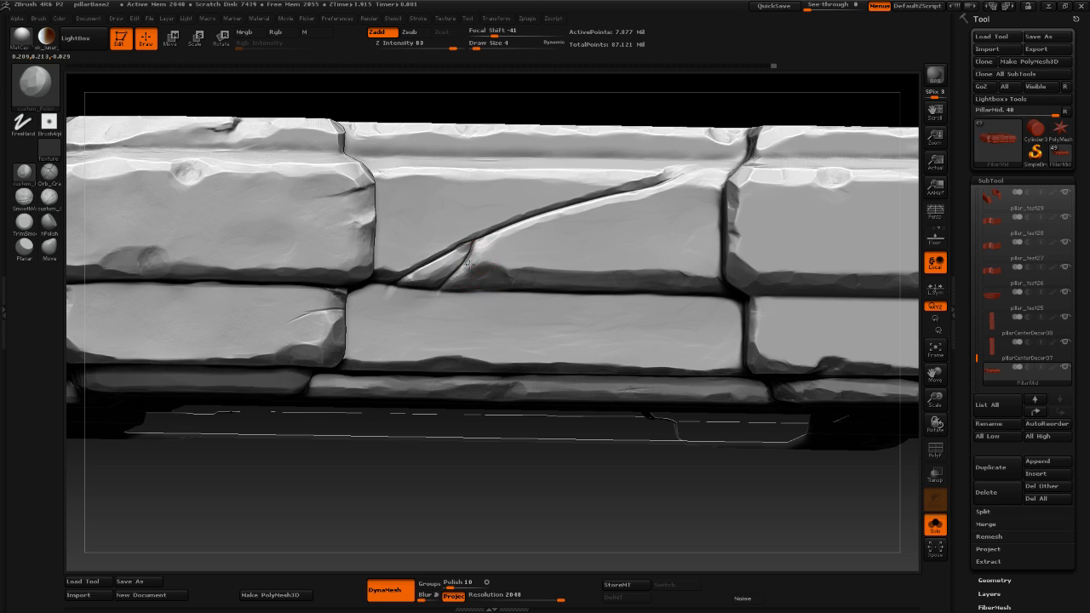
Smooth the face and edges of the small stone wedge between the branch and the diagonal crack.
left_click_drag(455, 277, 407, 280)
left_click_drag(468, 249, 436, 267)
left_click_drag(453, 257, 463, 263)
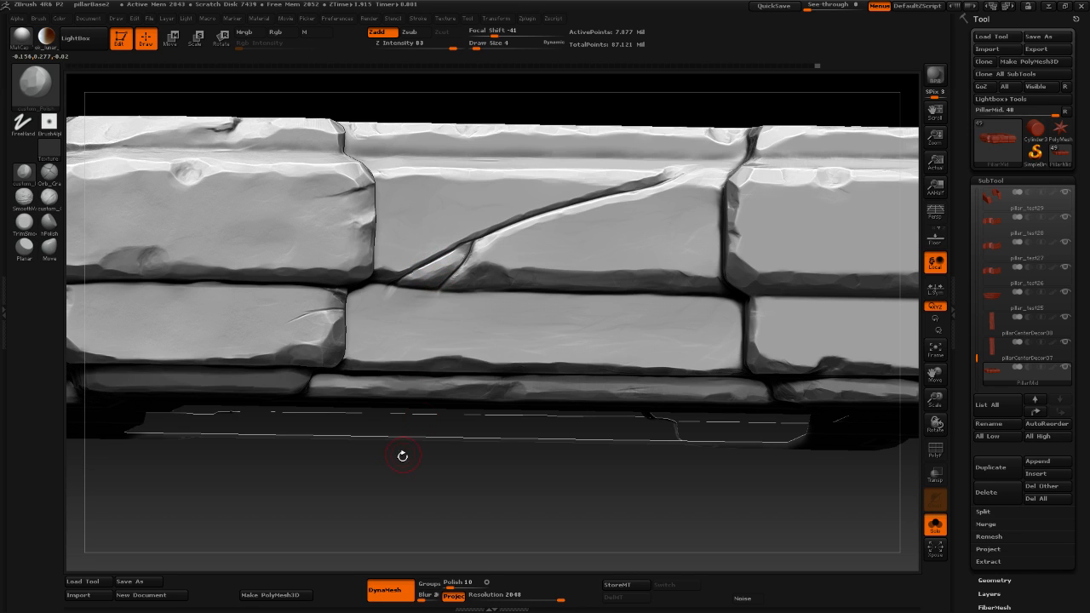
Tighten the diagonal crack and its branch on the upper middle brick with custom_pinch at draw size 14.
mouse_move(387, 495)
left_mouse_down()
mouse_move(345, 447)
mouse_move(319, 443)
mouse_move(388, 460)
left_mouse_up()
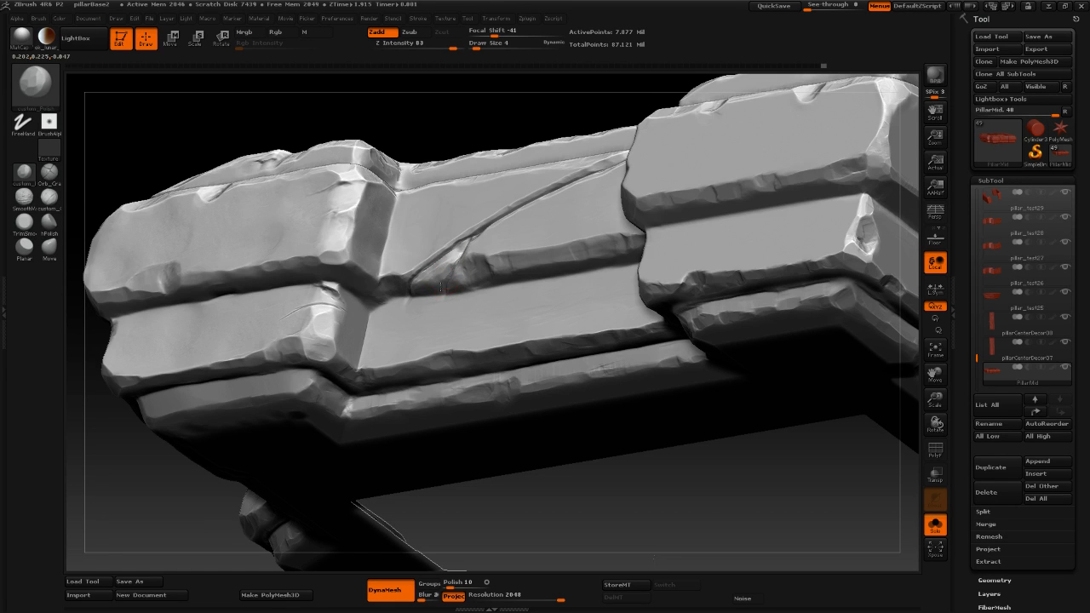
left_click_drag(445, 100, 455, 163, "shift")
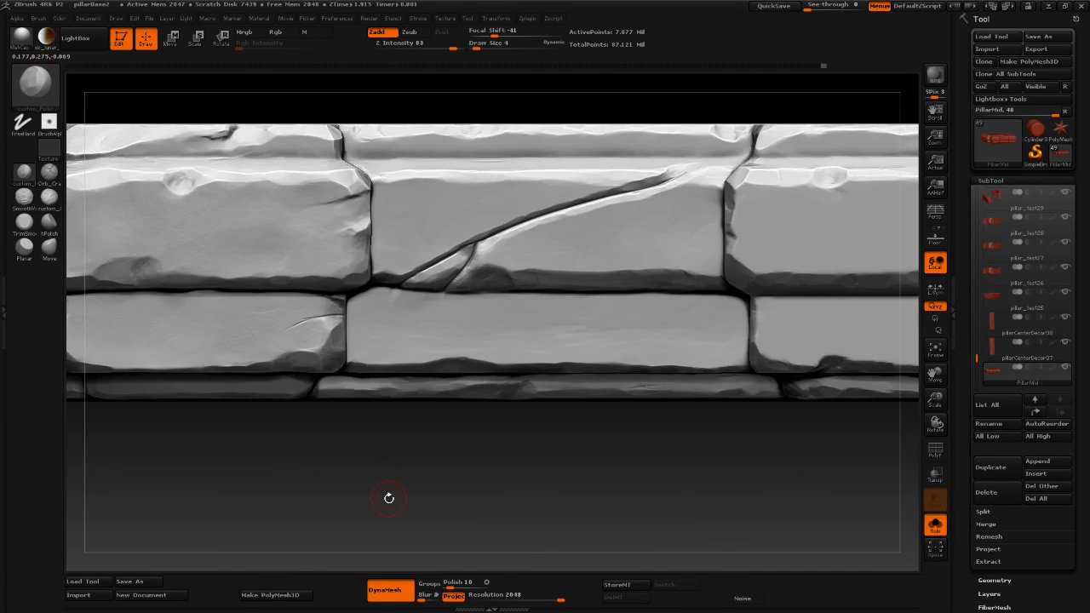
left_click_drag(389, 498, 369, 397, "alt")
mouse_move(373, 446)
left_mouse_down()
mouse_move(402, 453)
mouse_move(389, 452)
mouse_move(384, 418)
mouse_move(348, 386)
left_mouse_up()
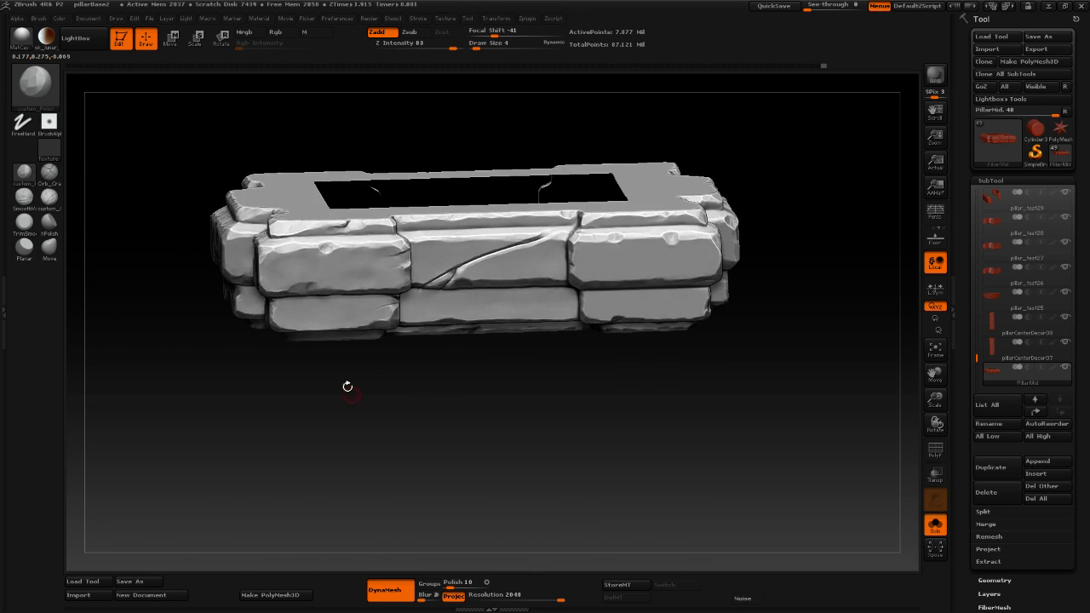
left_click(22, 97)
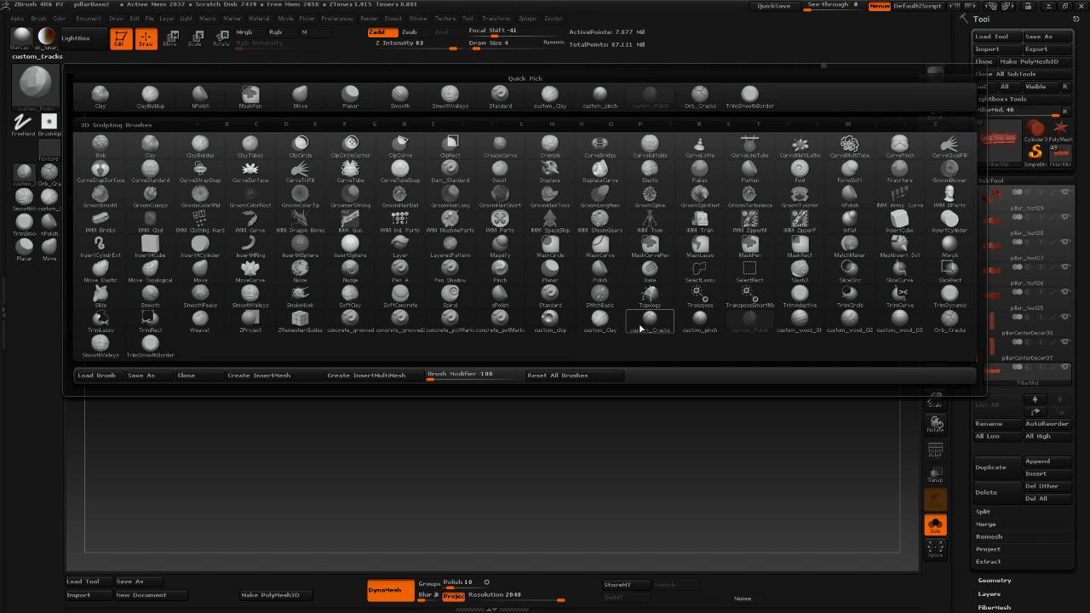
left_click(646, 322)
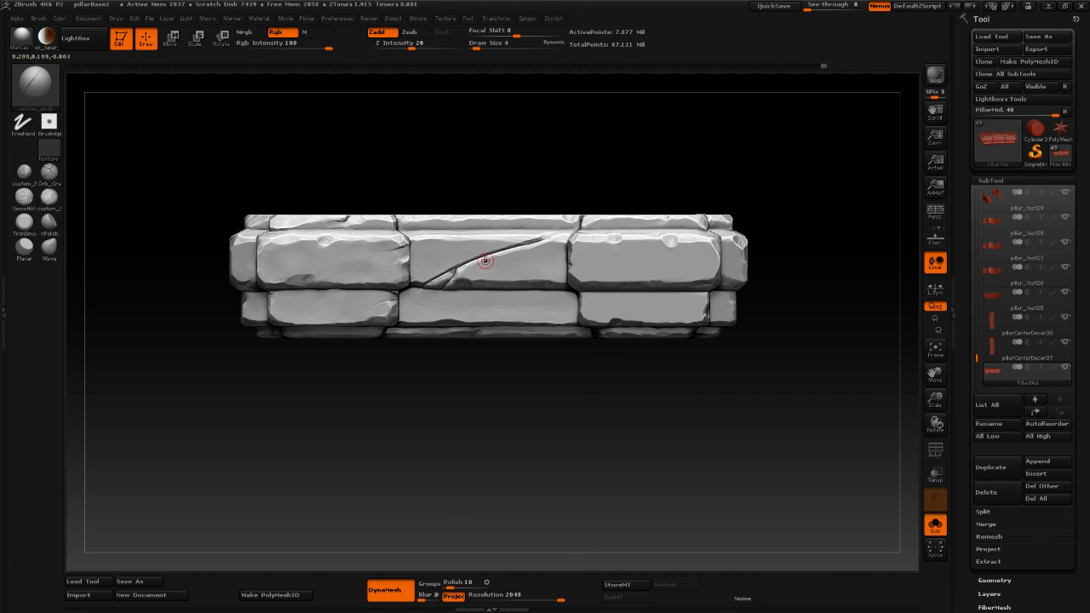
key("space")
mouse_move(485, 260)
left_mouse_down()
mouse_move(492, 255)
mouse_move(458, 268)
mouse_move(545, 241)
mouse_move(453, 270)
left_mouse_up()
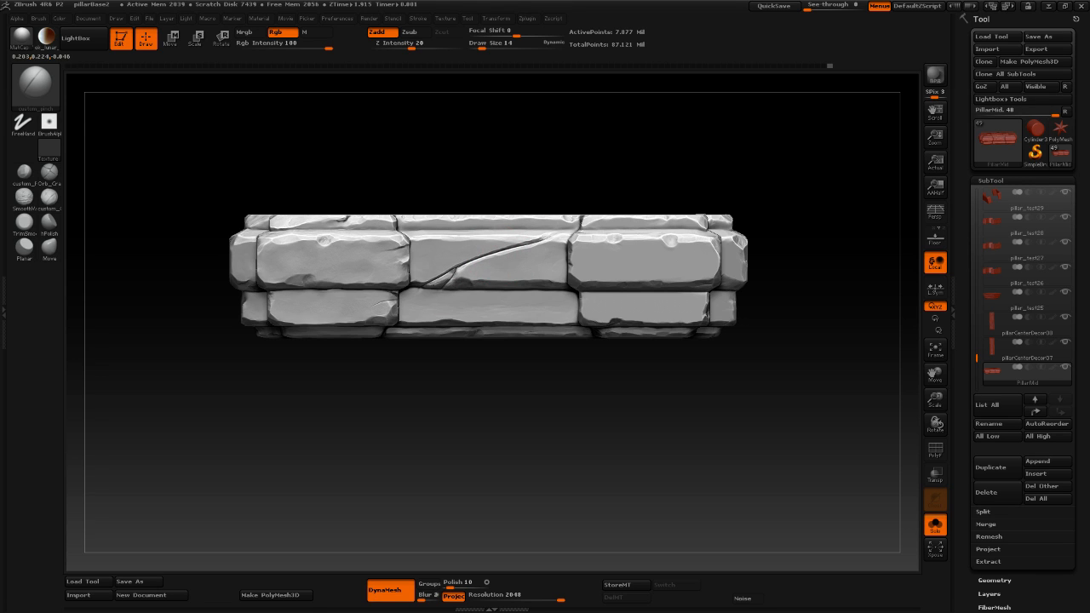
mouse_move(433, 280)
left_mouse_down()
mouse_move(524, 245)
mouse_move(464, 267)
left_mouse_up()
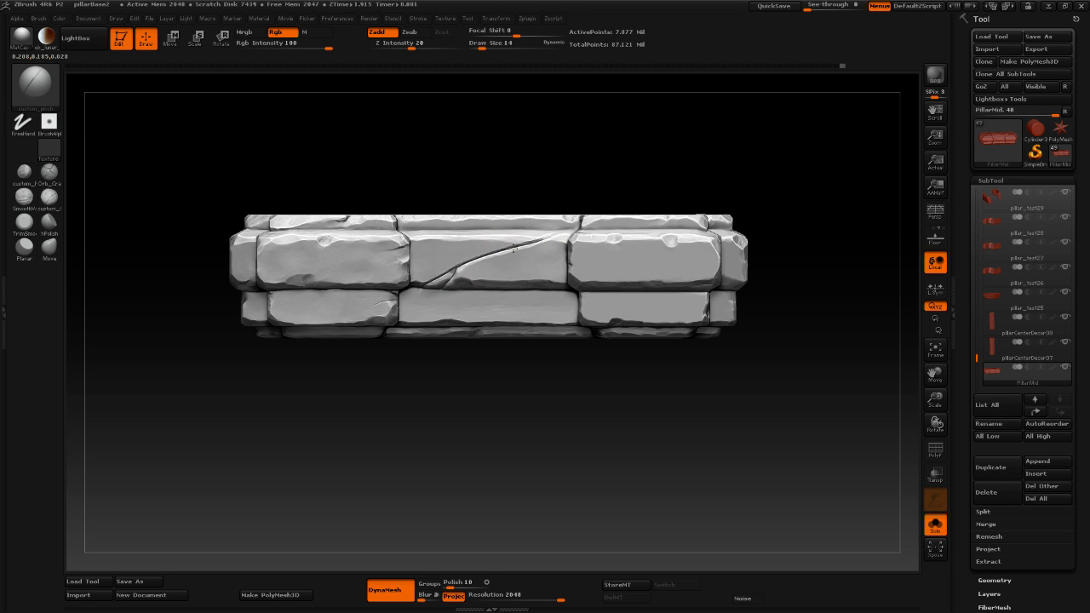
Compare the diagonal crack with and without the pinch strokes from the front and both sides.
mouse_move(487, 398)
left_mouse_down()
mouse_move(500, 431)
mouse_move(536, 418)
mouse_move(511, 409)
left_mouse_up()
left_click_drag(426, 256, 431, 283)
left_click_drag(419, 438, 487, 293)
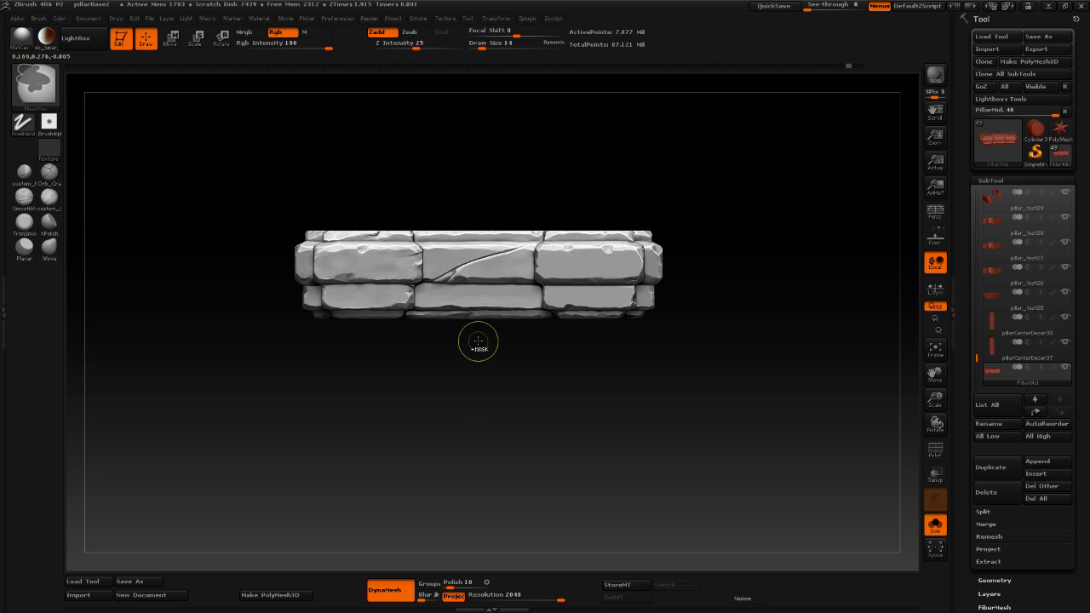
mouse_move(477, 341)
left_mouse_down()
mouse_move(503, 384)
mouse_move(448, 194)
mouse_move(497, 245)
mouse_move(531, 255)
left_mouse_up()
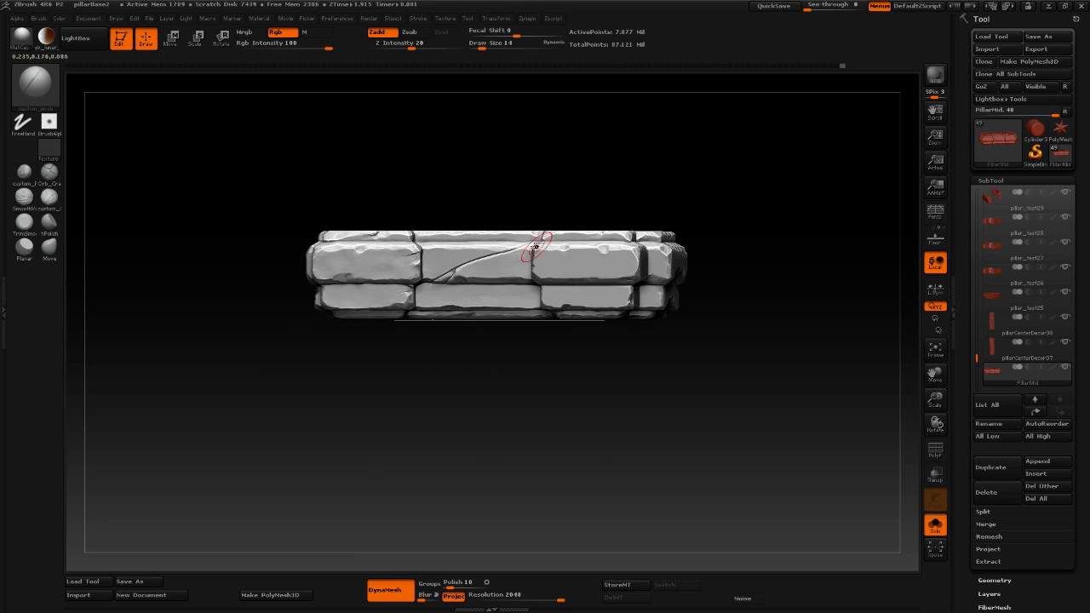
mouse_move(487, 394)
left_mouse_down()
mouse_move(509, 404)
mouse_move(494, 255)
left_mouse_up()
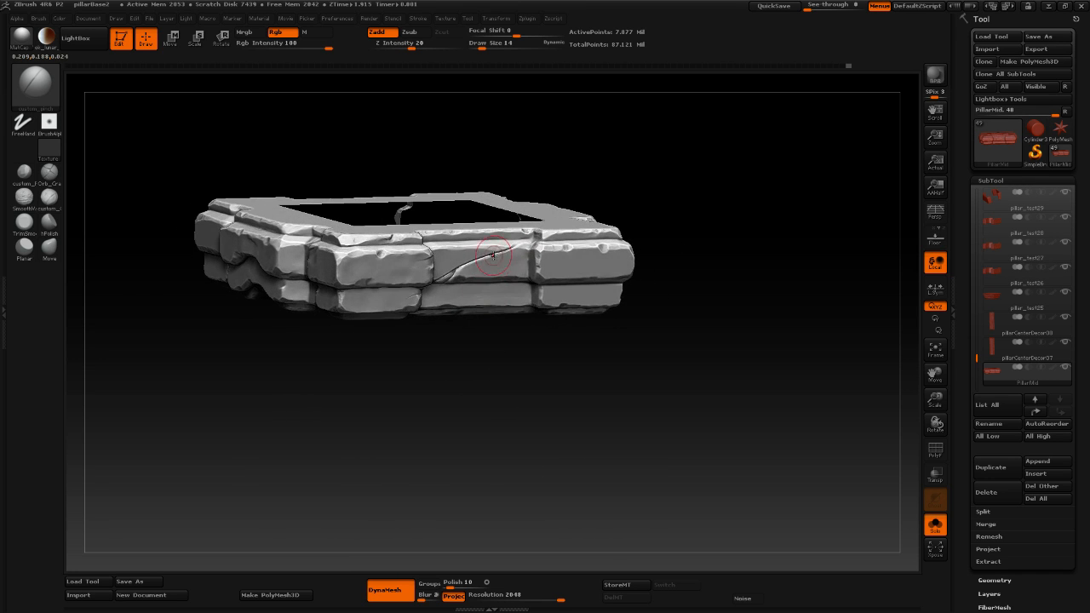
mouse_move(513, 357)
left_mouse_down()
mouse_move(520, 430)
mouse_move(504, 418)
mouse_move(514, 378)
left_mouse_up()
Pinch the lower end of the diagonal crack around its branch at draw size 9.
key("space")
mouse_move(498, 429)
left_mouse_down()
mouse_move(512, 459)
mouse_move(505, 445)
left_mouse_up()
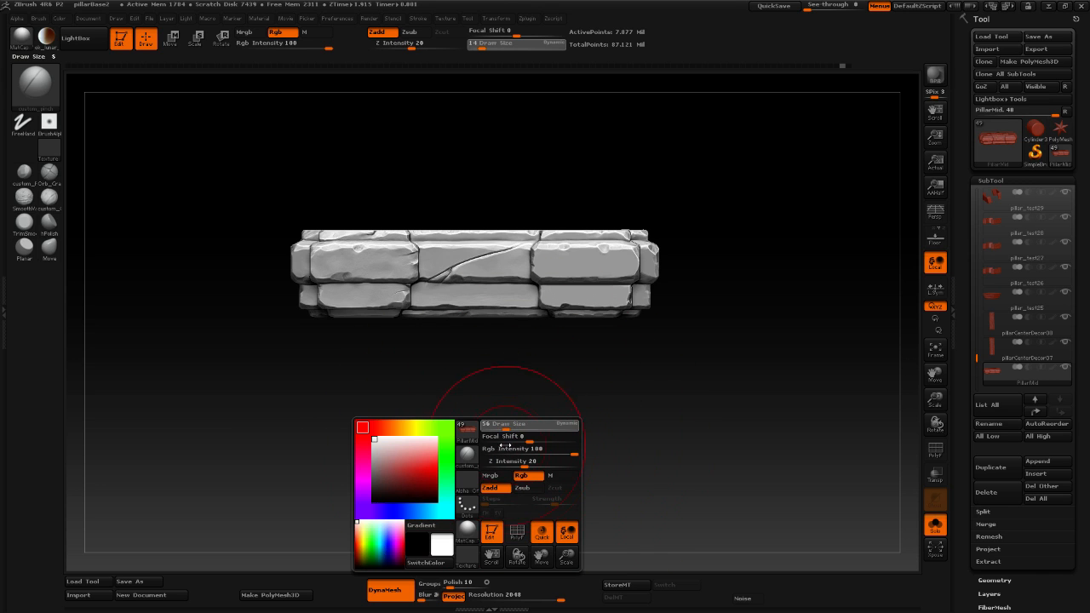
key("space")
left_click(504, 389)
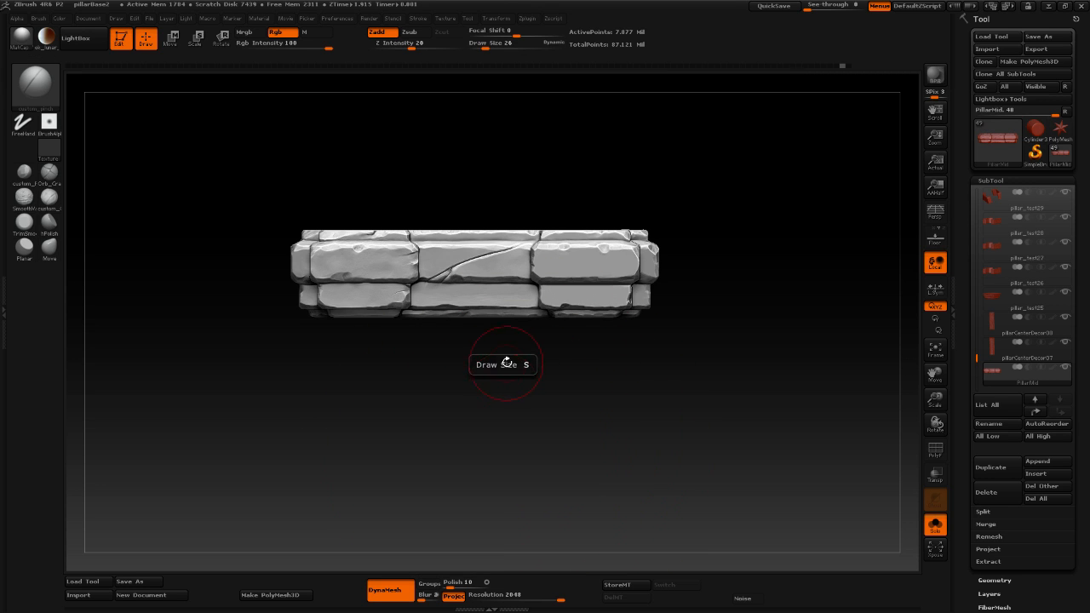
mouse_move(506, 362)
left_mouse_down("alt")
mouse_move(528, 407)
mouse_move(477, 244)
mouse_move(476, 258)
left_mouse_up("alt")
key("space")
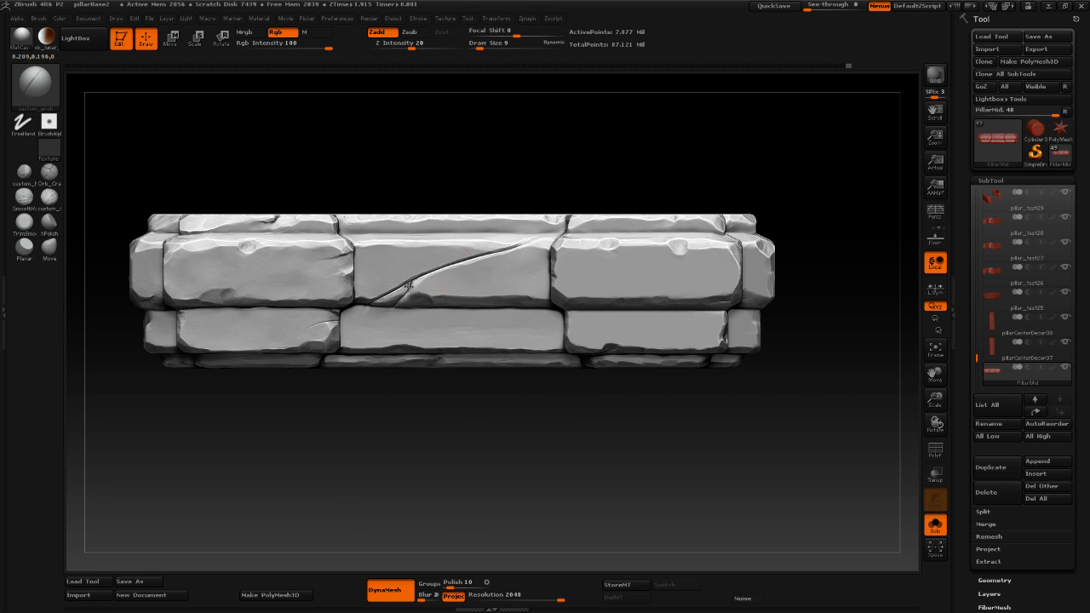
left_click_drag(410, 287, 383, 299)
Examine the pinched crack and surrounding bricks from above, from below and from the front.
mouse_move(435, 431)
left_mouse_down()
mouse_move(462, 478)
mouse_move(463, 392)
mouse_move(460, 424)
mouse_move(475, 432)
mouse_move(562, 370)
mouse_move(547, 430)
mouse_move(529, 351)
mouse_move(568, 374)
mouse_move(640, 377)
mouse_move(613, 404)
mouse_move(603, 362)
left_mouse_up()
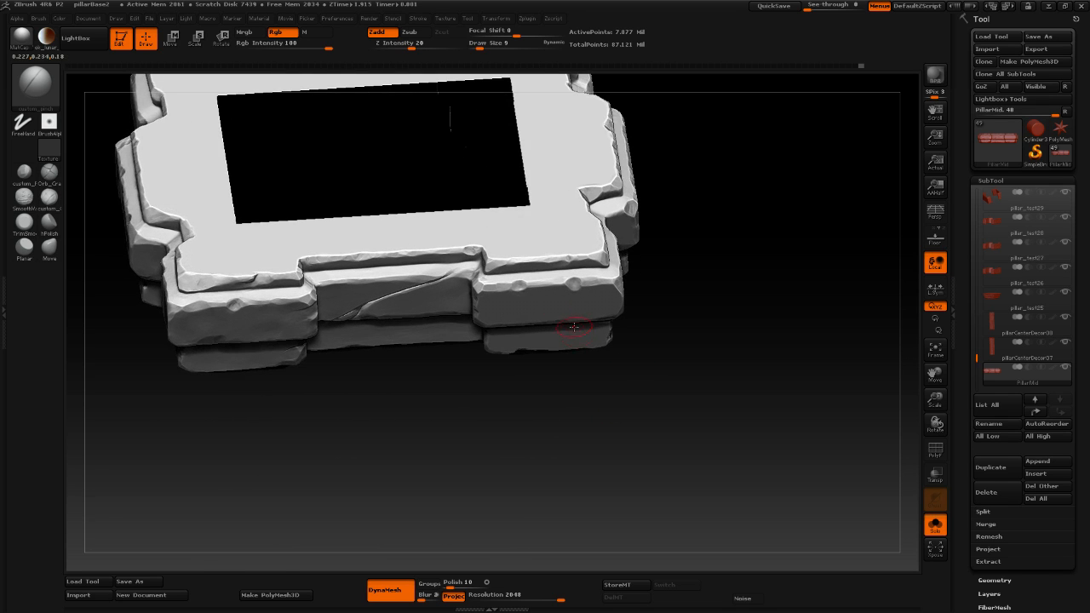
left_click_drag(589, 399, 546, 367)
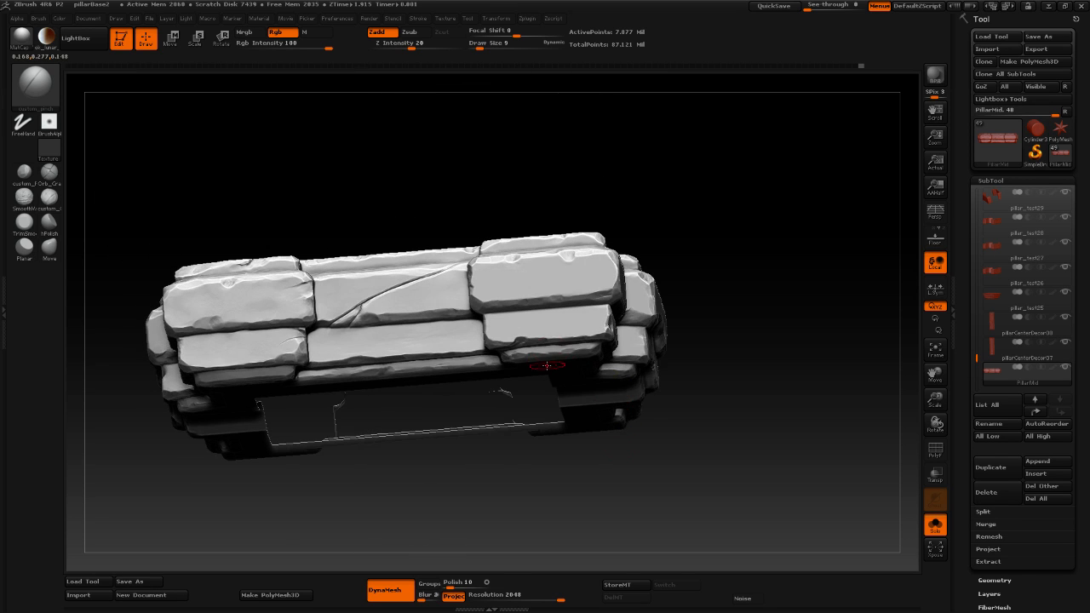
mouse_move(477, 496)
left_mouse_down()
mouse_move(497, 467)
mouse_move(446, 373)
left_mouse_up()
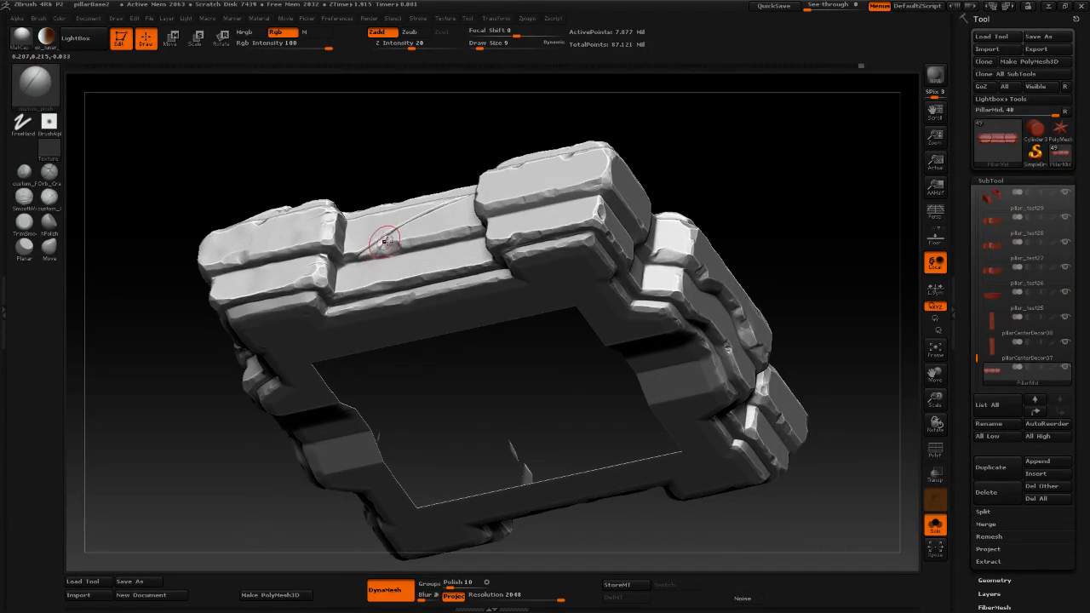
left_click_drag(807, 205, 377, 261)
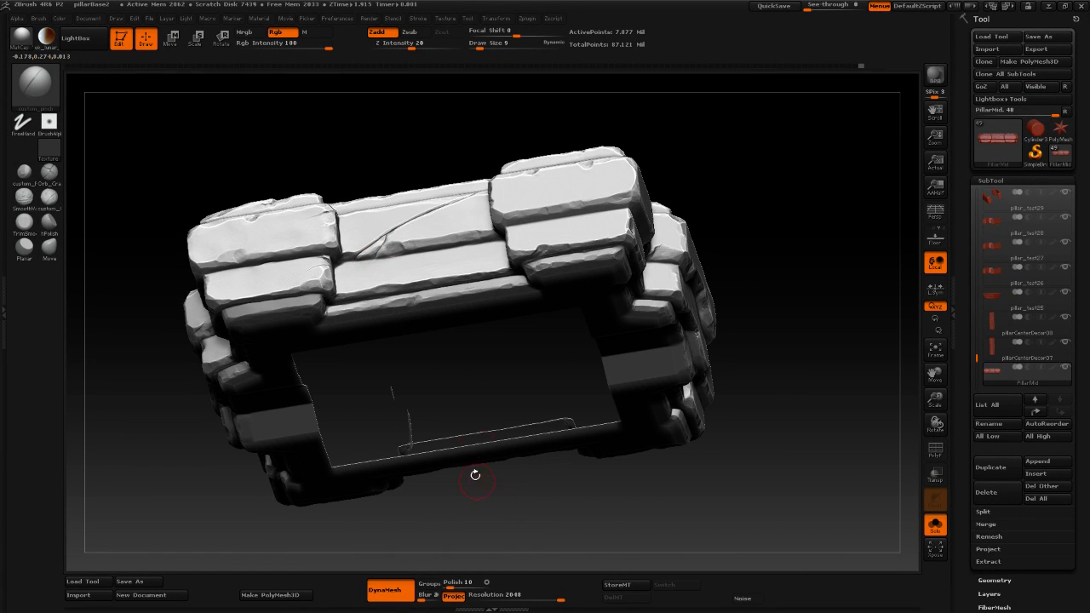
left_click_drag(507, 520, 484, 426)
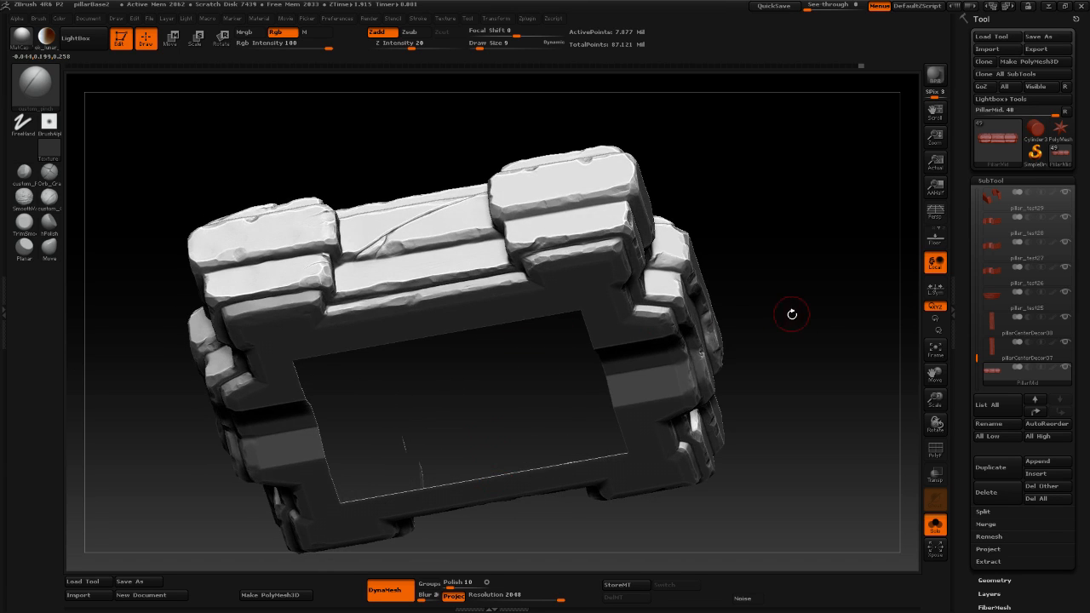
left_click_drag(792, 315, 813, 345, "shift")
left_click_drag(638, 409, 636, 419)
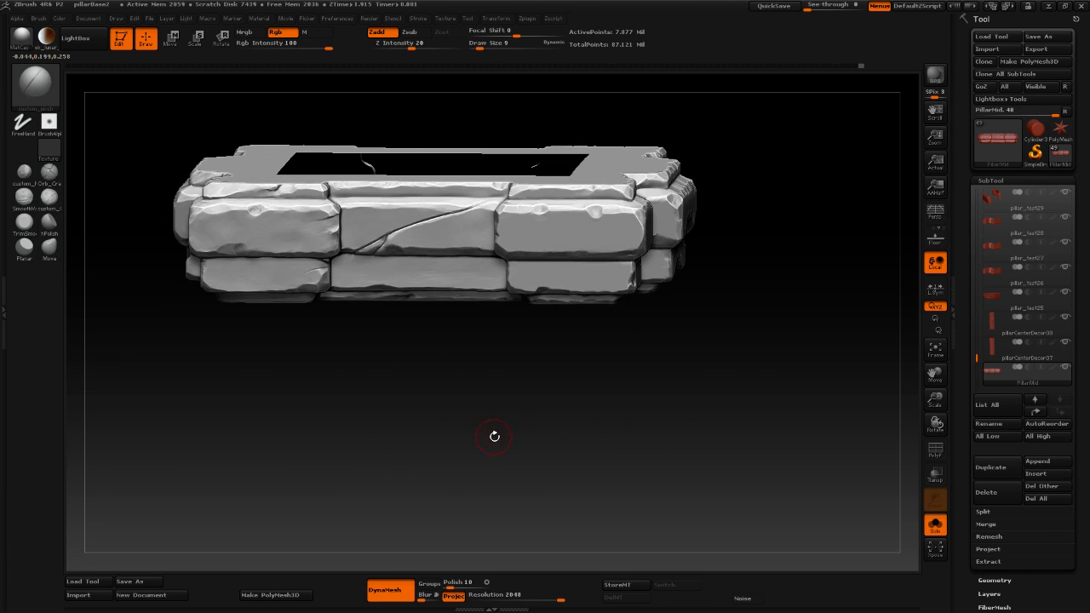
left_click_drag(494, 436, 381, 397)
key("f")
mouse_move(409, 452)
left_mouse_down()
mouse_move(418, 474)
mouse_move(544, 471)
mouse_move(380, 425)
mouse_move(367, 462)
mouse_move(446, 479)
mouse_move(420, 449)
left_mouse_up()
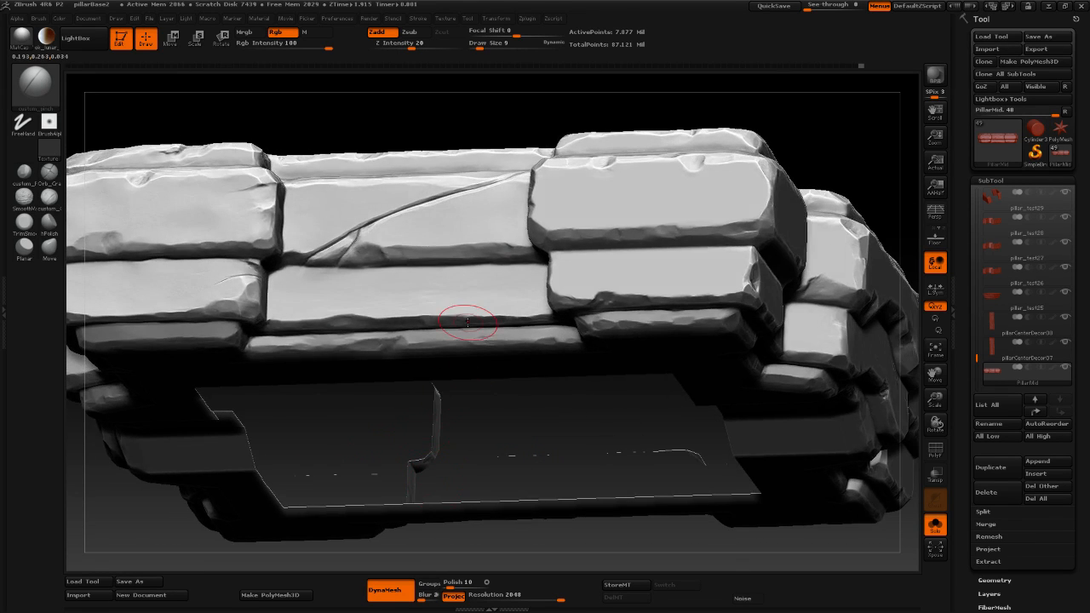
Carve a vertical crack down the lower middle brick, continuing the branch crack, with Orb_Cracks at draw size 7.
left_click(49, 173)
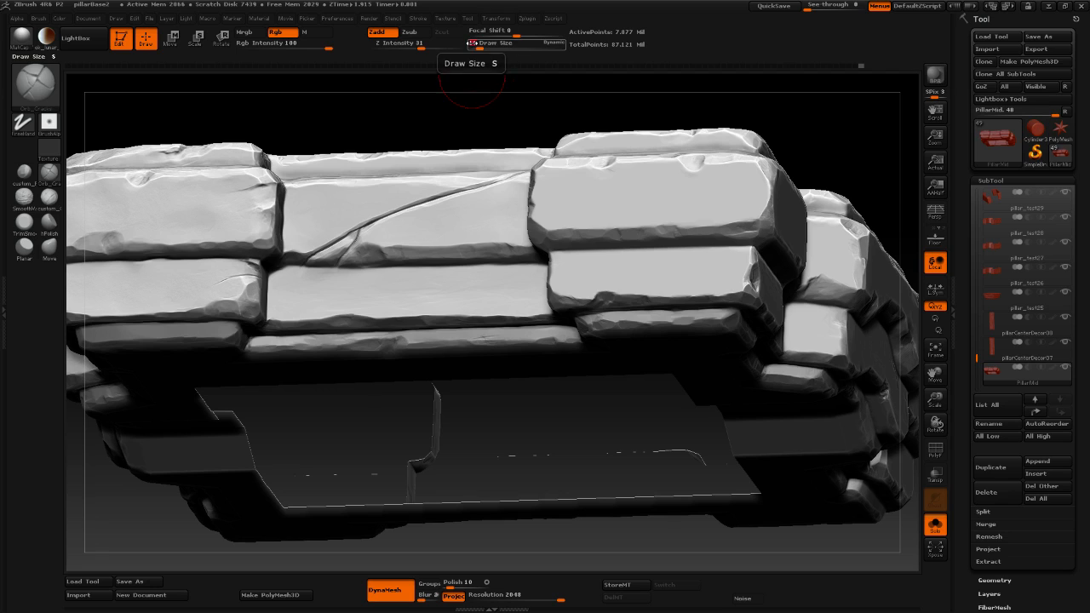
type("7")
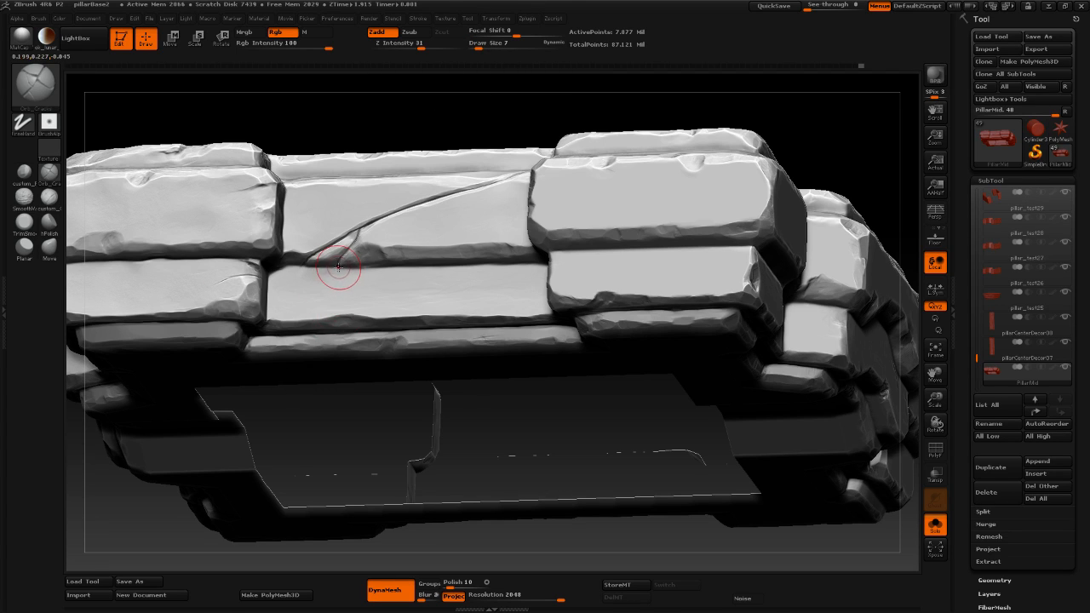
left_click_drag(339, 267, 338, 278)
left_click_drag(351, 336, 353, 344)
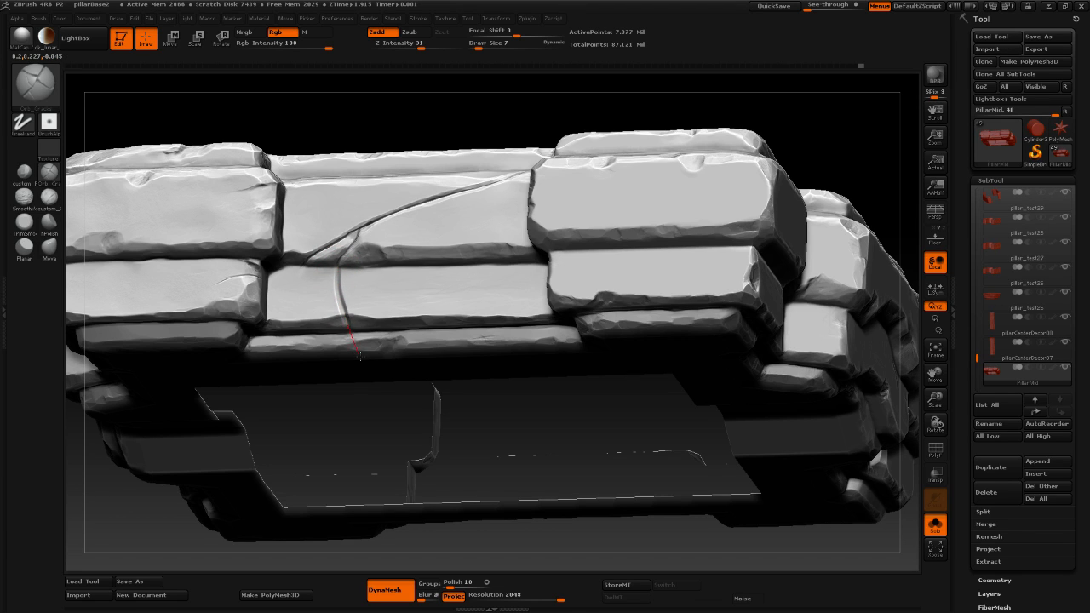
left_click_drag(339, 269, 345, 339)
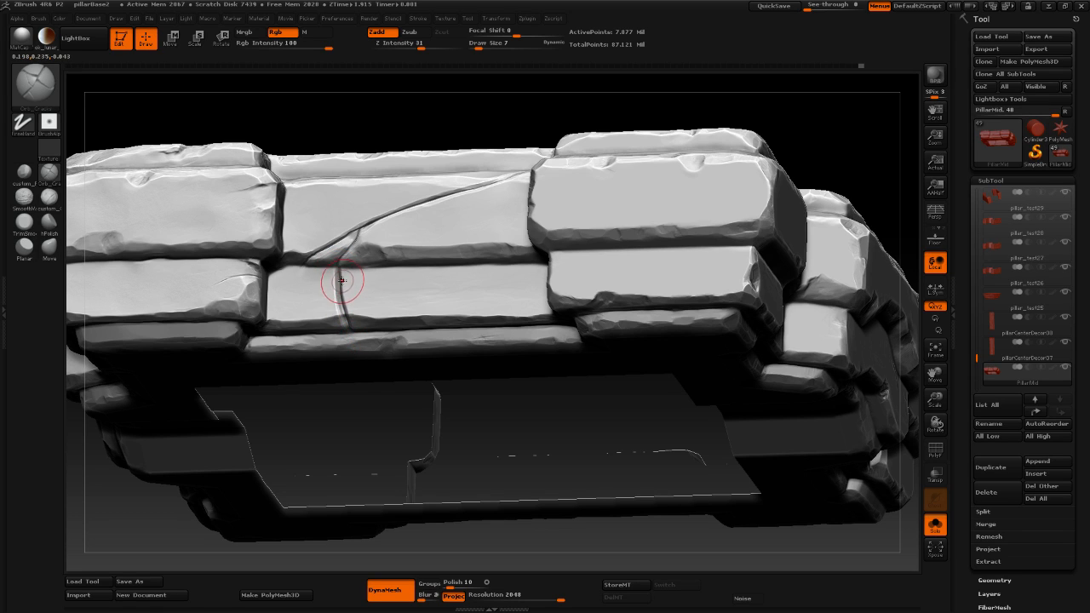
left_click_drag(343, 264, 342, 317)
Switch to the custom_Polish brush and save the project as pillarBase2.
left_click_drag(386, 124, 418, 155)
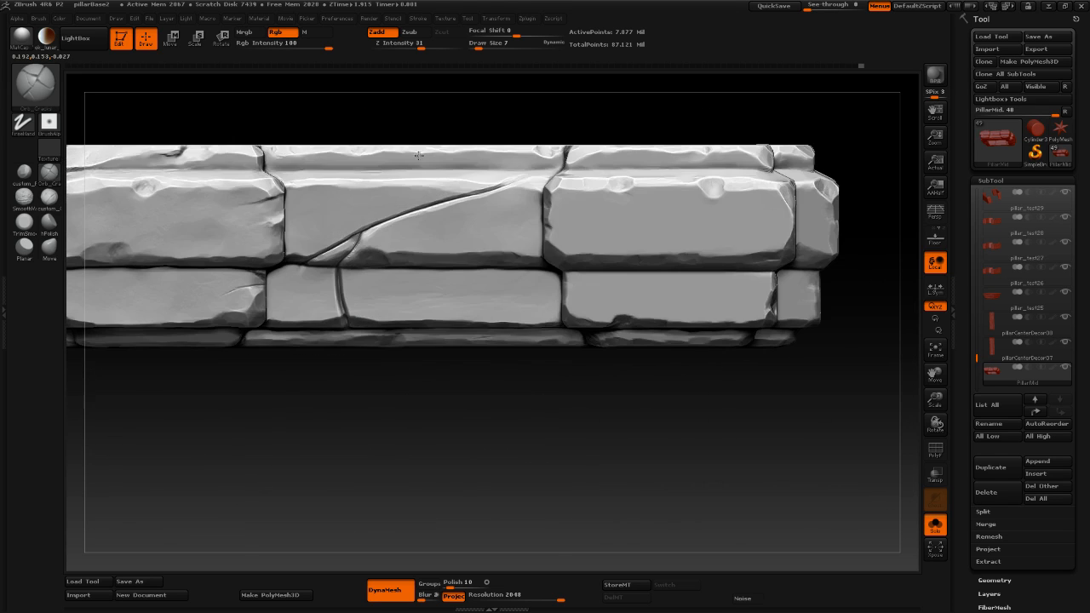
mouse_move(444, 474)
left_mouse_down("alt")
mouse_move(426, 420)
mouse_move(437, 438)
mouse_move(421, 438)
mouse_move(446, 493)
left_mouse_up("alt")
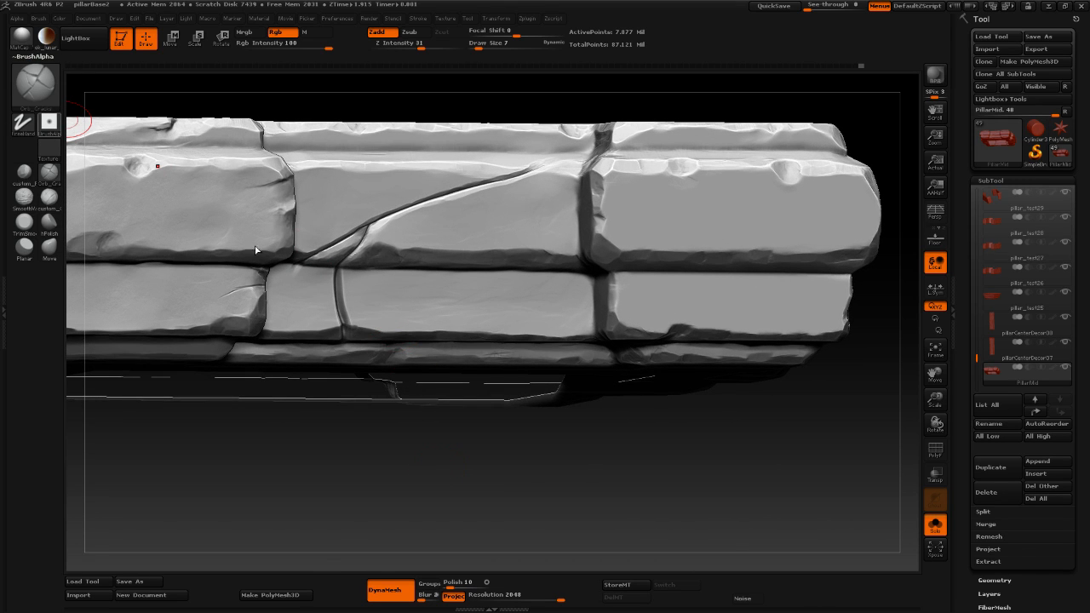
left_click(41, 179)
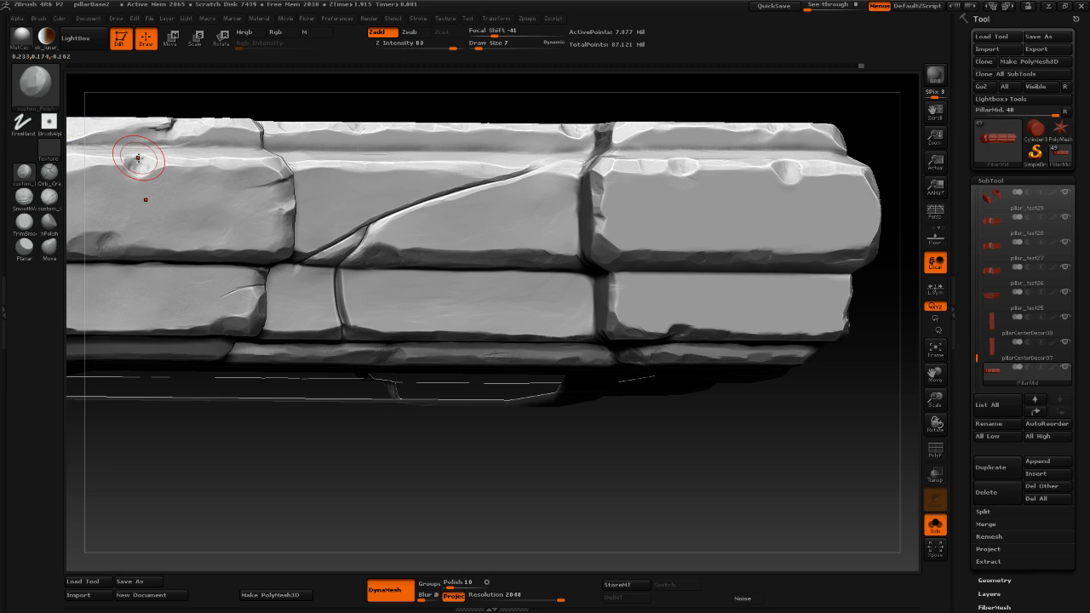
left_click(150, 19)
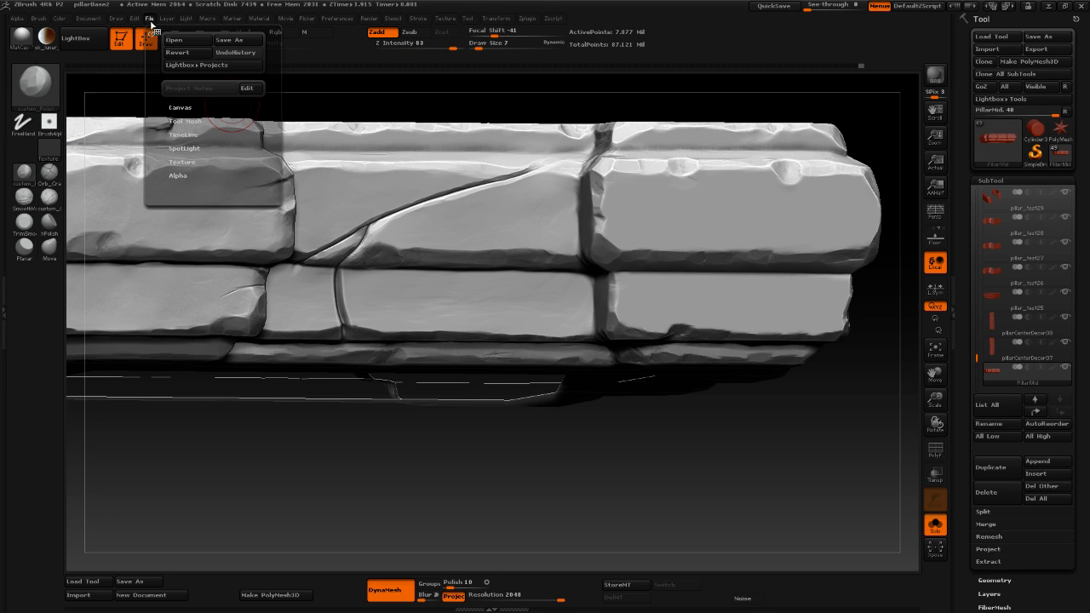
left_click(225, 39)
left_click(123, 78)
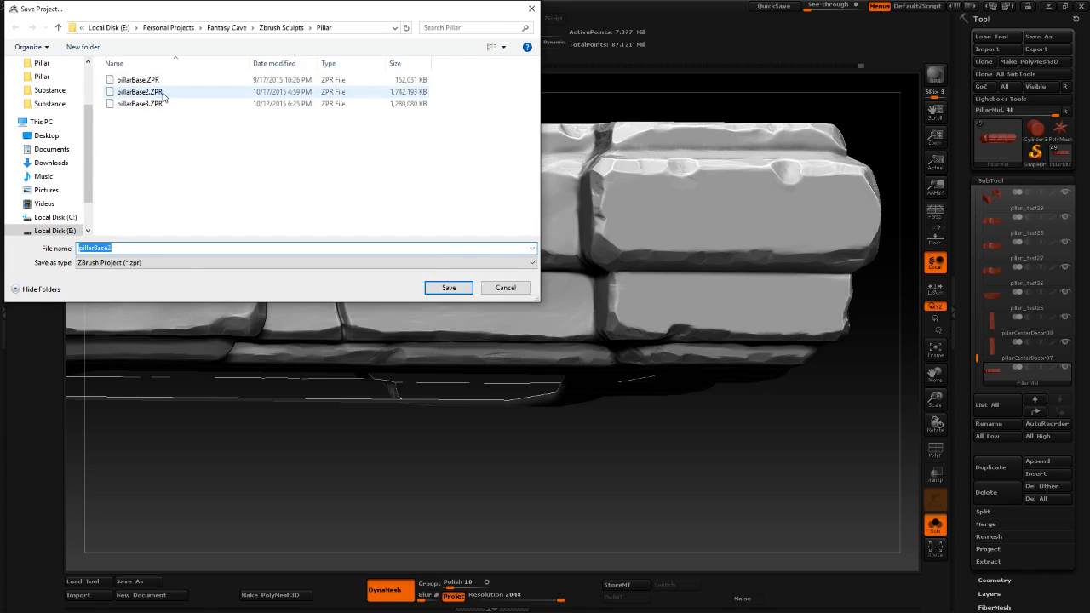
left_click(511, 287)
left_click(576, 302)
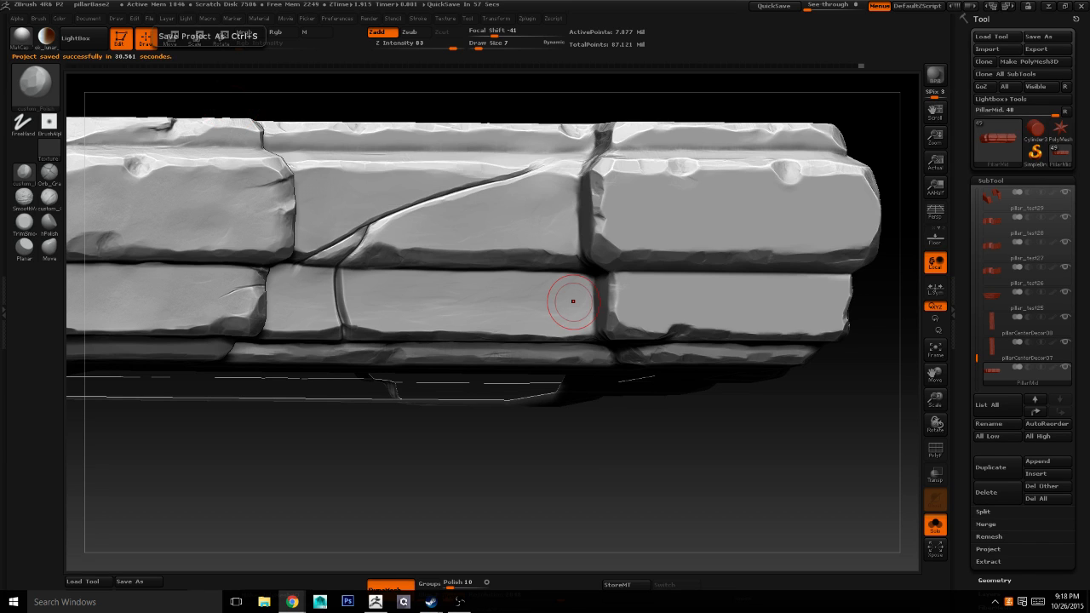
Polish the lower right-hand edge of the vertical crack in the lower middle brick with custom_Polish at draw size 4.
left_click_drag(571, 496, 511, 499)
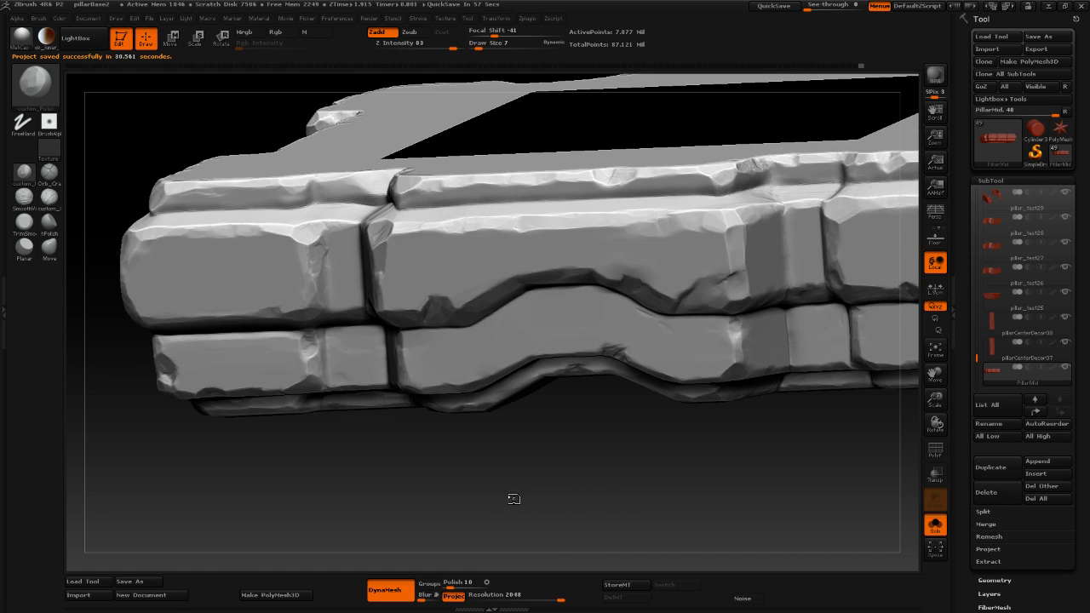
left_click_drag(610, 501, 666, 494)
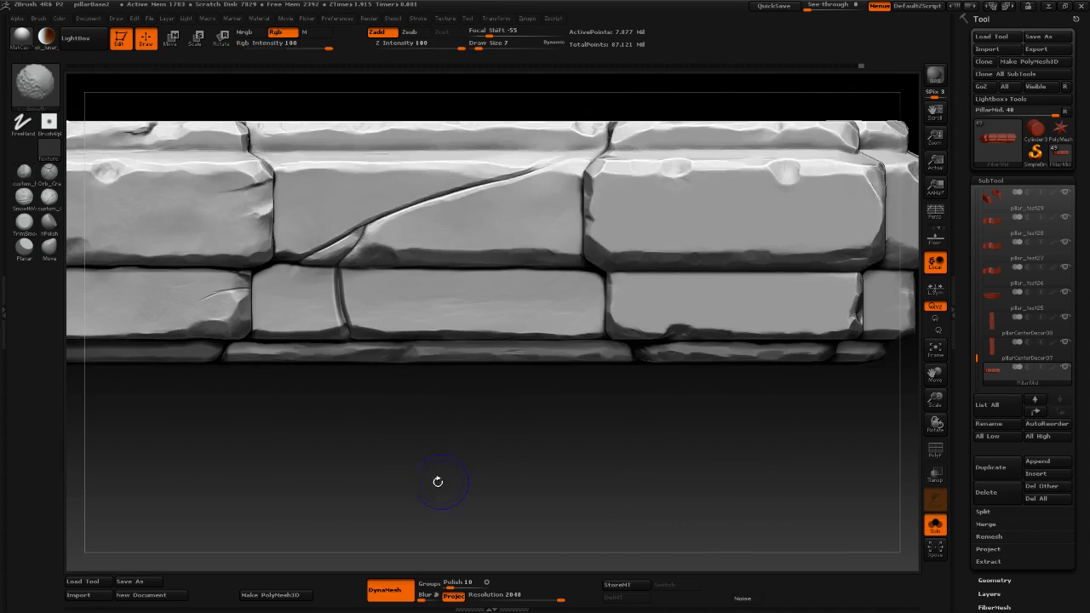
mouse_move(400, 491)
left_mouse_down()
mouse_move(395, 511)
mouse_move(413, 497)
left_mouse_up()
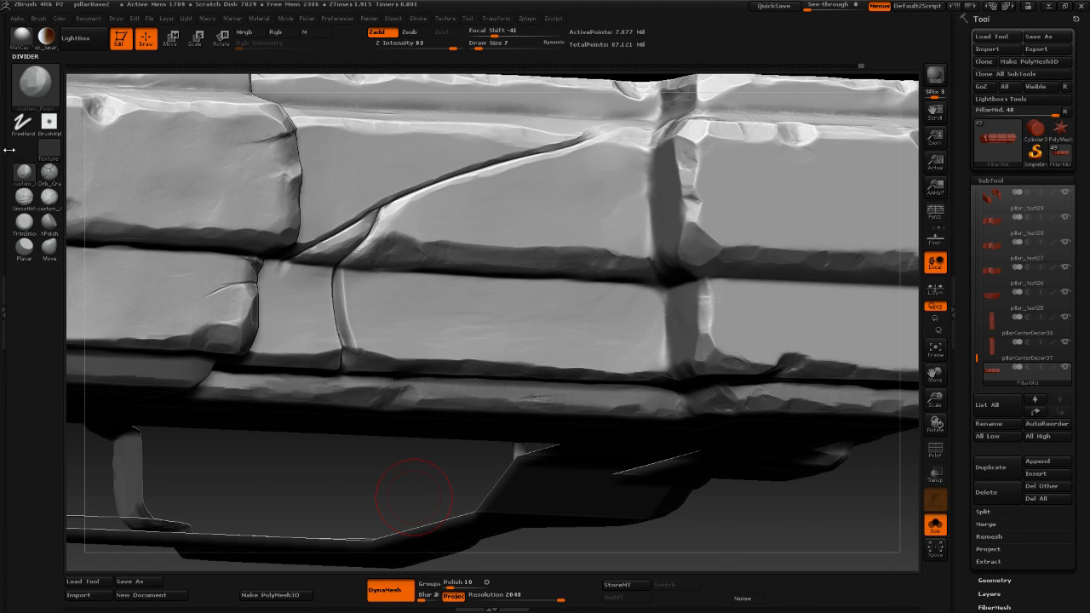
key("b")
key("space")
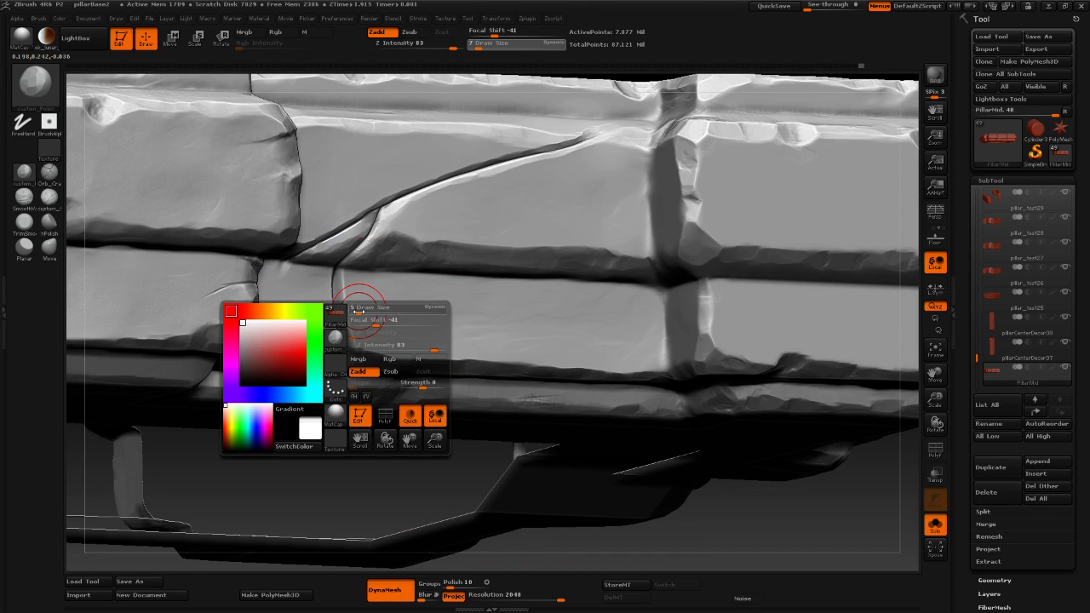
left_click_drag(359, 312, 351, 312)
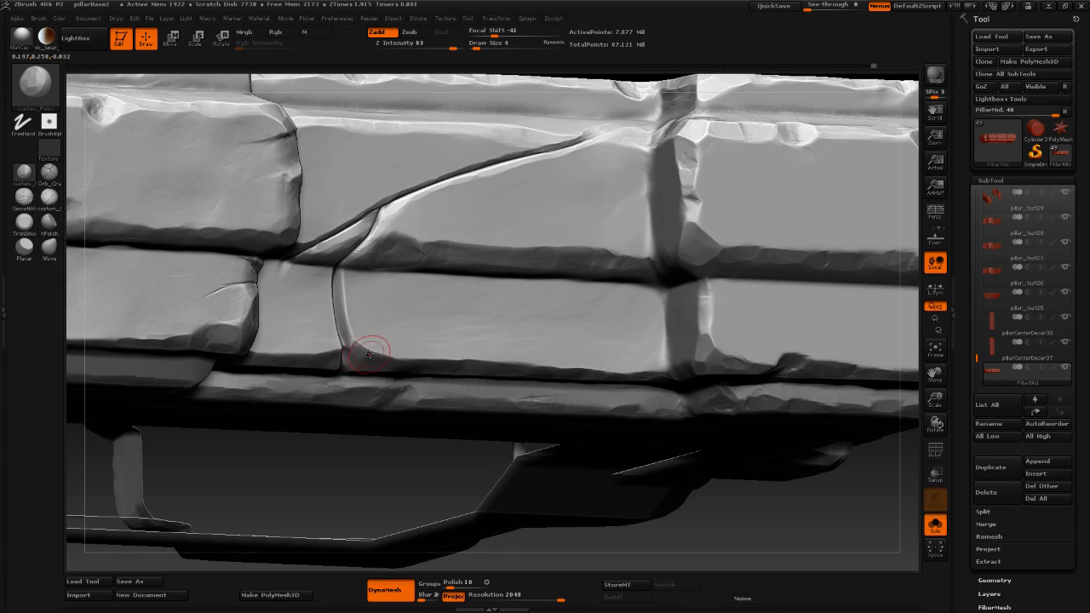
left_click_drag(370, 353, 340, 308)
Polish the right-hand side of the vertical crack along its length, working from the front and from an angle.
left_click_drag(763, 521, 297, 341)
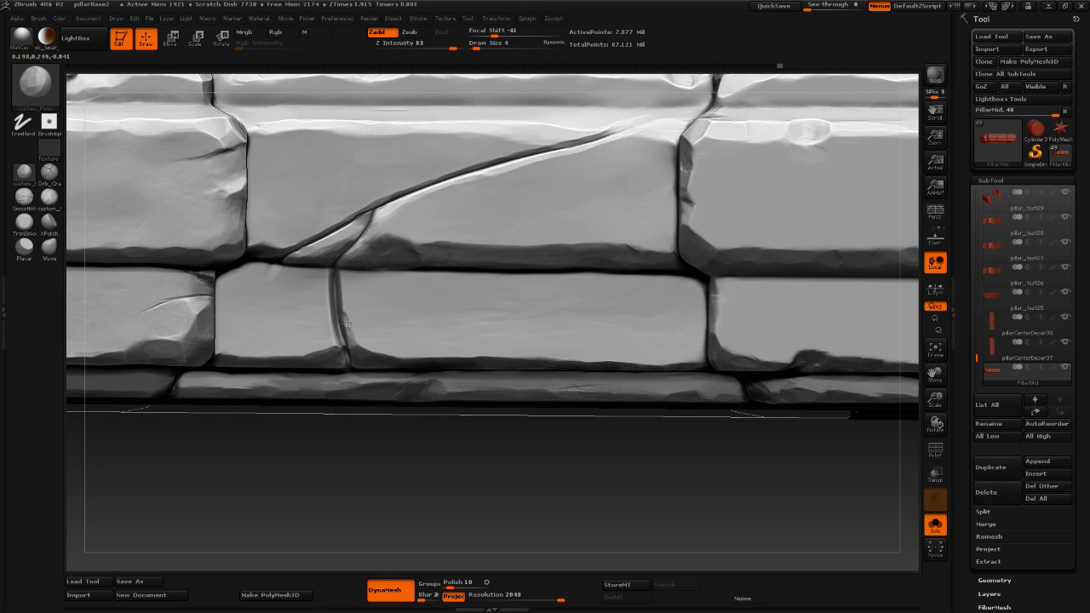
mouse_move(347, 322)
left_mouse_down()
mouse_move(343, 285)
mouse_move(351, 338)
left_mouse_up()
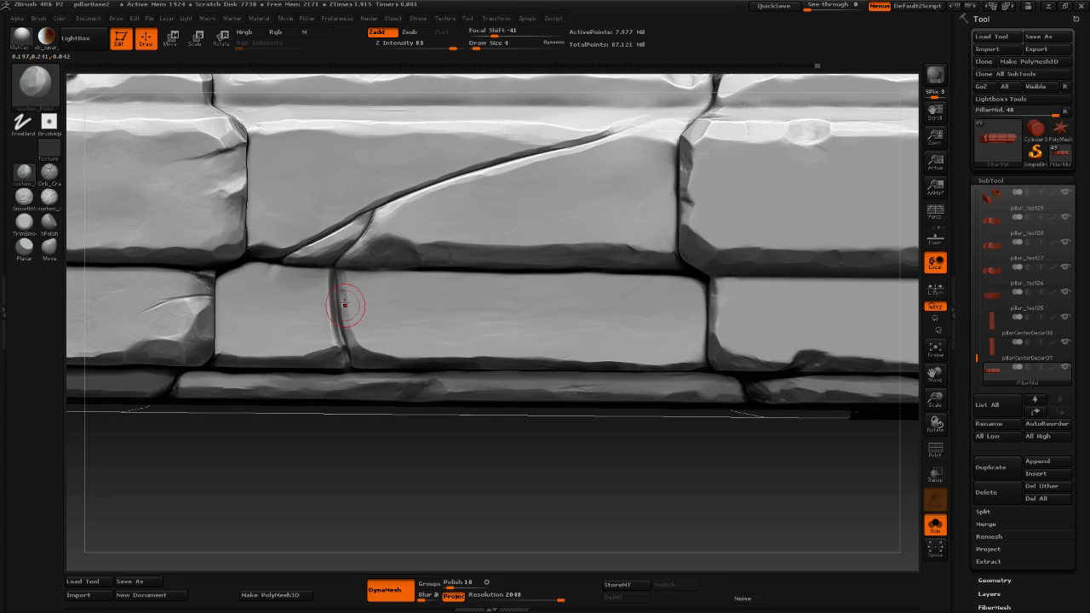
mouse_move(456, 486)
left_mouse_down()
mouse_move(209, 455)
mouse_move(297, 314)
left_mouse_up()
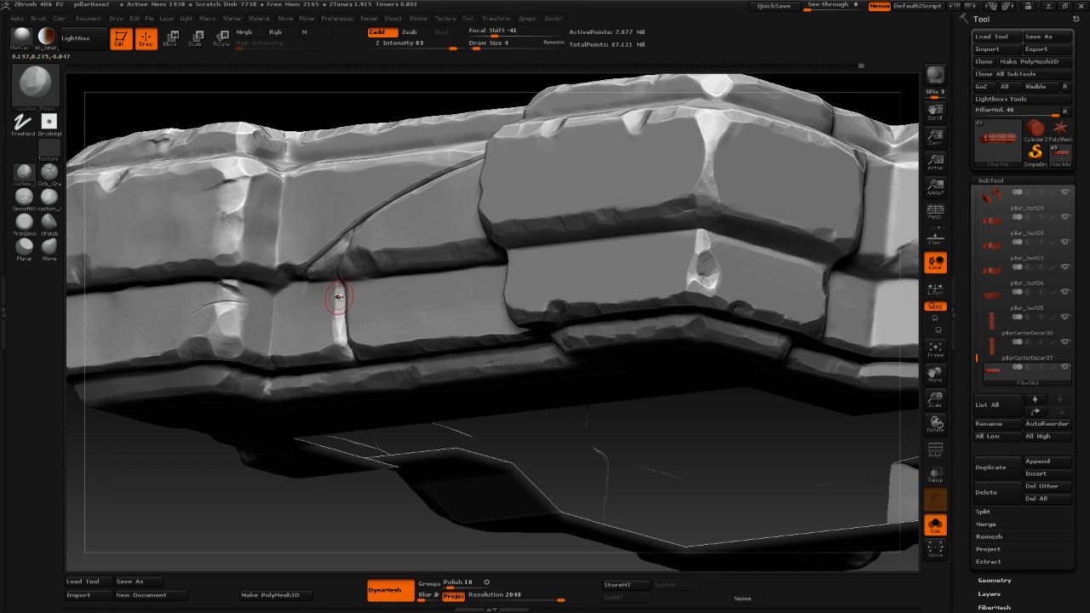
left_click_drag(162, 460, 239, 452)
Polish the left-hand edge of the vertical crack from its upper end down to the brick's base at draw size 5.
key("space")
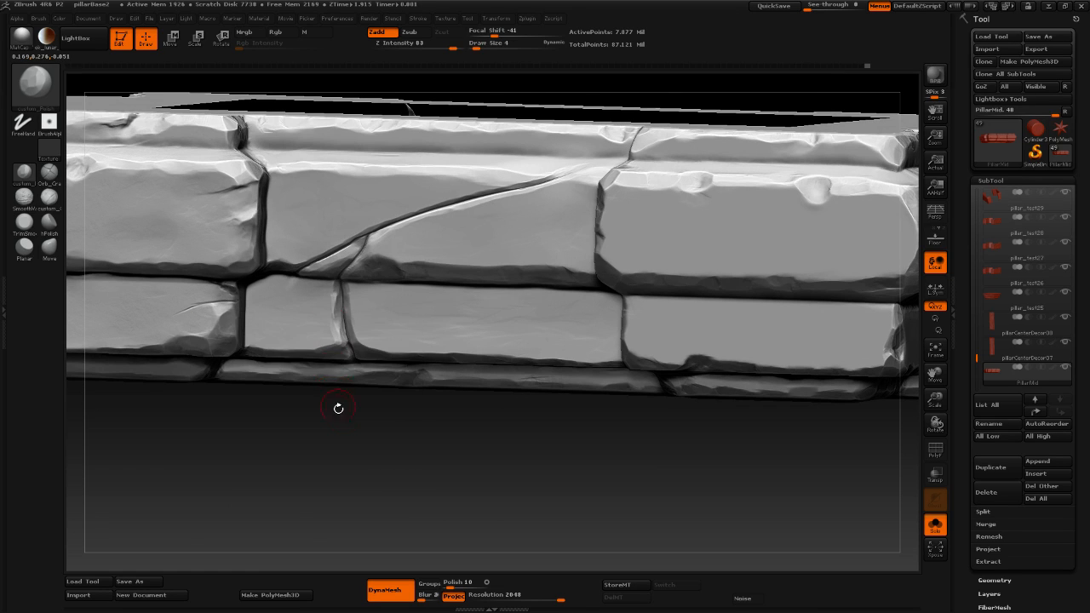
mouse_move(336, 409)
left_mouse_down()
mouse_move(346, 441)
mouse_move(341, 358)
left_mouse_up()
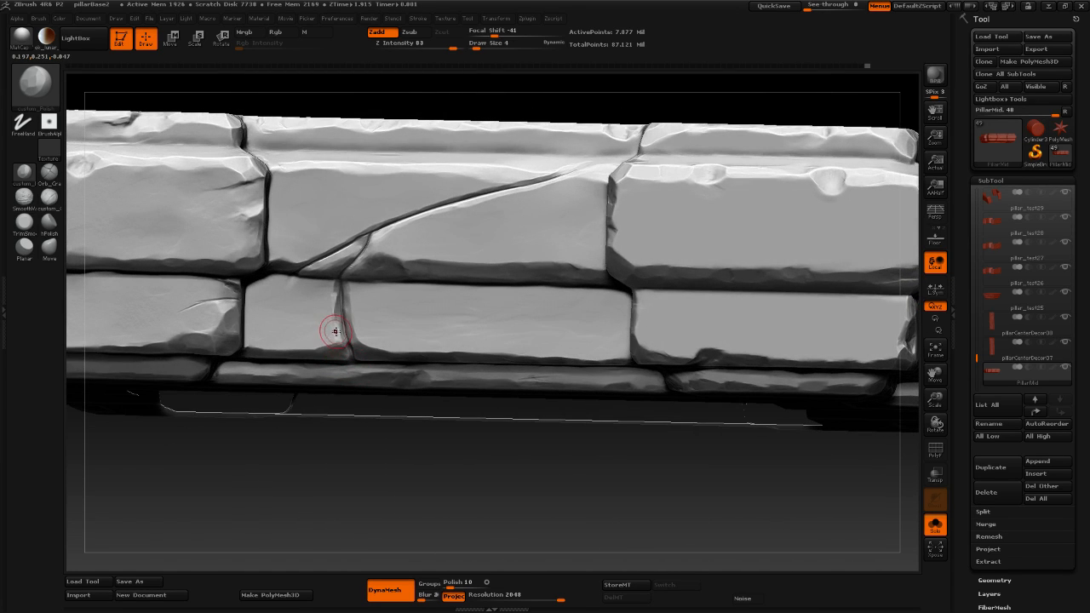
key("space")
mouse_move(340, 337)
left_mouse_down()
mouse_move(322, 334)
mouse_move(338, 335)
left_mouse_up()
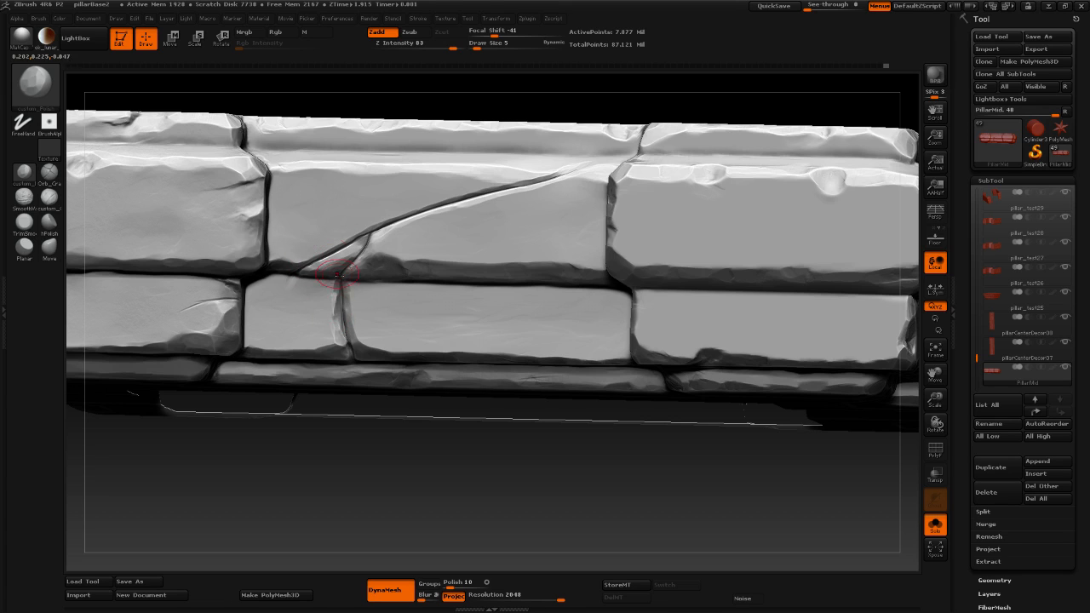
left_click_drag(338, 299, 335, 298)
left_click_drag(333, 286, 351, 353)
Pinch the vertical crack along its full length with the custom_pinch brush at draw size 11.
left_click_drag(396, 463, 367, 402, "alt")
left_click_drag(366, 404, 349, 455, "shift")
left_click_drag(266, 443, 292, 435, "alt")
left_click(57, 94)
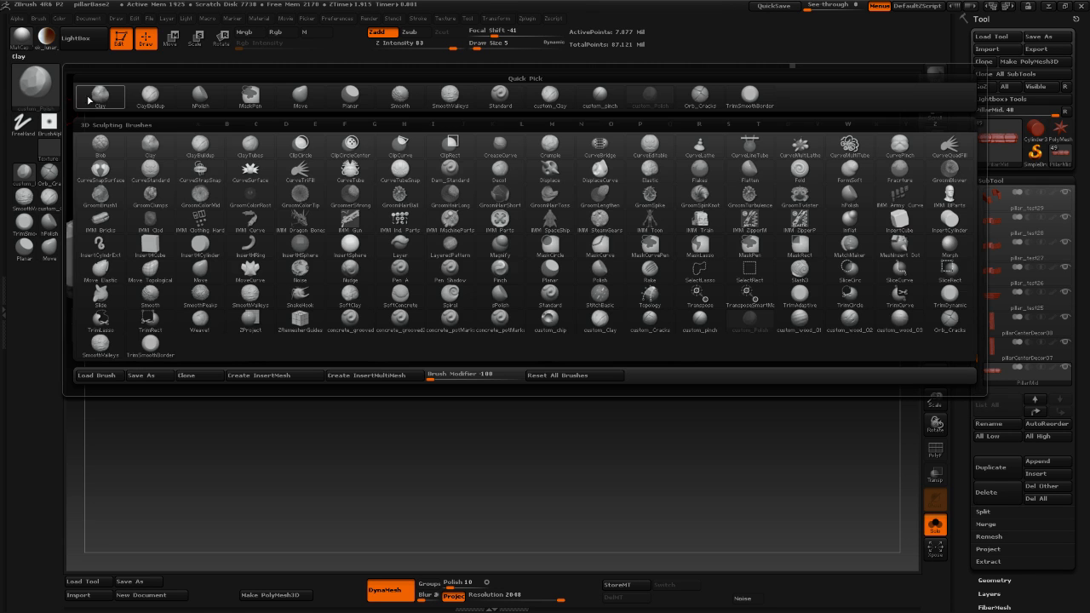
left_click(701, 321)
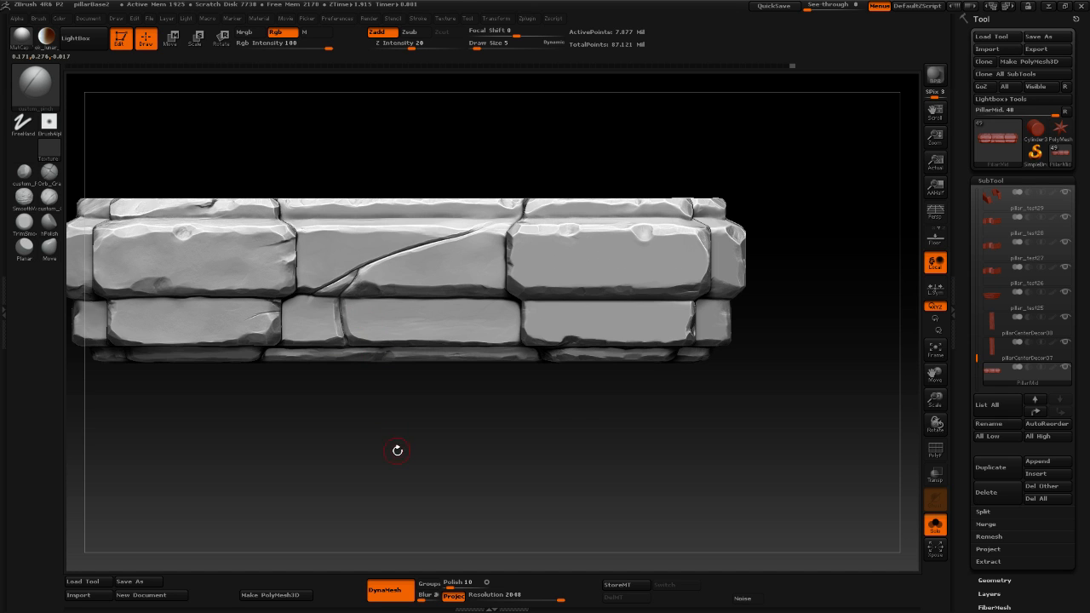
left_click_drag(397, 451, 360, 378)
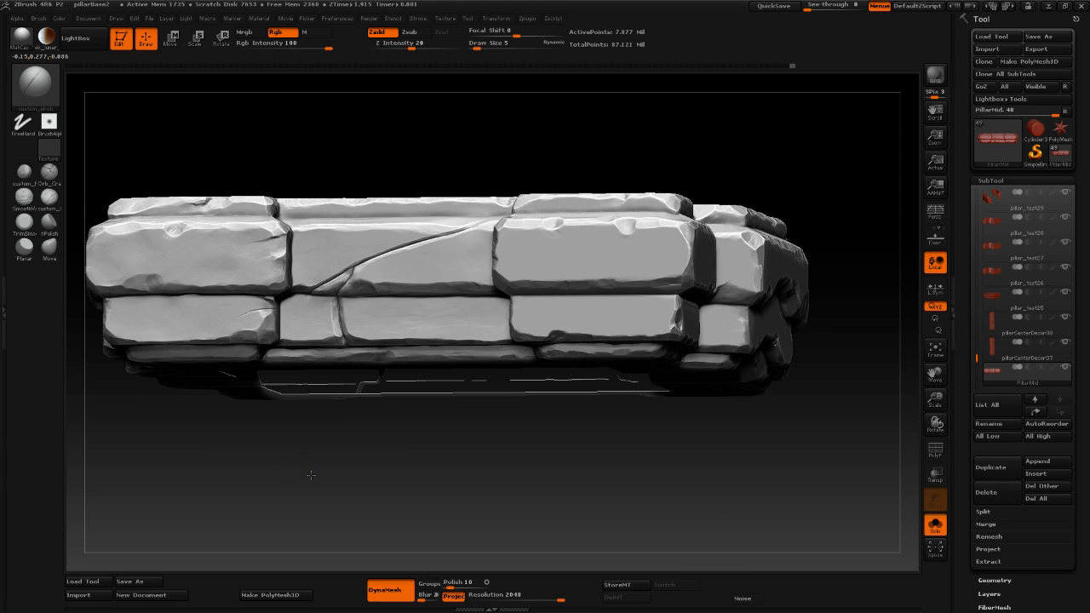
left_click_drag(311, 476, 309, 358)
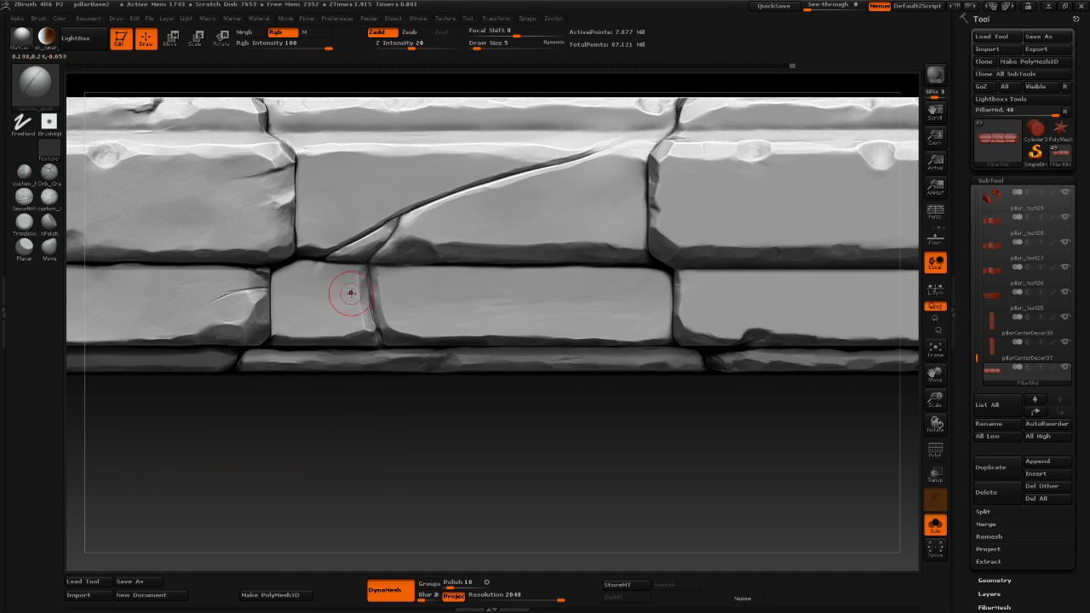
key("space")
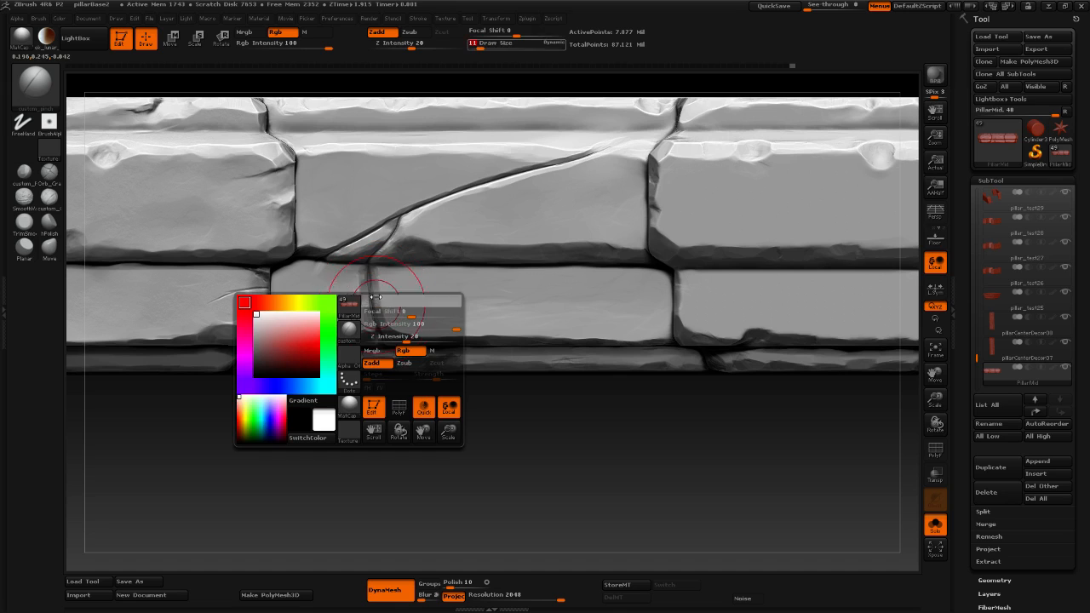
left_click_drag(376, 318, 374, 315)
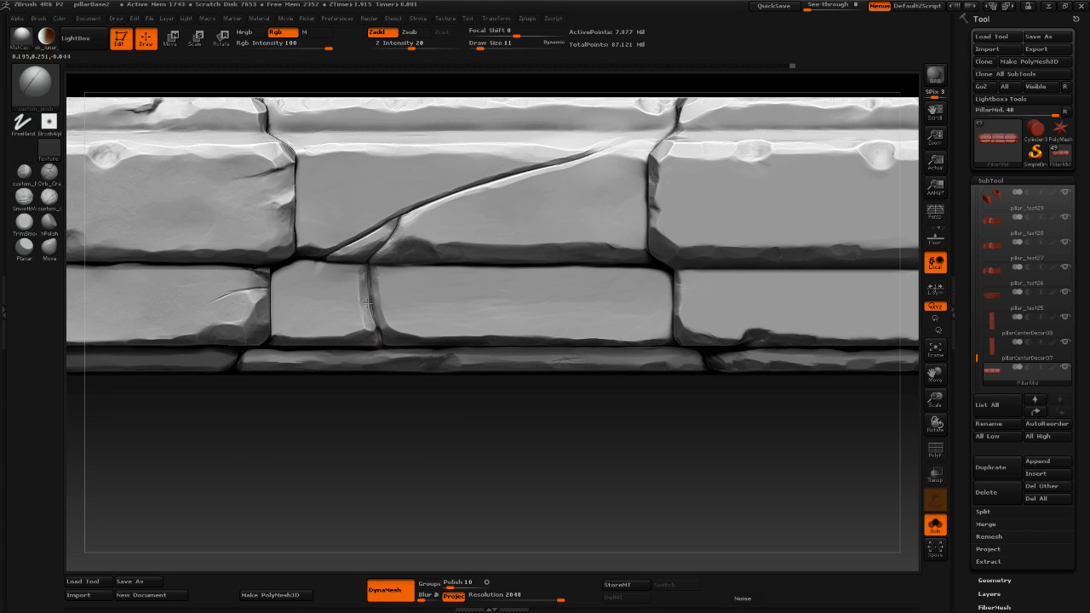
left_click_drag(369, 276, 373, 333)
mouse_move(370, 477)
left_mouse_down()
mouse_move(395, 487)
mouse_move(372, 490)
mouse_move(370, 464)
left_mouse_up()
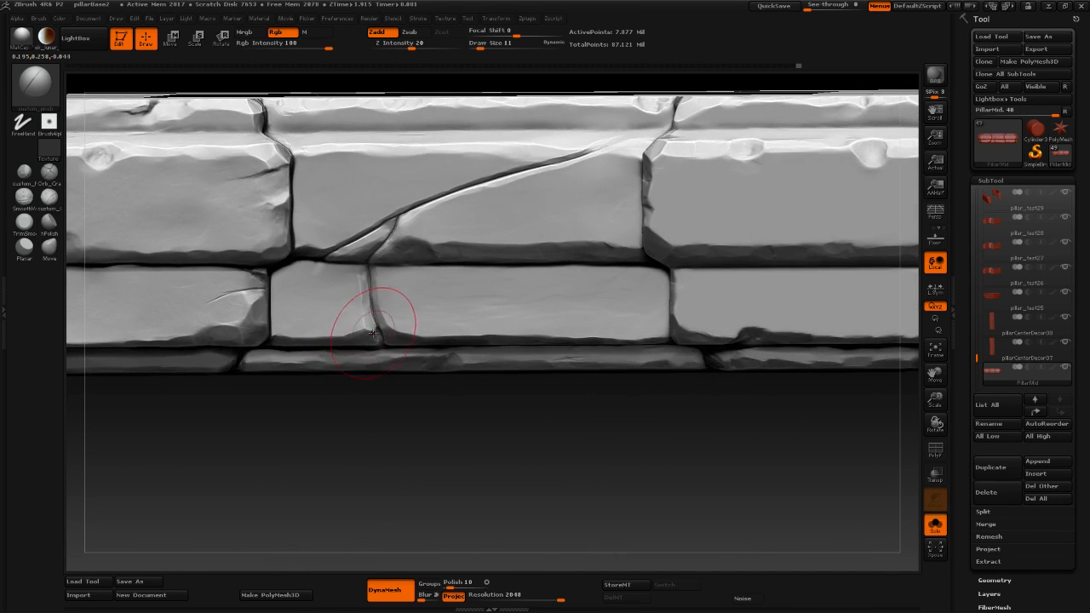
Reduce the draw size to 4 and switch to the Orb_Cracks brush.
key("space")
left_click_drag(376, 325, 371, 324)
left_click_drag(377, 457, 358, 414)
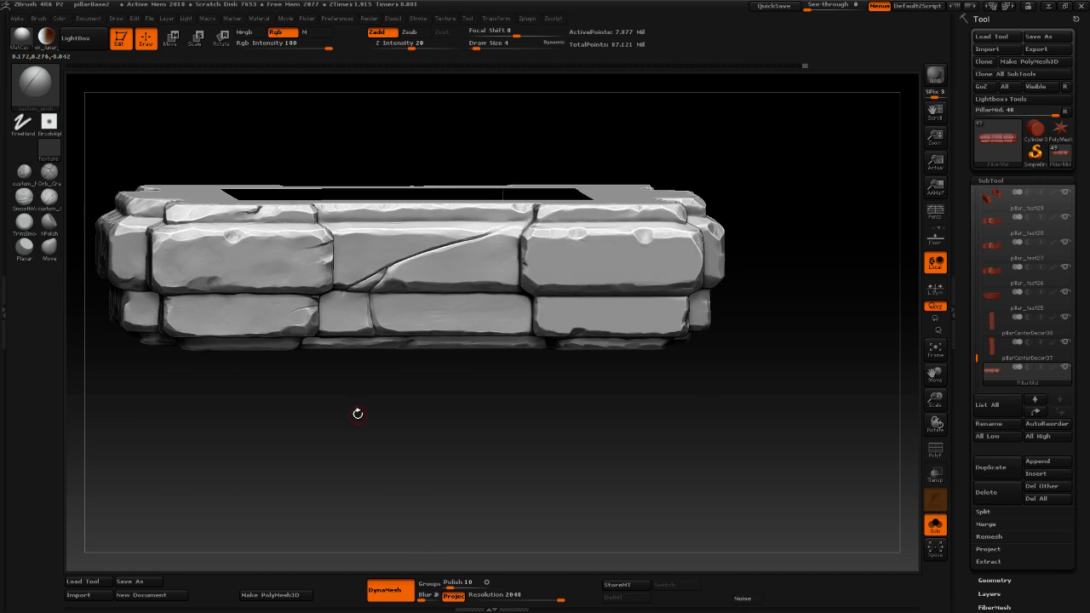
left_click(50, 172)
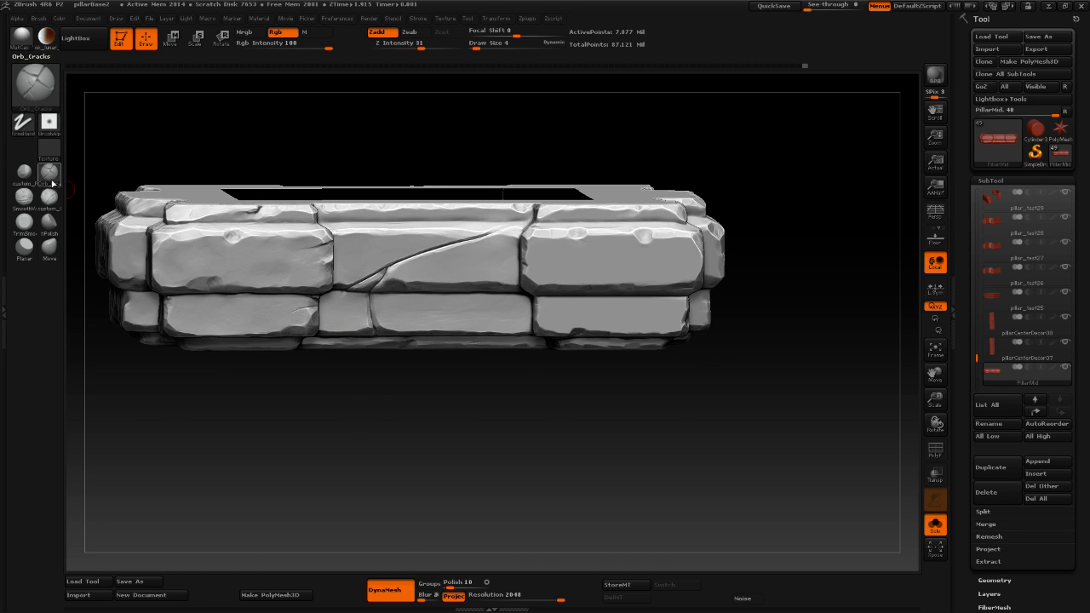
Examine the cracked bricks on the whole trim piece from the front, from below and from a distance.
left_click_drag(377, 424, 342, 423)
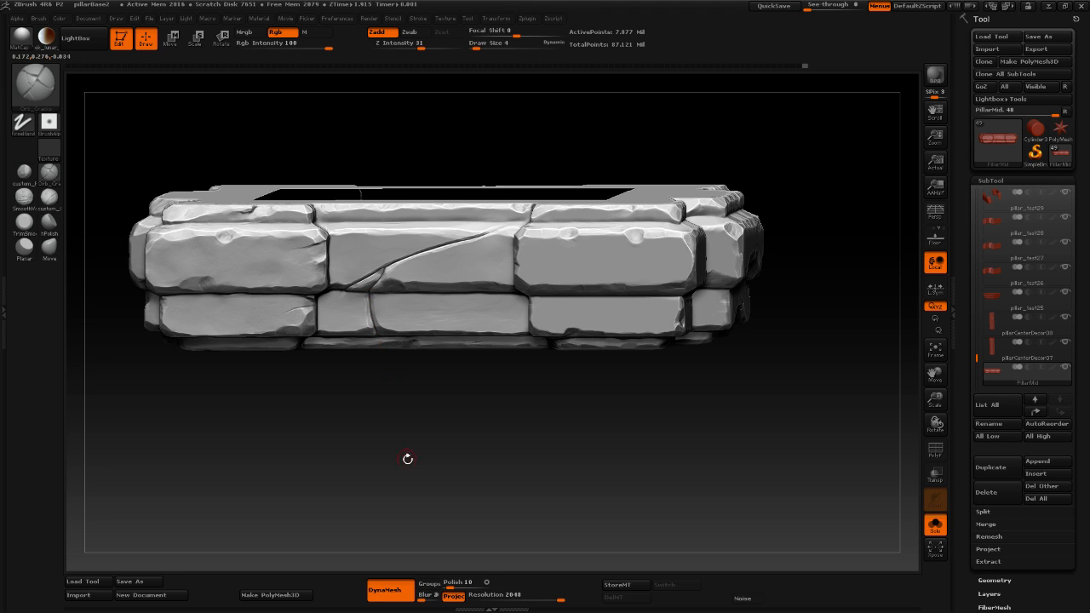
mouse_move(404, 455)
left_mouse_down()
mouse_move(430, 456)
mouse_move(411, 464)
mouse_move(391, 410)
mouse_move(396, 382)
left_mouse_up()
mouse_move(414, 421)
left_mouse_down()
mouse_move(417, 438)
mouse_move(363, 324)
left_mouse_up()
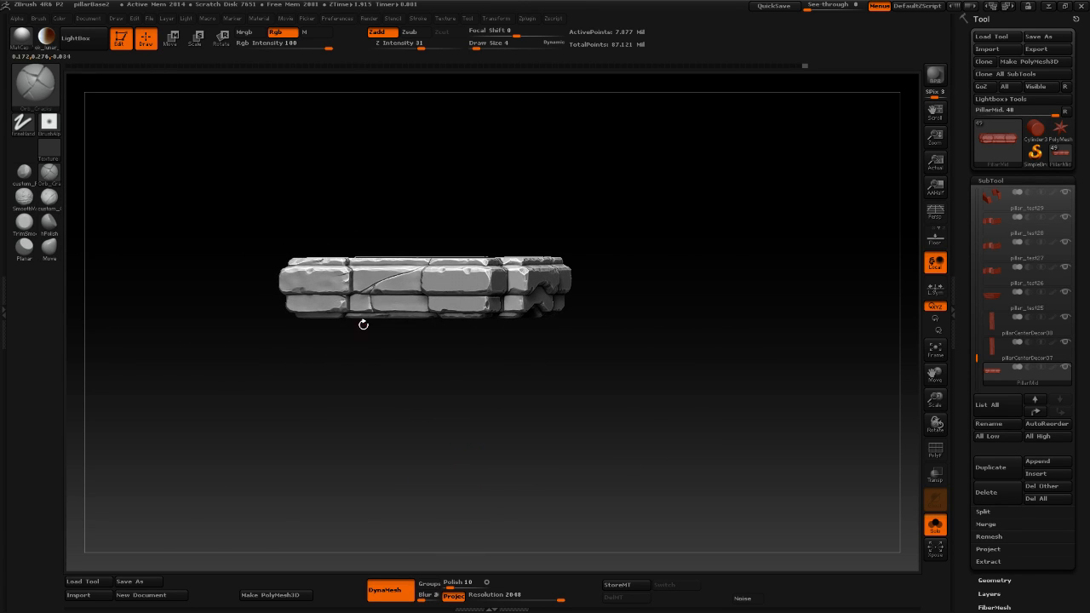
left_click_drag(400, 439, 425, 416)
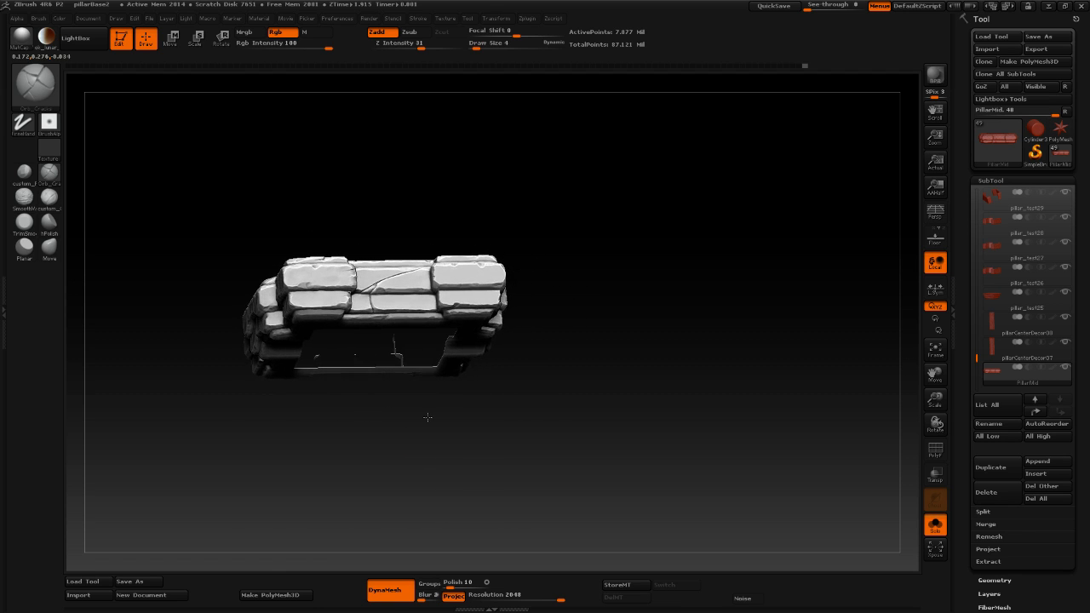
left_click_drag(567, 408, 492, 465)
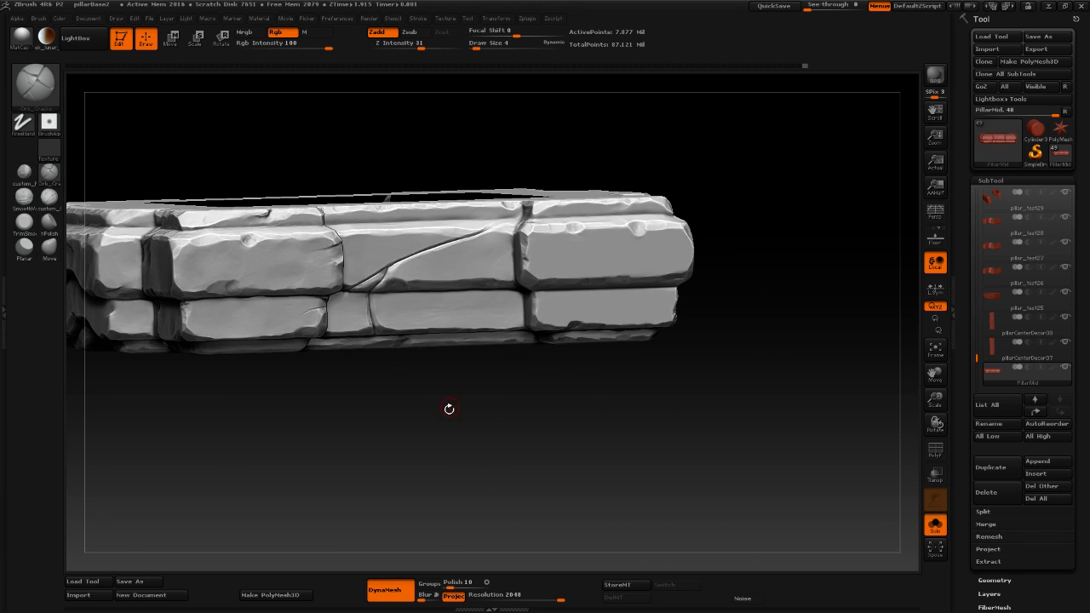
left_click_drag(448, 408, 390, 442)
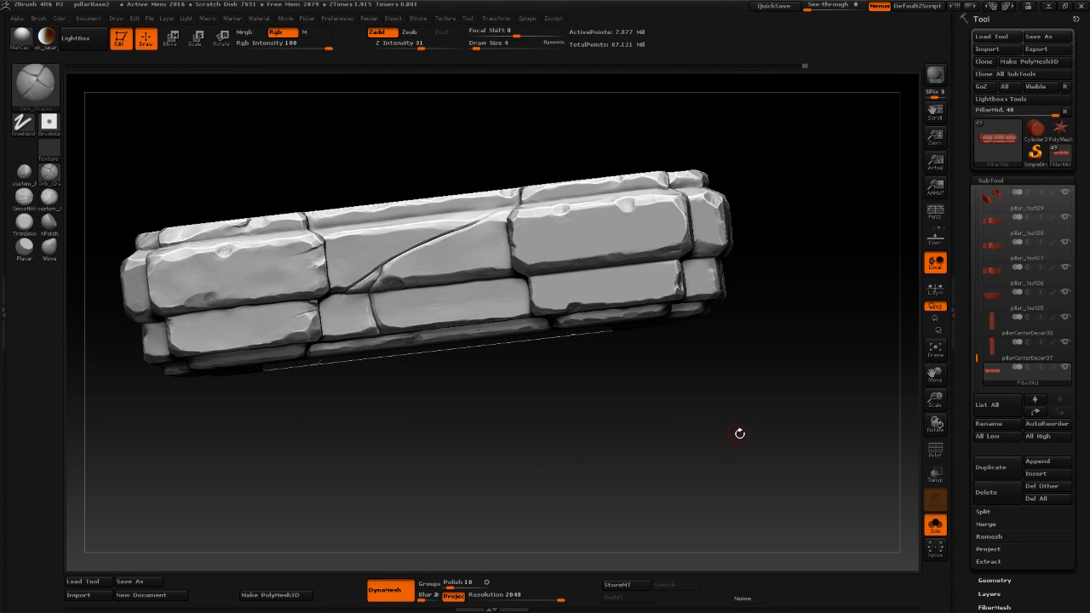
left_click_drag(735, 427, 652, 362, "alt")
left_click_drag(481, 249, 472, 238)
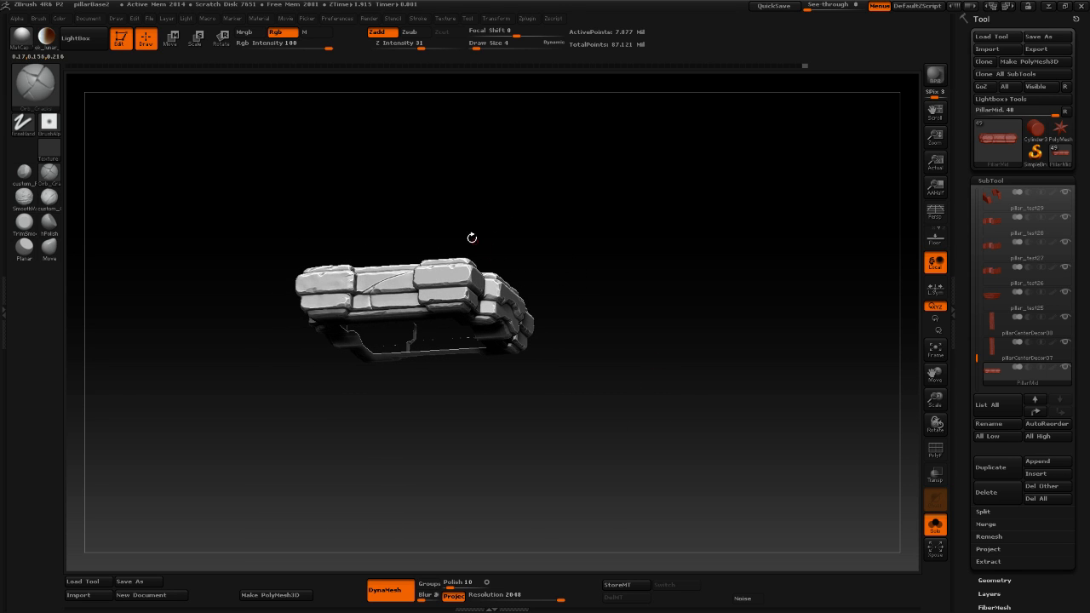
Preview the trim in the brown-and-white material from several angles, and restore the grey MatCap.
left_click(49, 39)
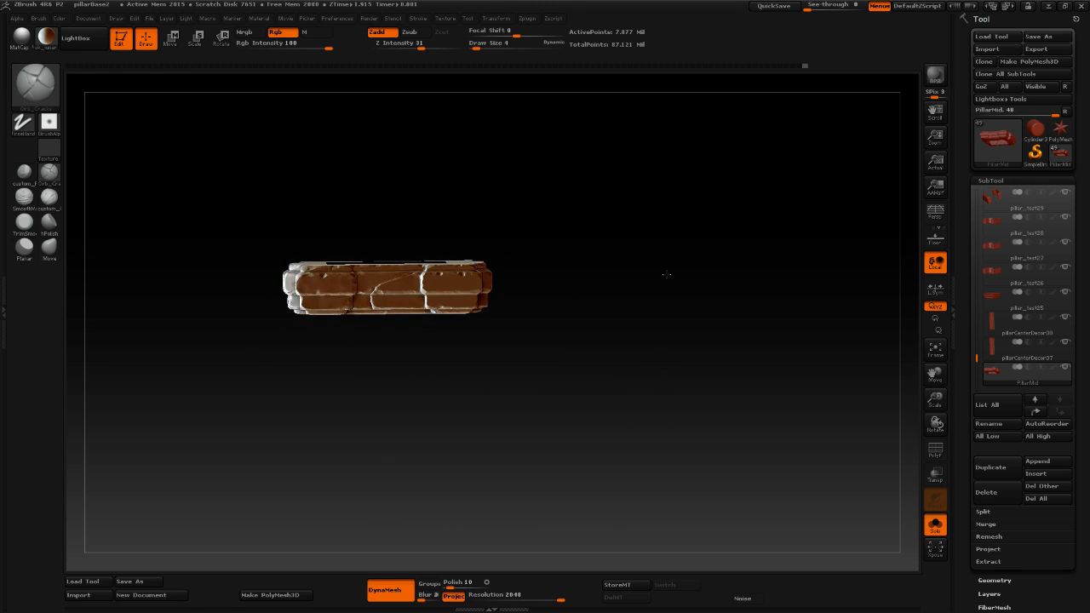
mouse_move(667, 274)
left_mouse_down()
mouse_move(640, 256)
mouse_move(711, 281)
mouse_move(652, 277)
left_mouse_up()
left_click_drag(372, 304, 395, 375)
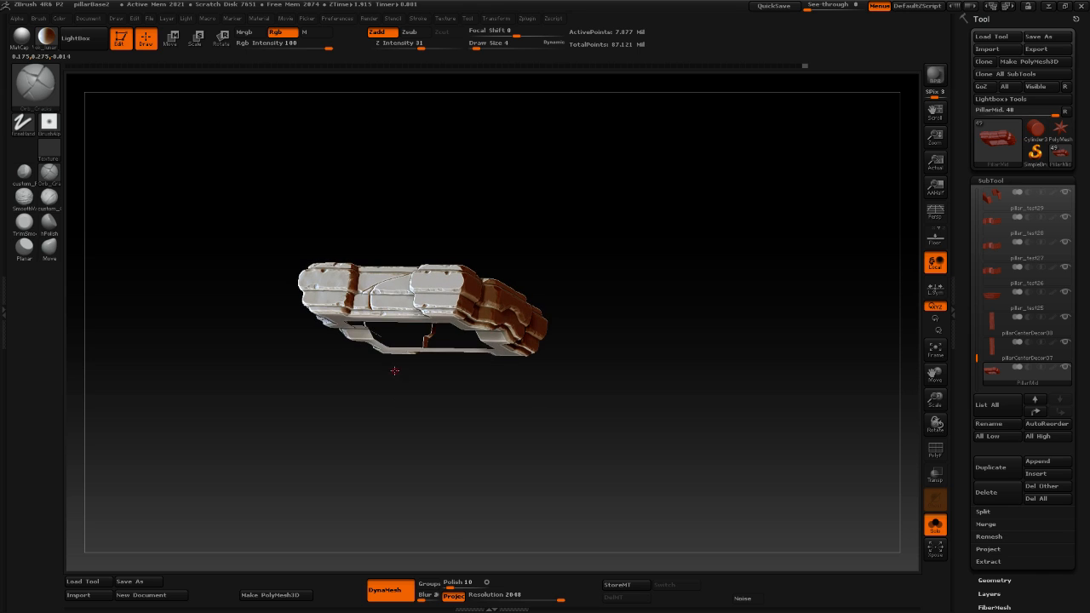
mouse_move(267, 381)
left_mouse_down()
mouse_move(263, 350)
mouse_move(246, 350)
mouse_move(270, 385)
left_mouse_up()
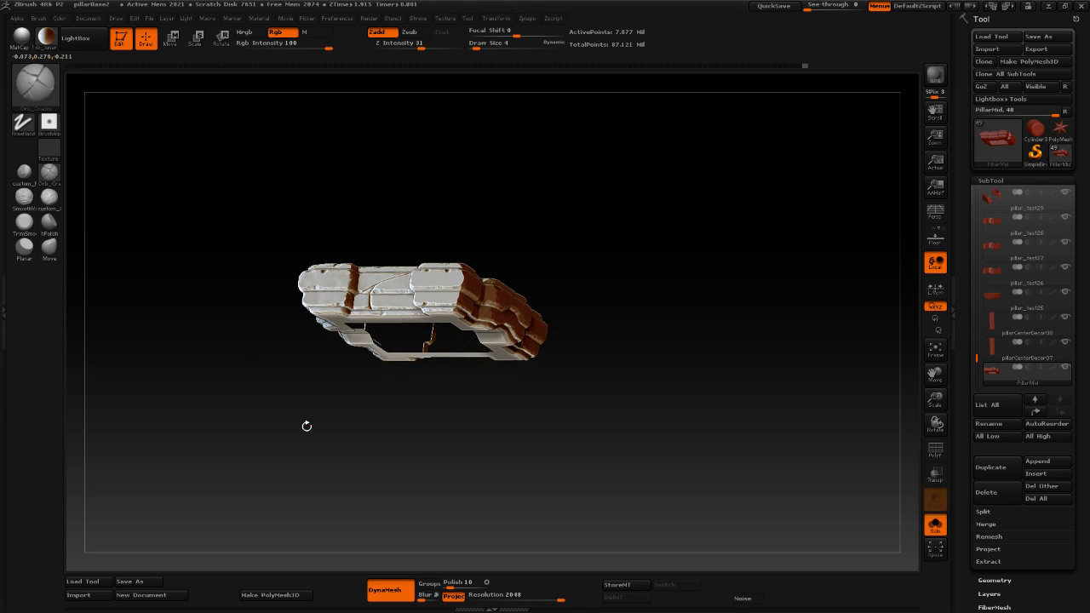
left_click_drag(307, 426, 289, 400)
left_click(13, 38)
left_click_drag(186, 279, 272, 438)
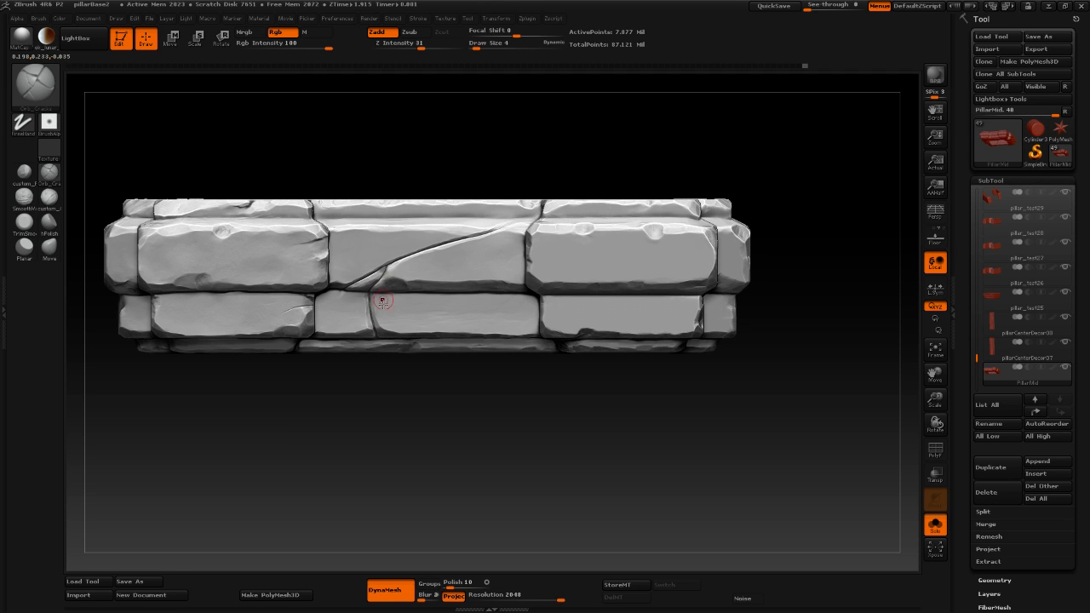
Roughen the front faces of the upper and lower bricks right of the crack with the custom_Clay brush at draw size 9.
left_click_drag(292, 452, 309, 467)
left_click_drag(380, 455, 355, 404, "alt")
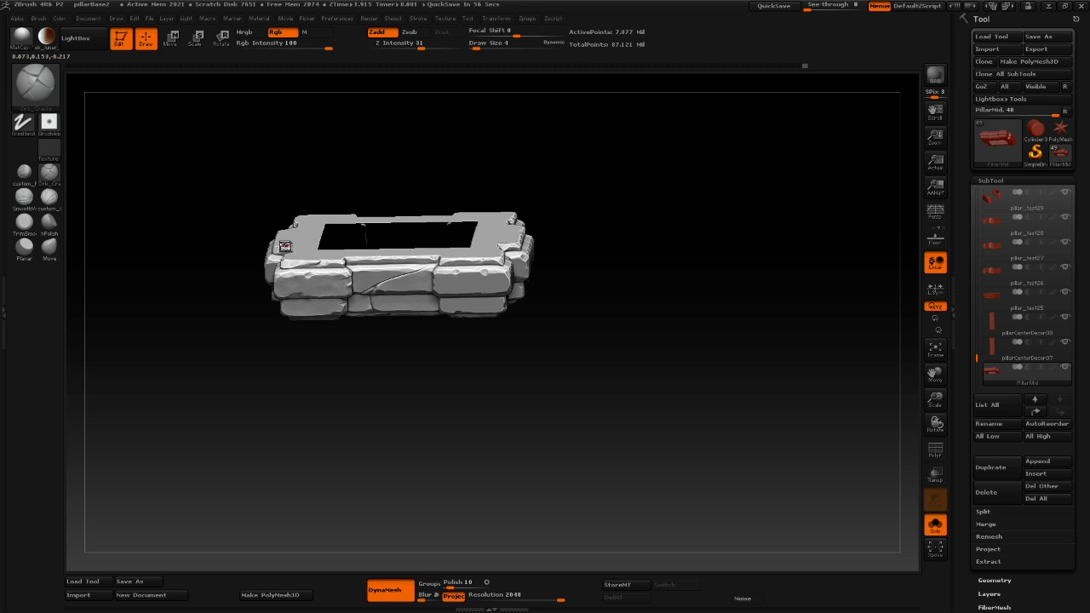
left_click_drag(560, 399, 572, 484, "shift")
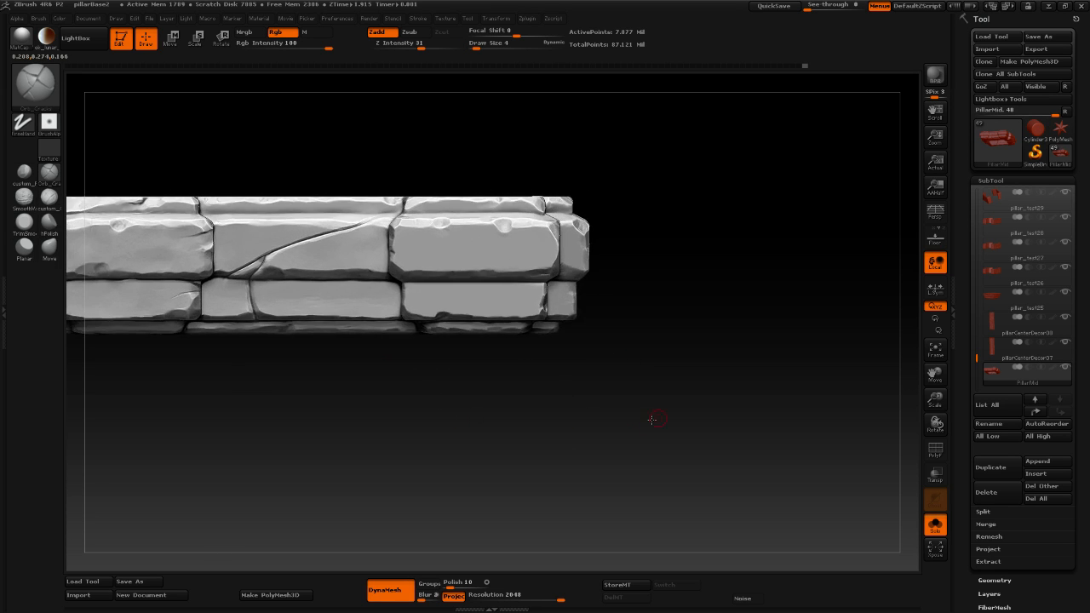
mouse_move(652, 419)
left_mouse_down("alt")
mouse_move(592, 423)
mouse_move(599, 433)
mouse_move(693, 406)
mouse_move(596, 412)
left_mouse_up("alt")
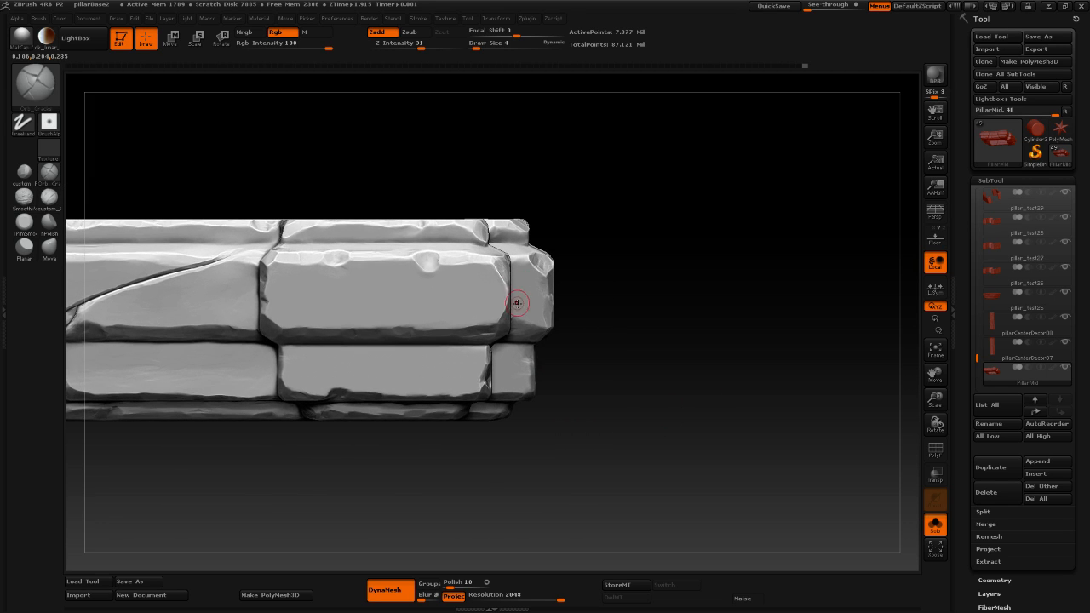
left_click(49, 197)
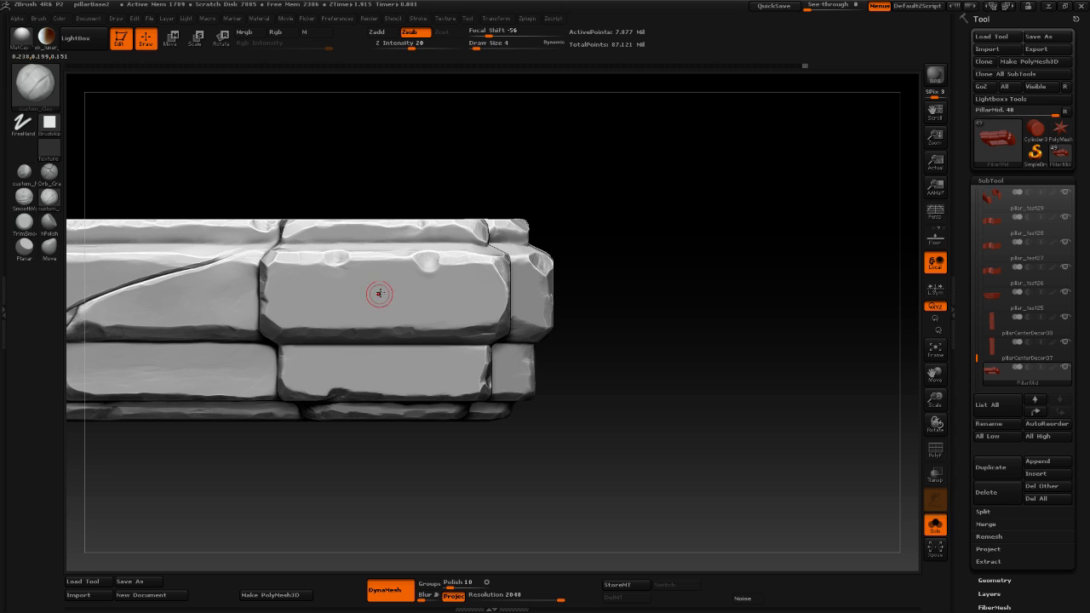
key("space")
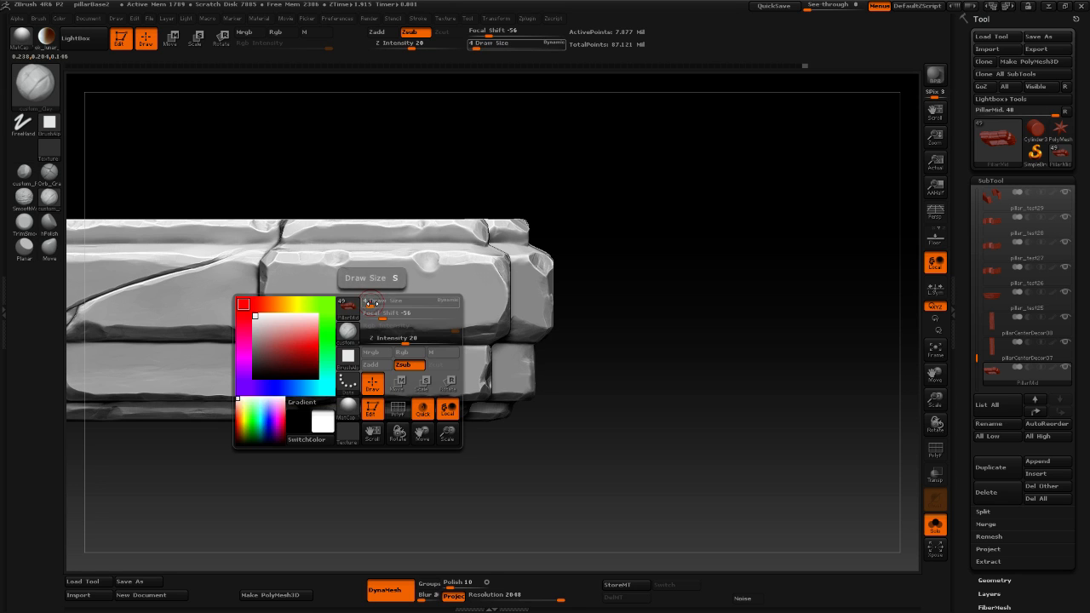
mouse_move(370, 300)
left_mouse_down()
mouse_move(367, 274)
mouse_move(288, 290)
mouse_move(293, 315)
mouse_move(474, 272)
mouse_move(491, 298)
mouse_move(371, 314)
mouse_move(401, 298)
mouse_move(460, 302)
mouse_move(460, 282)
mouse_move(468, 288)
mouse_move(394, 287)
mouse_move(368, 270)
left_mouse_up()
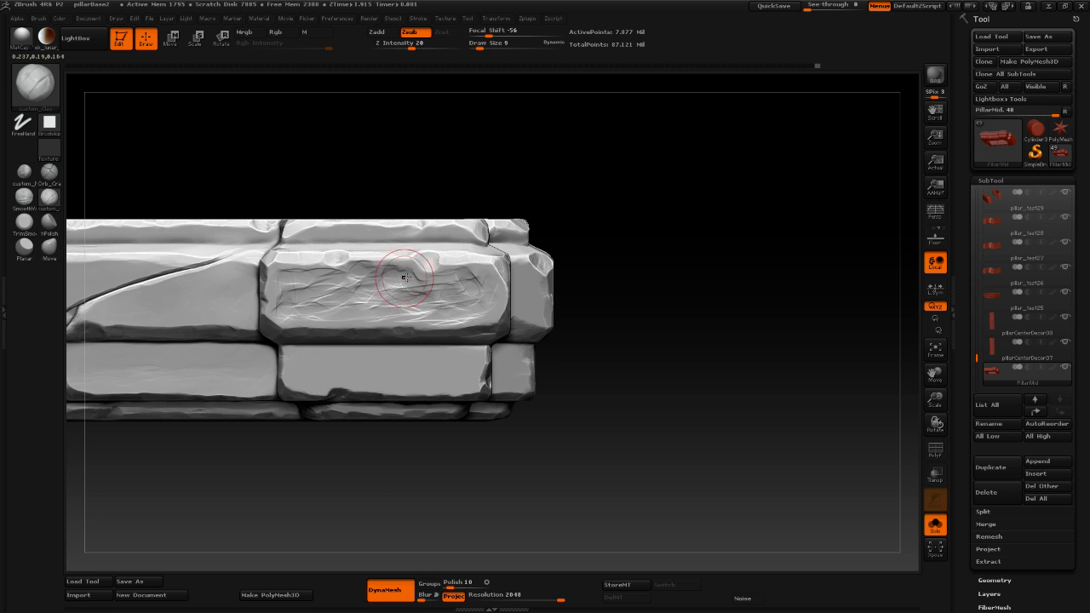
left_click_drag(610, 306, 623, 253, "alt")
mouse_move(389, 317)
left_mouse_down()
mouse_move(330, 327)
mouse_move(316, 306)
mouse_move(421, 326)
mouse_move(387, 333)
mouse_move(477, 337)
mouse_move(447, 309)
mouse_move(370, 308)
mouse_move(460, 314)
left_mouse_up()
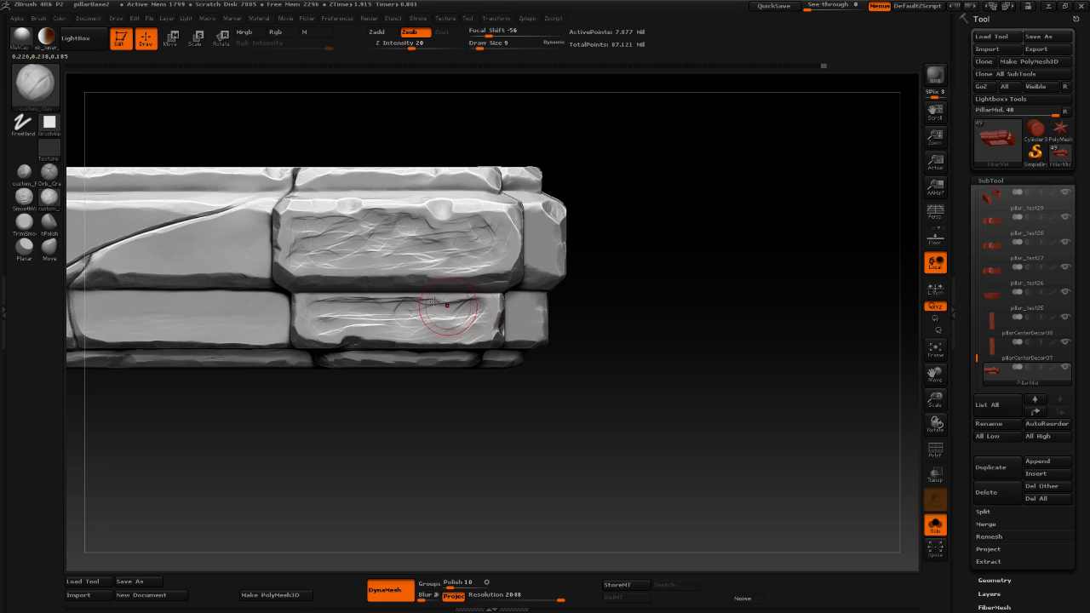
Flatten the rough strokes across the upper brick's front face with the hPolish brush.
left_click(50, 221)
mouse_move(392, 231)
left_mouse_down()
mouse_move(380, 218)
mouse_move(302, 223)
mouse_move(294, 260)
mouse_move(320, 261)
mouse_move(301, 243)
mouse_move(302, 263)
left_mouse_up()
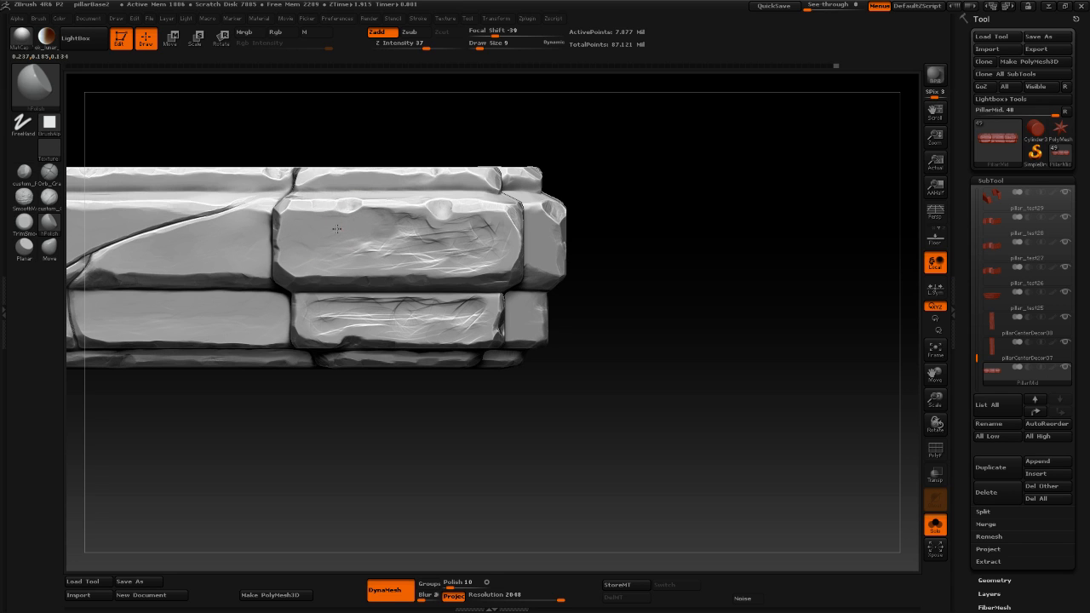
left_click_drag(688, 304, 674, 312, "alt")
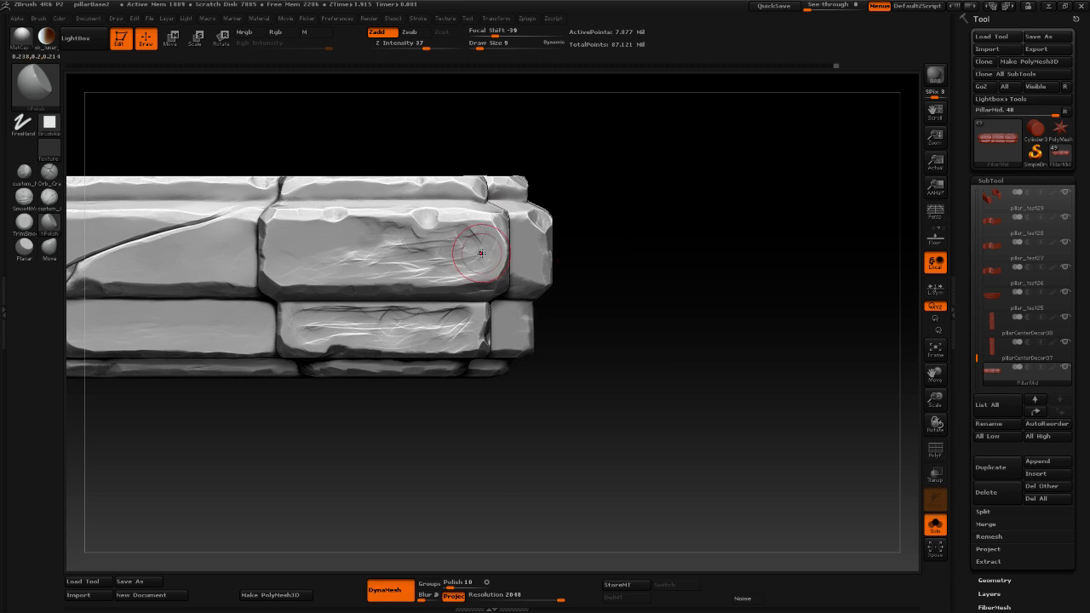
mouse_move(471, 241)
left_mouse_down()
mouse_move(376, 227)
mouse_move(400, 264)
left_mouse_up()
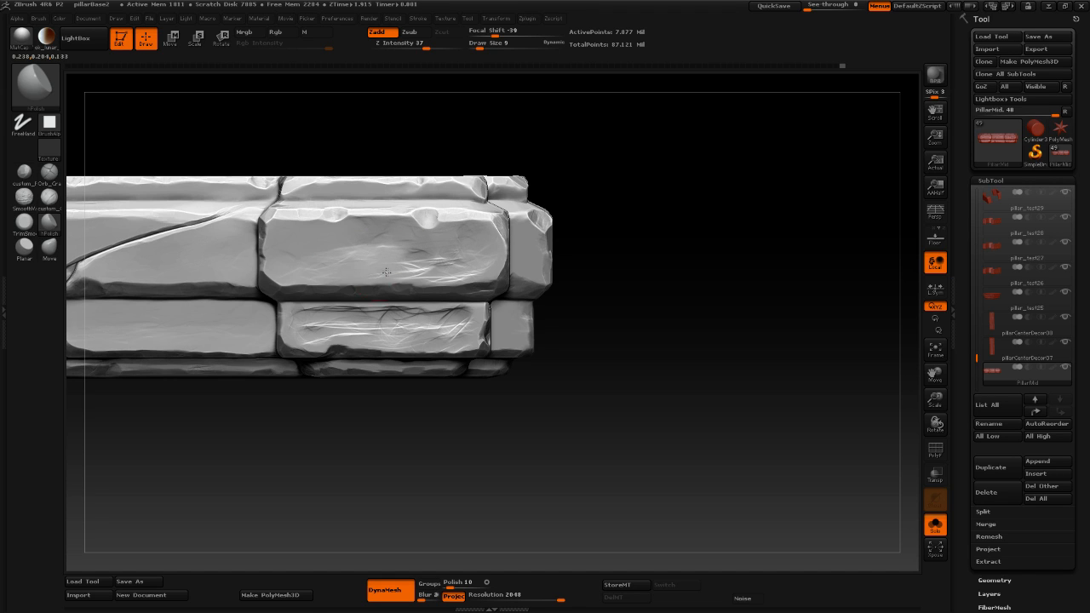
left_click_drag(476, 266, 479, 258)
mouse_move(479, 258)
left_mouse_down()
mouse_move(462, 264)
mouse_move(457, 253)
left_mouse_up()
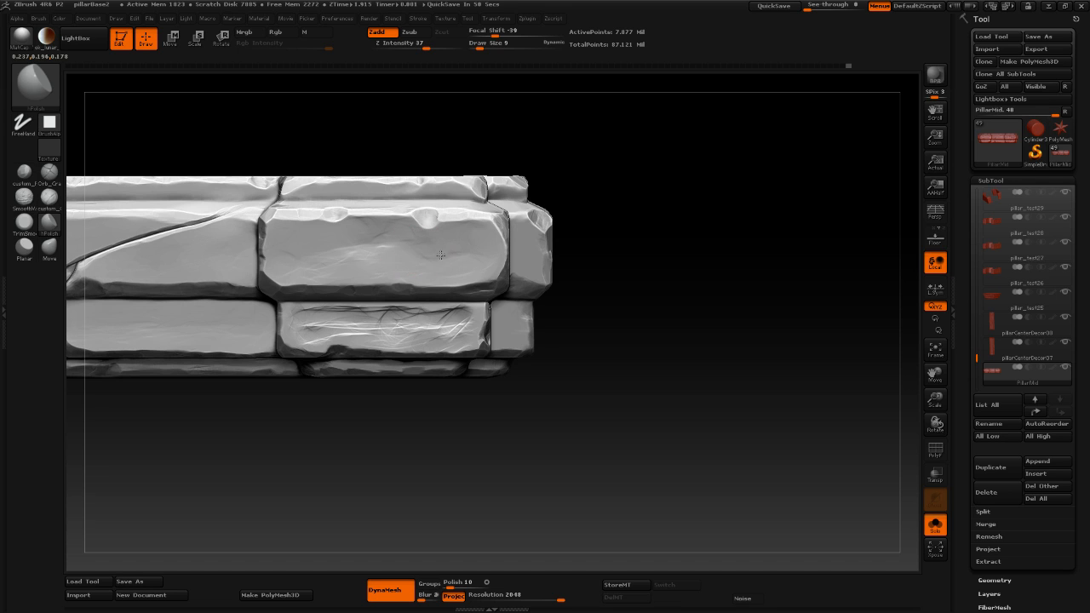
Even out the remaining marks at the centre and beneath the chipped edge of the upper brick, undoing one stroke along the way.
left_click_drag(383, 274, 377, 266)
mouse_move(430, 233)
left_mouse_down("shift")
mouse_move(435, 223)
mouse_move(383, 242)
left_mouse_up("shift")
mouse_move(383, 241)
left_mouse_down()
mouse_move(362, 226)
mouse_move(364, 255)
left_mouse_up()
key("ctrl+z")
left_click_drag(363, 256, 330, 264)
left_click_drag(632, 274, 674, 338)
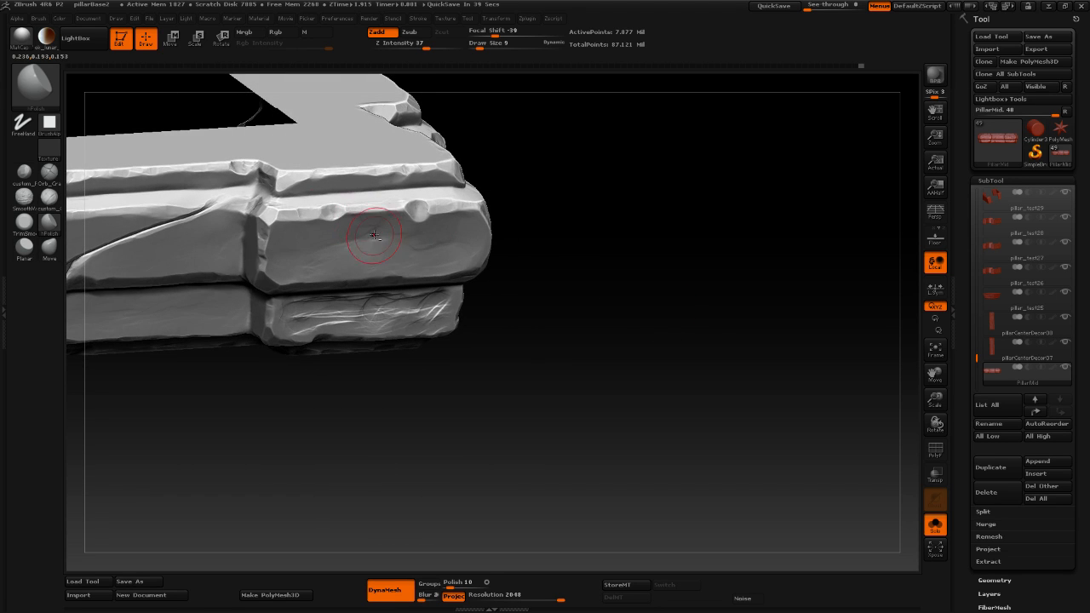
left_click_drag(374, 234, 355, 226)
Polish the rough strokes on the lower brick's front face, reducing the hPolish draw size to 7.
mouse_move(588, 277)
left_mouse_down()
mouse_move(596, 295)
mouse_move(577, 212)
mouse_move(631, 322)
mouse_move(570, 440)
mouse_move(366, 247)
mouse_move(370, 291)
mouse_move(349, 315)
mouse_move(384, 300)
mouse_move(514, 290)
mouse_move(396, 307)
mouse_move(467, 290)
left_mouse_up()
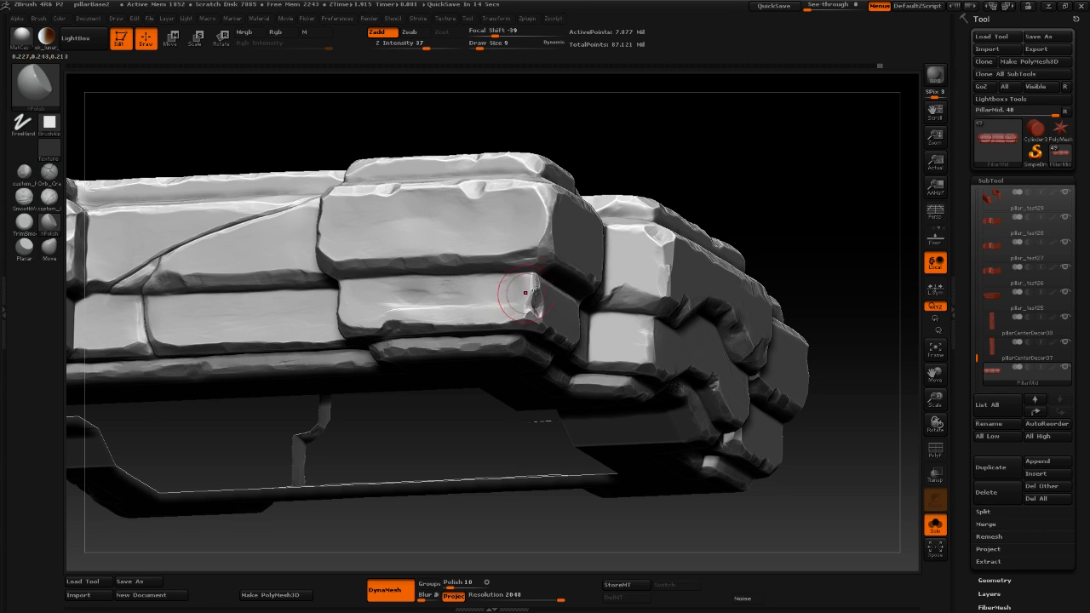
left_click_drag(742, 206, 652, 277, "shift")
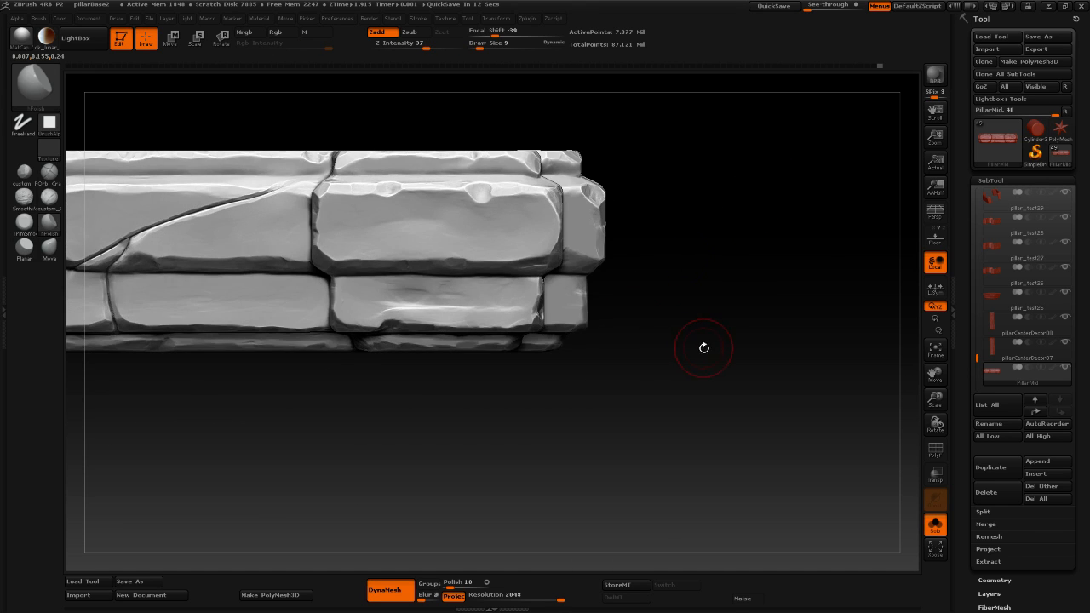
left_click_drag(704, 347, 662, 298, "alt")
left_click_drag(414, 292, 359, 317)
key("space")
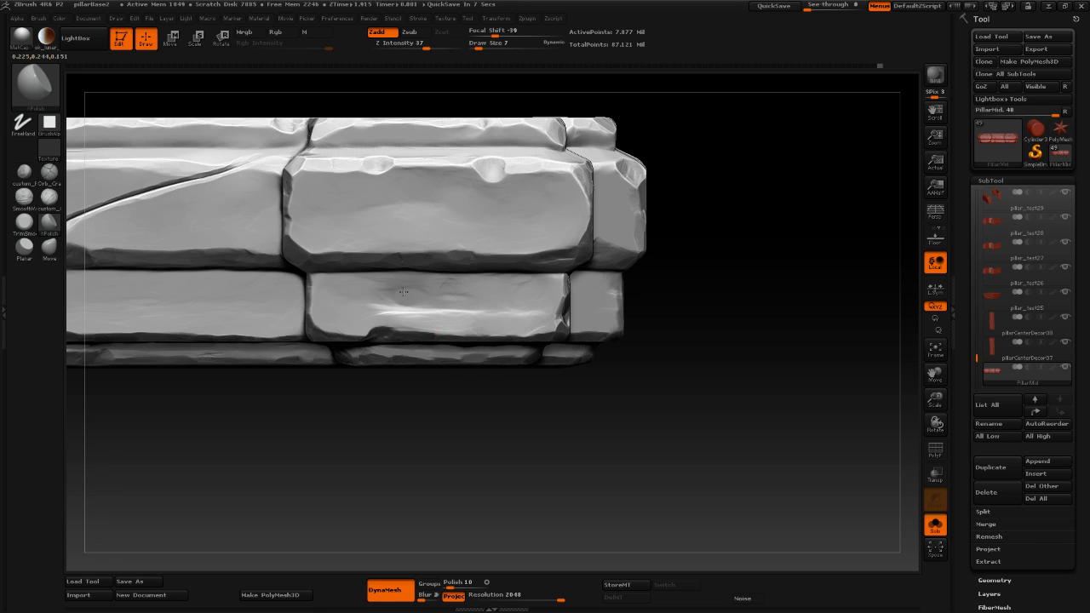
mouse_move(401, 310)
left_mouse_down()
mouse_move(371, 312)
mouse_move(401, 288)
mouse_move(435, 290)
left_mouse_up()
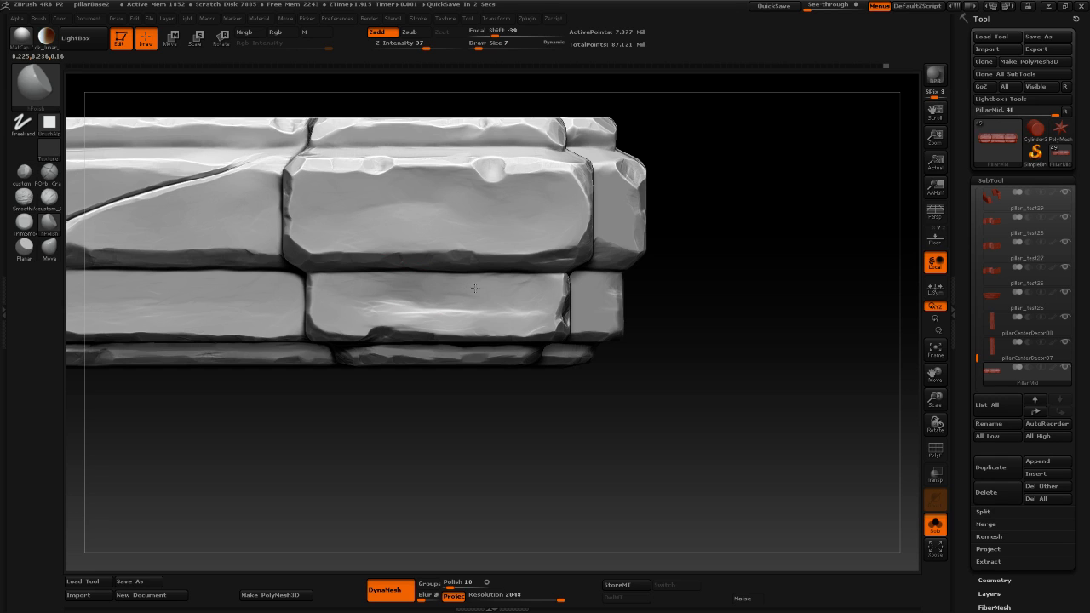
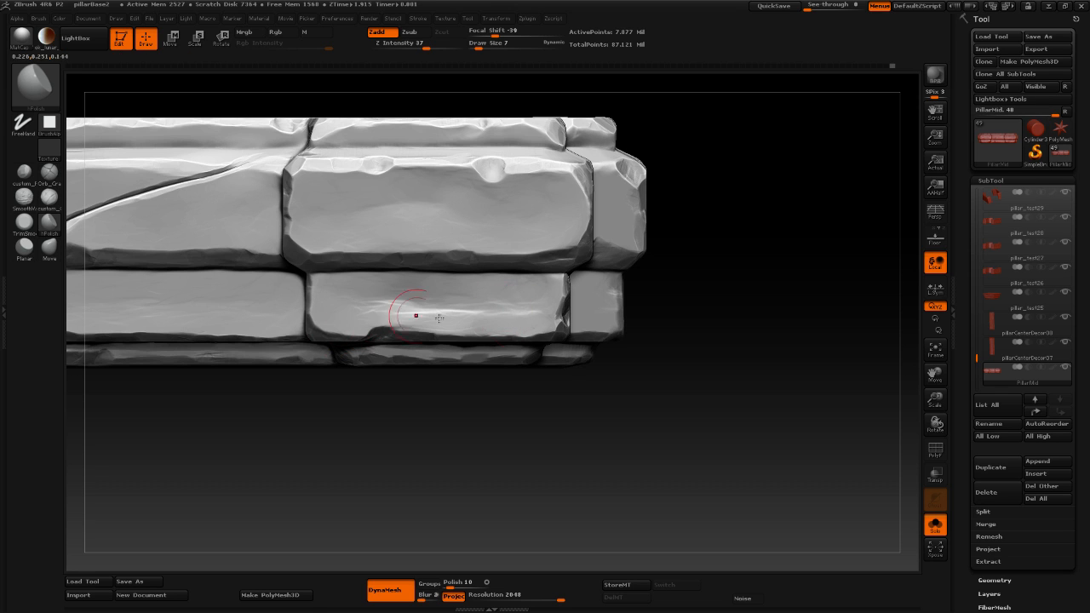
Carve rough strokes into the narrow side faces of the upper and lower bricks beside the crack with the custom_Clay brush.
left_click_drag(595, 440, 619, 479)
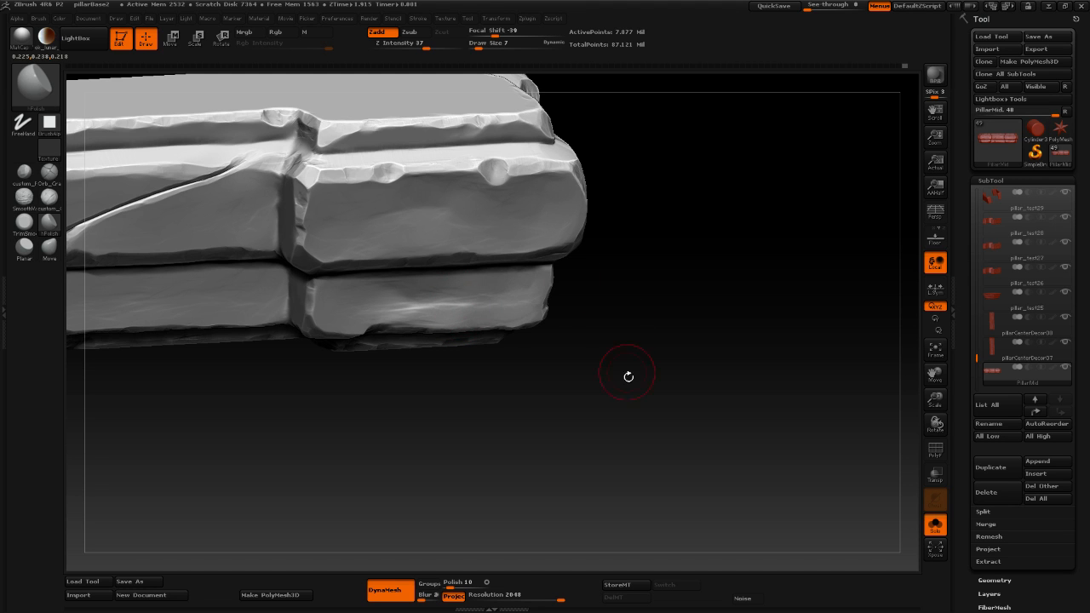
left_click_drag(629, 376, 608, 397)
left_click_drag(597, 436, 599, 277, "alt")
mouse_move(528, 341)
left_mouse_down()
mouse_move(531, 395)
mouse_move(514, 438)
mouse_move(514, 422)
mouse_move(406, 401)
mouse_move(420, 441)
mouse_move(425, 432)
left_mouse_up()
left_click_drag(569, 385, 509, 342, "alt")
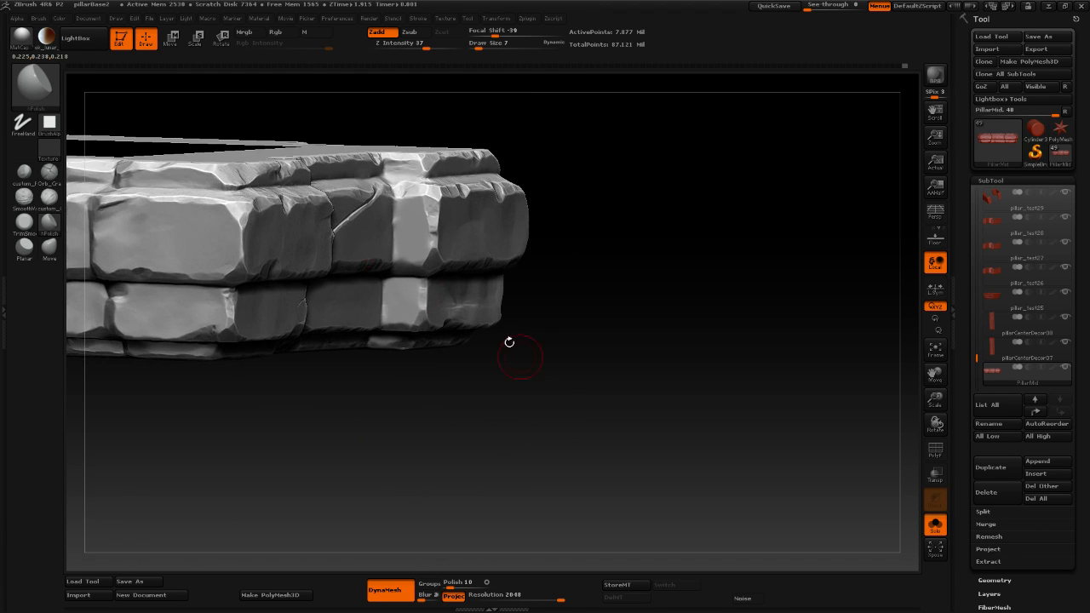
left_click(56, 208)
left_click_drag(663, 288, 609, 261, "alt")
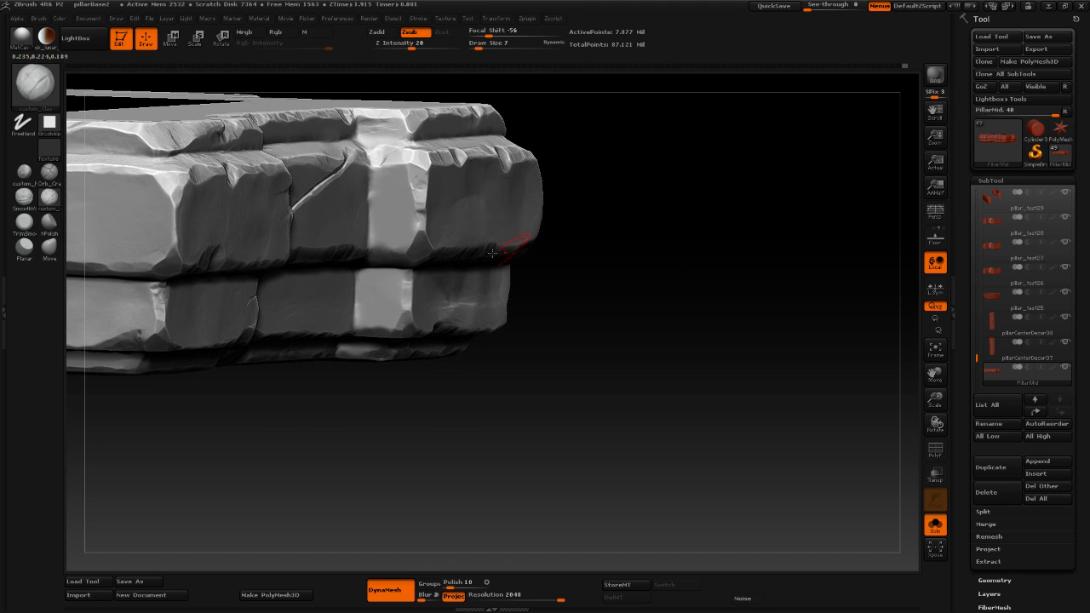
mouse_move(399, 219)
left_mouse_down()
mouse_move(387, 222)
mouse_move(389, 238)
mouse_move(405, 212)
mouse_move(389, 182)
mouse_move(385, 222)
left_mouse_up()
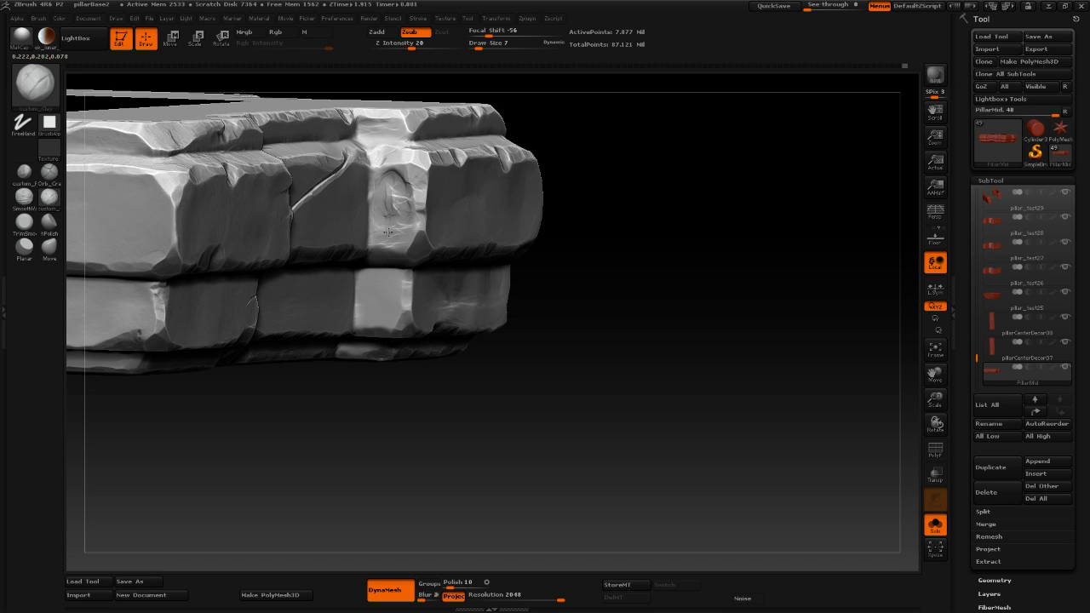
left_click_drag(589, 255, 634, 232)
mouse_move(360, 346)
left_mouse_down()
mouse_move(371, 374)
mouse_move(387, 337)
mouse_move(373, 317)
mouse_move(349, 342)
mouse_move(353, 322)
mouse_move(389, 329)
left_mouse_up()
Flatten the carved marks on the lower brick's narrow side face with hPolish at draw size 5.
mouse_move(382, 329)
right_mouse_down()
mouse_move(298, 266)
mouse_move(136, 224)
right_mouse_up()
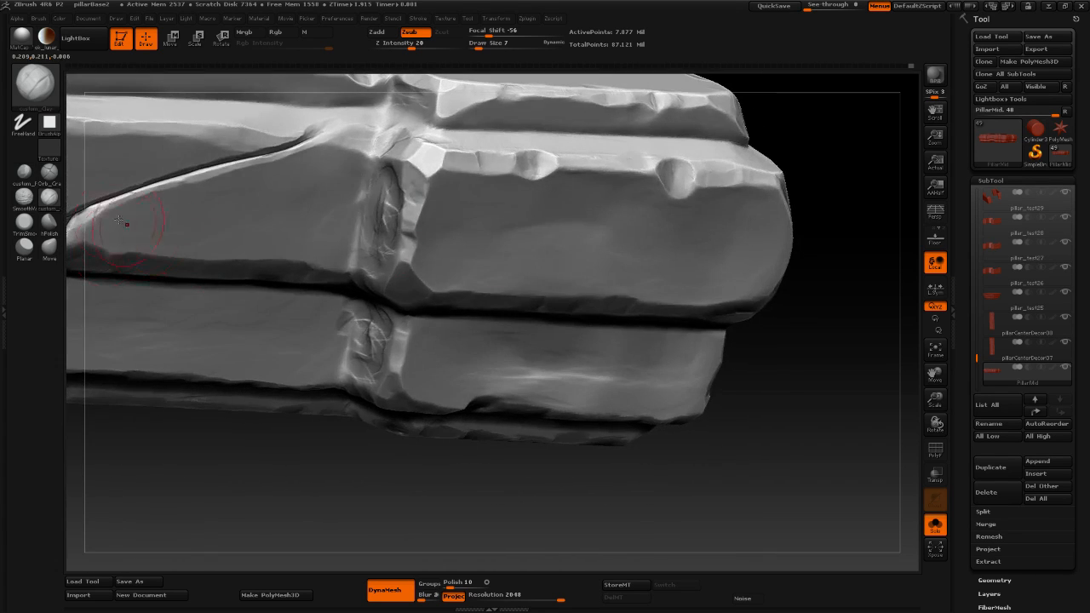
left_click(48, 220)
mouse_move(251, 360)
right_mouse_down()
mouse_move(307, 366)
mouse_move(360, 349)
right_mouse_up()
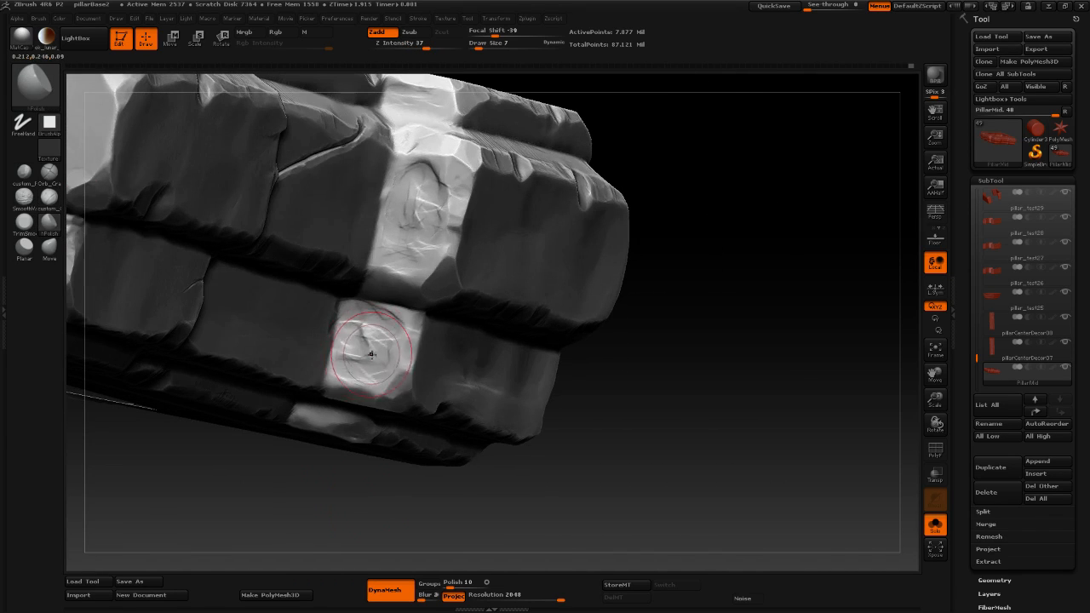
key("space")
left_click_drag(372, 358, 367, 358)
mouse_move(387, 324)
left_mouse_down()
mouse_move(353, 318)
mouse_move(388, 347)
mouse_move(342, 325)
mouse_move(363, 354)
left_mouse_up()
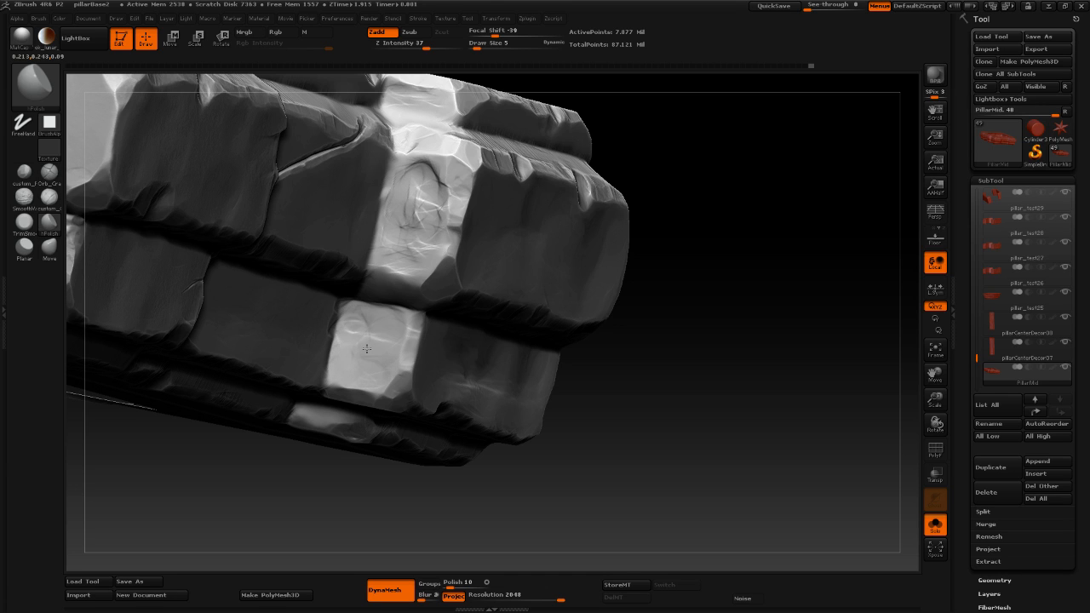
left_click_drag(400, 321, 357, 336)
mouse_move(745, 339)
left_mouse_down()
mouse_move(307, 345)
mouse_move(336, 335)
mouse_move(333, 350)
left_mouse_up()
left_click_drag(341, 308, 352, 300)
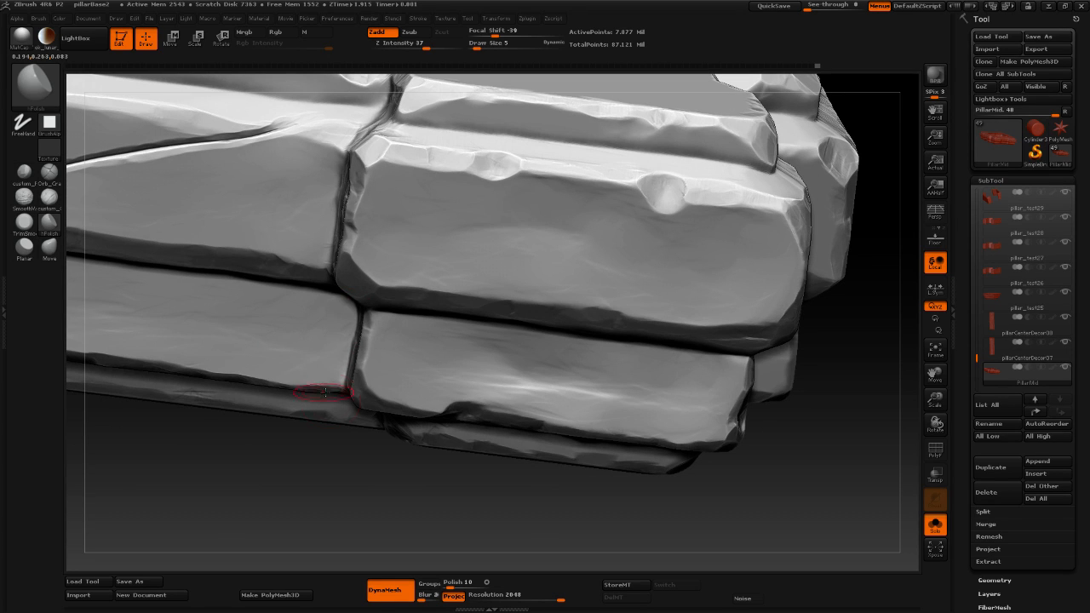
mouse_move(295, 507)
left_mouse_down()
mouse_move(338, 494)
mouse_move(366, 389)
left_mouse_up()
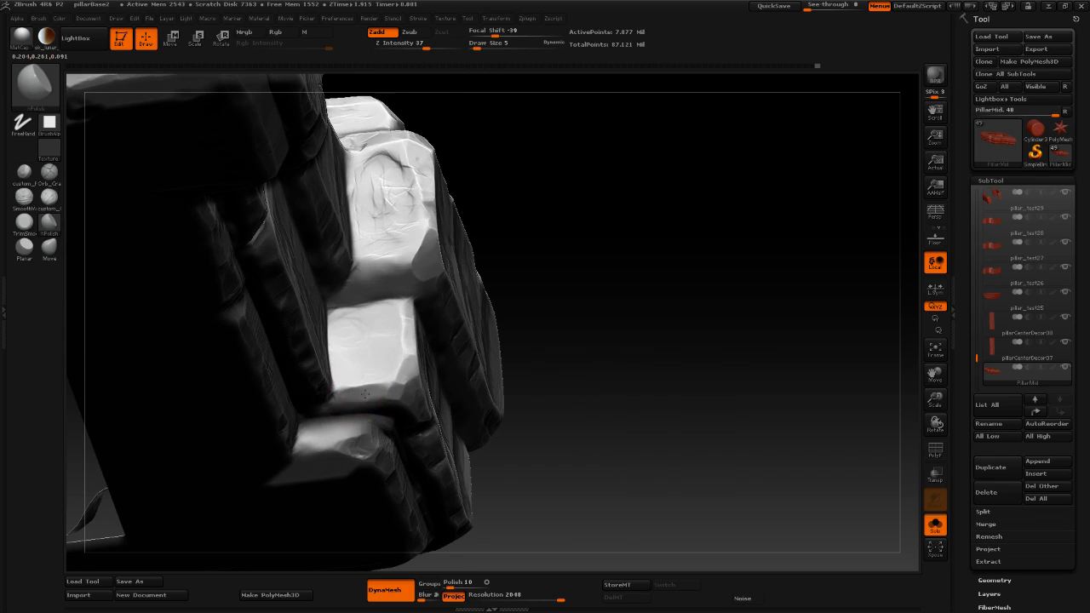
Polish the bottom bevels of the two bricks' narrow side faces with the custom_Polish brush.
left_click(18, 175)
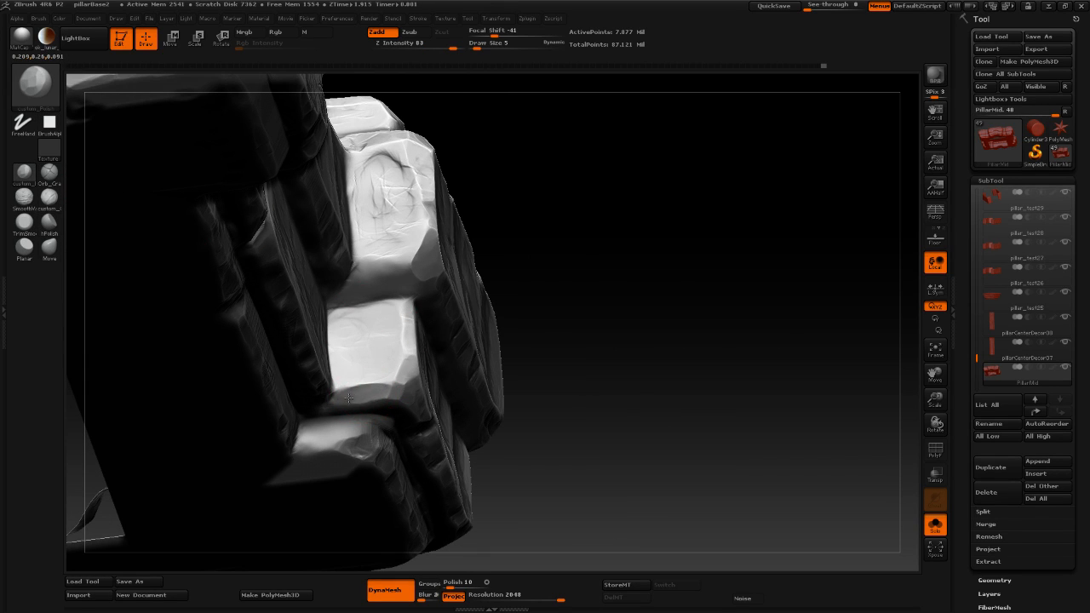
left_click_drag(596, 311, 377, 245)
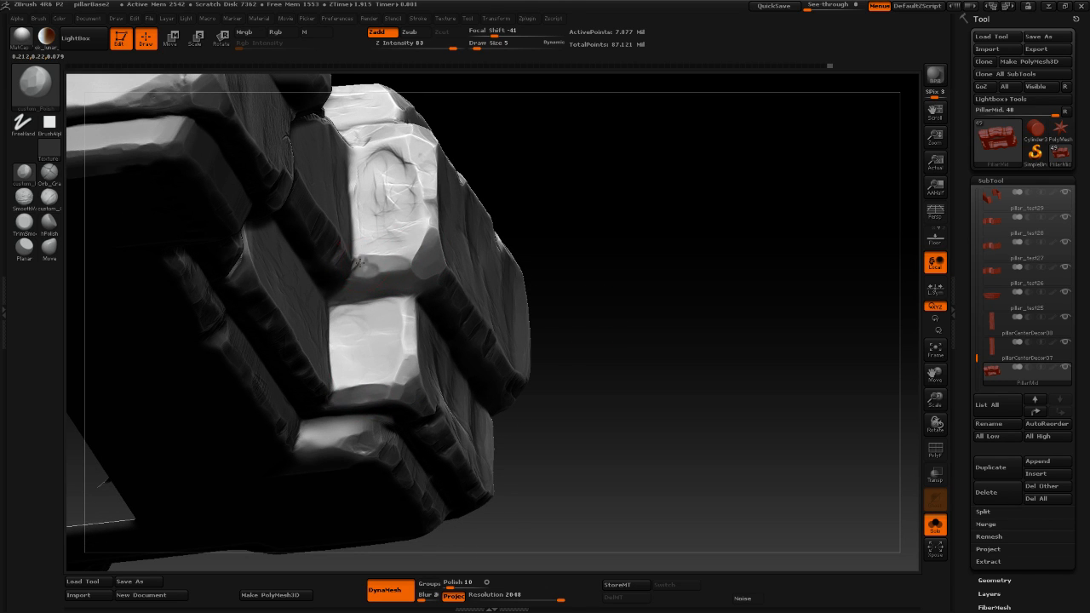
left_click_drag(368, 270, 392, 267)
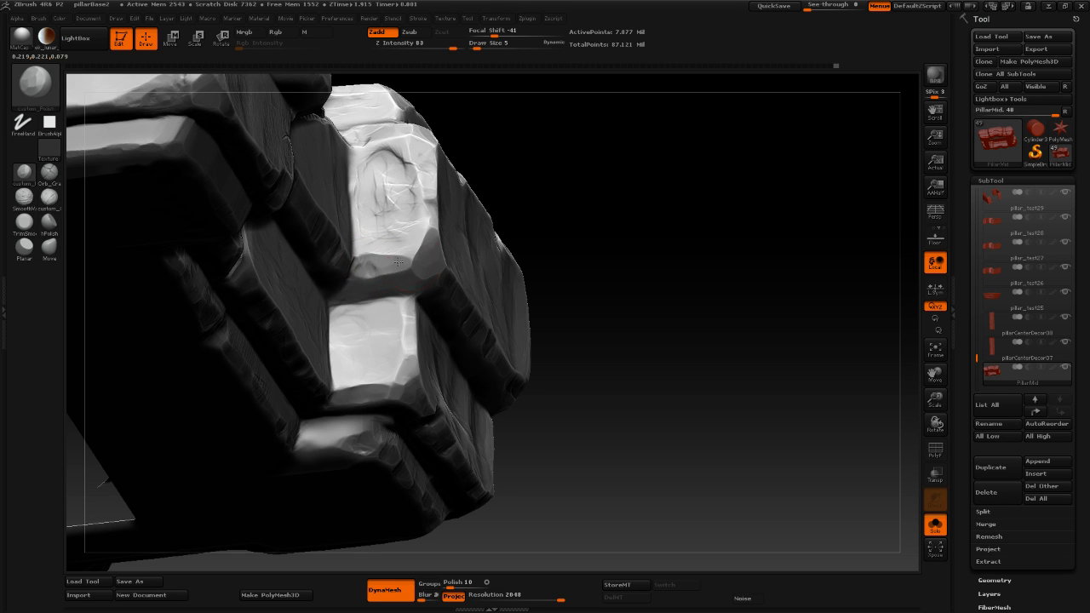
Flatten the carved marks on the upper brick's narrow side face with the hPolish brush, working up to its top edge.
left_click_drag(579, 243, 545, 317)
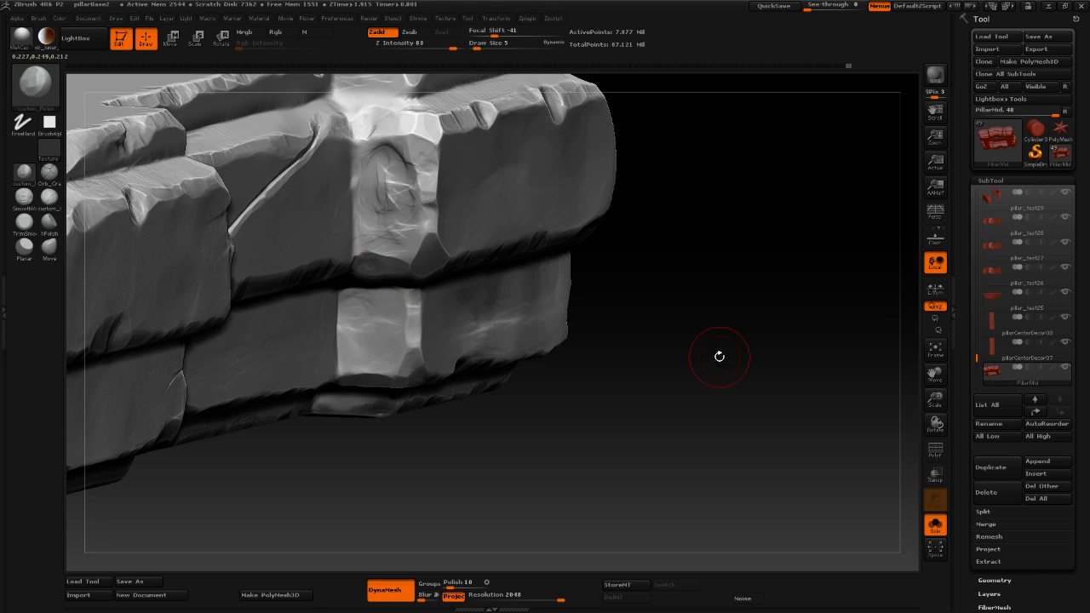
left_click_drag(719, 357, 701, 301)
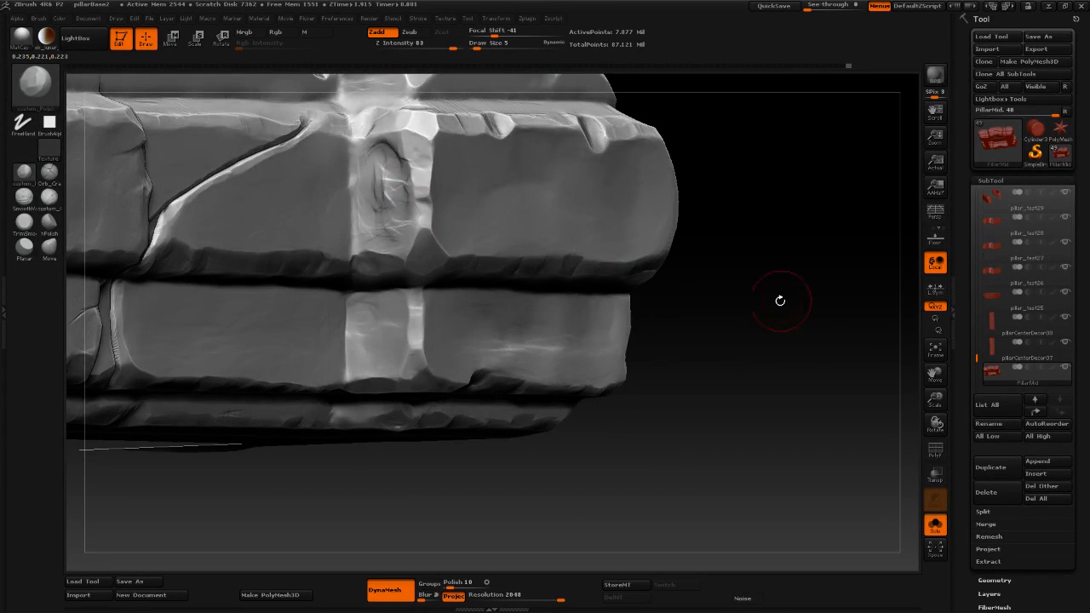
left_click_drag(780, 301, 788, 297)
left_click(49, 220)
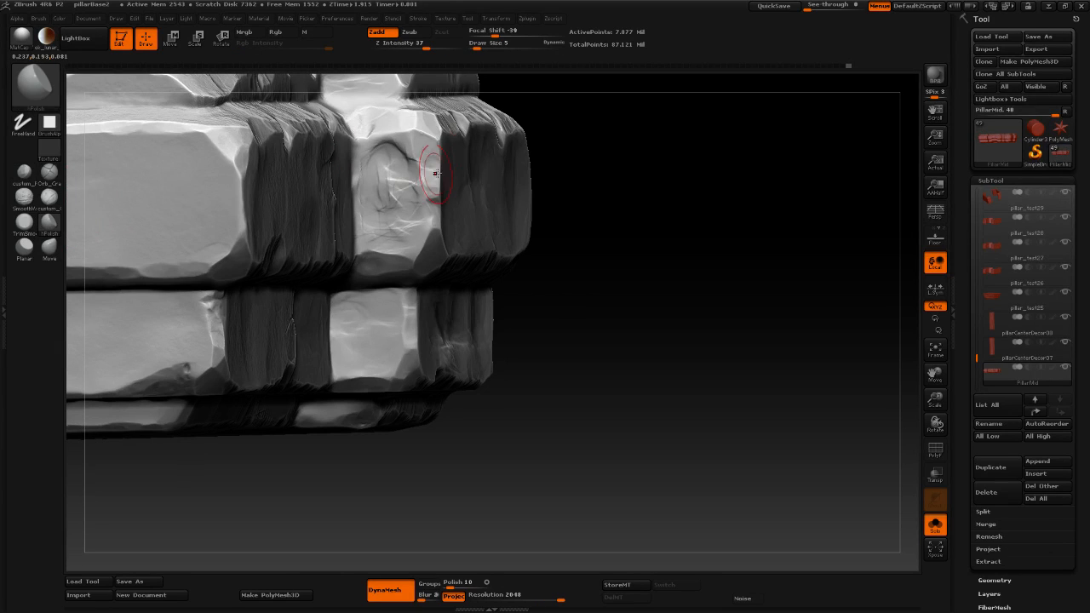
mouse_move(436, 173)
left_mouse_down()
mouse_move(396, 171)
mouse_move(393, 152)
mouse_move(373, 146)
mouse_move(366, 194)
left_mouse_up()
mouse_move(365, 245)
left_mouse_down()
mouse_move(367, 235)
mouse_move(403, 244)
mouse_move(413, 192)
mouse_move(393, 144)
mouse_move(380, 147)
mouse_move(385, 208)
mouse_move(394, 161)
mouse_move(368, 159)
left_mouse_up()
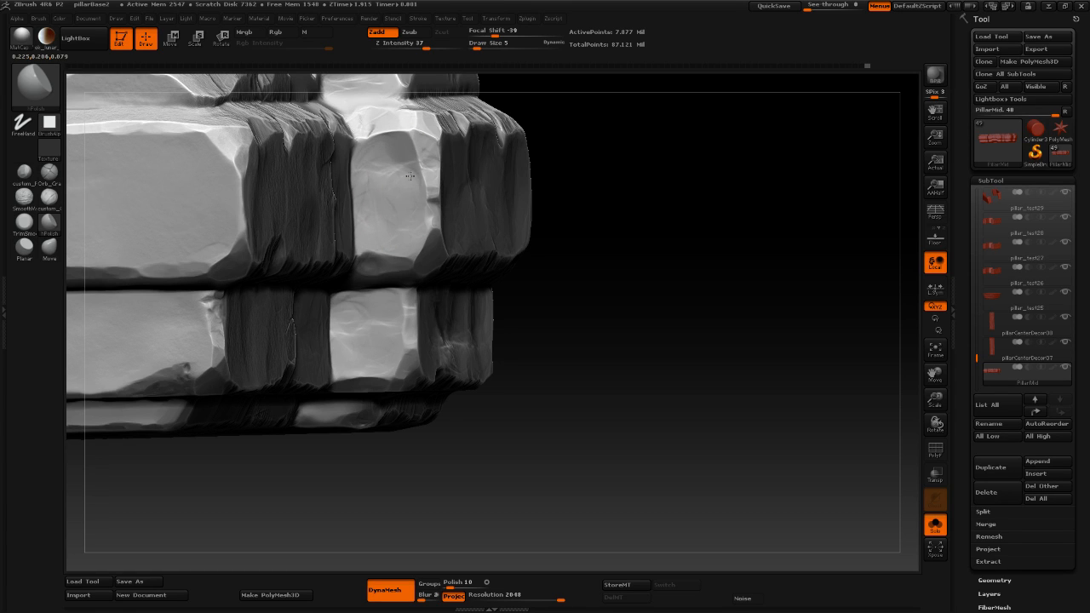
left_click_drag(698, 272, 651, 350)
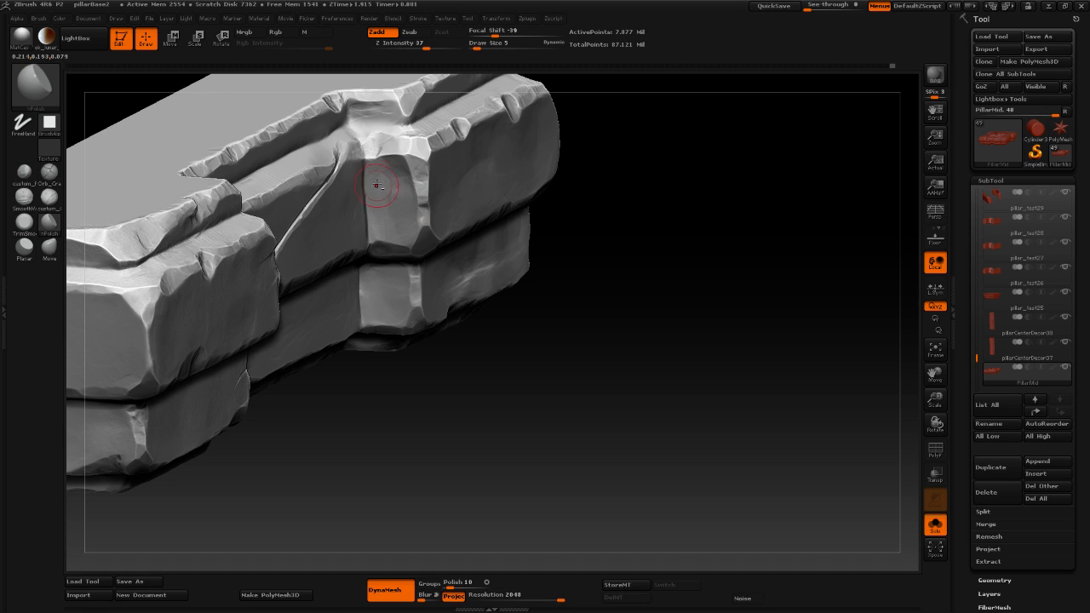
mouse_move(384, 176)
left_mouse_down()
mouse_move(396, 172)
mouse_move(381, 179)
left_mouse_up()
mouse_move(691, 360)
left_mouse_down()
mouse_move(667, 270)
mouse_move(646, 260)
mouse_move(655, 258)
mouse_move(633, 301)
mouse_move(646, 237)
mouse_move(602, 299)
mouse_move(589, 273)
mouse_move(554, 287)
mouse_move(597, 287)
mouse_move(584, 324)
mouse_move(588, 268)
mouse_move(580, 314)
mouse_move(572, 295)
mouse_move(584, 318)
mouse_move(562, 383)
left_mouse_up()
mouse_move(571, 321)
left_mouse_down()
mouse_move(586, 327)
mouse_move(593, 392)
mouse_move(559, 256)
left_mouse_up()
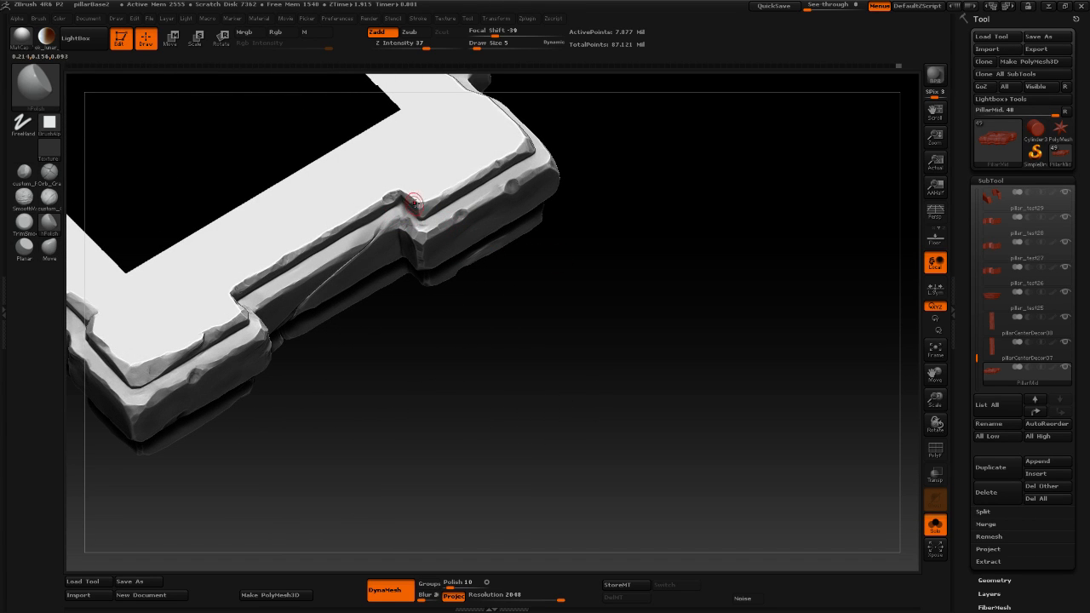
Carve rough strokes into the upper brick's front face above the diagonal crack with the custom_Clay brush.
mouse_move(497, 287)
left_mouse_down()
mouse_move(485, 383)
mouse_move(413, 395)
mouse_move(415, 377)
left_mouse_up()
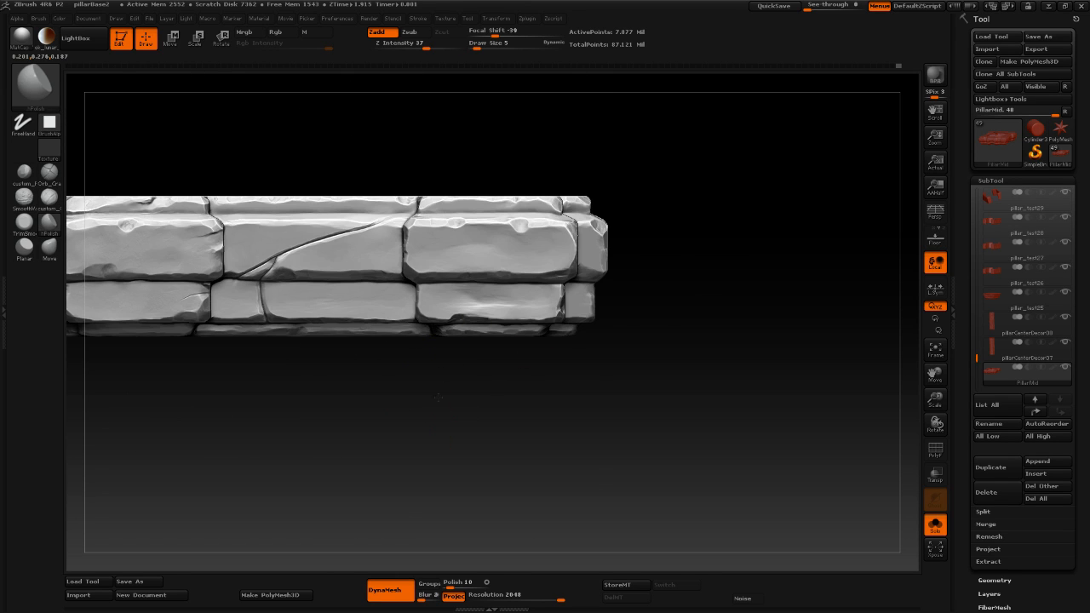
left_click_drag(332, 457, 475, 316, "alt")
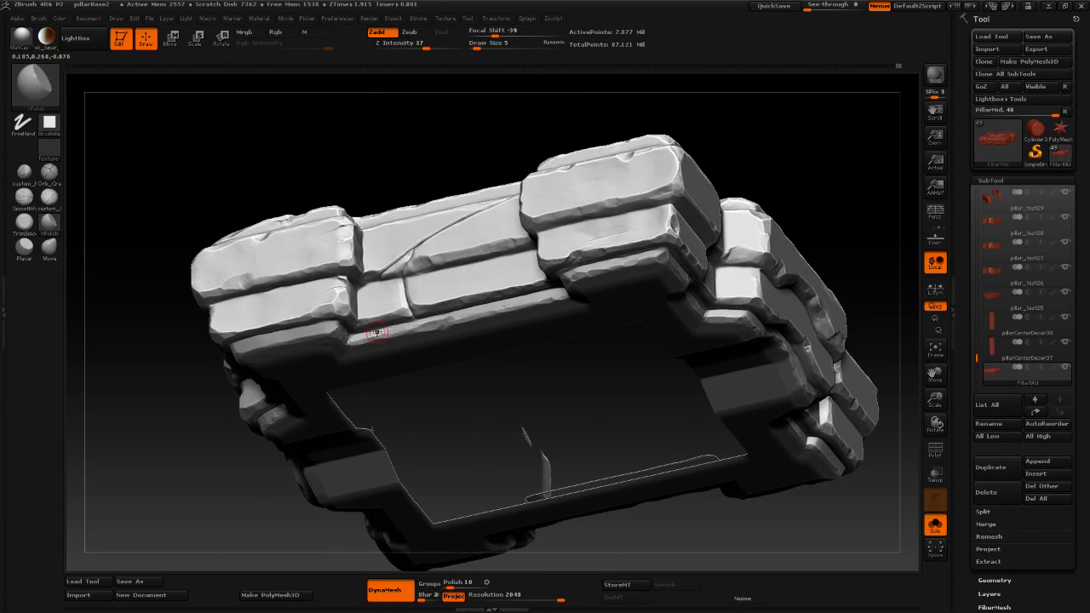
left_click_drag(160, 423, 557, 380)
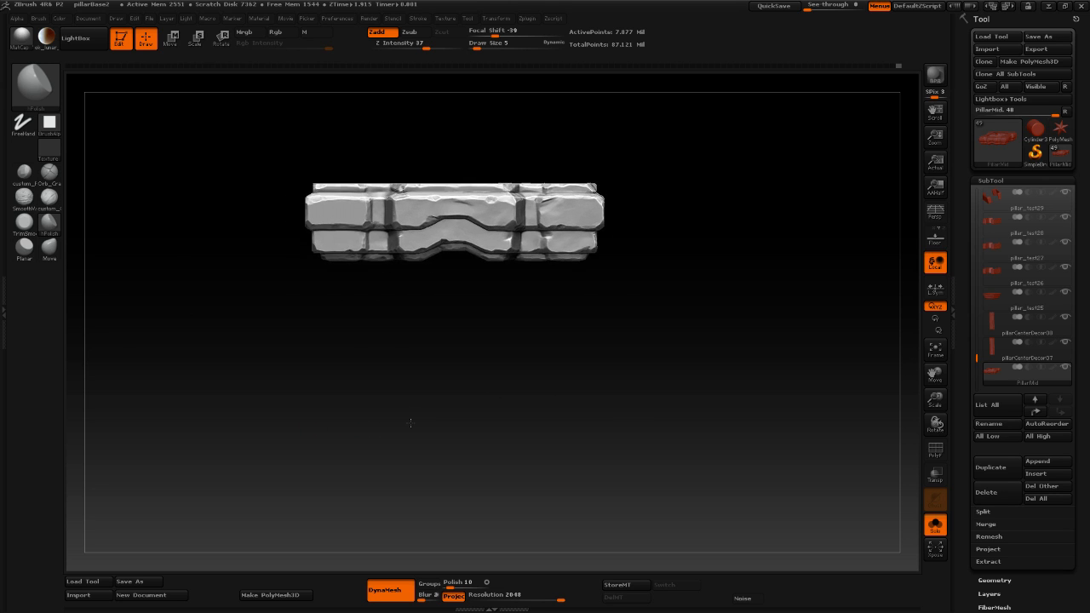
mouse_move(411, 422)
left_mouse_down("alt")
mouse_move(378, 405)
mouse_move(406, 418)
mouse_move(402, 428)
mouse_move(394, 409)
mouse_move(501, 433)
mouse_move(430, 432)
mouse_move(418, 418)
mouse_move(472, 409)
mouse_move(509, 358)
mouse_move(454, 451)
mouse_move(460, 441)
left_mouse_up("alt")
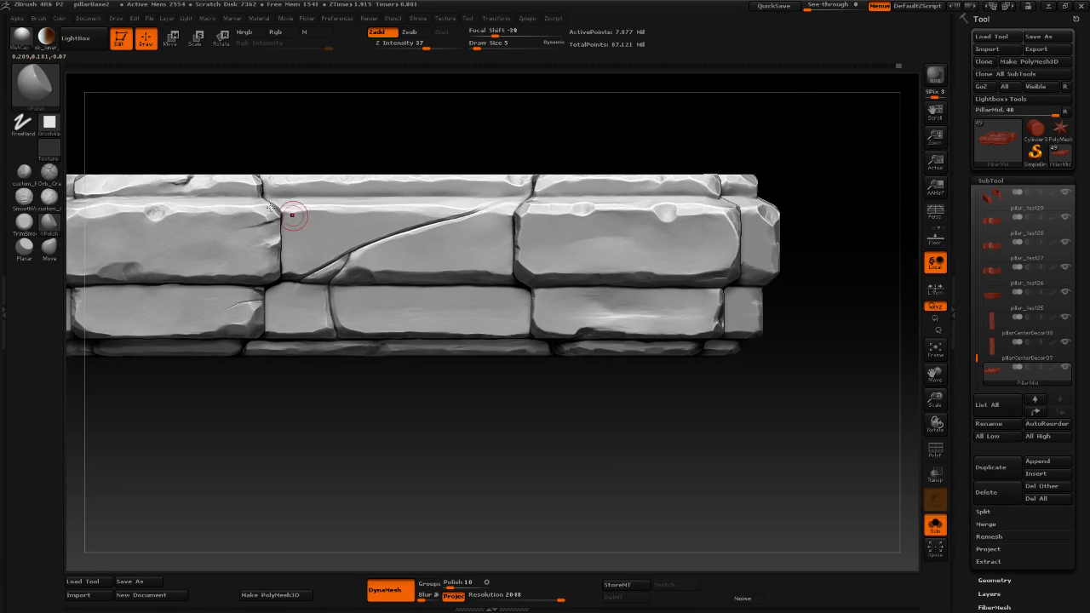
left_click(50, 196)
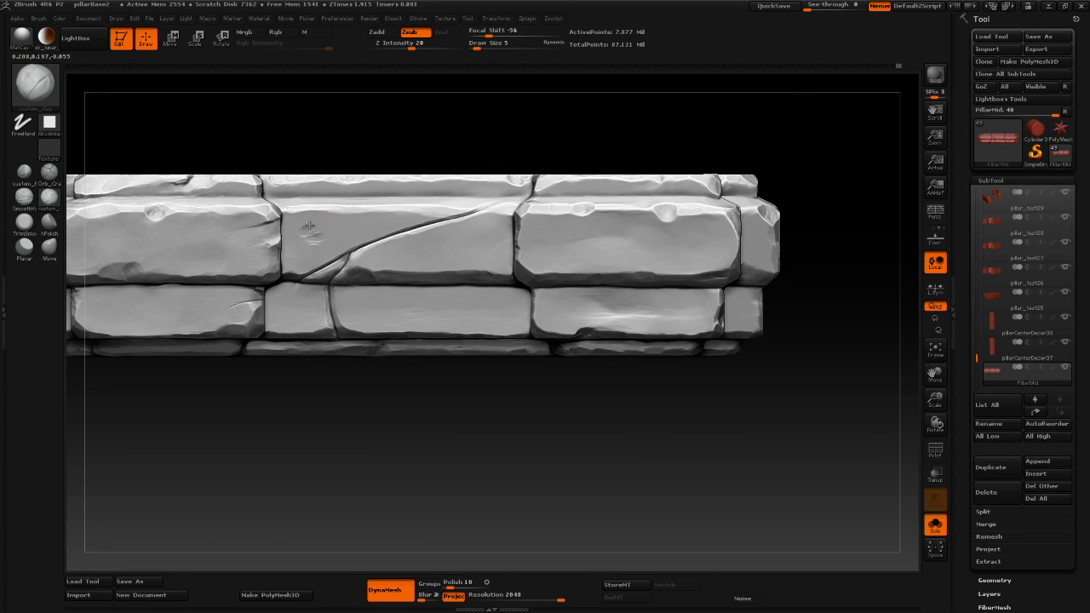
left_click_drag(313, 226, 299, 249)
left_click_drag(360, 224, 372, 222)
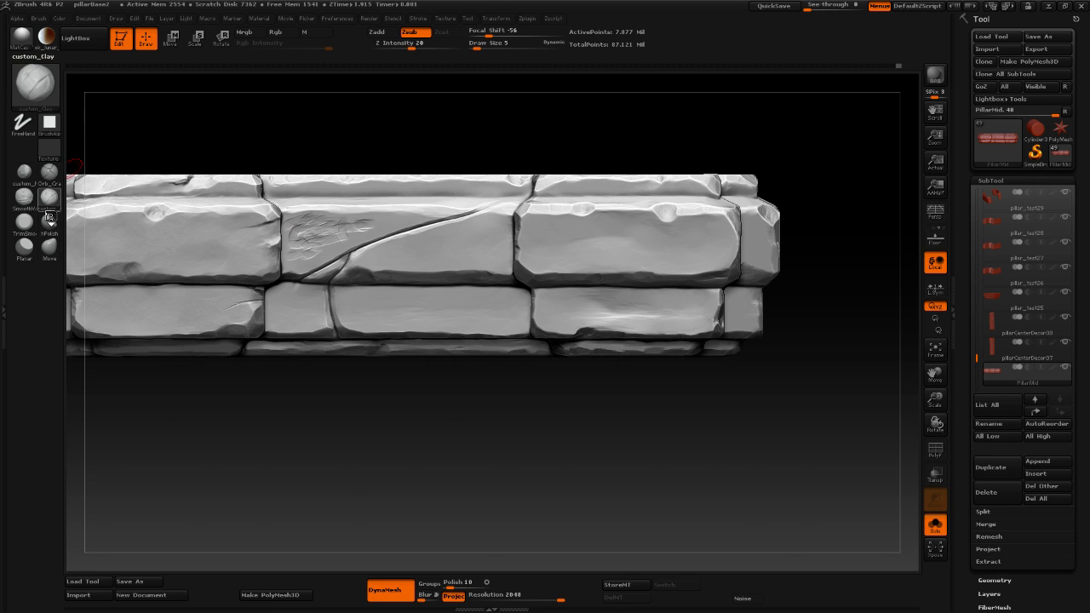
Flatten the carved marks above the diagonal crack with the hPolish brush at draw size 8.
left_click(49, 196)
left_click(49, 222)
key("space")
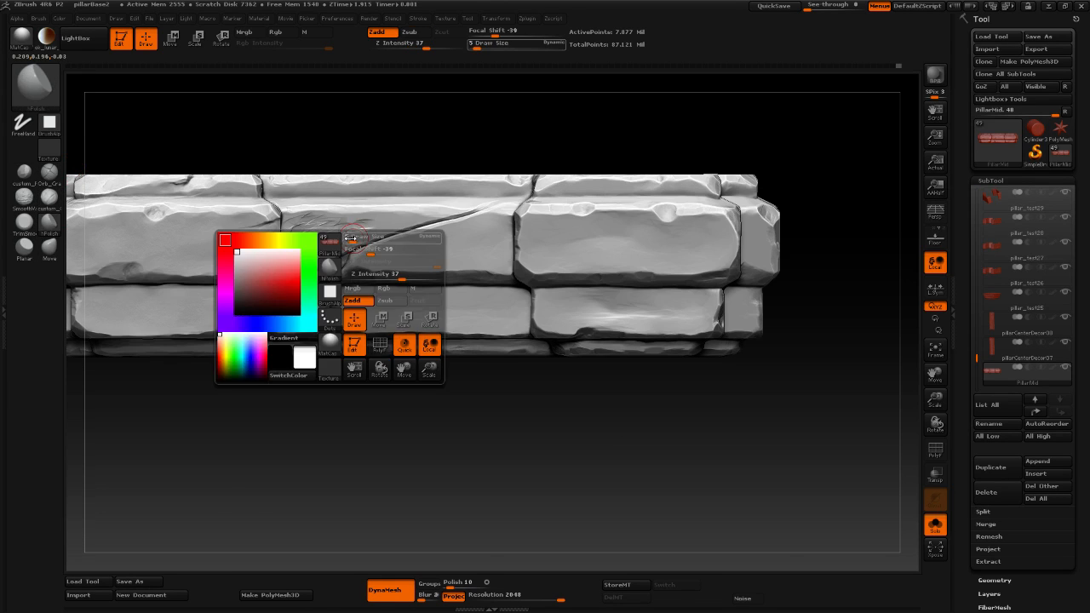
left_click_drag(339, 230, 303, 222)
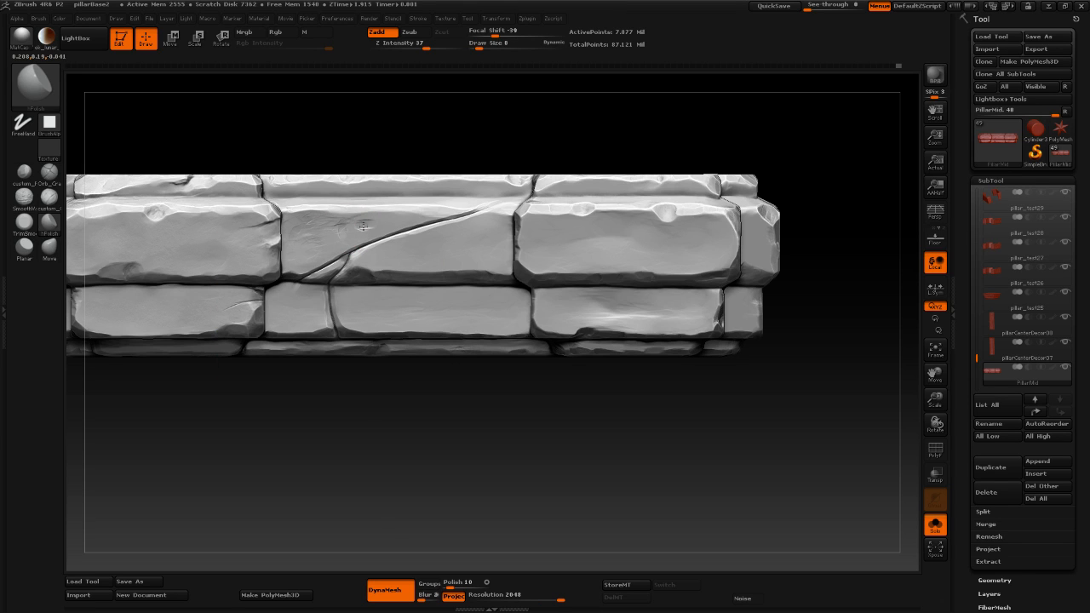
left_click_drag(305, 222, 316, 243)
mouse_move(307, 223)
left_mouse_down()
mouse_move(295, 243)
mouse_move(311, 240)
left_mouse_up()
left_click_drag(278, 440, 310, 506)
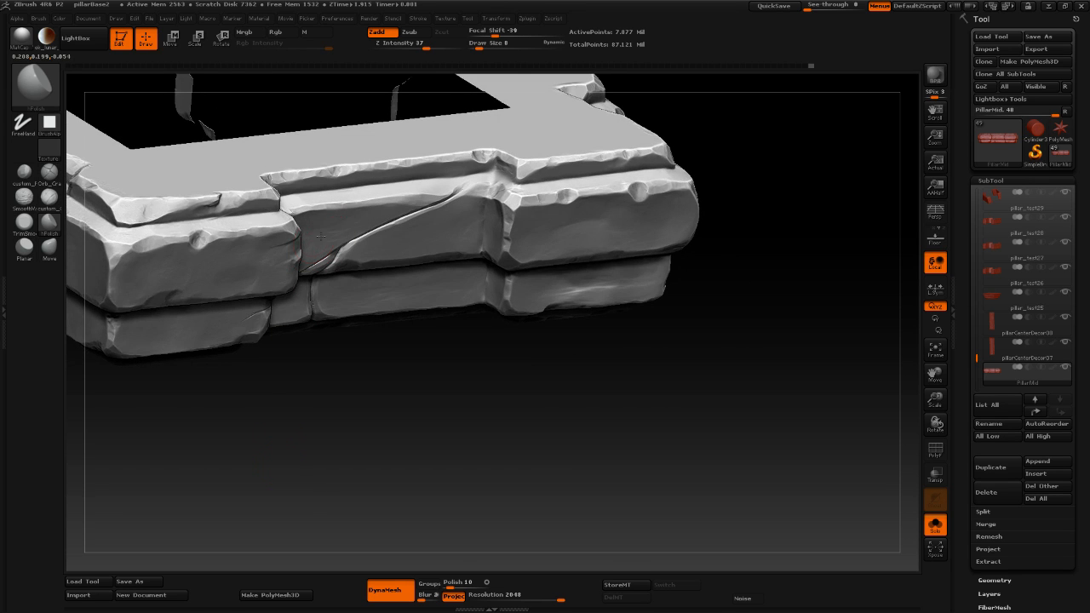
left_click_drag(361, 396, 295, 366)
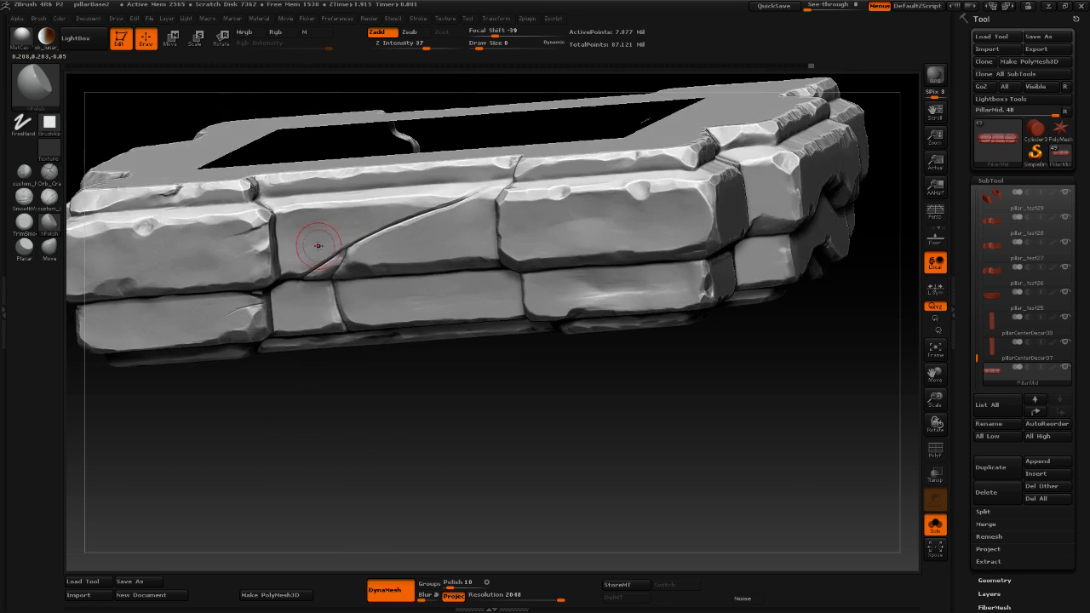
left_click_drag(318, 243, 300, 224)
left_click_drag(437, 446, 500, 440)
Carve rough strokes into the upper and lower bricks at the left end of the arched side with custom_Clay.
mouse_move(512, 483)
left_mouse_down("alt")
mouse_move(439, 342)
mouse_move(437, 429)
mouse_move(426, 358)
mouse_move(368, 409)
mouse_move(397, 384)
mouse_move(358, 390)
mouse_move(363, 370)
mouse_move(418, 480)
mouse_move(309, 377)
mouse_move(266, 382)
mouse_move(127, 180)
mouse_move(105, 174)
left_mouse_up("alt")
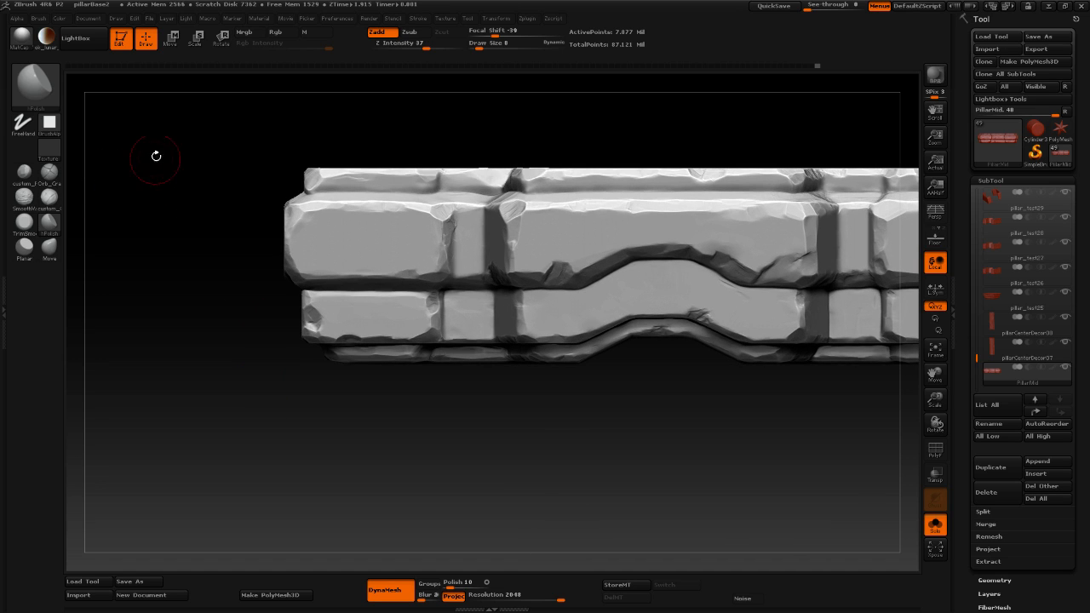
left_click(49, 196)
mouse_move(360, 236)
left_mouse_down()
mouse_move(304, 223)
mouse_move(303, 251)
mouse_move(422, 256)
mouse_move(426, 236)
mouse_move(329, 224)
left_mouse_up()
mouse_move(370, 312)
left_mouse_down()
mouse_move(334, 310)
mouse_move(333, 324)
mouse_move(408, 324)
mouse_move(352, 306)
left_mouse_up()
mouse_move(178, 354)
left_mouse_down()
mouse_move(169, 323)
mouse_move(192, 311)
left_mouse_up()
Flatten the carved marks on the lower left end brick of the arched side with hPolish at draw size 6.
left_click(50, 223)
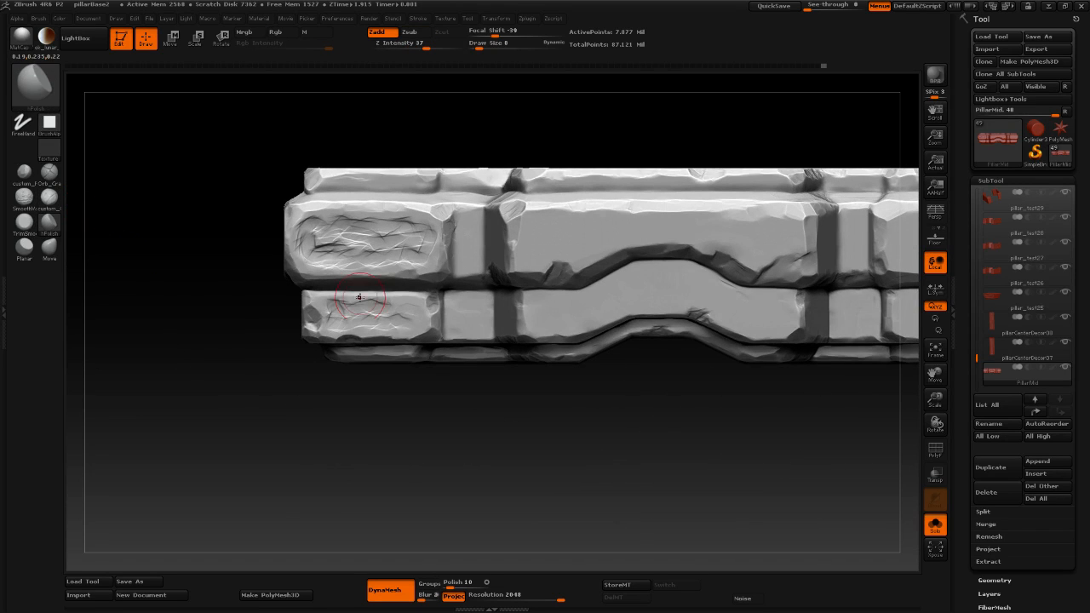
key("space")
left_click_drag(398, 315, 395, 315)
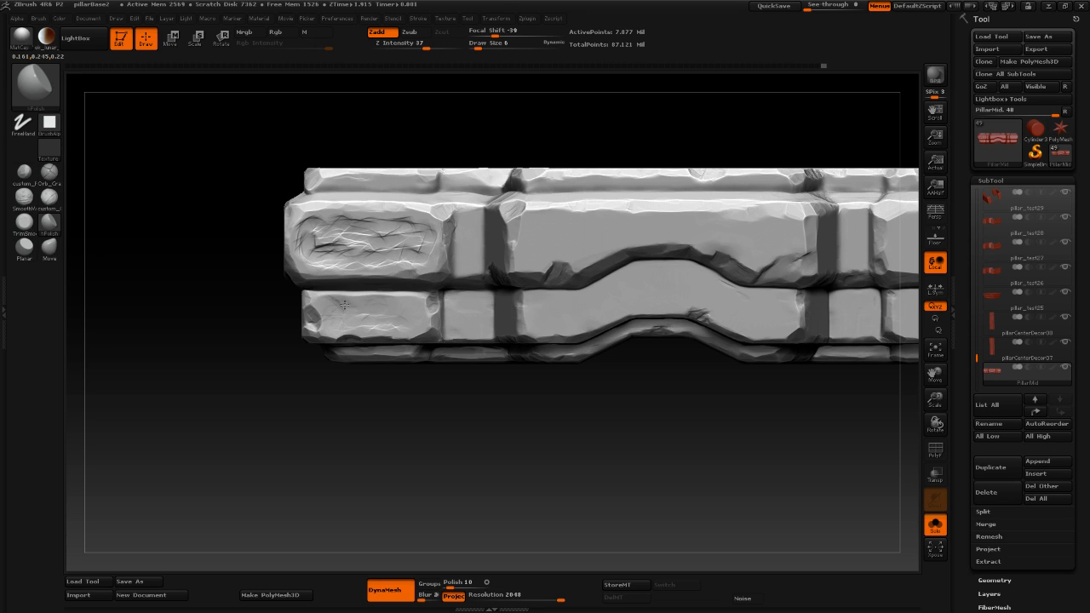
left_click_drag(339, 323, 328, 309)
left_click_drag(353, 305, 348, 311)
mouse_move(321, 467)
left_mouse_down()
mouse_move(329, 473)
mouse_move(333, 421)
mouse_move(344, 469)
mouse_move(329, 477)
mouse_move(332, 435)
mouse_move(326, 450)
mouse_move(287, 397)
mouse_move(282, 433)
left_mouse_up()
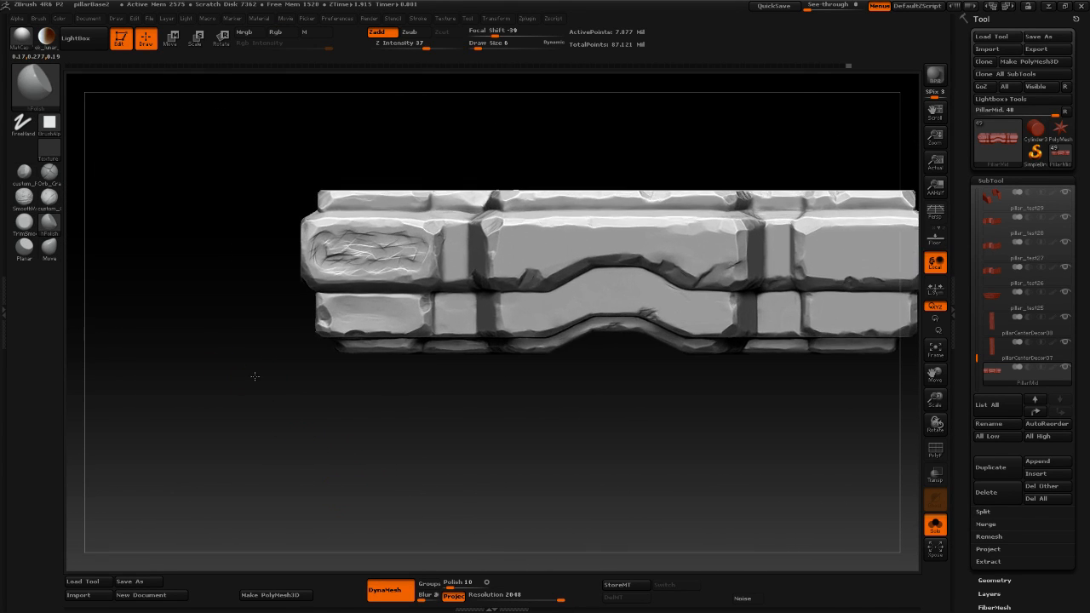
Flatten the carved marks across the upper left end brick of the arched side with the hPolish brush.
left_click_drag(253, 378, 209, 411, "alt")
left_click_drag(334, 269, 321, 266)
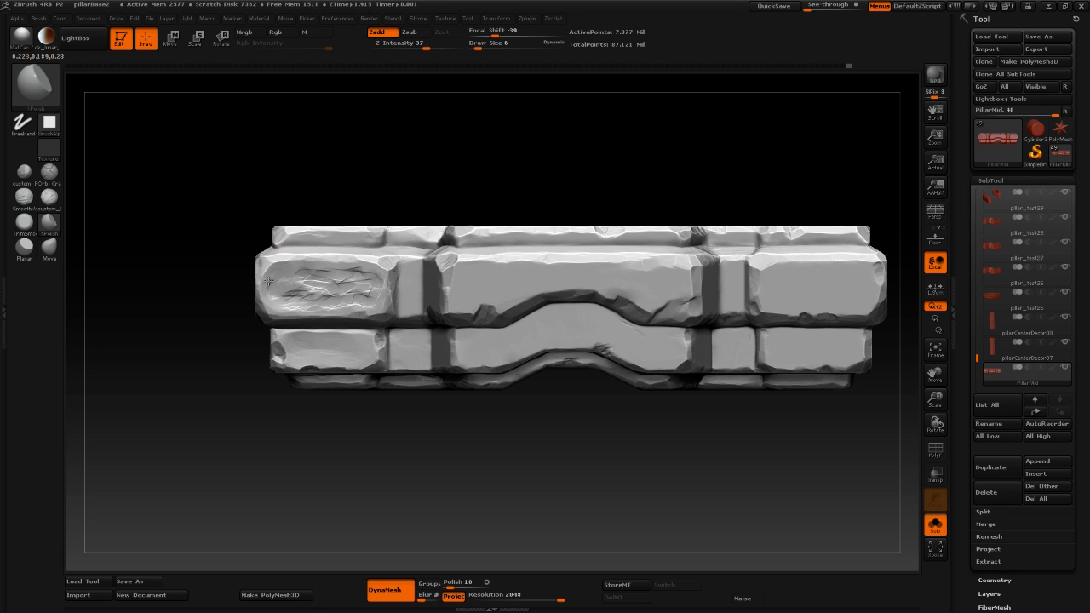
left_click_drag(269, 281, 297, 288)
mouse_move(295, 267)
left_mouse_down()
mouse_move(271, 275)
mouse_move(345, 286)
left_mouse_up()
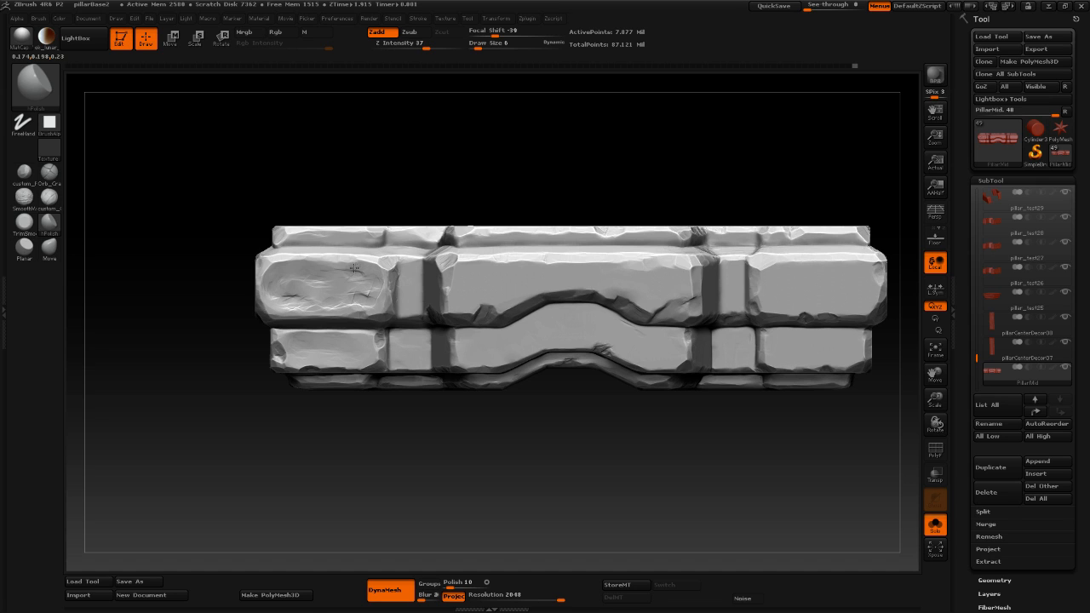
mouse_move(345, 272)
left_mouse_down()
mouse_move(363, 276)
mouse_move(345, 266)
mouse_move(342, 303)
mouse_move(366, 304)
mouse_move(367, 294)
mouse_move(333, 309)
mouse_move(326, 291)
mouse_move(341, 309)
mouse_move(374, 293)
mouse_move(360, 289)
left_mouse_up()
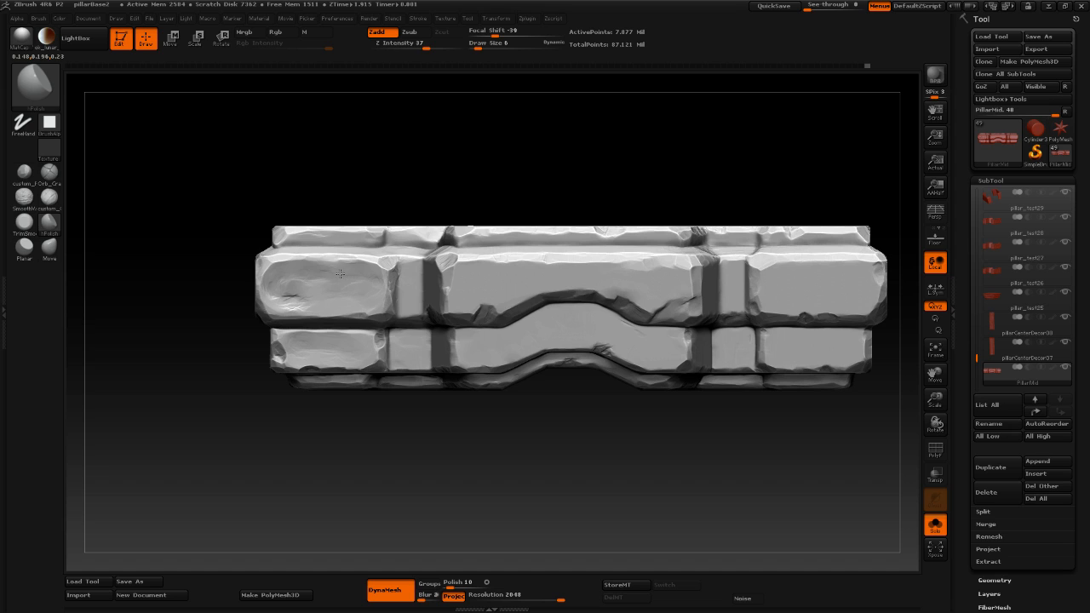
mouse_move(347, 266)
left_mouse_down()
mouse_move(290, 289)
mouse_move(298, 300)
mouse_move(281, 312)
mouse_move(272, 297)
mouse_move(285, 280)
mouse_move(304, 293)
mouse_move(290, 306)
mouse_move(289, 286)
left_mouse_up()
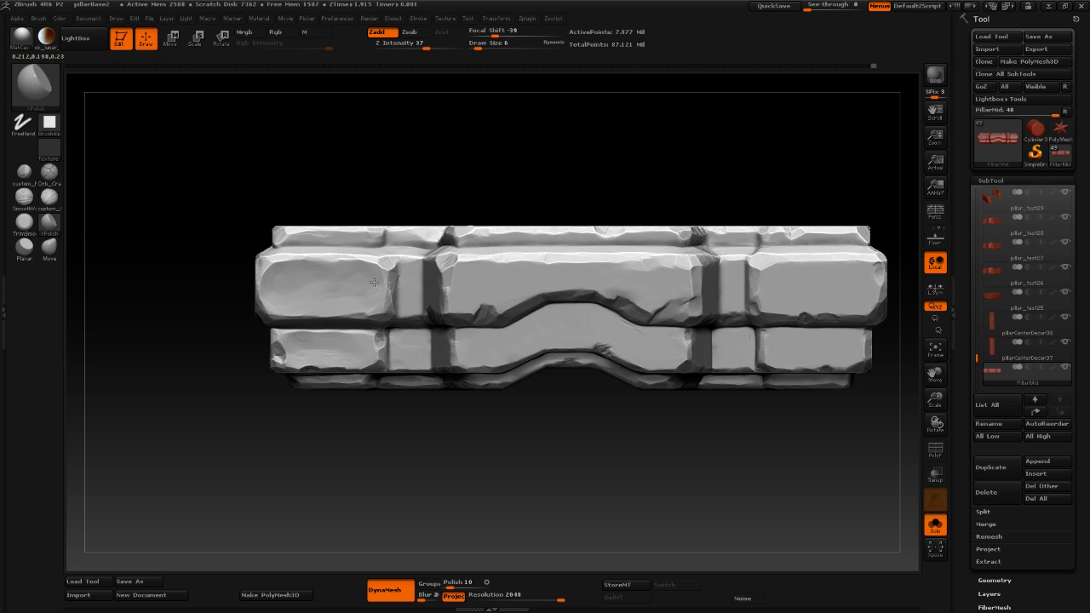
Examine the polished end bricks and the corner beside the arched side from several angles.
left_click_drag(367, 450, 458, 471)
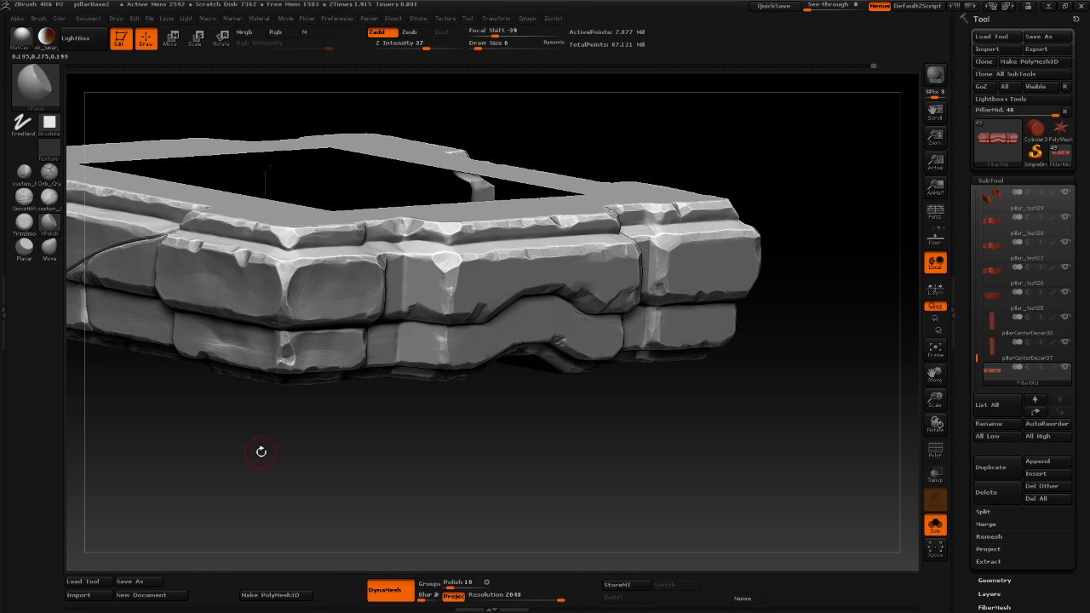
left_click_drag(261, 452, 261, 264)
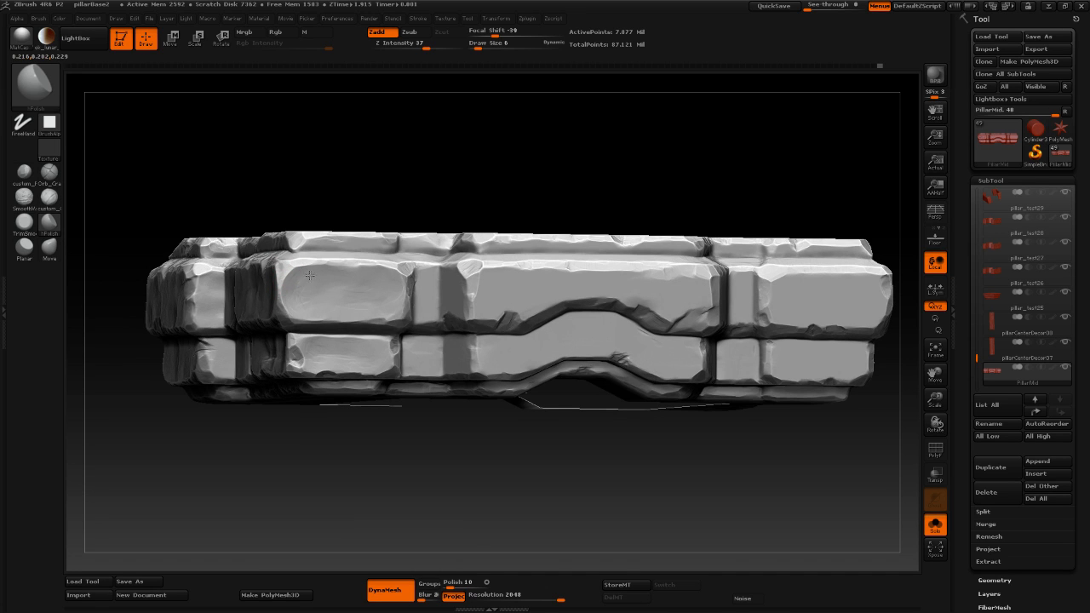
left_click_drag(381, 454, 362, 433)
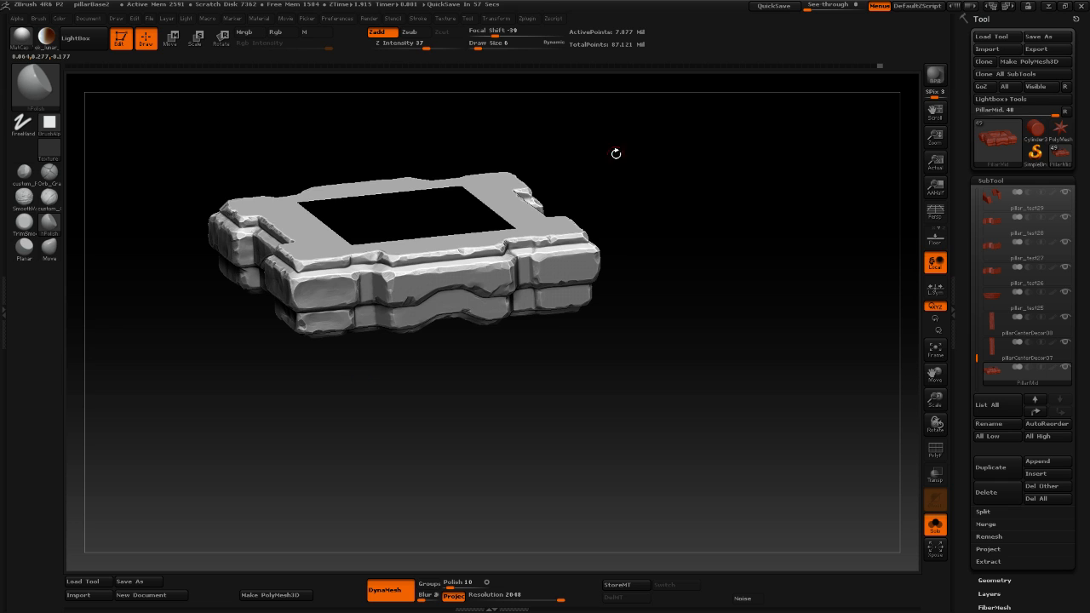
left_click_drag(404, 438, 388, 415, "shift")
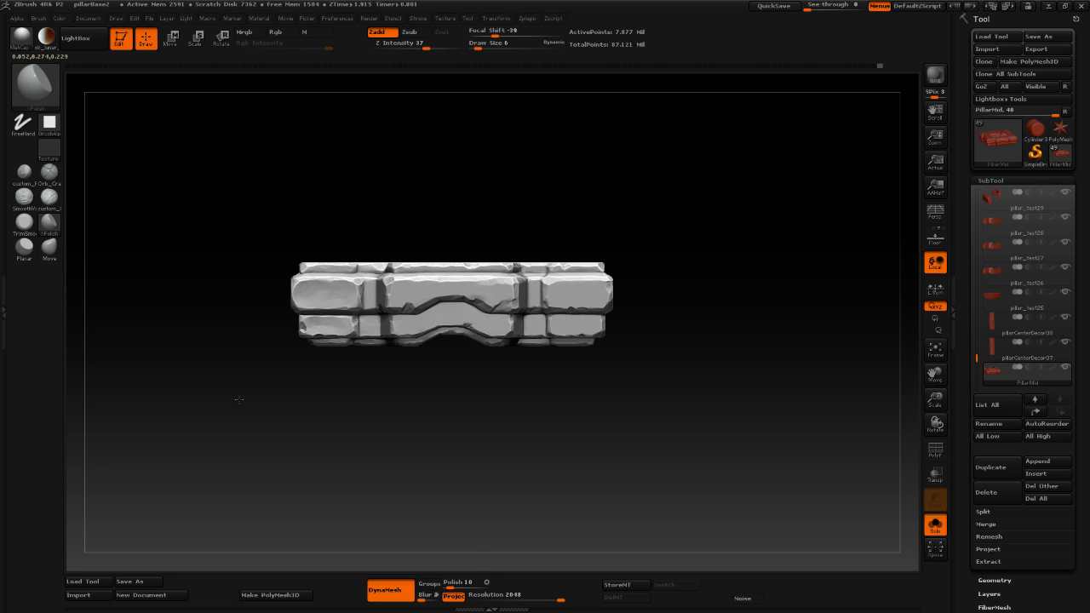
left_click_drag(240, 399, 271, 479, "alt")
left_click_drag(265, 343, 298, 362)
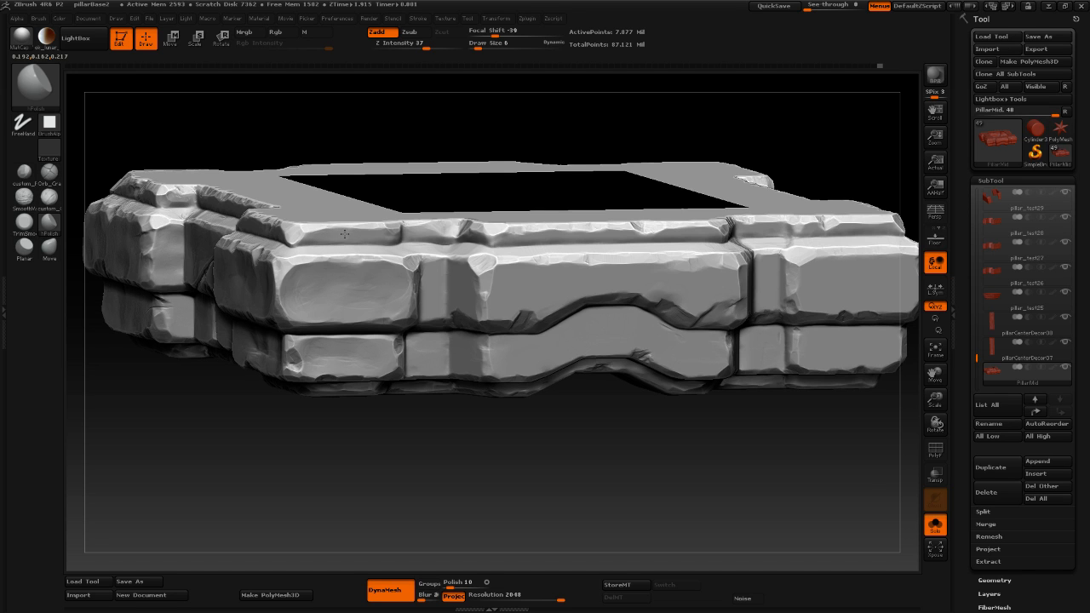
left_click_drag(167, 374, 246, 404)
left_click_drag(307, 480, 414, 274)
left_click_drag(503, 149, 455, 139)
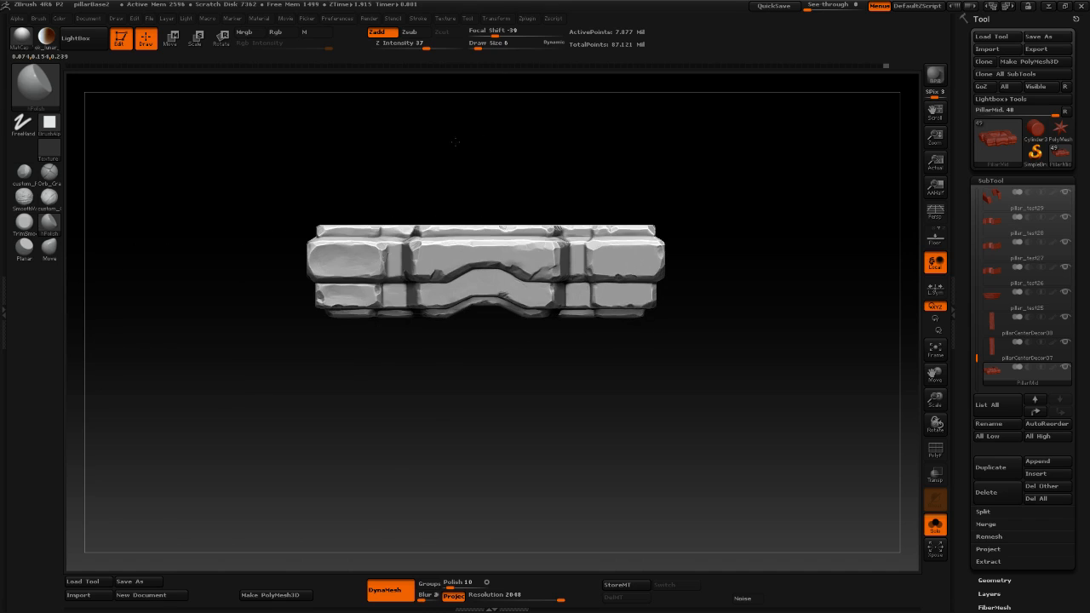
Carve rough strokes into the narrow recessed bricks left of the arch and their adjoining side faces with custom_Clay.
left_click_drag(207, 306, 214, 388, "alt")
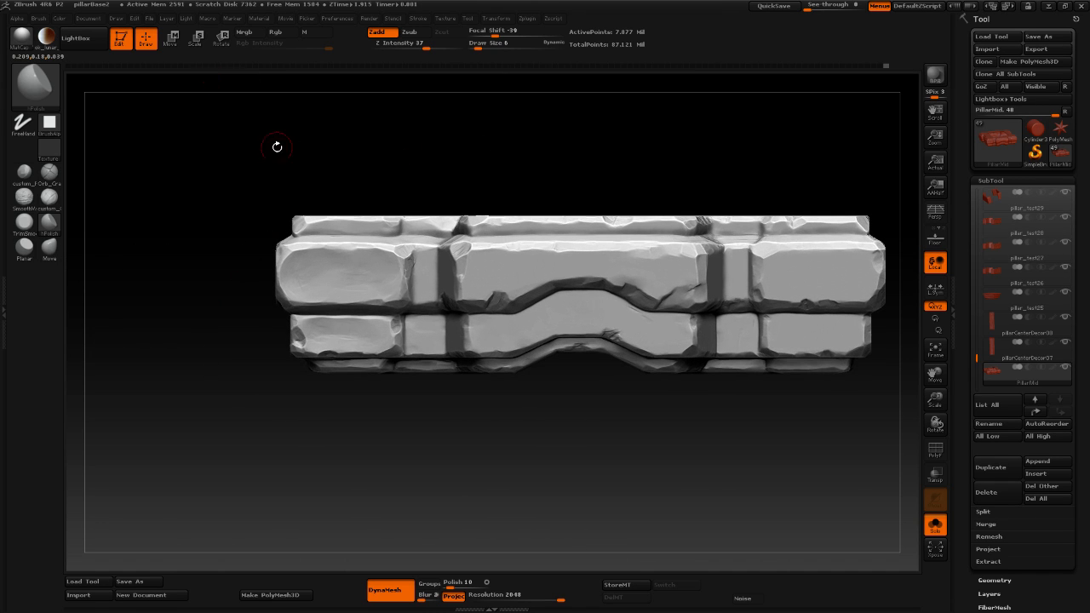
left_click(49, 196)
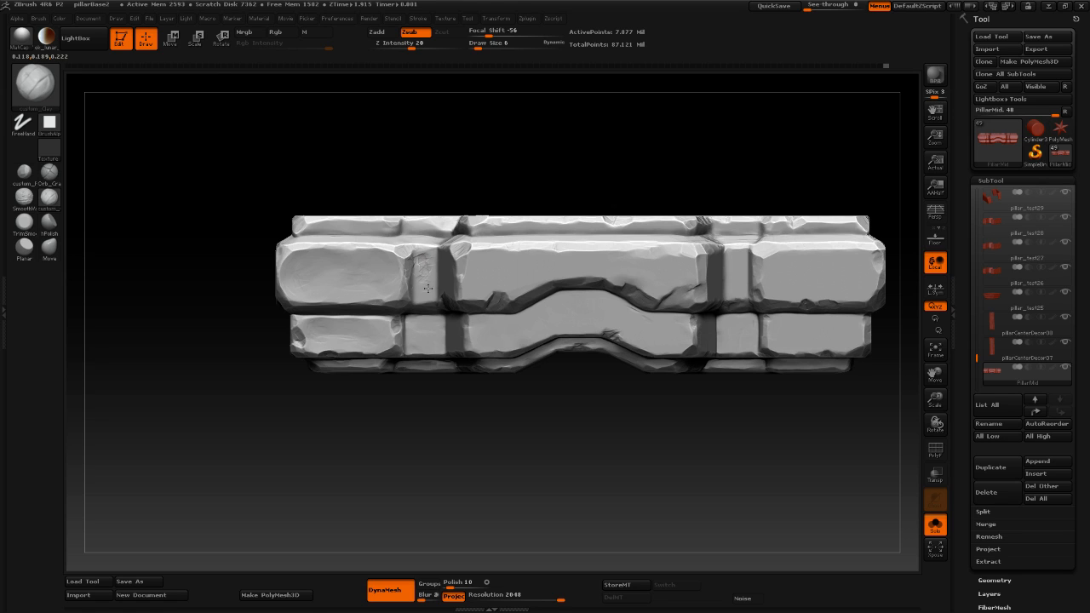
left_click_drag(425, 293, 430, 284)
mouse_move(413, 333)
left_mouse_down()
mouse_move(424, 321)
mouse_move(435, 339)
mouse_move(414, 344)
mouse_move(430, 348)
mouse_move(429, 333)
left_mouse_up()
mouse_move(480, 475)
left_mouse_down("alt")
mouse_move(401, 467)
mouse_move(413, 453)
mouse_move(456, 450)
left_mouse_up("alt")
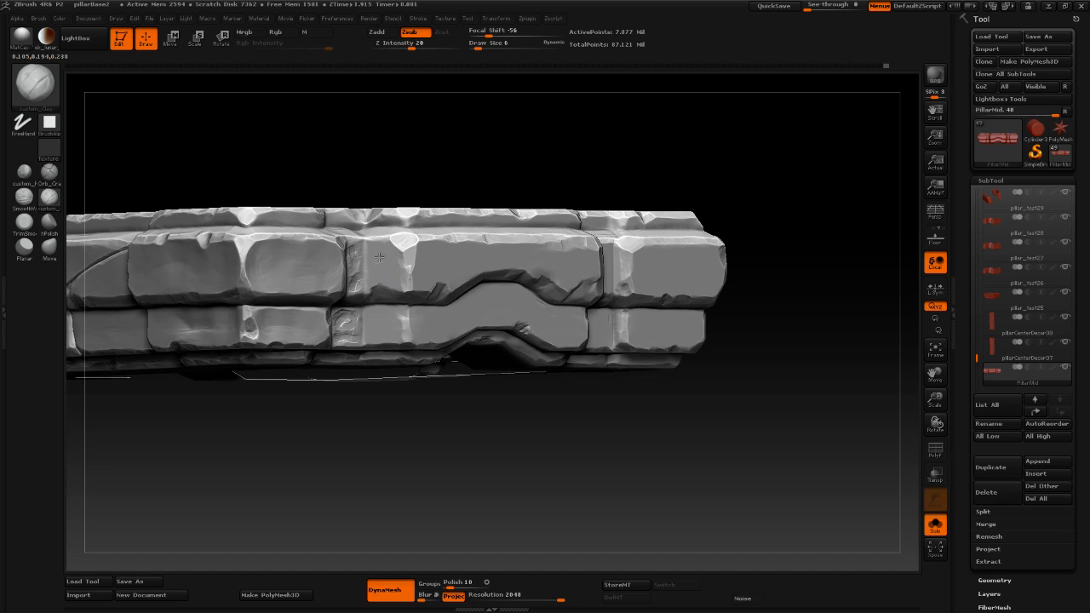
left_click_drag(382, 255, 377, 269)
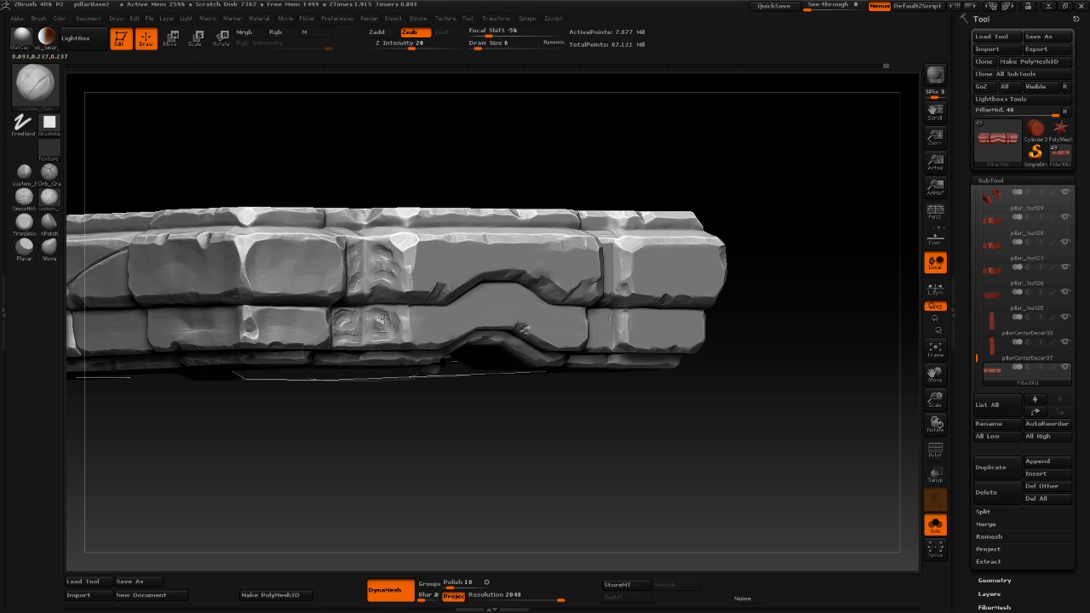
Carve rough strokes across the lower and upper arched middle bricks with the custom_Clay brush.
key("f")
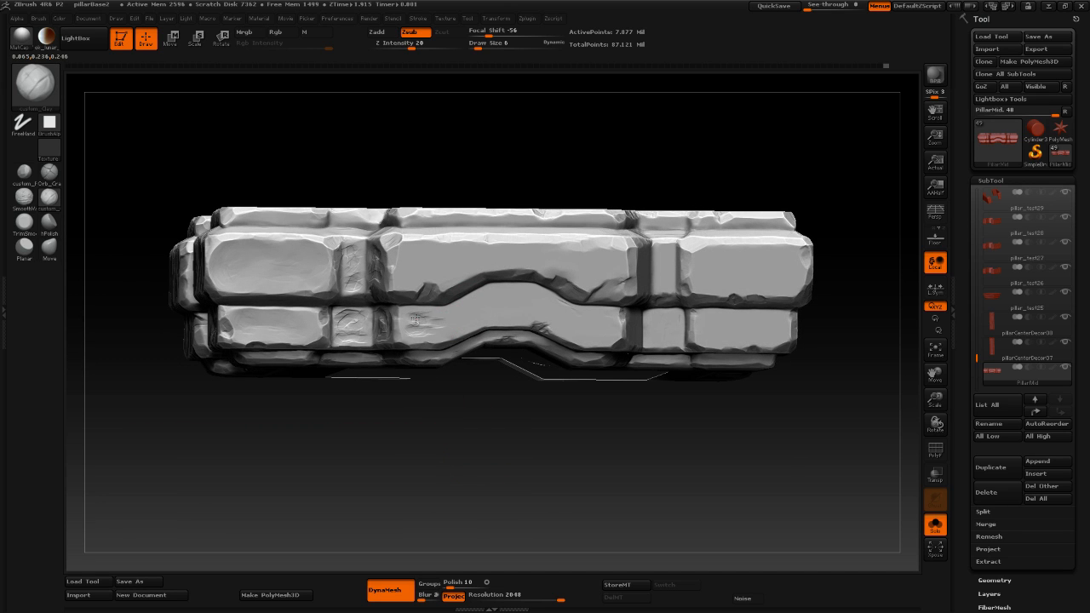
mouse_move(435, 315)
left_mouse_down()
mouse_move(426, 333)
mouse_move(411, 334)
mouse_move(466, 308)
mouse_move(444, 331)
mouse_move(475, 320)
mouse_move(494, 291)
mouse_move(460, 309)
mouse_move(477, 315)
mouse_move(421, 315)
mouse_move(409, 328)
left_mouse_up()
mouse_move(464, 426)
left_mouse_down()
mouse_move(442, 454)
mouse_move(451, 447)
left_mouse_up()
mouse_move(505, 309)
left_mouse_down()
mouse_move(511, 298)
mouse_move(546, 307)
mouse_move(545, 332)
mouse_move(483, 305)
mouse_move(443, 312)
mouse_move(507, 294)
mouse_move(477, 285)
mouse_move(444, 307)
mouse_move(477, 289)
mouse_move(357, 325)
left_mouse_up()
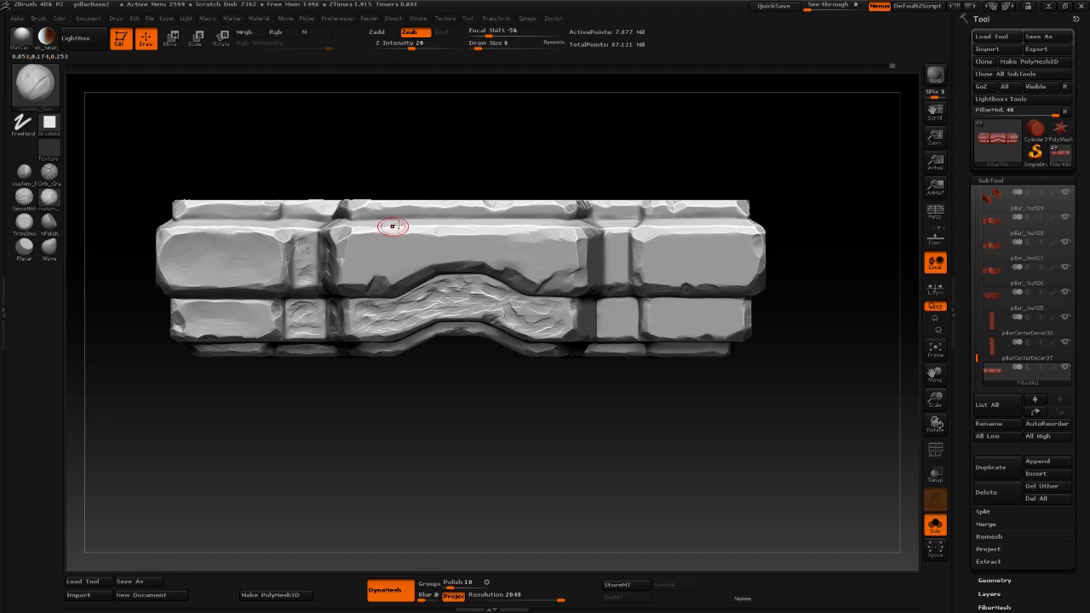
mouse_move(414, 248)
left_mouse_down()
mouse_move(396, 254)
mouse_move(403, 270)
mouse_move(359, 241)
mouse_move(349, 261)
mouse_move(378, 256)
mouse_move(385, 265)
mouse_move(375, 243)
mouse_move(356, 244)
mouse_move(410, 247)
mouse_move(388, 242)
mouse_move(571, 258)
mouse_move(539, 271)
mouse_move(413, 257)
mouse_move(455, 244)
left_mouse_up()
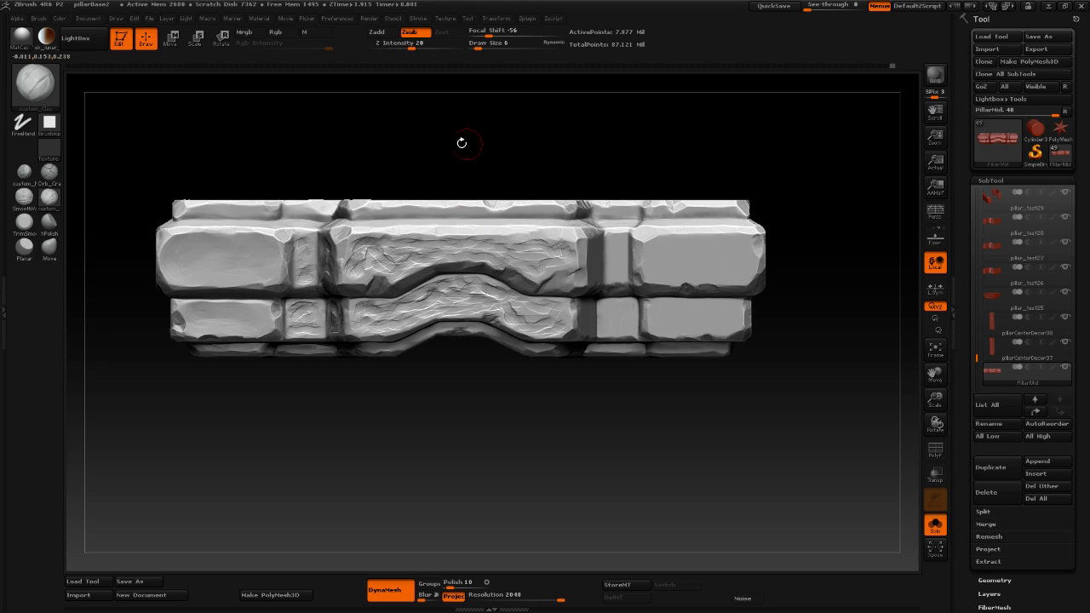
Carve rough strokes into the recessed bricks and side faces right of the arch and the upper right end brick.
mouse_move(820, 433)
left_mouse_down("alt")
mouse_move(626, 414)
mouse_move(588, 428)
left_mouse_up("alt")
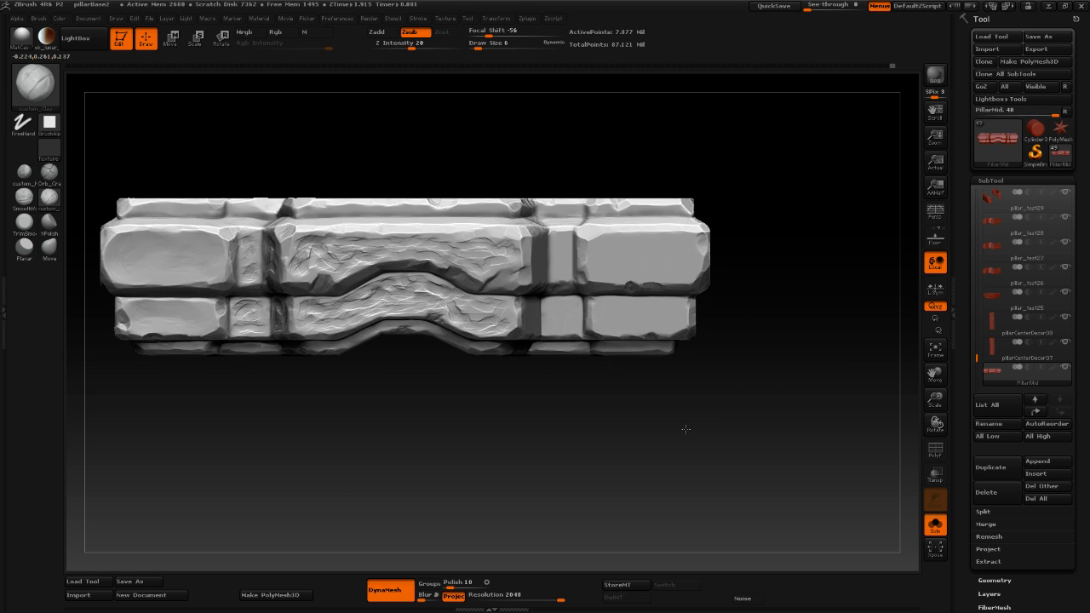
mouse_move(454, 237)
left_mouse_down()
mouse_move(460, 261)
mouse_move(445, 252)
mouse_move(461, 264)
left_mouse_up()
left_click_drag(460, 303, 444, 296)
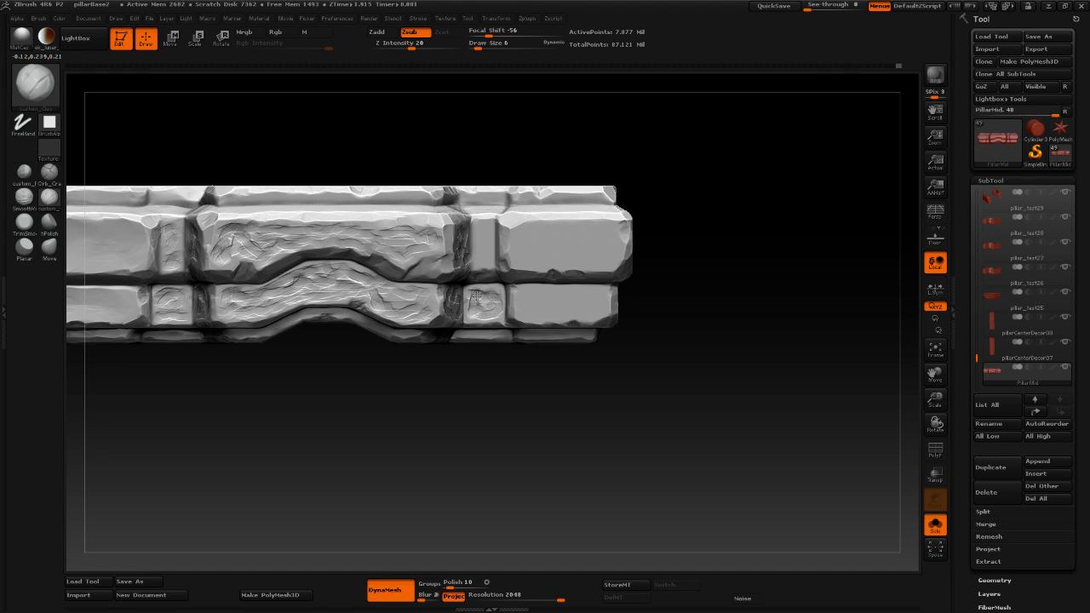
mouse_move(480, 242)
left_mouse_down()
mouse_move(483, 258)
mouse_move(482, 238)
mouse_move(479, 249)
left_mouse_up()
mouse_move(566, 242)
left_mouse_down()
mouse_move(528, 246)
mouse_move(523, 262)
mouse_move(612, 255)
mouse_move(592, 233)
mouse_move(535, 235)
mouse_move(542, 252)
mouse_move(600, 248)
mouse_move(569, 228)
mouse_move(525, 236)
left_mouse_up()
key("f")
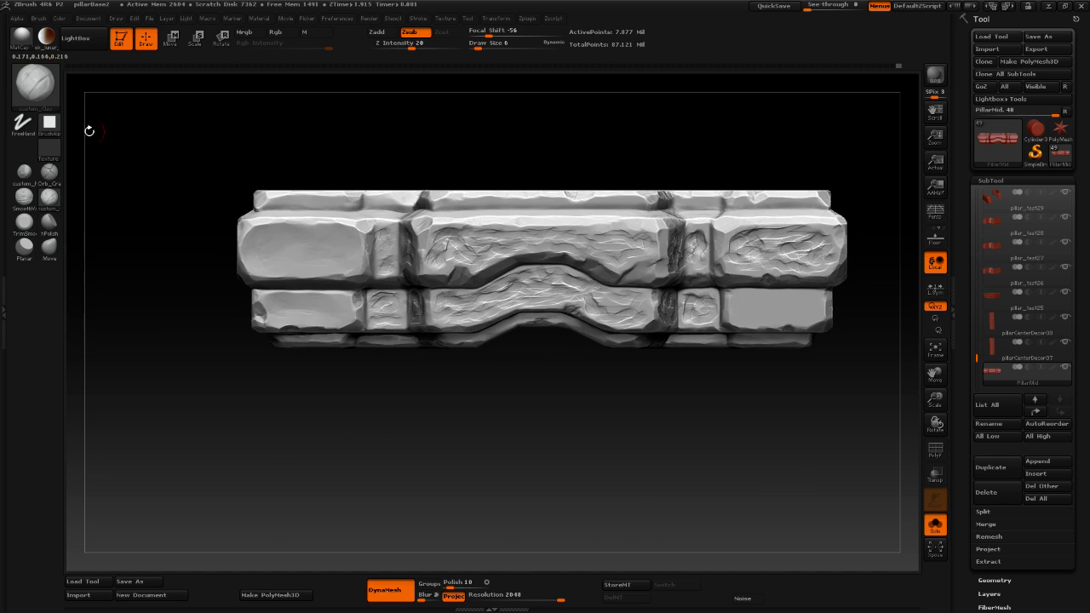
Flatten the rough strokes on the left half of the upper arched middle brick using hPolish, raising the draw size to 10.
left_click(50, 221)
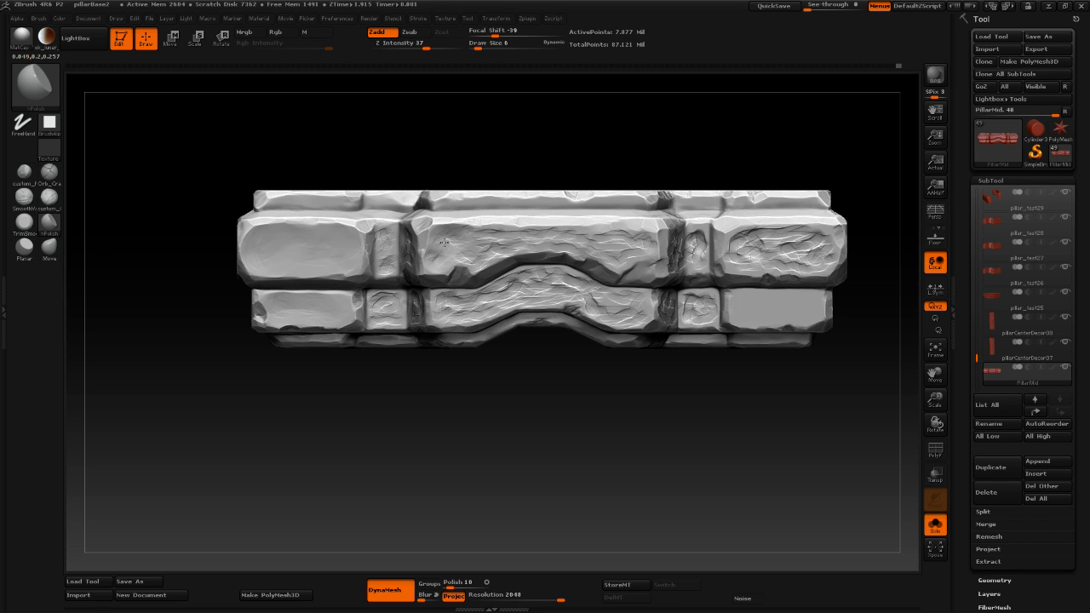
left_click_drag(429, 256, 431, 269)
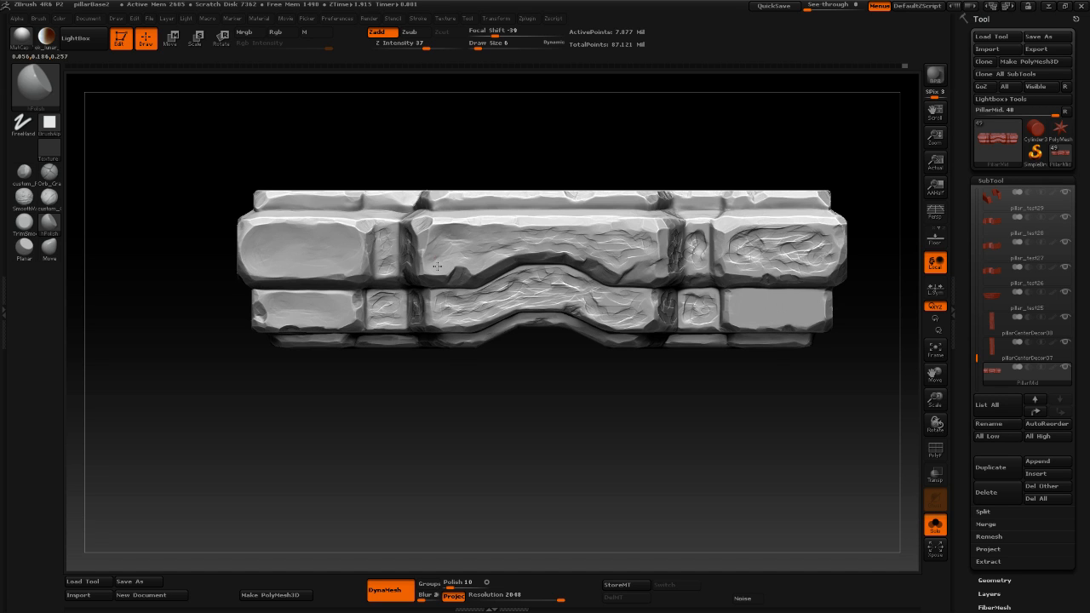
left_click_drag(392, 444, 350, 469, "alt")
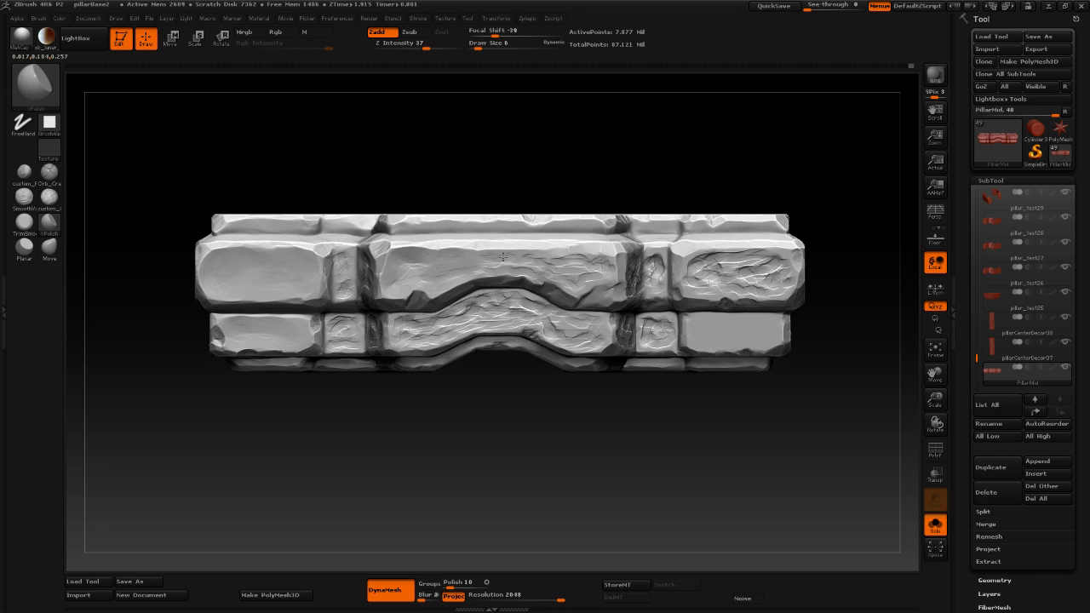
key("space")
left_click_drag(518, 258, 523, 258)
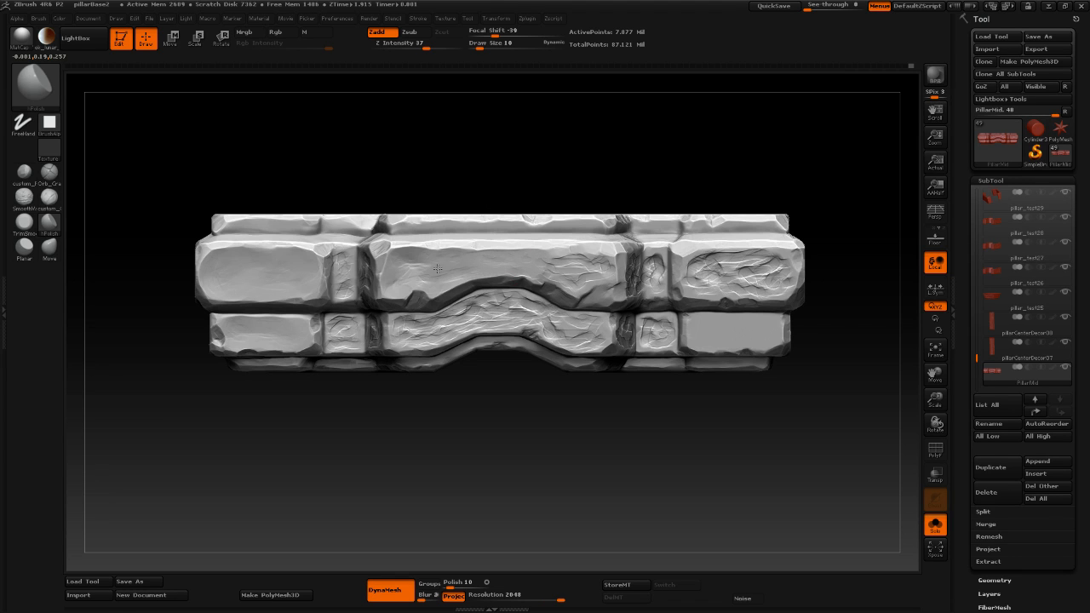
Flatten the right half of the upper arched middle brick with hPolish, reducing the draw size to 4.
left_click_drag(502, 375, 511, 406)
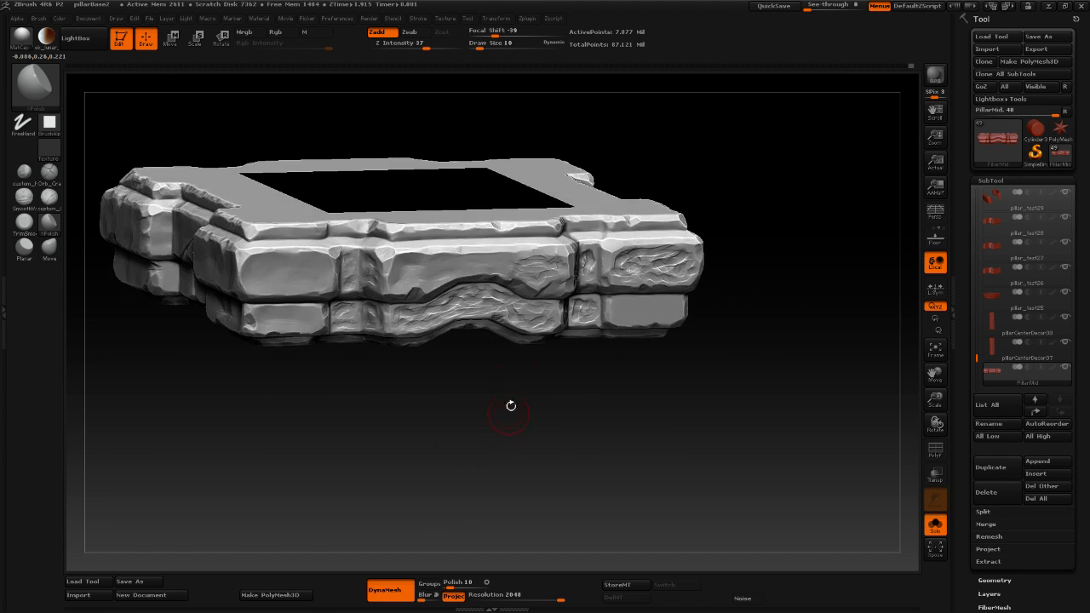
key("space")
left_click_drag(489, 264, 492, 278)
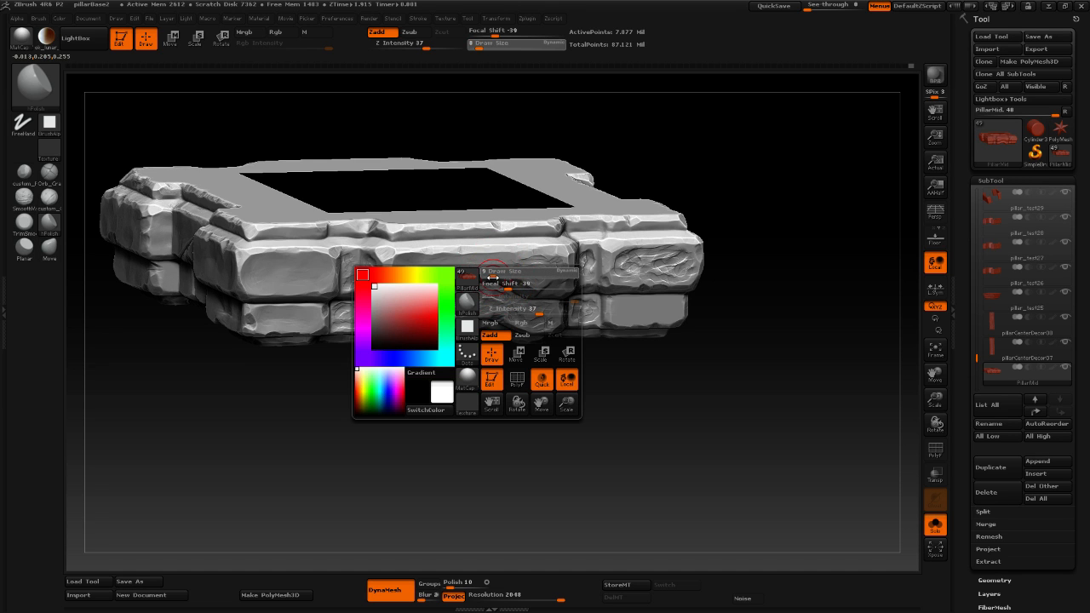
mouse_move(486, 426)
left_mouse_down()
mouse_move(475, 348)
mouse_move(492, 407)
mouse_move(431, 466)
mouse_move(437, 504)
left_mouse_up()
left_click_drag(535, 223, 525, 216)
key("space")
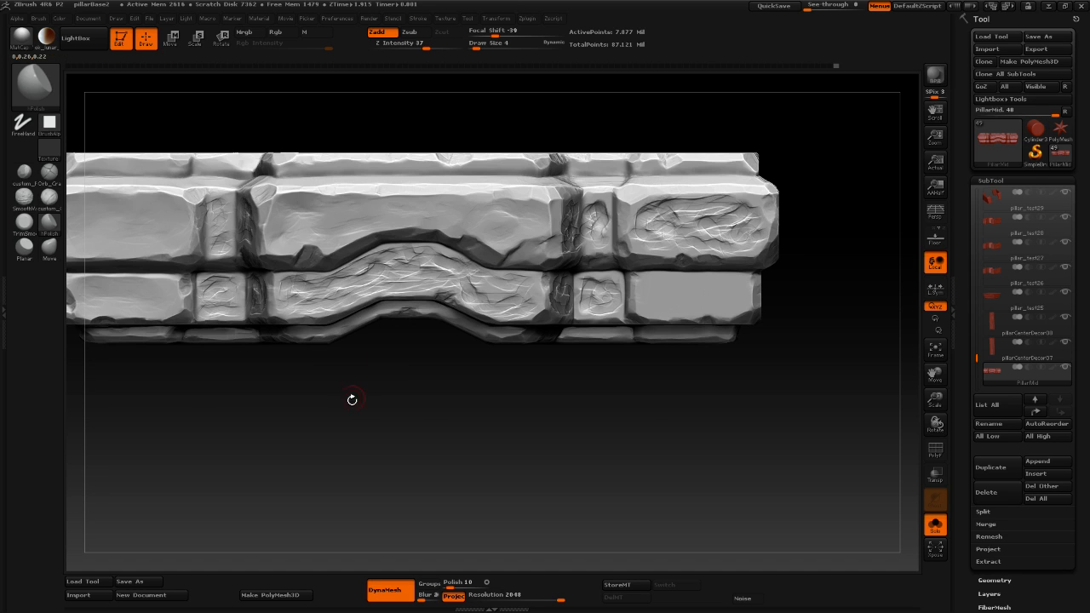
left_click_drag(352, 400, 409, 403, "alt")
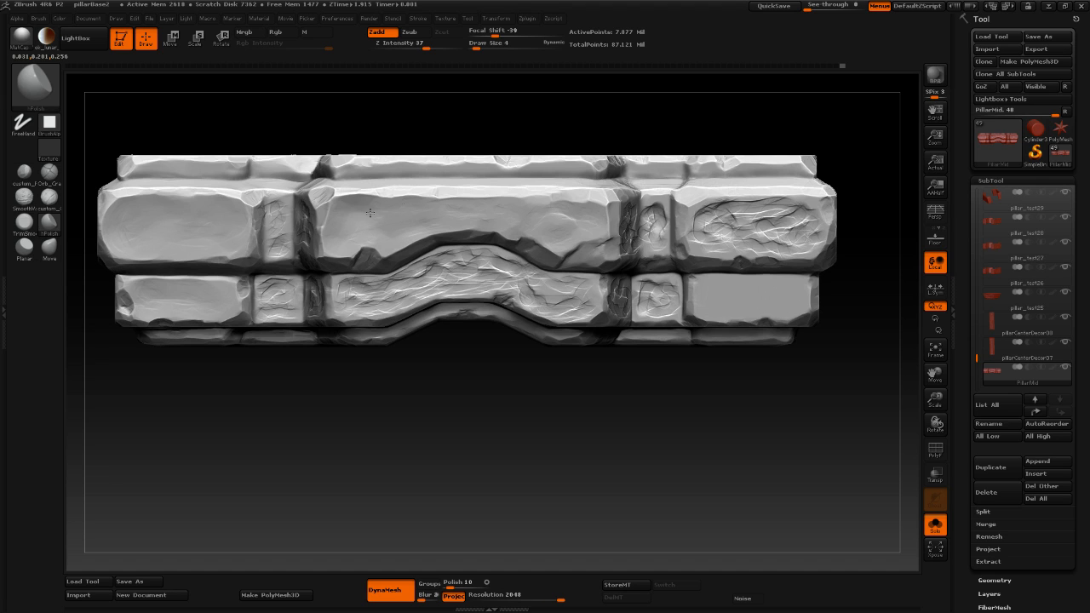
Even out the upper arched middle brick's face with hPolish at draw size 8 and check it from several angles.
key("space")
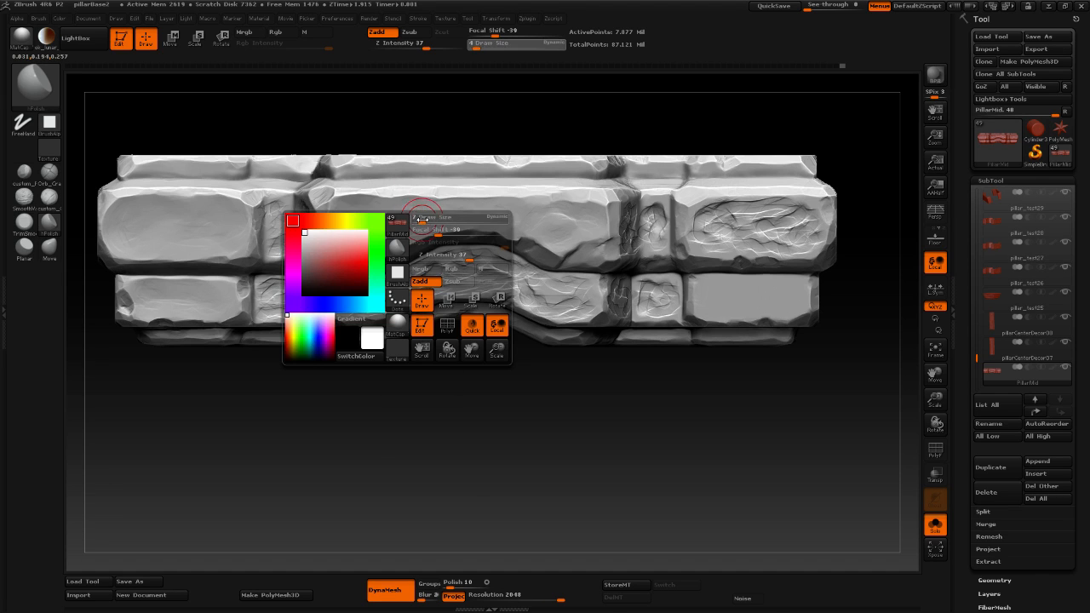
left_click_drag(422, 220, 424, 220)
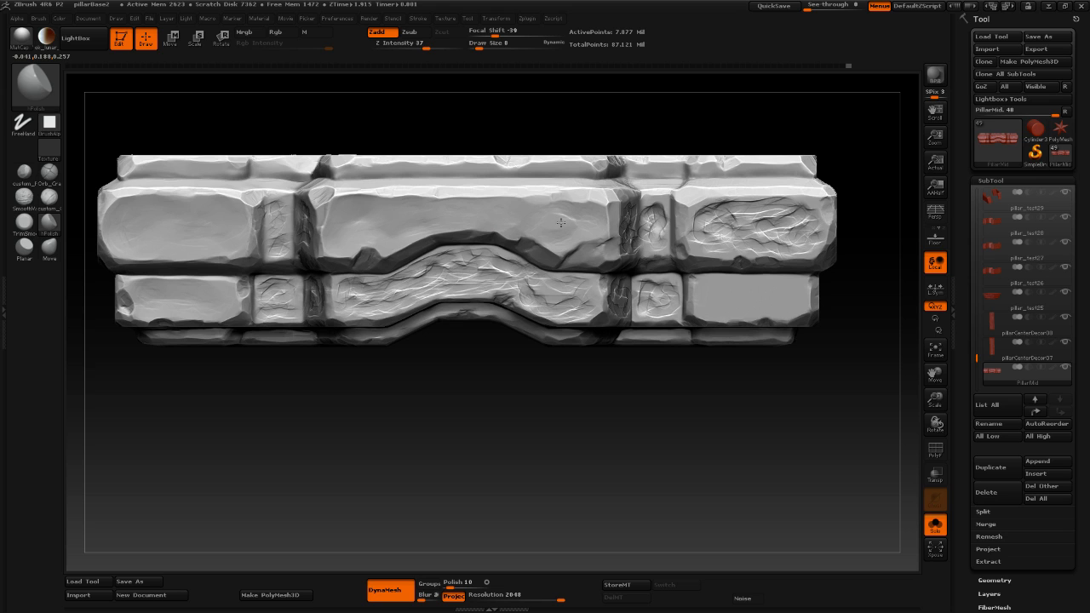
mouse_move(517, 458)
left_mouse_down()
mouse_move(486, 409)
mouse_move(523, 441)
left_mouse_up()
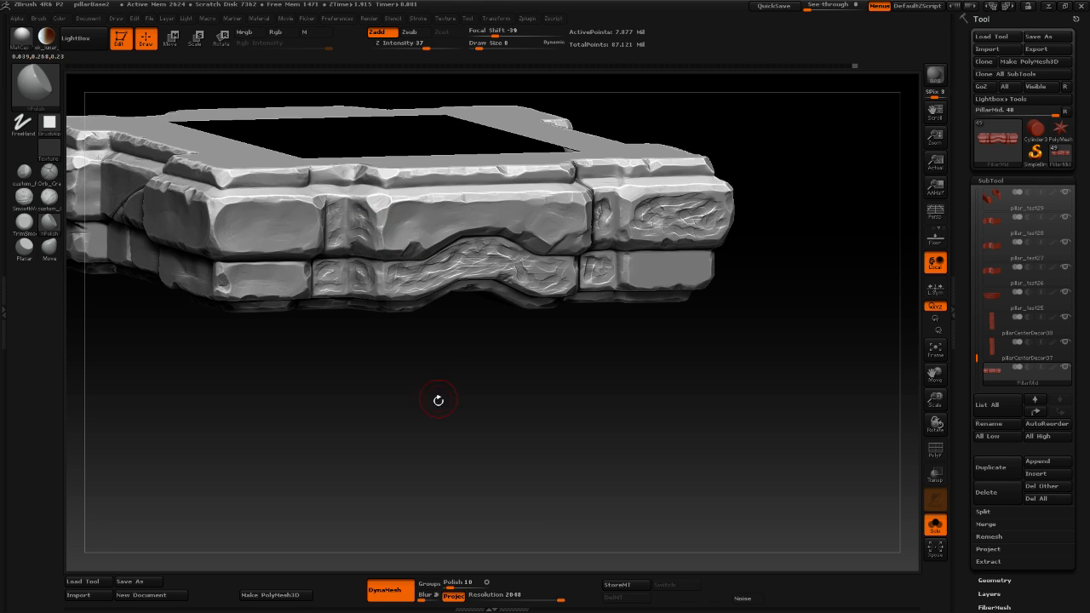
mouse_move(438, 397)
left_mouse_down()
mouse_move(426, 409)
mouse_move(409, 332)
left_mouse_up()
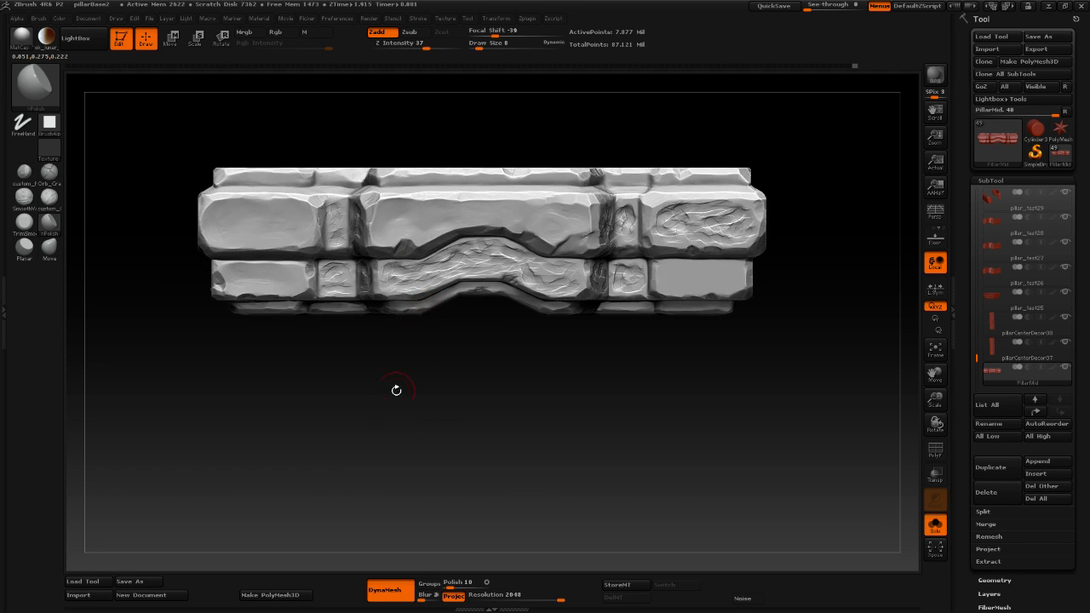
mouse_move(397, 389)
left_mouse_down()
mouse_move(409, 426)
mouse_move(388, 204)
left_mouse_up()
mouse_move(364, 370)
left_mouse_down()
mouse_move(367, 446)
mouse_move(398, 416)
mouse_move(392, 358)
left_mouse_up()
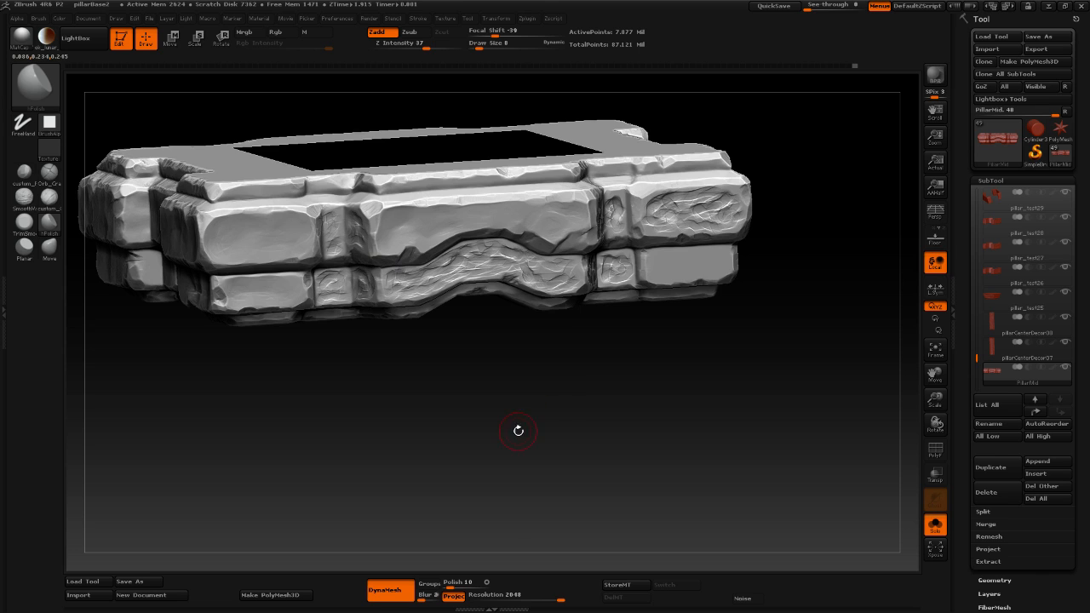
left_click_drag(518, 431, 511, 456, "shift")
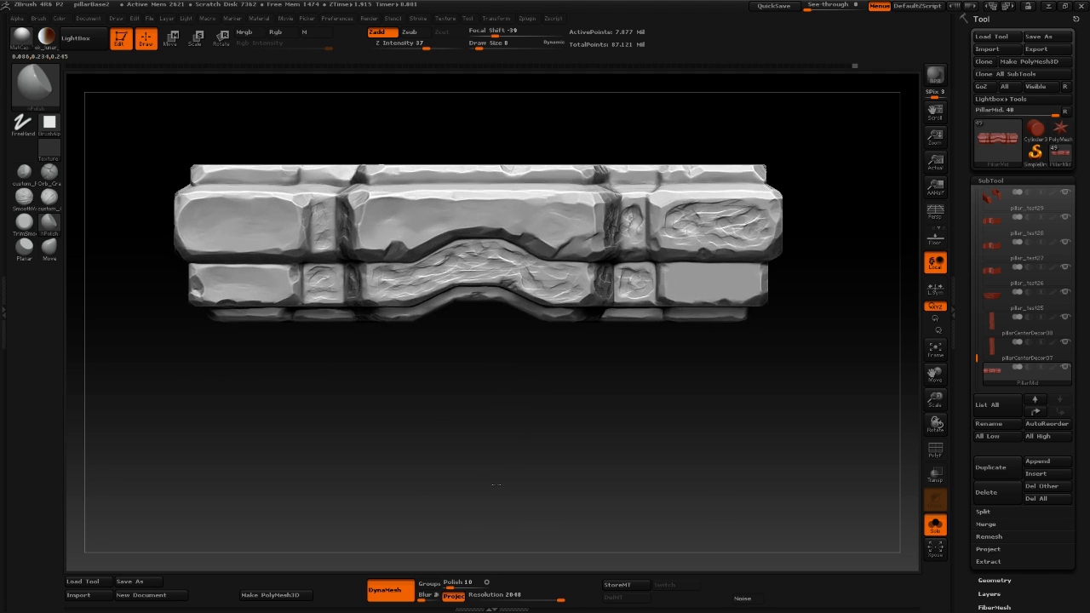
Flatten the rough strokes on the left side and crown of the lower arched middle brick with hPolish.
left_click_drag(463, 346, 465, 290, "alt")
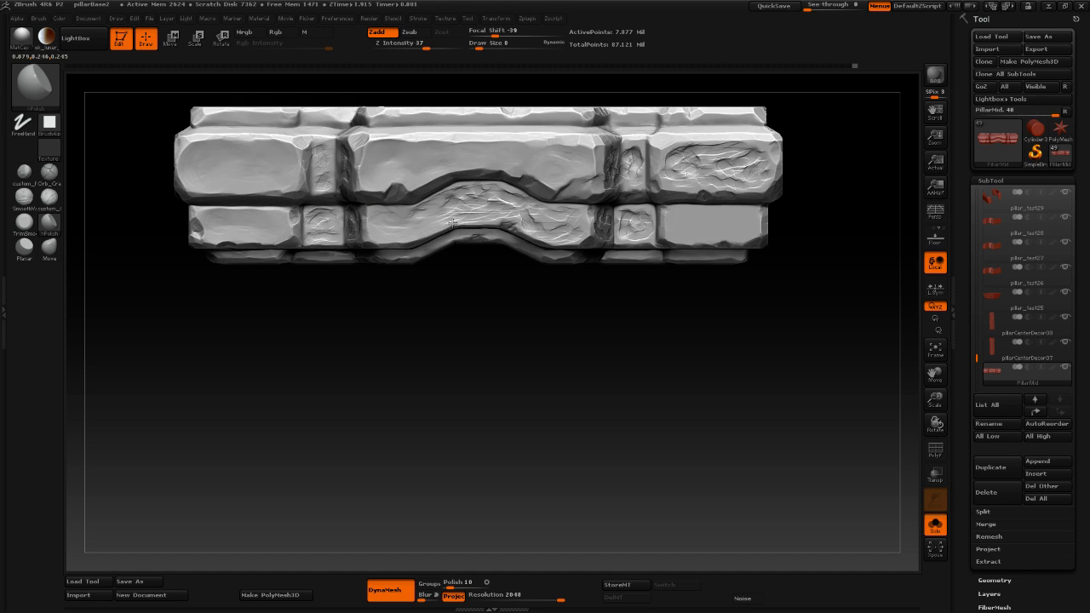
mouse_move(462, 200)
left_mouse_down()
mouse_move(384, 214)
mouse_move(377, 225)
mouse_move(398, 218)
left_mouse_up()
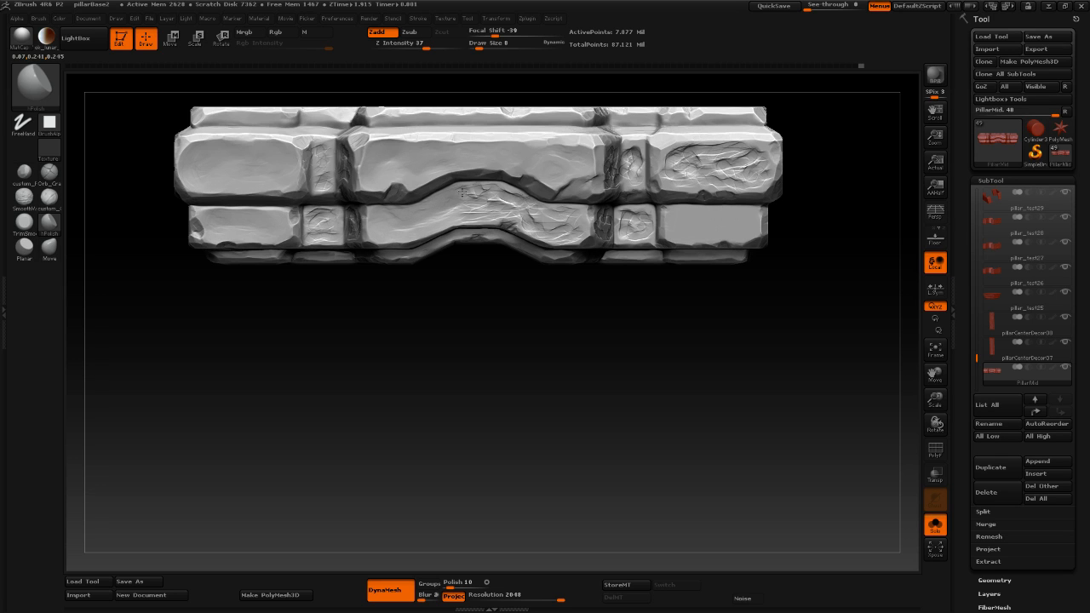
left_click_drag(481, 133, 474, 147)
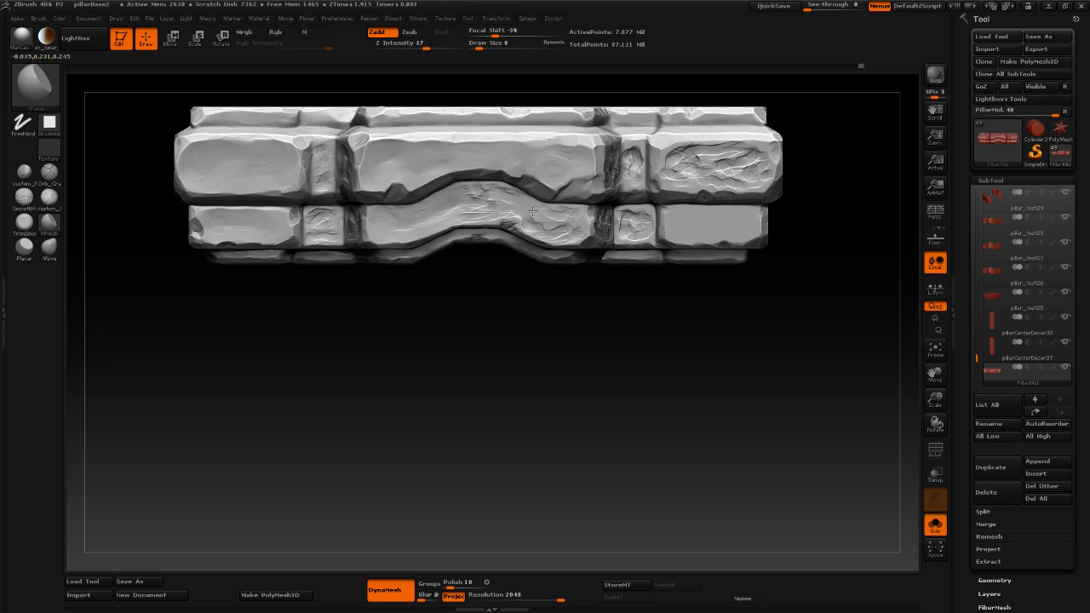
mouse_move(456, 191)
left_mouse_down()
mouse_move(430, 190)
mouse_move(515, 198)
mouse_move(508, 221)
mouse_move(446, 219)
left_mouse_up()
mouse_move(440, 219)
left_mouse_down()
mouse_move(423, 210)
mouse_move(433, 206)
left_mouse_up()
left_click_drag(435, 207, 392, 228)
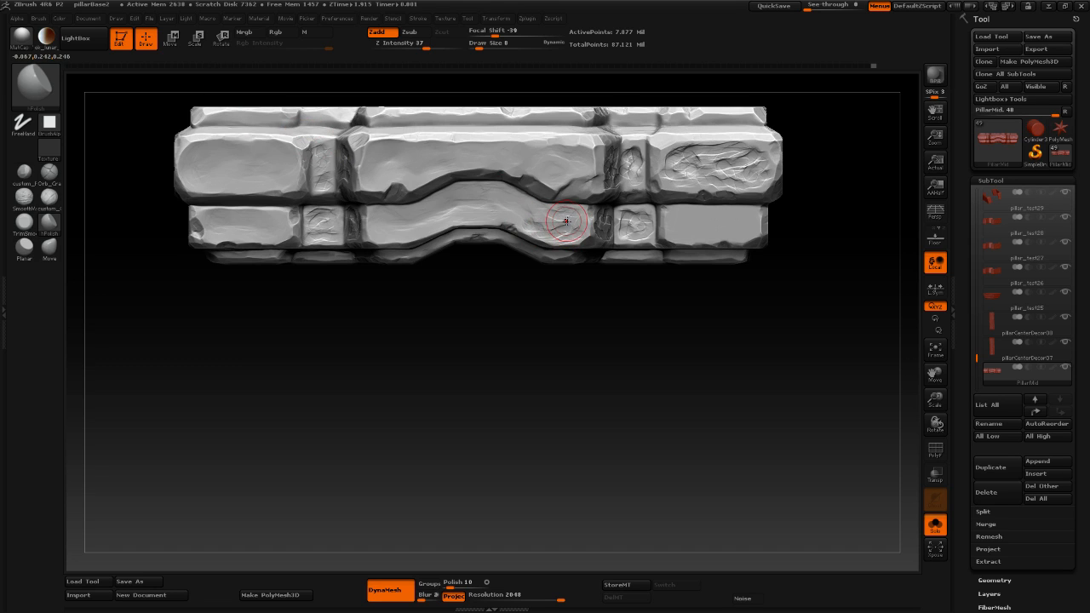
Flatten the right end of the lower arched middle brick and even out its remaining face with hPolish.
mouse_move(557, 224)
left_mouse_down()
mouse_move(570, 239)
mouse_move(547, 238)
mouse_move(535, 226)
mouse_move(562, 234)
mouse_move(525, 204)
mouse_move(476, 197)
mouse_move(438, 209)
mouse_move(444, 218)
mouse_move(394, 224)
mouse_move(518, 206)
mouse_move(545, 225)
left_mouse_up()
mouse_move(553, 301)
left_mouse_down()
mouse_move(555, 392)
mouse_move(569, 388)
mouse_move(501, 373)
left_mouse_up()
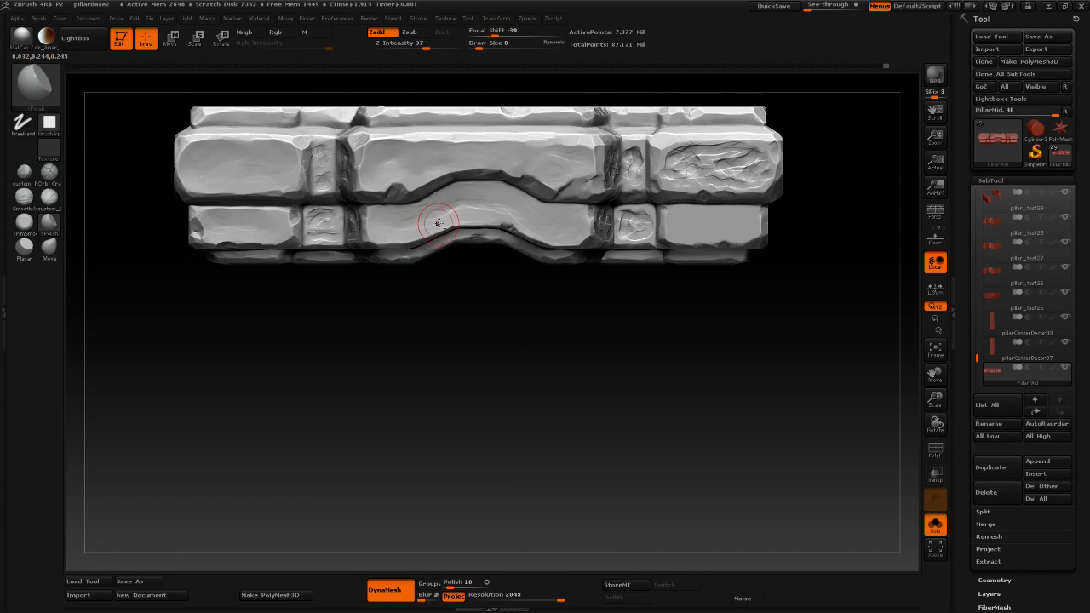
mouse_move(430, 223)
left_mouse_down()
mouse_move(452, 210)
mouse_move(408, 213)
left_mouse_up()
left_click_drag(428, 332, 429, 386)
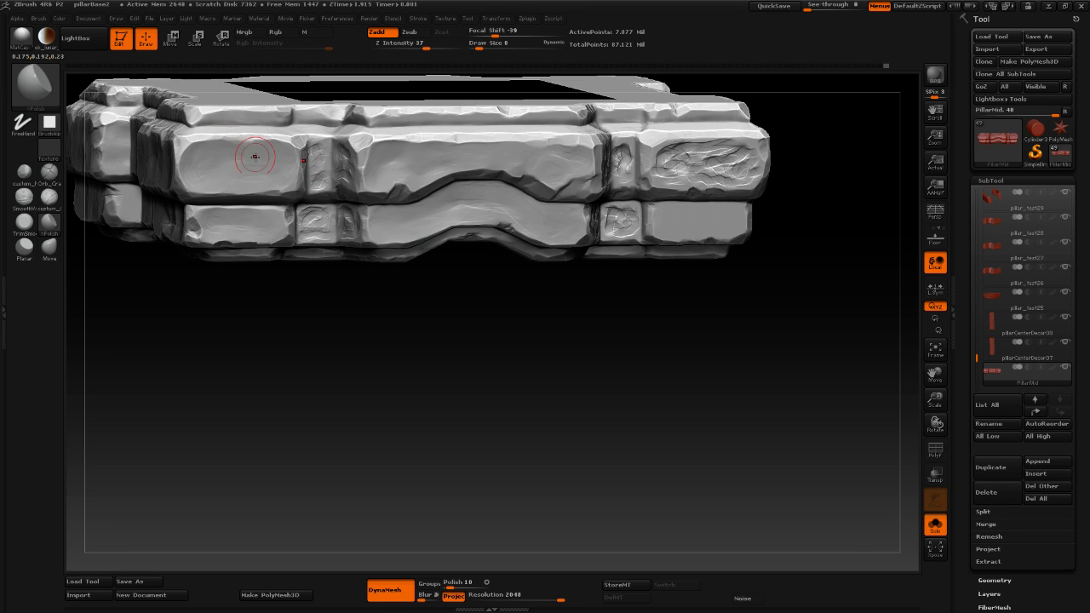
left_click_drag(373, 326, 369, 351, "shift")
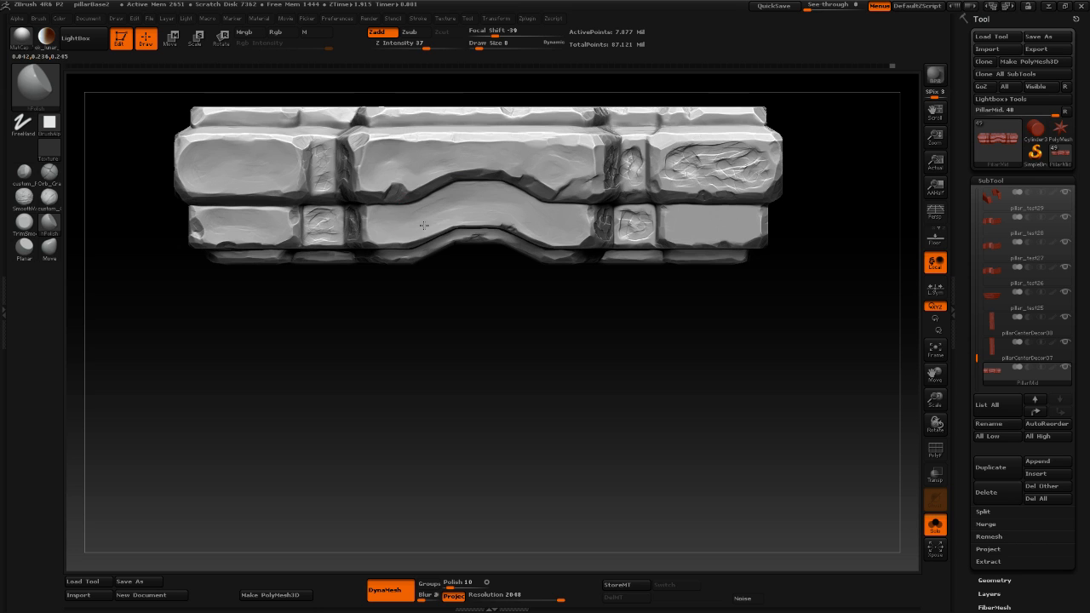
Flatten the side faces between the left recessed bricks and the arched bricks with hPolish at draw size 7.
mouse_move(402, 345)
left_mouse_down()
mouse_move(429, 379)
mouse_move(415, 298)
mouse_move(434, 352)
mouse_move(450, 350)
mouse_move(439, 367)
mouse_move(389, 323)
mouse_move(398, 355)
left_mouse_up()
key("space")
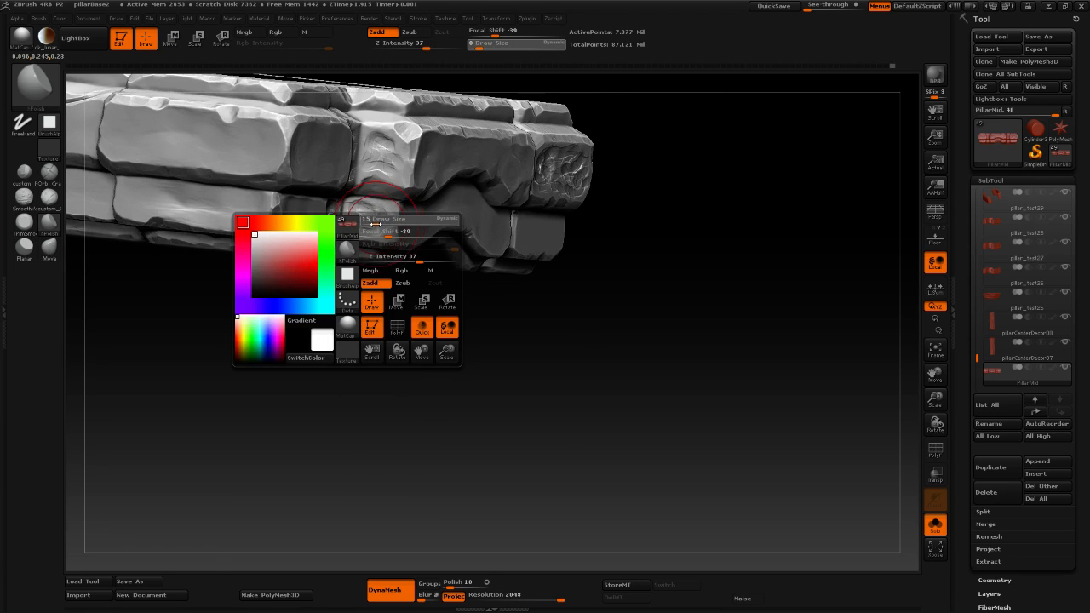
mouse_move(363, 223)
left_mouse_down()
mouse_move(384, 213)
mouse_move(366, 221)
mouse_move(357, 210)
mouse_move(358, 225)
left_mouse_up()
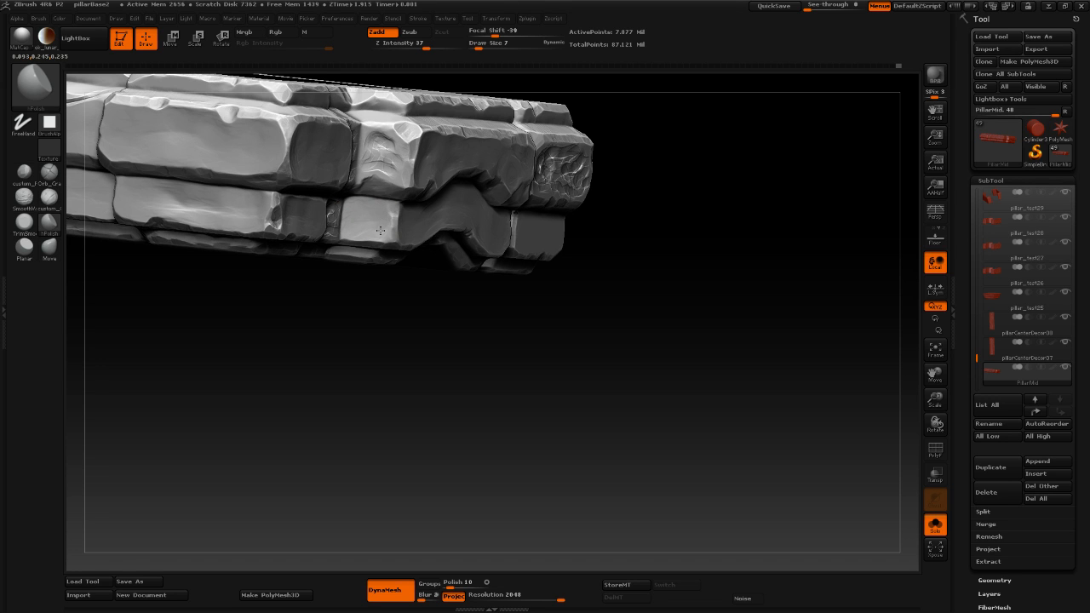
mouse_move(366, 349)
left_mouse_down()
mouse_move(361, 360)
mouse_move(360, 265)
left_mouse_up()
mouse_move(346, 379)
left_mouse_down()
mouse_move(328, 353)
mouse_move(333, 418)
mouse_move(361, 431)
mouse_move(391, 196)
mouse_move(385, 178)
mouse_move(364, 201)
mouse_move(387, 185)
mouse_move(353, 188)
mouse_move(381, 203)
left_mouse_up()
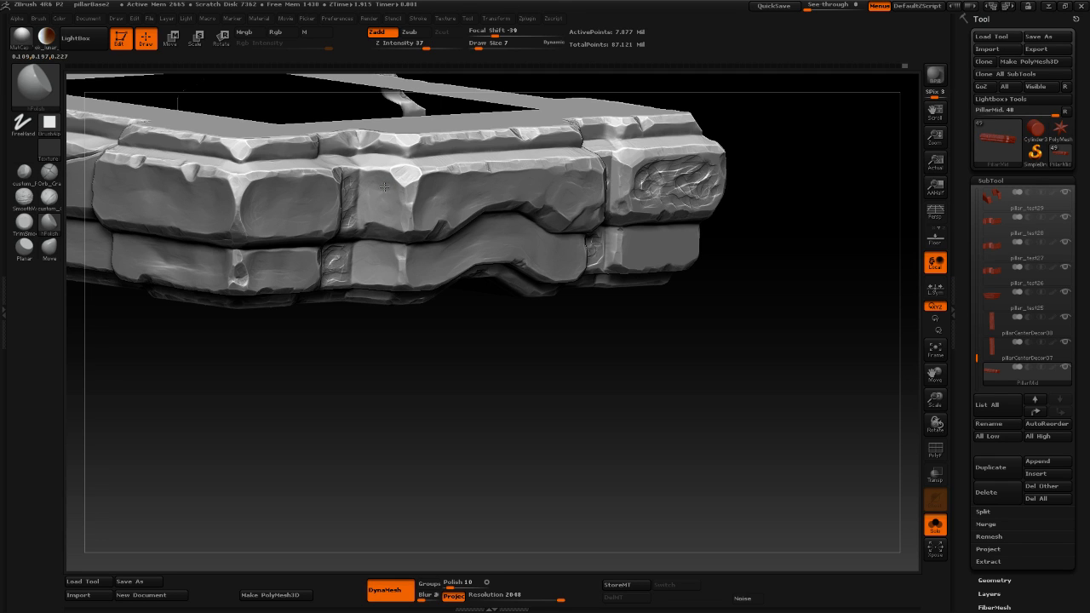
Try to flatten the front of the upper recessed brick left of the arch with hPolish at draw size 9.
mouse_move(341, 390)
left_mouse_down()
mouse_move(261, 442)
mouse_move(238, 411)
left_mouse_up()
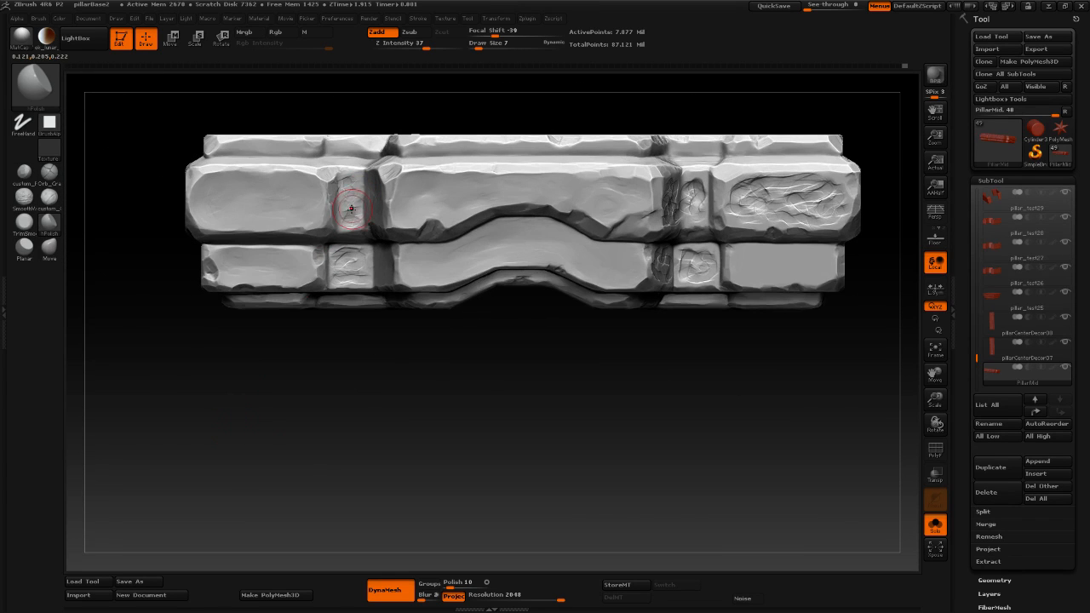
left_click_drag(348, 217, 353, 223)
key("space")
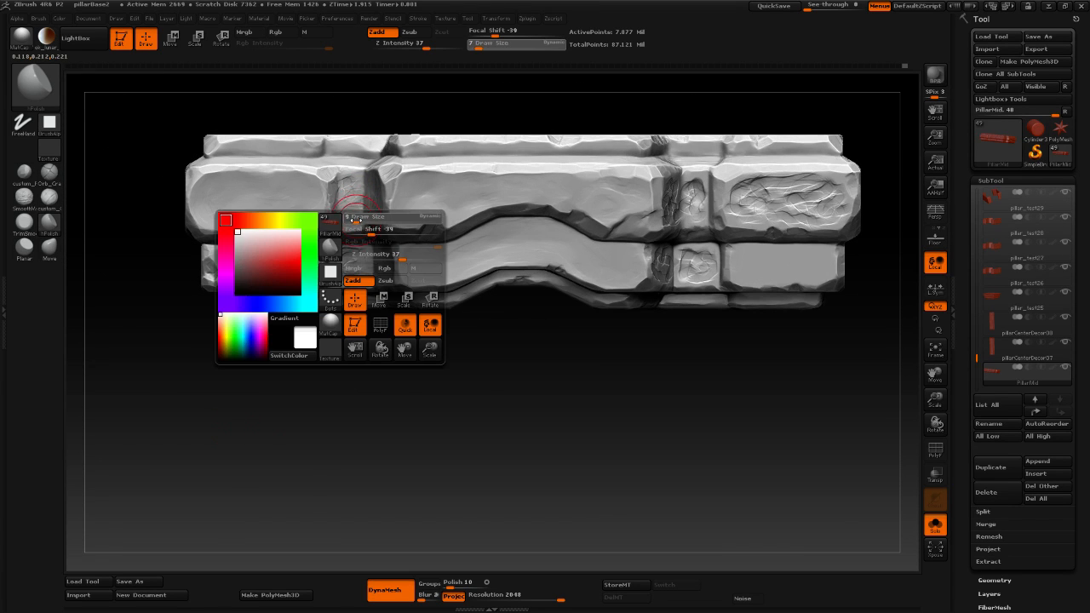
mouse_move(348, 181)
left_mouse_down()
mouse_move(345, 203)
mouse_move(351, 187)
left_mouse_up()
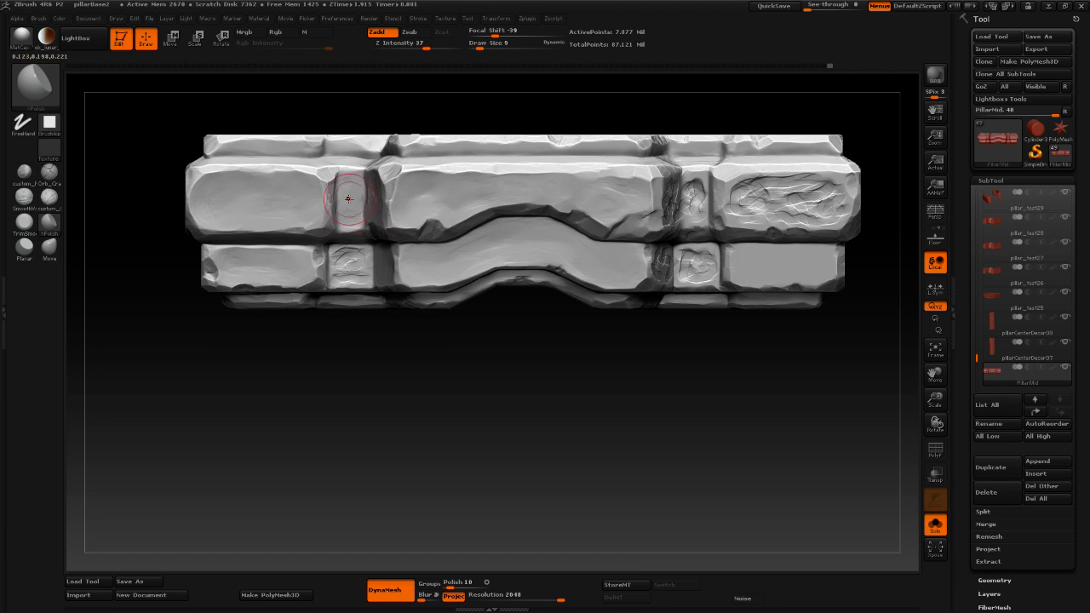
left_click_drag(340, 402, 341, 243)
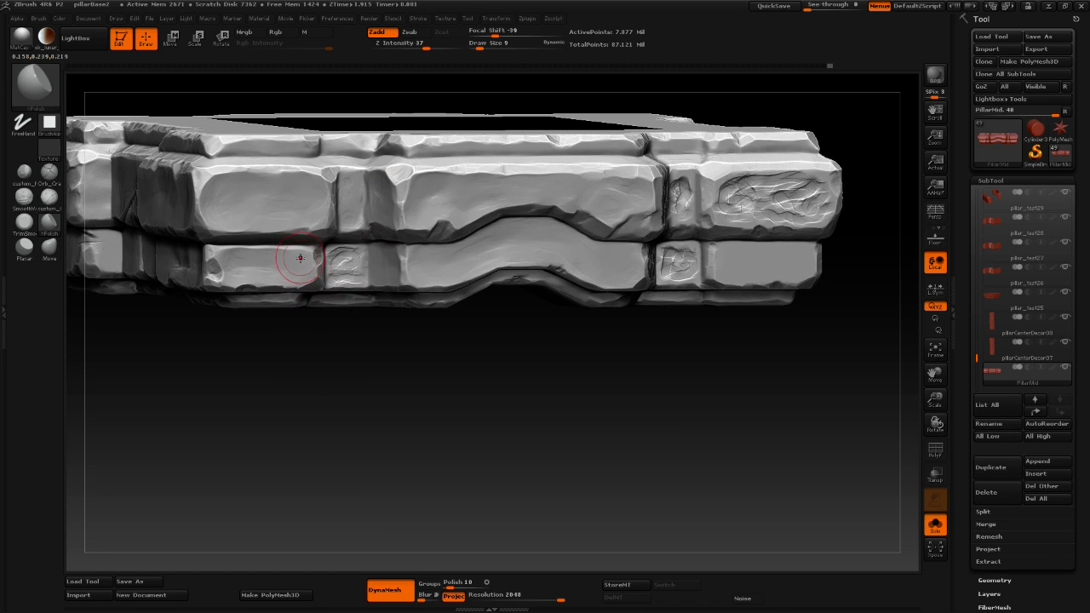
key("ctrl")
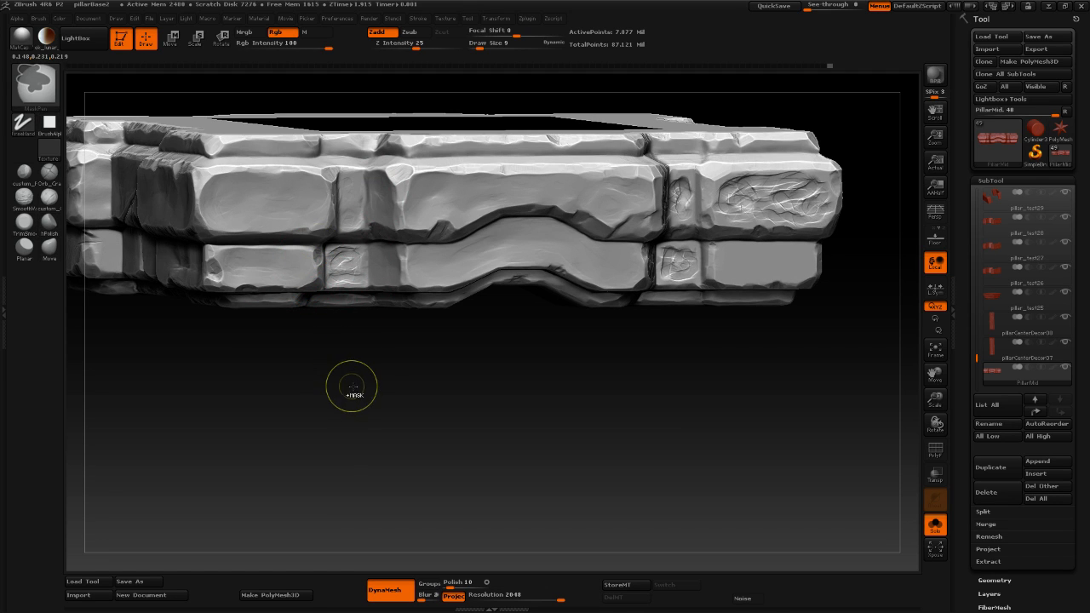
left_click_drag(360, 451, 329, 426, "shift")
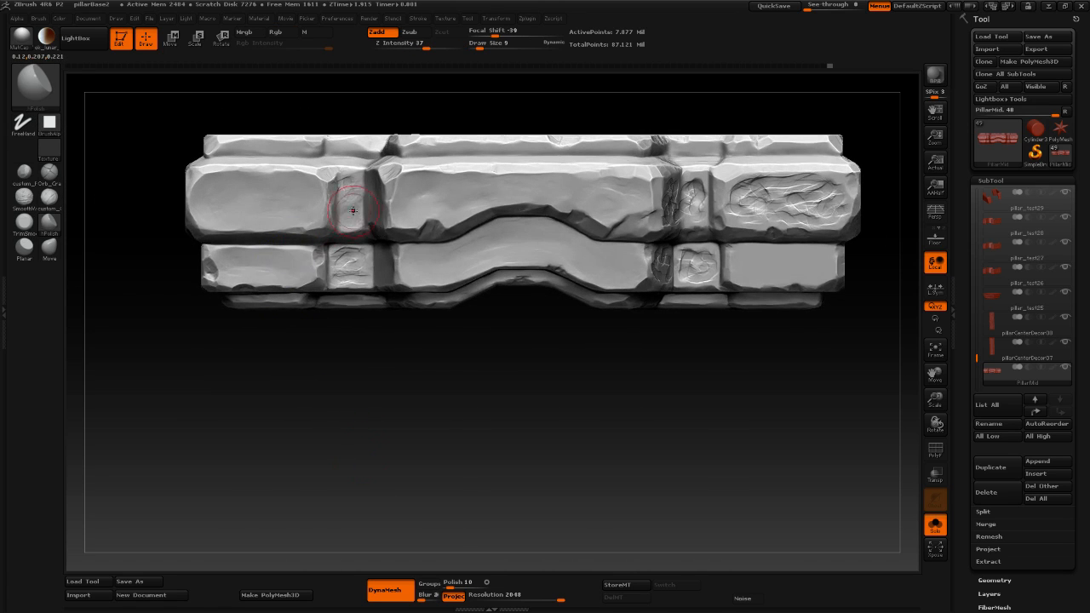
Flatten the front of the upper recessed brick left of the arch with hPolish at draw size 6.
key("space")
mouse_move(356, 202)
left_mouse_down()
mouse_move(342, 169)
mouse_move(344, 218)
left_mouse_up()
key("space")
mouse_move(353, 201)
left_mouse_down()
mouse_move(355, 223)
mouse_move(349, 209)
left_mouse_up()
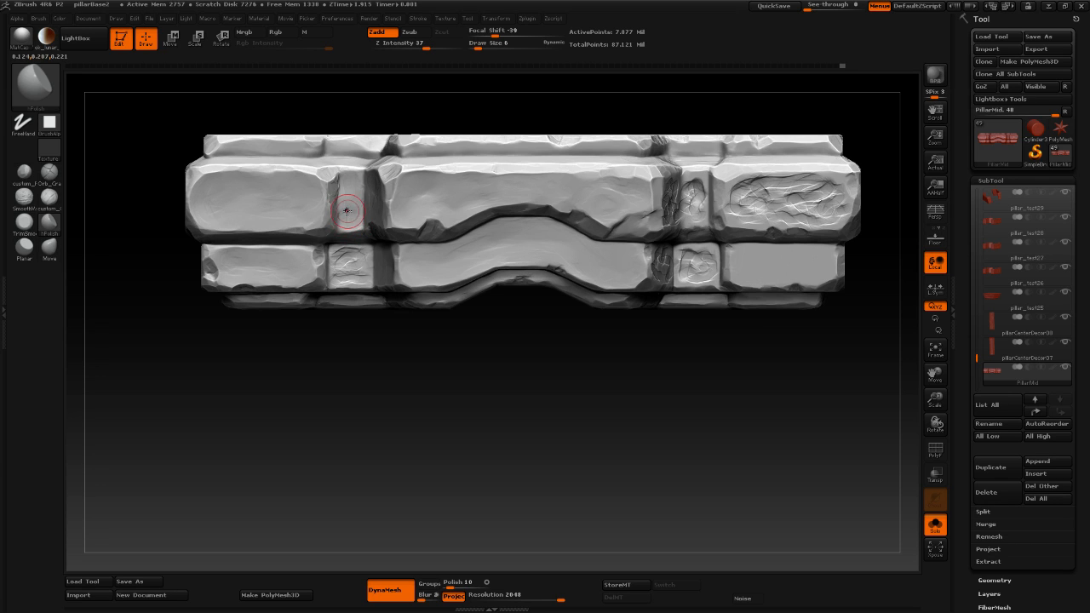
Flatten the cracked front of the lower recessed brick left of the arch with hPolish at draw size 6.
mouse_move(316, 314)
left_mouse_down()
mouse_move(267, 383)
mouse_move(323, 182)
left_mouse_up()
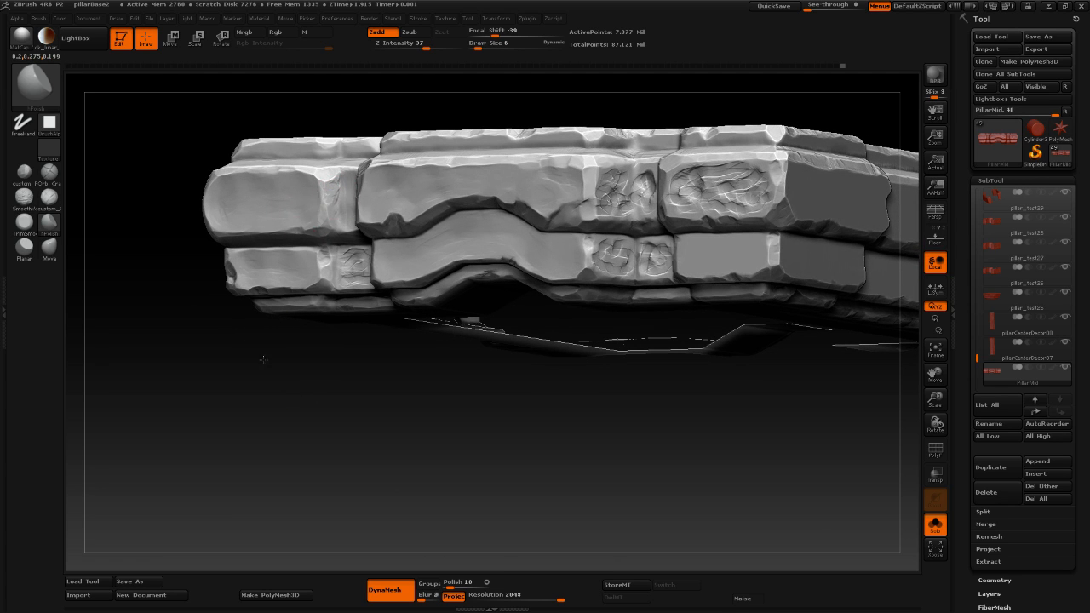
mouse_move(264, 341)
left_mouse_down()
mouse_move(278, 280)
mouse_move(332, 266)
left_mouse_up()
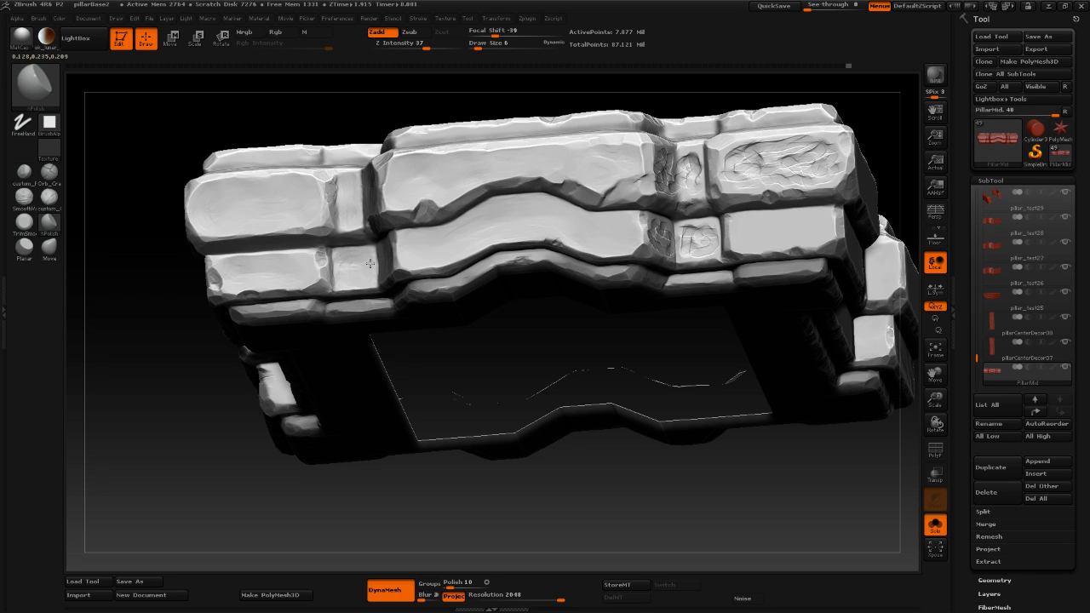
left_click_drag(175, 404, 264, 289)
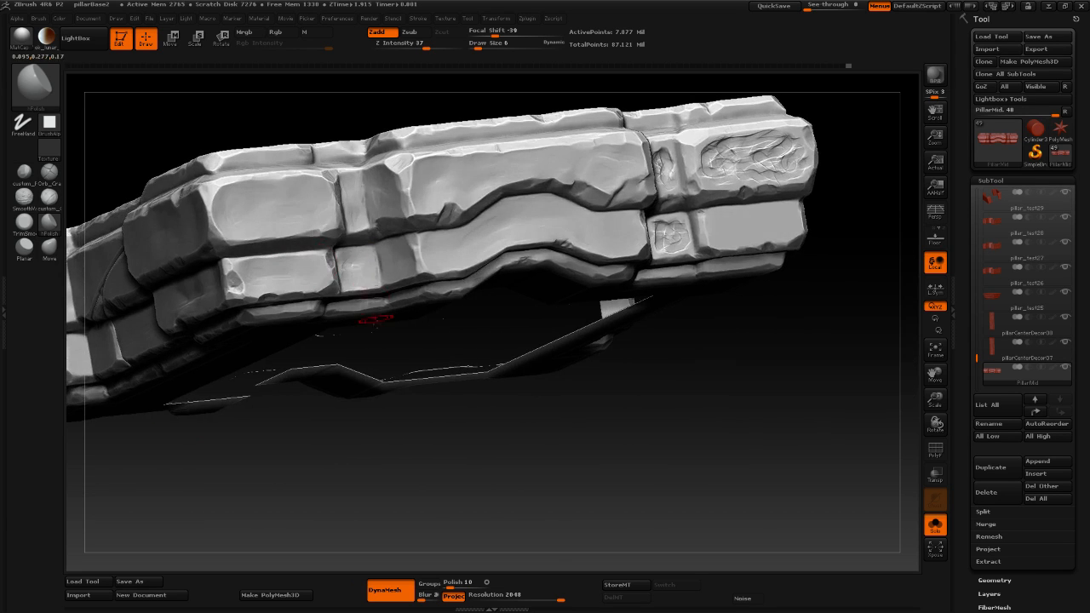
key("ctrl")
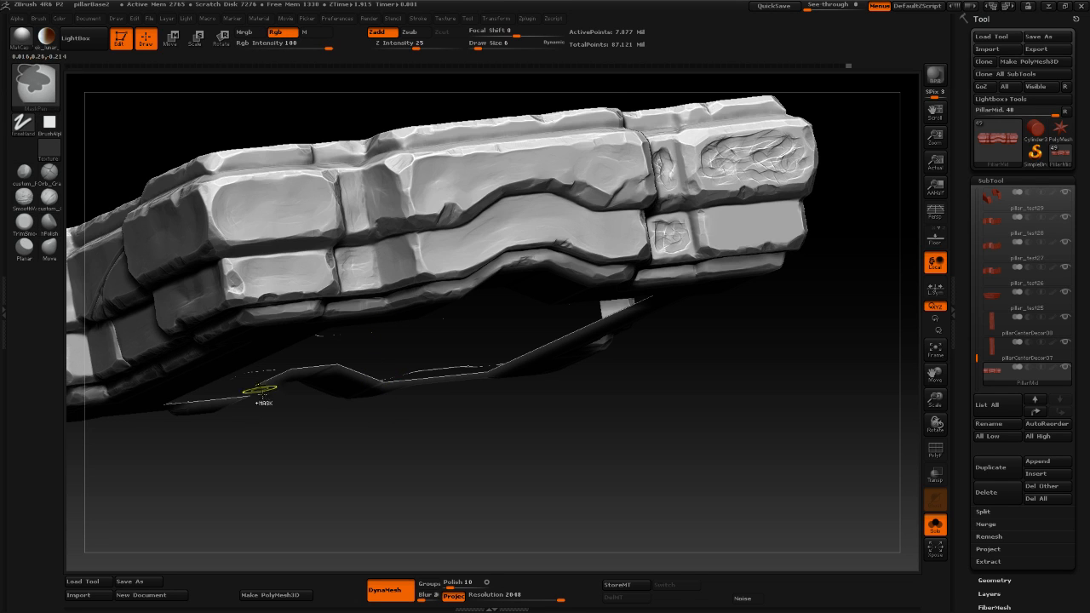
left_click_drag(256, 389, 292, 253, "shift")
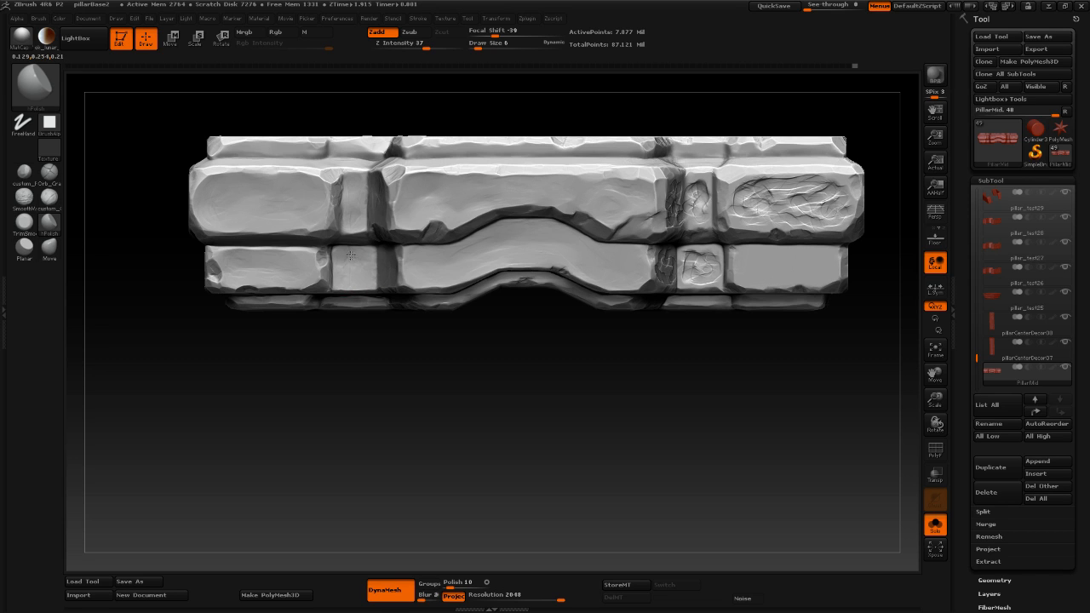
left_click_drag(347, 276, 343, 261)
mouse_move(335, 392)
left_mouse_down()
mouse_move(277, 403)
mouse_move(316, 424)
mouse_move(334, 407)
mouse_move(323, 377)
mouse_move(336, 364)
mouse_move(323, 392)
mouse_move(343, 381)
mouse_move(312, 390)
mouse_move(244, 236)
left_mouse_up()
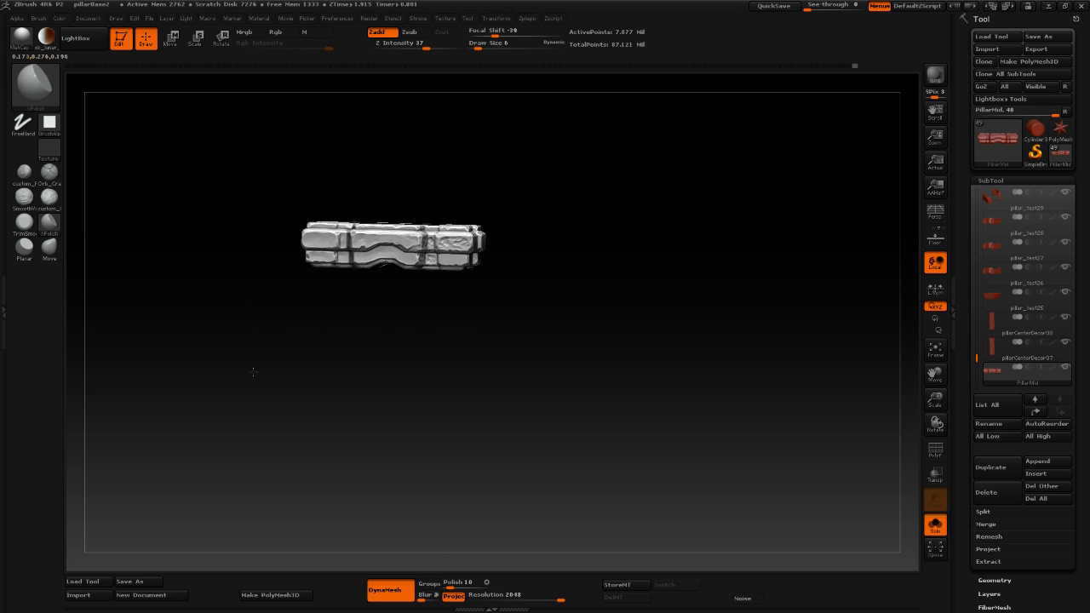
key("f")
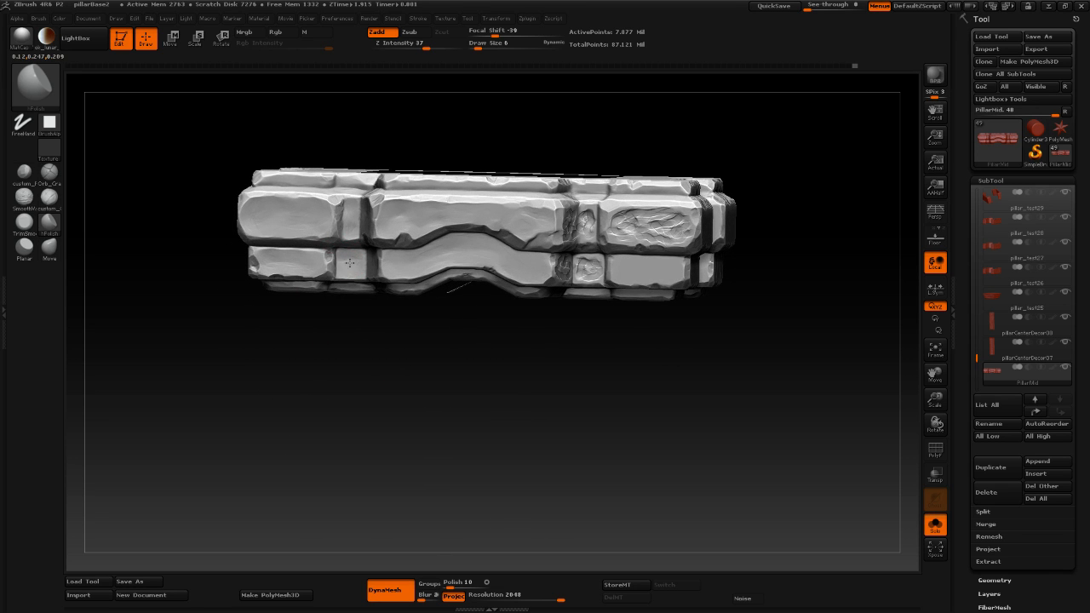
left_click_drag(355, 377, 384, 340)
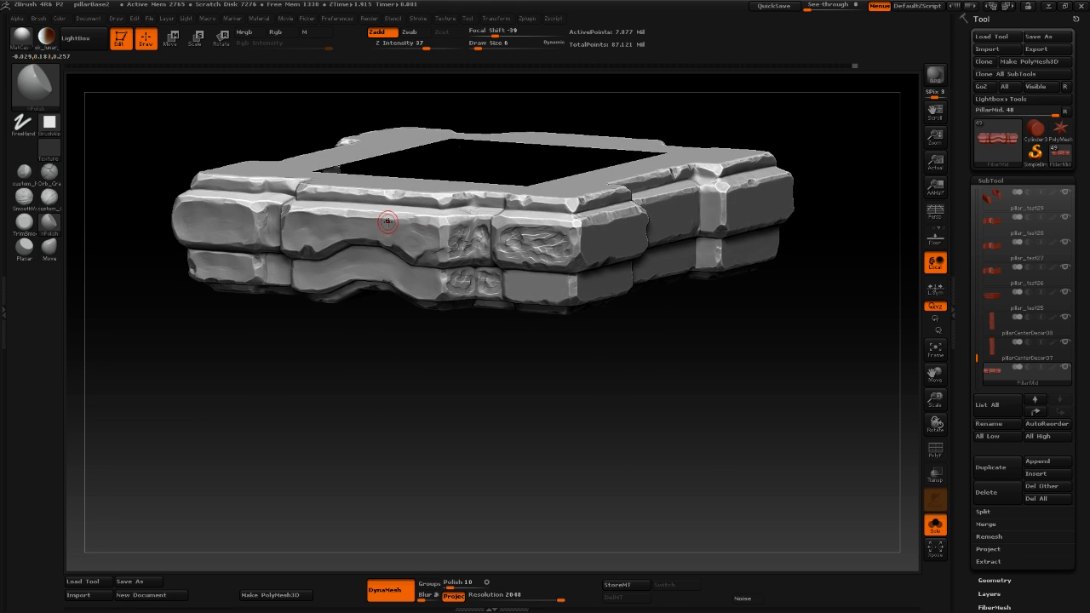
Save the project over the existing pillarBase2.ZPR file in the Pillar folder.
left_click(149, 20)
left_click(232, 38)
left_click(185, 94)
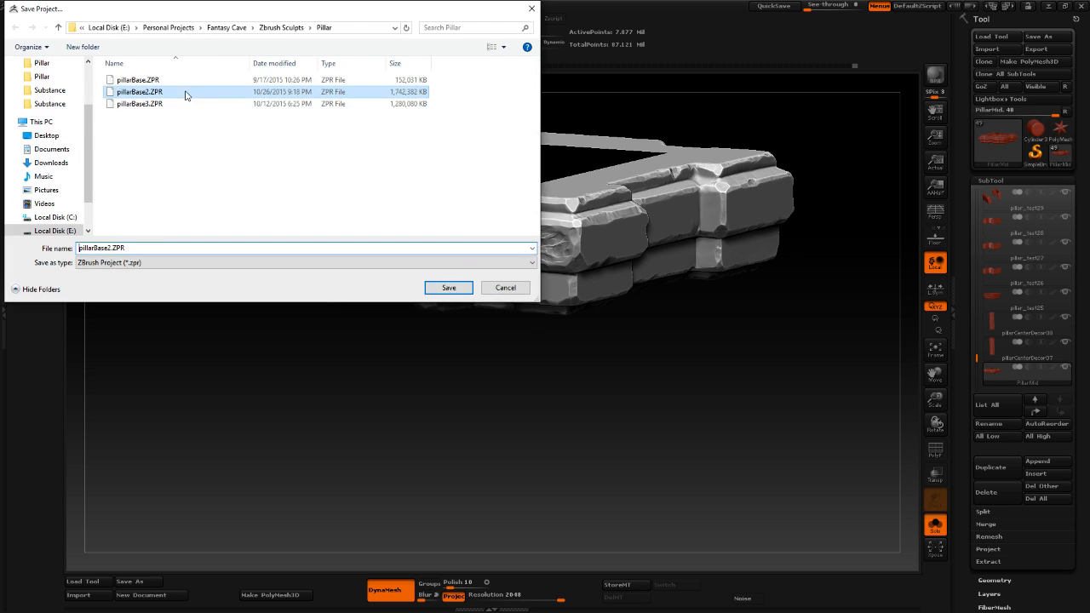
left_click(449, 287)
left_click(578, 308)
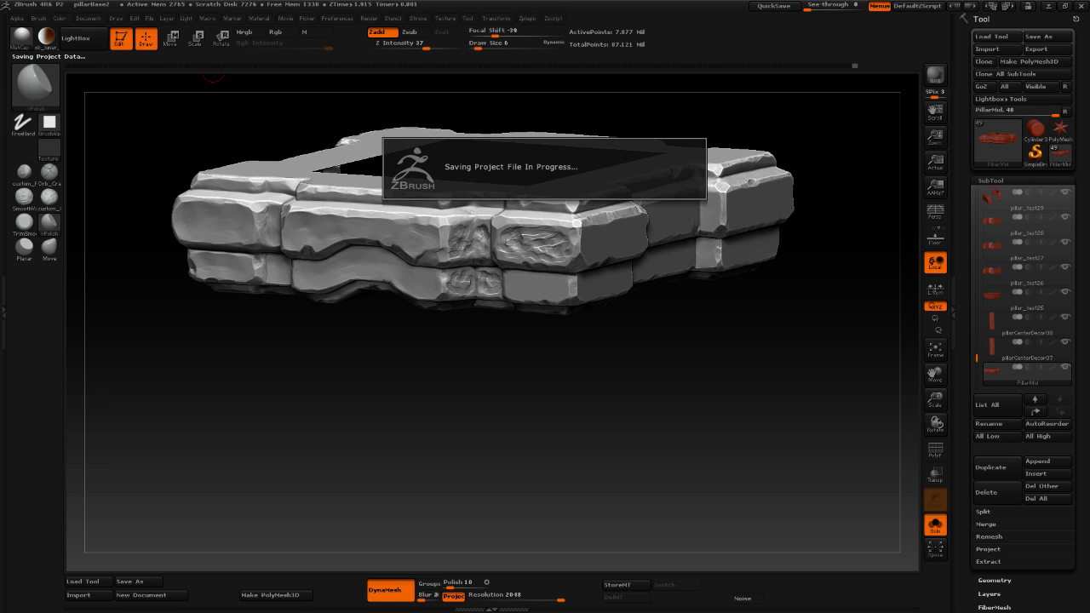
key("alt+Tab")
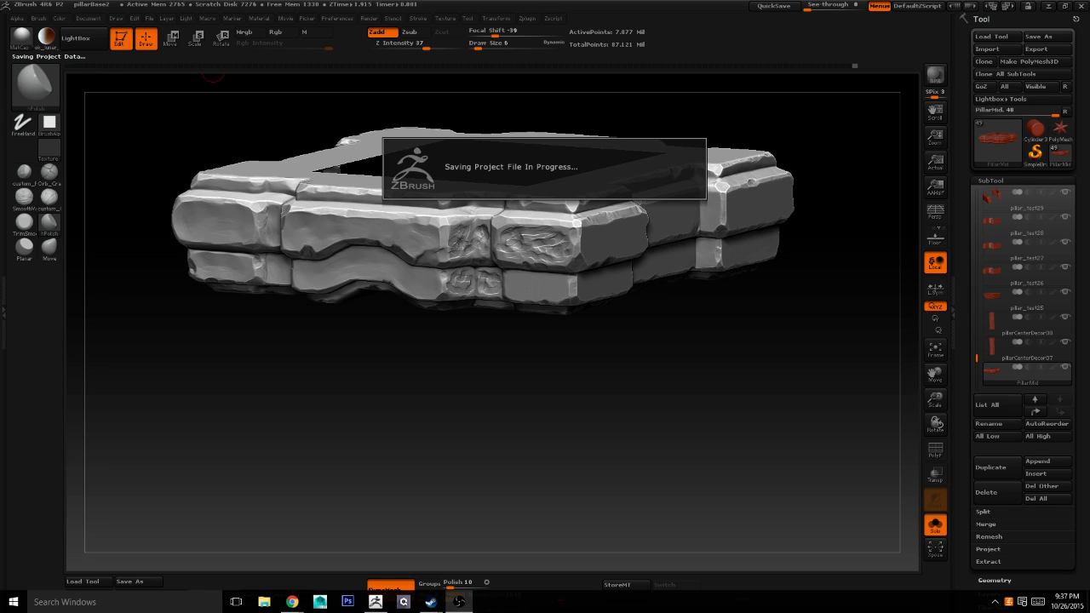
key("alt+Tab")
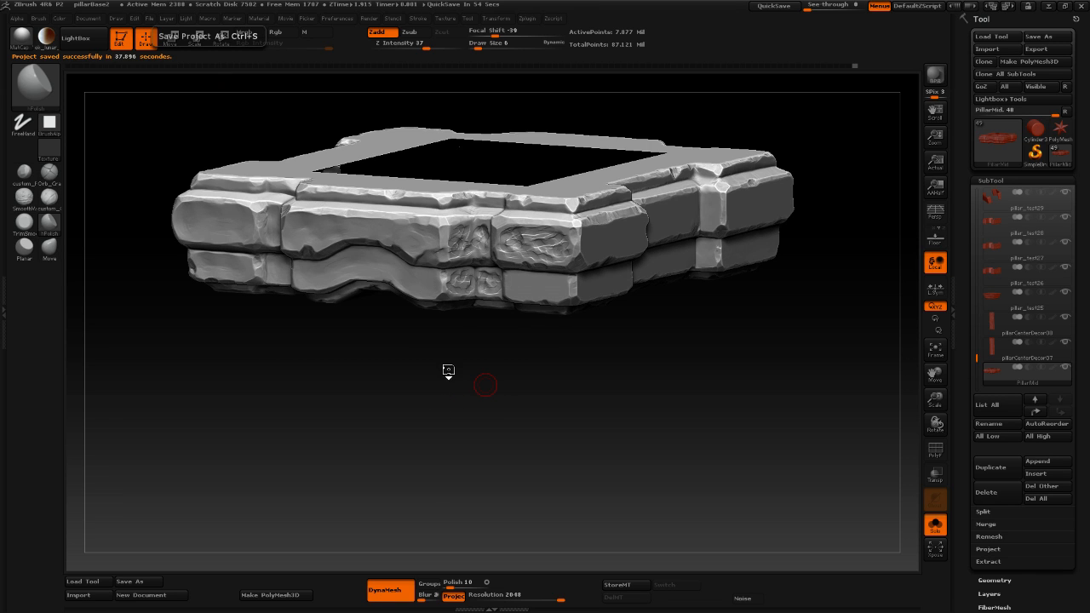
Flatten the cracked side face between the lower arched brick and the right recessed brick with hPolish.
mouse_move(431, 388)
left_mouse_down()
mouse_move(477, 389)
mouse_move(486, 458)
mouse_move(533, 468)
mouse_move(377, 457)
left_mouse_up()
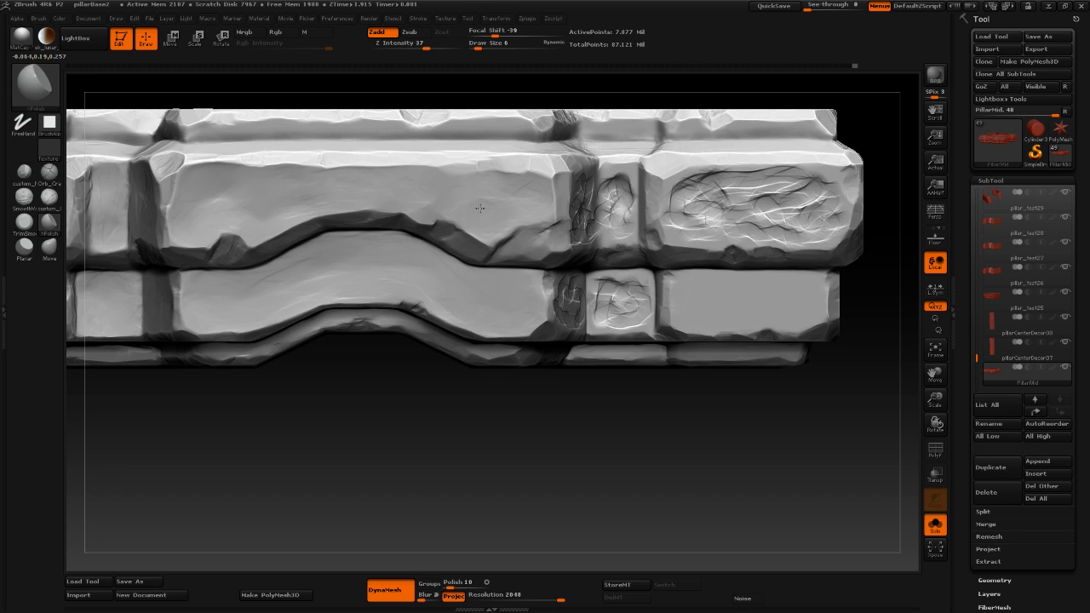
left_click_drag(443, 444, 324, 450, "alt")
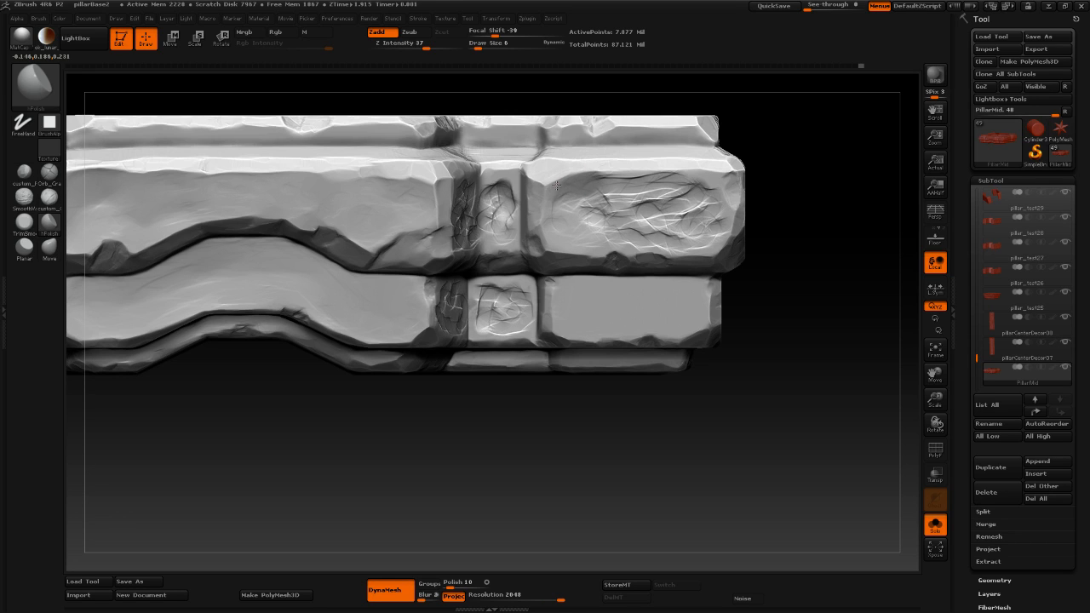
right_click_drag(508, 235, 448, 244, "alt")
left_click_drag(429, 449, 380, 449)
mouse_move(395, 308)
left_mouse_down()
mouse_move(387, 312)
mouse_move(389, 297)
mouse_move(404, 295)
mouse_move(431, 336)
mouse_move(399, 324)
mouse_move(384, 334)
mouse_move(397, 339)
left_mouse_up()
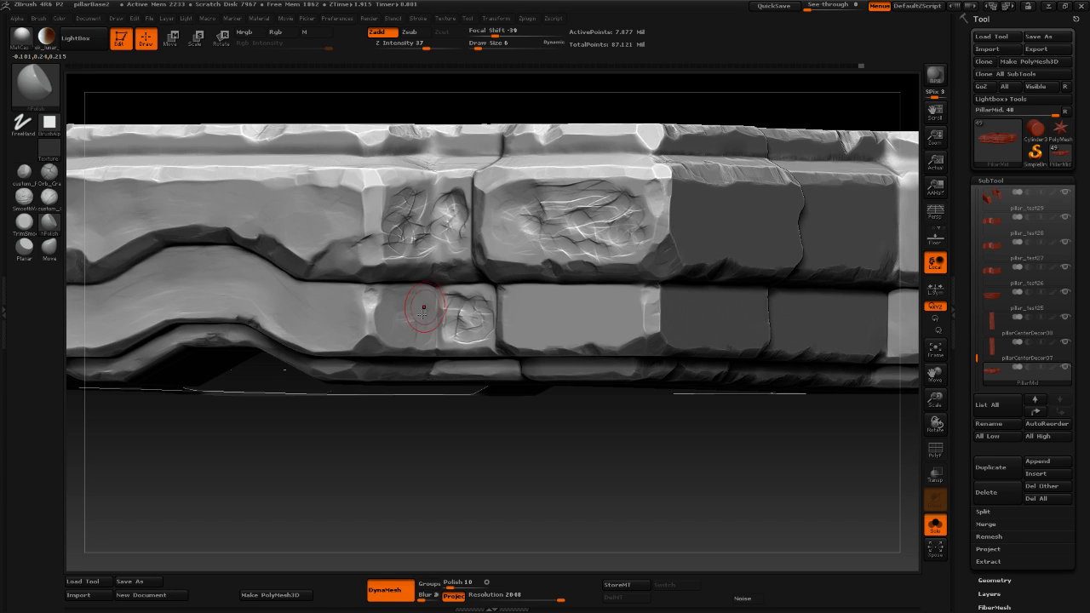
Bevel the vertical edge at the right end of the lower arched brick with the custom polish brush at draw size 6.
left_click(24, 172)
mouse_move(365, 324)
left_mouse_down()
mouse_move(371, 313)
mouse_move(372, 329)
left_mouse_up()
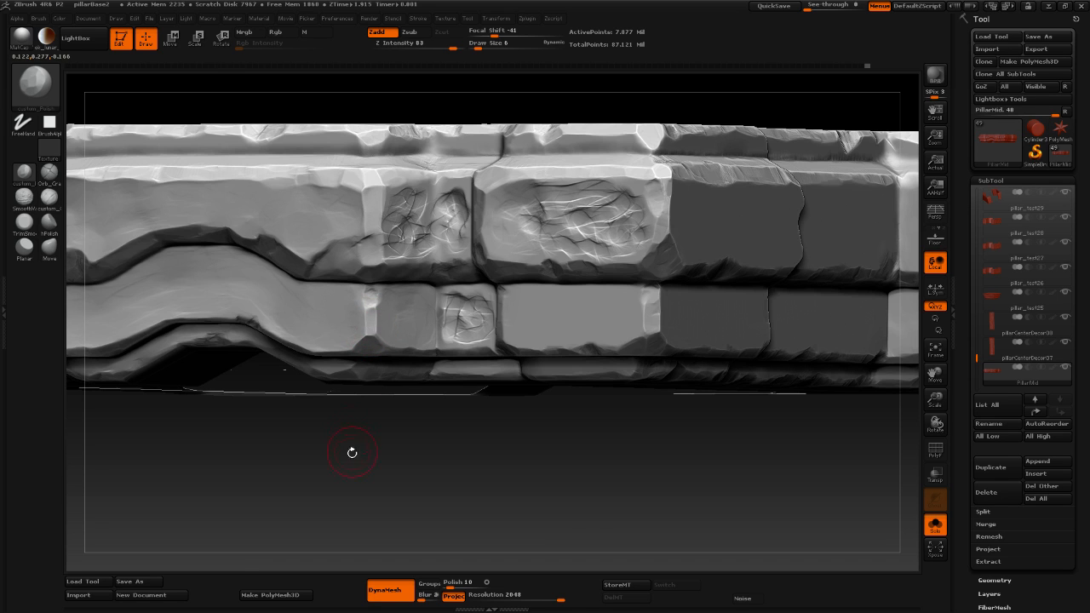
left_click_drag(353, 452, 350, 435)
Chip the upper arched brick's top left corner and the adjoining corner of the upper left brick with the custom polish brush.
left_click_drag(264, 484, 332, 454)
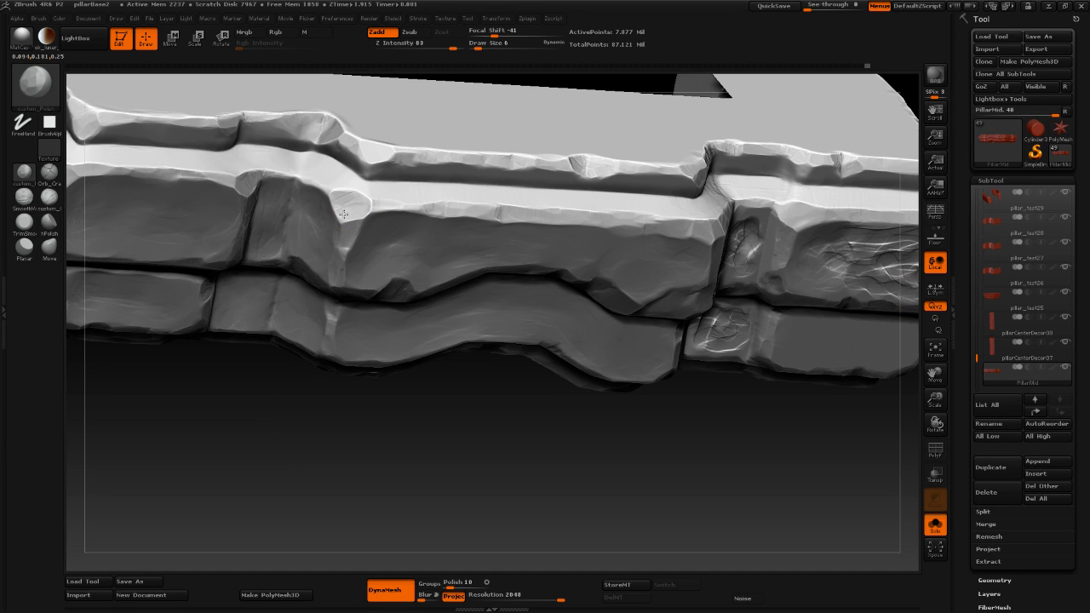
left_click_drag(334, 194, 347, 205)
left_click_drag(306, 181, 322, 186)
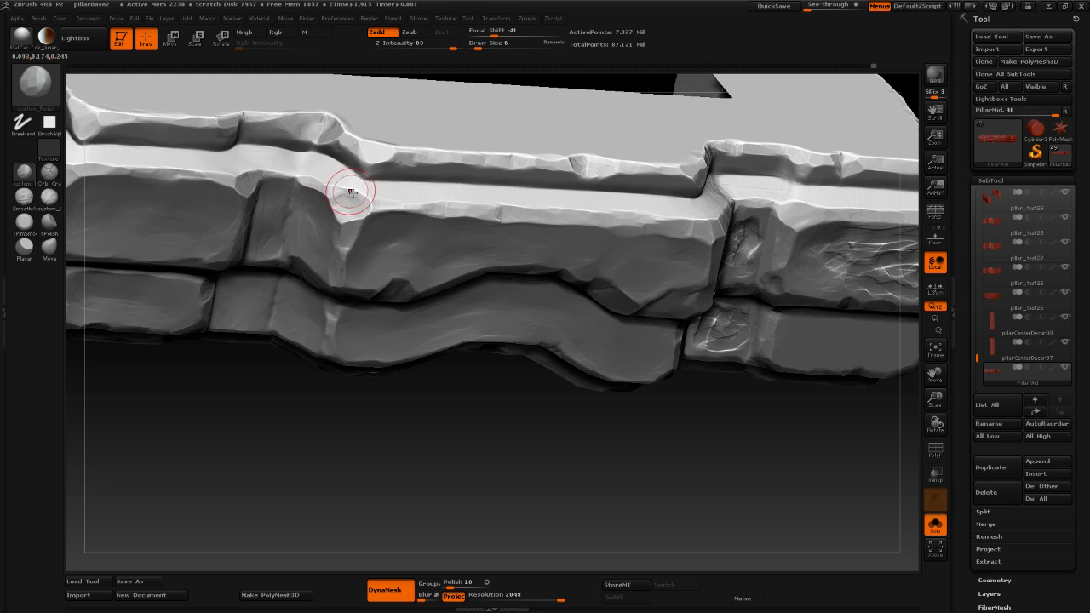
left_click_drag(304, 469, 264, 460)
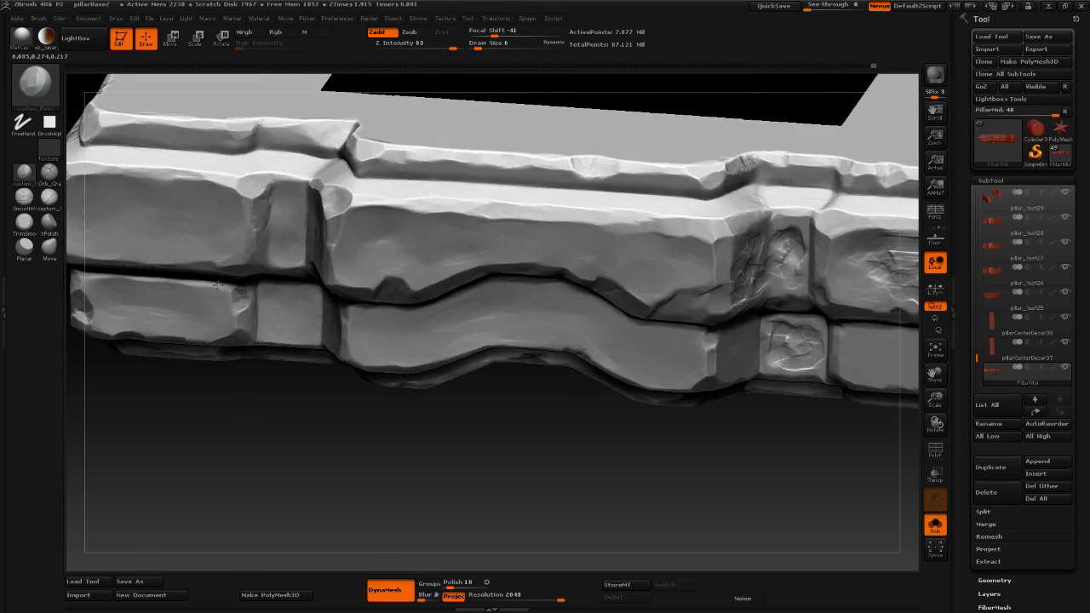
left_click_drag(260, 181, 247, 182)
Wear down the right vertical edge of the lower left brick with the custom polish brush.
mouse_move(213, 448)
left_mouse_down()
mouse_move(209, 470)
mouse_move(196, 434)
mouse_move(230, 391)
left_mouse_up()
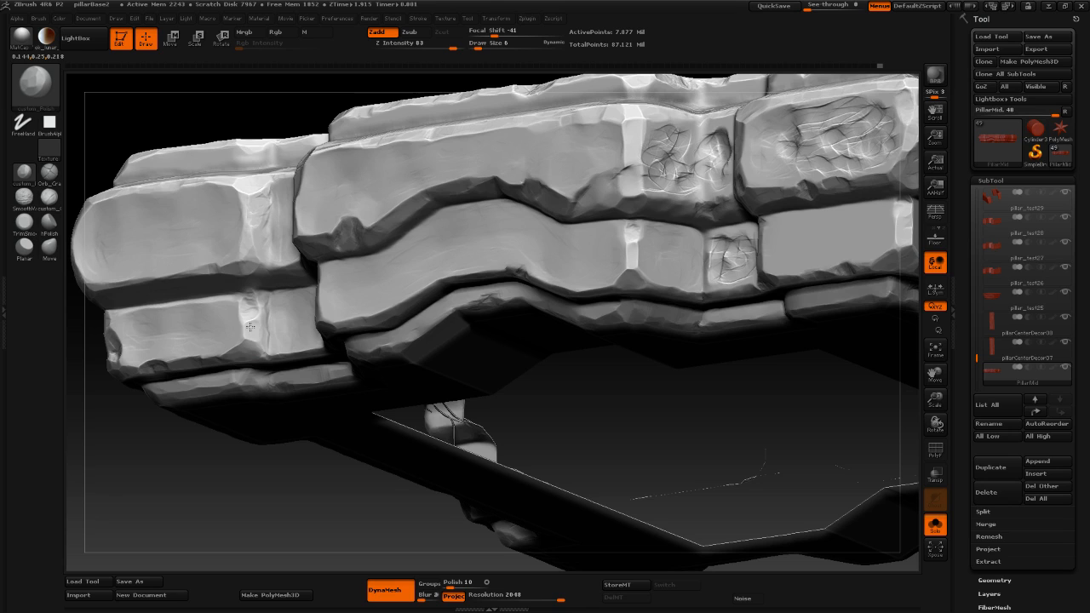
mouse_move(255, 324)
left_mouse_down()
mouse_move(247, 313)
mouse_move(256, 308)
left_mouse_up()
mouse_move(153, 445)
left_mouse_down()
mouse_move(284, 482)
mouse_move(273, 457)
mouse_move(285, 445)
mouse_move(305, 465)
left_mouse_up()
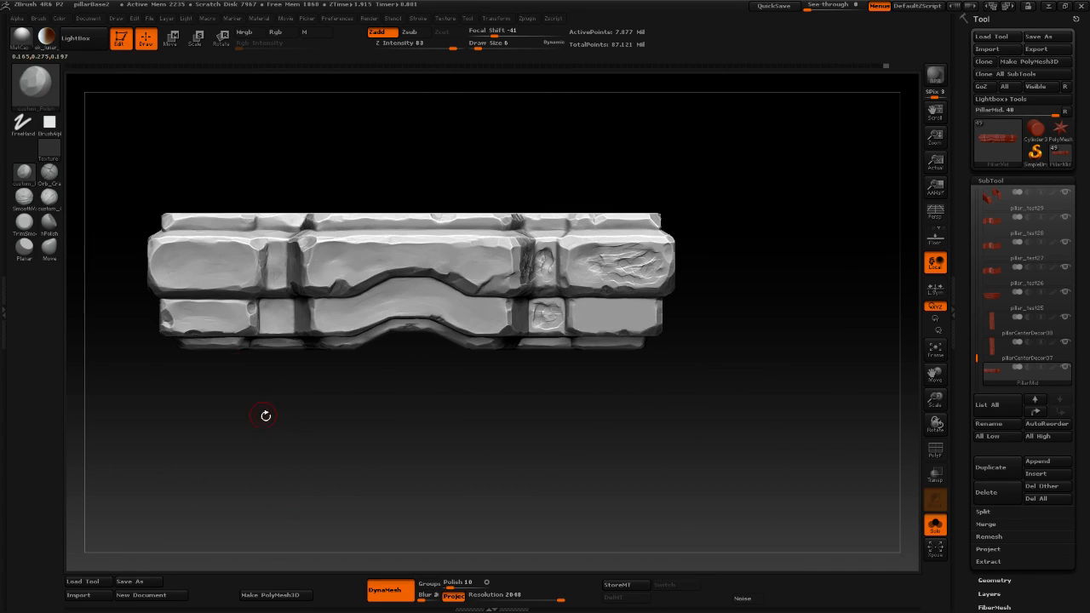
mouse_move(265, 416)
left_mouse_down()
mouse_move(293, 450)
mouse_move(245, 336)
left_mouse_up()
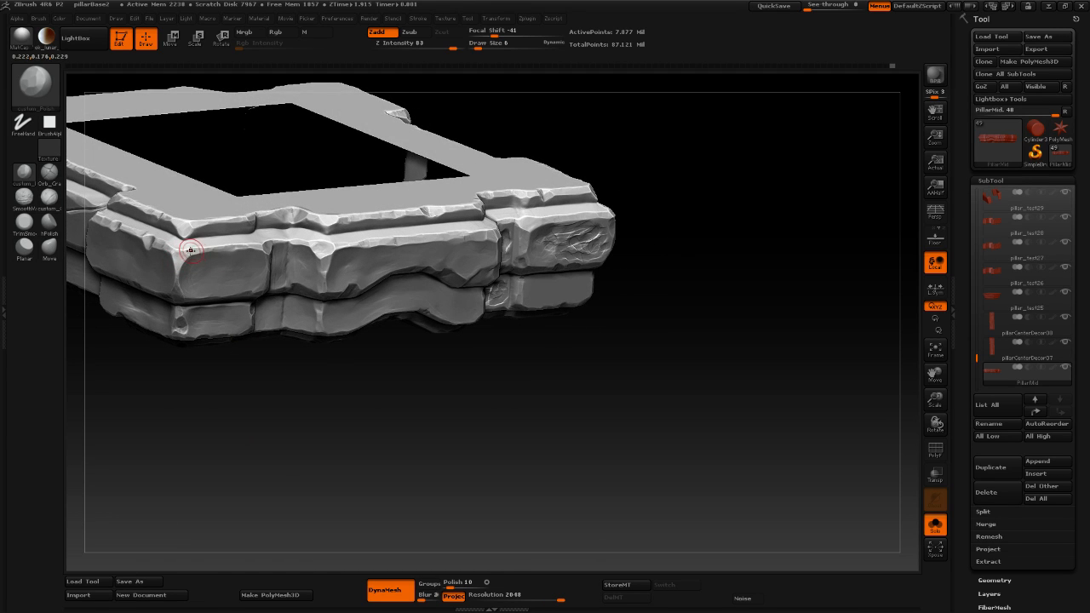
Bevel and chip the left vertical edge of the lower arched brick with the custom polish brush.
mouse_move(244, 389)
left_mouse_down("shift")
mouse_move(221, 397)
mouse_move(305, 475)
mouse_move(280, 353)
mouse_move(303, 332)
mouse_move(330, 480)
left_mouse_up("shift")
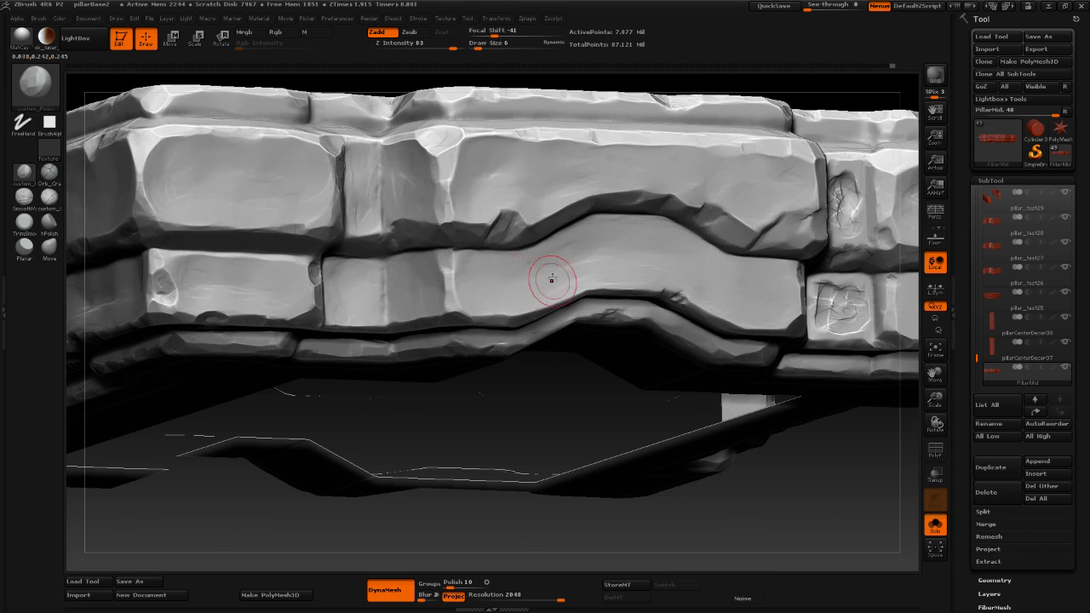
left_click_drag(449, 281, 449, 301)
left_click_drag(450, 303, 449, 282)
left_click_drag(447, 262, 444, 263)
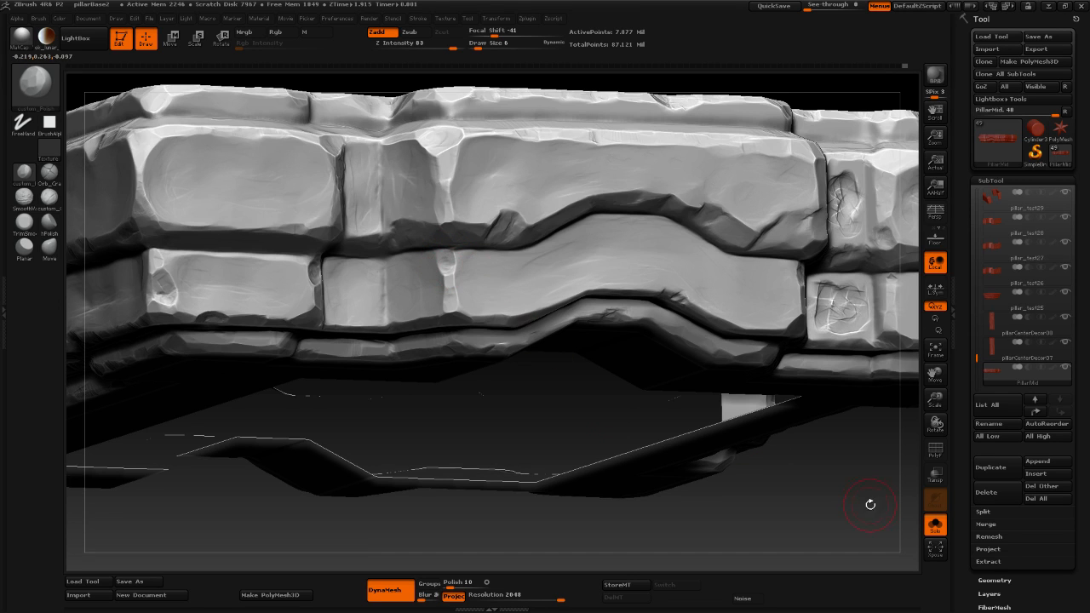
Chip the top of the lower arched brick's right vertical edge with the custom polish brush.
left_click_drag(870, 496, 773, 458, "alt")
left_click_drag(702, 385, 523, 431)
left_click_drag(431, 426, 576, 472)
left_click_drag(656, 464, 541, 480)
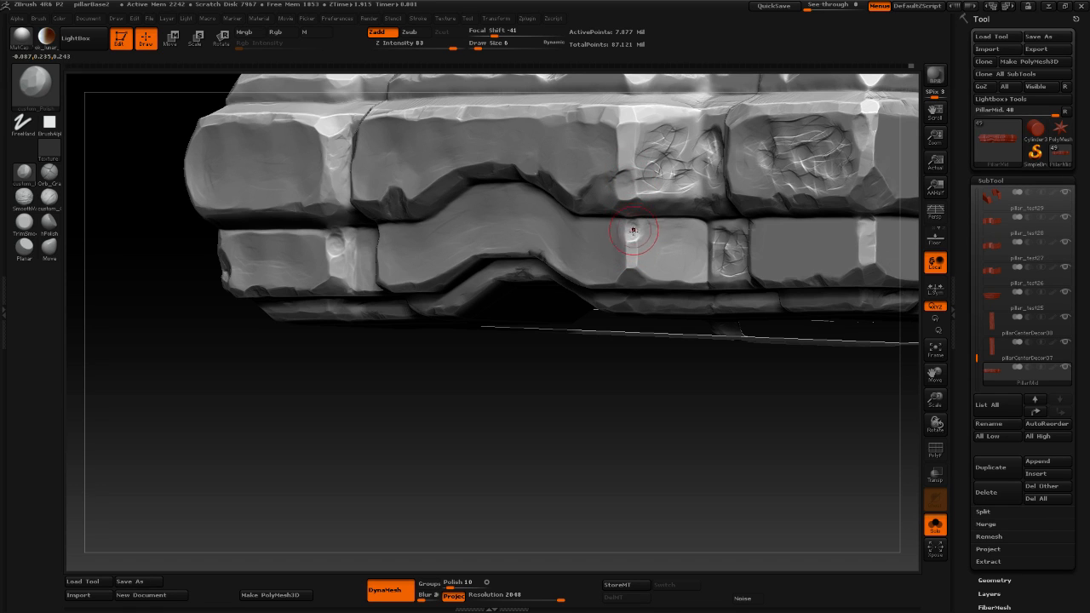
mouse_move(526, 381)
left_mouse_down()
mouse_move(574, 421)
mouse_move(561, 387)
mouse_move(577, 409)
mouse_move(619, 382)
mouse_move(593, 385)
left_mouse_up()
key("f")
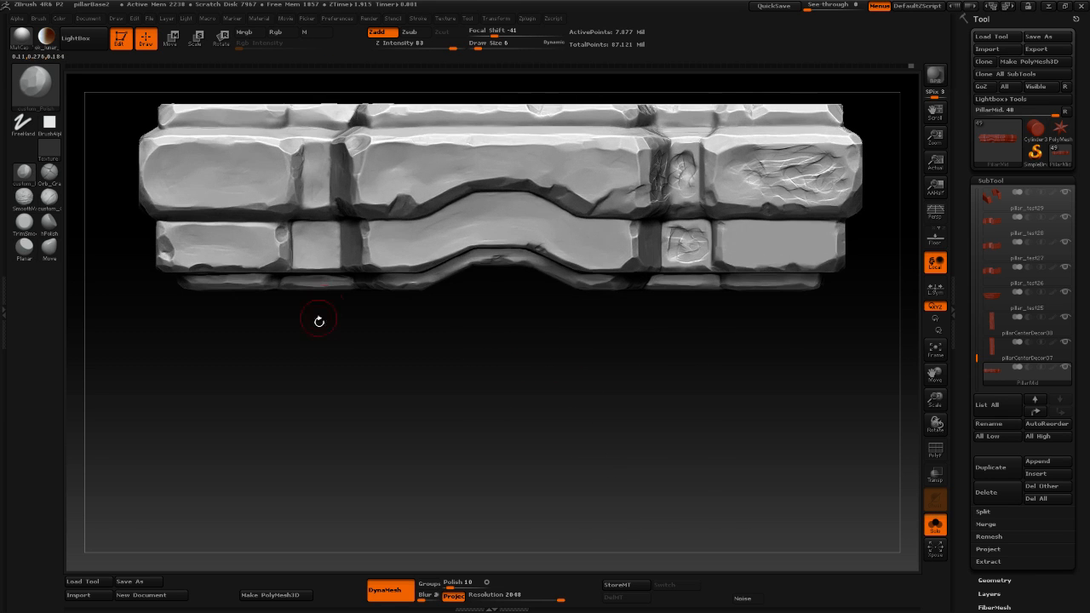
mouse_move(310, 401)
left_mouse_down()
mouse_move(319, 384)
mouse_move(389, 384)
left_mouse_up()
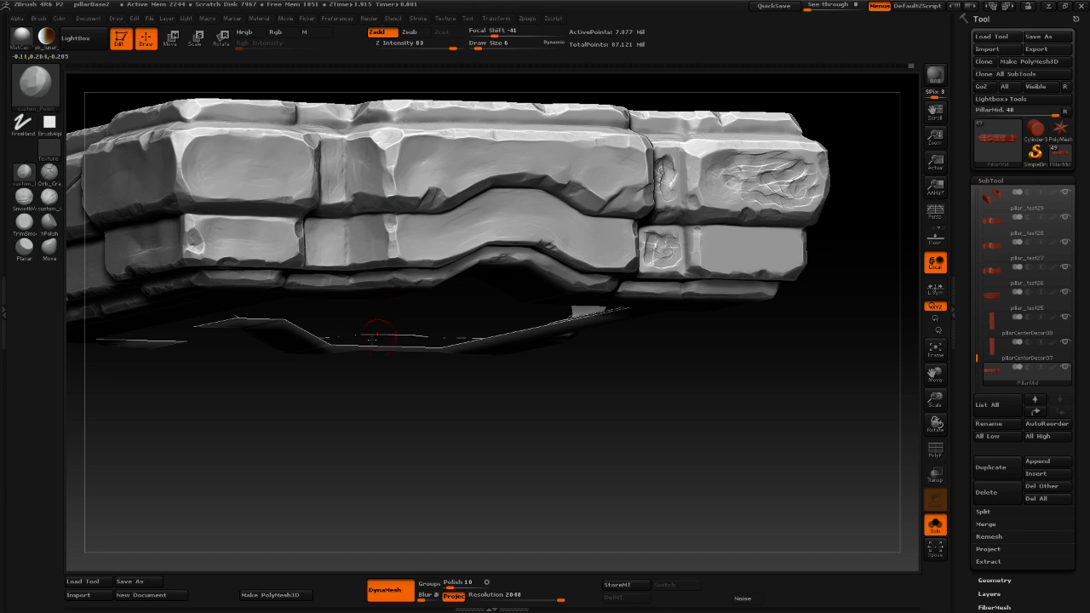
Flatten the cracked face of the upper right brick with hPolish.
left_click_drag(360, 463, 303, 381, "shift")
left_click_drag(298, 446, 157, 466, "alt")
left_click_drag(342, 457, 207, 496, "alt")
left_click(57, 226)
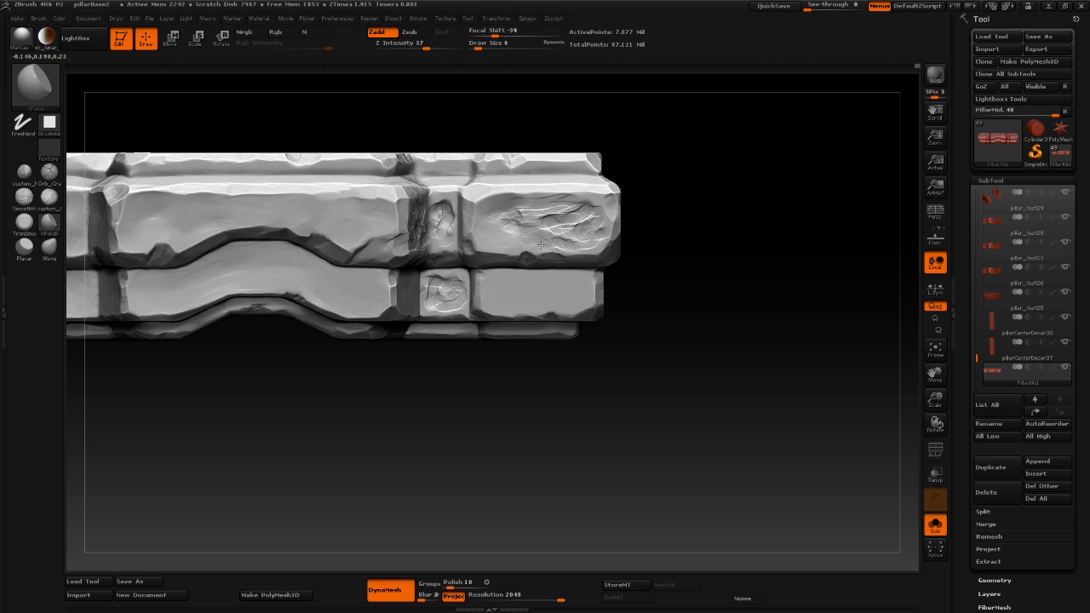
Flatten the cracked detail on the upper end block's front face with the hPolish brush.
left_click_drag(557, 242, 569, 243)
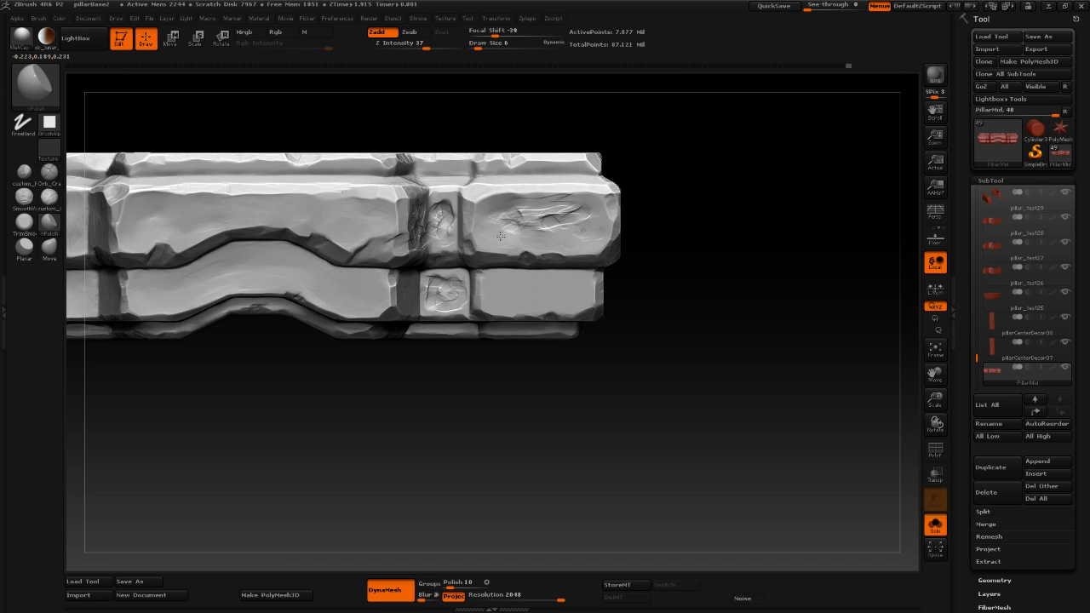
left_click_drag(786, 220, 601, 107)
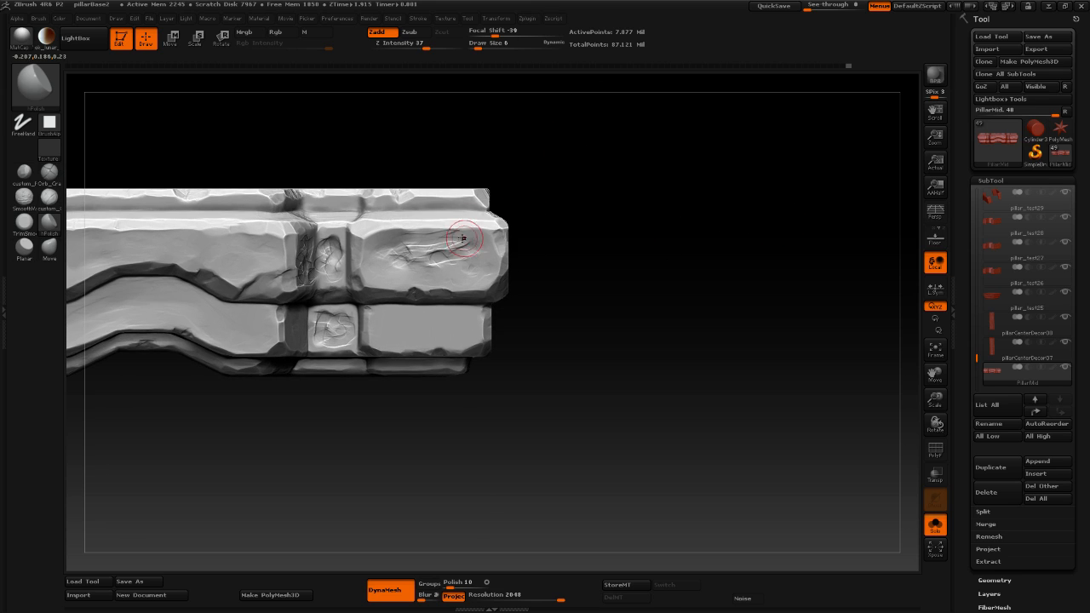
mouse_move(415, 255)
left_mouse_down()
mouse_move(433, 265)
mouse_move(423, 256)
mouse_move(444, 246)
mouse_move(437, 253)
left_mouse_up()
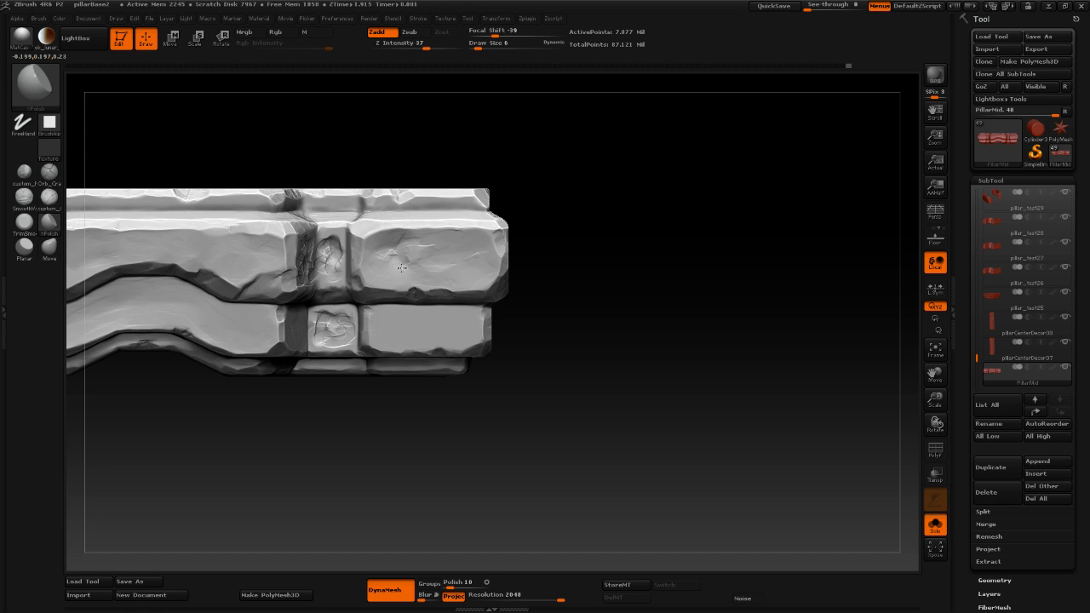
left_click_drag(419, 263, 423, 248)
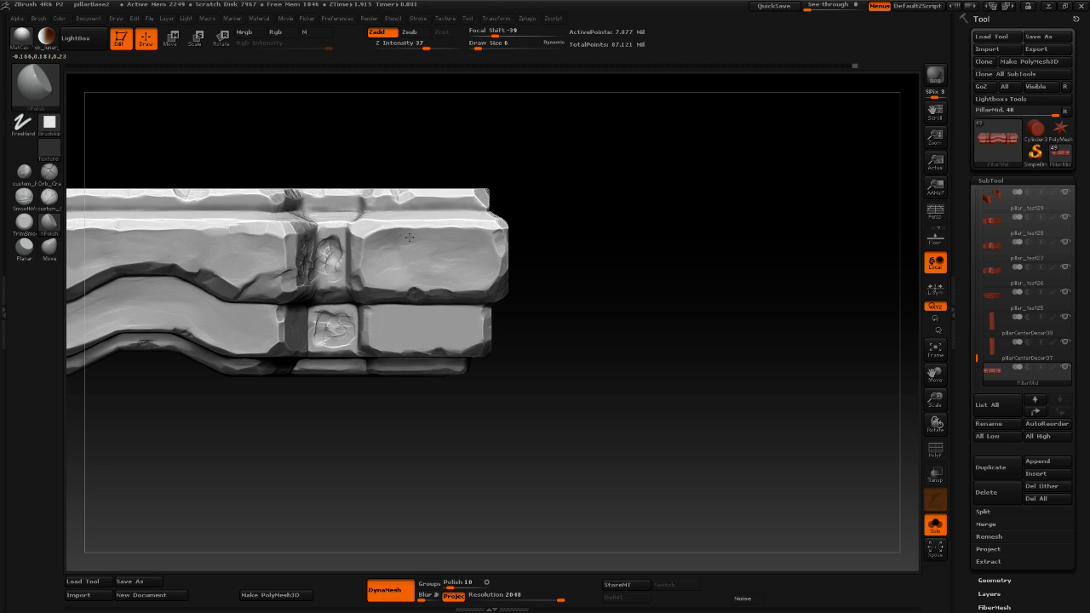
Smooth the angled face between the upper narrow block and the end block with the custom polish brush.
mouse_move(528, 249)
left_mouse_down()
mouse_move(659, 227)
mouse_move(644, 266)
mouse_move(654, 277)
left_mouse_up()
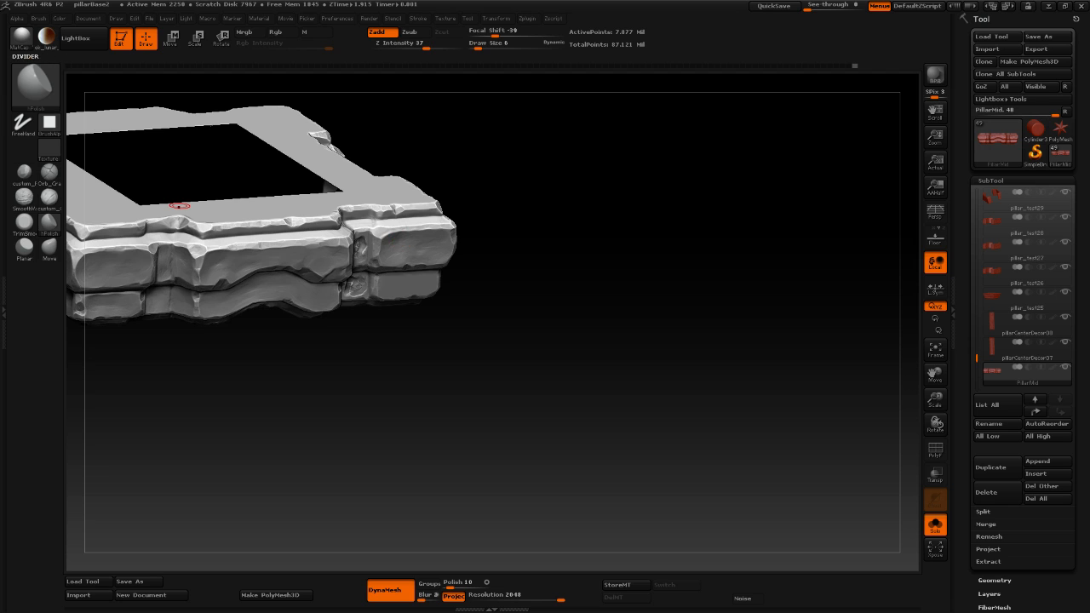
left_click(22, 176)
mouse_move(591, 238)
left_mouse_down()
mouse_move(603, 242)
mouse_move(549, 255)
left_mouse_up()
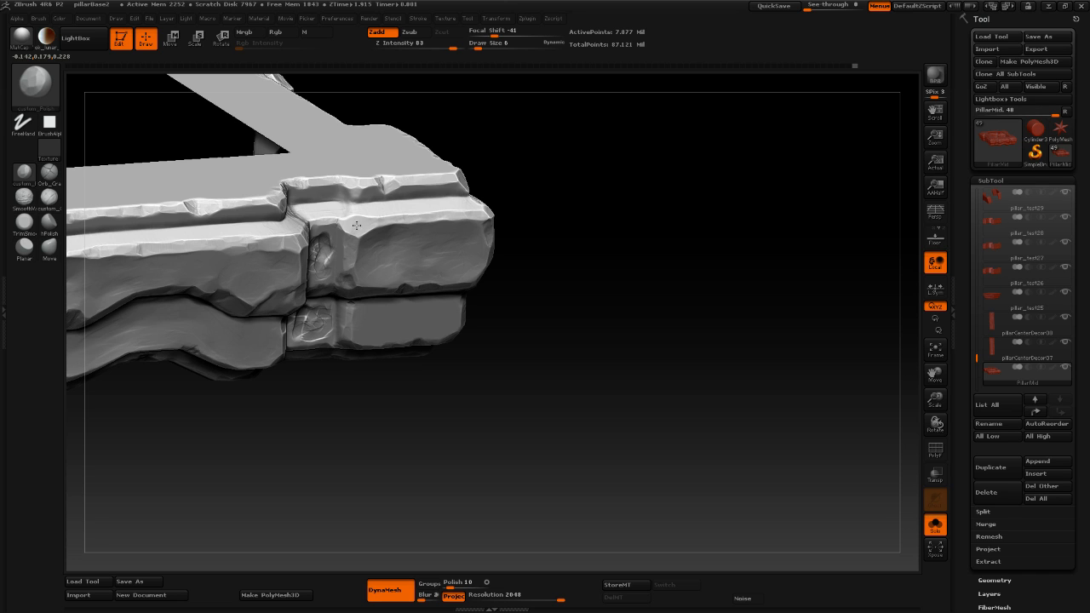
left_click_drag(554, 213, 569, 197)
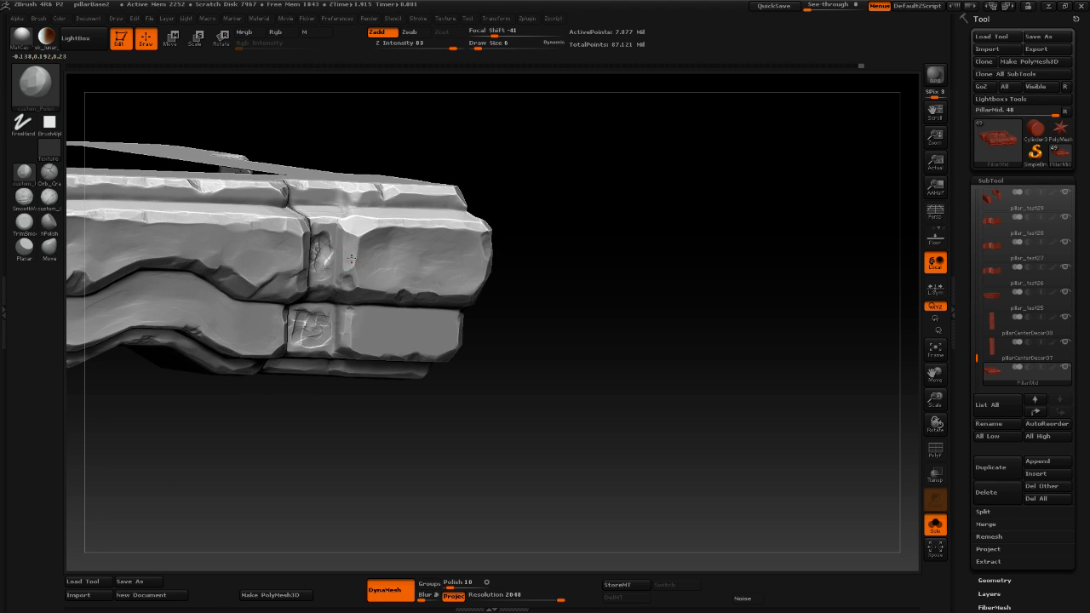
mouse_move(534, 234)
left_mouse_down()
mouse_move(543, 209)
mouse_move(339, 281)
left_mouse_up()
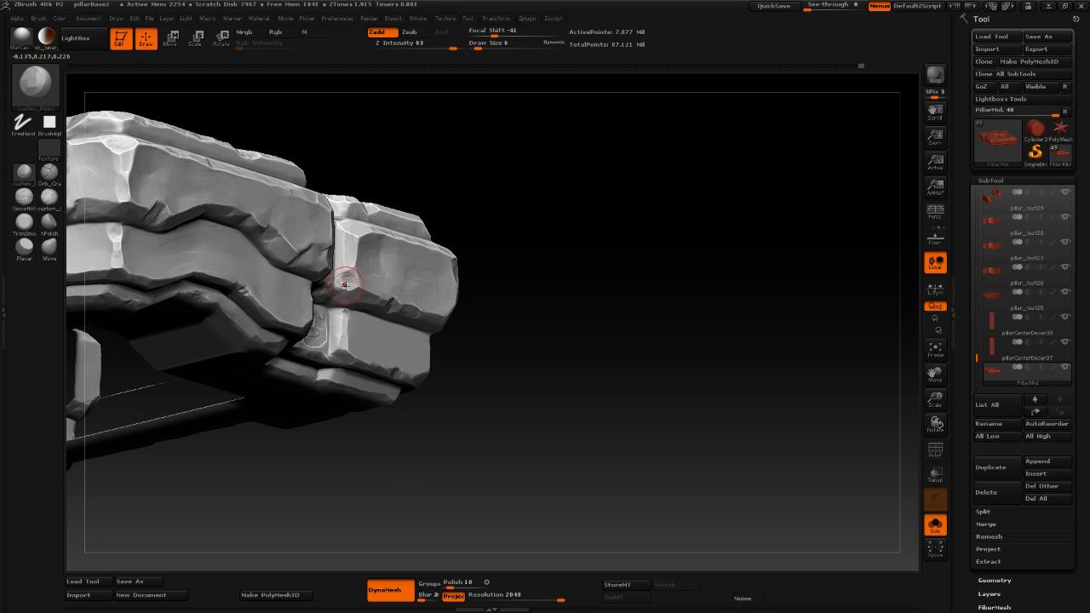
mouse_move(579, 241)
left_mouse_down("shift")
mouse_move(643, 197)
mouse_move(625, 189)
mouse_move(624, 285)
mouse_move(589, 246)
left_mouse_up("shift")
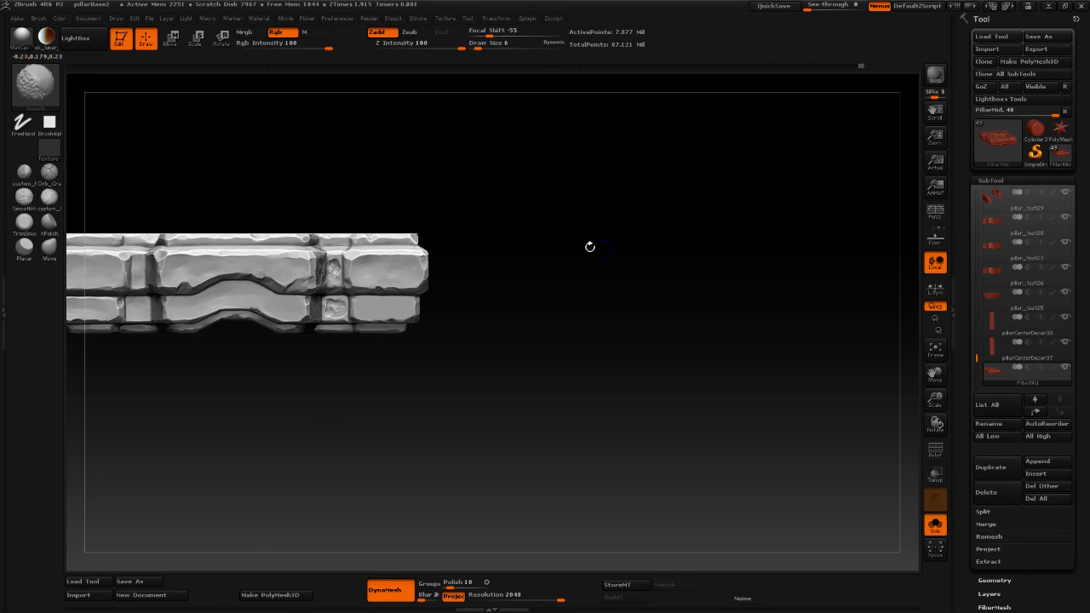
Flatten the angled side face between the upper arched block and the narrow carved block with the hPolish brush.
mouse_move(334, 404)
left_mouse_down("alt")
mouse_move(412, 405)
mouse_move(349, 411)
mouse_move(345, 469)
left_mouse_up("alt")
left_click(49, 224)
left_click_drag(311, 427, 250, 164)
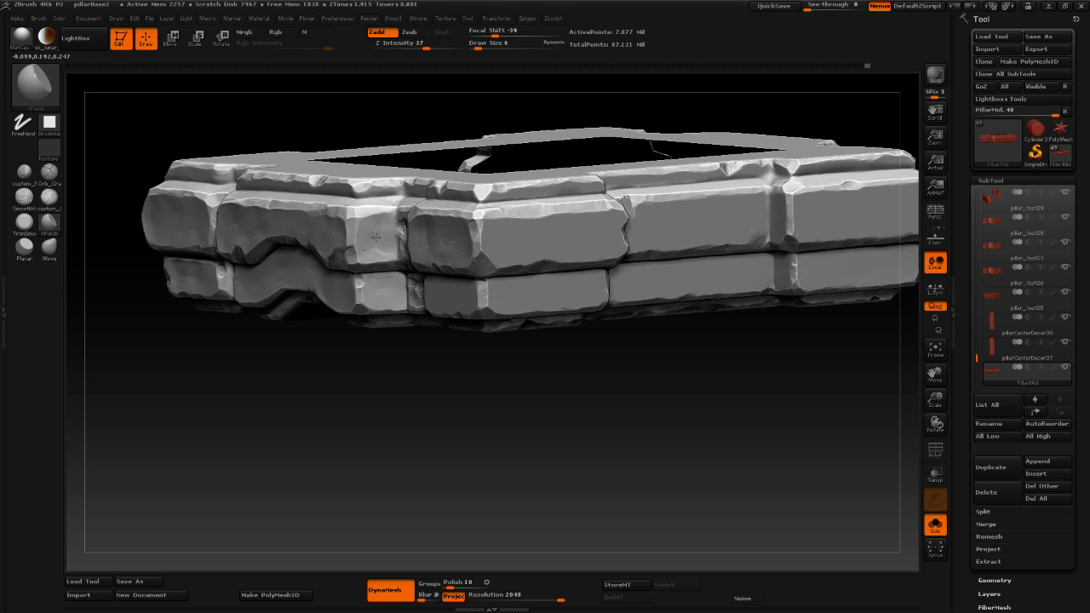
left_click_drag(372, 225, 368, 214)
left_click_drag(332, 357, 361, 399)
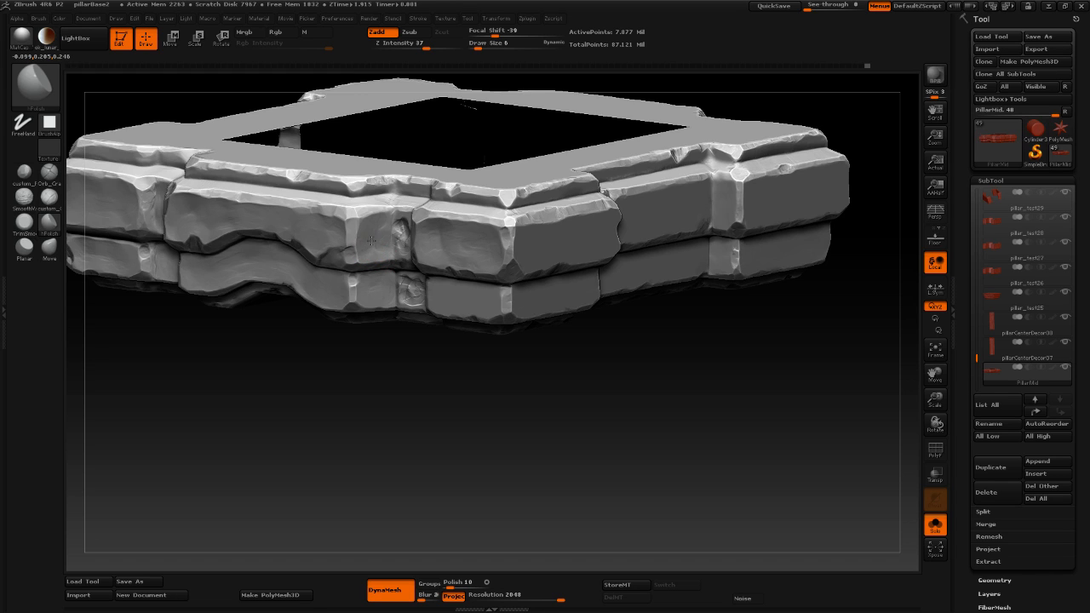
left_click_drag(386, 224, 385, 213)
left_click_drag(374, 253, 381, 249)
left_click_drag(377, 361, 542, 264)
left_click_drag(578, 393, 558, 359)
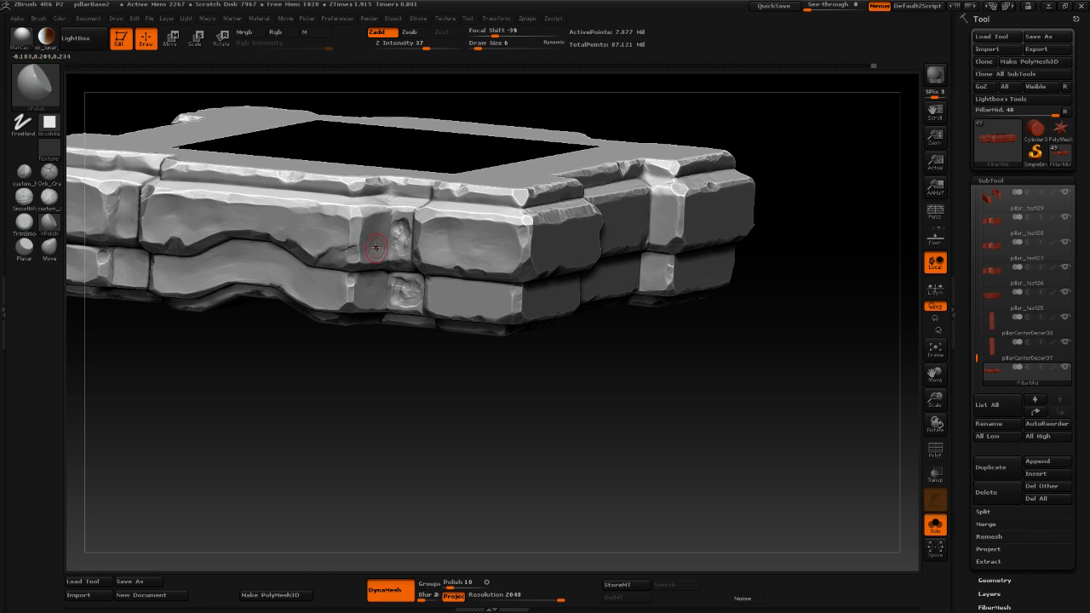
Inspect the stone surface under a contrasting brown material from another angle and restore the grey material.
left_click(48, 37)
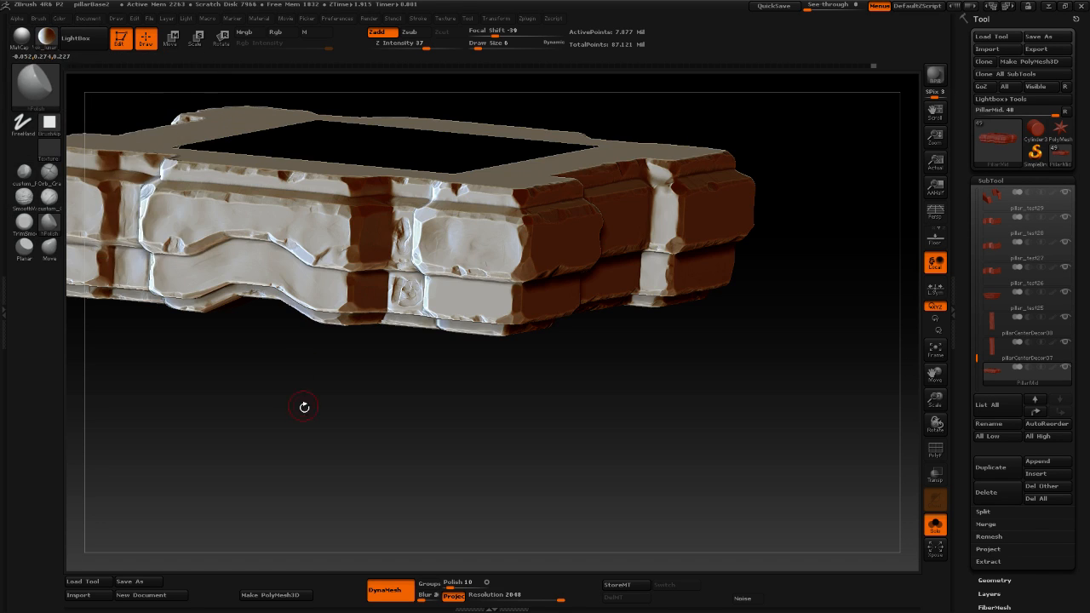
left_click_drag(304, 407, 430, 239)
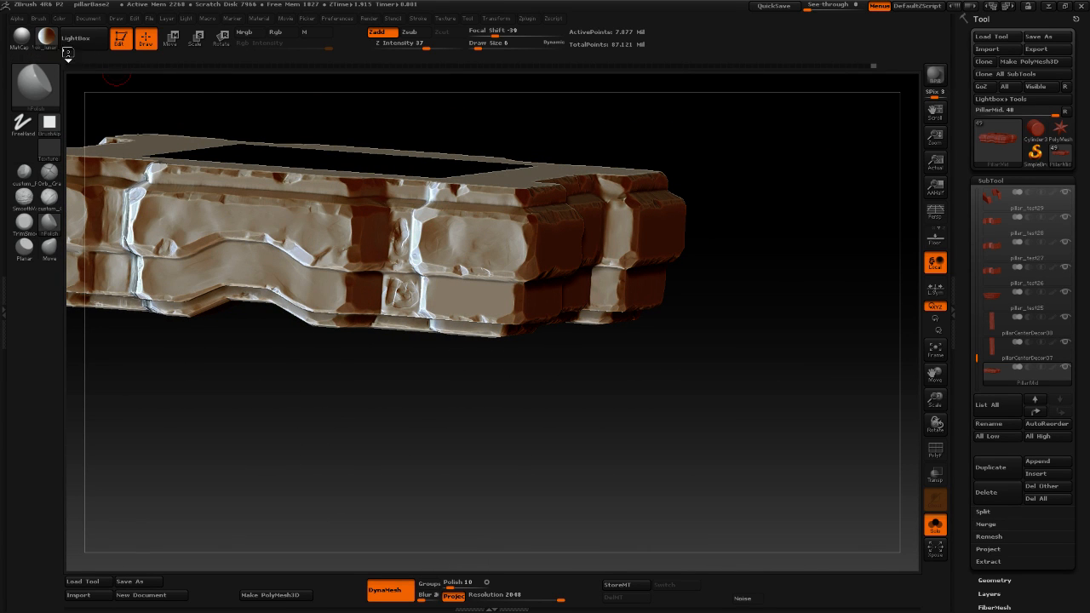
left_click(21, 37)
left_click_drag(301, 394, 383, 240)
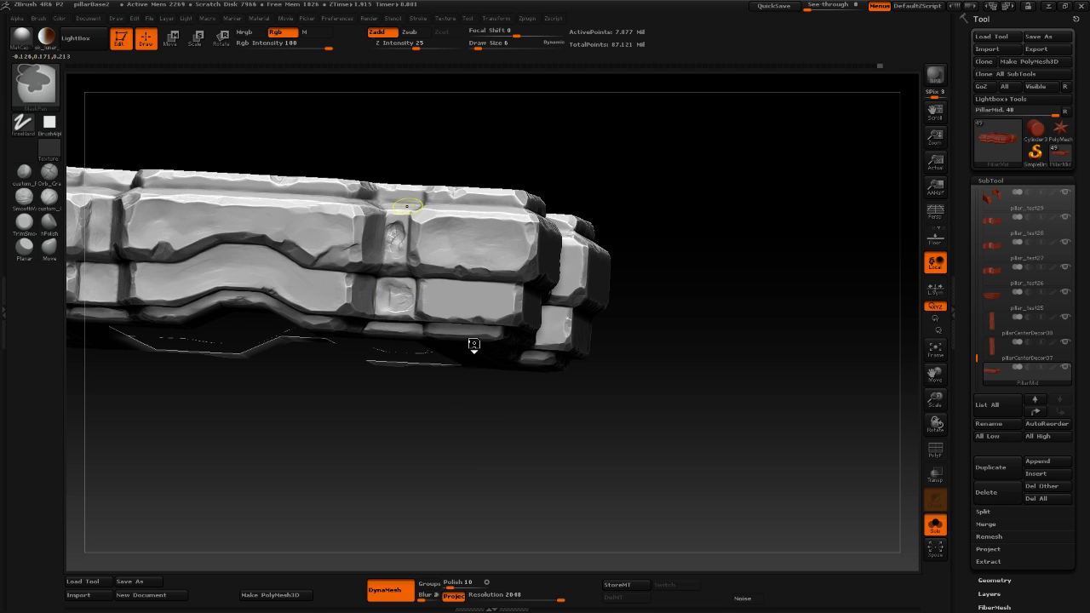
Flatten the carved detail on the lower narrow block with the hPolish brush, reducing the draw size to 4.
left_click_drag(465, 462, 529, 435, "shift")
mouse_move(633, 391)
left_mouse_down()
mouse_move(642, 440)
mouse_move(616, 388)
left_mouse_up()
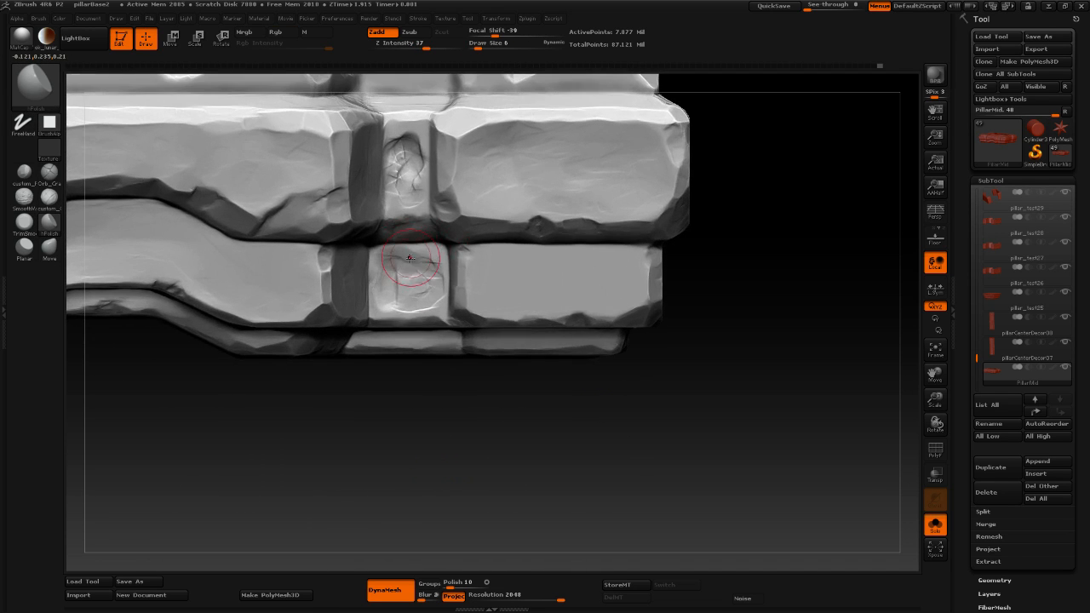
mouse_move(423, 260)
left_mouse_down()
mouse_move(431, 289)
mouse_move(389, 280)
left_mouse_up()
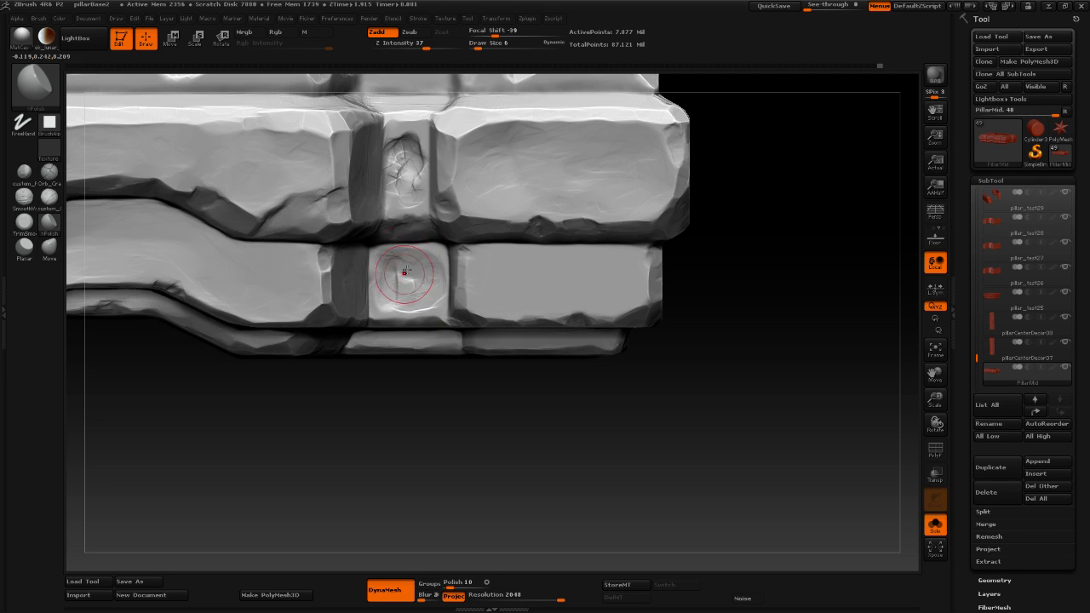
key("space")
mouse_move(481, 301)
left_mouse_down()
mouse_move(502, 298)
mouse_move(488, 295)
left_mouse_up()
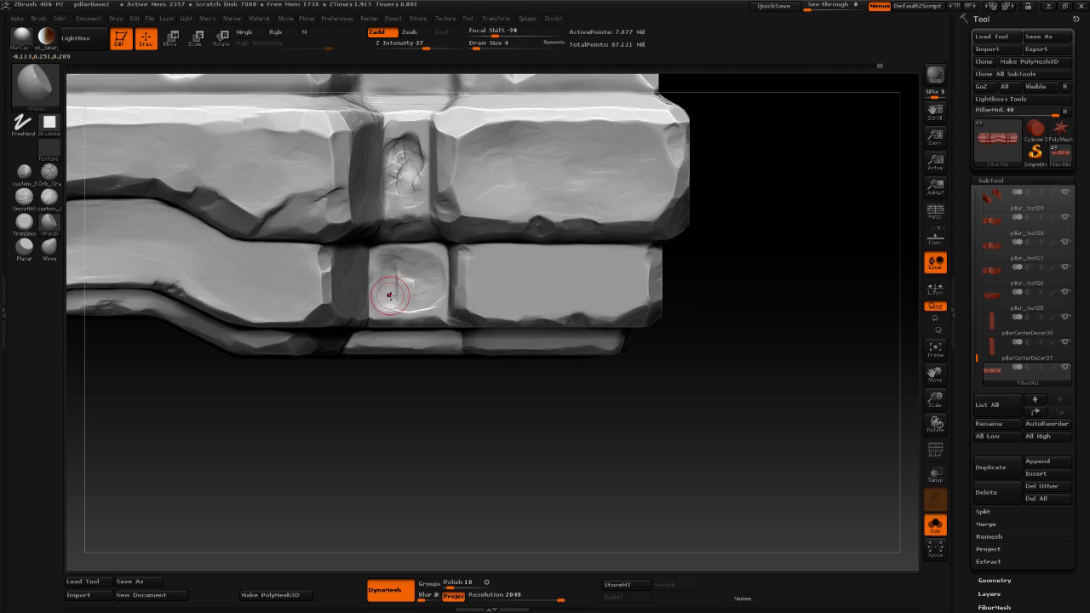
mouse_move(378, 289)
left_mouse_down()
mouse_move(400, 309)
mouse_move(430, 310)
mouse_move(437, 295)
left_mouse_up()
mouse_move(388, 298)
left_mouse_down()
mouse_move(406, 280)
mouse_move(398, 271)
mouse_move(433, 254)
left_mouse_up()
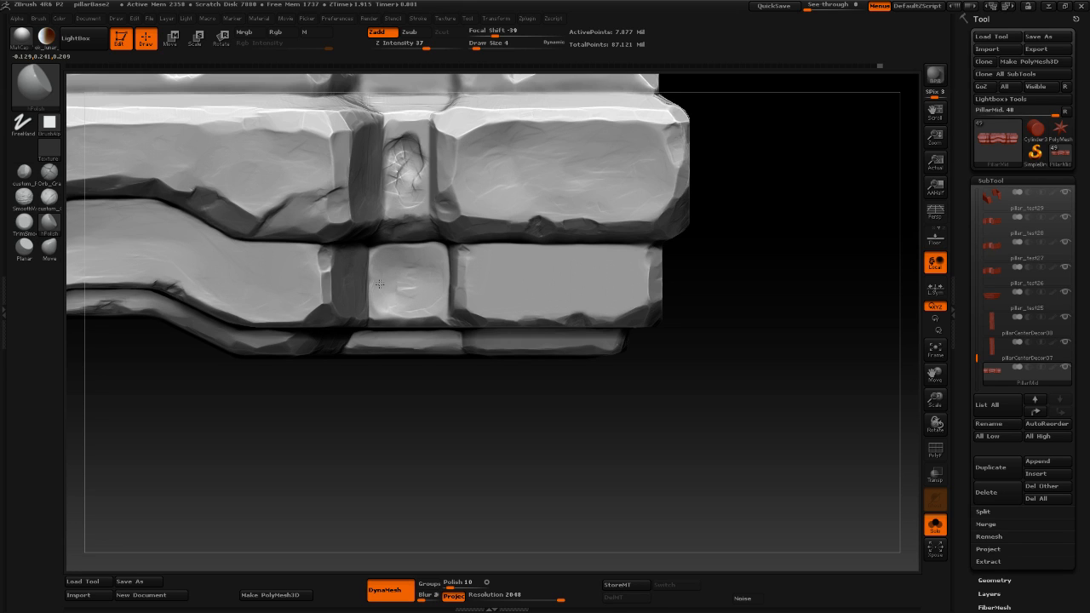
mouse_move(396, 308)
left_mouse_down()
mouse_move(428, 308)
mouse_move(415, 294)
left_mouse_up()
left_click_drag(438, 298, 437, 319)
mouse_move(716, 364)
left_mouse_down("alt")
mouse_move(778, 281)
mouse_move(767, 305)
left_mouse_up("alt")
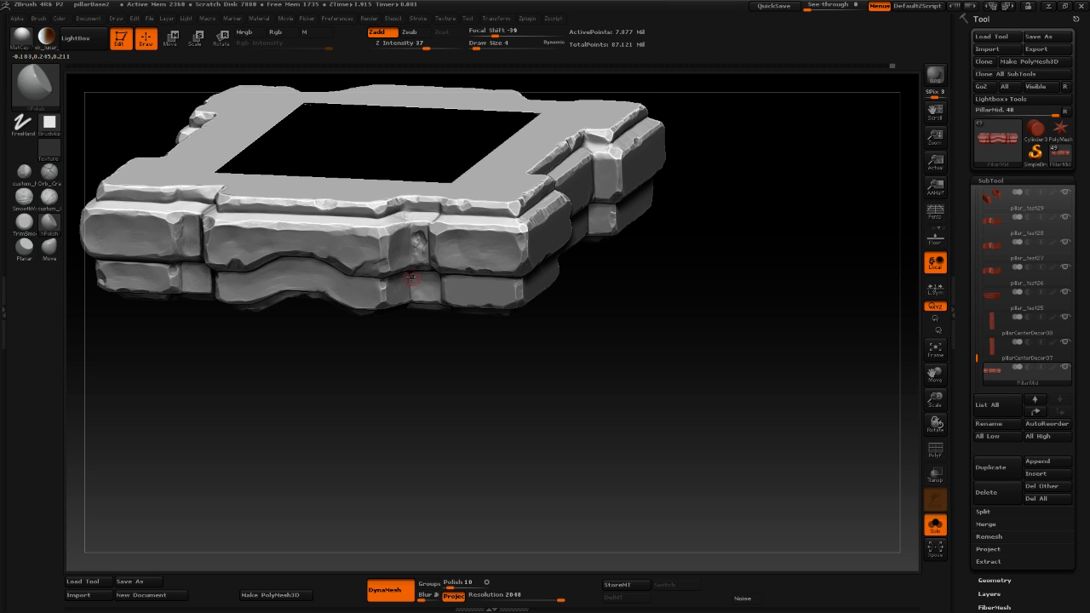
left_click_drag(472, 319, 408, 292)
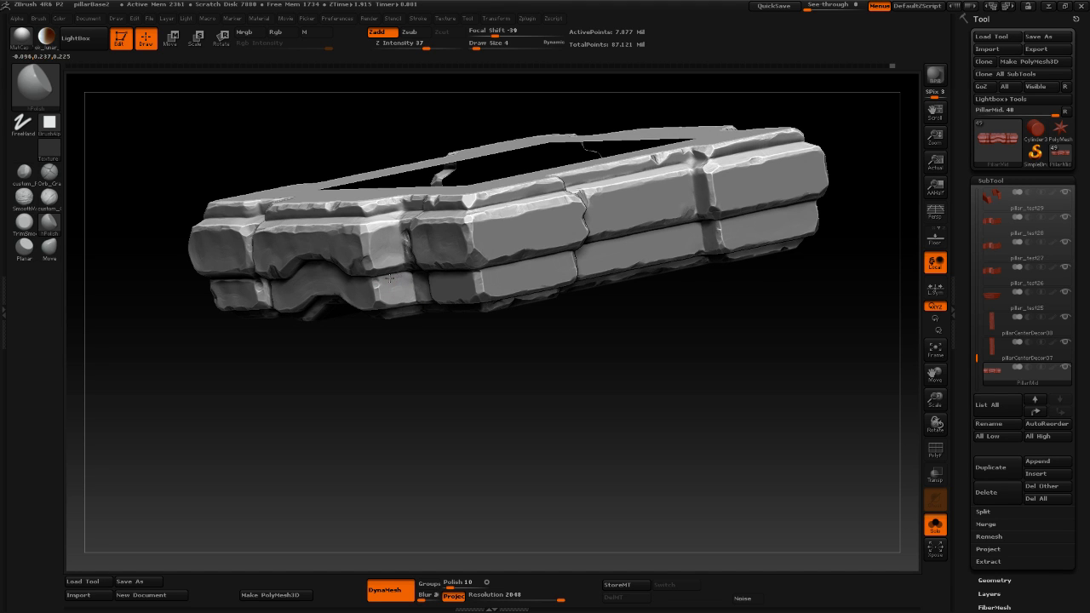
Flatten the carved recess on the upper narrow block's front face with the hPolish brush at draw size 4.
mouse_move(441, 416)
left_mouse_down()
mouse_move(587, 336)
mouse_move(612, 338)
mouse_move(601, 335)
mouse_move(631, 366)
mouse_move(562, 356)
mouse_move(657, 394)
mouse_move(632, 392)
mouse_move(637, 446)
left_mouse_up()
mouse_move(392, 211)
left_mouse_down()
mouse_move(390, 224)
mouse_move(395, 206)
mouse_move(380, 190)
left_mouse_up()
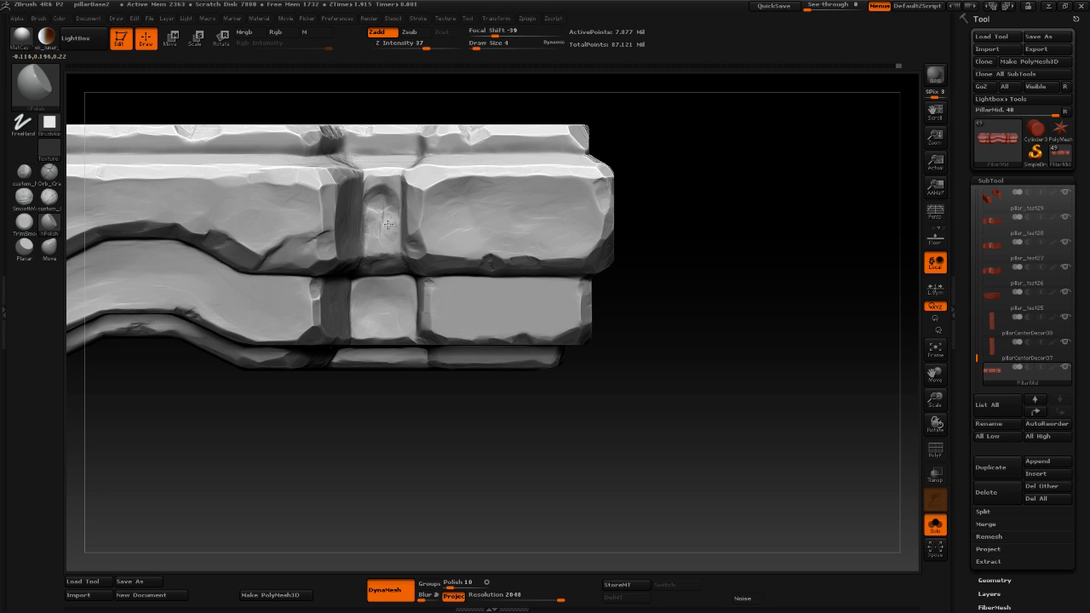
mouse_move(381, 220)
left_mouse_down()
mouse_move(370, 215)
mouse_move(373, 193)
mouse_move(390, 206)
mouse_move(373, 236)
left_mouse_up()
left_click_drag(673, 179, 644, 214)
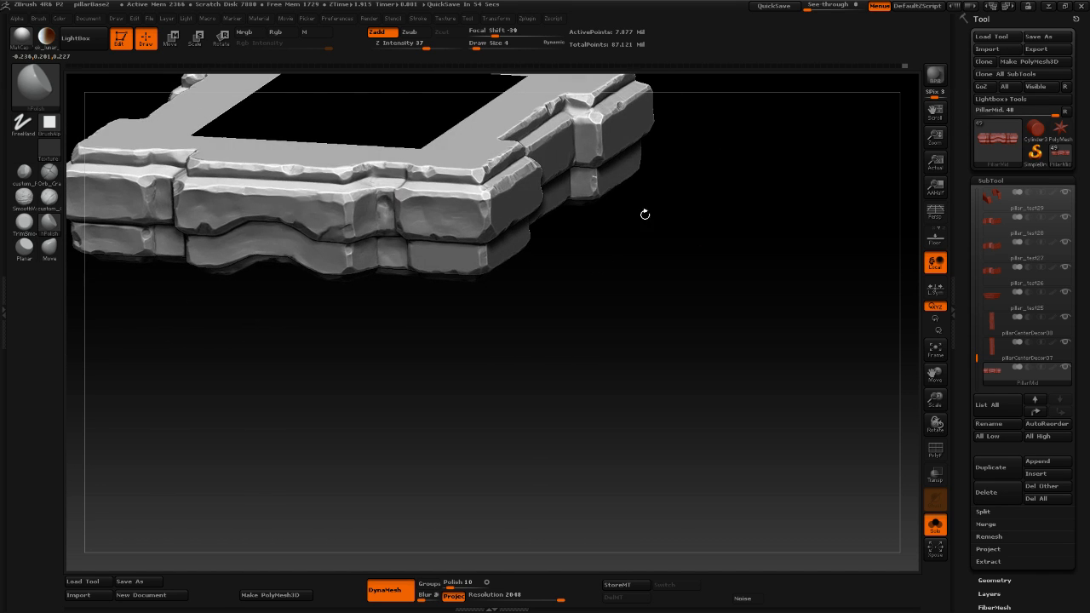
left_click_drag(384, 208, 384, 223)
left_click_drag(559, 233, 472, 196)
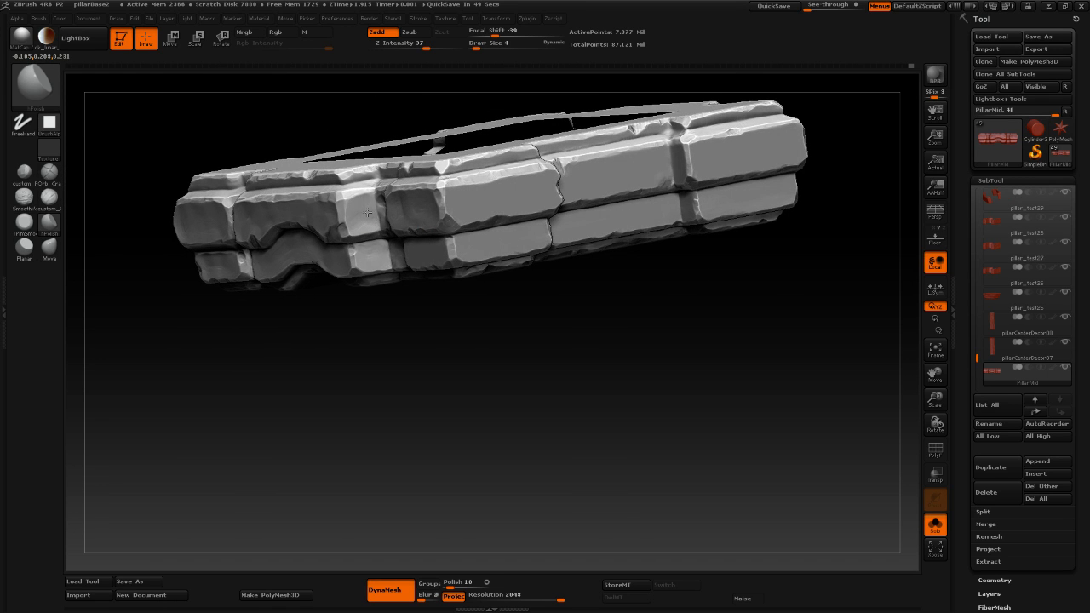
left_click_drag(420, 366, 385, 210)
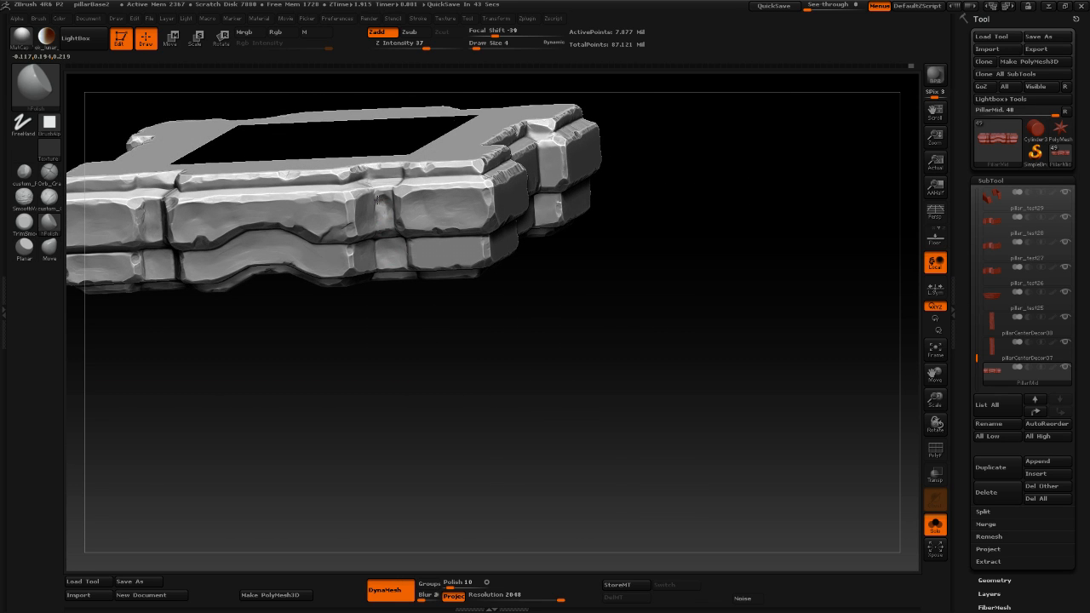
Polish the bottom edge of the lower arched block near the arch's center with the custom polish brush.
left_click_drag(705, 205, 665, 179)
left_click_drag(596, 258, 591, 309)
left_click_drag(426, 372, 443, 413, "alt")
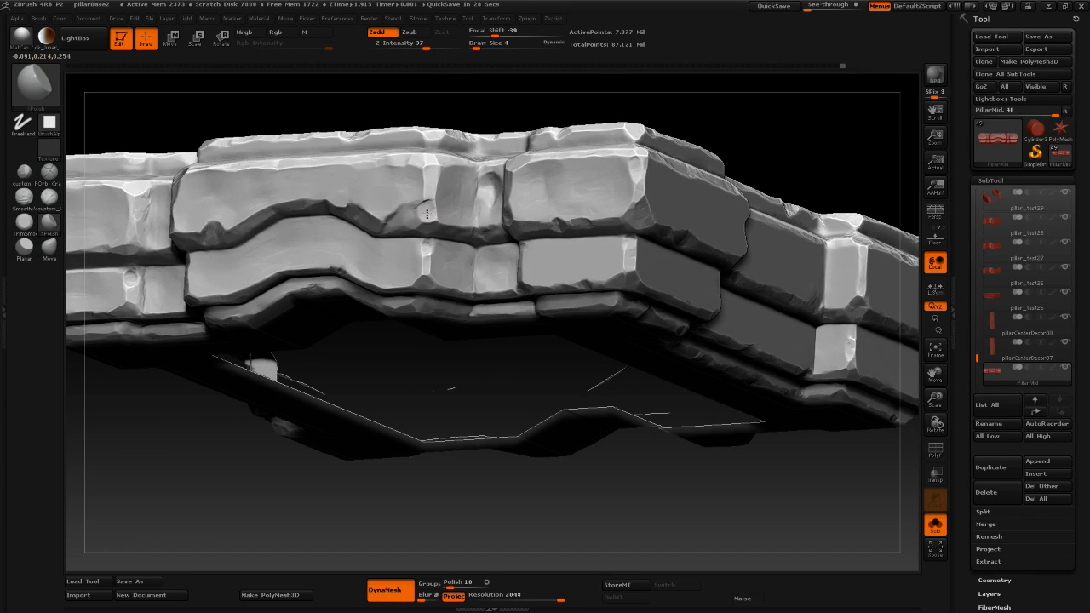
left_click(24, 171)
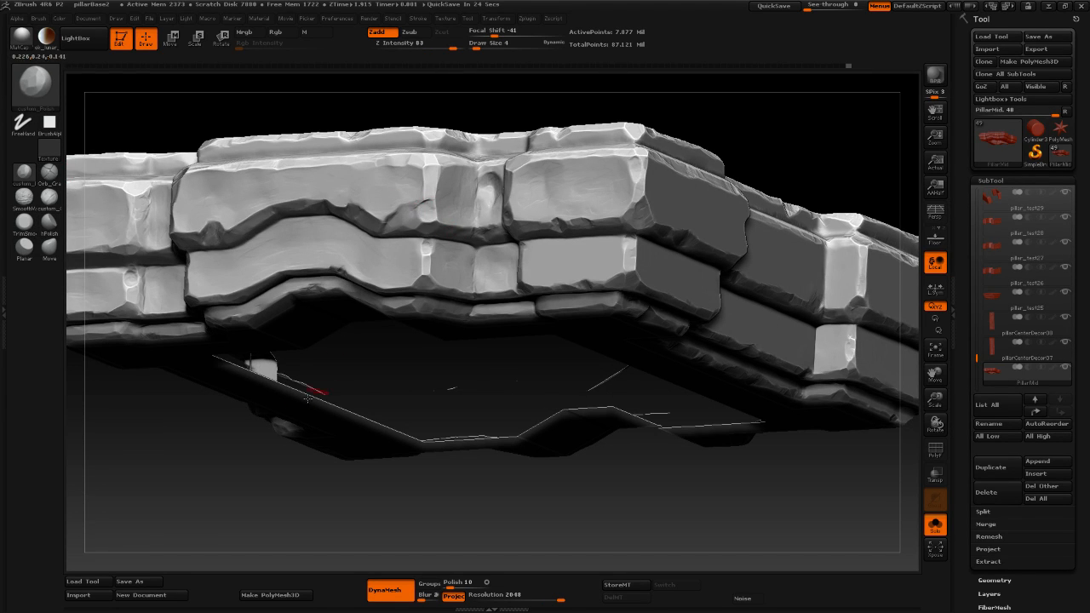
left_click_drag(219, 479, 206, 446)
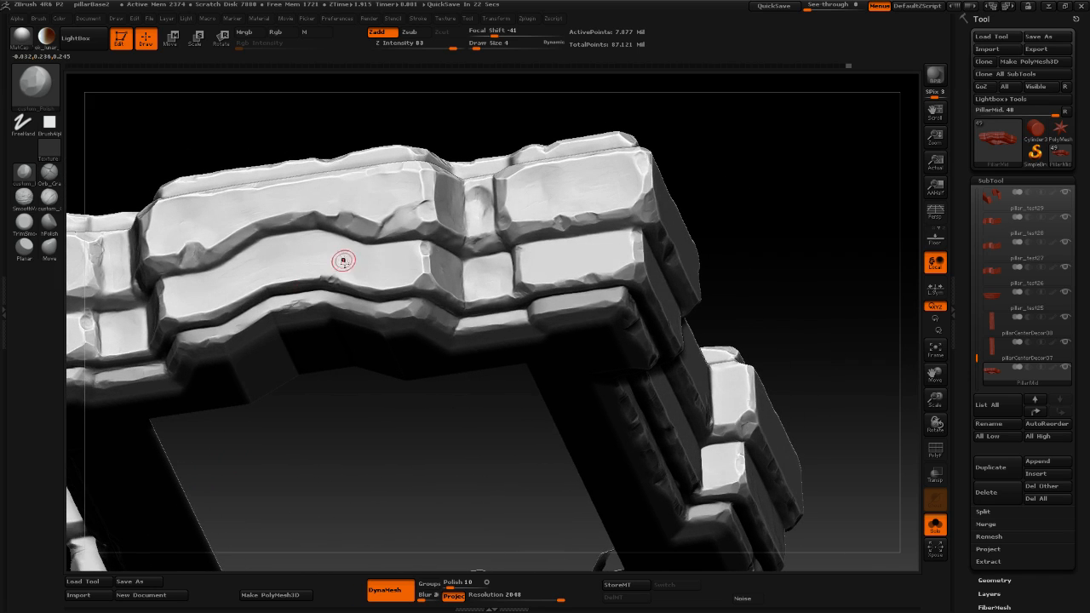
left_click_drag(334, 277, 344, 276)
mouse_move(785, 199)
left_mouse_down()
mouse_move(749, 220)
mouse_move(677, 232)
left_mouse_up()
mouse_move(345, 422)
left_mouse_down()
mouse_move(345, 402)
mouse_move(358, 415)
mouse_move(348, 423)
left_mouse_up()
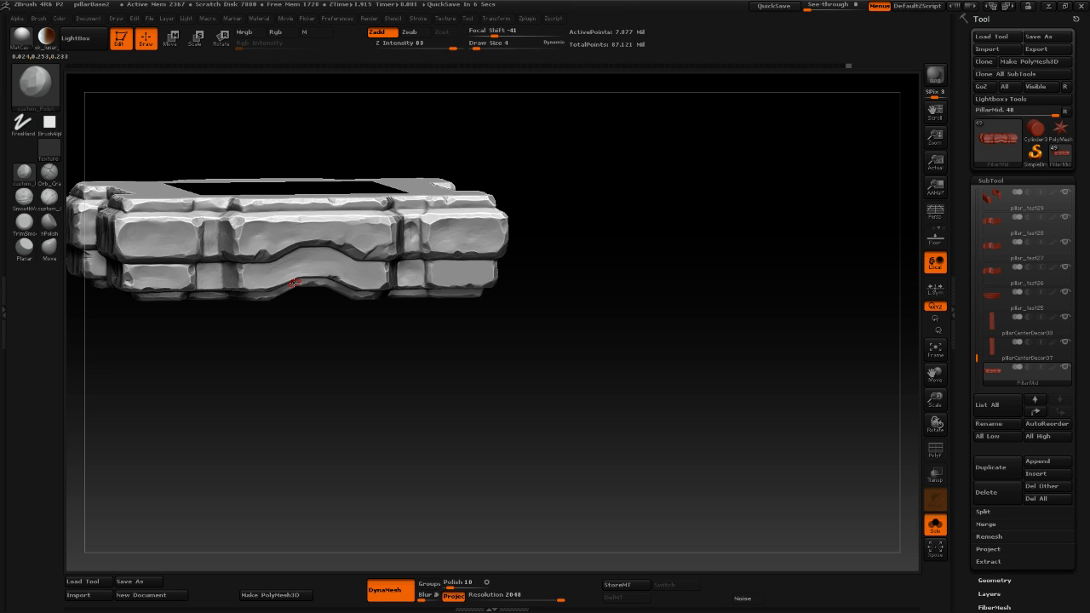
left_click_drag(516, 446, 441, 428)
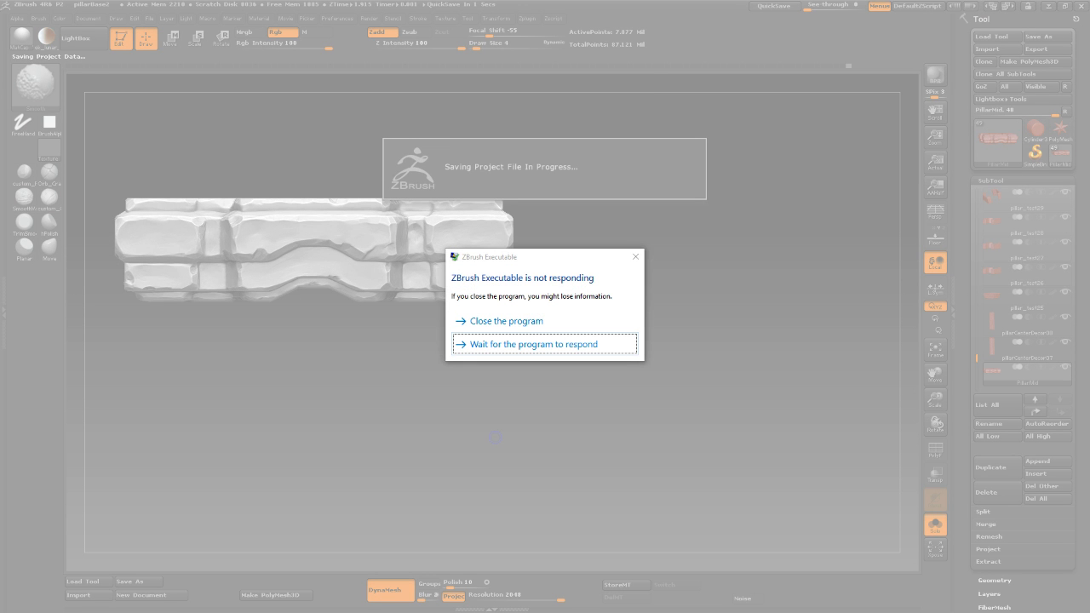
Force-close the unresponsive ZBrush program that hangs while saving the project.
left_click(511, 344)
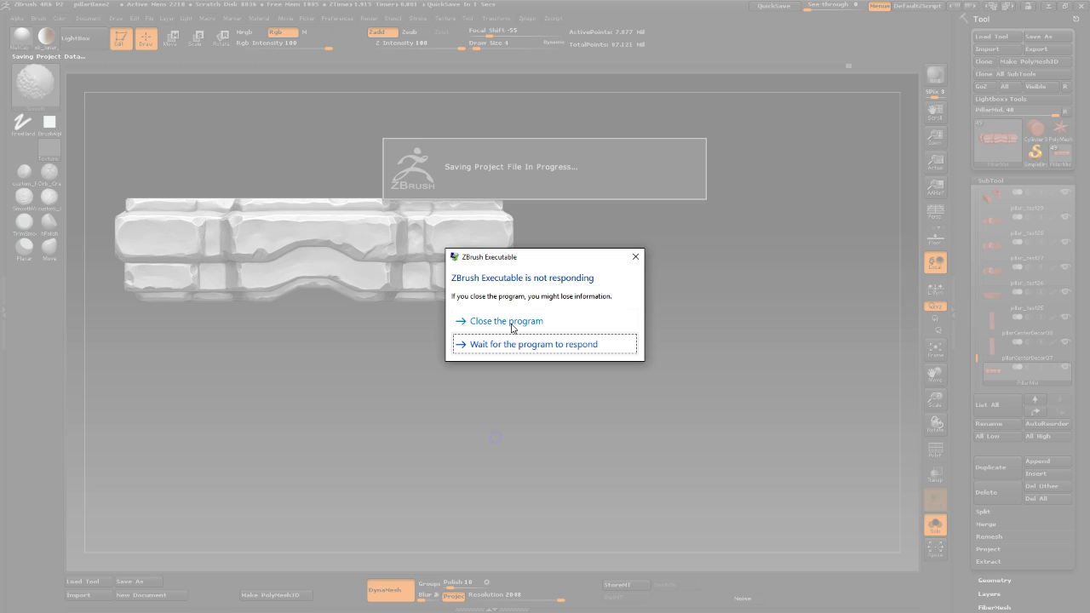
left_click(510, 322)
left_click(617, 333)
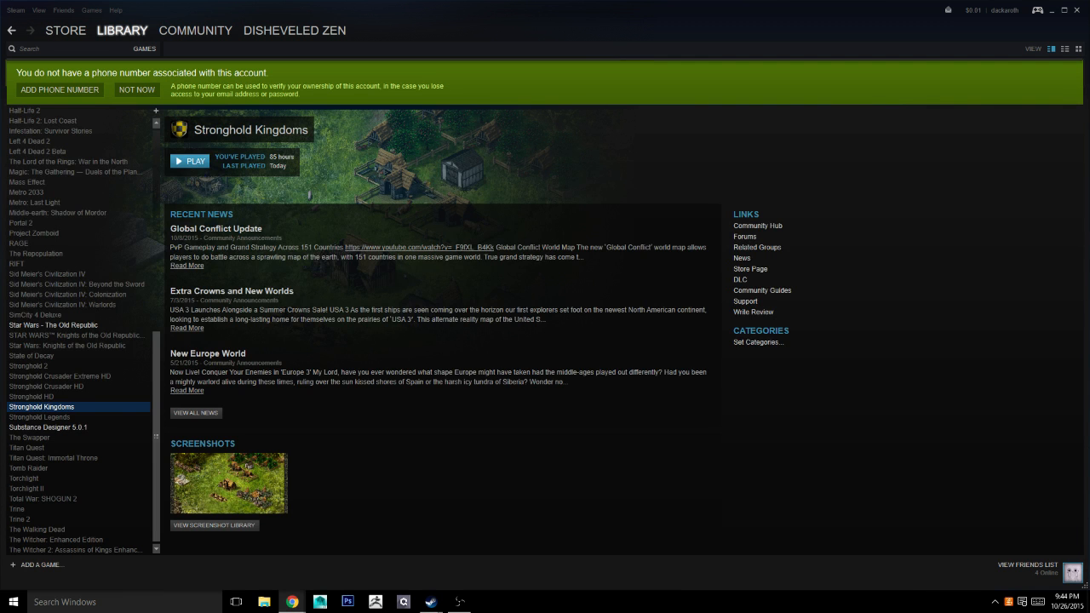
Close the Steam library and update news windows, and dismiss the abnormal termination note in the restarted ZBrush.
left_click(1077, 10)
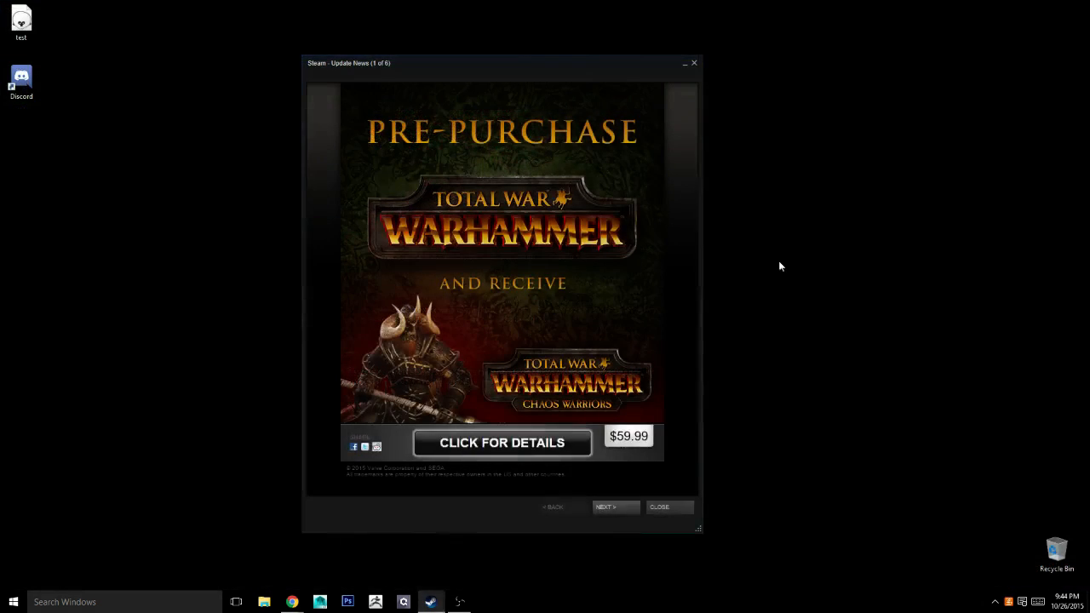
left_click(694, 64)
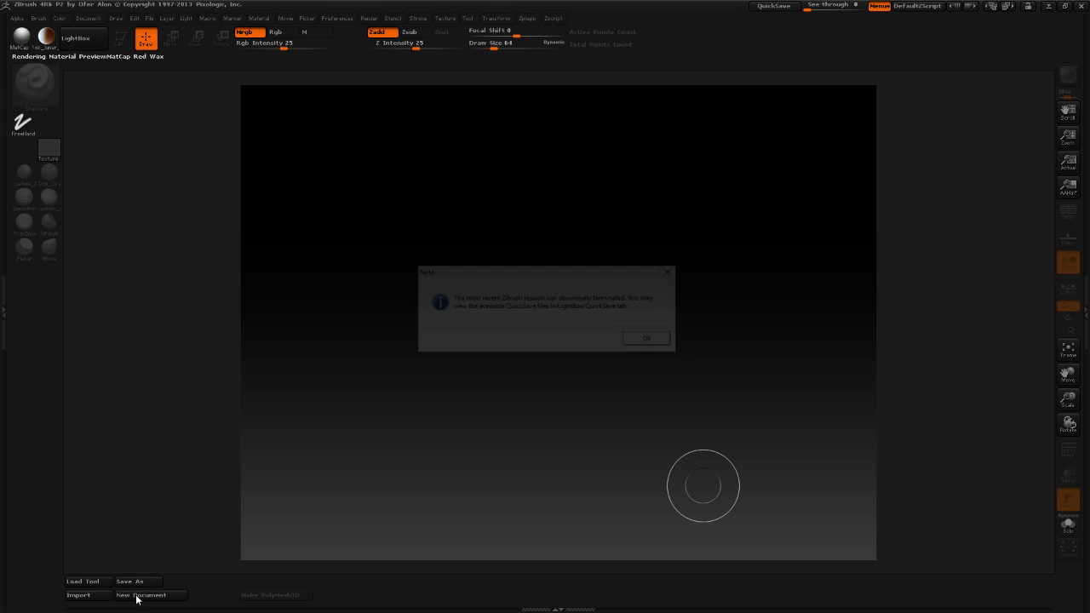
left_click(651, 343)
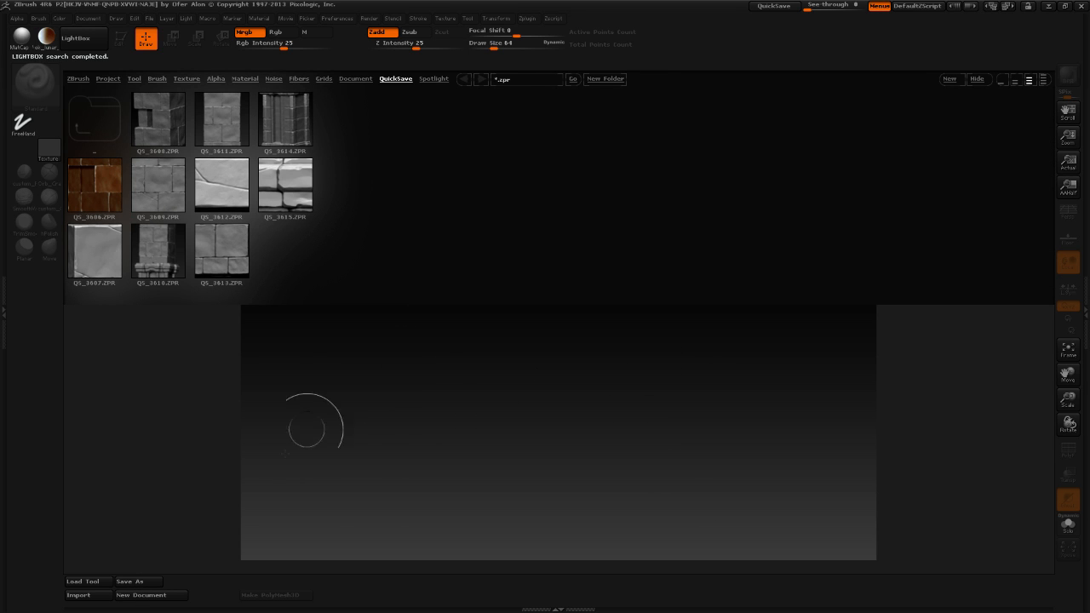
Create a new document that fills the workspace and hide LightBox.
left_click(175, 595)
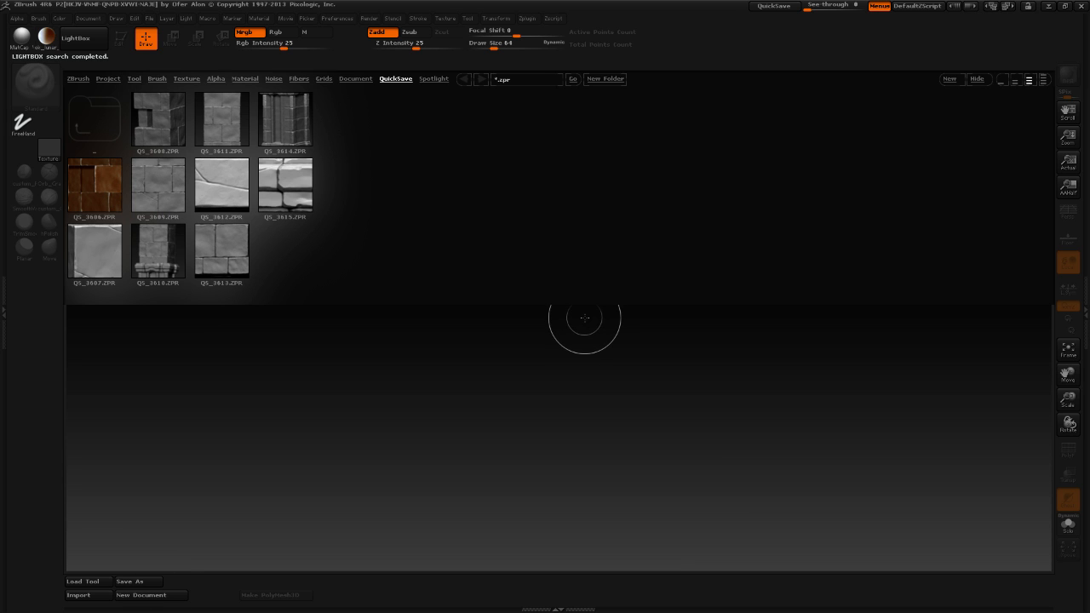
key("comma")
Open the pillarBase2 project from E:, Personal Projects, Fantasy Cave, Zbrush Sculpts, Pillar.
left_click(150, 18)
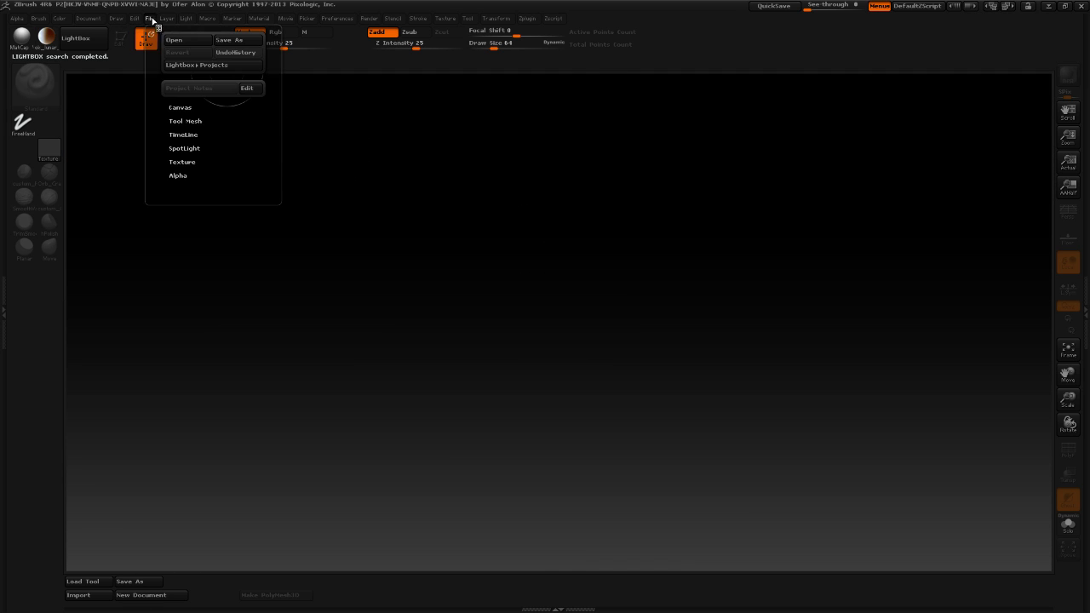
left_click(172, 40)
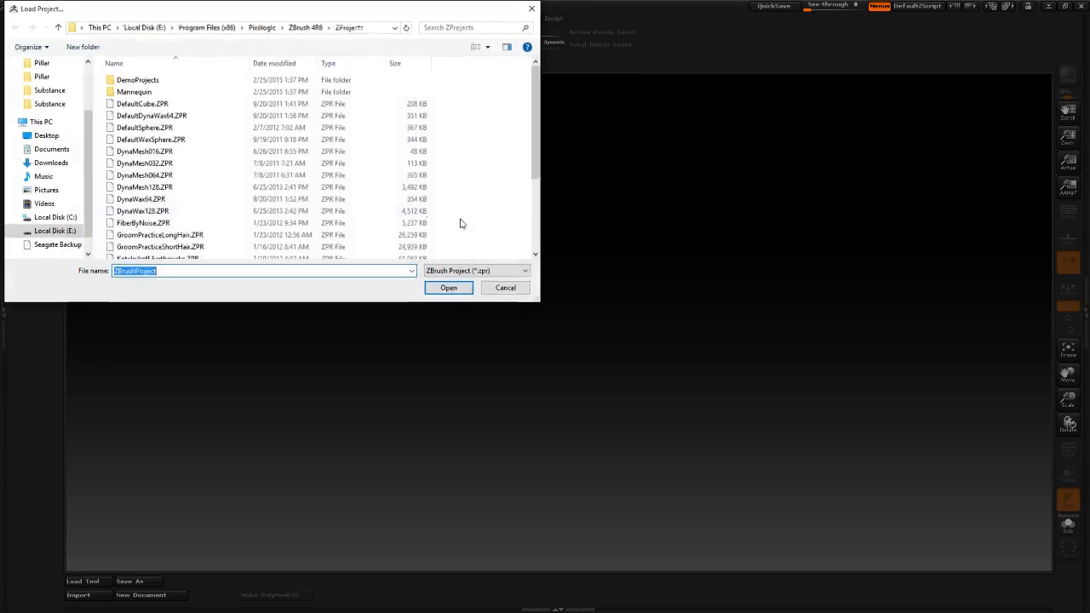
left_click(70, 236)
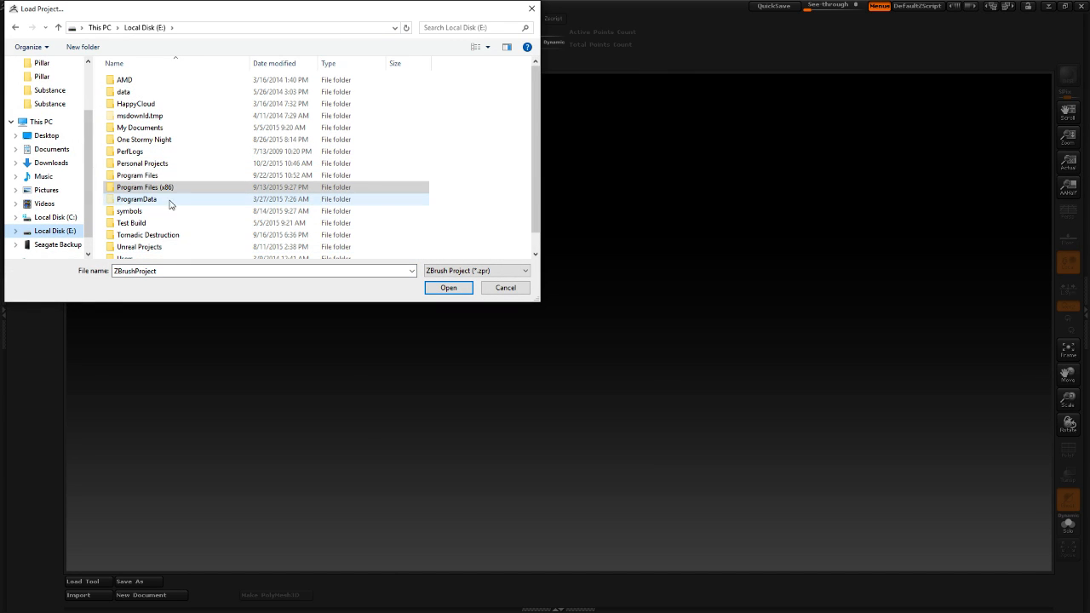
double_click(170, 162)
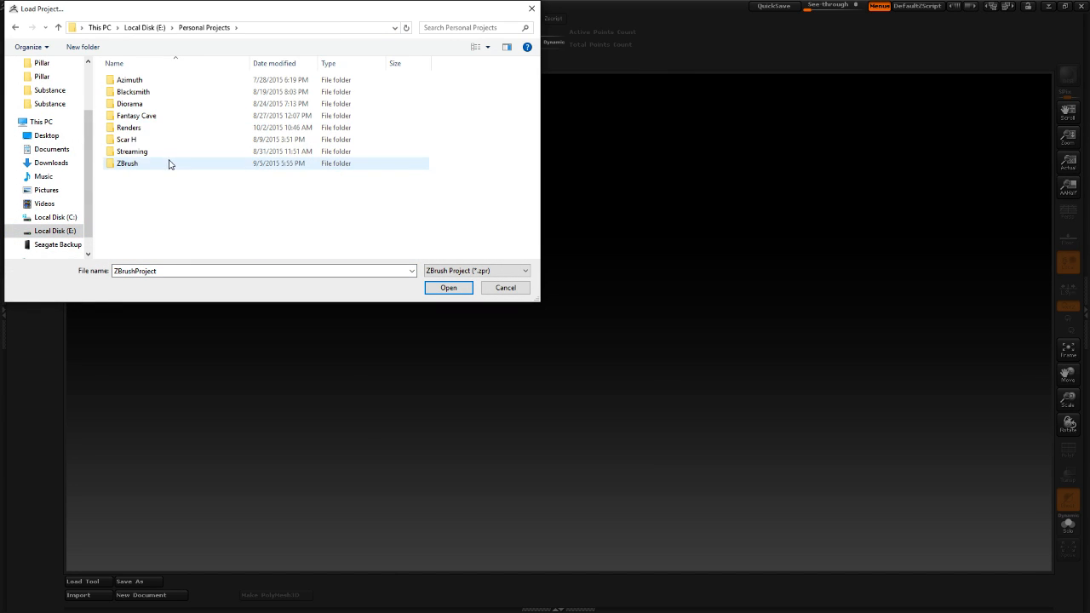
double_click(166, 116)
double_click(174, 200)
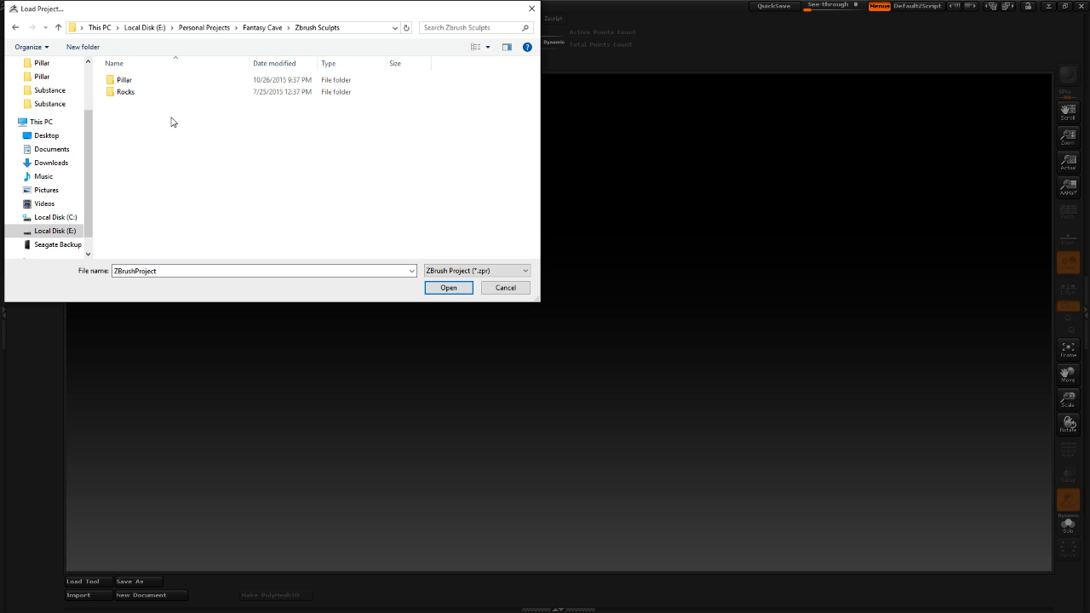
double_click(164, 80)
double_click(181, 96)
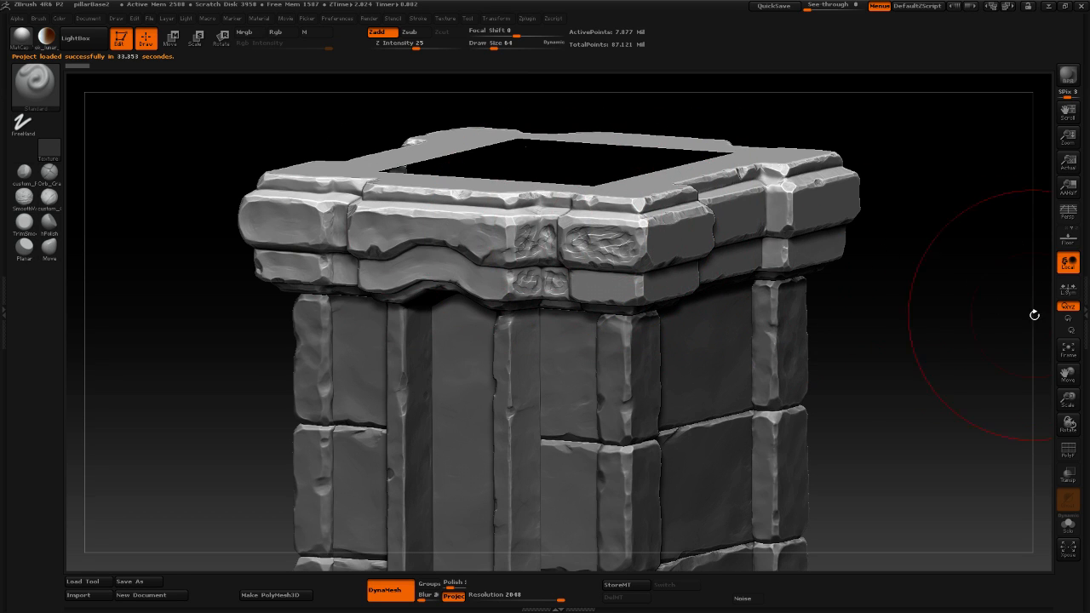
Look through the pillar's subtools and isolate the selected PillarMid subtool in Solo mode.
left_click(1087, 320)
left_click(988, 181)
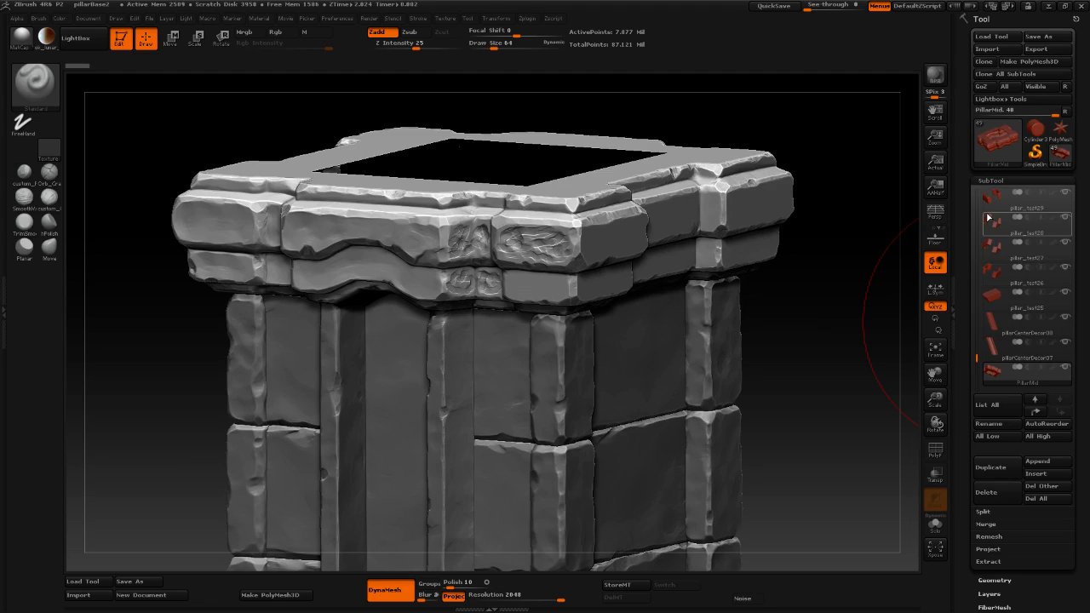
left_click_drag(977, 358, 974, 219)
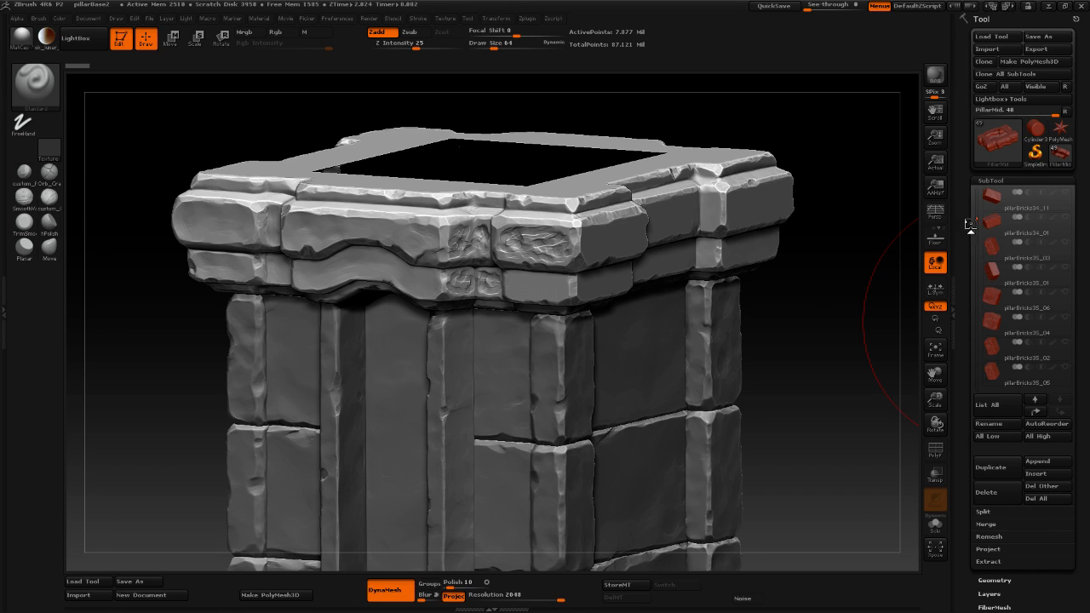
mouse_move(968, 235)
left_mouse_down()
mouse_move(977, 198)
mouse_move(977, 300)
left_mouse_up()
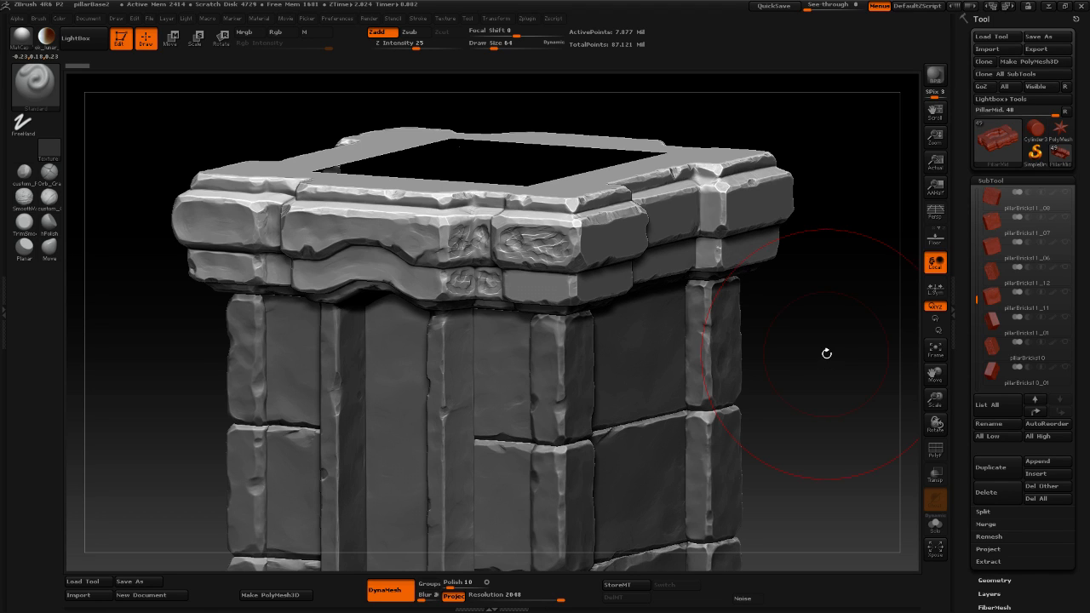
left_click(939, 527)
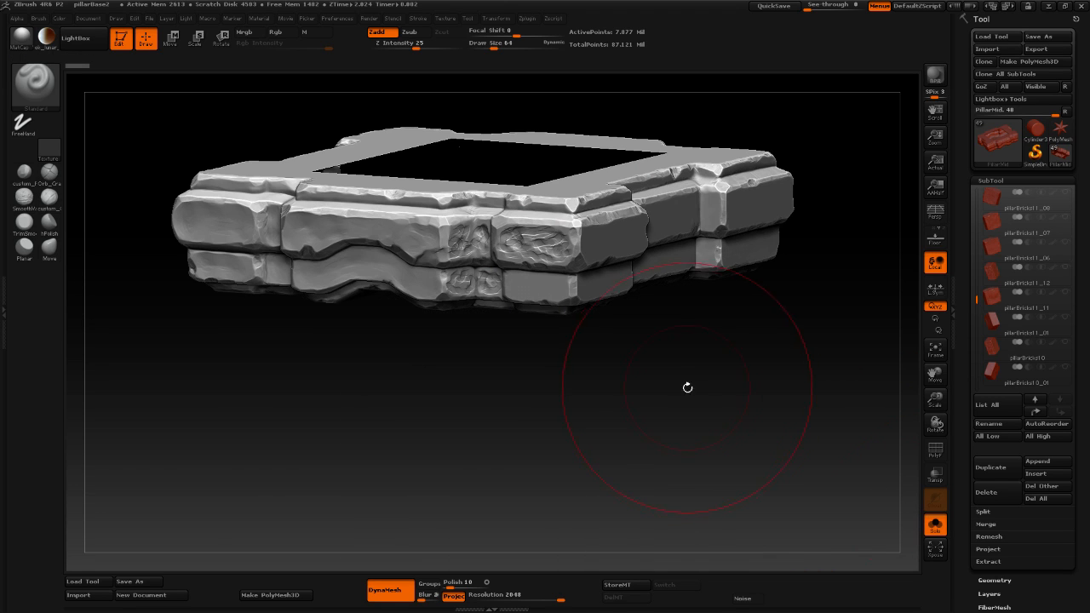
Set up the hPolish brush with Alpha 28 and a draw size of 10 for the block's front face.
mouse_move(688, 384)
left_mouse_down()
mouse_move(675, 405)
mouse_move(688, 398)
left_mouse_up()
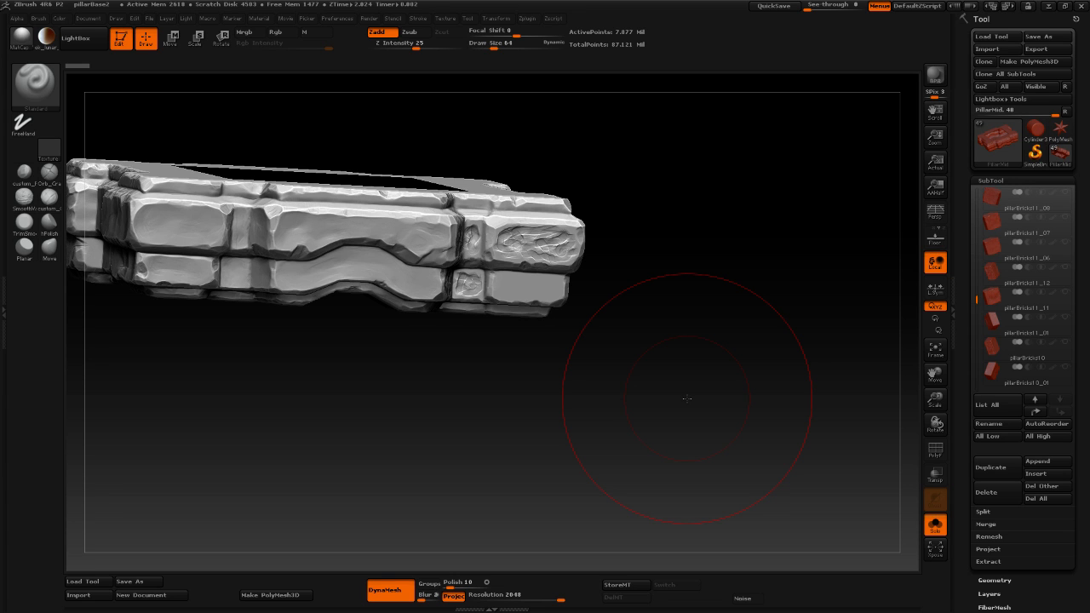
mouse_move(687, 398)
left_mouse_down()
mouse_move(688, 370)
mouse_move(712, 364)
mouse_move(705, 340)
mouse_move(737, 405)
left_mouse_up()
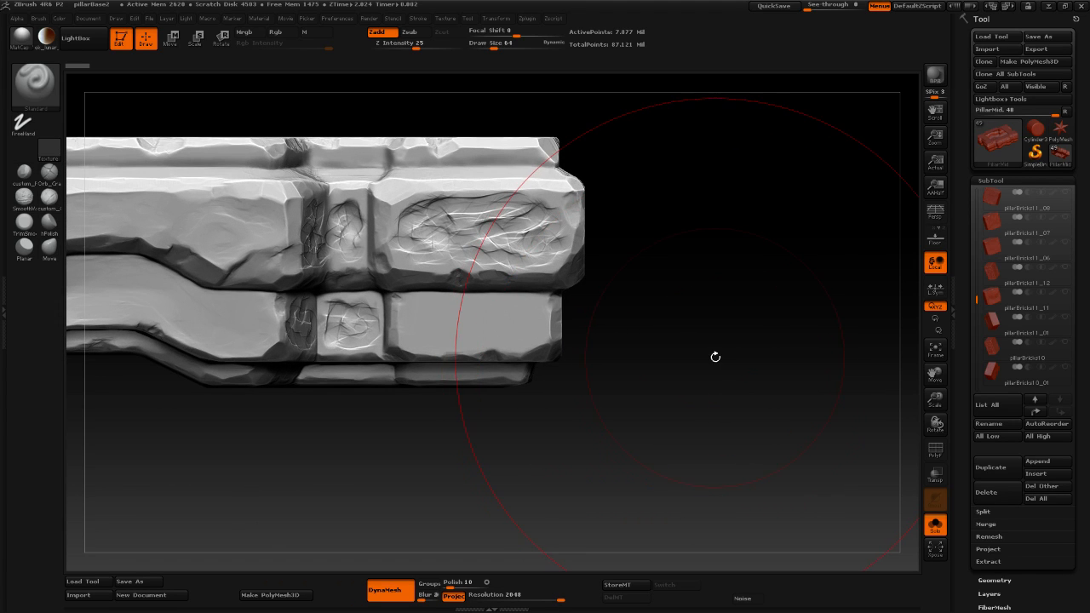
left_click(989, 180)
left_click_drag(827, 255, 798, 254)
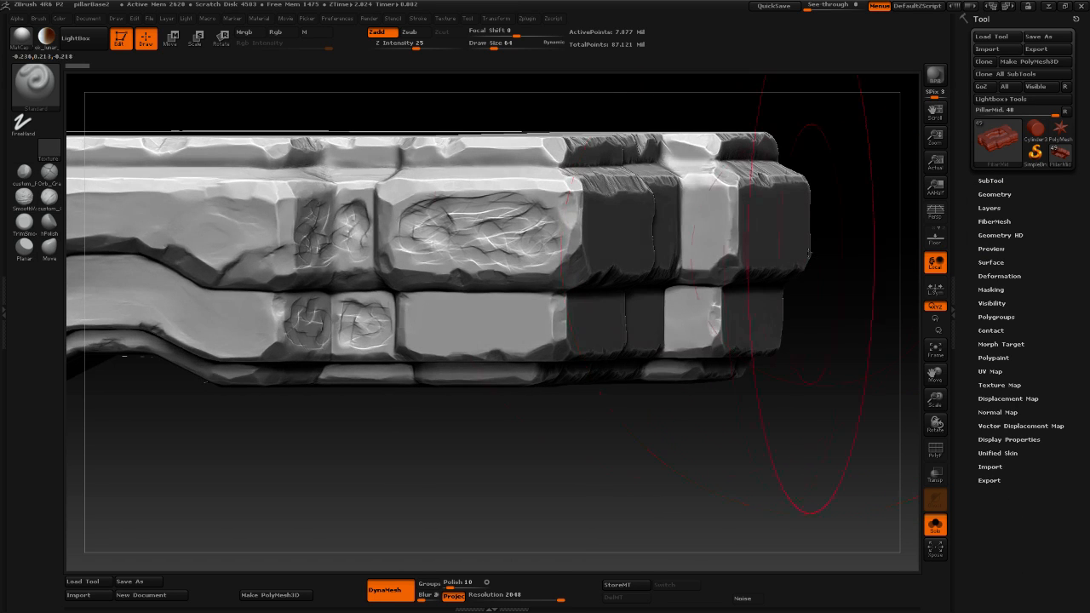
key("space")
left_click_drag(543, 213, 529, 209)
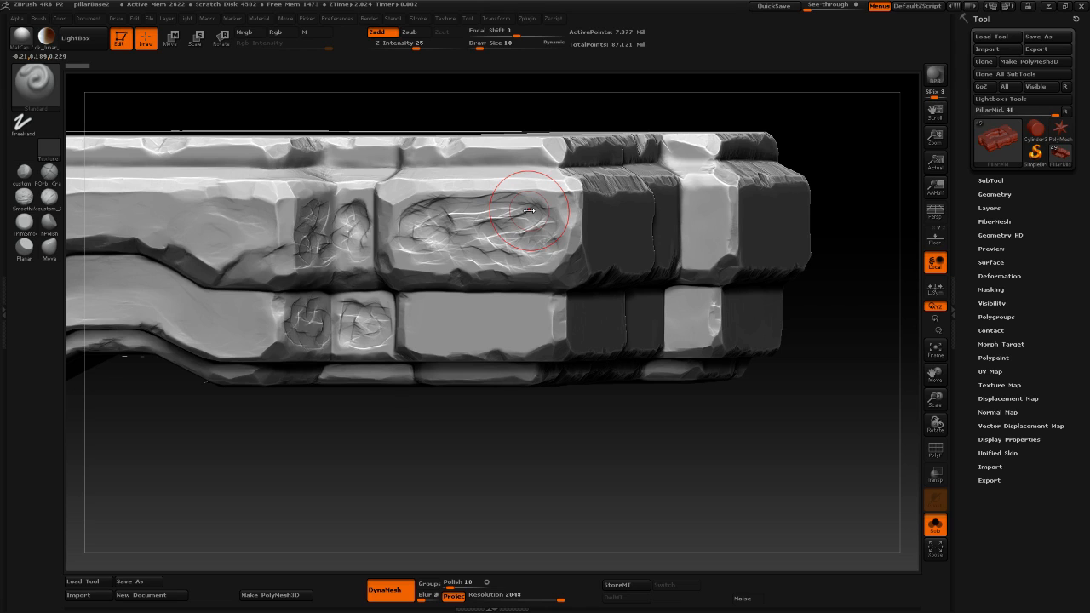
left_click(49, 223)
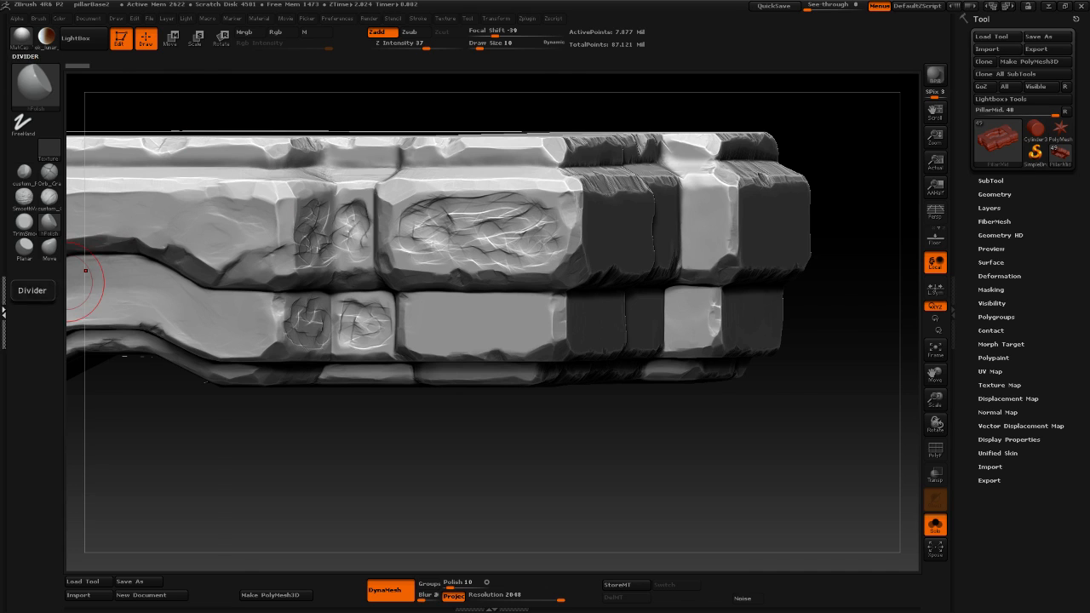
left_click(4, 294)
left_click(37, 18)
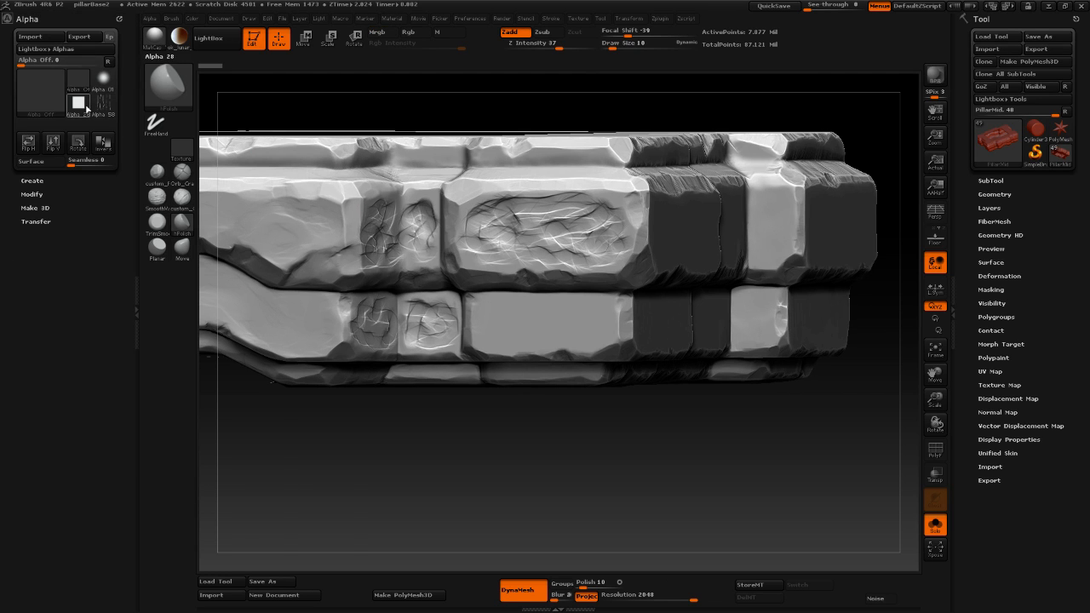
left_click(136, 287)
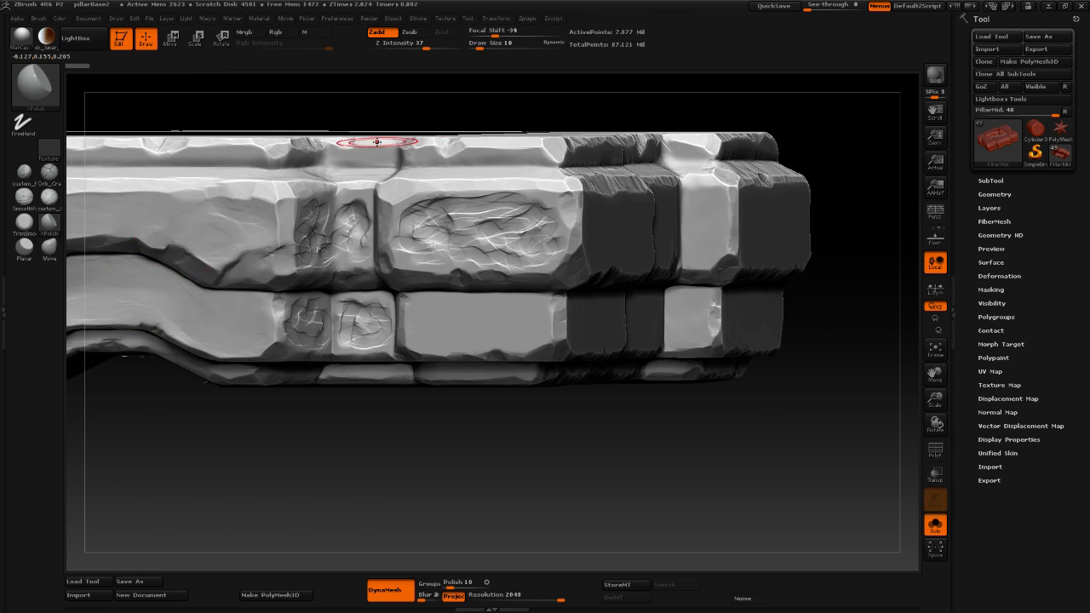
Flatten the carved lines on the upper corner block's wide front face with the hPolish brush at draw size 6.
mouse_move(467, 430)
left_mouse_down()
mouse_move(503, 418)
mouse_move(479, 401)
left_mouse_up()
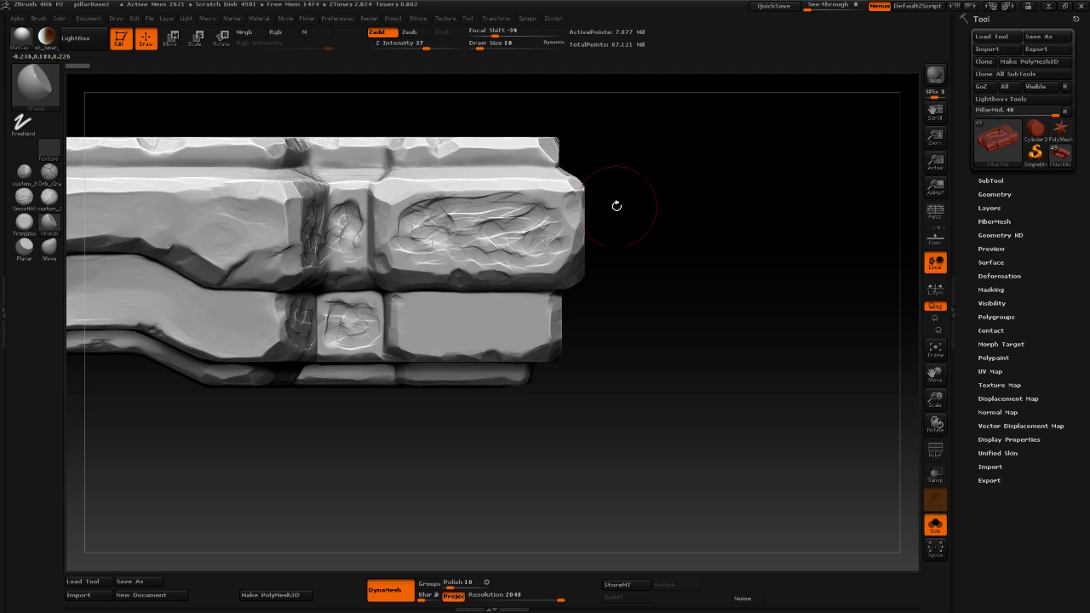
left_click_drag(706, 191, 685, 194)
key("space")
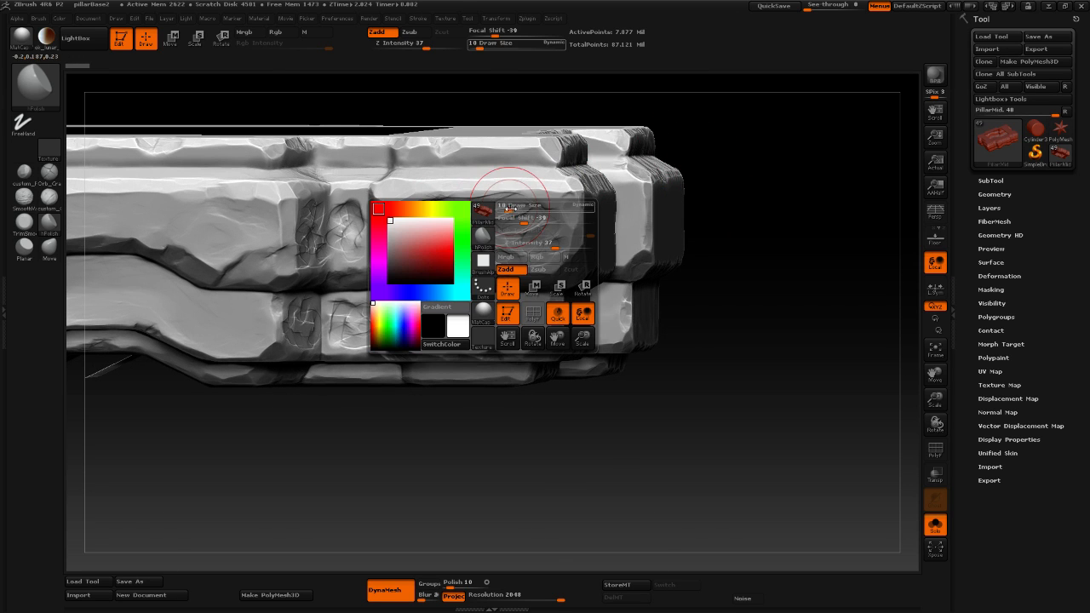
left_click_drag(507, 211, 503, 212)
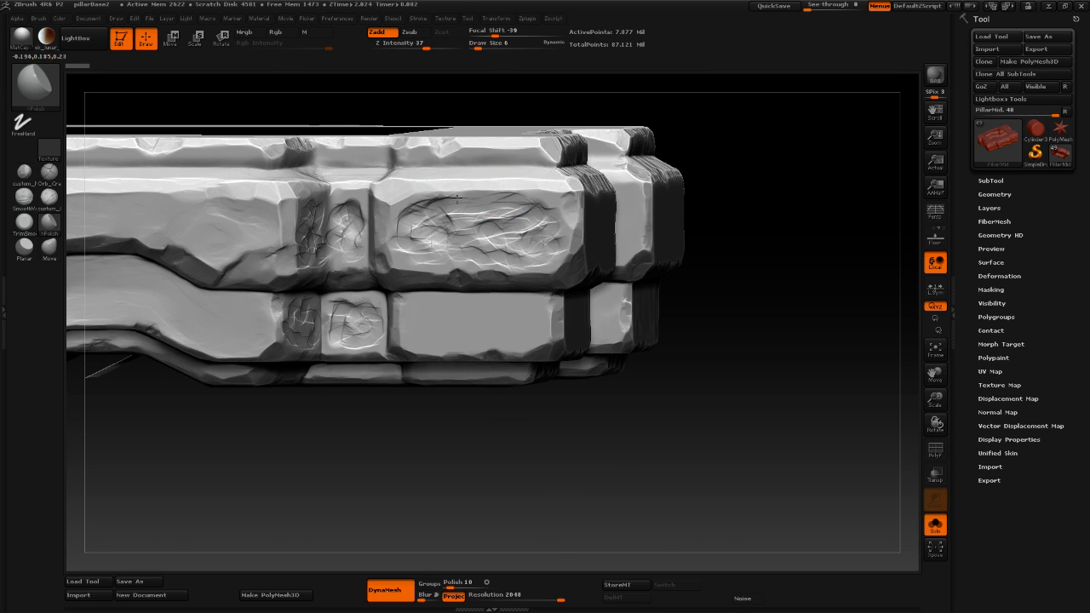
mouse_move(442, 199)
left_mouse_down()
mouse_move(401, 220)
mouse_move(424, 198)
mouse_move(398, 211)
mouse_move(545, 211)
mouse_move(569, 228)
mouse_move(525, 259)
mouse_move(542, 254)
left_mouse_up()
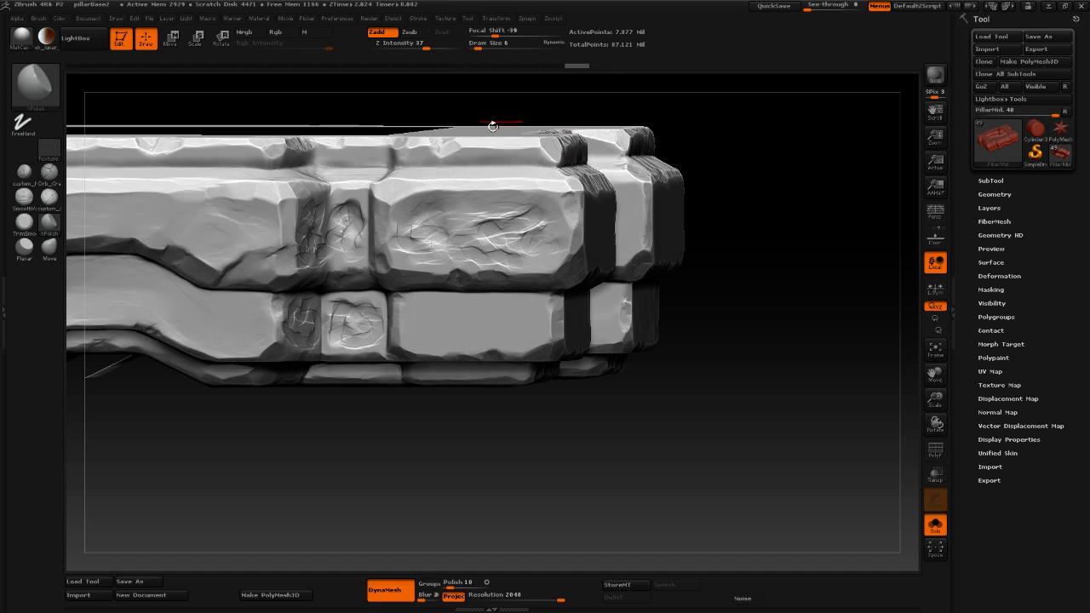
mouse_move(398, 238)
left_mouse_down()
mouse_move(420, 243)
mouse_move(407, 220)
mouse_move(427, 201)
mouse_move(393, 233)
mouse_move(414, 250)
left_mouse_up()
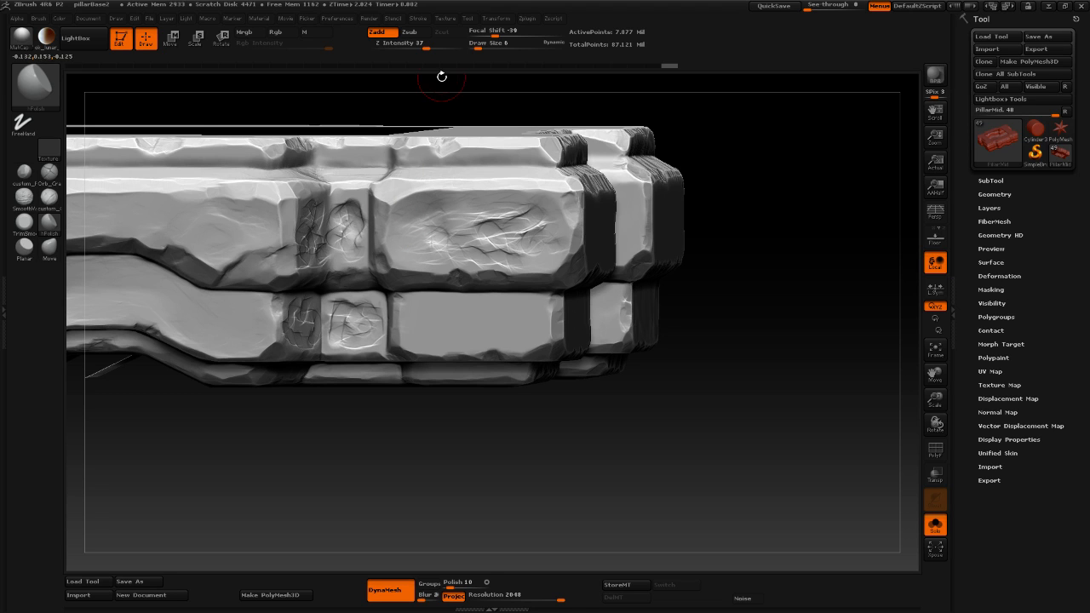
mouse_move(498, 239)
left_mouse_down()
mouse_move(483, 234)
mouse_move(505, 224)
mouse_move(549, 228)
mouse_move(530, 199)
left_mouse_up()
left_click_drag(479, 246, 518, 248)
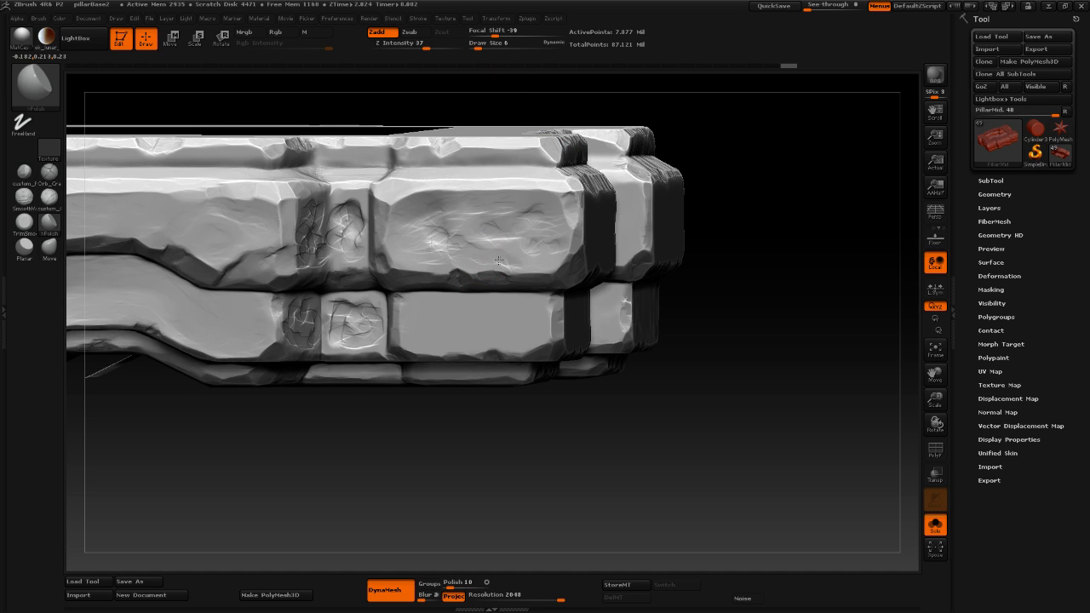
mouse_move(499, 261)
left_mouse_down()
mouse_move(517, 258)
mouse_move(540, 214)
left_mouse_up()
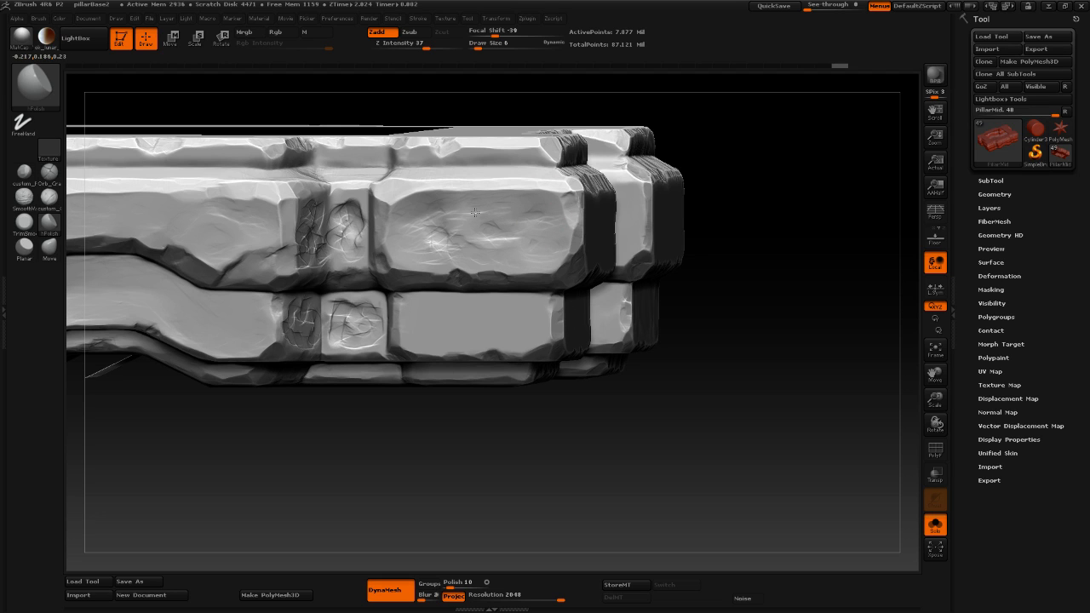
mouse_move(460, 238)
left_mouse_down()
mouse_move(509, 247)
mouse_move(514, 228)
mouse_move(430, 248)
left_mouse_up()
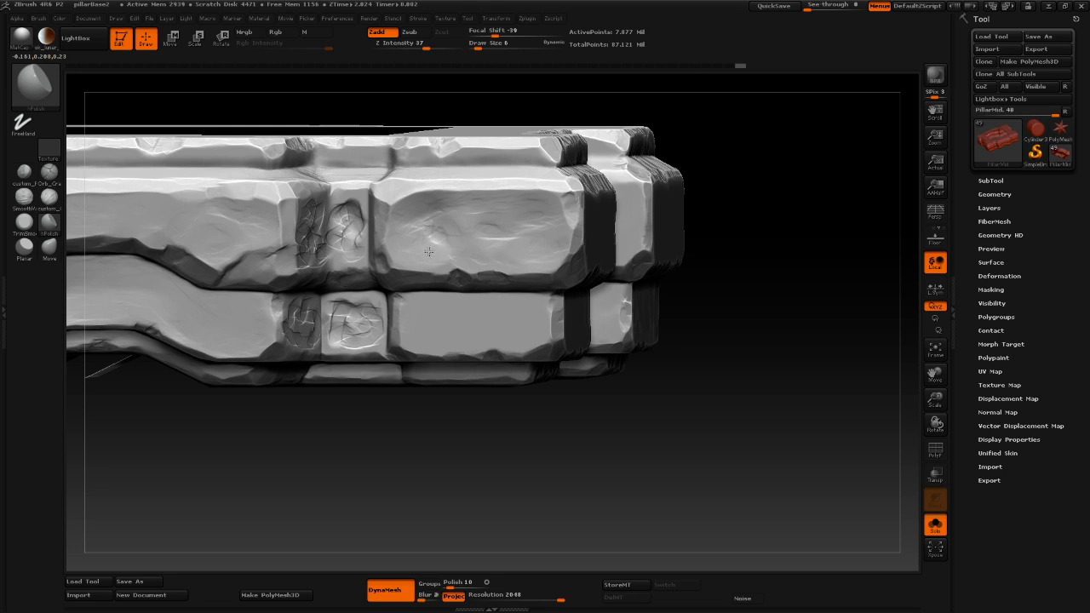
mouse_move(411, 230)
left_mouse_down()
mouse_move(406, 215)
mouse_move(437, 218)
mouse_move(426, 207)
mouse_move(488, 235)
left_mouse_up()
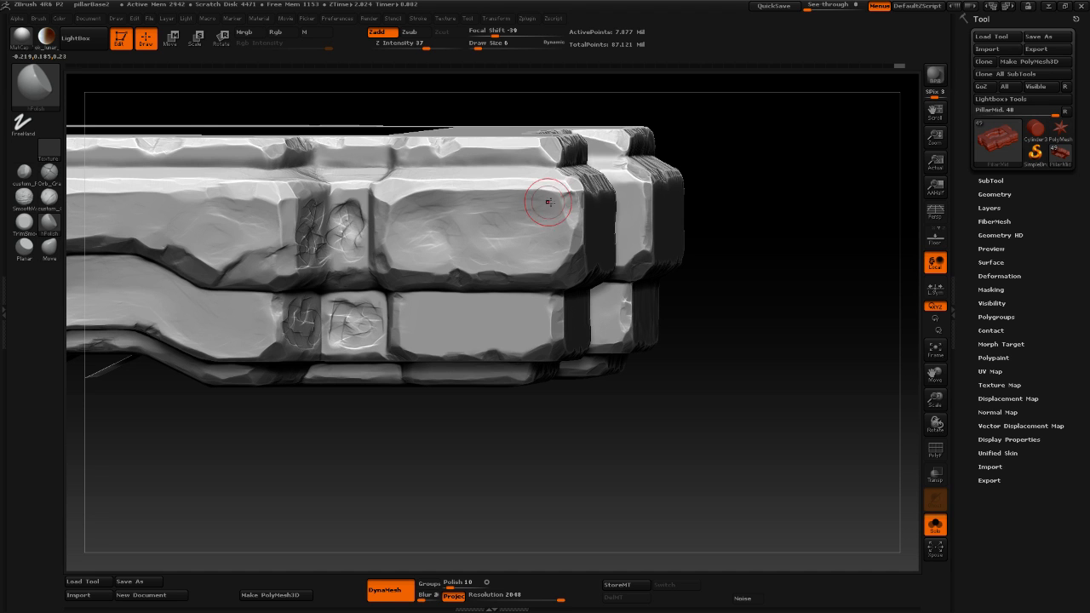
Check the polygon and point counts of the PillarMid subtool in the subtool list.
left_click_drag(791, 210, 665, 217)
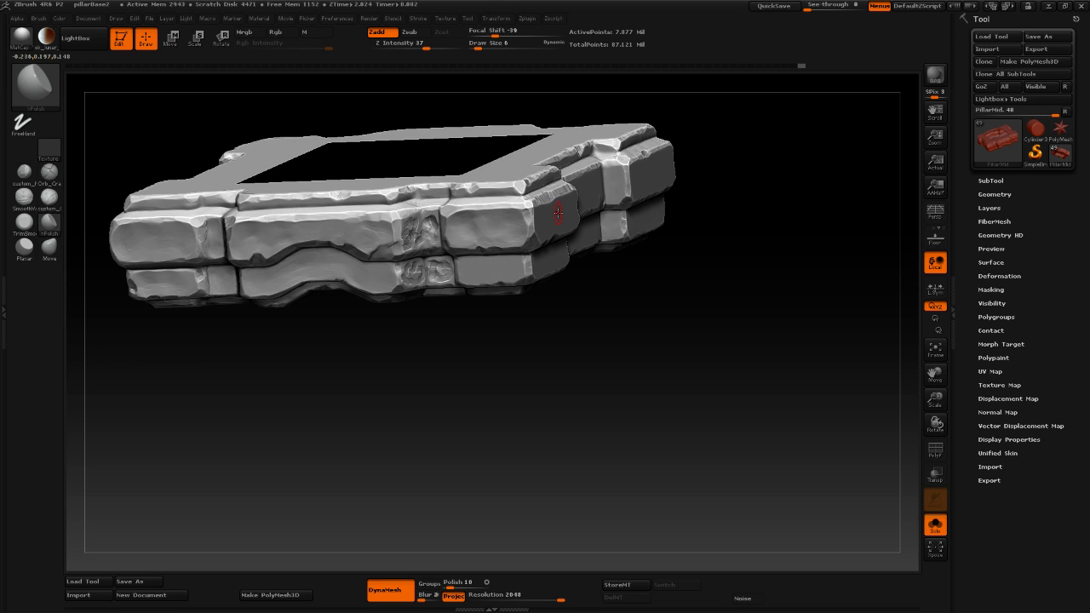
left_click(991, 180)
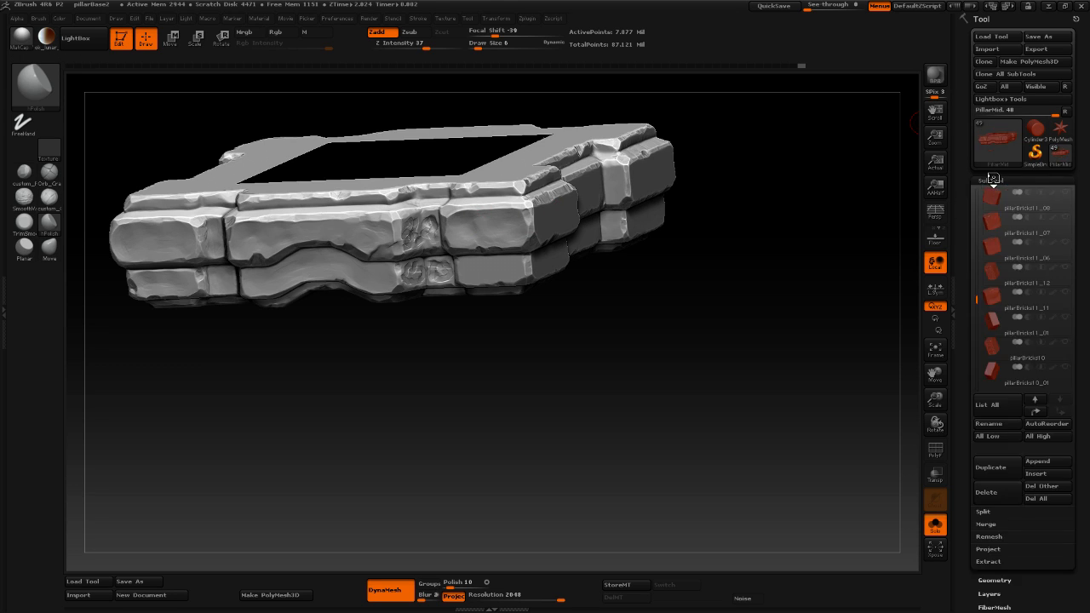
left_click_drag(976, 298, 978, 363)
mouse_move(1001, 331)
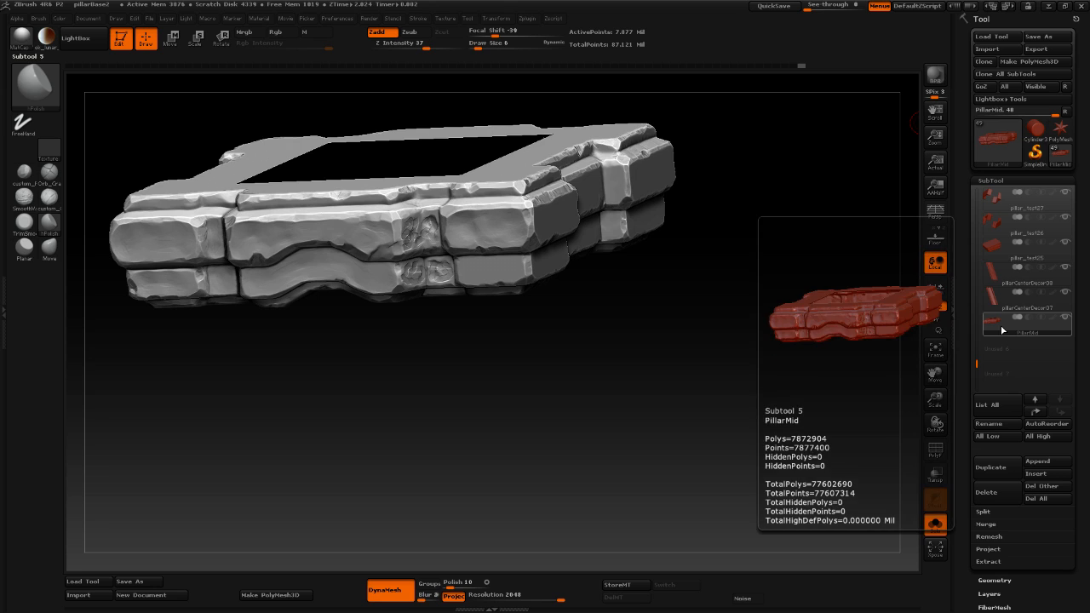
left_click(993, 181)
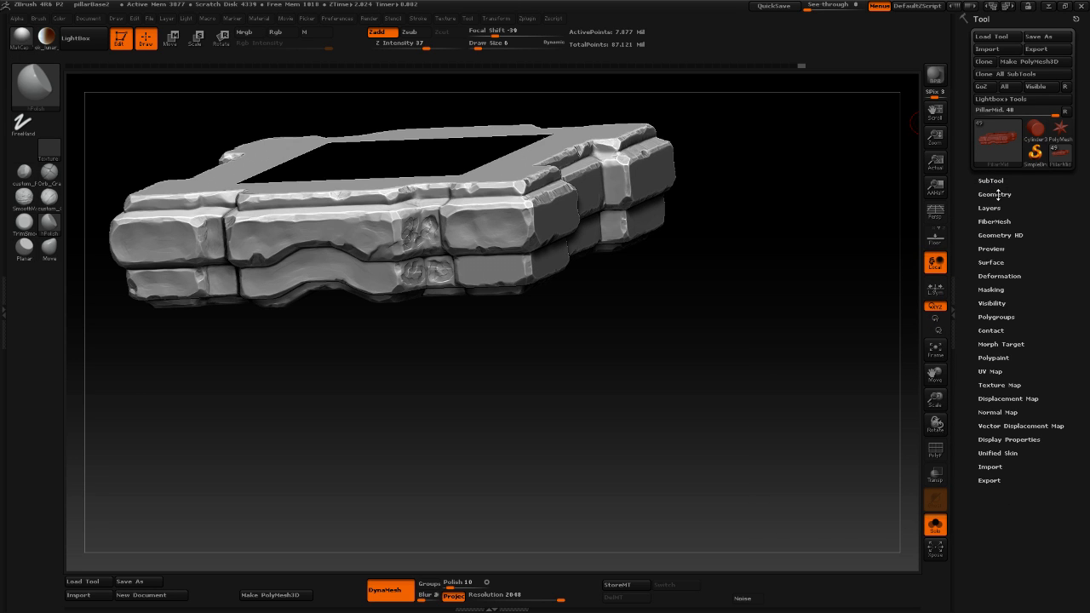
Inspect the PillarMid subtool at subdivision level 2, then return it to level 3.
left_click(998, 194)
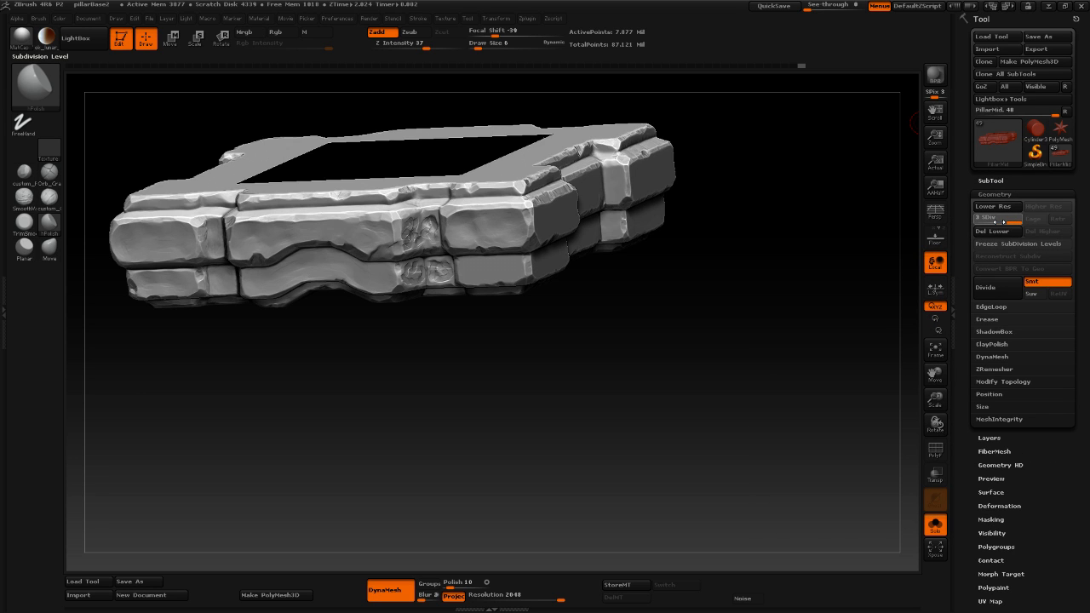
left_click(996, 221)
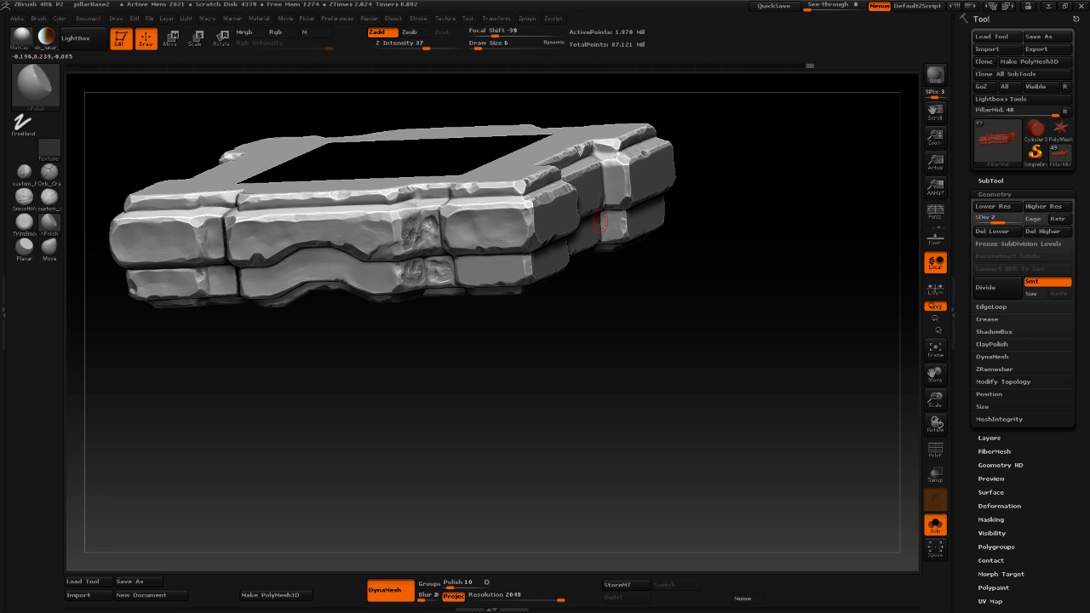
left_click_drag(751, 290, 764, 288)
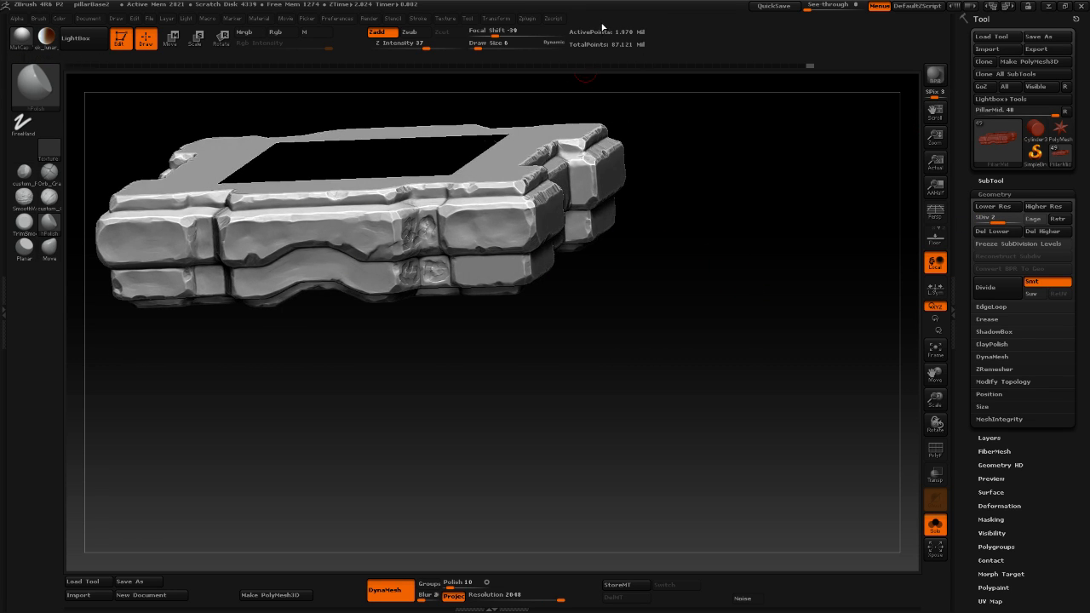
left_click(1011, 220)
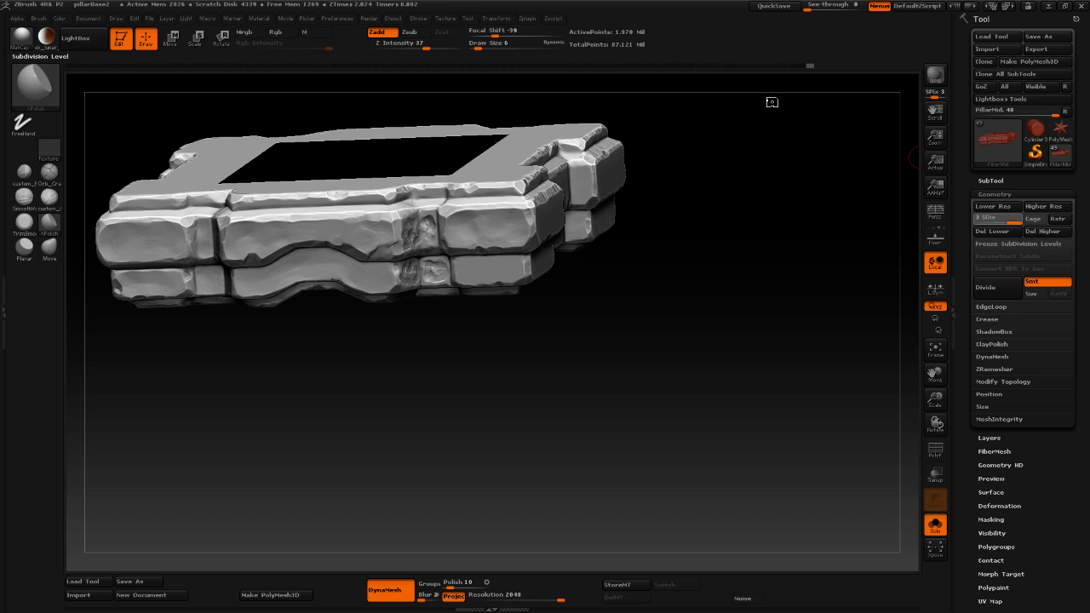
Step the PillarMid subtool up to subdivision level 3 and examine its stone blocks from the front and side.
key("d")
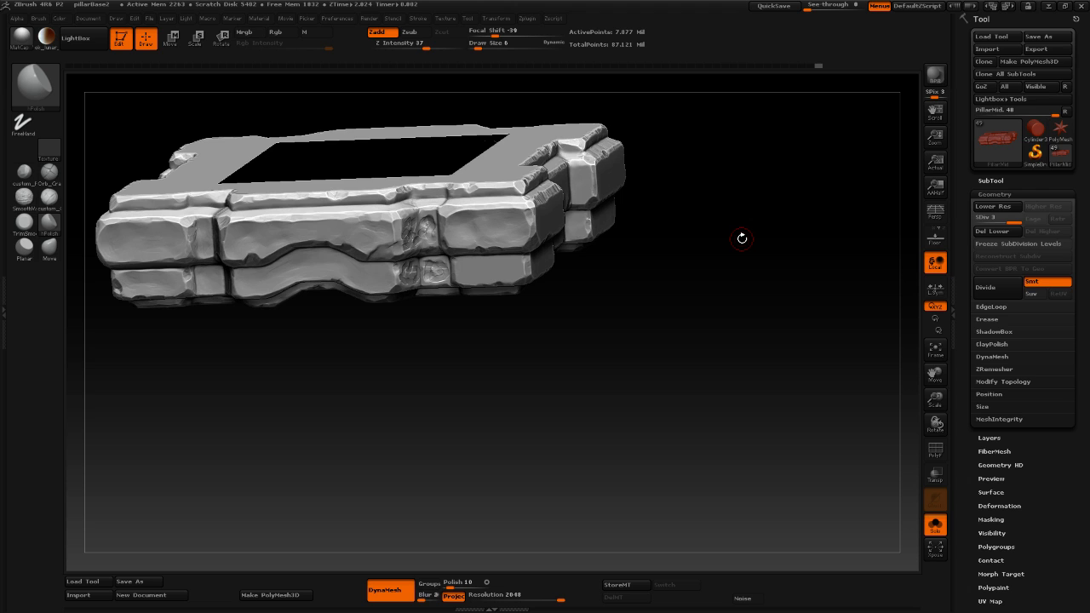
left_click_drag(742, 239, 732, 205)
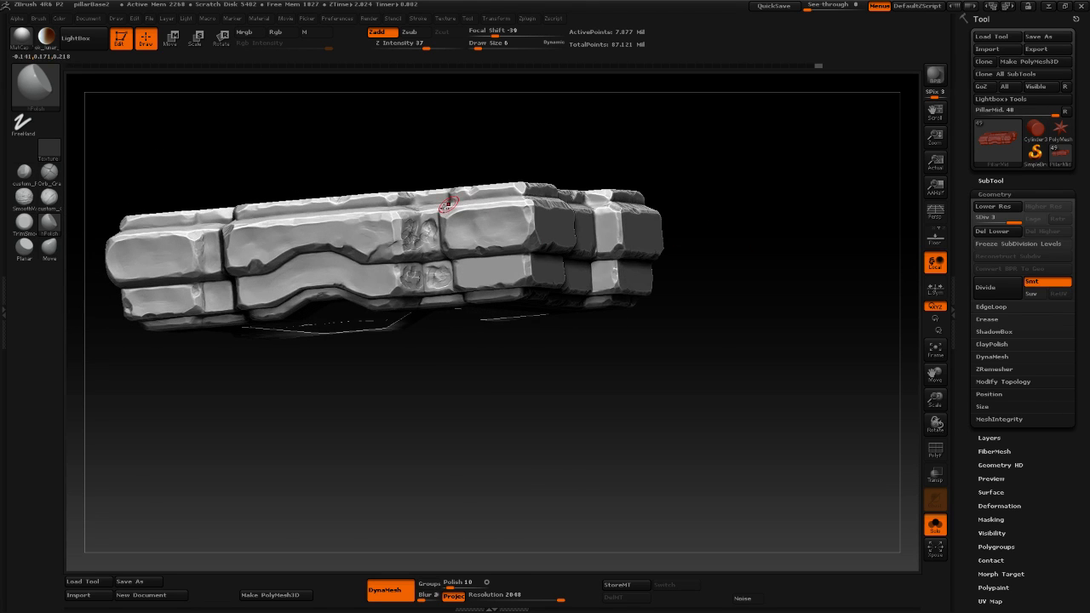
left_click_drag(815, 263, 628, 247)
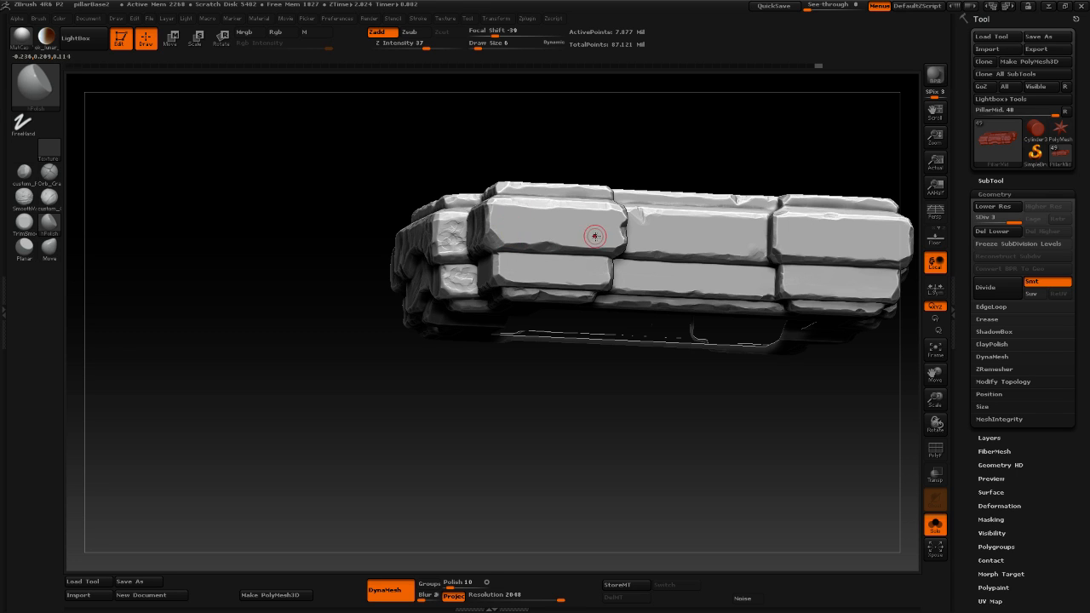
left_click_drag(670, 443, 771, 443)
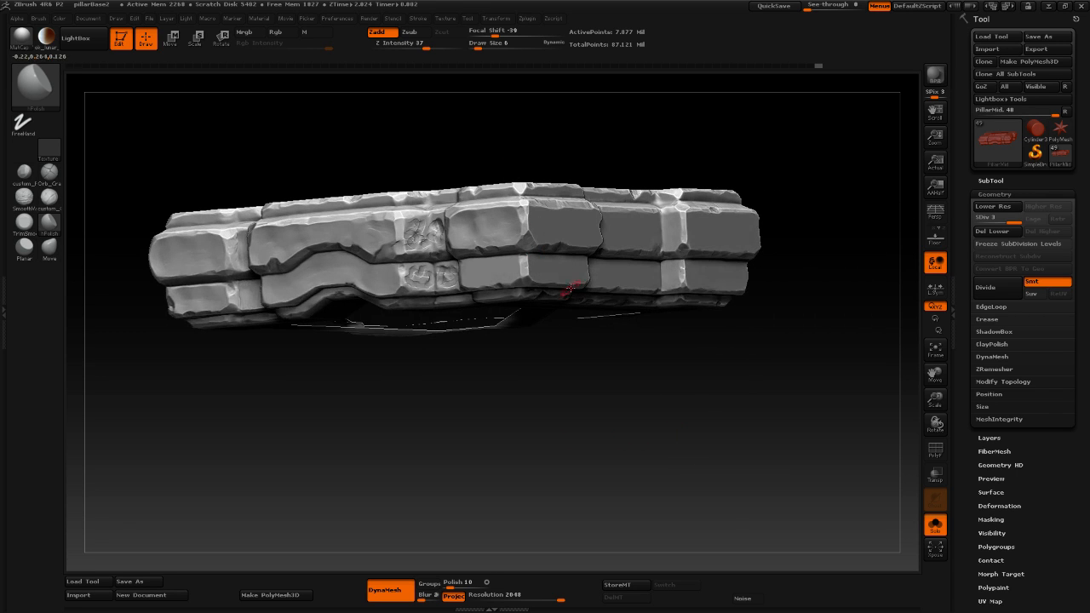
left_click_drag(783, 388, 795, 203)
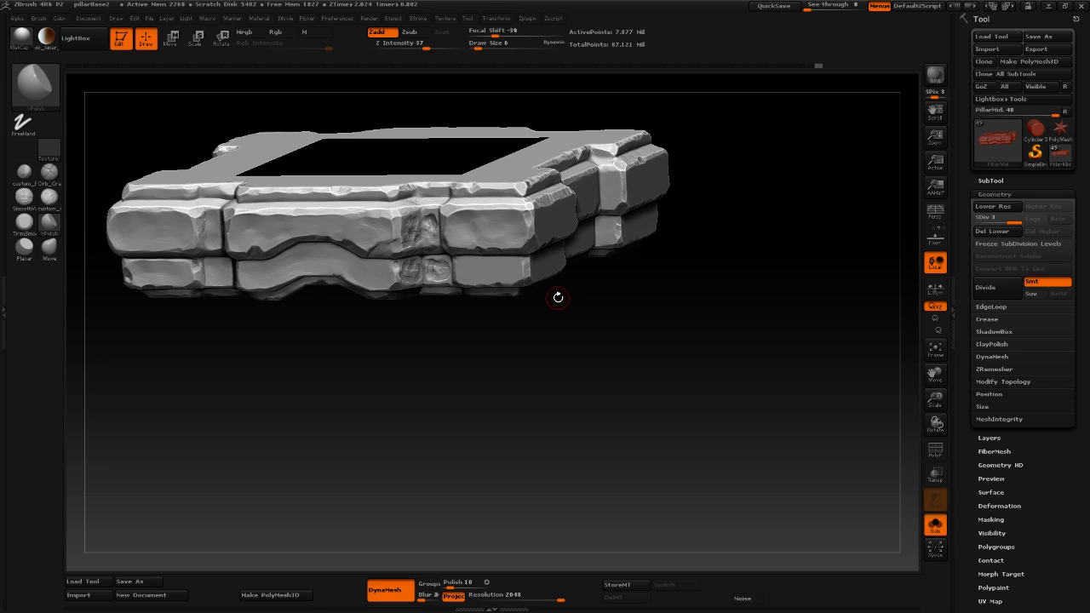
left_click(550, 20)
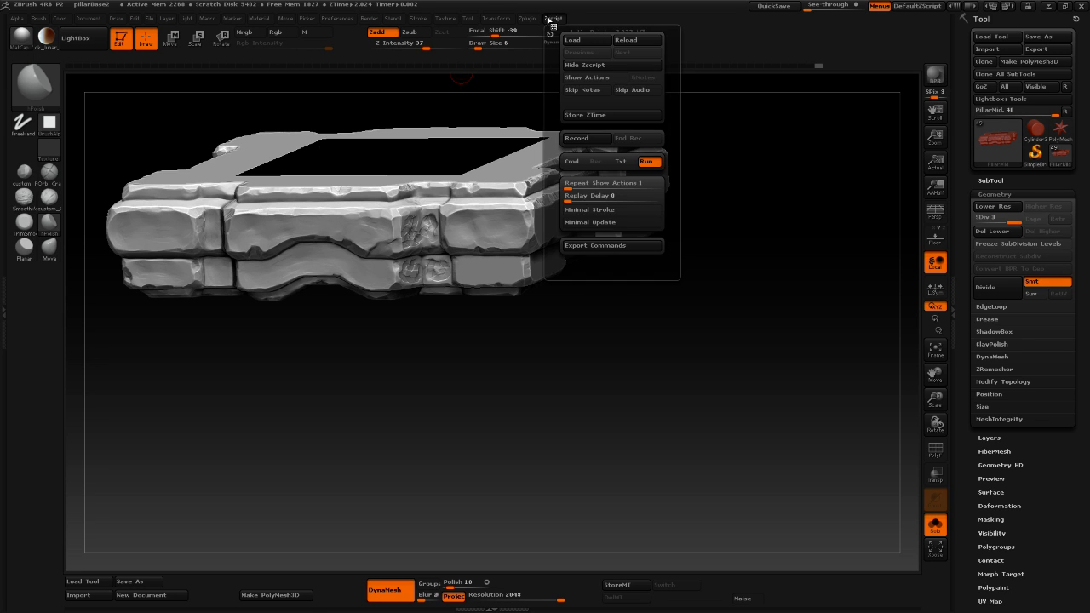
mouse_move(514, 22)
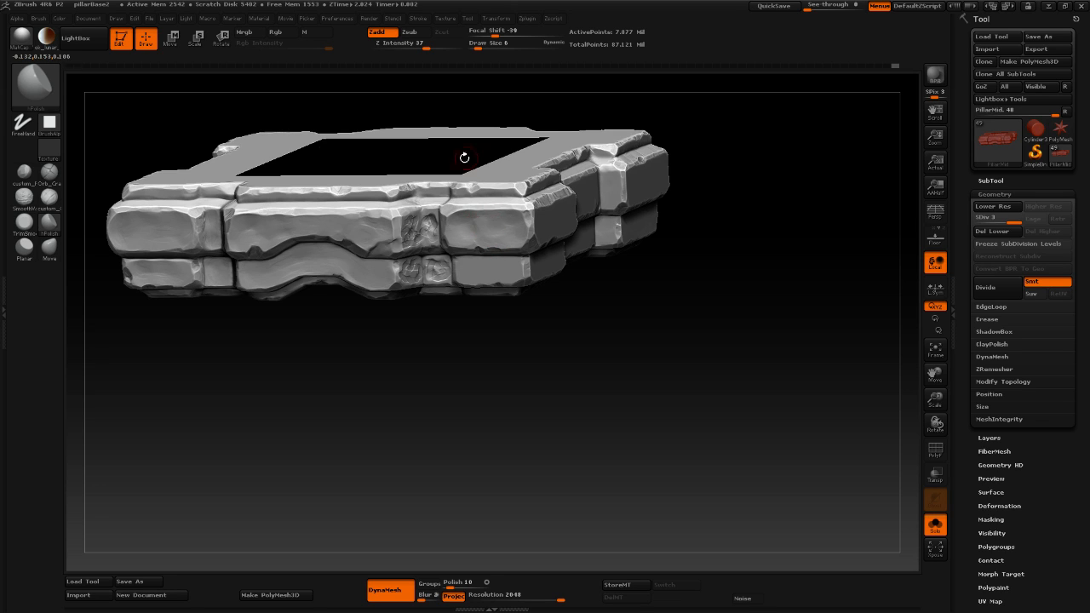
Flatten the carved lines on the upper narrow recessed block's front and side faces with the hPolish brush at draw size 6.
left_click_drag(432, 370, 412, 370)
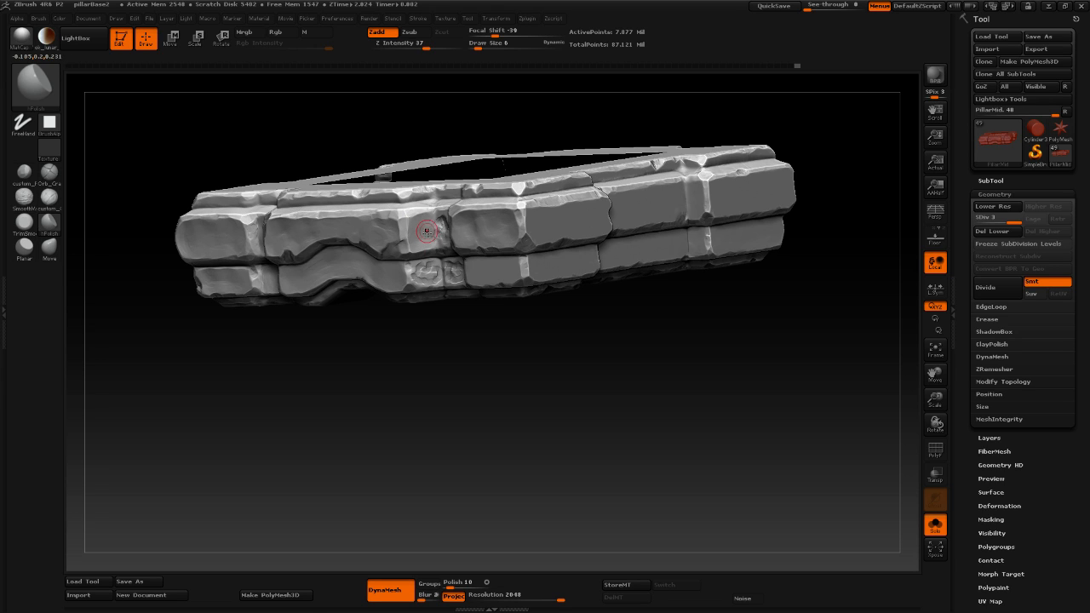
left_click_drag(407, 339, 438, 332)
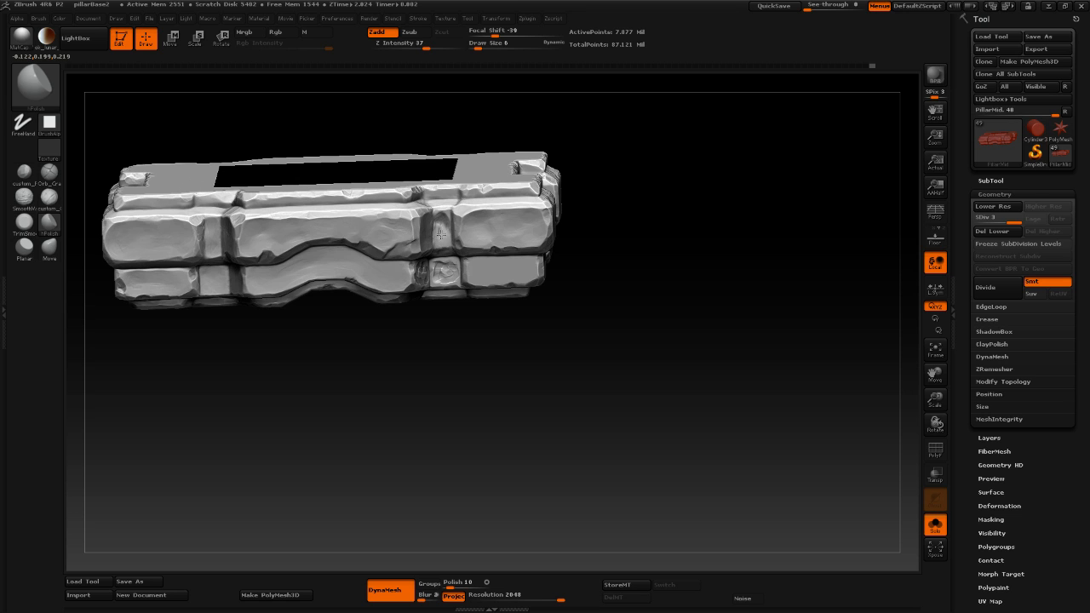
left_click_drag(673, 219, 492, 294)
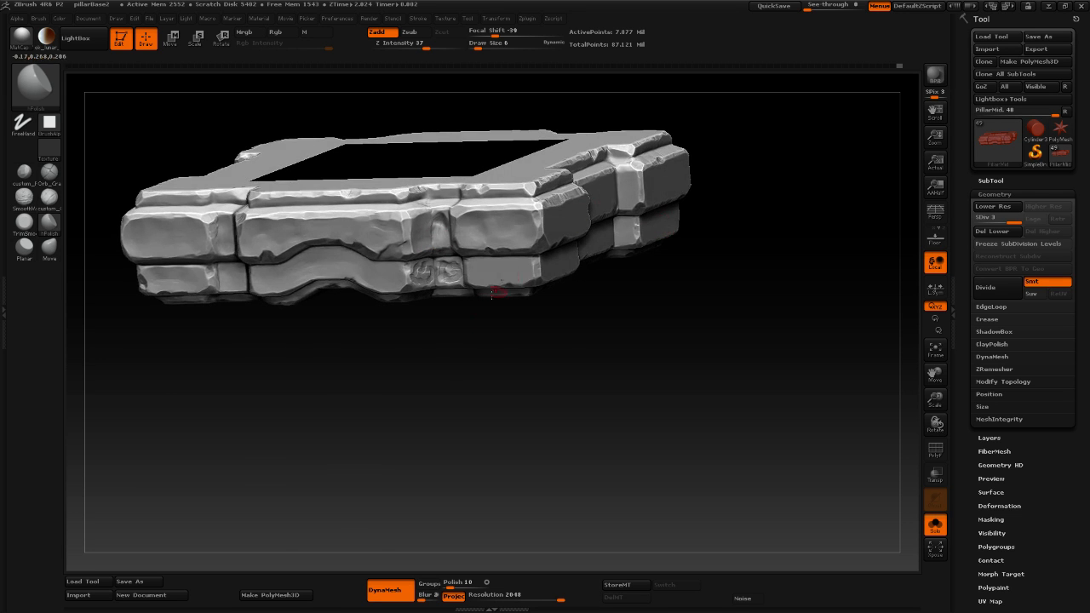
left_click_drag(432, 375, 417, 452, "alt")
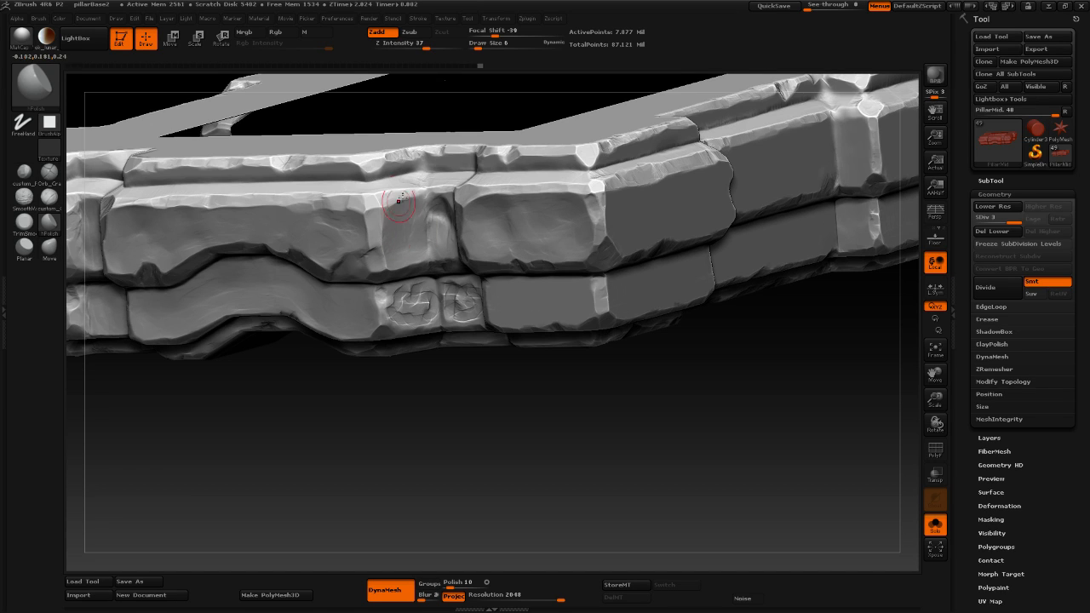
left_click_drag(418, 413, 430, 401)
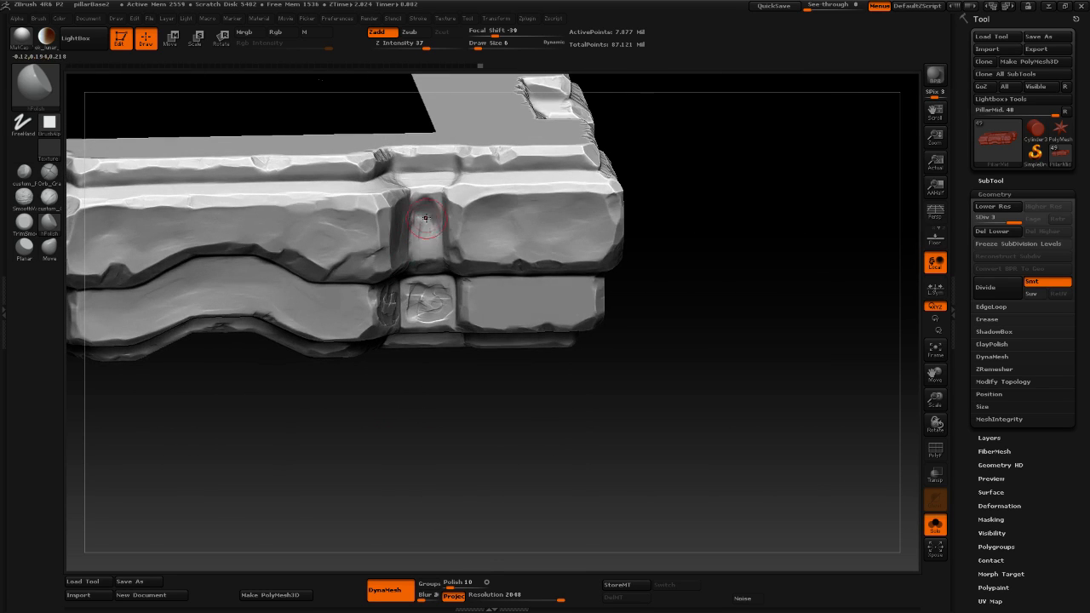
left_click_drag(433, 203, 434, 236)
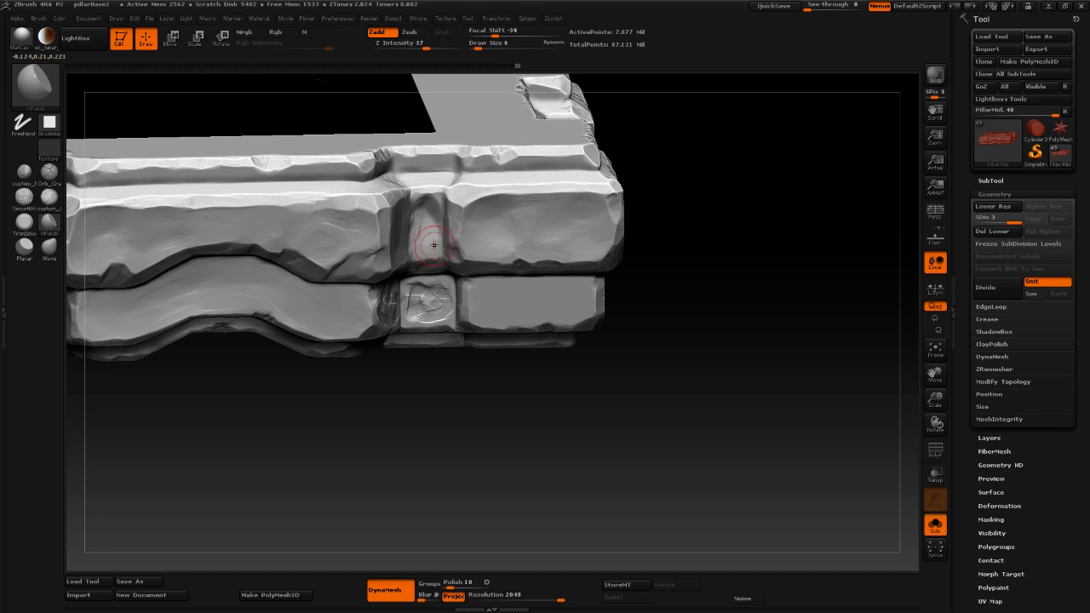
Reduce the hPolish draw size to 5 and refine the upper narrow recessed block's top edge and faces.
key("space")
left_click_drag(439, 236, 437, 236)
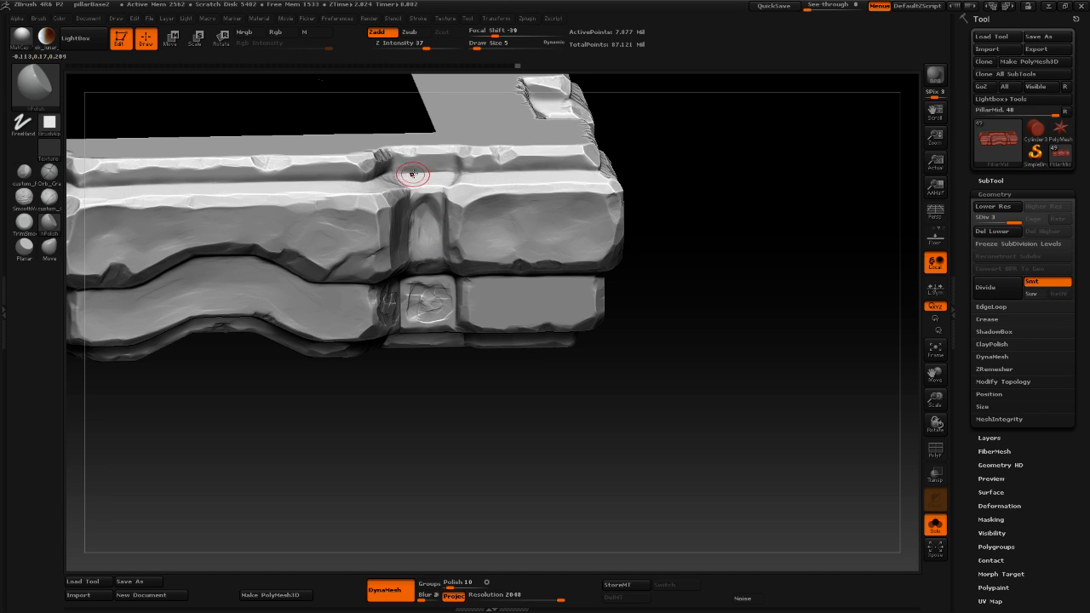
mouse_move(384, 382)
left_mouse_down()
mouse_move(391, 398)
mouse_move(416, 198)
mouse_move(425, 234)
left_mouse_up()
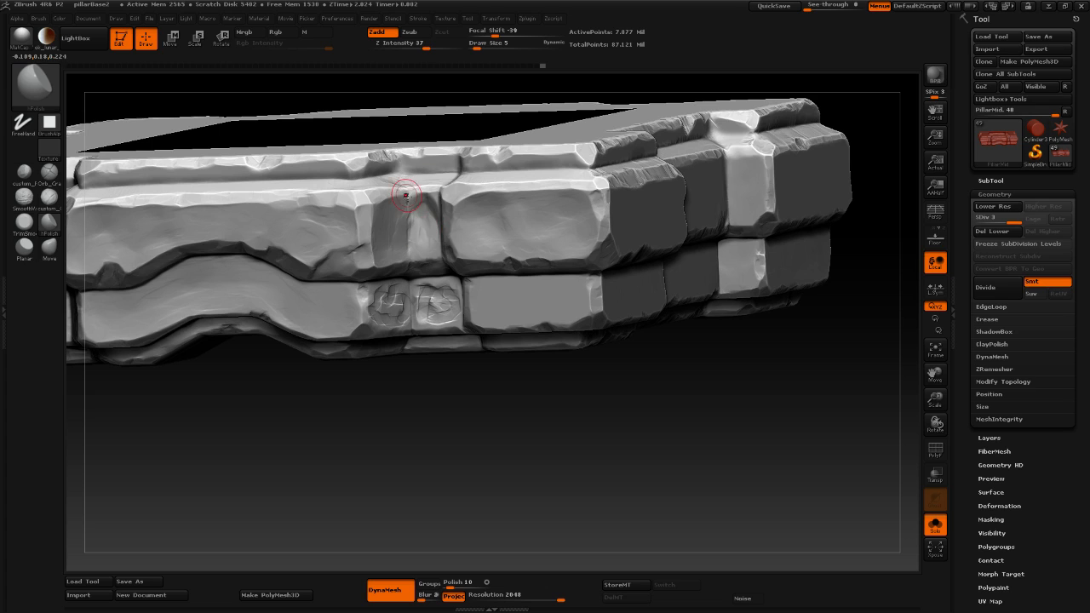
left_click_drag(389, 399, 453, 394)
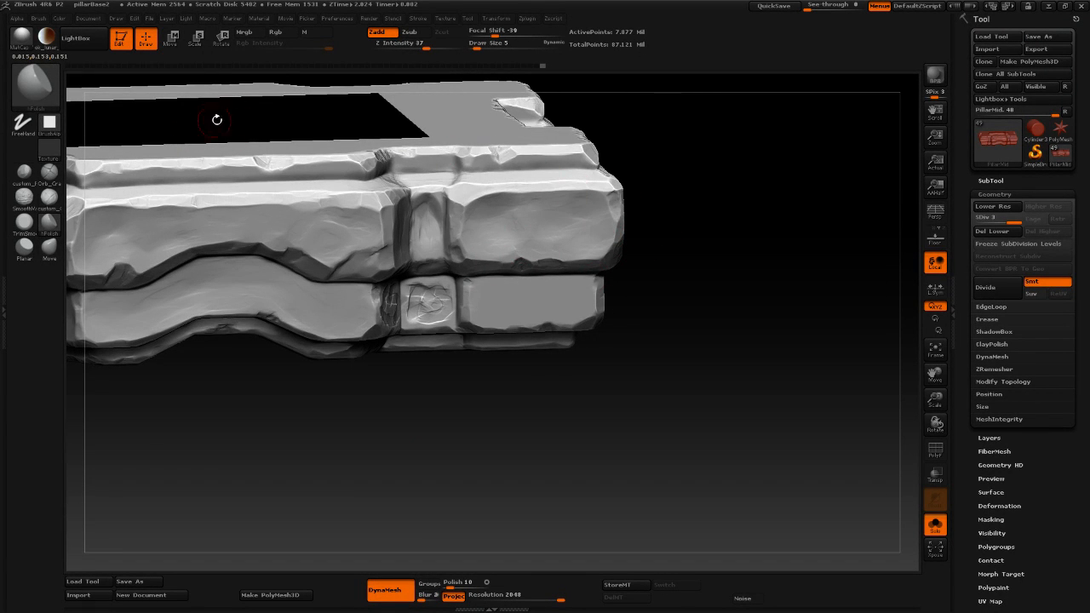
mouse_move(773, 334)
left_mouse_down()
mouse_move(758, 340)
mouse_move(732, 327)
left_mouse_up()
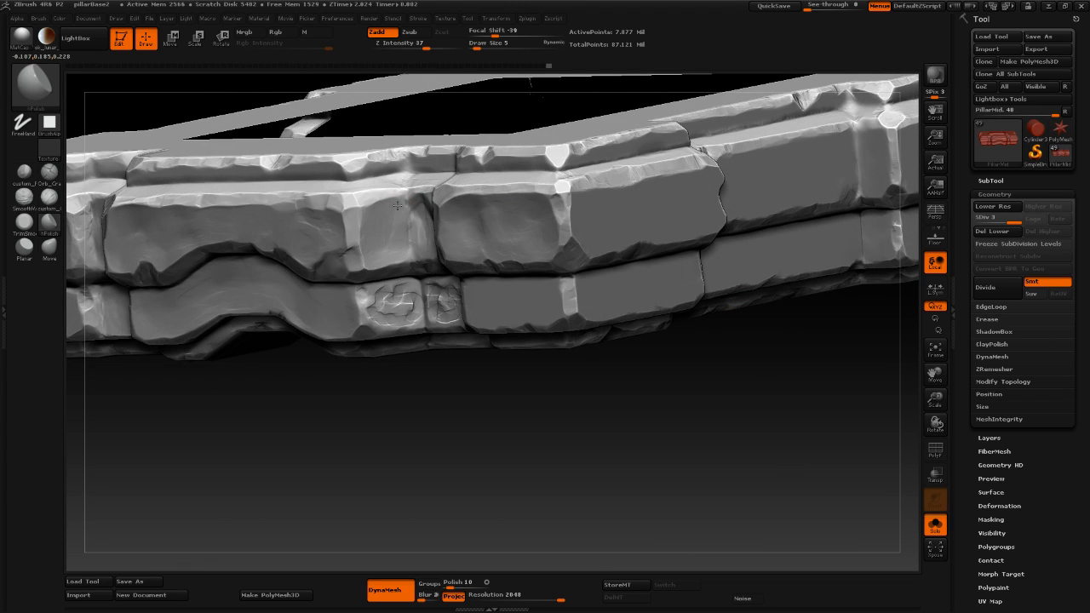
left_click_drag(398, 234, 400, 244)
mouse_move(436, 458)
left_mouse_down("alt")
mouse_move(418, 411)
mouse_move(433, 396)
left_mouse_up("alt")
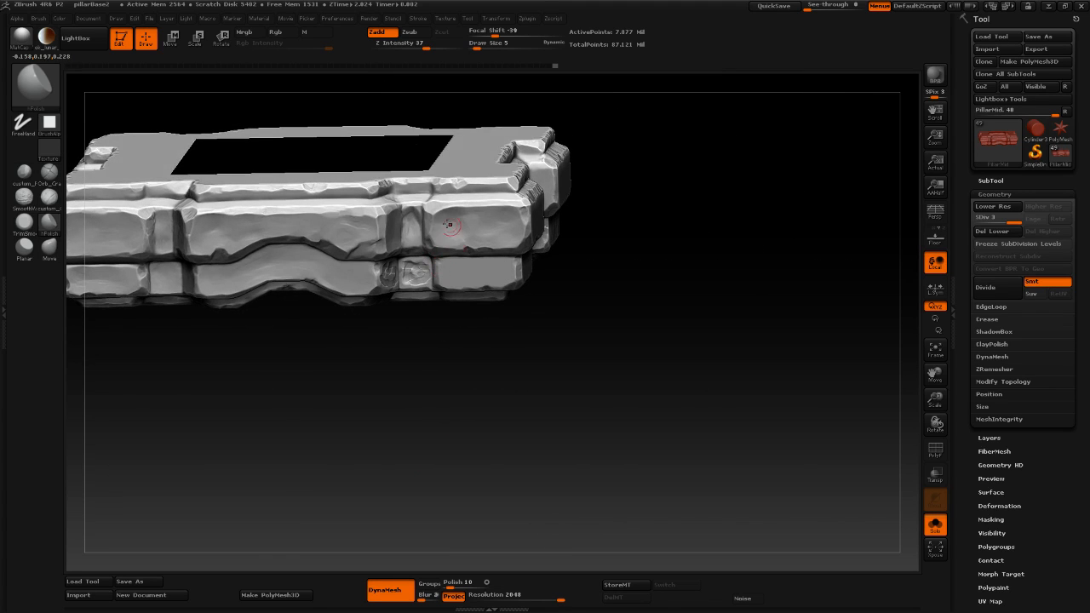
Polish away the carved lines on the lower narrow recessed block's front and side faces at draw size 5.
left_click_drag(671, 218, 663, 291, "alt")
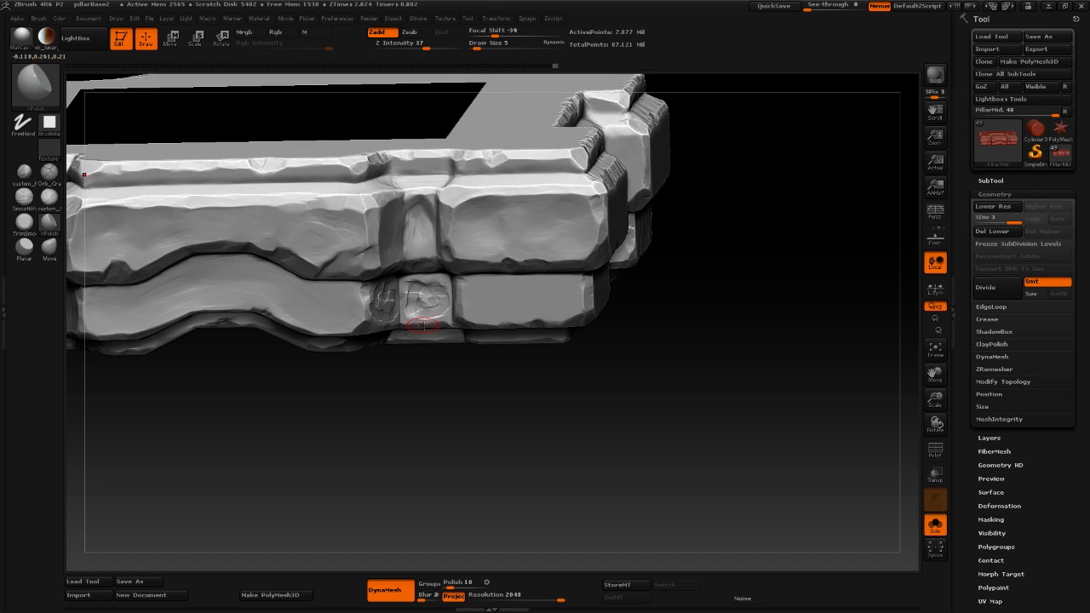
mouse_move(358, 455)
left_mouse_down("shift")
mouse_move(394, 416)
mouse_move(407, 482)
left_mouse_up("shift")
left_click_drag(411, 425, 608, 229)
left_click_drag(568, 321, 455, 265)
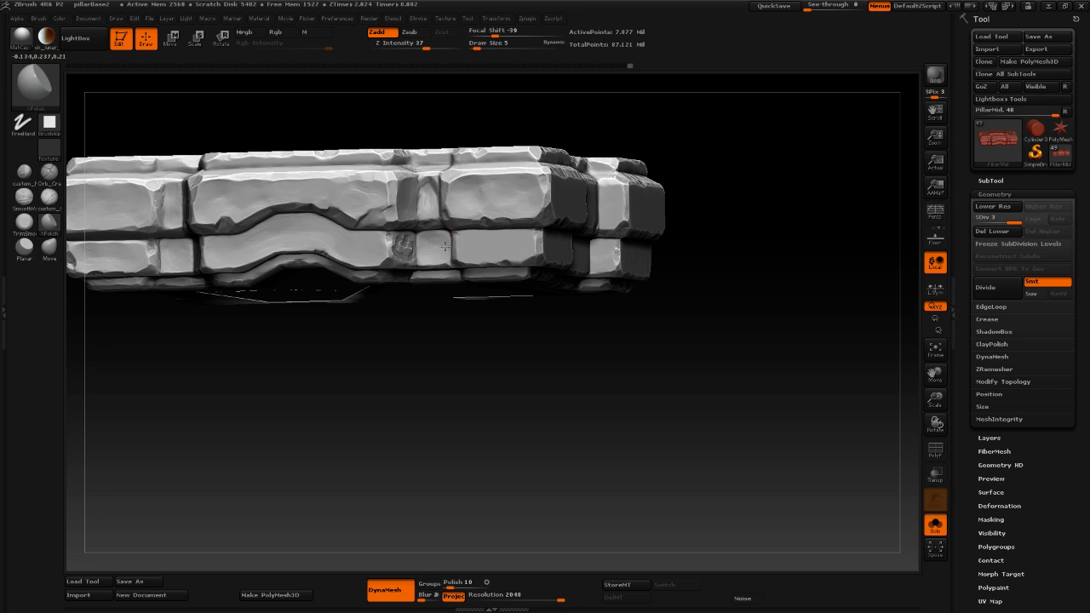
left_click_drag(436, 341, 433, 228)
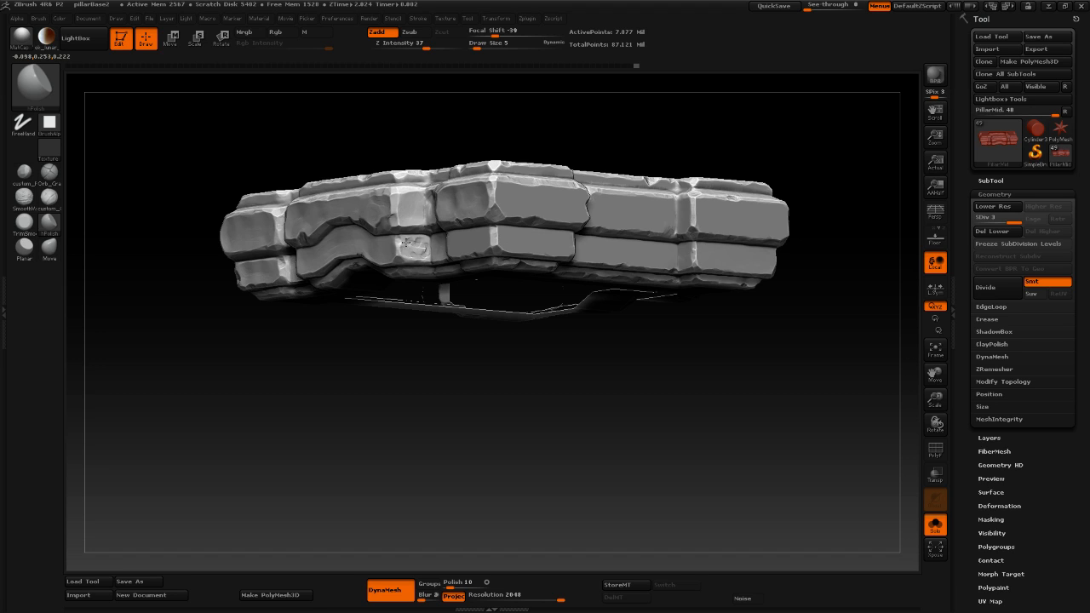
right_click(420, 254)
left_click_drag(420, 252, 418, 248)
right_click(420, 253)
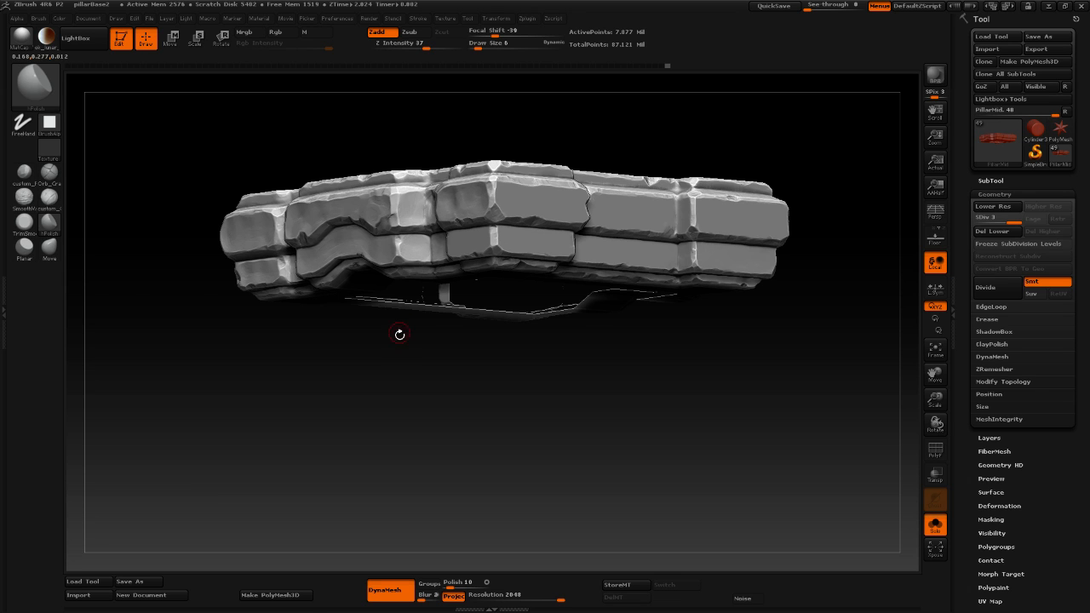
Flatten the top corner of the upper wavy block with the custom polish brush at draw size 6.
mouse_move(399, 336)
left_mouse_down()
mouse_move(446, 372)
mouse_move(456, 405)
left_mouse_up()
mouse_move(438, 360)
left_mouse_down("alt")
mouse_move(433, 350)
mouse_move(510, 357)
mouse_move(498, 342)
mouse_move(504, 331)
mouse_move(482, 540)
left_mouse_up("alt")
left_click_drag(467, 397, 477, 379)
mouse_move(477, 379)
left_mouse_down("alt")
mouse_move(488, 460)
mouse_move(446, 347)
left_mouse_up("alt")
left_click_drag(474, 398, 469, 426, "alt")
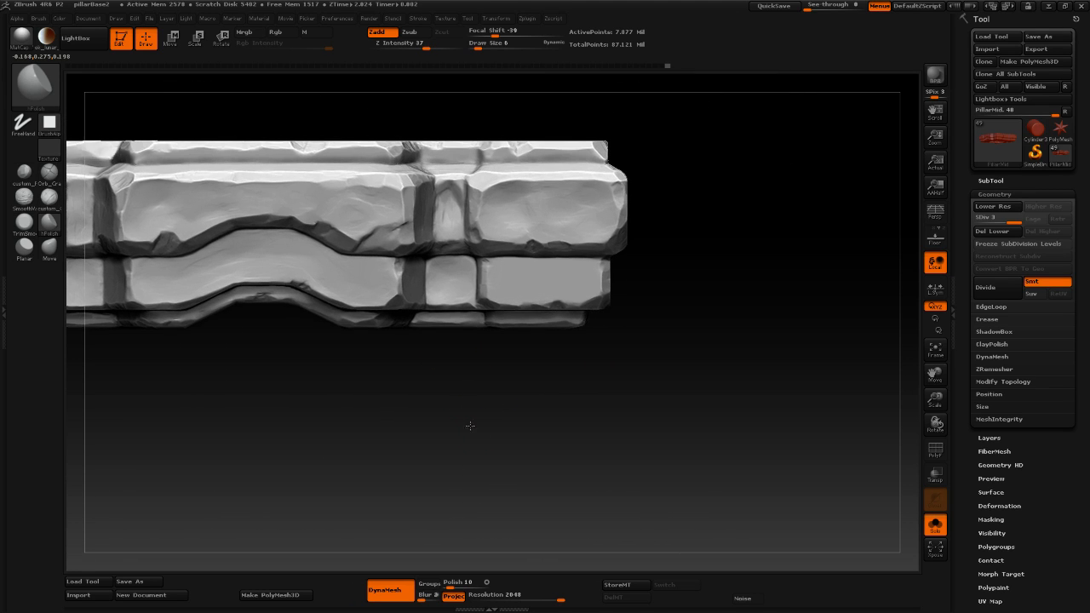
left_click(24, 175)
left_click_drag(338, 406, 357, 455)
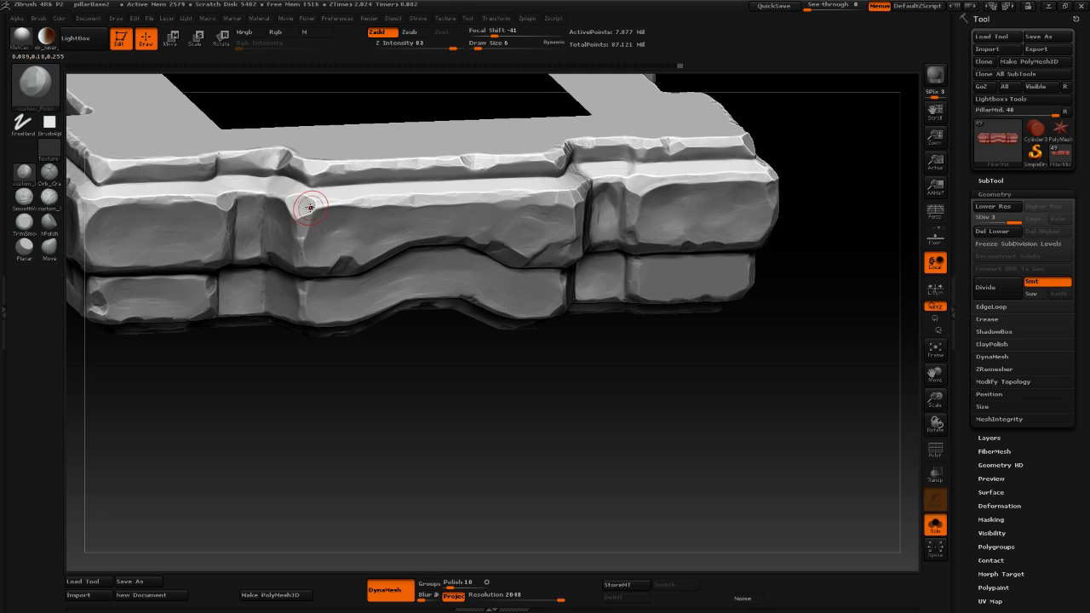
mouse_move(410, 416)
left_mouse_down("alt")
mouse_move(392, 399)
mouse_move(278, 411)
mouse_move(403, 409)
left_mouse_up("alt")
mouse_move(403, 409)
left_mouse_down()
mouse_move(455, 453)
mouse_move(433, 457)
mouse_move(436, 487)
left_mouse_up()
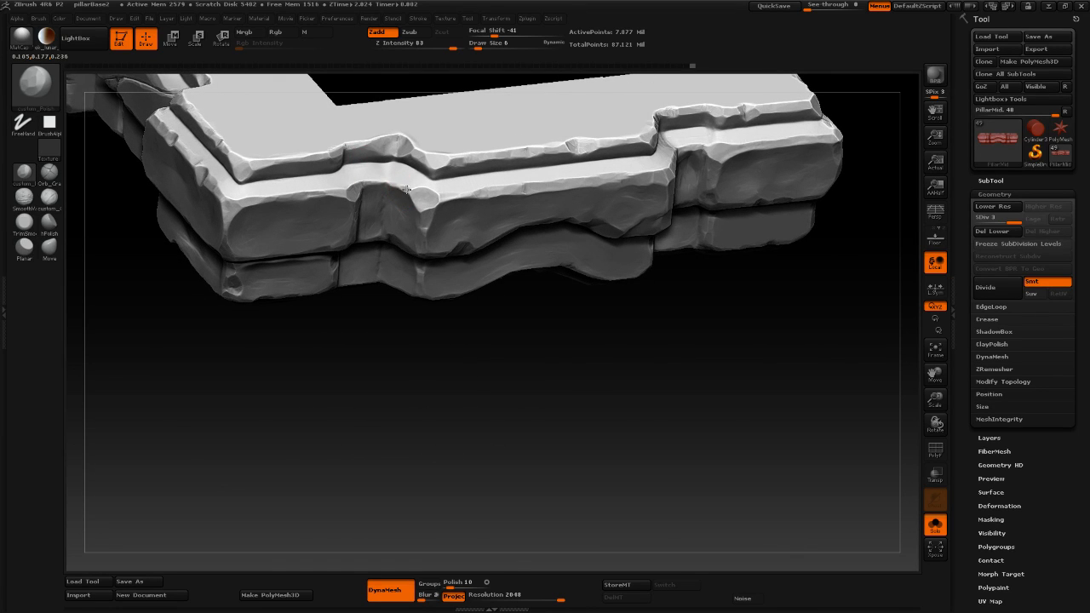
left_click_drag(403, 186, 418, 192)
Bevel the top corner of the upper block beside the wavy block and the corner edges of the lower block beneath it.
left_click_drag(416, 385, 374, 382)
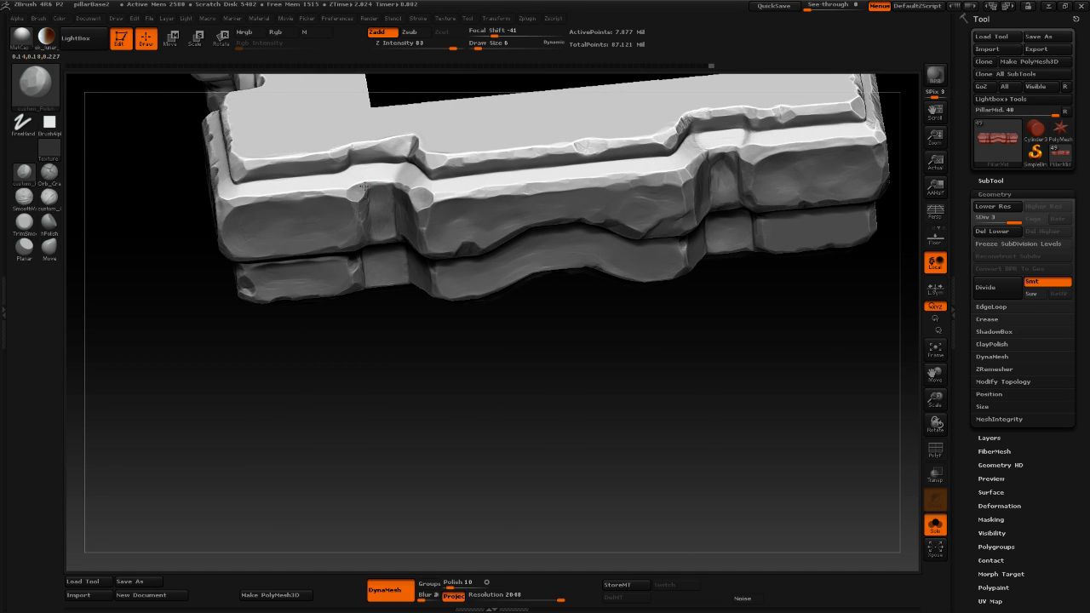
left_click_drag(363, 186, 357, 187)
left_click_drag(228, 414, 199, 311)
left_click_drag(366, 278, 364, 269)
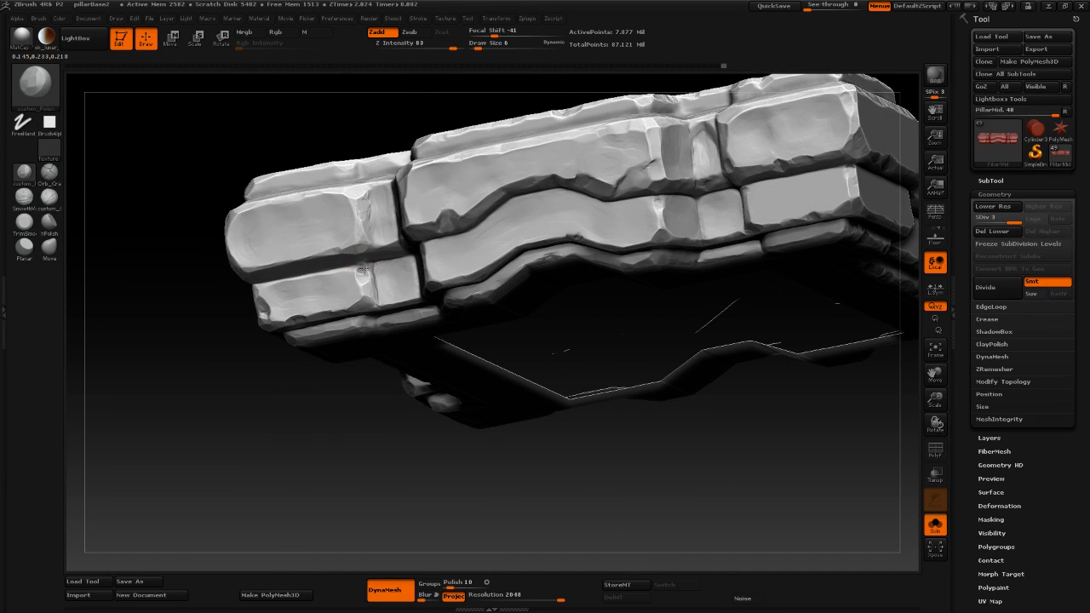
mouse_move(246, 402)
left_mouse_down()
mouse_move(292, 312)
mouse_move(292, 447)
mouse_move(294, 301)
left_mouse_up()
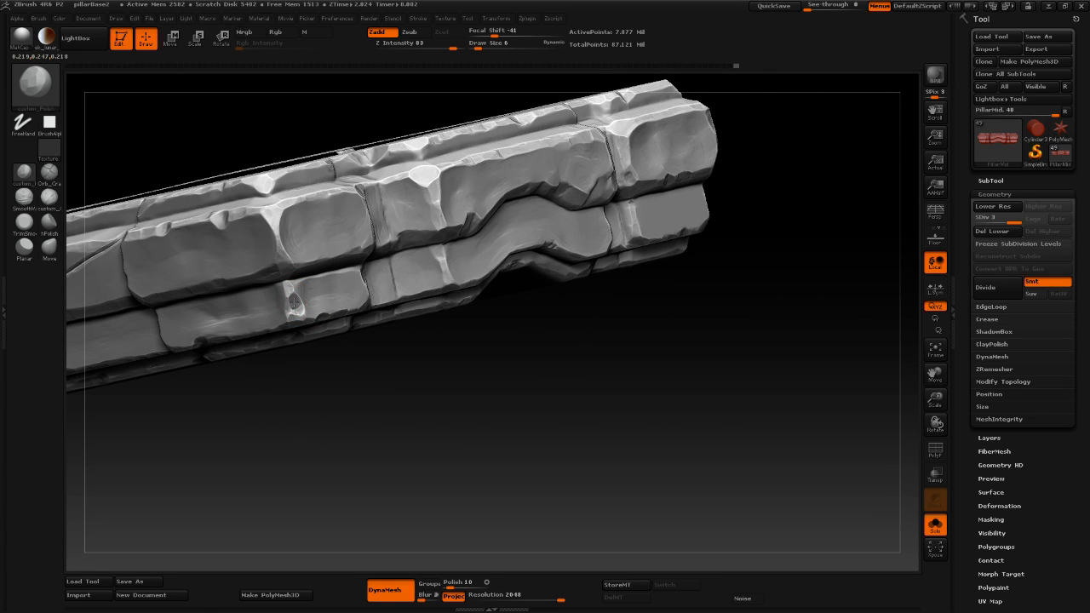
left_click_drag(397, 390, 473, 452)
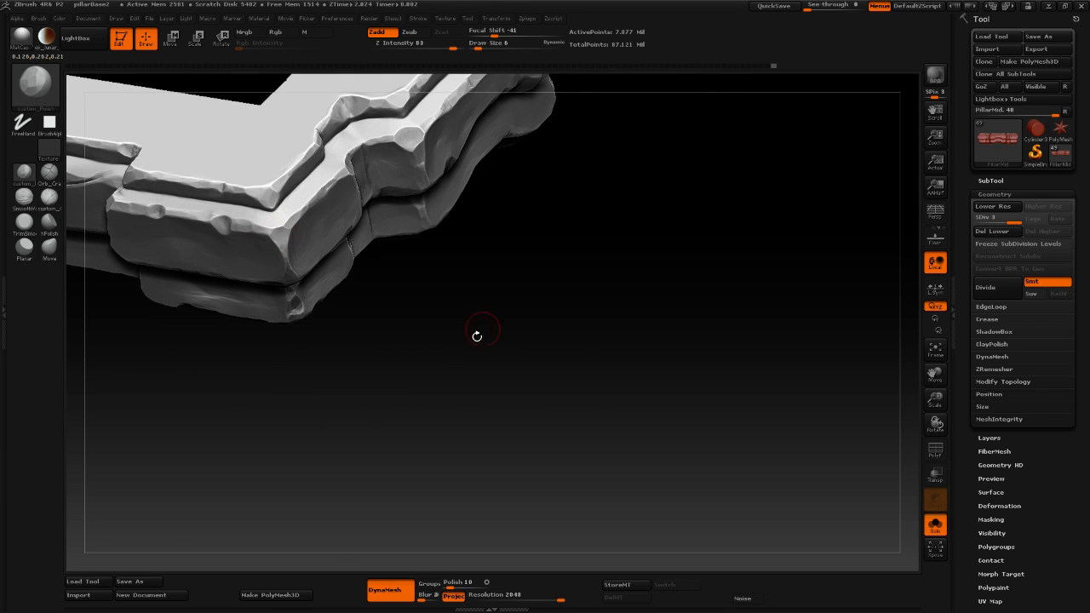
Polish the upper wavy block's vertical corner edge and cut a chip into its lower edge with the custom polish brush.
left_click_drag(477, 333, 431, 336)
left_click_drag(400, 462, 334, 395, "alt")
left_click_drag(423, 440, 380, 220)
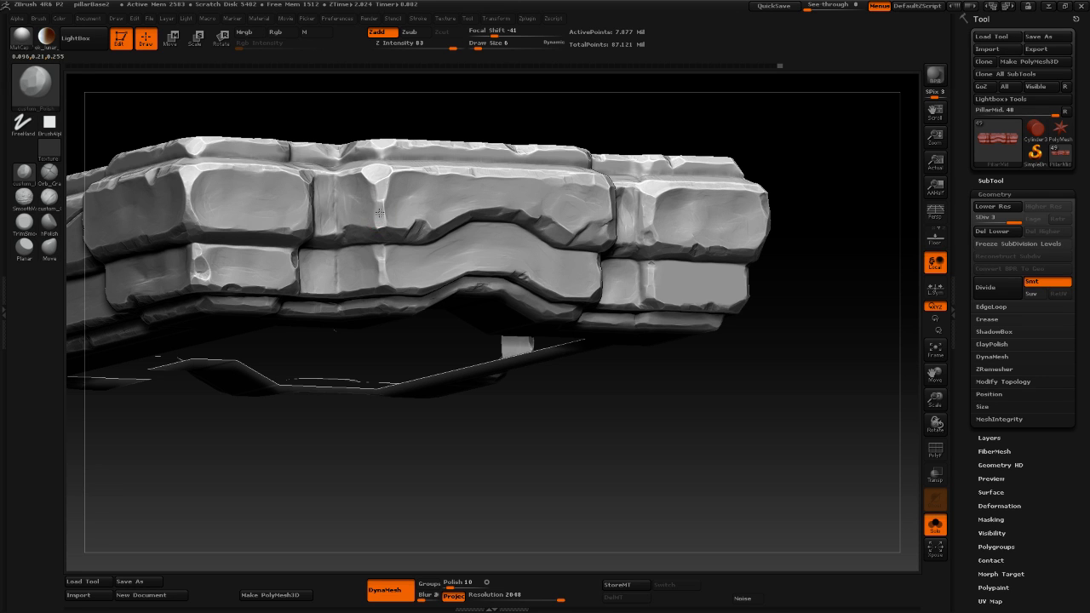
left_click_drag(341, 474, 422, 209)
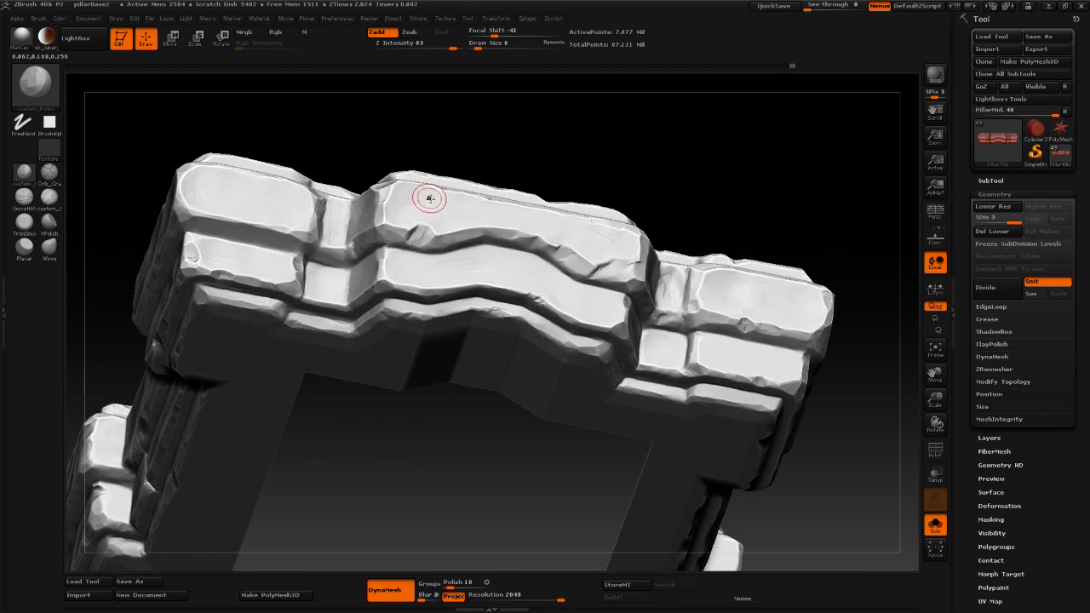
left_click_drag(669, 132, 622, 145)
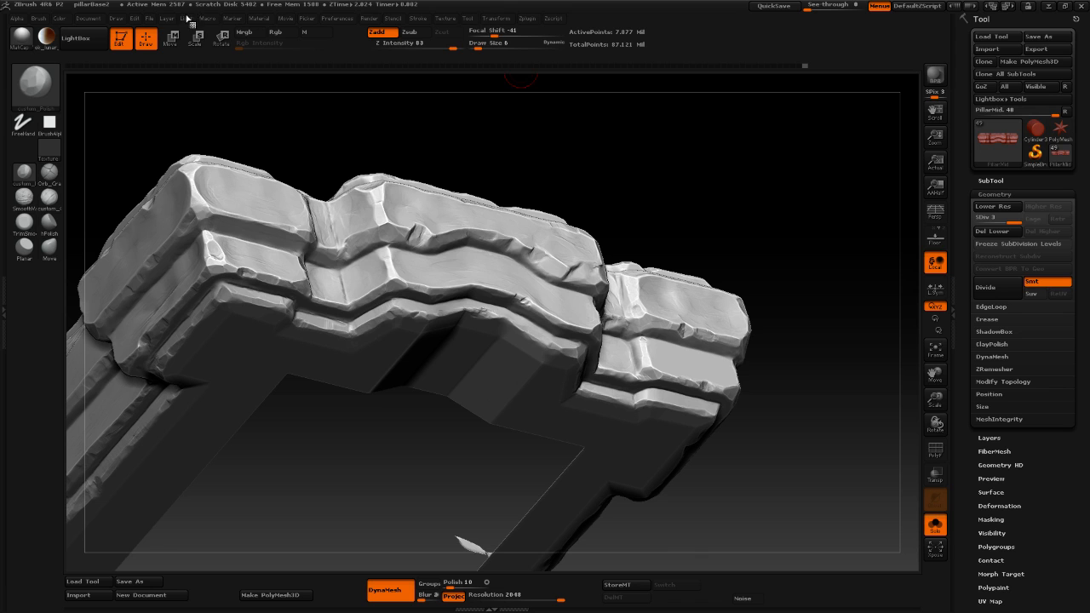
Save the project over the existing pillarBase2.ZPR file in the Pillar folder.
left_click(150, 19)
left_click(226, 42)
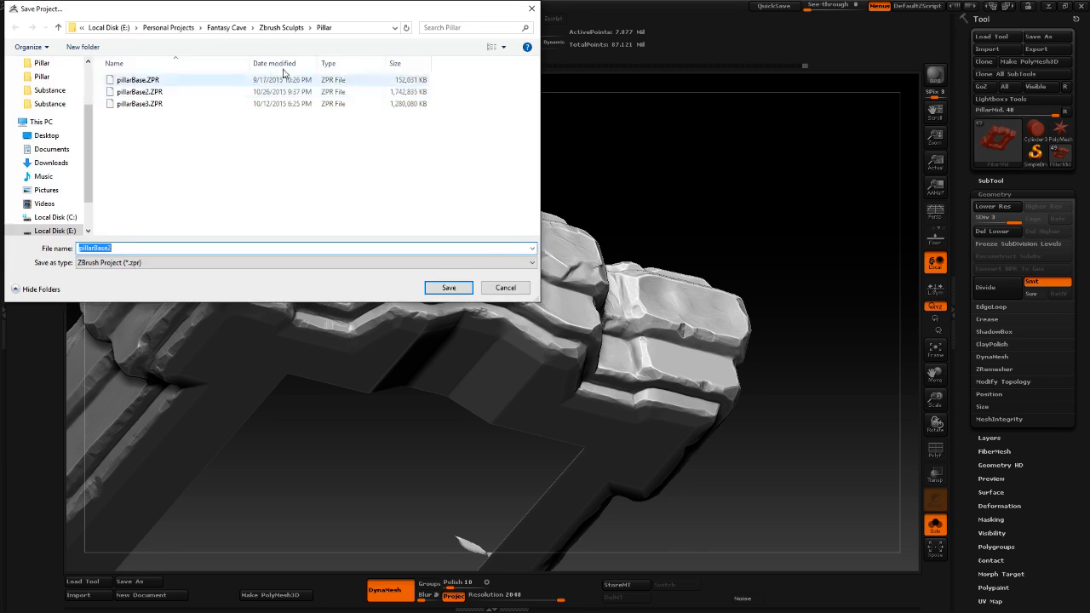
double_click(215, 91)
left_click(577, 300)
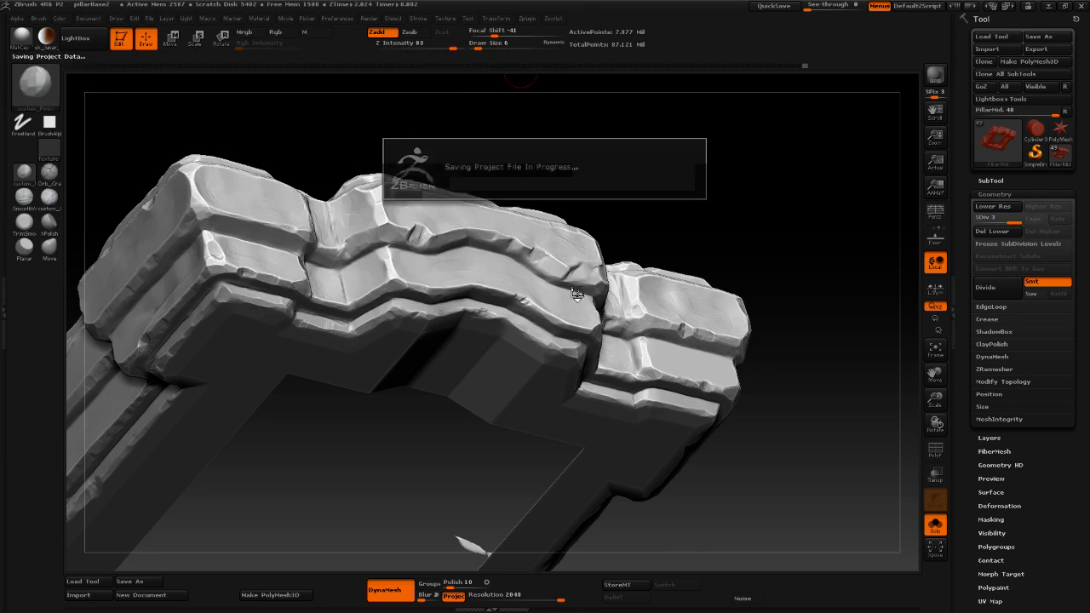
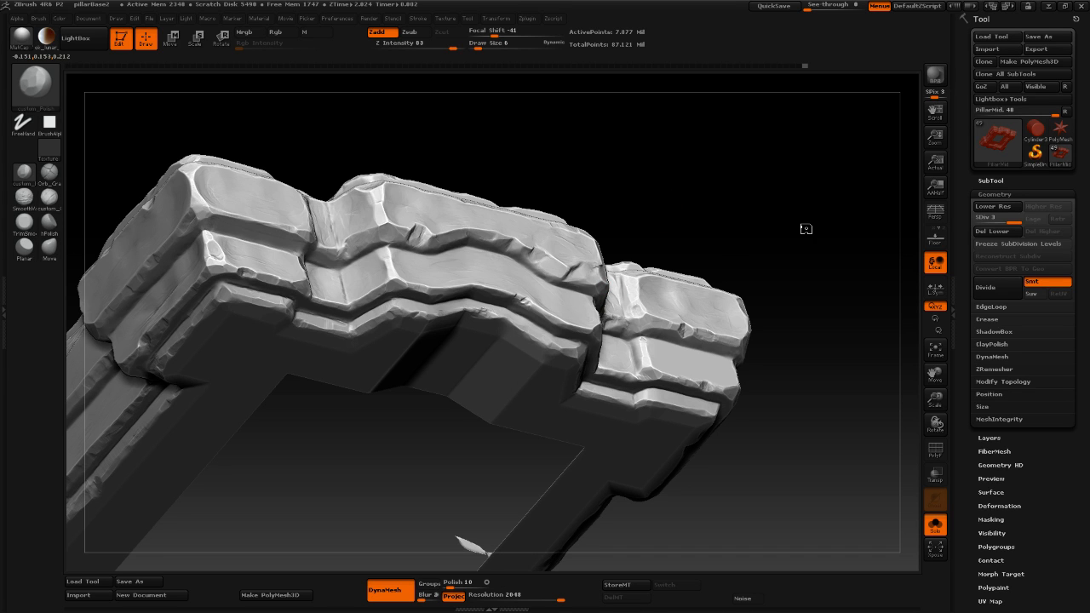
Polish the upper wavy block's vertical corner edge just below its top corner with the custom polish brush.
mouse_move(805, 228)
left_mouse_down()
mouse_move(795, 161)
mouse_move(610, 455)
mouse_move(628, 450)
mouse_move(597, 445)
mouse_move(615, 461)
left_mouse_up()
mouse_move(690, 451)
left_mouse_down()
mouse_move(618, 424)
mouse_move(634, 436)
left_mouse_up()
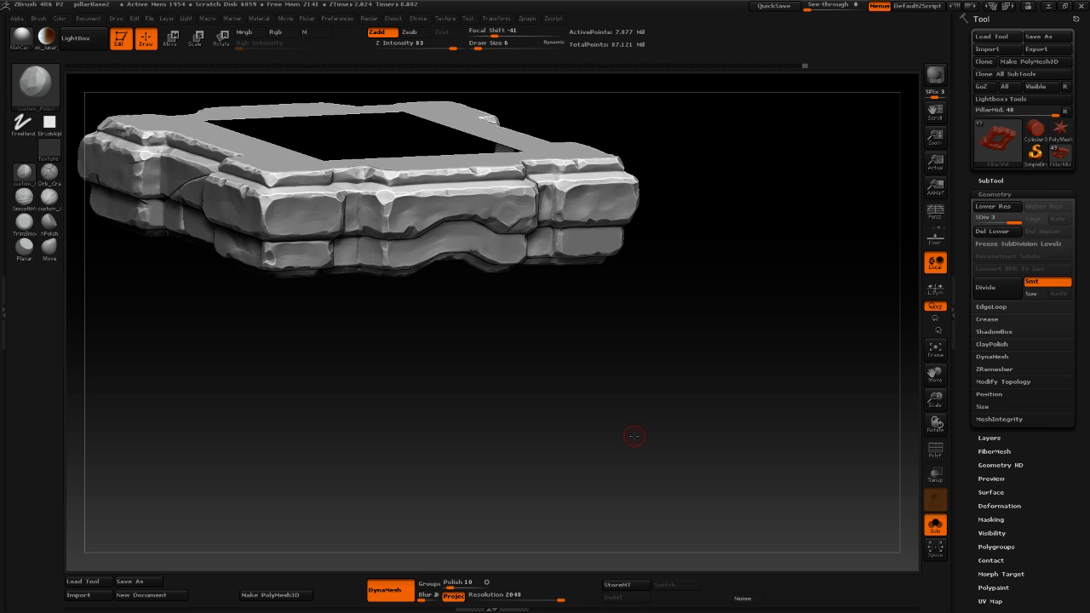
left_click_drag(634, 436, 579, 413)
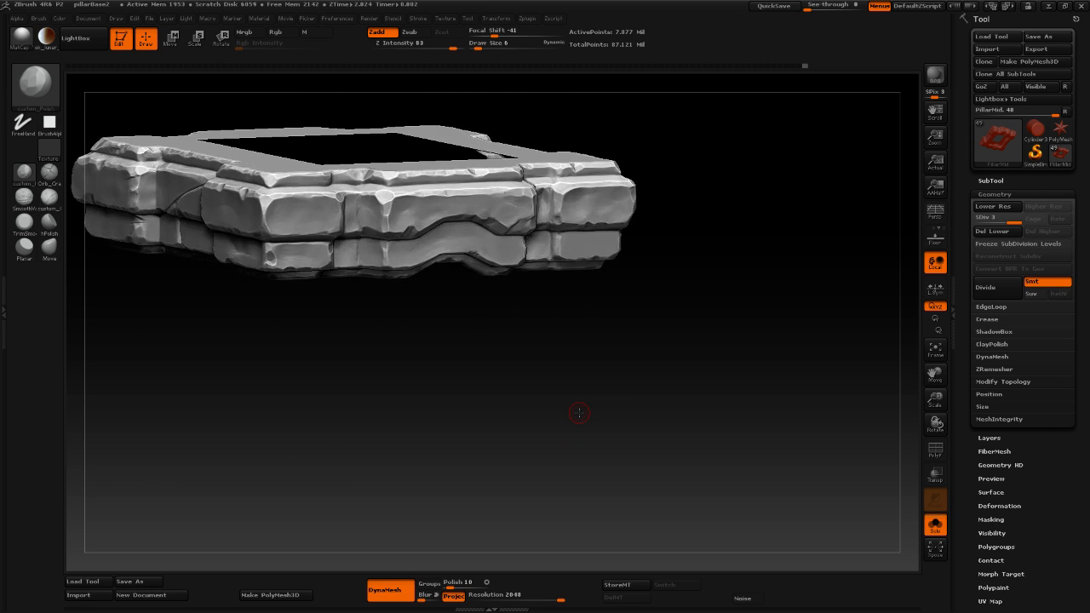
left_click_drag(411, 383, 435, 411, "alt")
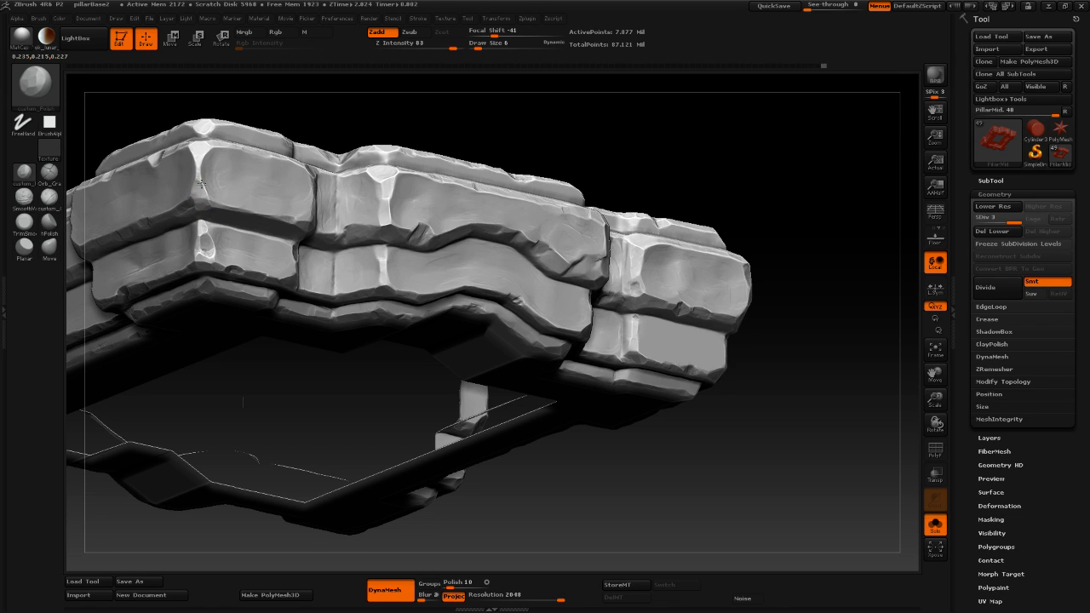
left_click_drag(407, 116, 244, 97)
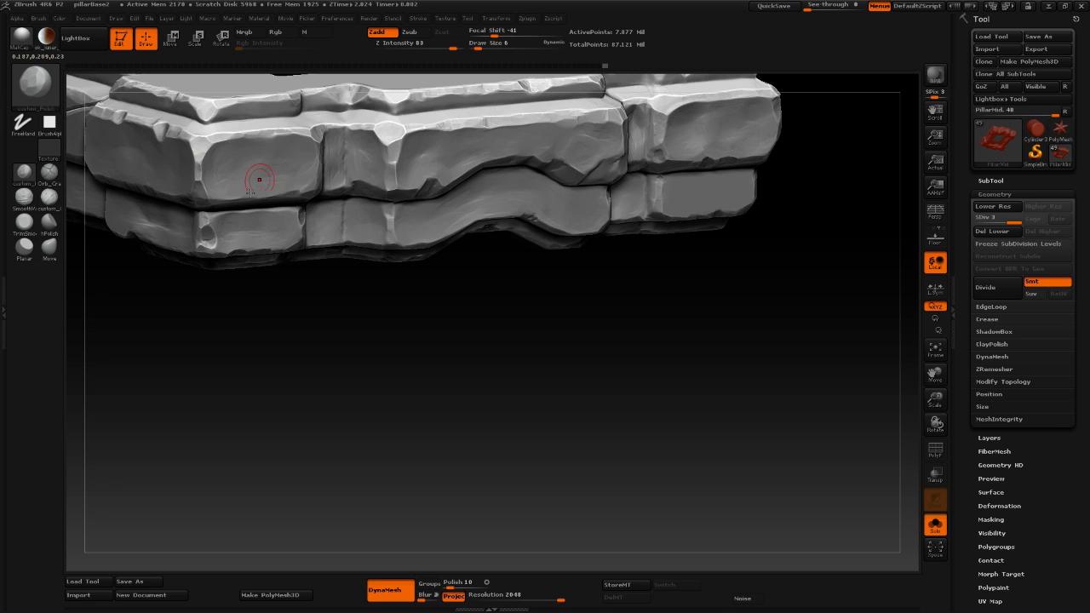
mouse_move(247, 330)
left_mouse_down()
mouse_move(226, 322)
mouse_move(183, 225)
left_mouse_up()
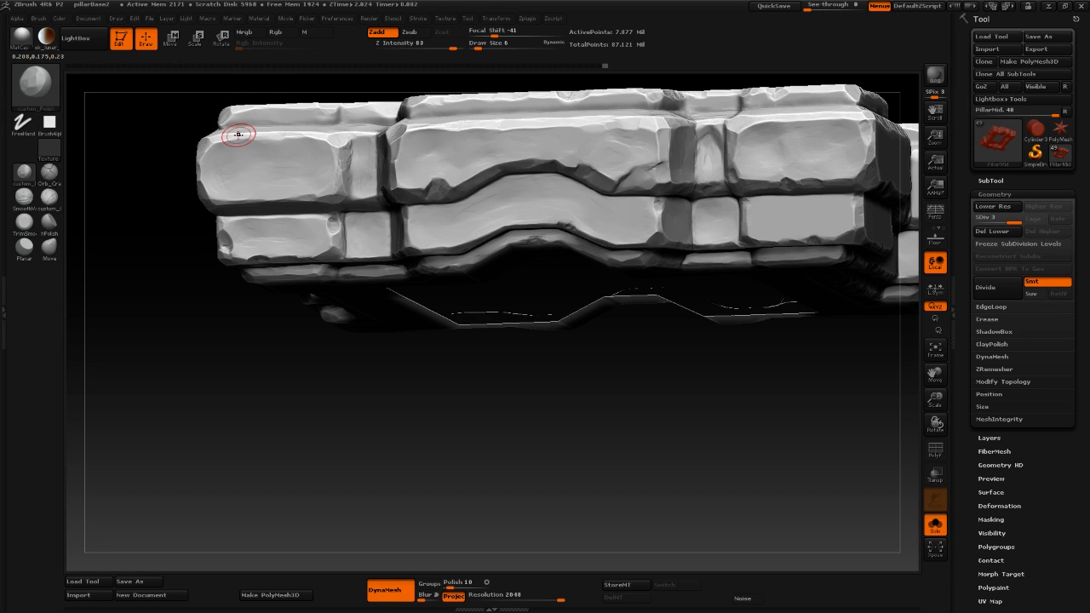
mouse_move(206, 356)
left_mouse_down()
mouse_move(244, 335)
mouse_move(281, 290)
left_mouse_up()
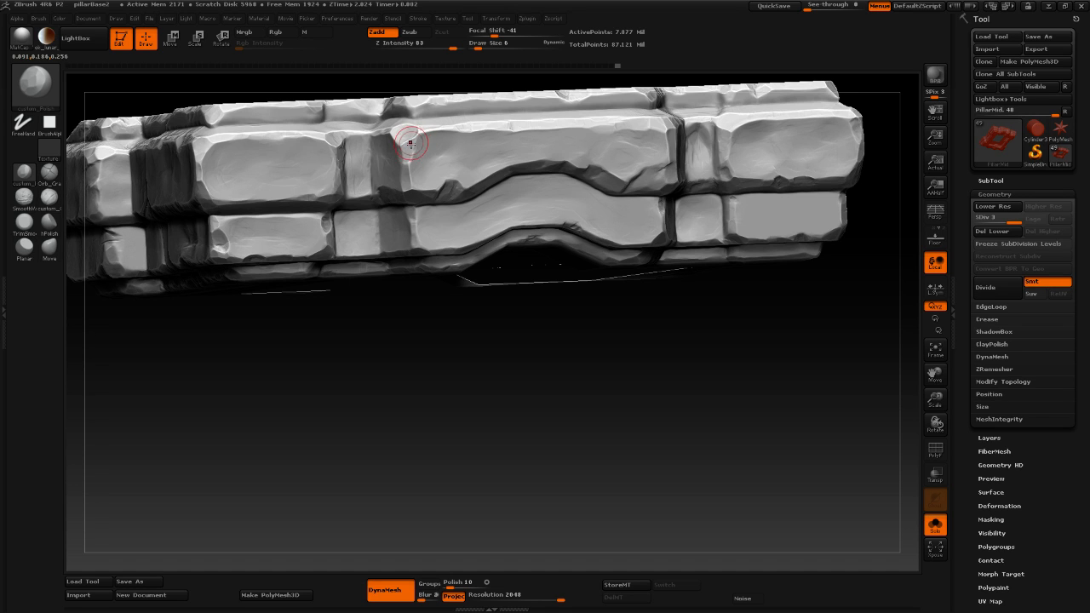
left_click_drag(410, 143, 407, 157)
left_click_drag(336, 344, 360, 150)
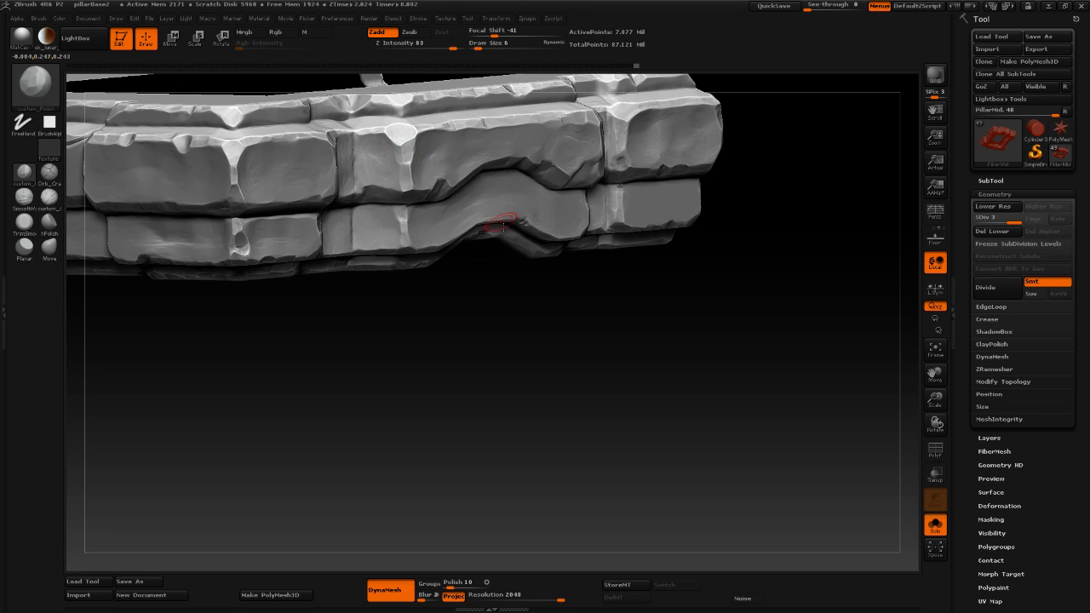
mouse_move(527, 349)
left_mouse_down()
mouse_move(502, 362)
mouse_move(511, 340)
left_mouse_up()
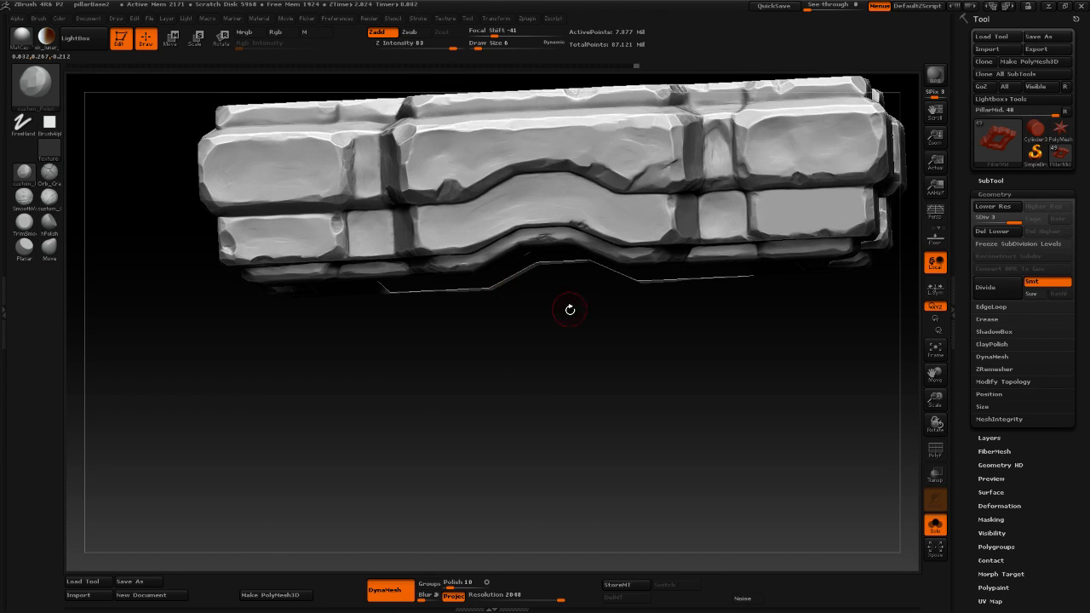
left_click_drag(579, 380, 557, 374, "shift")
left_click_drag(550, 426, 554, 355)
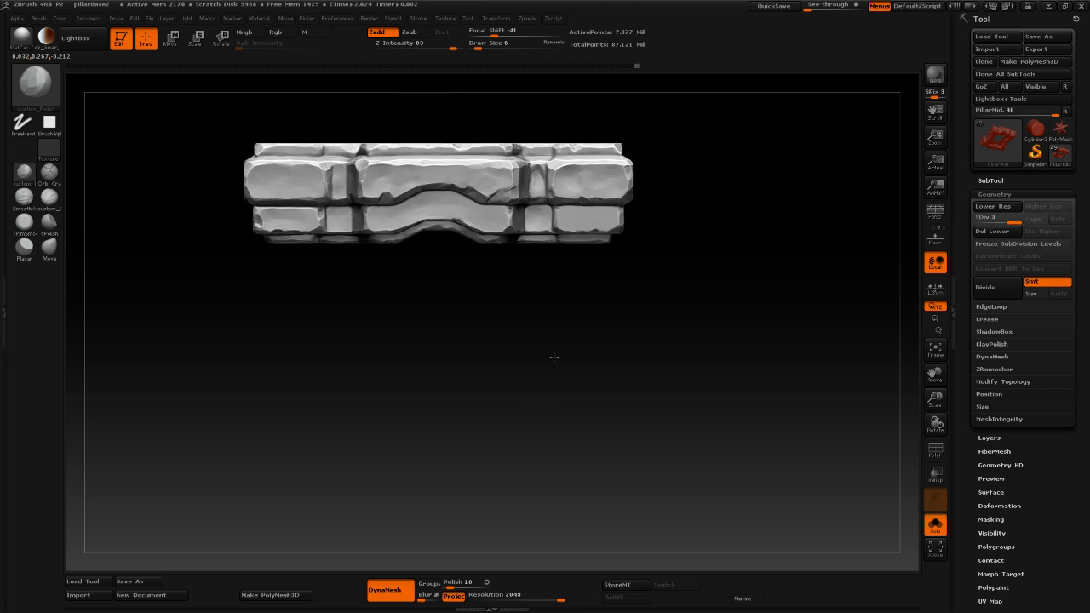
left_click_drag(486, 349, 214, 166)
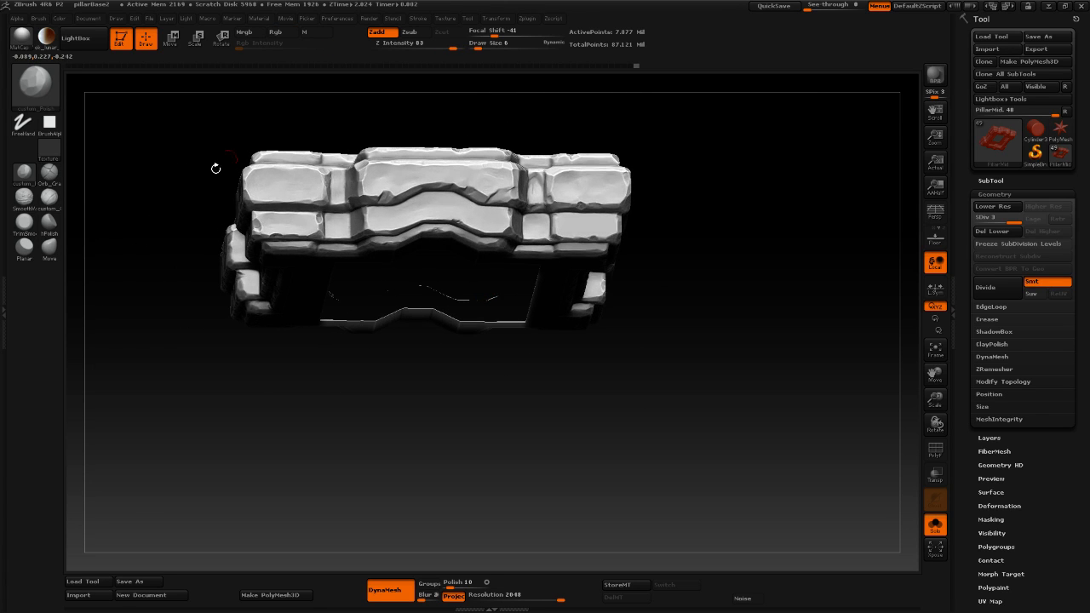
left_click(49, 221)
key("space")
left_click(411, 218)
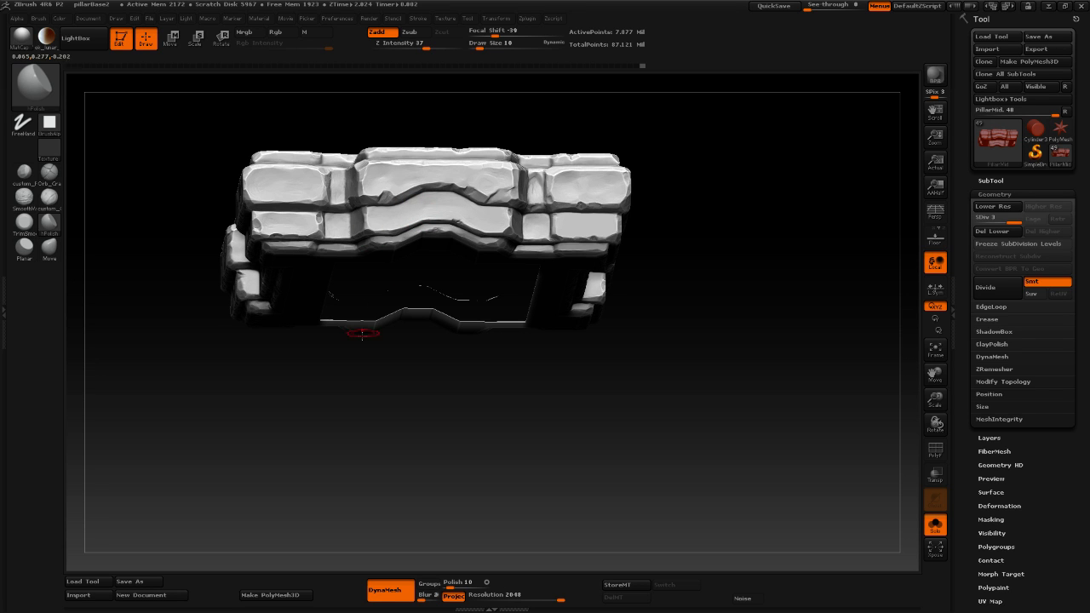
left_click_drag(360, 335, 222, 121)
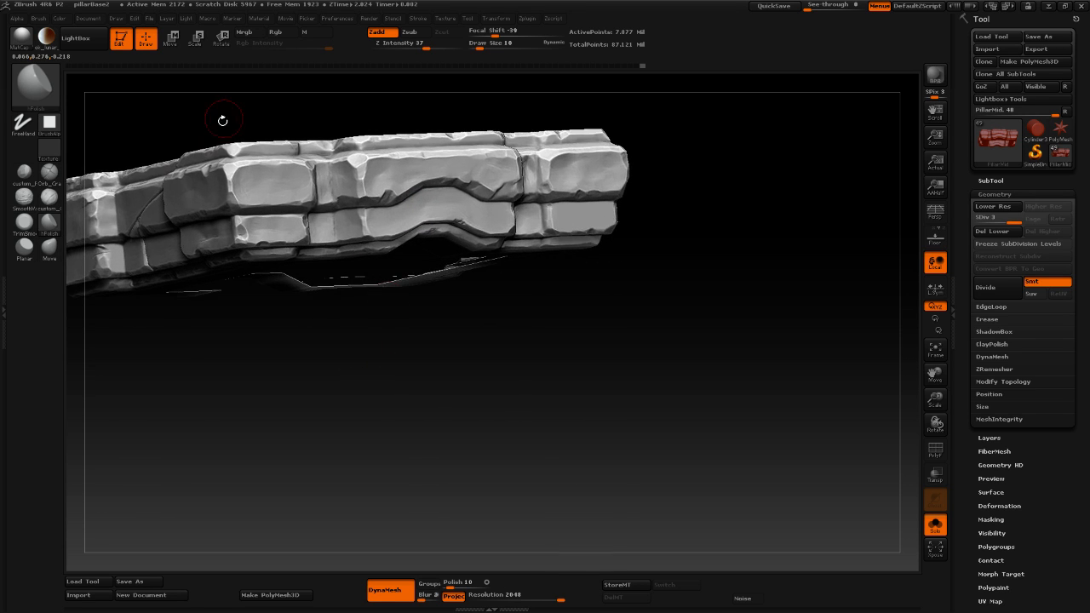
Polish the upper part of the lower wavy block's vertical corner edge with the custom polish brush at draw size 5.
left_click(24, 173)
left_click_drag(428, 390, 421, 411, "alt")
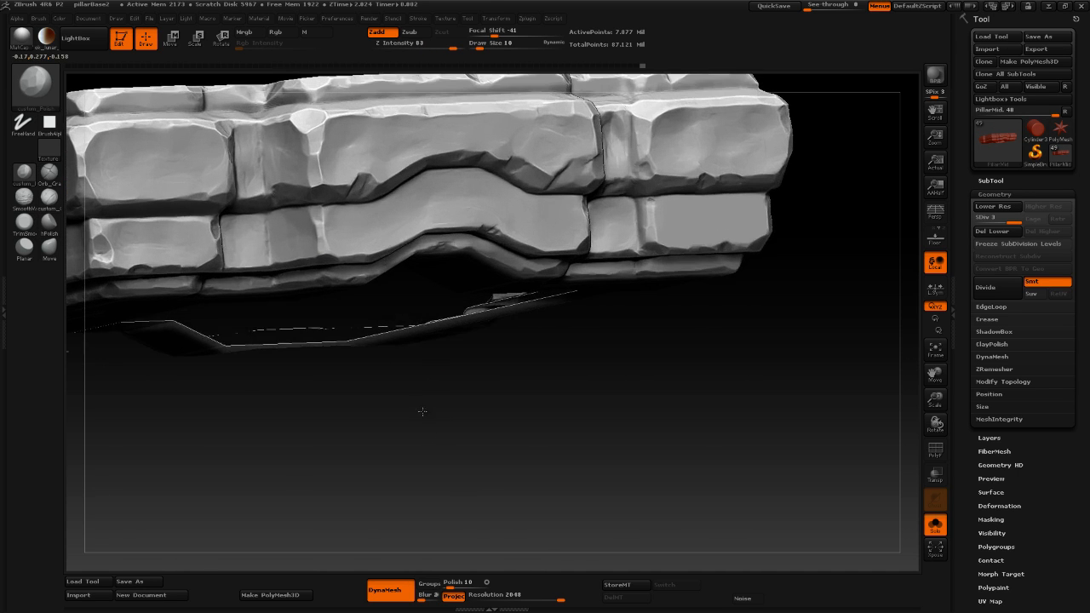
key("space")
left_click(324, 223)
left_click_drag(324, 223, 318, 217)
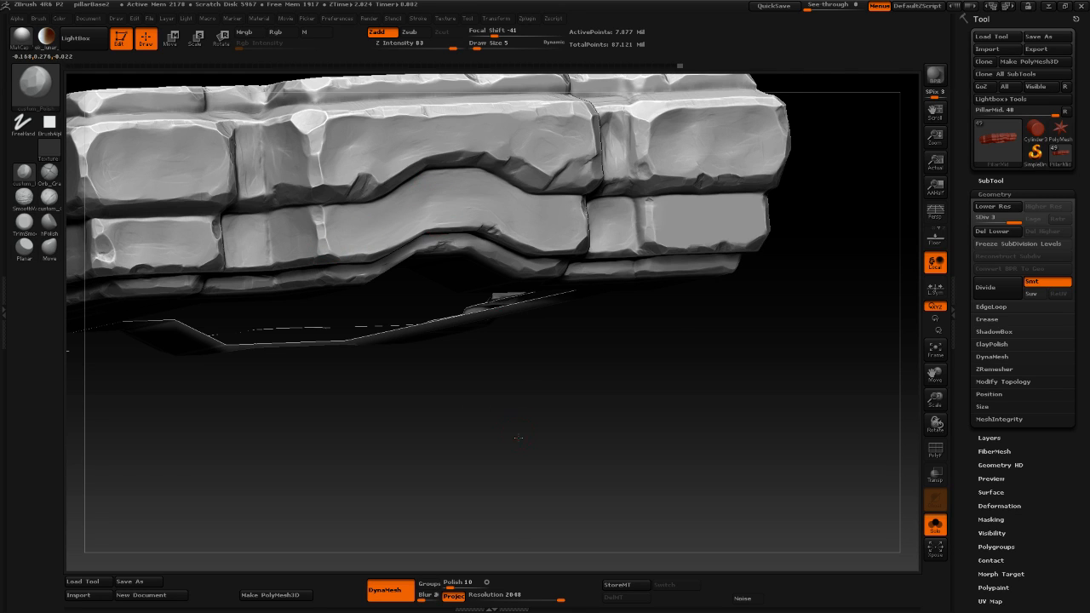
left_click_drag(518, 437, 418, 268)
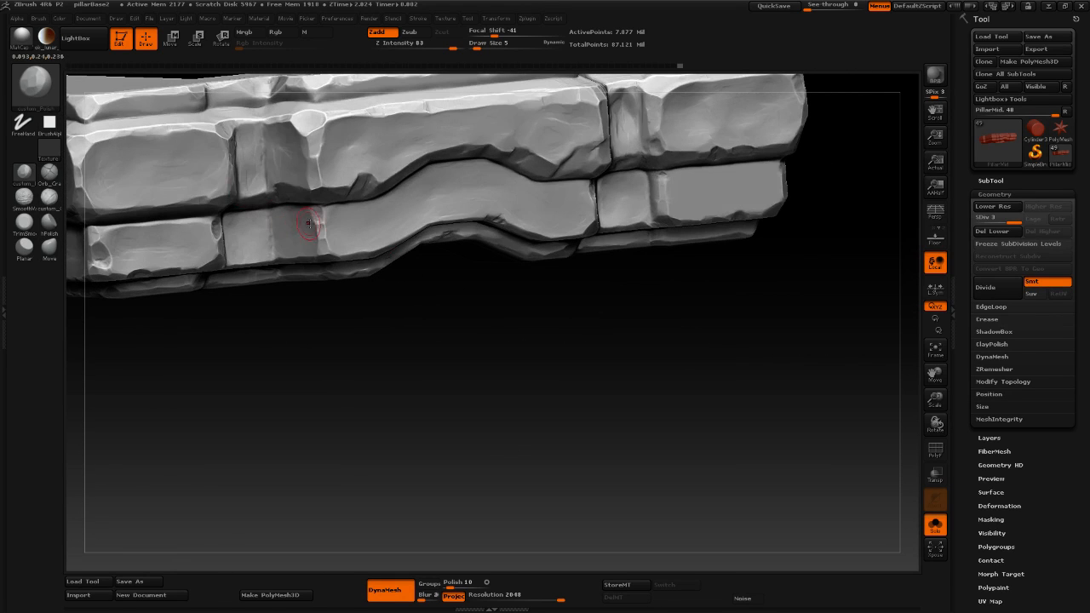
left_click_drag(322, 218, 319, 220)
Carve rough horizontal strokes across the flat face of the lower end block with the custom clay brush in Zsub at draw size 5.
left_click_drag(462, 349, 440, 361)
mouse_move(450, 470)
left_mouse_down("alt")
mouse_move(446, 377)
mouse_move(474, 345)
mouse_move(441, 316)
left_mouse_up("alt")
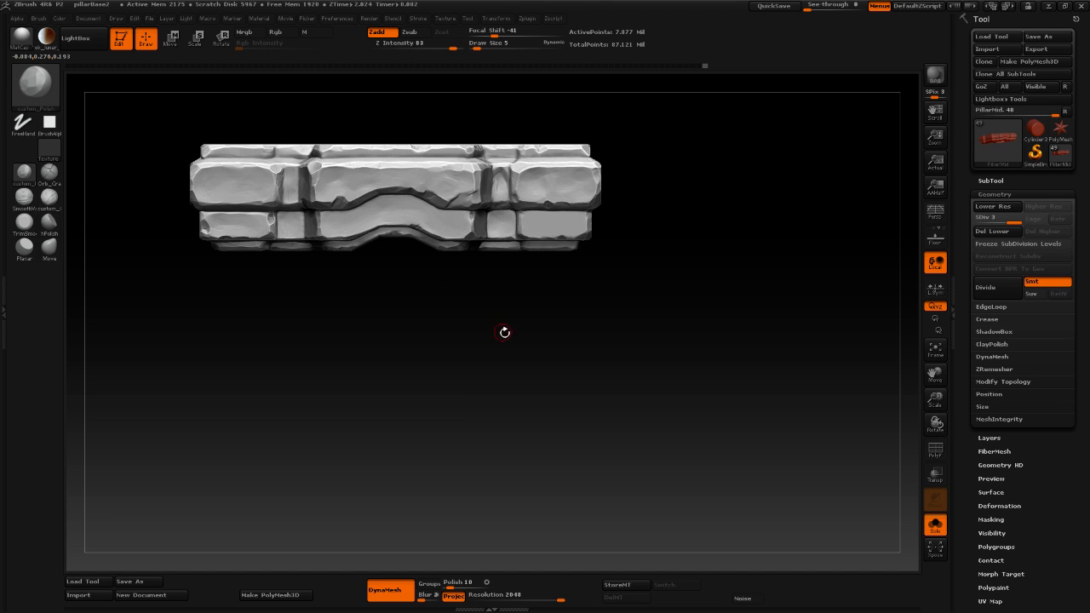
left_click_drag(529, 359, 495, 296)
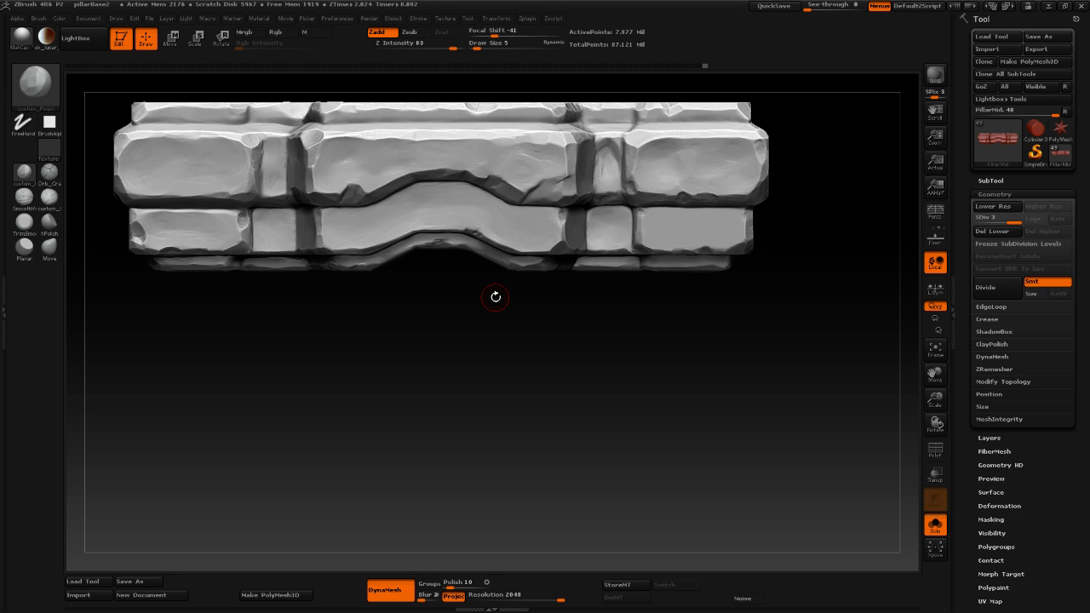
left_click_drag(695, 399, 498, 409, "alt")
mouse_move(844, 305)
left_mouse_down("alt")
mouse_move(837, 333)
mouse_move(871, 336)
mouse_move(649, 337)
left_mouse_up("alt")
left_click(55, 202)
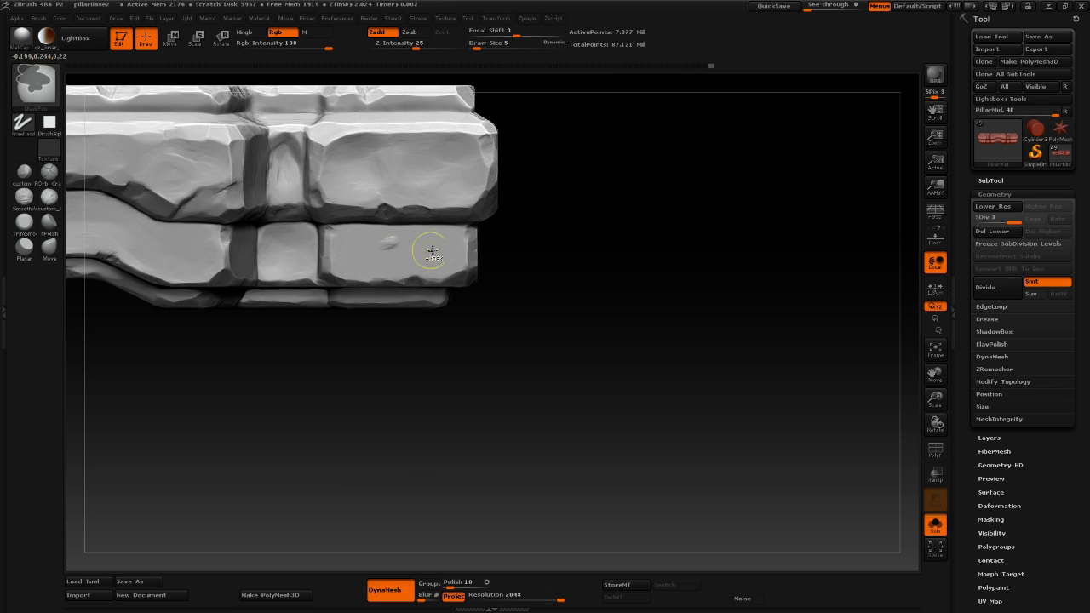
left_click(413, 32)
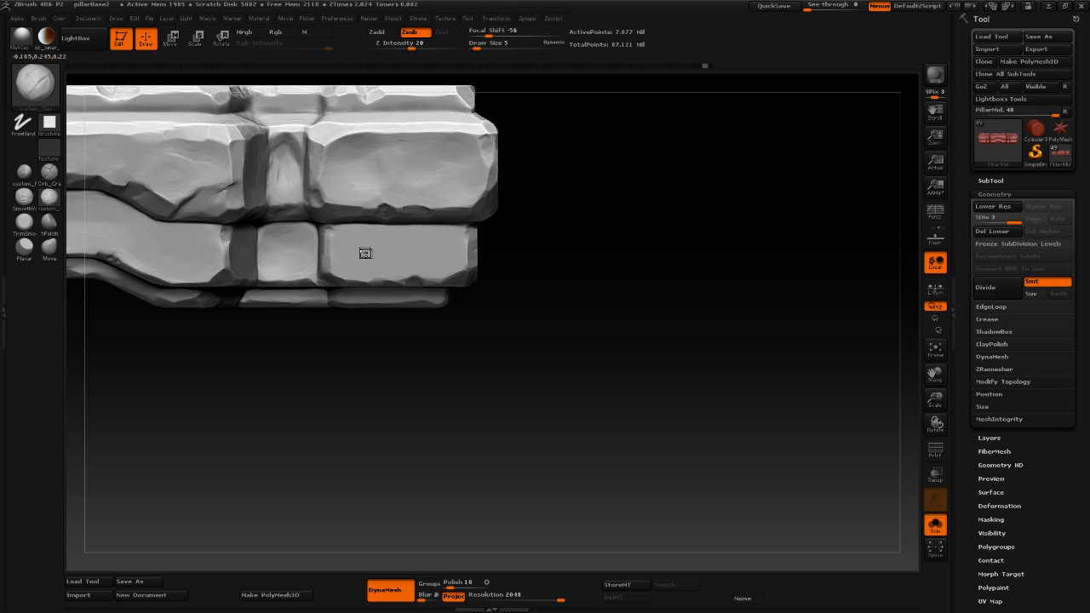
mouse_move(358, 244)
left_mouse_down()
mouse_move(416, 233)
mouse_move(390, 236)
left_mouse_up()
key("ctrl+z")
key("ctrl+z")
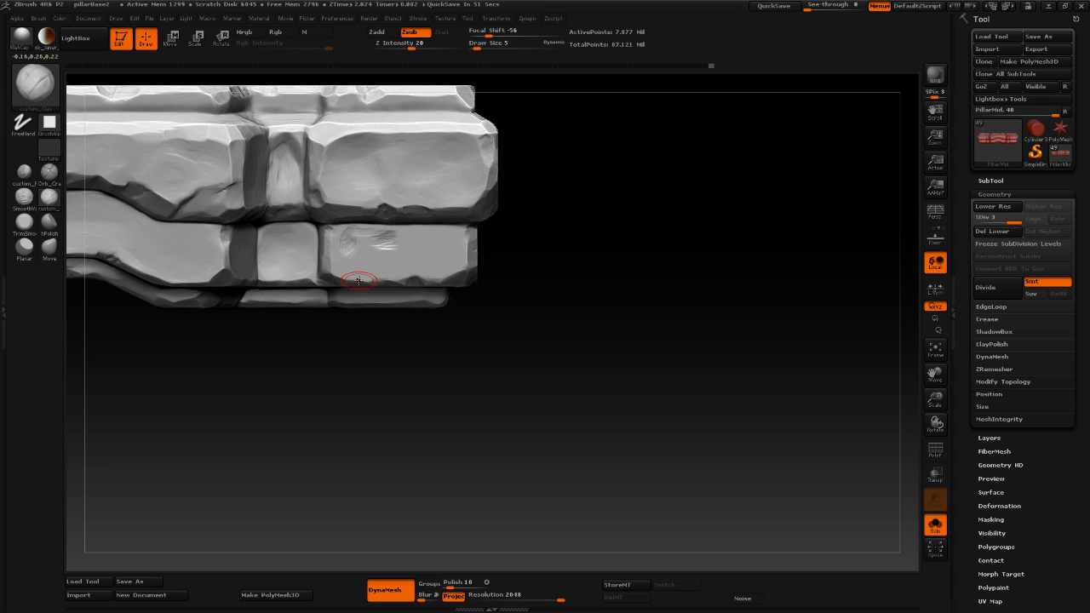
mouse_move(427, 251)
left_mouse_down()
mouse_move(400, 230)
mouse_move(393, 252)
mouse_move(361, 269)
mouse_move(364, 242)
mouse_move(338, 239)
mouse_move(340, 255)
mouse_move(449, 270)
mouse_move(460, 241)
mouse_move(451, 230)
mouse_move(426, 260)
mouse_move(408, 262)
mouse_move(426, 261)
left_mouse_up()
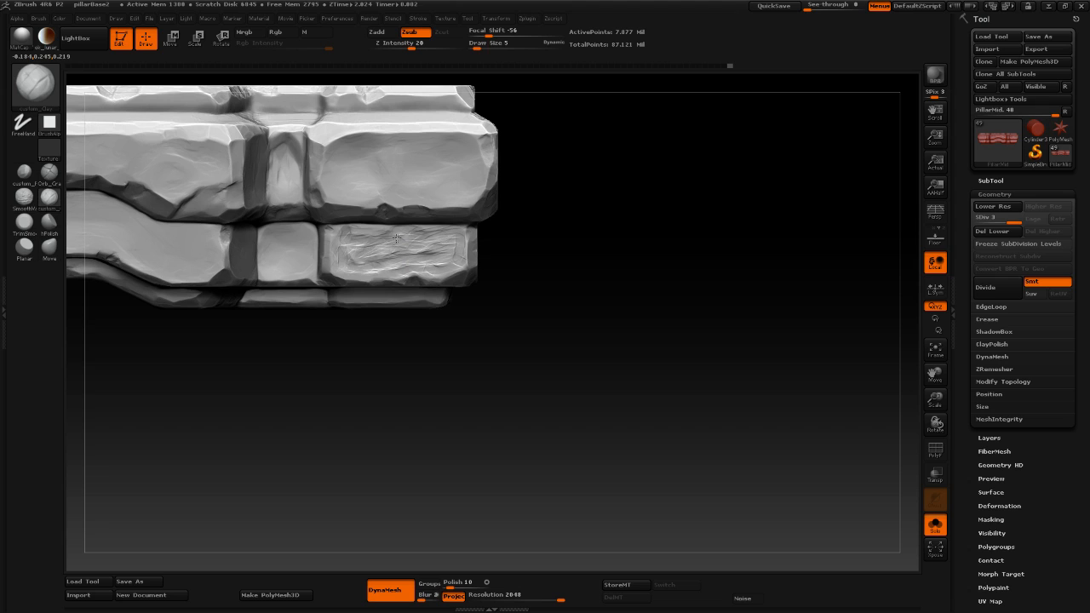
Smooth the carved face of the lower end block into subtle worn stone with the hPolish brush, reducing the draw size to 4.
left_click(56, 225)
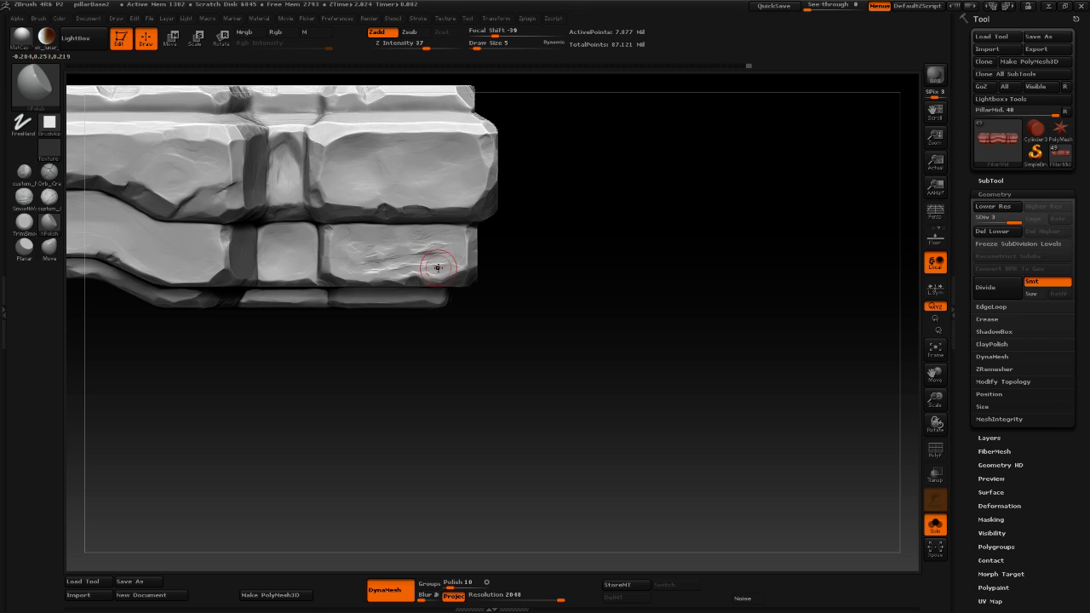
key("space")
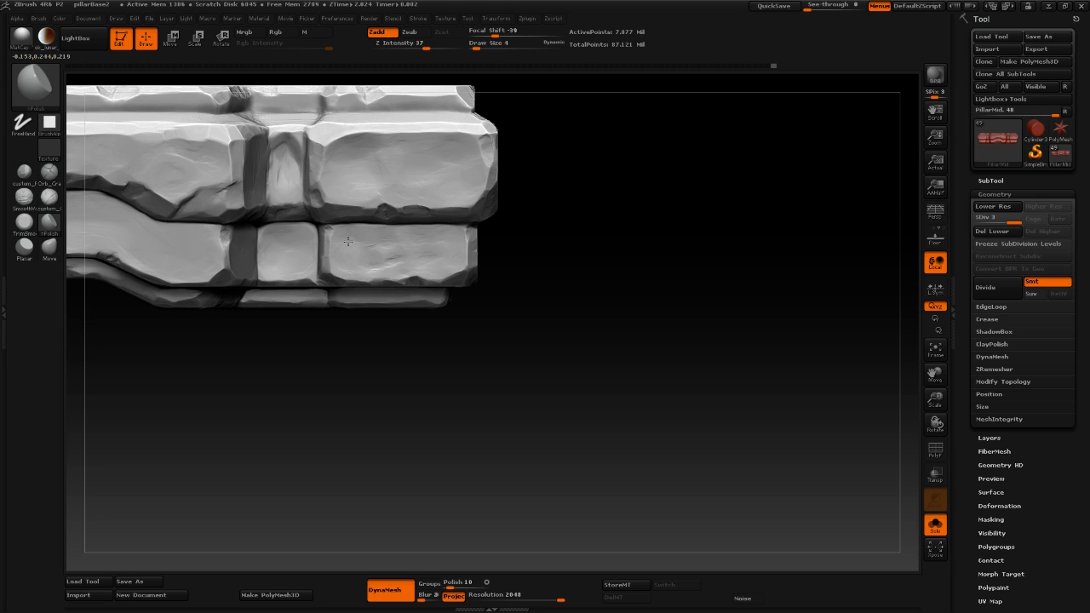
left_click_drag(354, 231, 405, 239)
left_click_drag(511, 358, 440, 292)
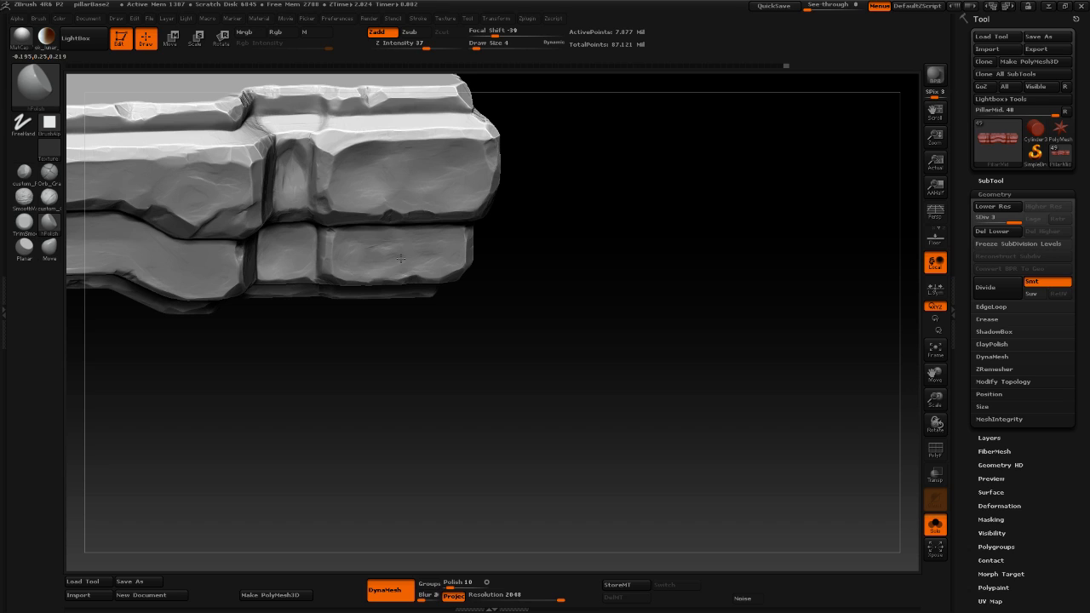
left_click_drag(400, 258, 366, 258)
left_click_drag(411, 255, 421, 258)
Save the project in the Pillar folder, replacing the existing pillarBase2.ZPR file.
left_click_drag(511, 267, 603, 267)
left_click_drag(537, 329, 573, 347)
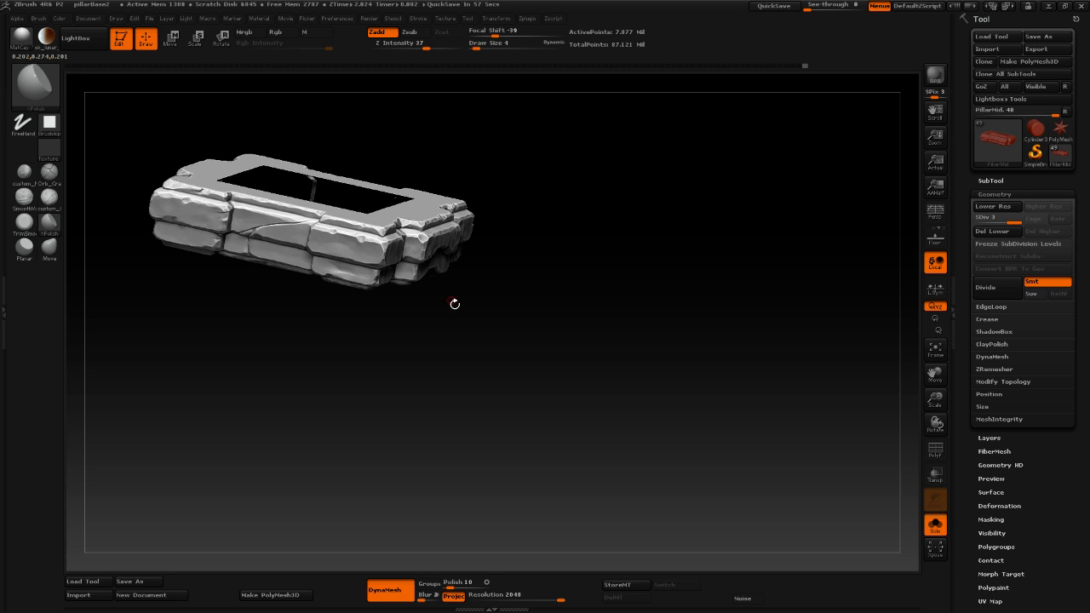
left_click_drag(481, 365, 463, 368)
left_click_drag(455, 364, 372, 302)
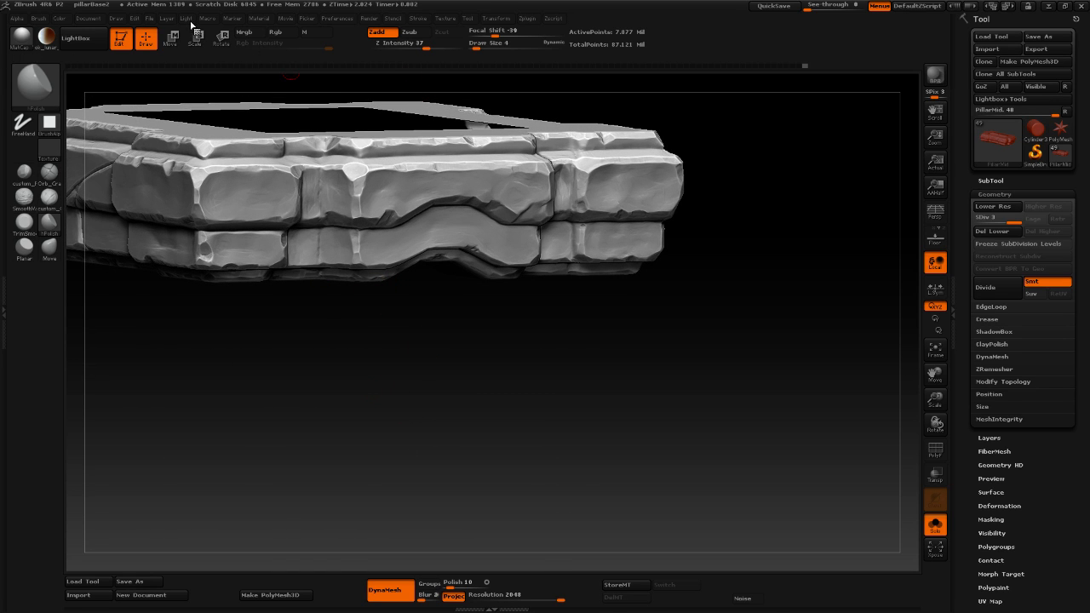
left_click(150, 18)
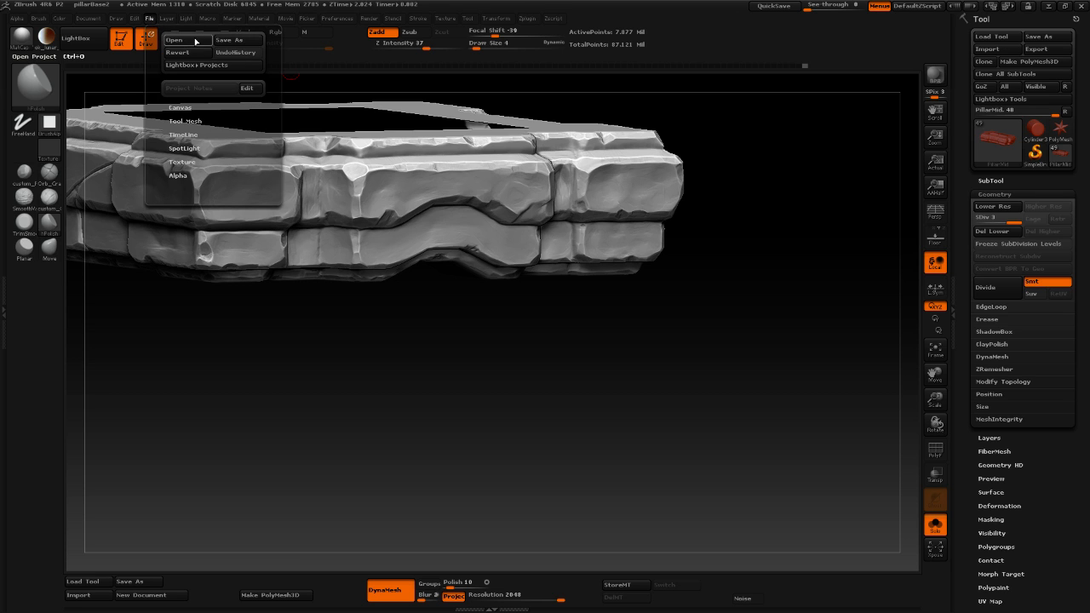
left_click(239, 40)
left_click(195, 90)
left_click(511, 287)
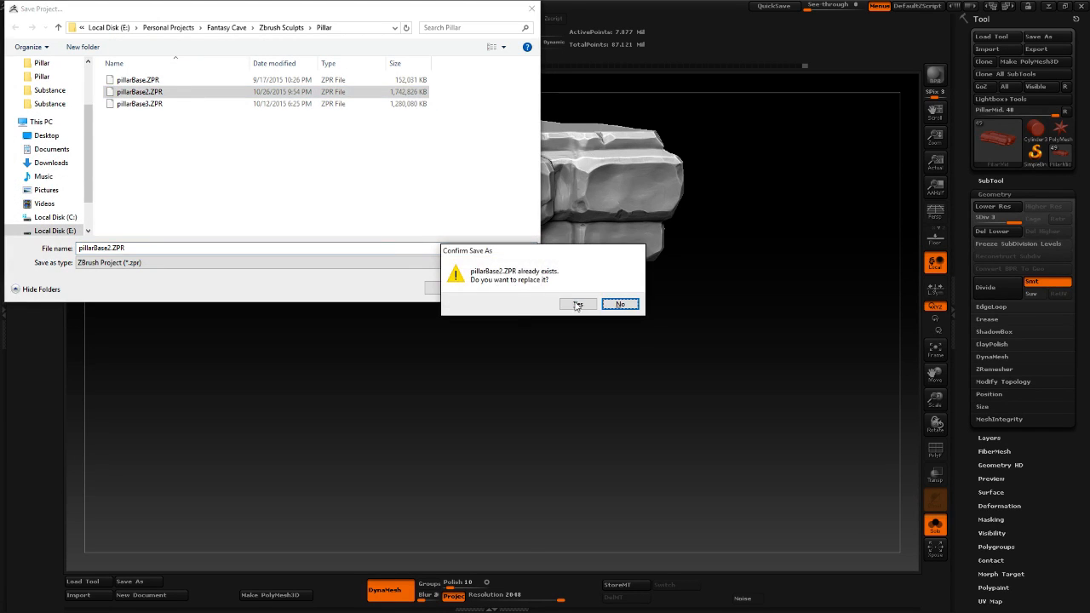
left_click(578, 305)
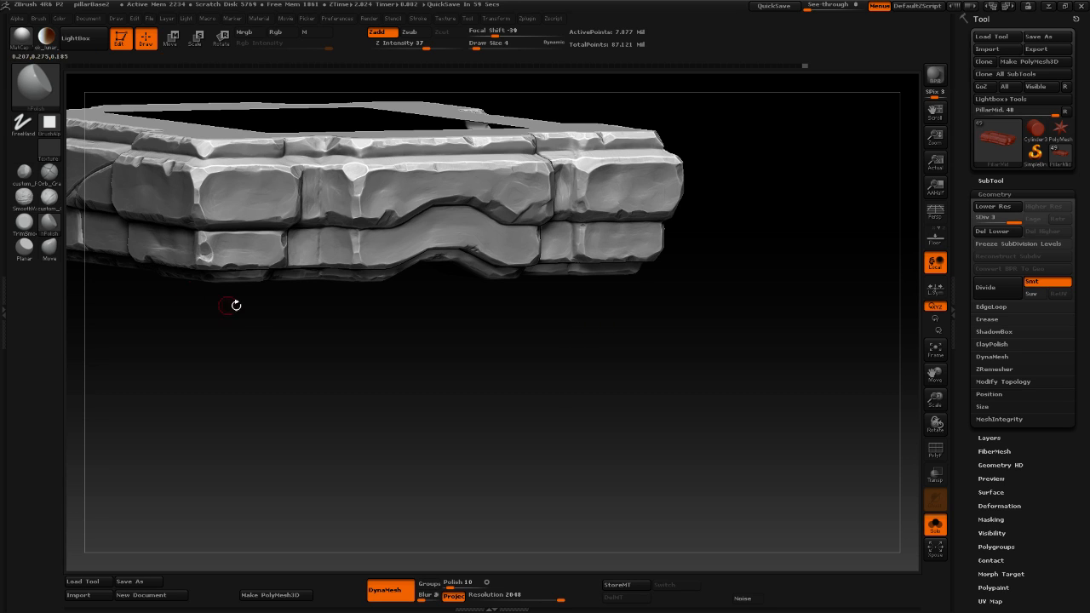
left_click(4, 296)
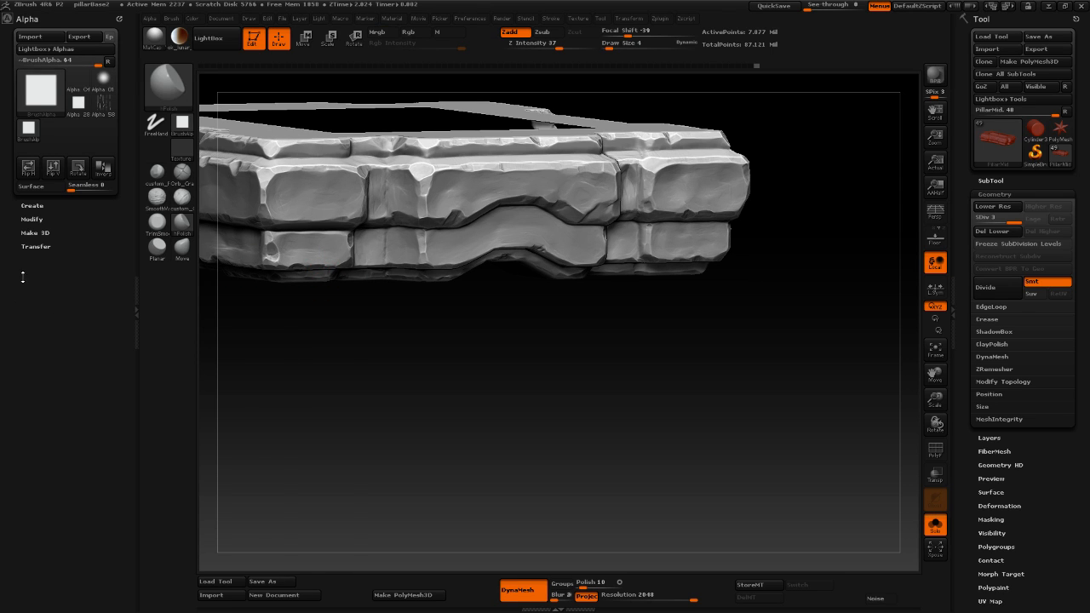
left_click(29, 19)
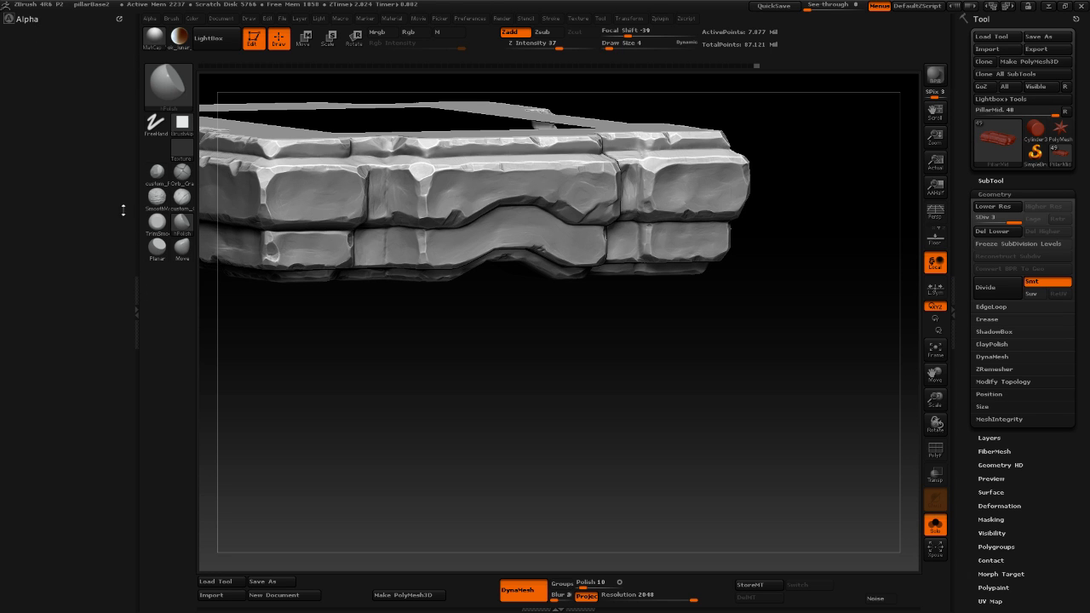
left_click(136, 312)
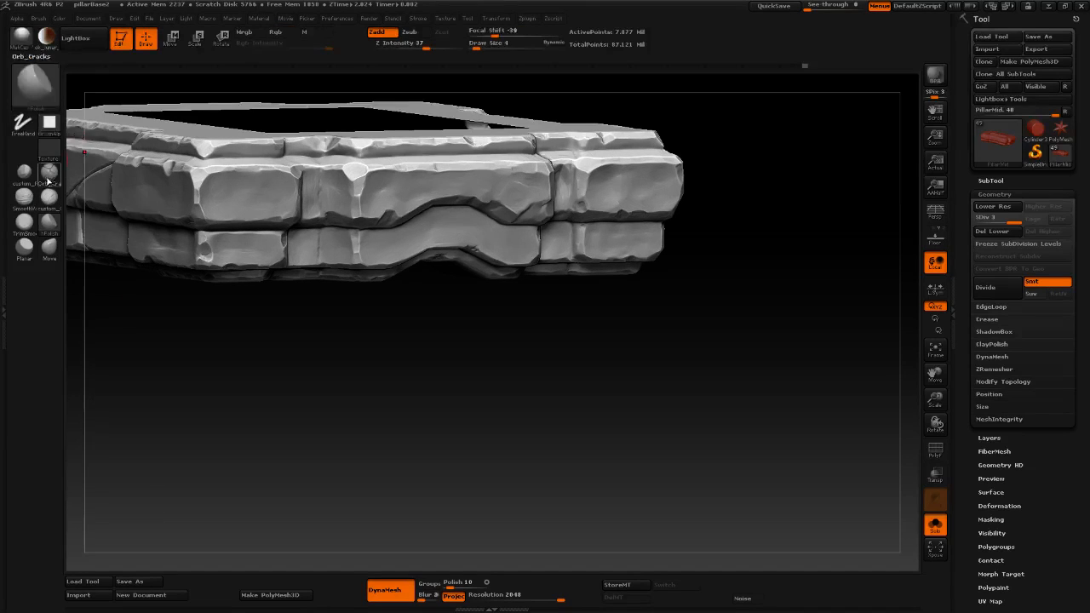
Set up the Orb_Cracks brush at draw size 7 and frame the lower wavy block's corner from the front with the side tray collapsed.
left_click(39, 18)
left_click(80, 383)
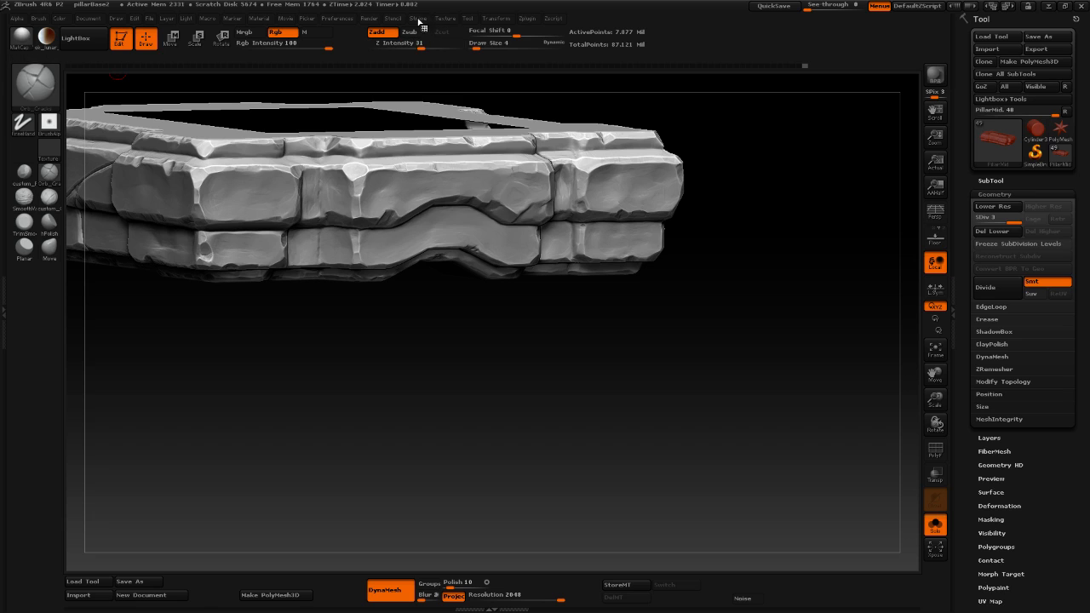
left_click(418, 19)
left_click(452, 153)
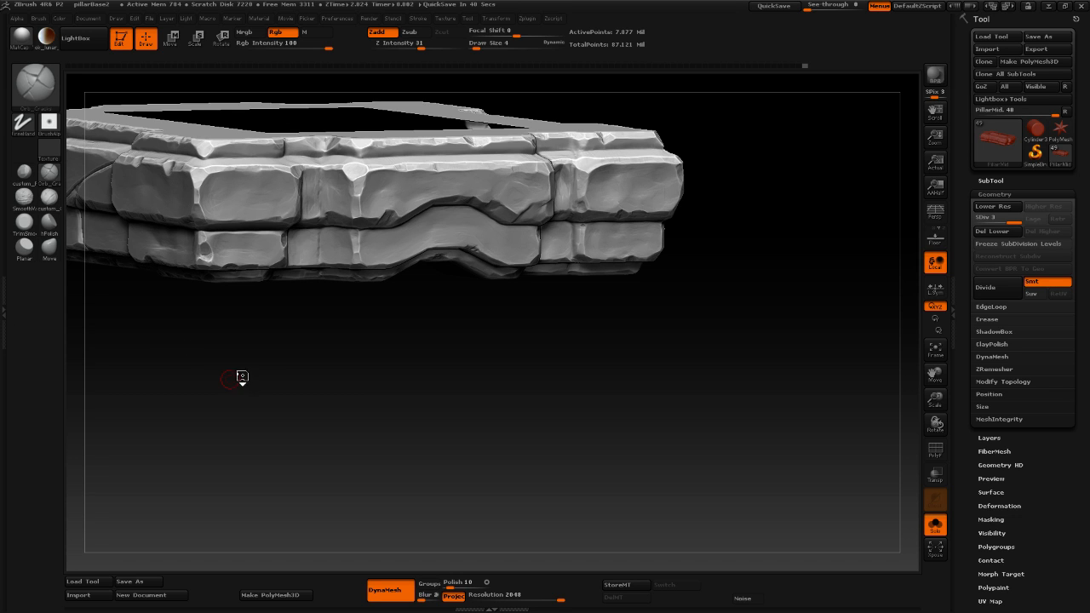
left_click_drag(270, 360, 257, 358, "shift")
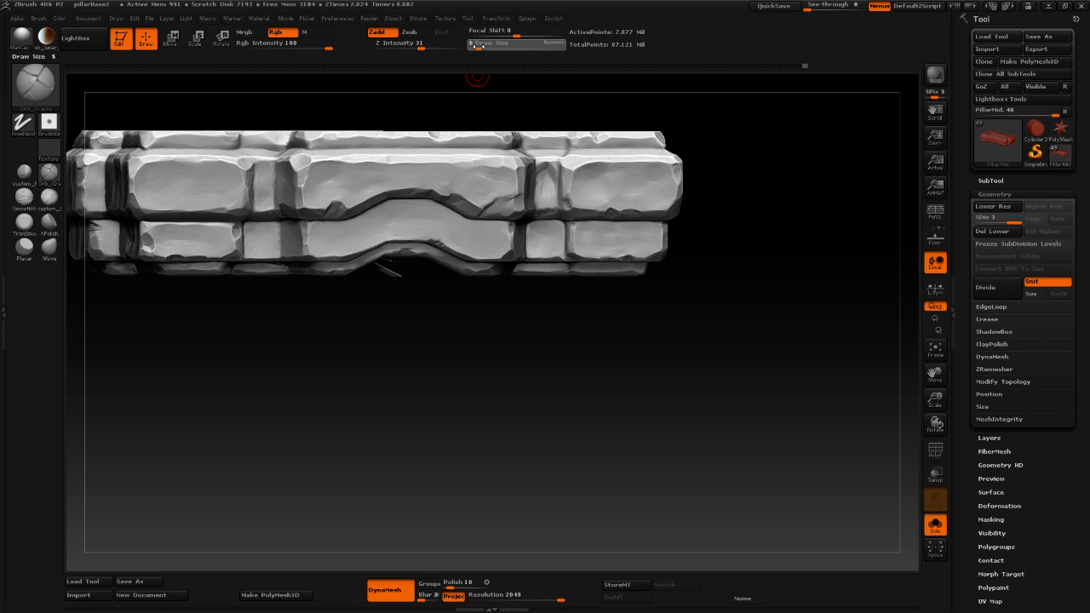
left_click_drag(477, 46, 480, 44)
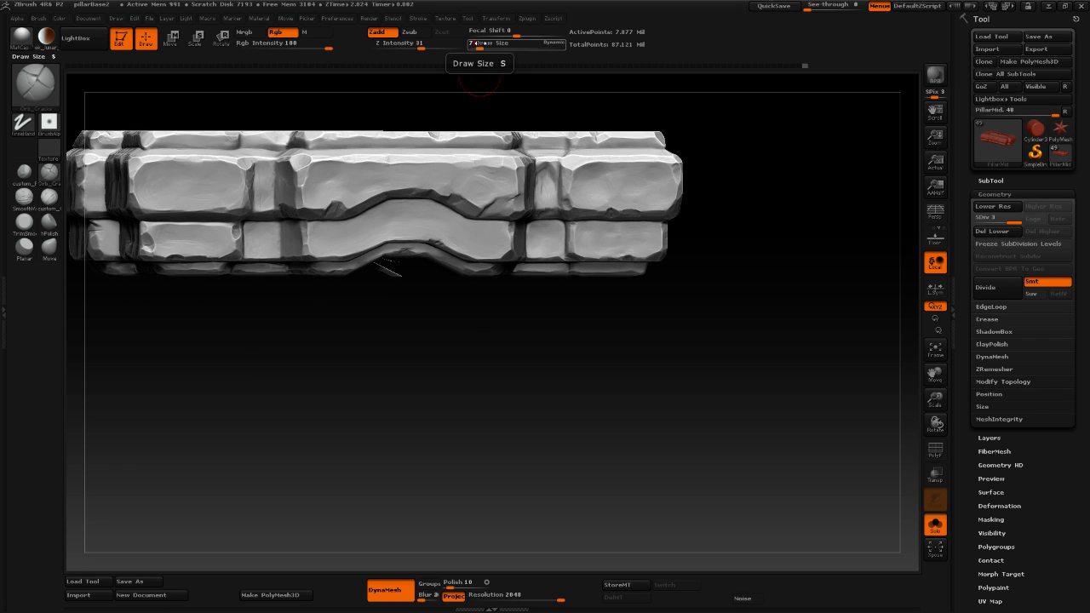
mouse_move(156, 472)
left_mouse_down()
mouse_move(253, 452)
mouse_move(265, 434)
mouse_move(379, 424)
left_mouse_up()
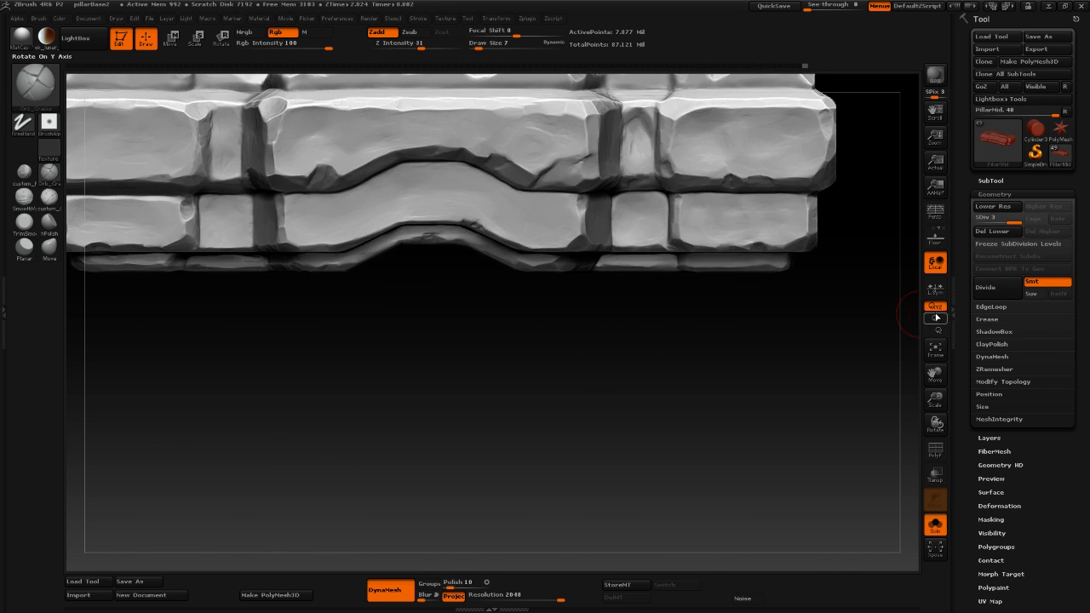
left_click(953, 314)
left_click_drag(517, 412, 549, 415)
left_click_drag(439, 451, 406, 372)
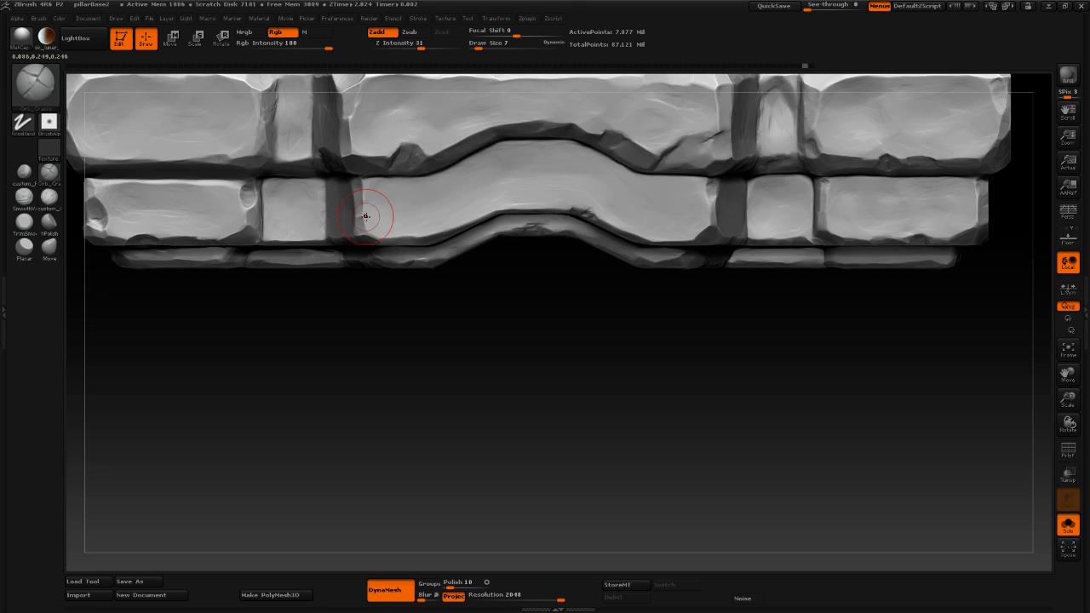
Carve two diagonal cracks with Orb_Cracks from the lower wavy block's corner edge down to its bottom edge, one on each adjoining face.
left_click_drag(362, 191, 368, 204)
left_click_drag(399, 244, 418, 275)
mouse_move(355, 307)
left_mouse_down()
mouse_move(348, 204)
mouse_move(283, 269)
left_mouse_up()
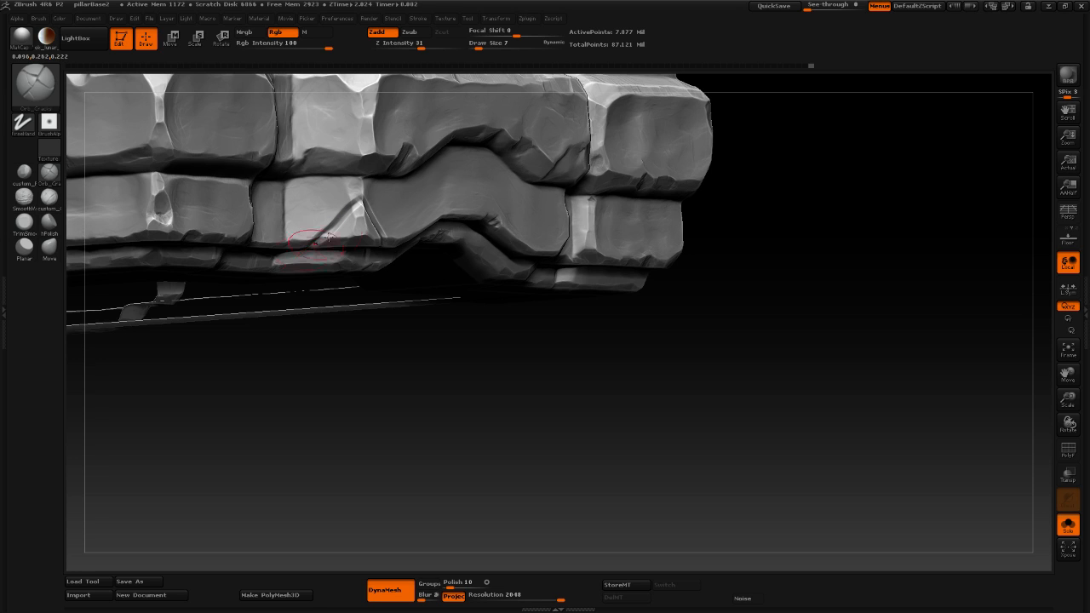
mouse_move(355, 206)
left_mouse_down()
mouse_move(286, 272)
mouse_move(315, 284)
left_mouse_up()
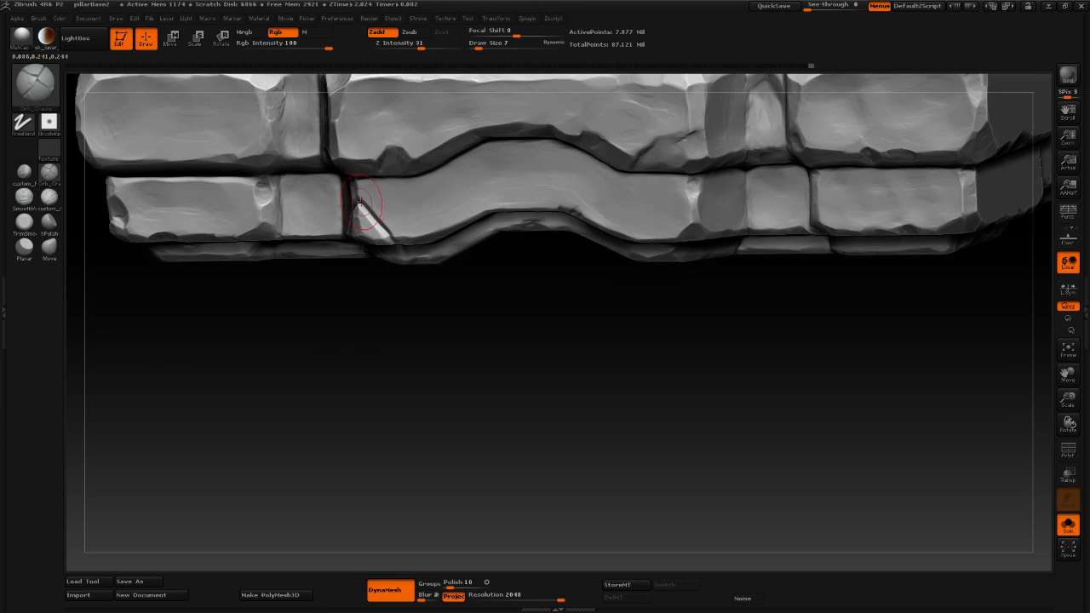
left_click_drag(360, 201, 418, 267)
left_click_drag(289, 371, 365, 364)
left_click_drag(358, 199, 297, 259)
left_click_drag(317, 356, 263, 352)
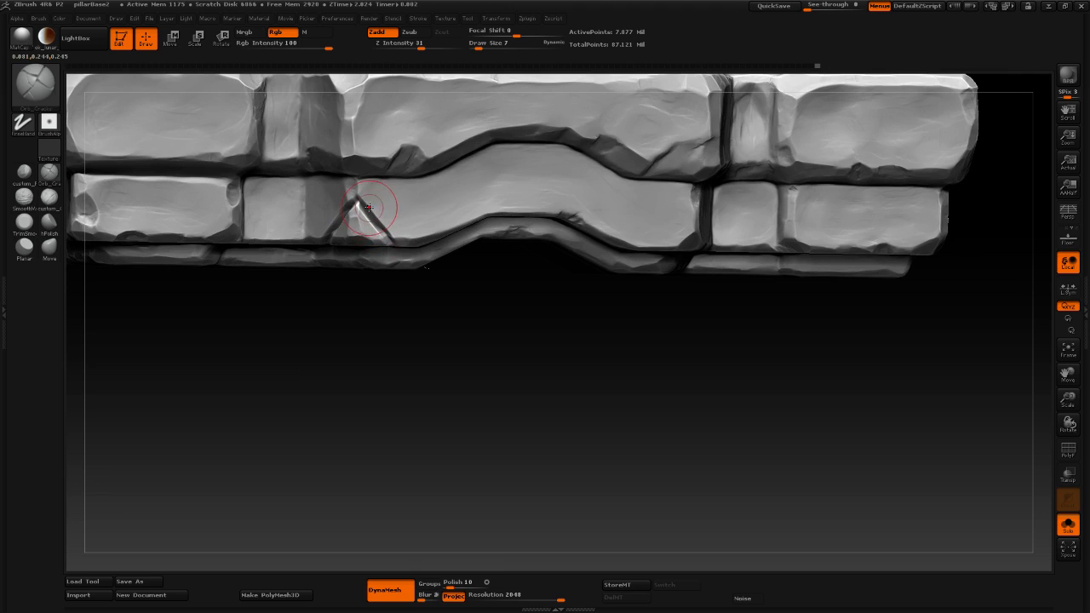
Try to carve a second, shallower-angled crack from the same corner point across the wavy face toward the arch.
left_click_drag(369, 207, 476, 242)
left_click_drag(366, 202, 475, 246)
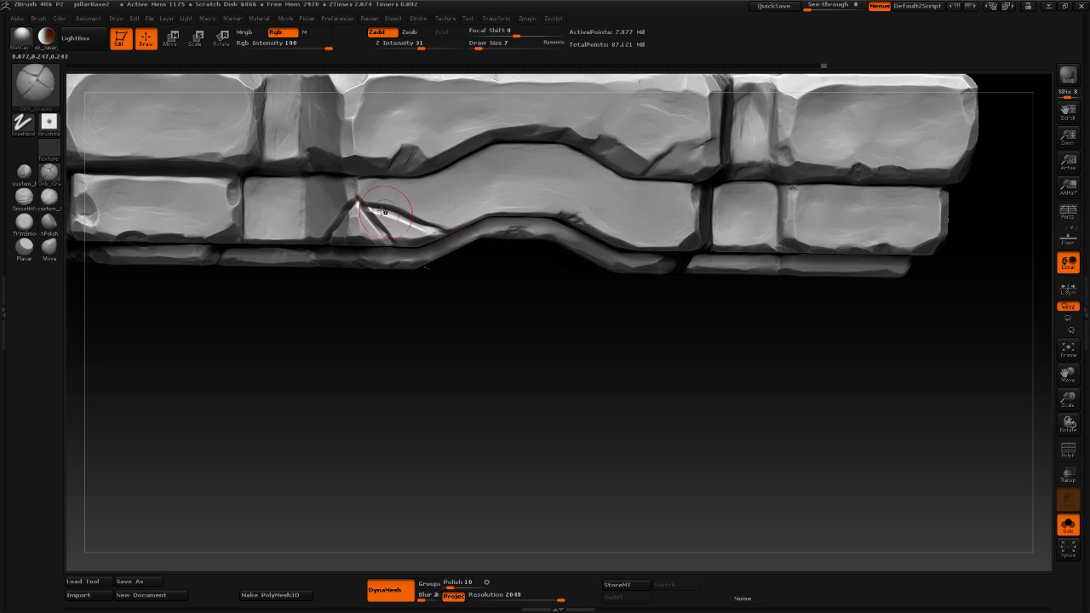
left_click_drag(389, 360, 355, 319)
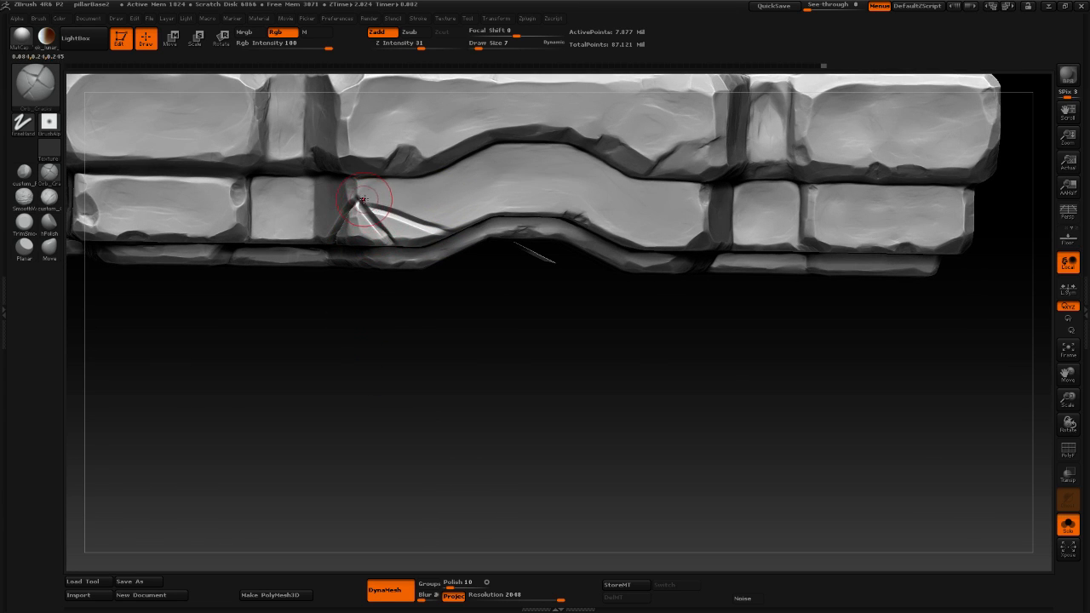
left_click_drag(361, 200, 486, 248)
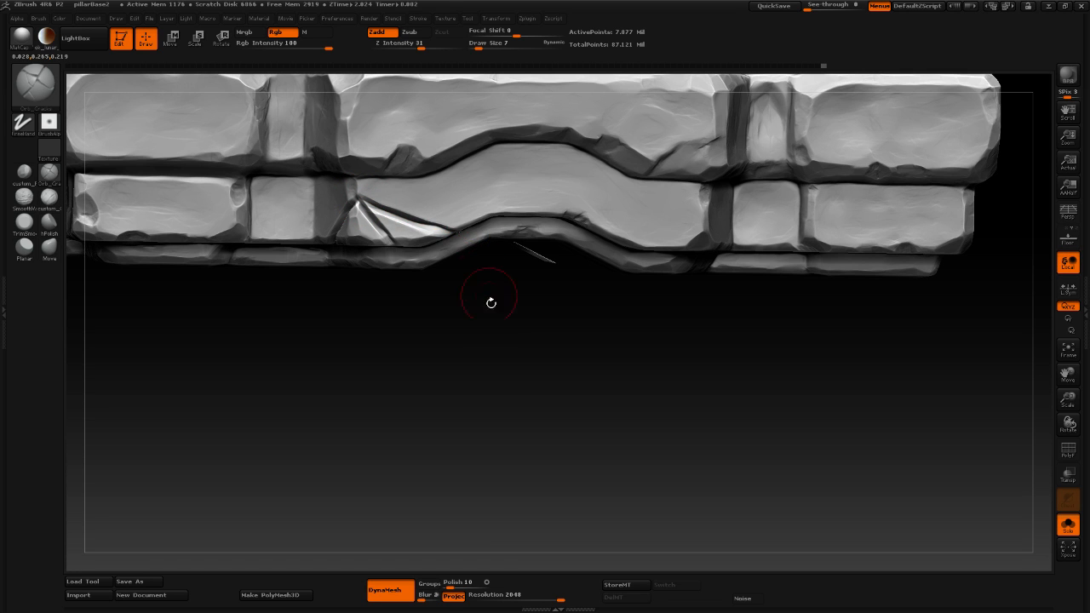
mouse_move(468, 375)
left_mouse_down()
mouse_move(492, 387)
mouse_move(439, 367)
left_mouse_up()
key("ctrl")
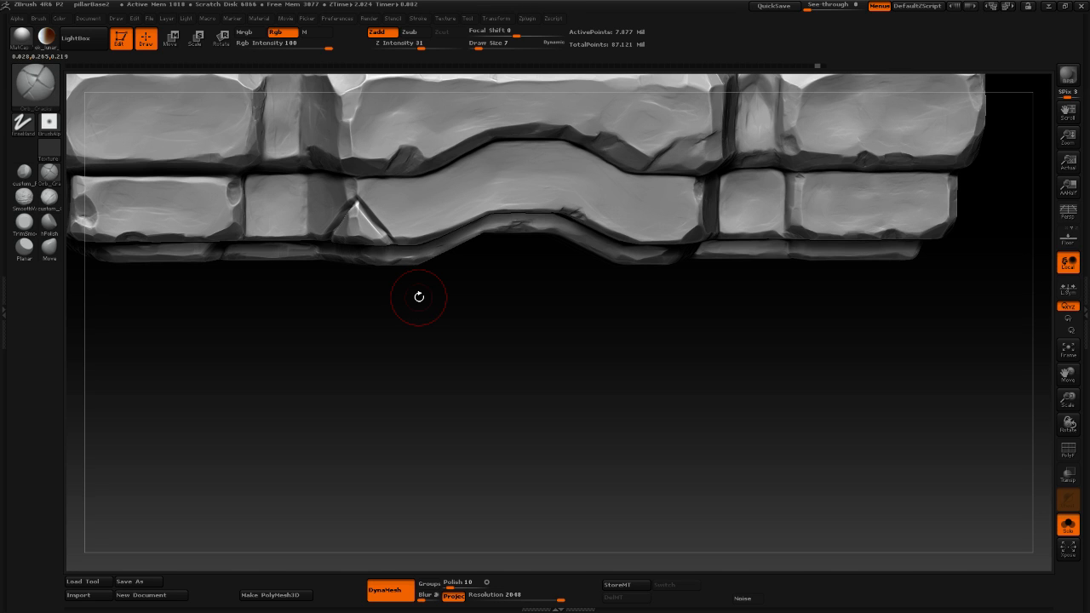
Carve a diagonal crack across the narrow side face of the lower wavy block, meeting the existing cracks at the corner edge.
mouse_move(260, 382)
left_mouse_down()
mouse_move(287, 428)
mouse_move(304, 207)
mouse_move(358, 233)
left_mouse_up()
mouse_move(316, 370)
left_mouse_down()
mouse_move(324, 226)
mouse_move(348, 216)
left_mouse_up()
left_click_drag(310, 183, 379, 236)
left_click_drag(352, 331, 175, 119)
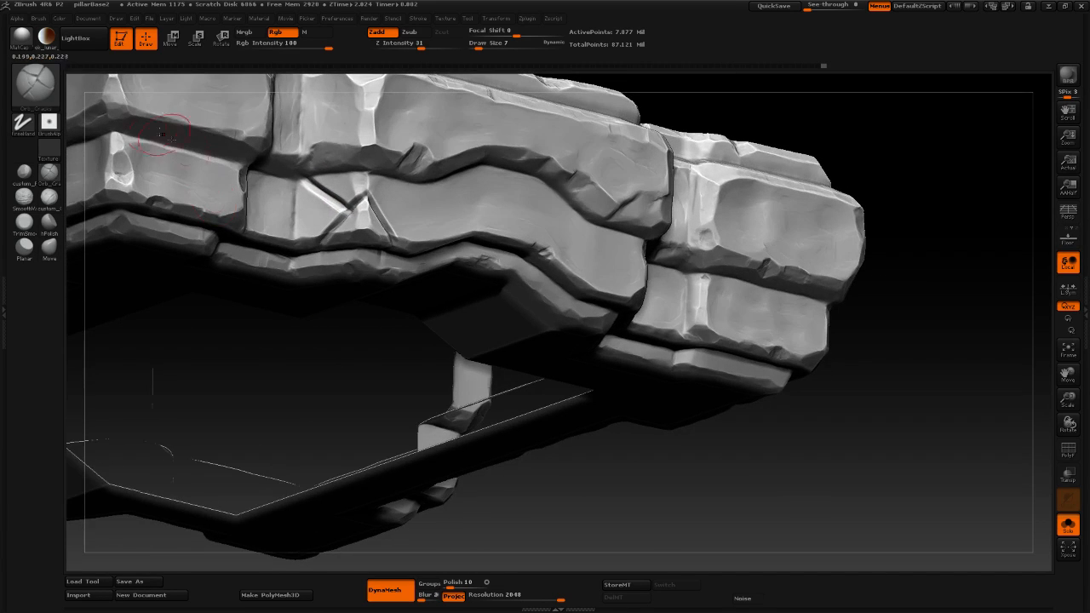
Polish the stone where the cracks meet at the corner edge with the custom polish brush at draw size 4.
left_click(24, 175)
mouse_move(796, 102)
left_mouse_down()
mouse_move(726, 148)
mouse_move(705, 228)
left_mouse_up()
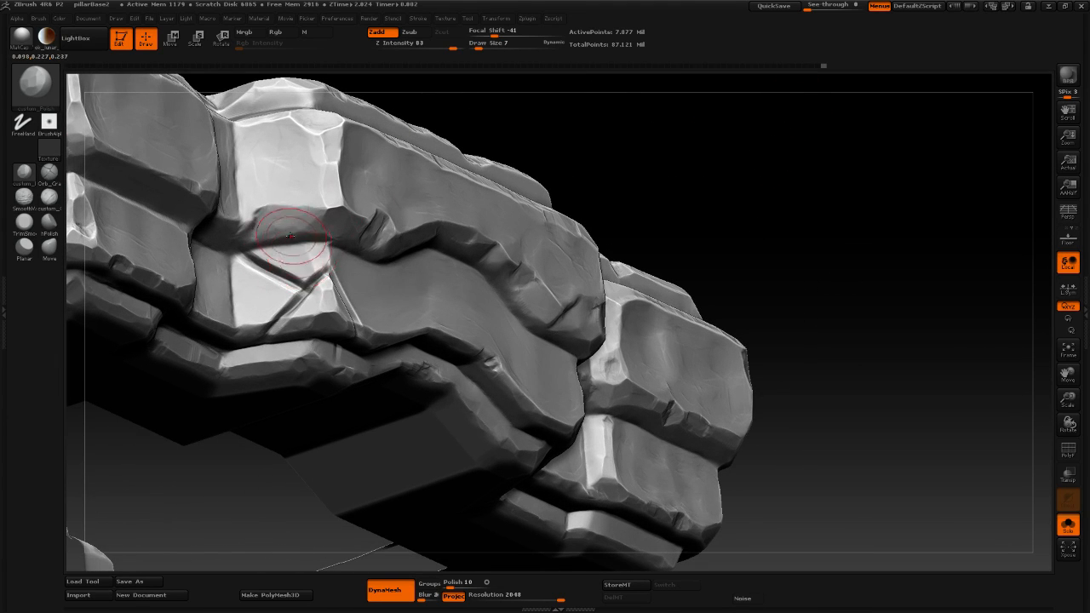
key("space")
mouse_move(310, 277)
left_mouse_down()
mouse_move(324, 270)
mouse_move(315, 275)
left_mouse_up()
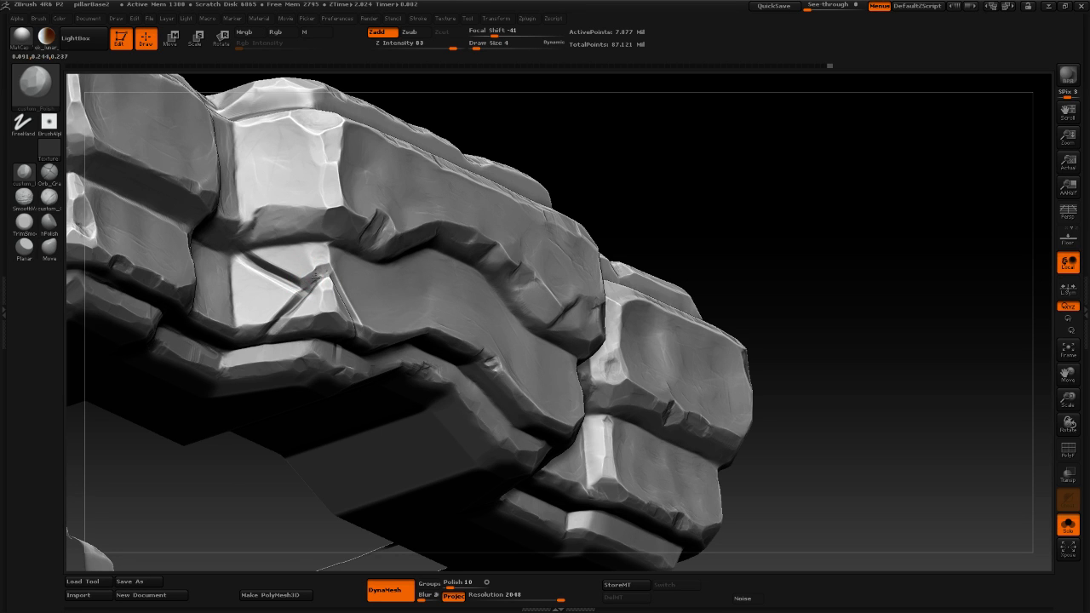
left_click_drag(691, 158, 686, 204)
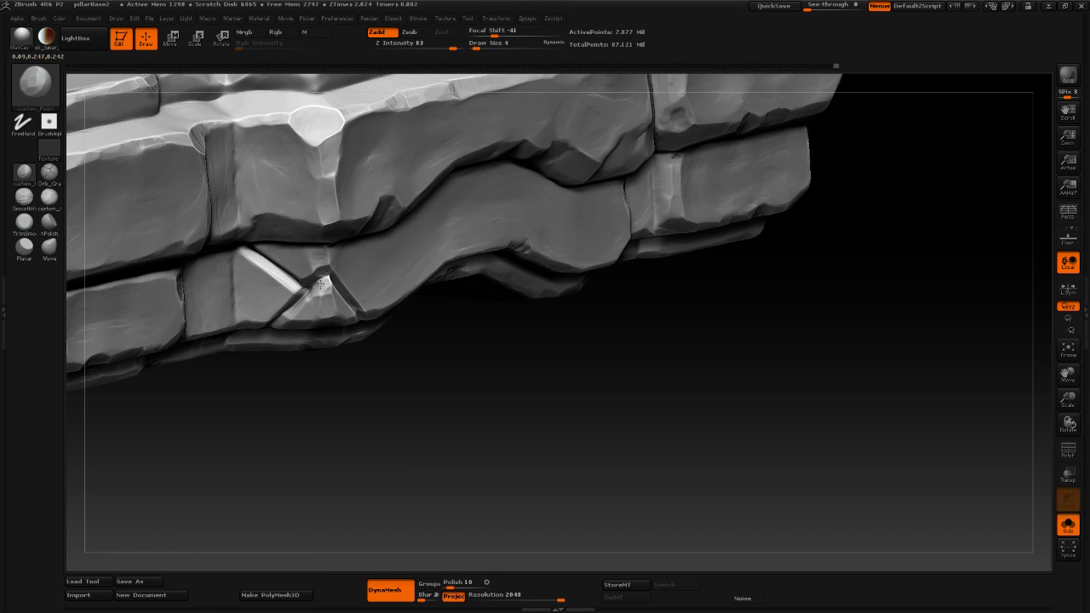
left_click(322, 282)
left_click_drag(304, 302, 286, 319)
mouse_move(374, 413)
left_mouse_down()
mouse_move(324, 281)
mouse_move(351, 309)
mouse_move(333, 295)
left_mouse_up()
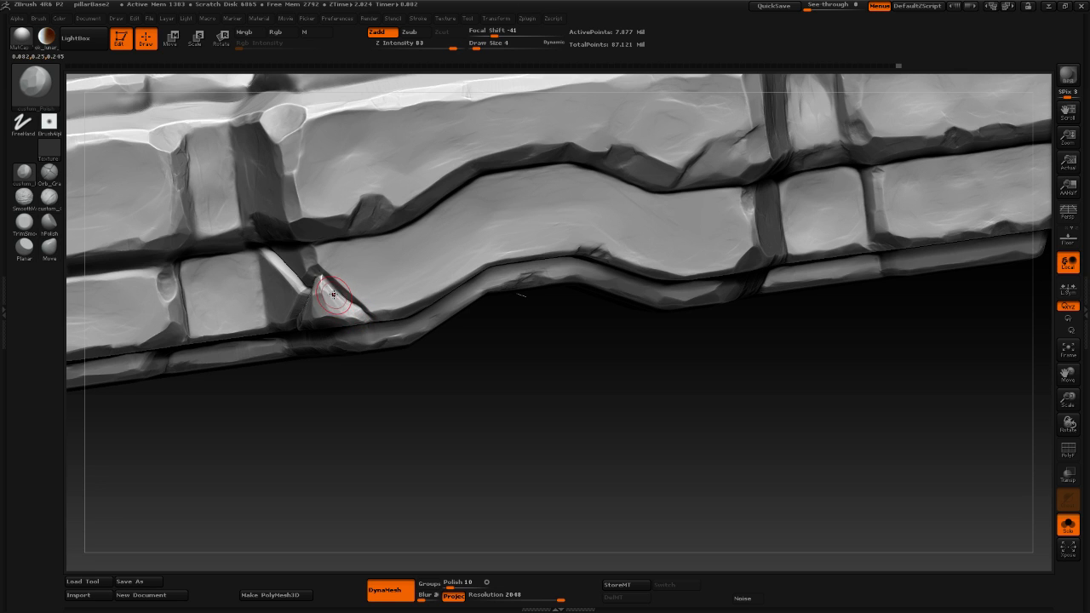
Bevel the edges of the corner cracks on the wavy face and the lower side face with the custom polish brush.
left_click_drag(343, 426, 449, 312)
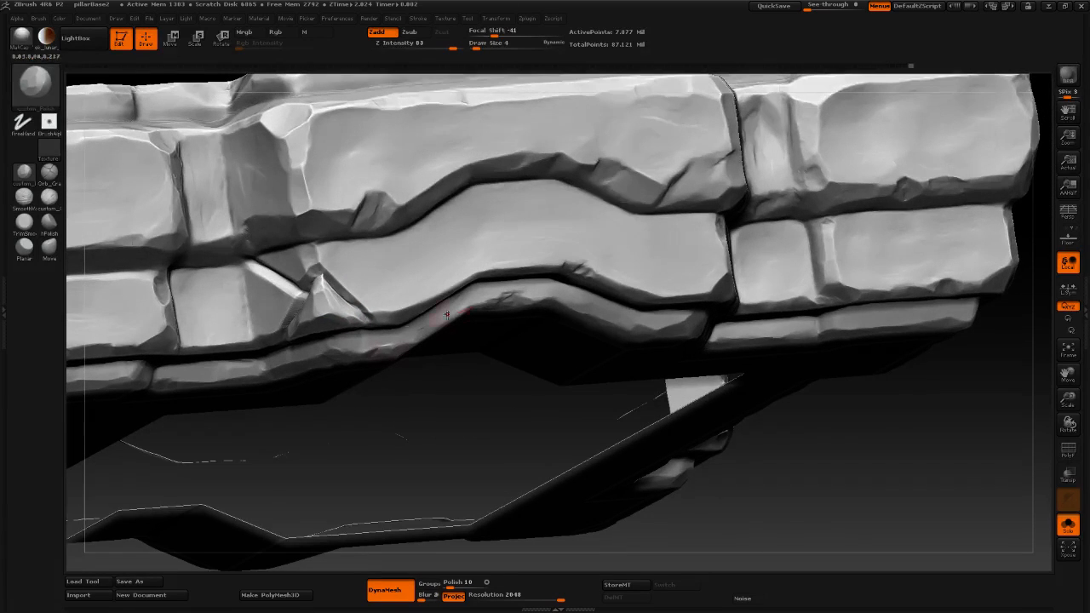
mouse_move(887, 453)
left_mouse_down()
mouse_move(889, 424)
mouse_move(846, 361)
mouse_move(858, 448)
left_mouse_up()
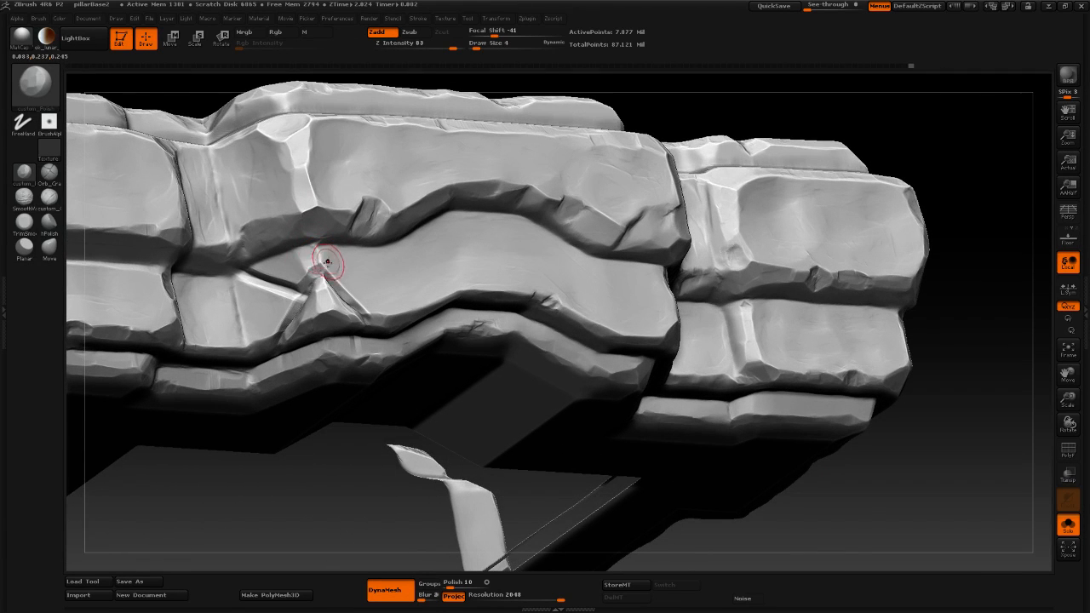
left_click_drag(322, 261, 317, 269)
left_click_drag(684, 118, 611, 131)
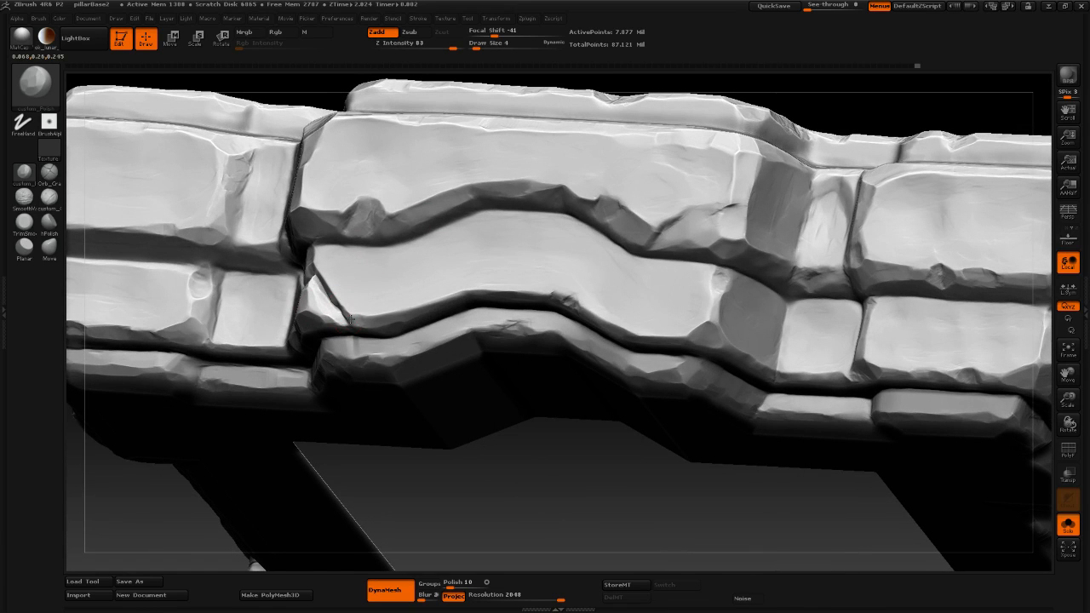
mouse_move(354, 322)
left_mouse_down()
mouse_move(323, 277)
mouse_move(349, 315)
left_mouse_up()
left_click_drag(132, 500, 168, 491)
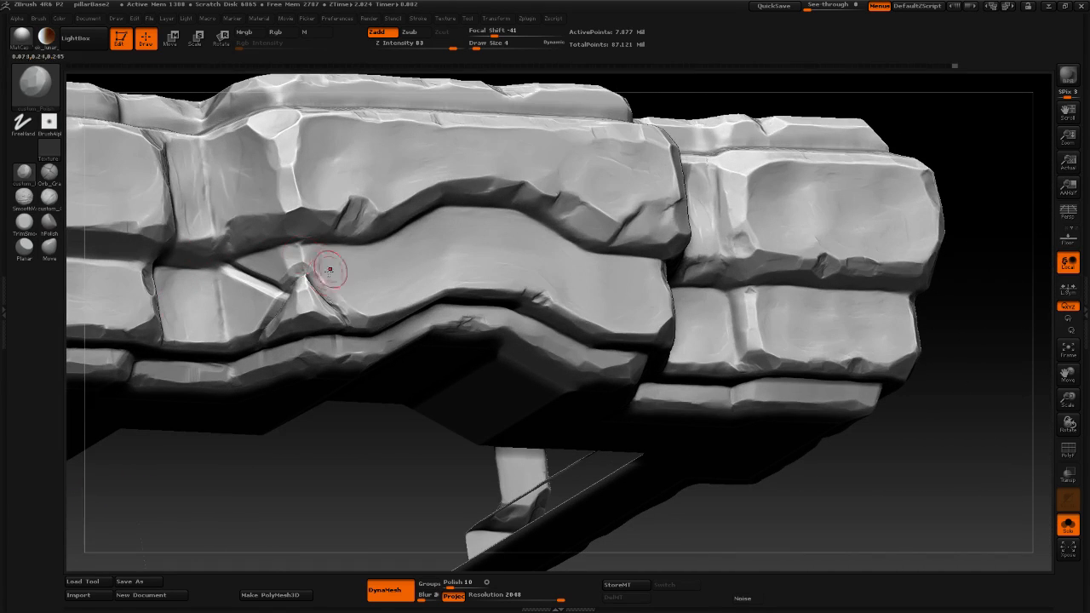
mouse_move(301, 264)
left_mouse_down()
mouse_move(300, 247)
mouse_move(306, 259)
mouse_move(255, 304)
mouse_move(254, 329)
left_mouse_up()
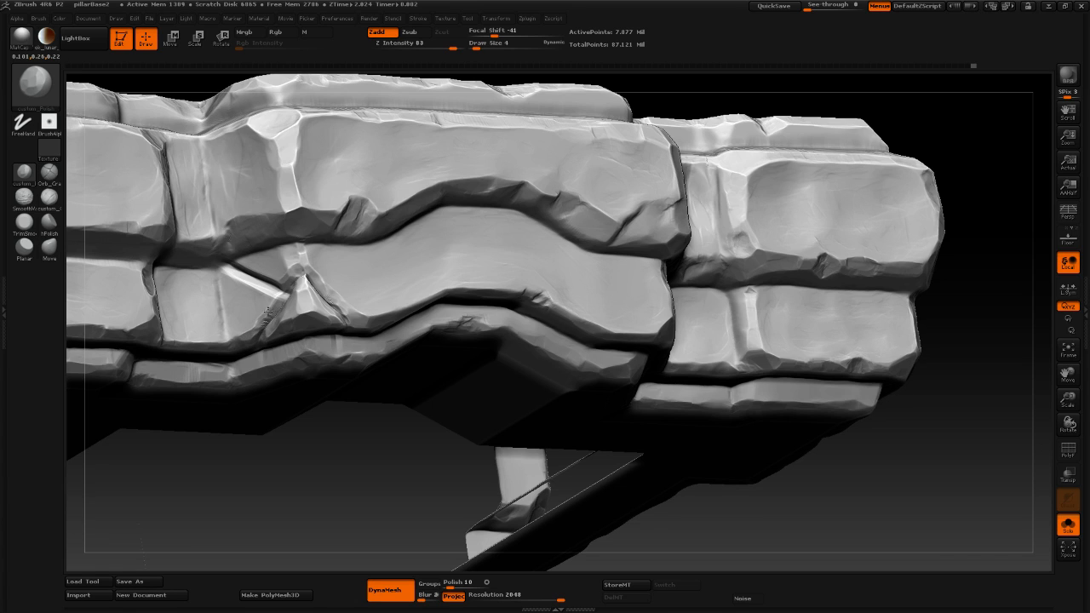
mouse_move(271, 306)
left_mouse_down()
mouse_move(262, 324)
mouse_move(276, 302)
mouse_move(270, 310)
left_mouse_up()
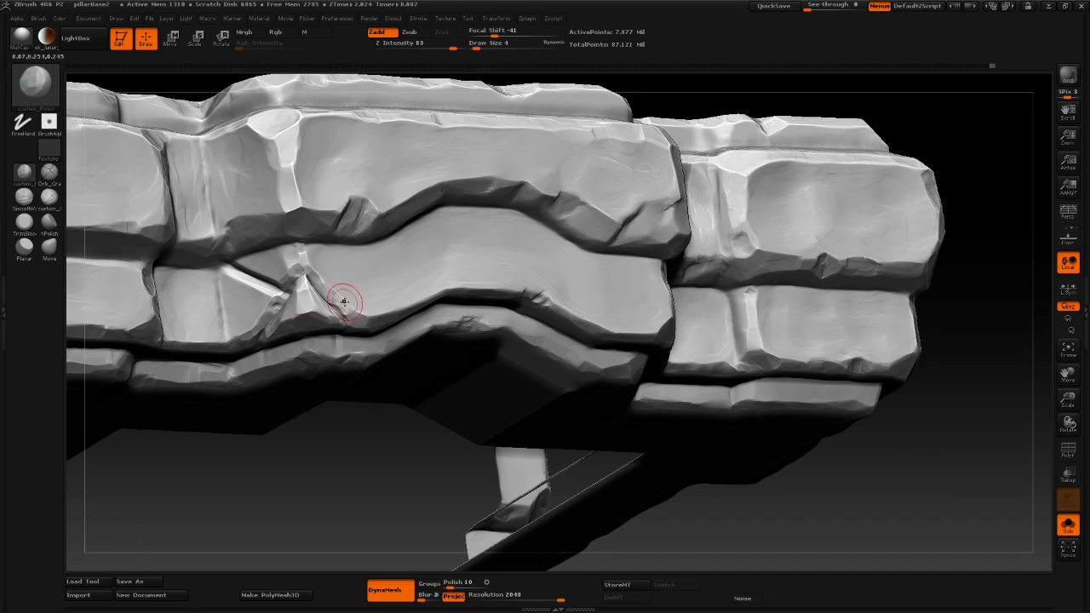
Flatten the rim of the diagonal crack on the narrow side face with the custom polish brush, undoing one unwanted stroke.
mouse_move(932, 457)
left_mouse_down()
mouse_move(835, 445)
mouse_move(713, 316)
mouse_move(694, 366)
mouse_move(719, 351)
mouse_move(622, 375)
mouse_move(649, 498)
left_mouse_up()
mouse_move(256, 282)
left_mouse_down()
mouse_move(245, 282)
mouse_move(260, 286)
left_mouse_up()
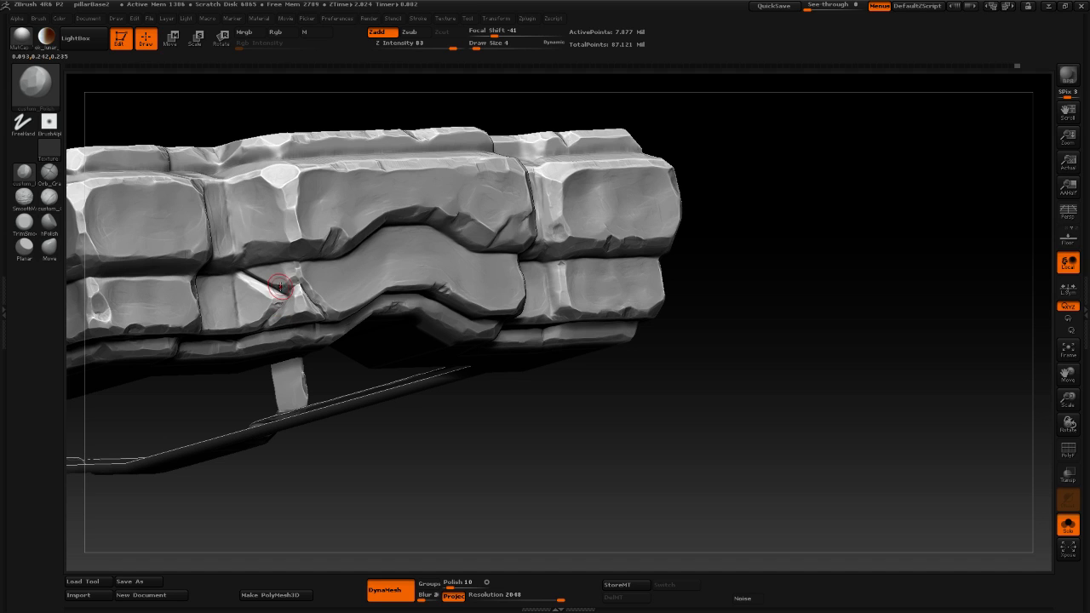
left_click_drag(274, 282, 255, 272)
key("ctrl+z")
left_click_drag(264, 291, 252, 284)
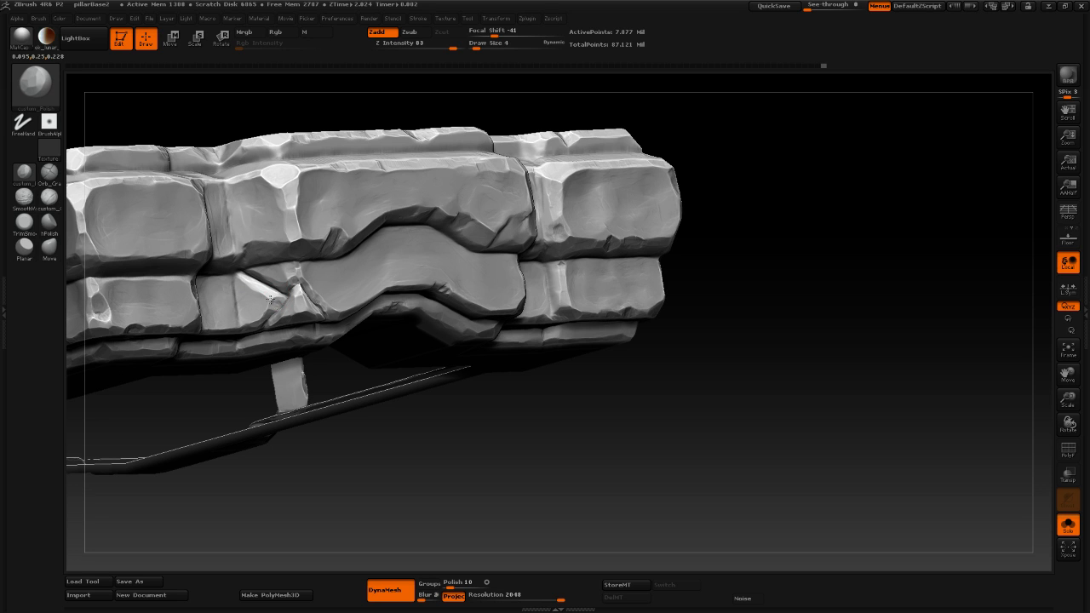
mouse_move(604, 448)
left_mouse_down()
mouse_move(623, 453)
mouse_move(602, 449)
left_mouse_up()
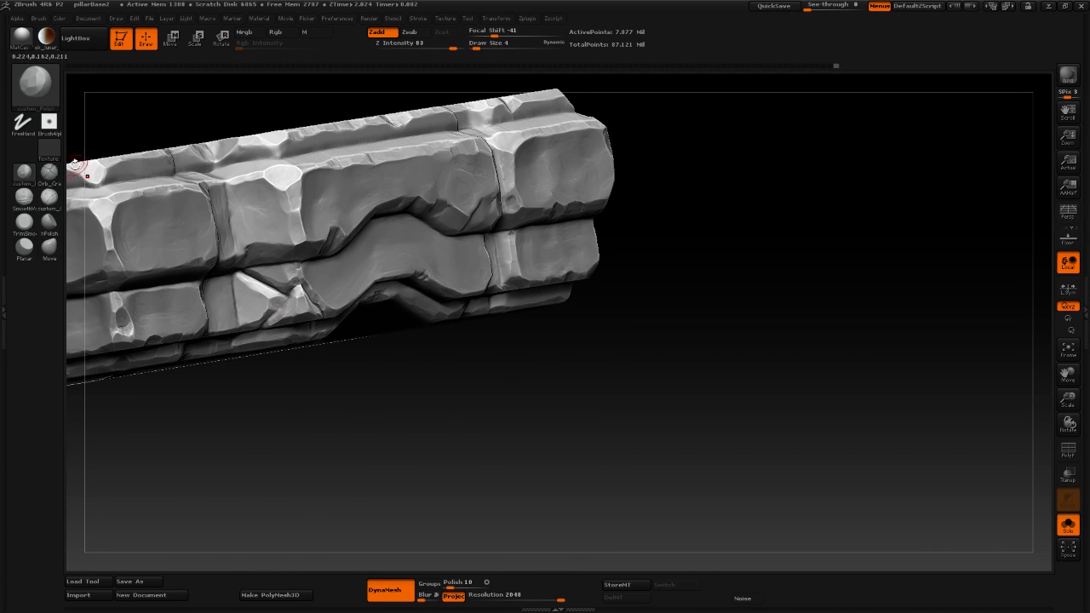
Deepen the diagonal corner cracks on both faces of the lower wavy block with the Orb_Cracks brush at draw size 4.
left_click(49, 171)
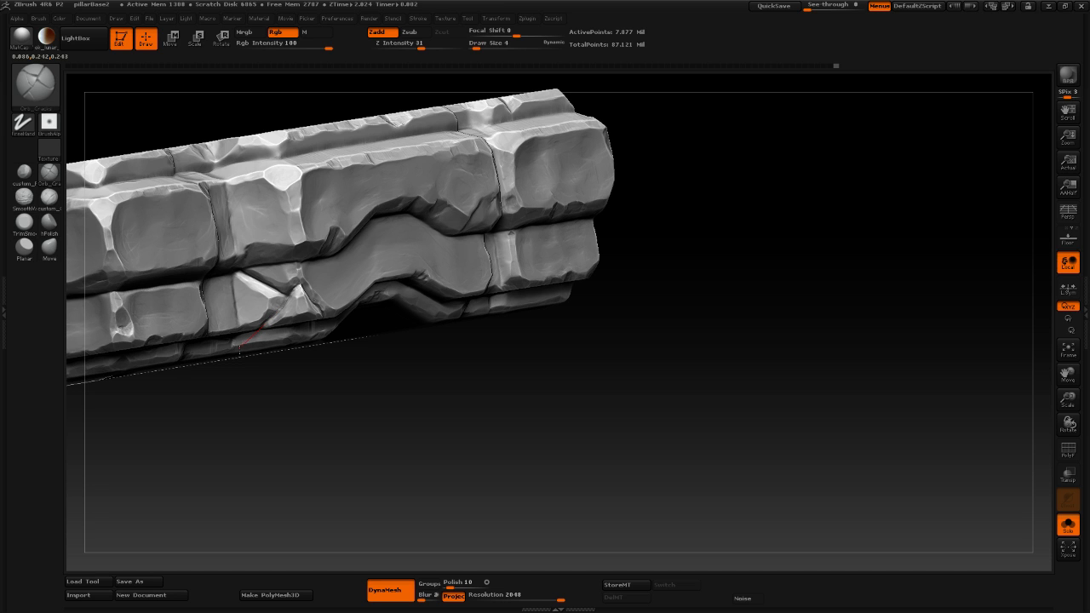
left_click_drag(240, 351, 239, 354)
left_click_drag(344, 407, 301, 404)
left_click_drag(295, 285, 354, 340)
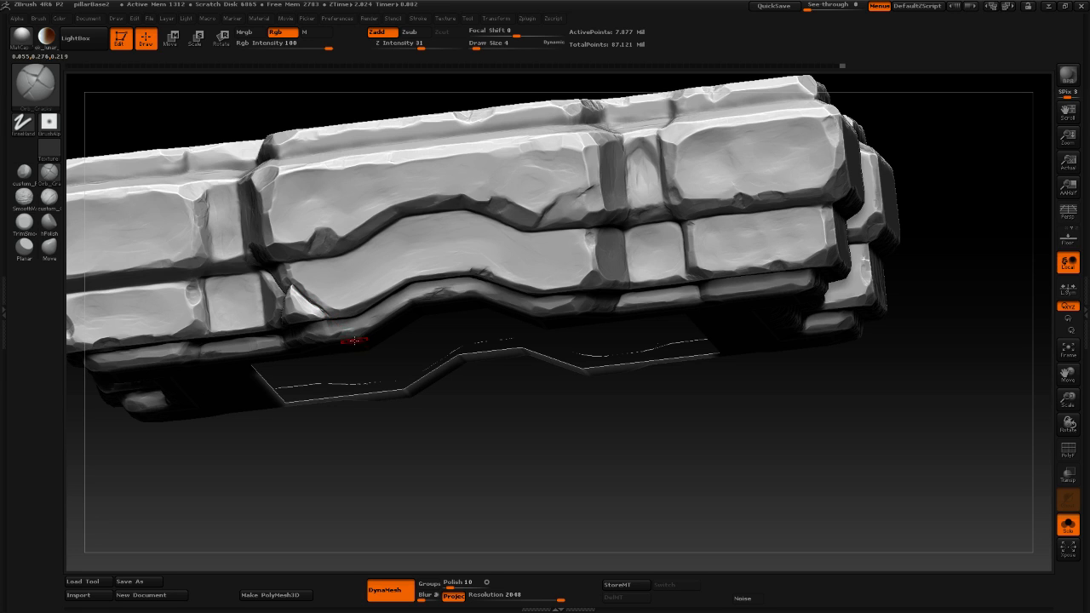
mouse_move(311, 300)
left_mouse_down()
mouse_move(339, 320)
mouse_move(312, 303)
left_mouse_up()
left_click_drag(344, 338, 345, 340)
mouse_move(489, 474)
left_mouse_down("alt")
mouse_move(460, 394)
mouse_move(483, 440)
mouse_move(455, 426)
mouse_move(477, 503)
left_mouse_up("alt")
Smooth the cracked corner chip on both of its faces with the custom polish brush at draw size 8.
left_click(18, 175)
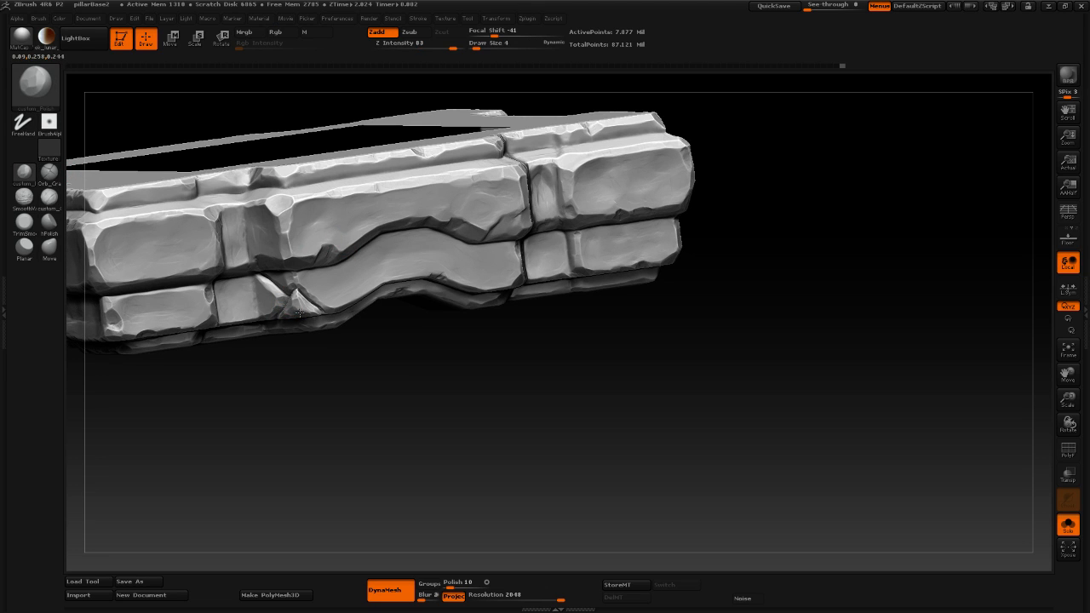
key("space")
left_click_drag(300, 305, 307, 305)
left_click_drag(311, 405, 269, 316)
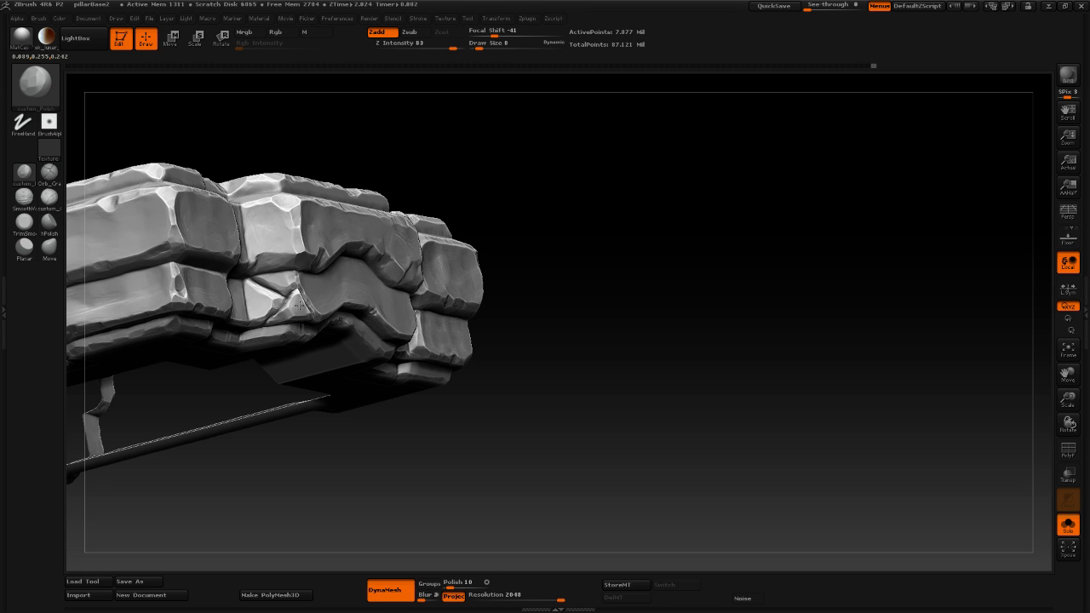
left_click_drag(298, 299, 294, 290)
left_click_drag(519, 236, 384, 315)
left_click_drag(305, 296, 320, 312)
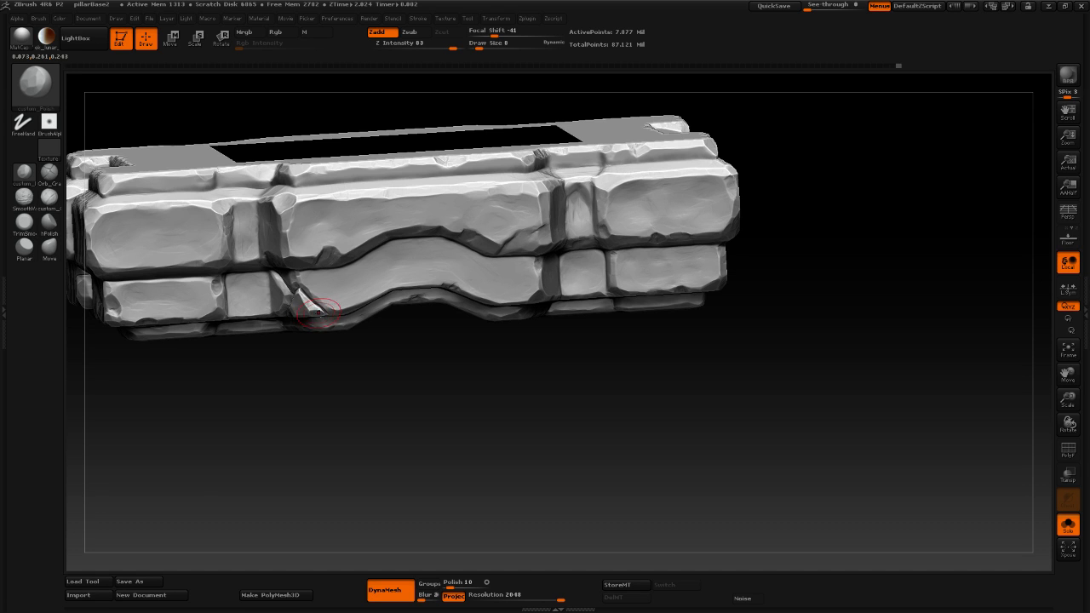
left_click_drag(327, 340, 315, 352)
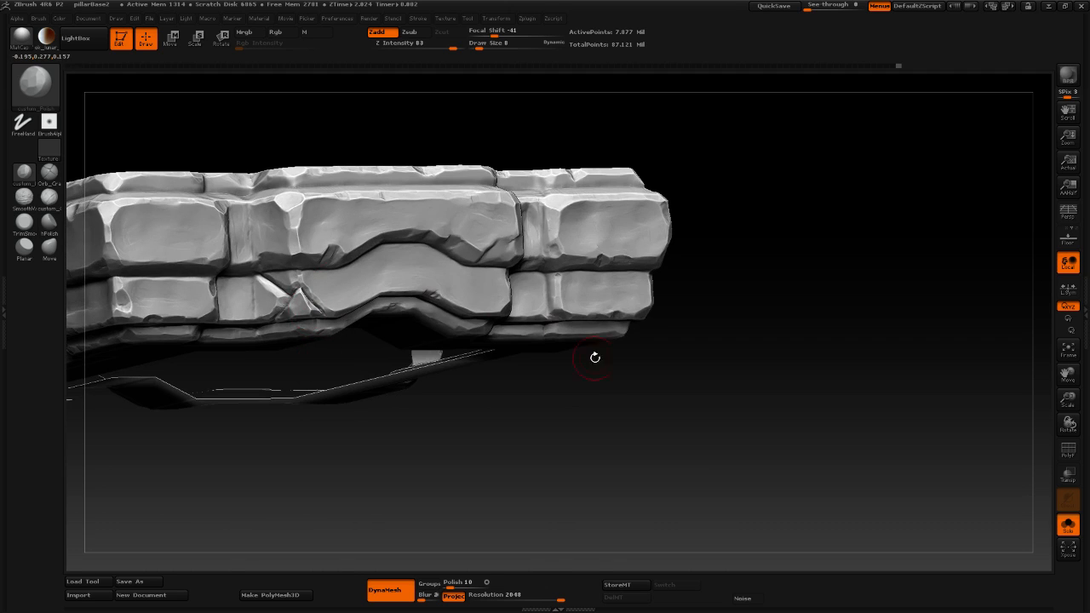
Sharpen the crack edges around the lower wavy block's corner chip on both of its faces with the custom pinch brush.
mouse_move(681, 389)
left_mouse_down("alt")
mouse_move(687, 396)
mouse_move(684, 321)
mouse_move(662, 350)
mouse_move(712, 371)
left_mouse_up("alt")
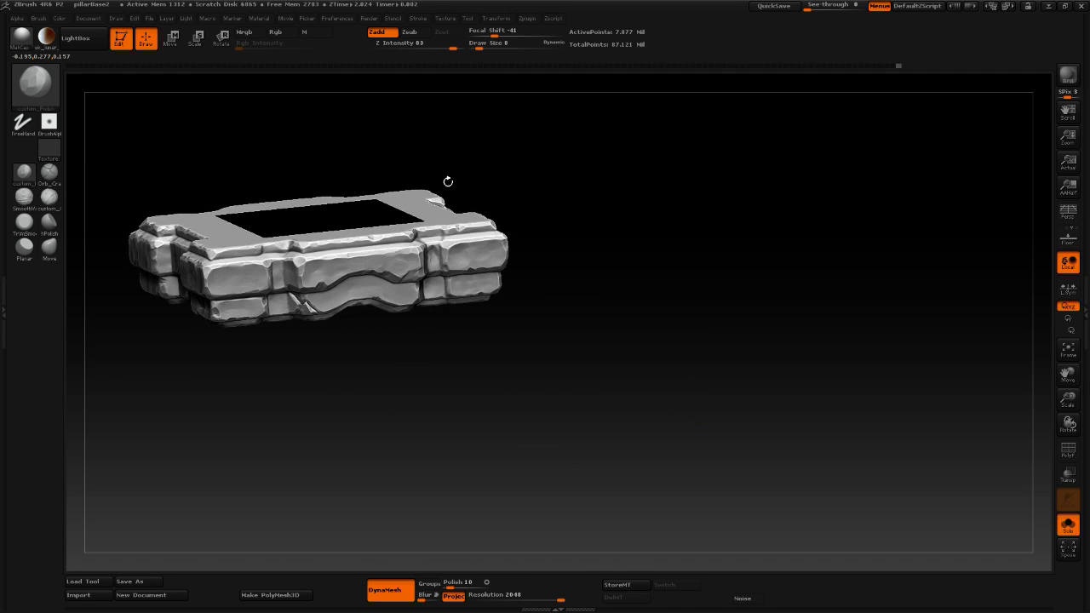
left_click(36, 85)
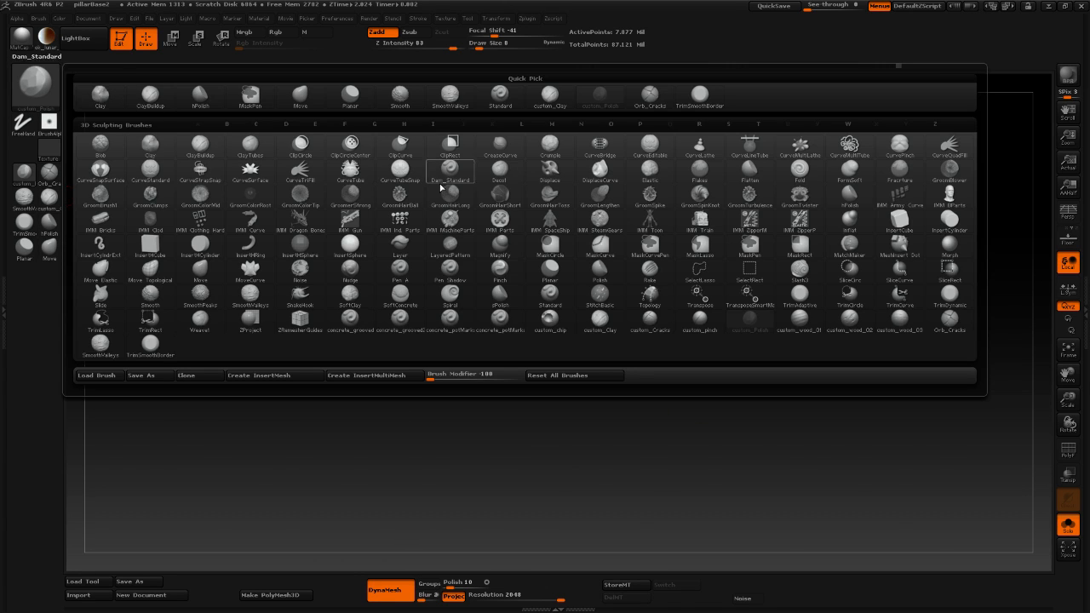
left_click(697, 319)
mouse_move(423, 435)
left_mouse_down()
mouse_move(437, 423)
mouse_move(455, 451)
left_mouse_up()
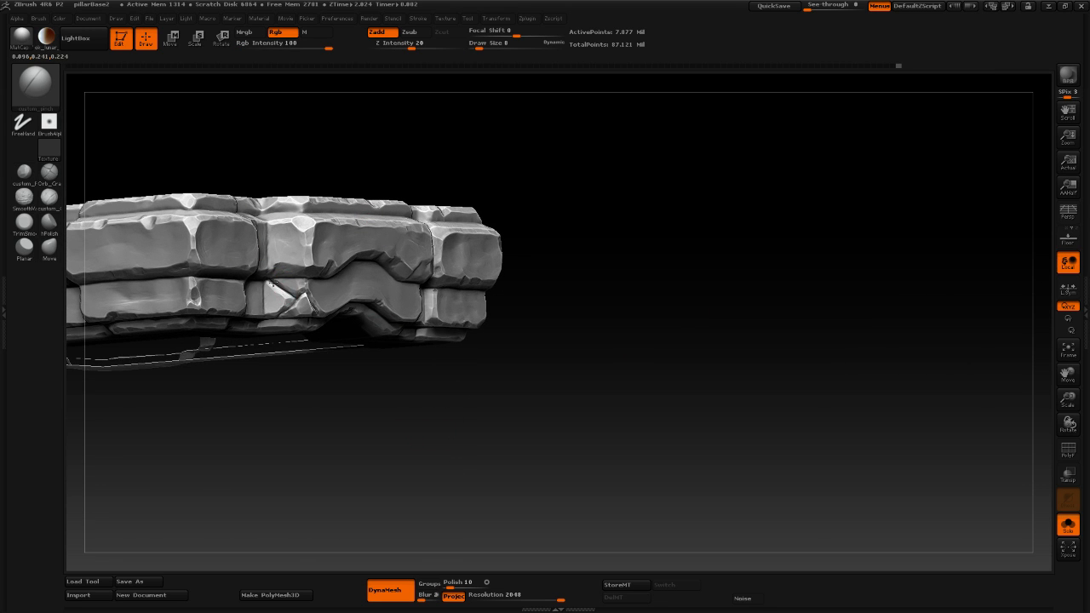
left_click_drag(288, 307, 287, 309)
right_click_drag(330, 303, 276, 296)
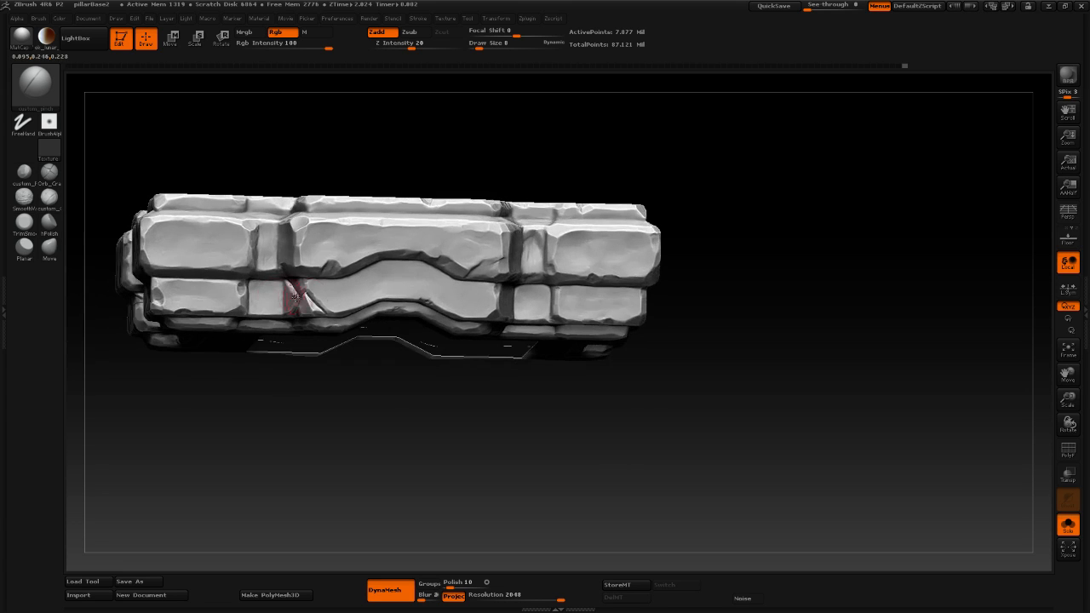
left_click_drag(320, 312, 312, 304)
right_click_drag(293, 303, 287, 292)
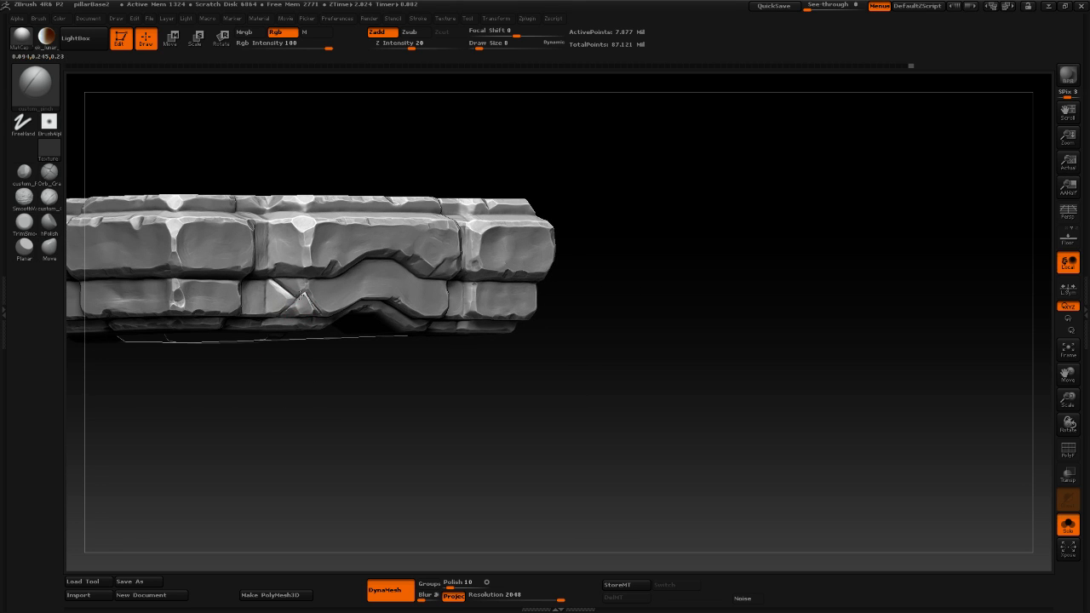
mouse_move(286, 300)
left_mouse_down()
mouse_move(313, 300)
mouse_move(302, 286)
mouse_move(267, 307)
left_mouse_up()
left_click_drag(329, 431, 284, 401)
left_click_drag(395, 444, 375, 392, "alt")
key("f")
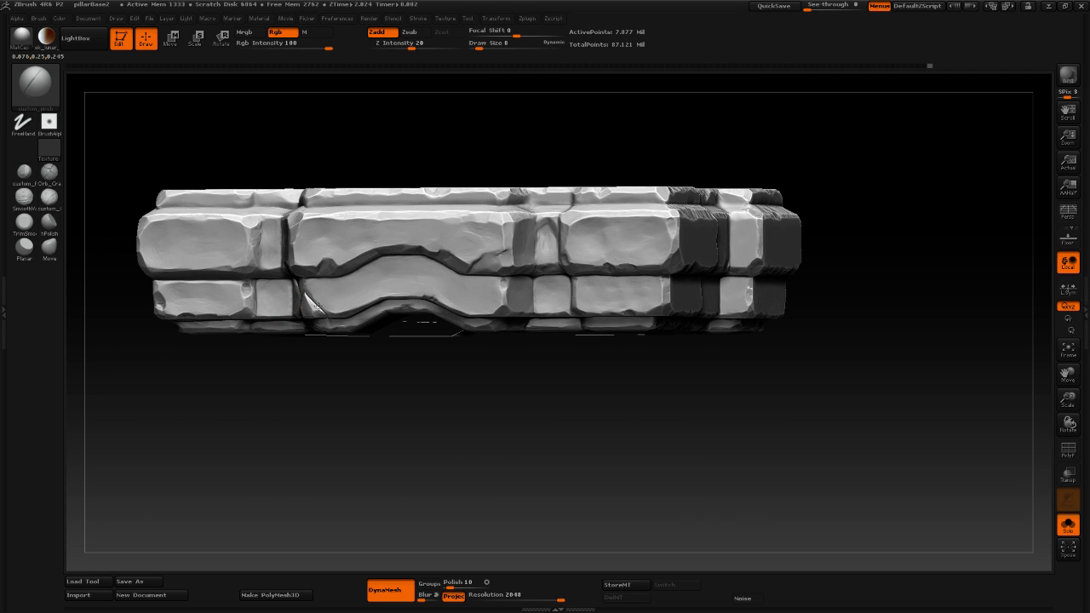
left_click_drag(318, 395, 344, 397)
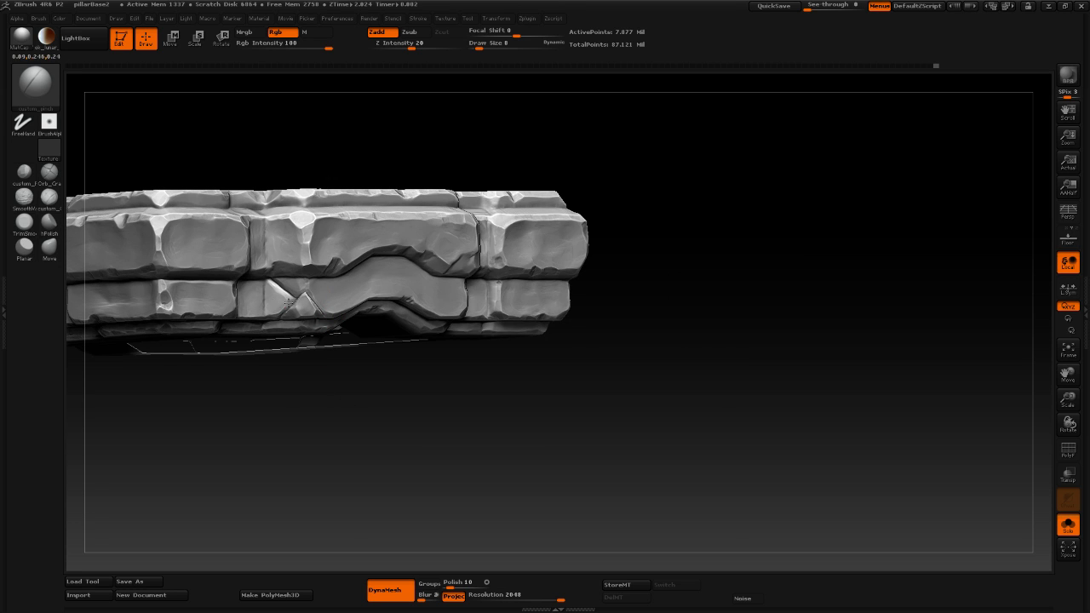
mouse_move(350, 424)
left_mouse_down()
mouse_move(312, 416)
mouse_move(312, 434)
mouse_move(347, 409)
mouse_move(358, 372)
mouse_move(323, 408)
mouse_move(297, 414)
mouse_move(311, 418)
mouse_move(301, 416)
mouse_move(319, 404)
mouse_move(328, 368)
mouse_move(355, 358)
mouse_move(358, 370)
mouse_move(327, 377)
mouse_move(353, 466)
mouse_move(333, 431)
mouse_move(340, 443)
mouse_move(358, 436)
left_mouse_up()
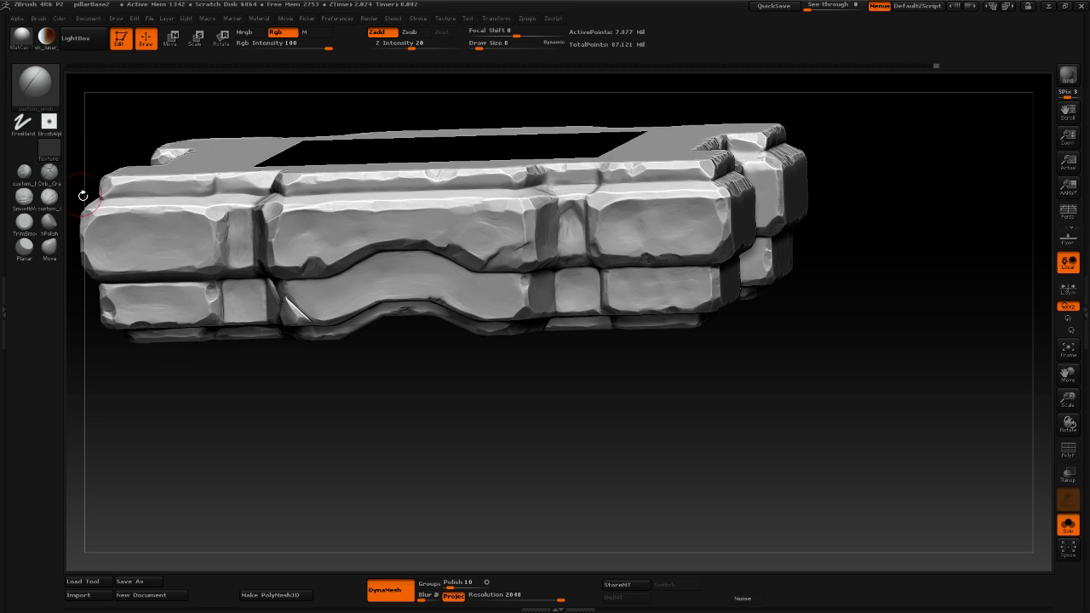
mouse_move(242, 420)
left_mouse_down()
mouse_move(244, 365)
mouse_move(227, 361)
left_mouse_up()
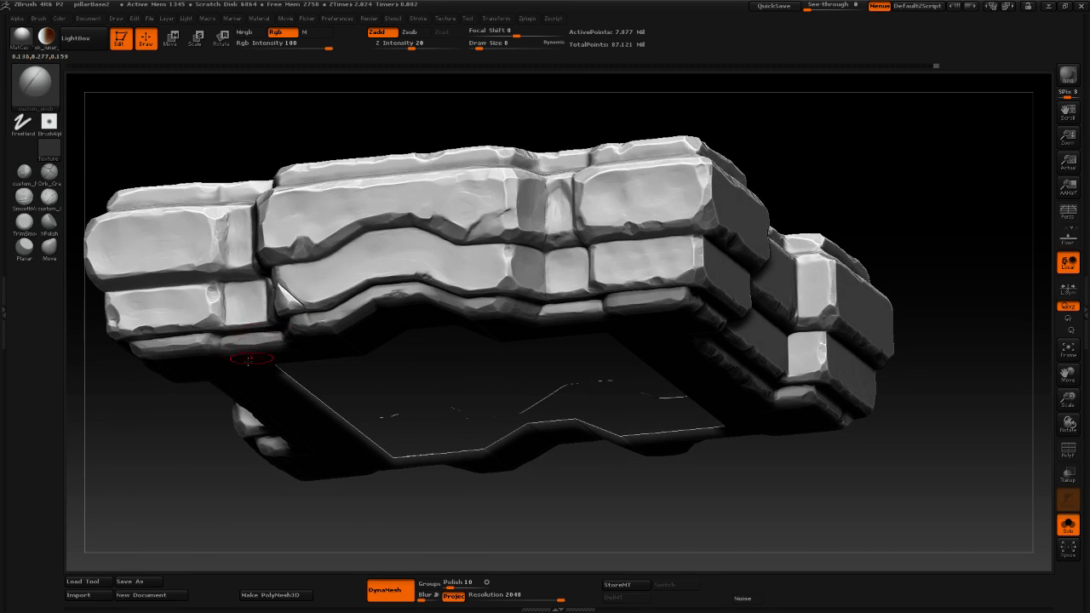
Polish the corner chip near the lower end of its diagonal crack and recut that crack with the Orb_Cracks brush.
left_click(25, 172)
left_click_drag(142, 464, 322, 288)
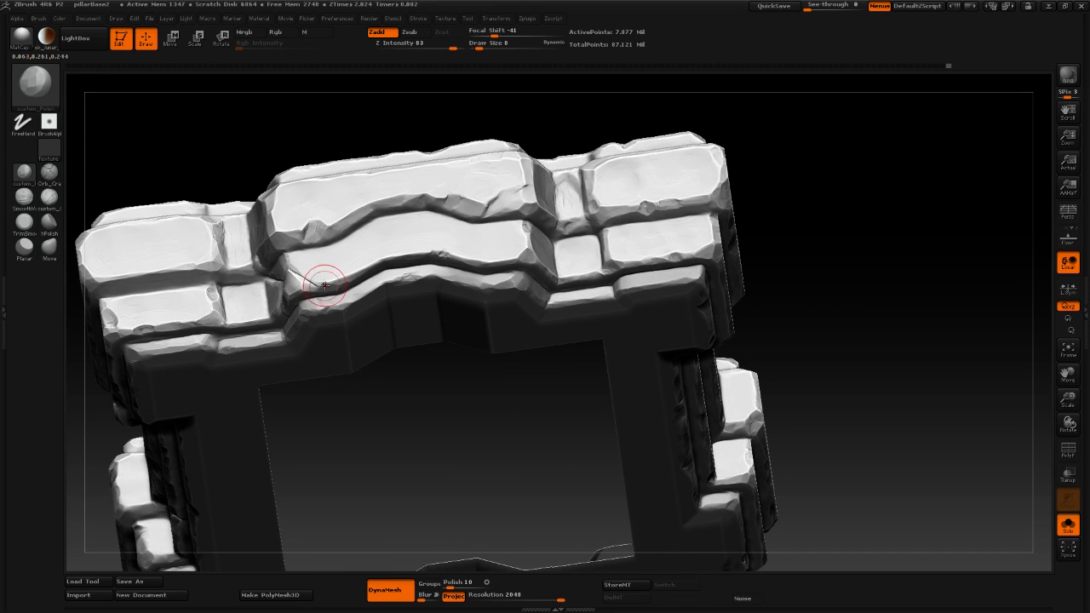
left_click(48, 173)
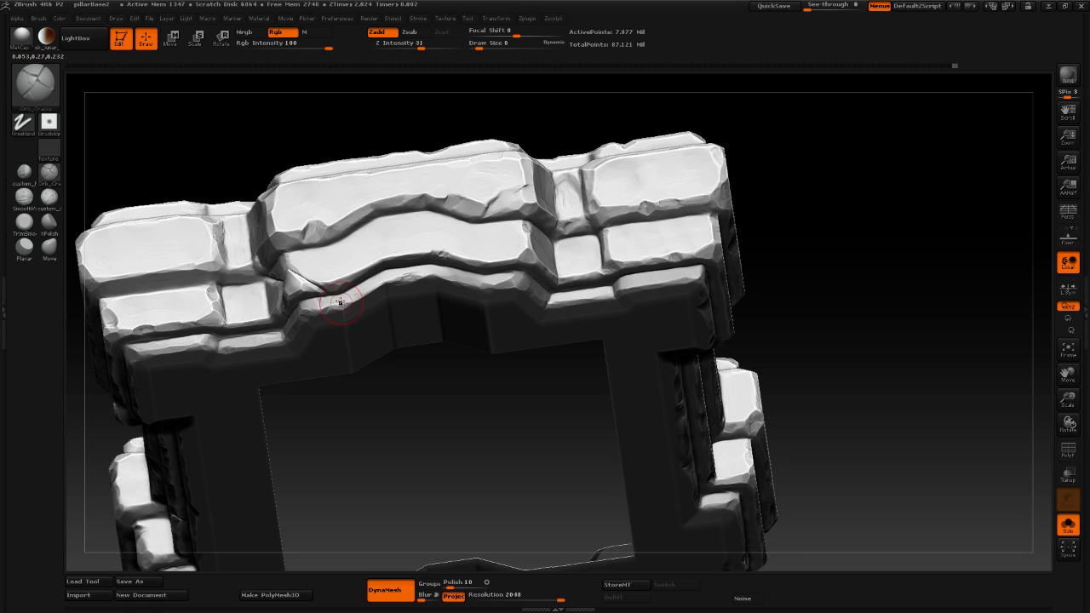
left_click_drag(322, 287, 298, 277)
left_click_drag(881, 328, 771, 300)
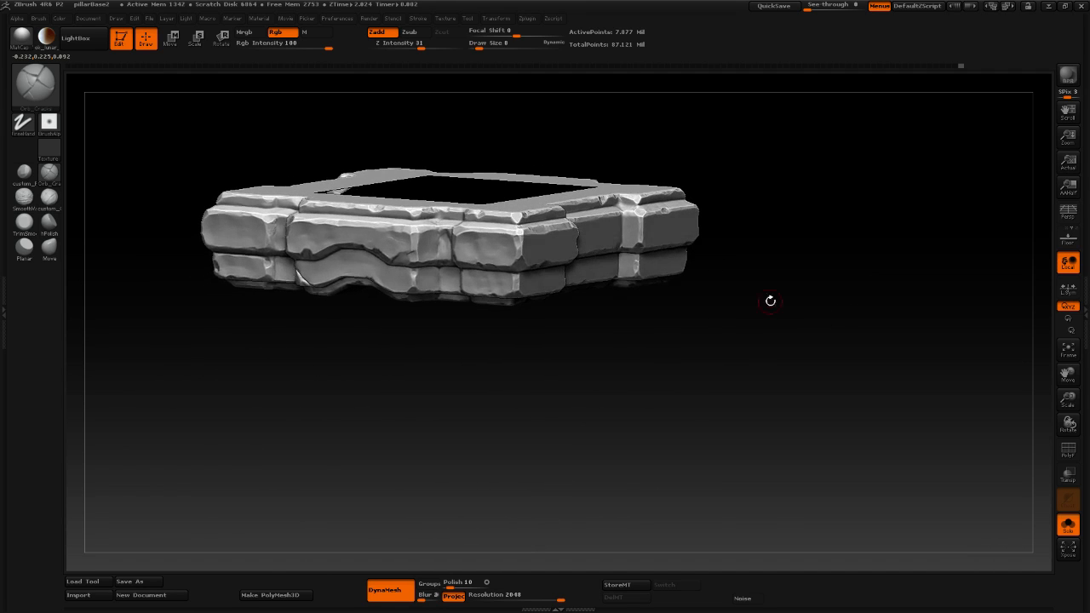
left_click_drag(674, 402, 630, 344)
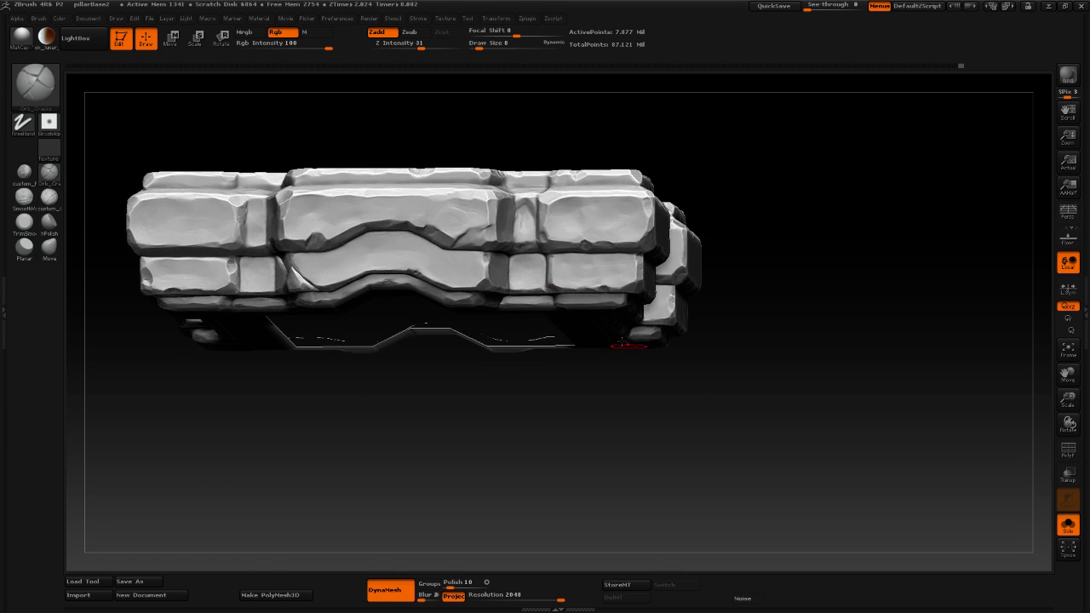
Carve a thin crack from the corner chip up to the lower wavy block's upper edge with Orb_Cracks at draw size 2, undoing one stroke.
left_click(51, 181)
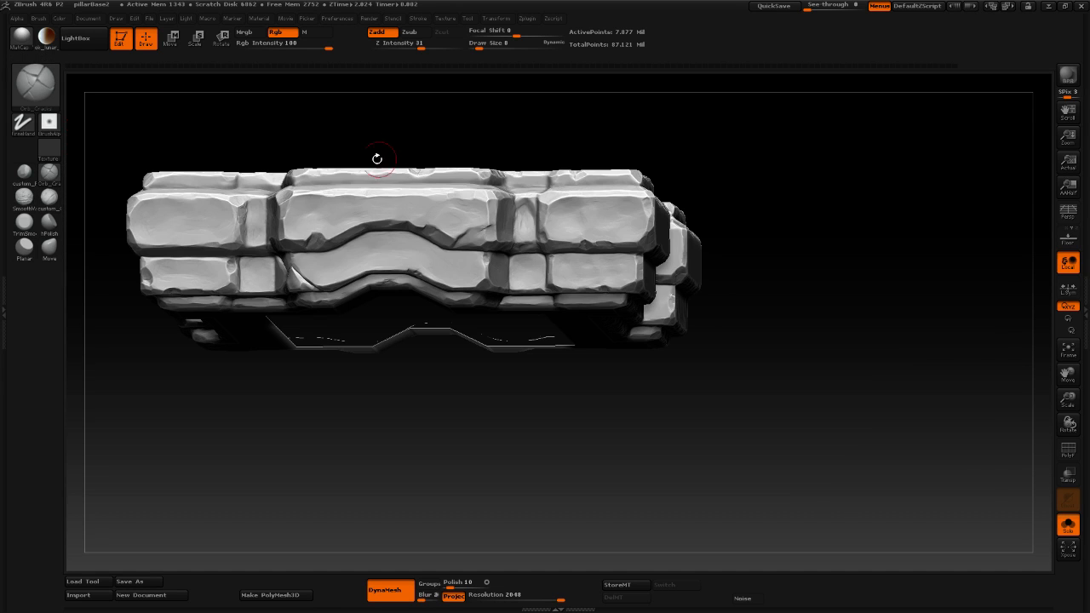
left_click_drag(207, 393, 213, 315, "alt")
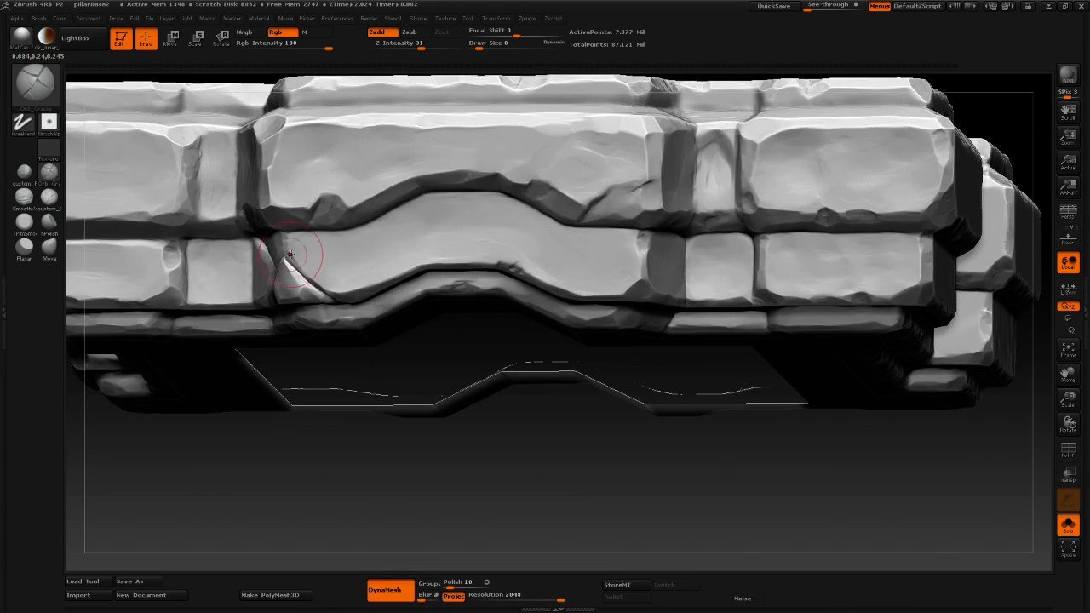
key("space")
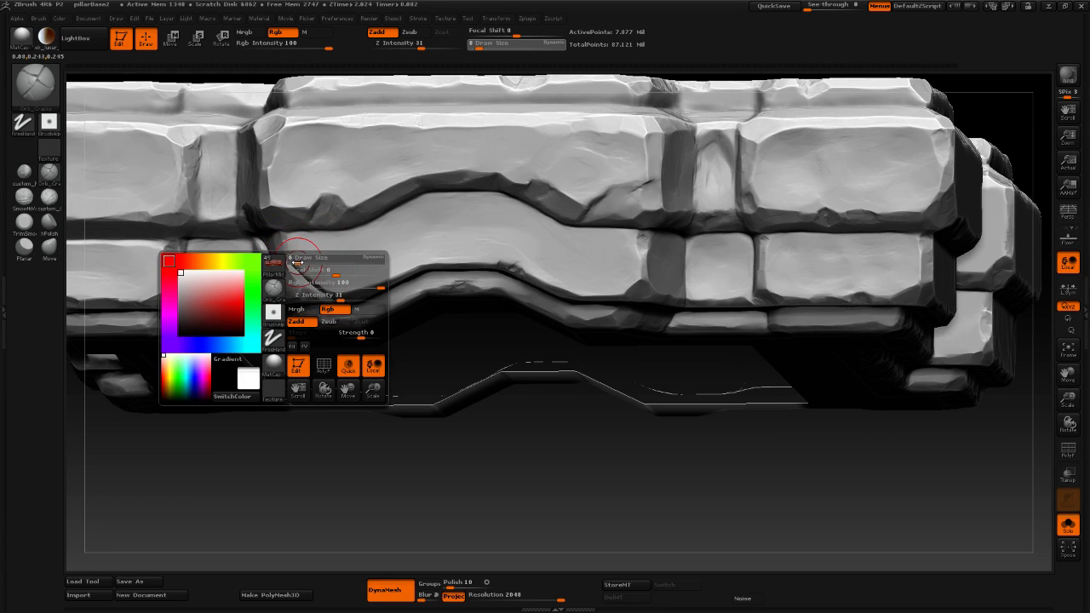
left_click_drag(295, 263, 294, 262)
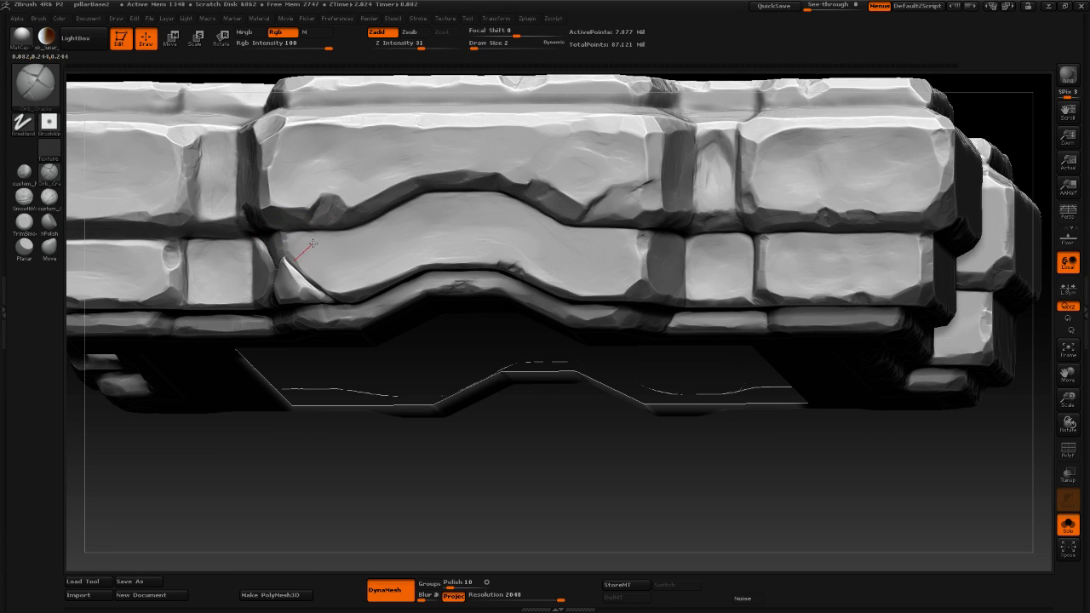
left_click_drag(335, 218, 352, 210)
mouse_move(336, 237)
left_mouse_down()
mouse_move(320, 236)
mouse_move(327, 232)
left_mouse_up()
key("ctrl+z")
left_click_drag(300, 256, 347, 220)
left_click_drag(397, 474, 392, 443, "alt")
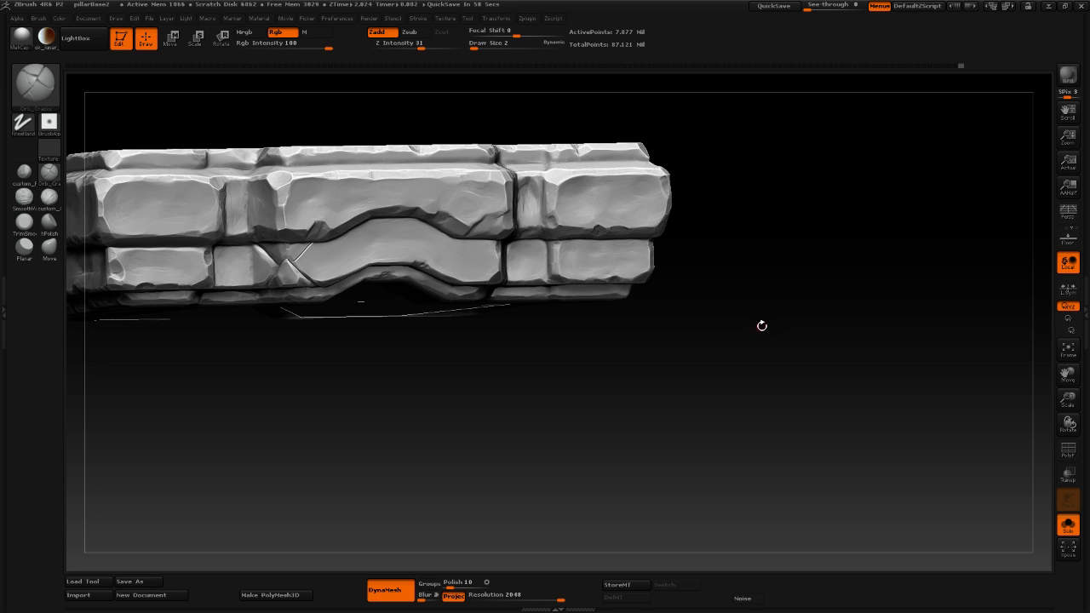
Inspect the whole pillar base from several angles, changing its material to a contrasting brown-and-white one.
mouse_move(372, 377)
left_mouse_down()
mouse_move(356, 355)
mouse_move(362, 362)
mouse_move(368, 349)
mouse_move(374, 381)
left_mouse_up()
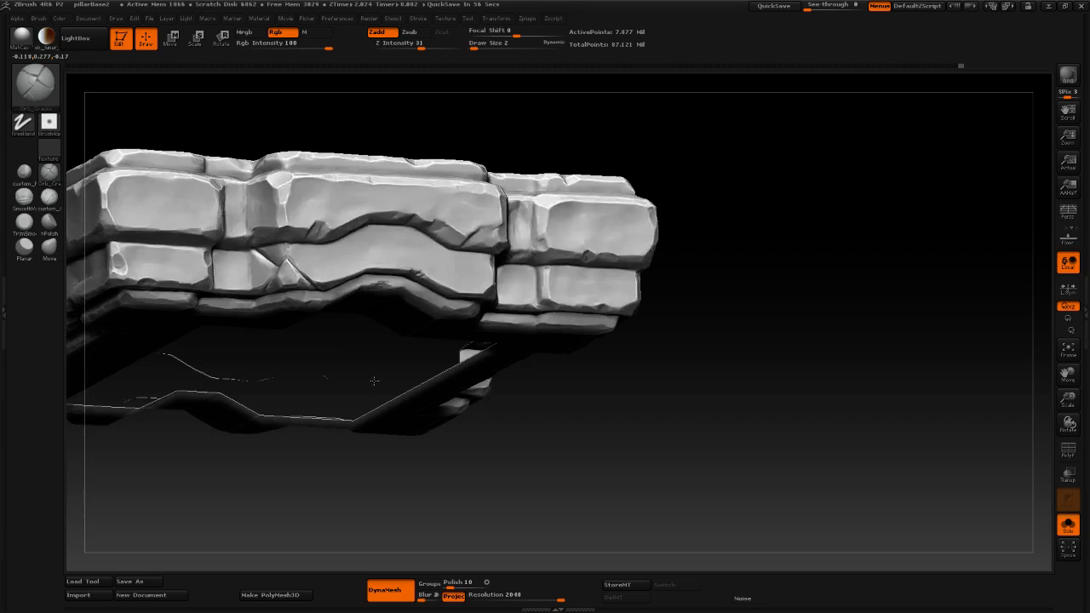
left_click_drag(688, 400, 674, 421)
left_click_drag(511, 424, 424, 267)
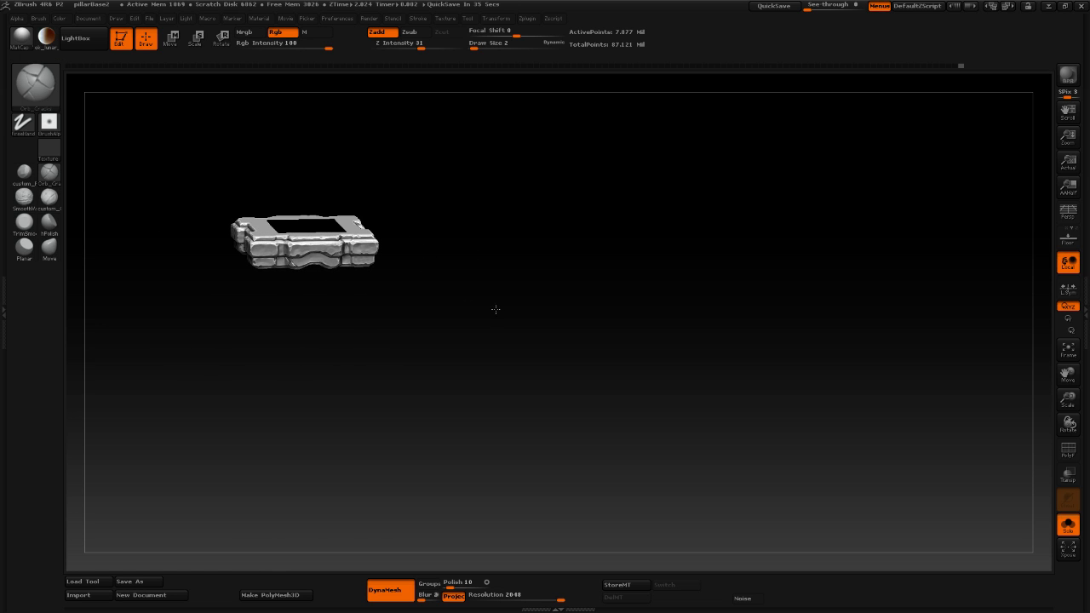
left_click_drag(495, 309, 551, 301)
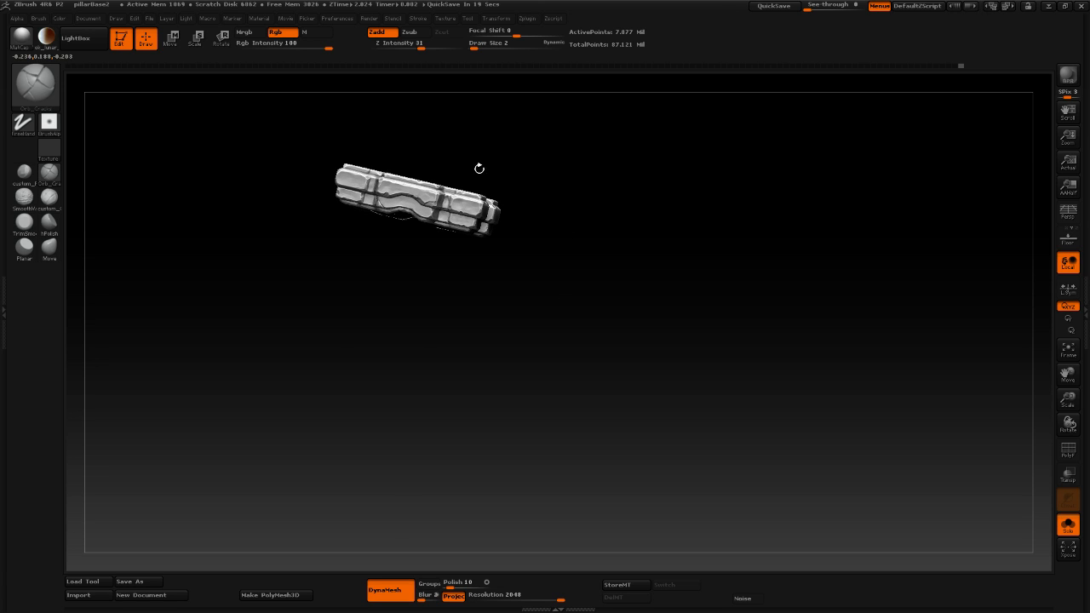
left_click(47, 37)
left_click_drag(571, 152, 598, 106)
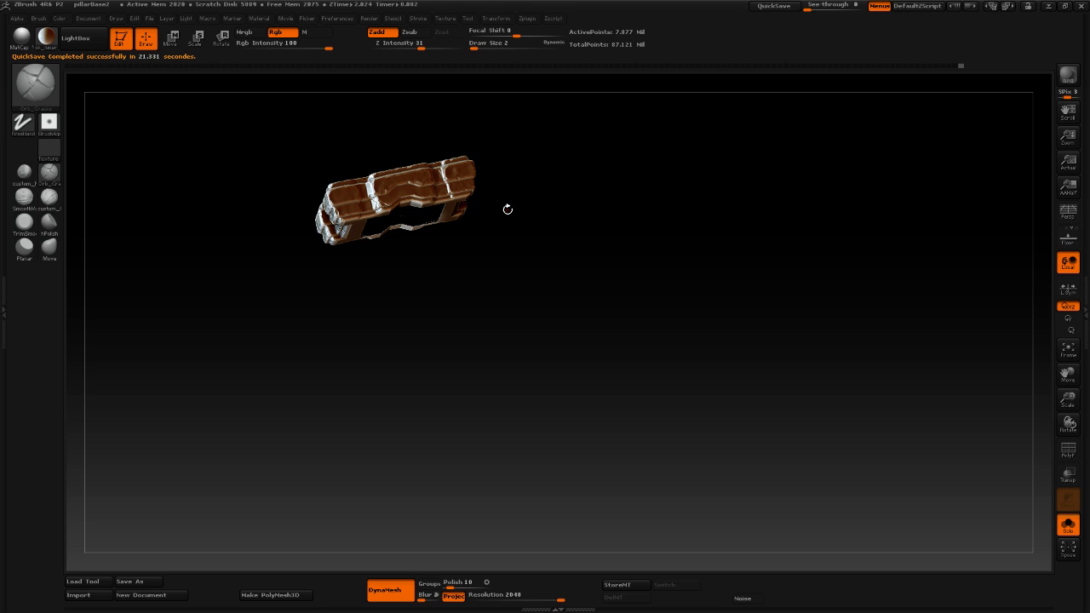
left_click_drag(567, 190, 591, 210)
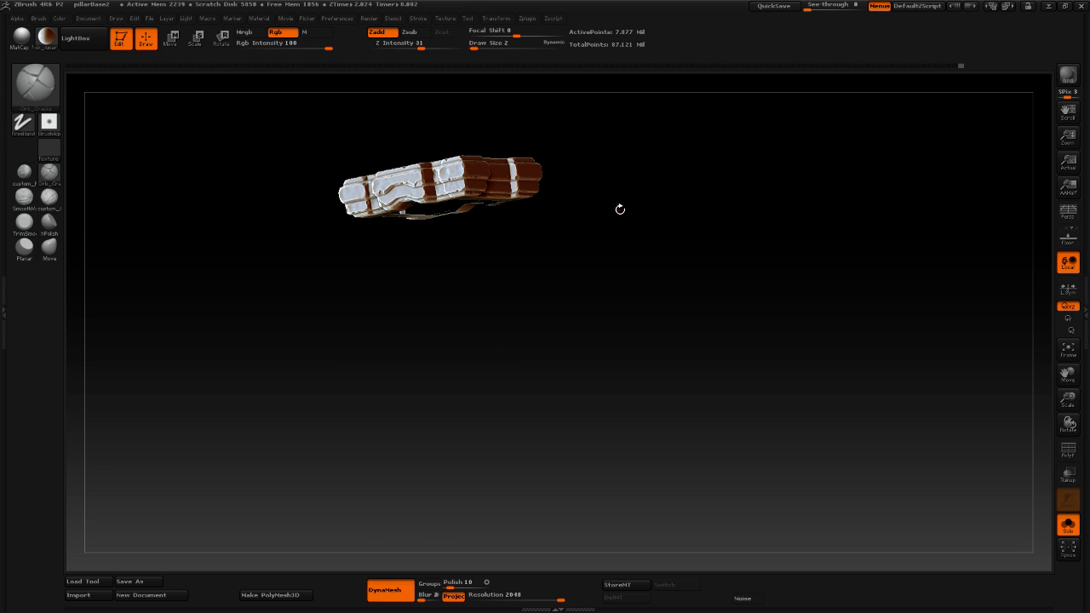
Save the project over the existing pillarBase2.ZPR file in the Pillar folder.
left_click(149, 17)
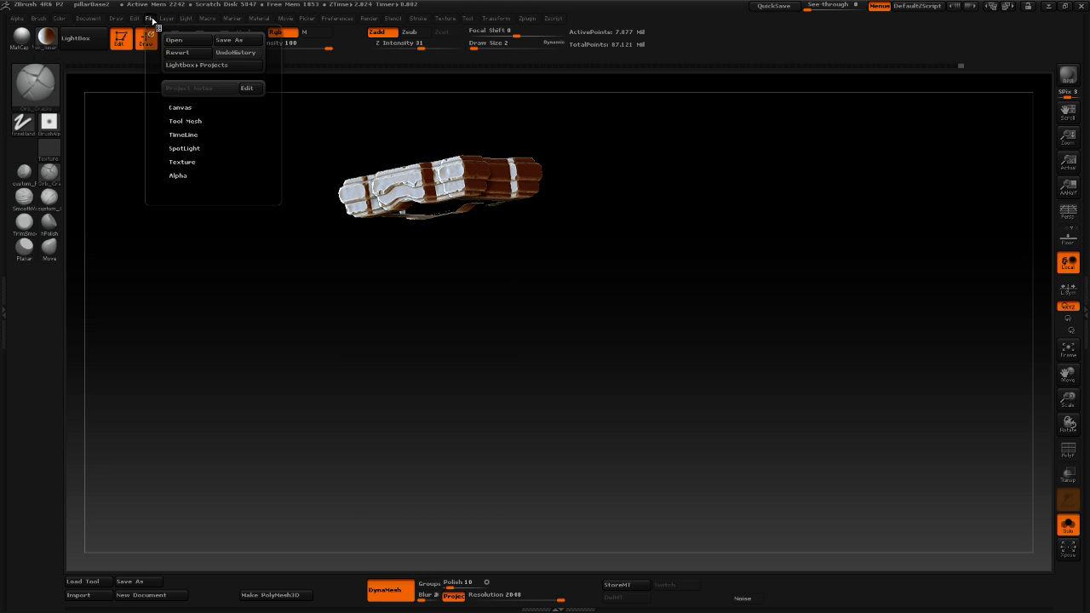
left_click(229, 40)
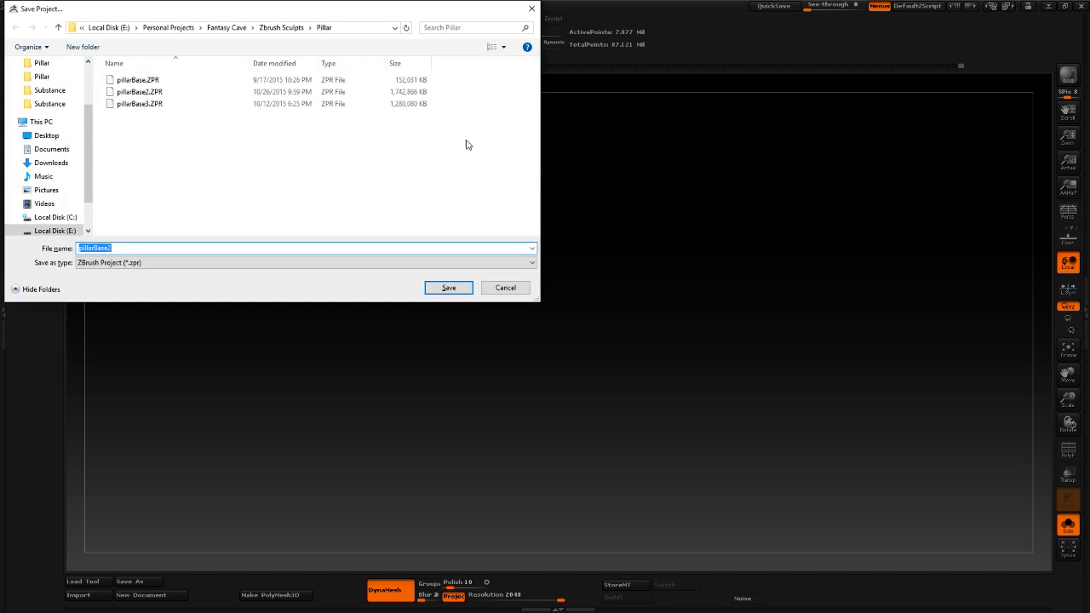
double_click(213, 92)
left_click(577, 305)
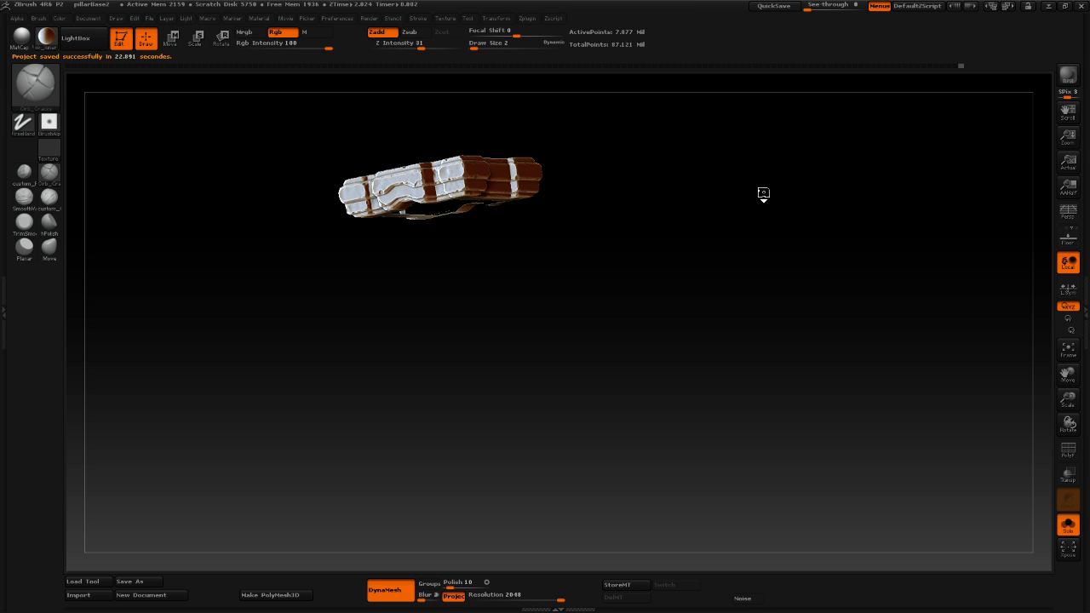
Restore the gray sculpting material on the pillar base.
left_click_drag(764, 192, 578, 218)
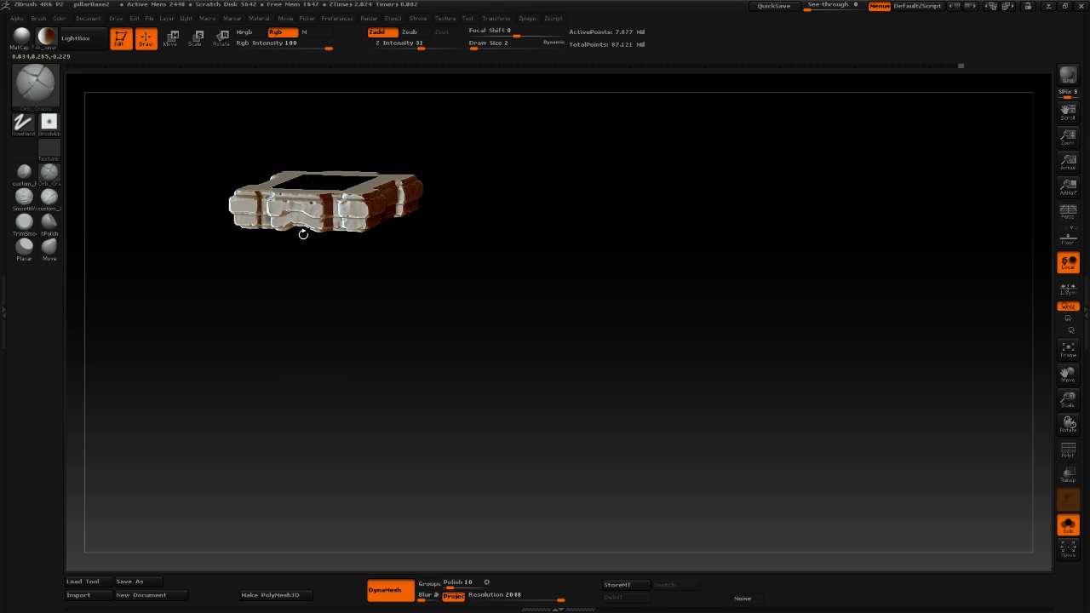
left_click_drag(298, 273, 553, 408)
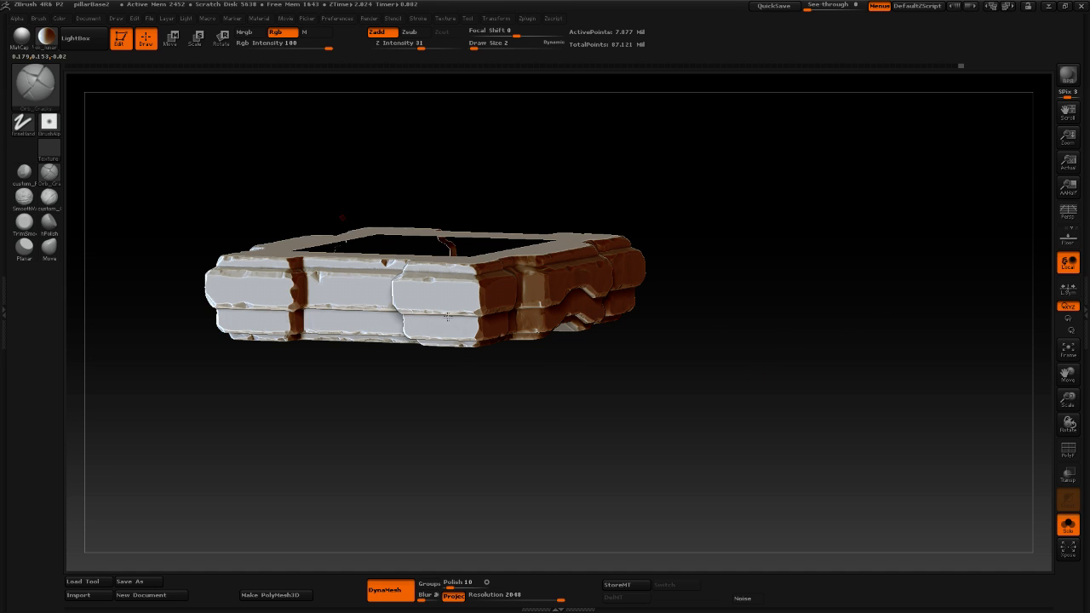
left_click(23, 37)
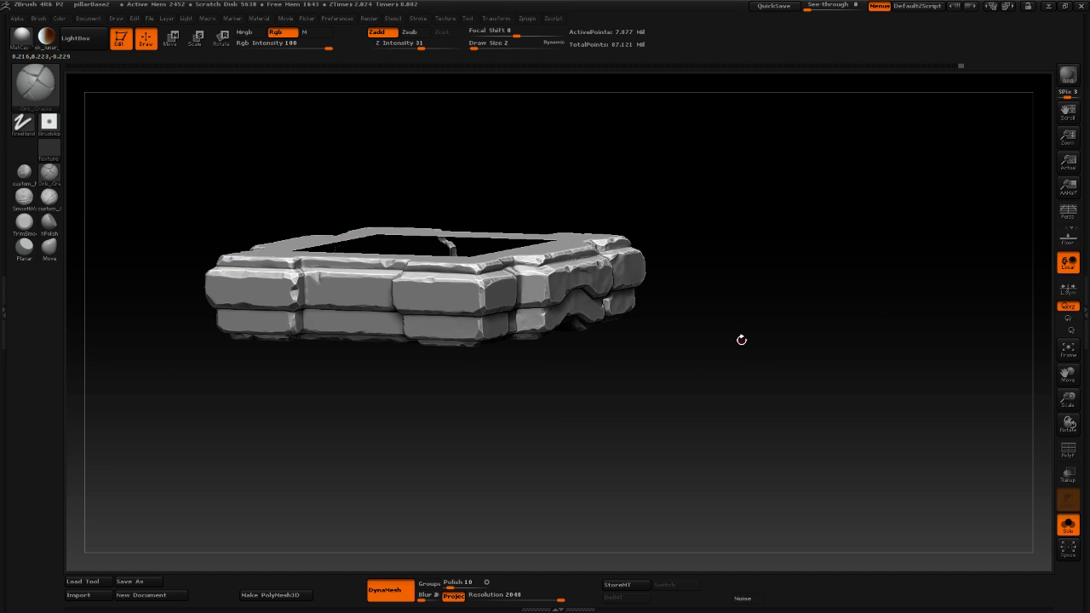
Roughen the upper left block on the base's straight side with subtractive custom clay brush strokes at draw size 9.
left_click_drag(669, 419, 690, 451, "shift")
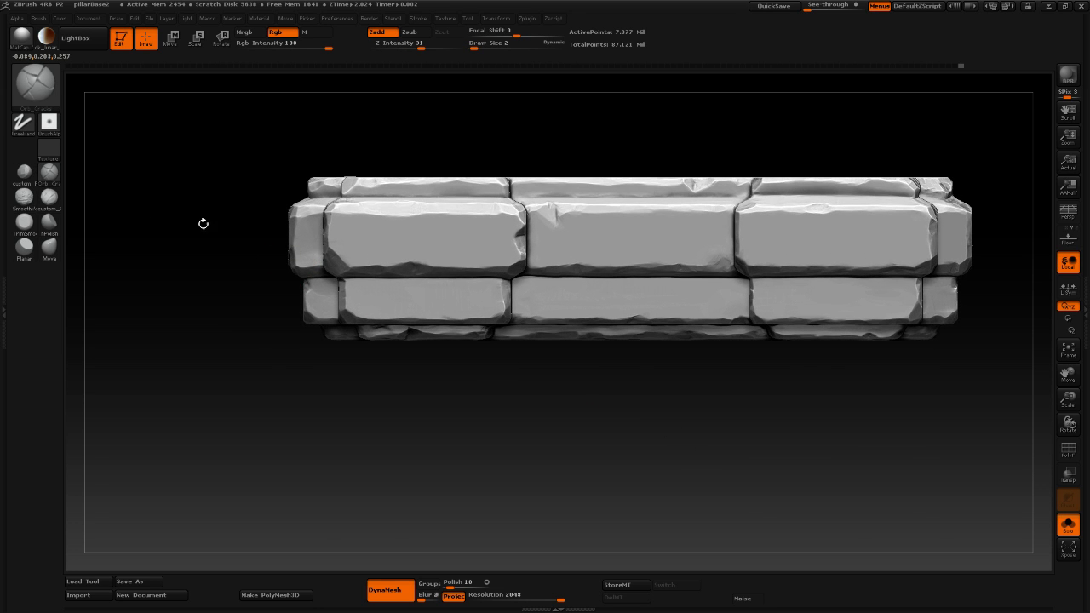
left_click(48, 196)
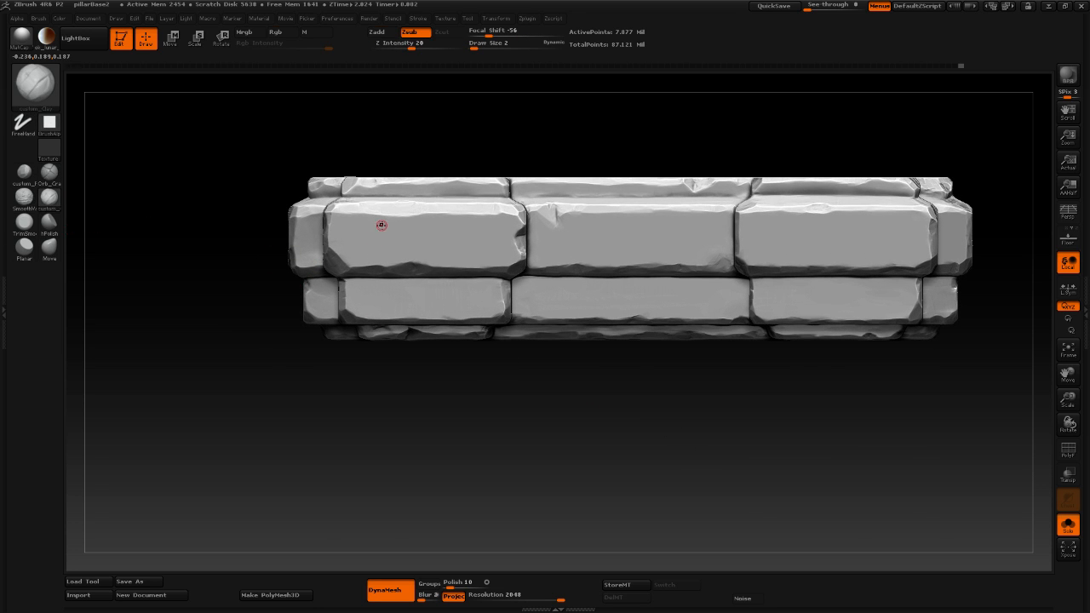
key("space")
mouse_move(414, 242)
left_mouse_down()
mouse_move(341, 227)
mouse_move(377, 231)
left_mouse_up()
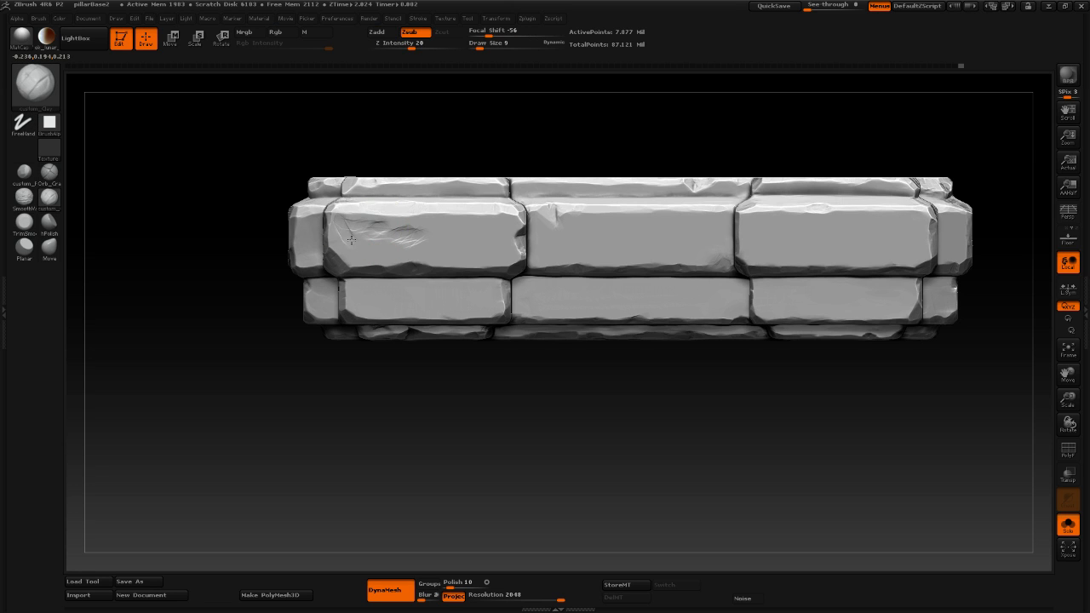
mouse_move(356, 257)
left_mouse_down()
mouse_move(334, 232)
mouse_move(506, 225)
mouse_move(511, 256)
mouse_move(493, 261)
mouse_move(390, 258)
mouse_move(365, 243)
mouse_move(432, 222)
mouse_move(436, 247)
mouse_move(503, 244)
mouse_move(475, 222)
mouse_move(441, 224)
mouse_move(494, 255)
mouse_move(499, 233)
left_mouse_up()
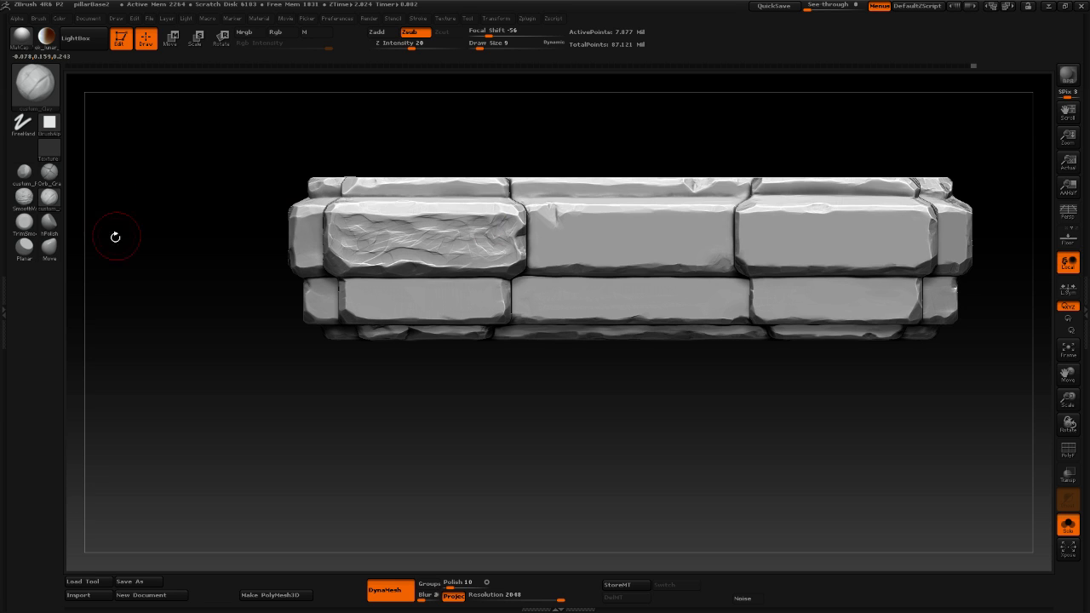
Flatten the rough strokes on the upper left block's face with the hPolish brush at draw size 7.
left_click(50, 223)
mouse_move(403, 228)
left_mouse_down()
mouse_move(464, 213)
mouse_move(489, 246)
mouse_move(482, 240)
left_mouse_up()
key("space")
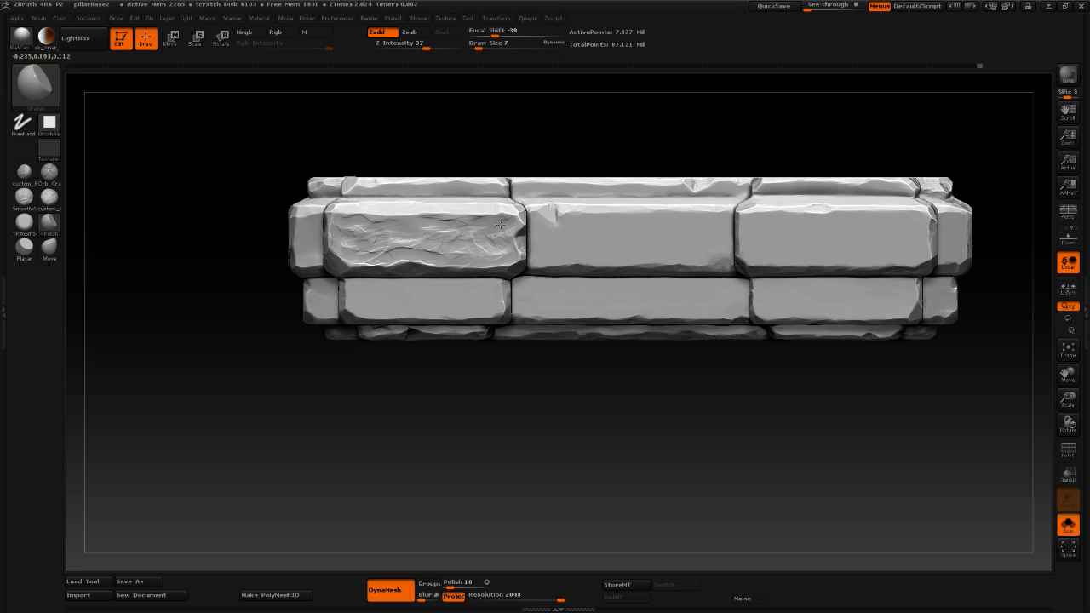
mouse_move(507, 225)
left_mouse_down()
mouse_move(507, 238)
mouse_move(502, 220)
left_mouse_up()
mouse_move(501, 223)
left_mouse_down()
mouse_move(446, 223)
mouse_move(452, 244)
mouse_move(507, 255)
left_mouse_up()
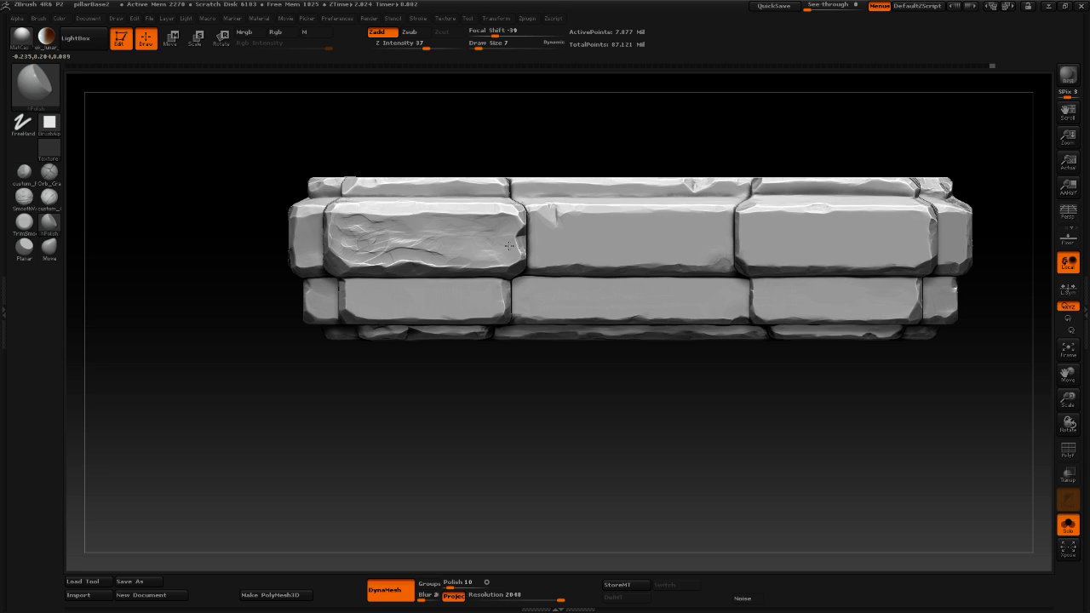
left_click_drag(433, 247, 394, 249)
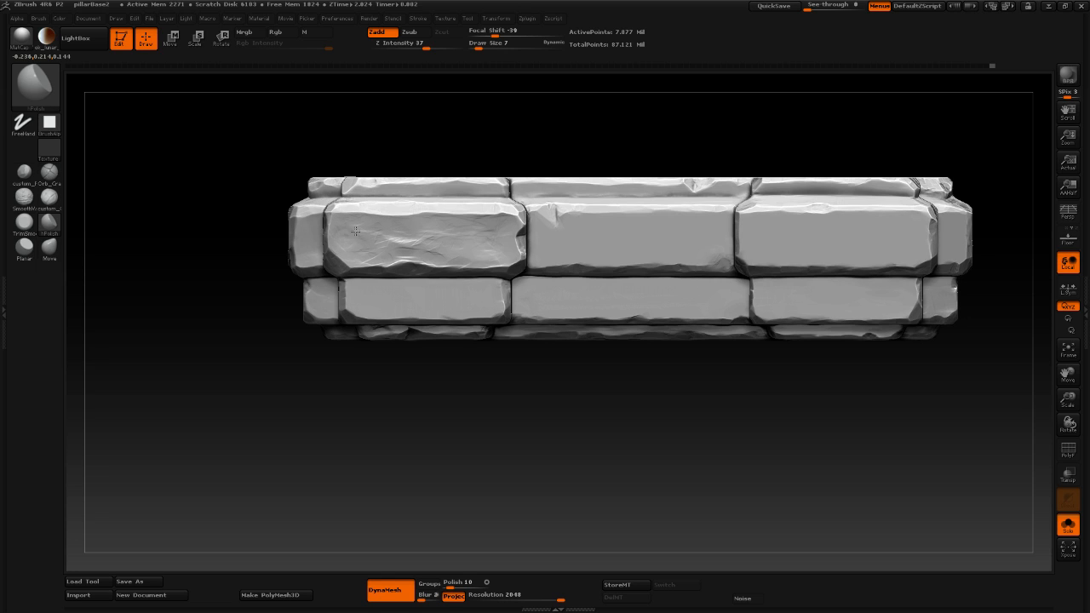
left_click_drag(280, 321, 413, 271)
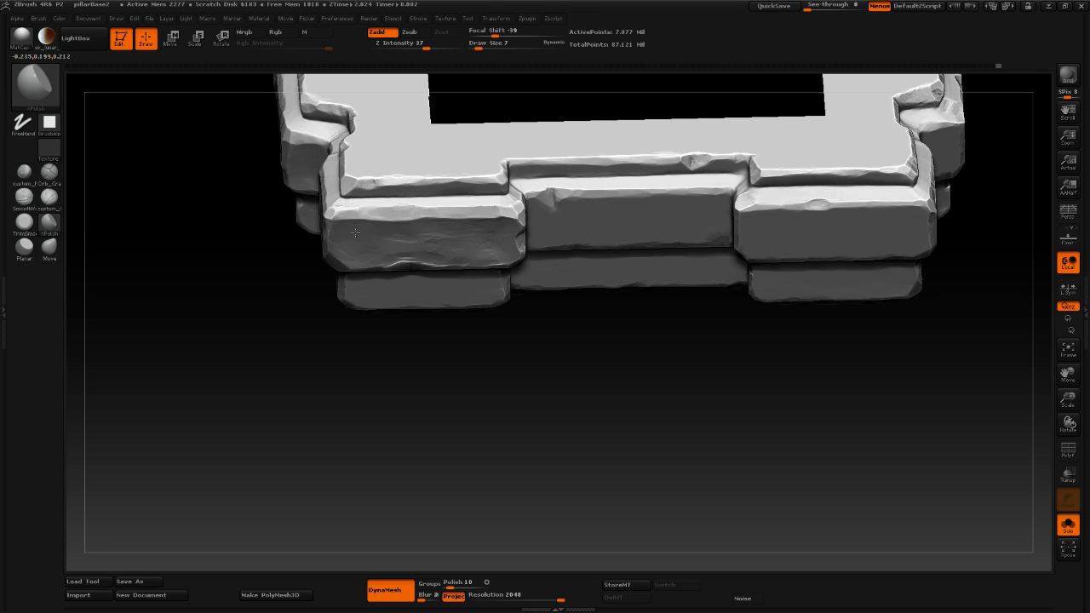
left_click_drag(302, 379, 298, 344)
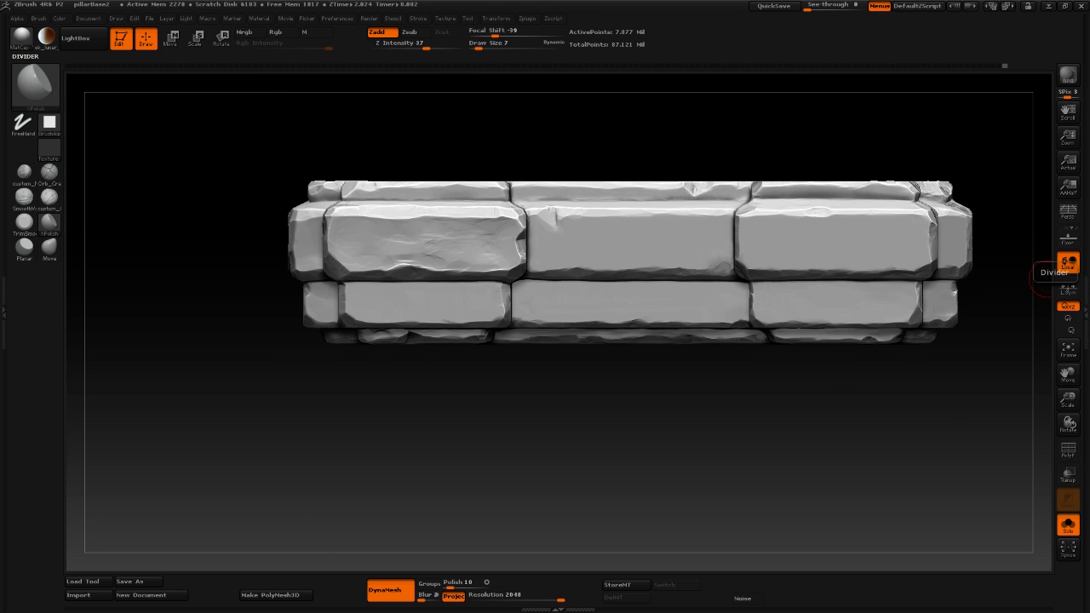
left_click_drag(306, 460, 294, 421)
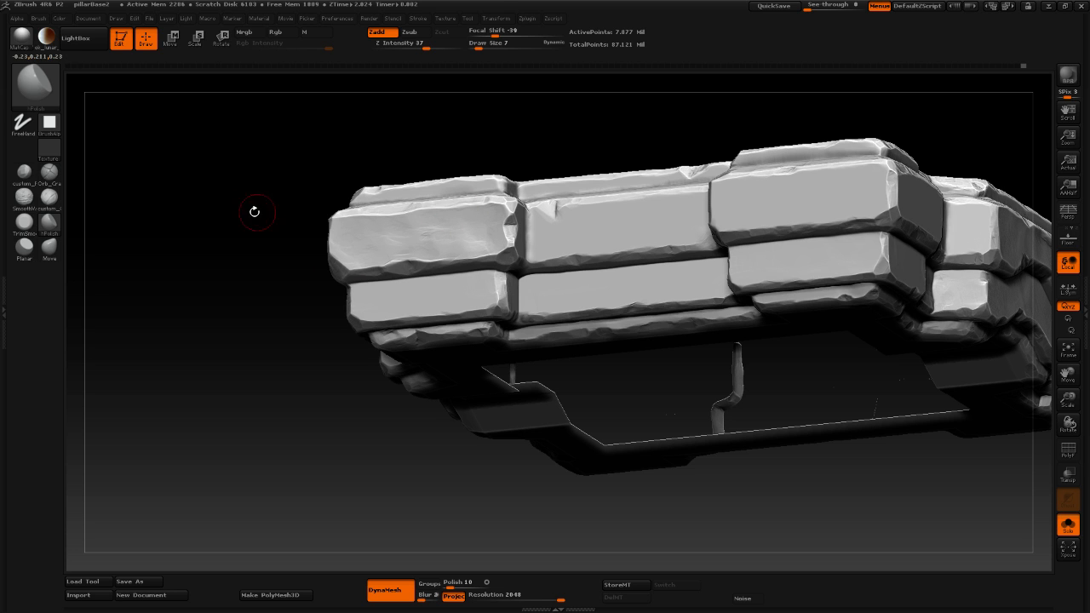
Polish the upper left block's chipped lower edge with the custom polish brush at draw size 7.
left_click(24, 175)
mouse_move(246, 183)
left_mouse_down()
mouse_move(307, 281)
mouse_move(409, 199)
mouse_move(459, 202)
mouse_move(362, 203)
left_mouse_up()
mouse_move(287, 323)
left_mouse_down()
mouse_move(221, 333)
mouse_move(183, 286)
mouse_move(220, 334)
left_mouse_up()
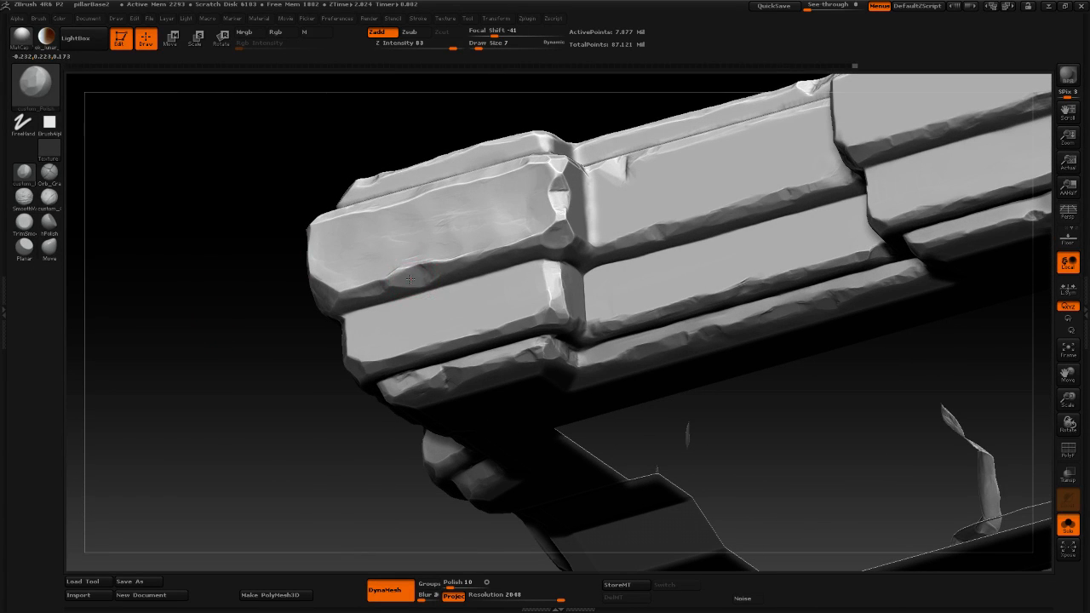
mouse_move(413, 277)
left_mouse_down()
mouse_move(397, 267)
mouse_move(395, 279)
mouse_move(408, 275)
left_mouse_up()
left_click_drag(230, 345, 274, 337)
left_click_drag(430, 276, 437, 267)
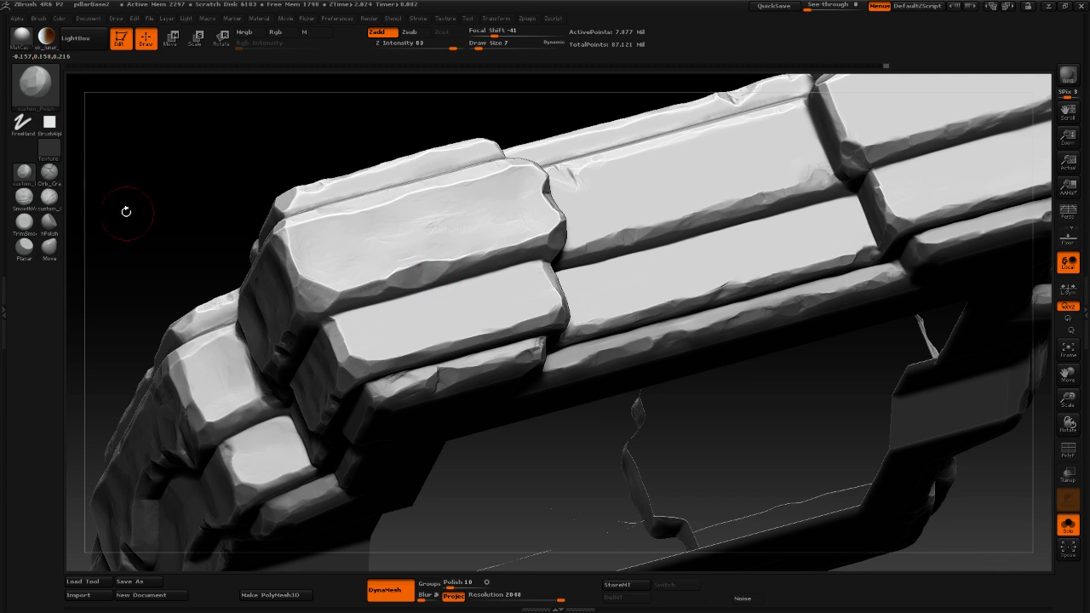
left_click_drag(127, 212, 237, 204)
mouse_move(368, 289)
left_mouse_down()
mouse_move(346, 292)
mouse_move(383, 285)
left_mouse_up()
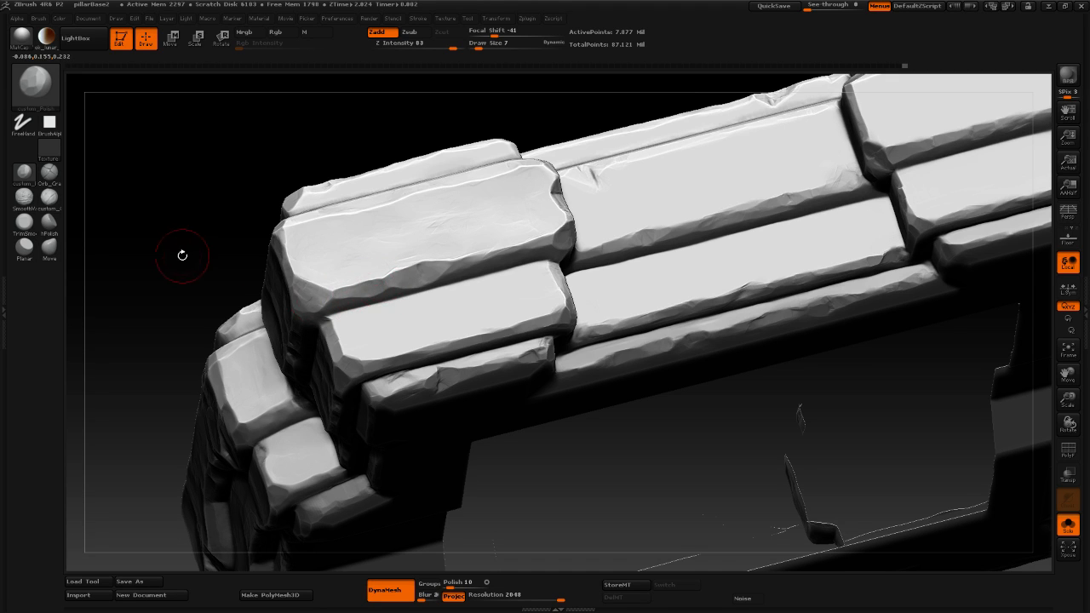
left_click_drag(182, 253, 271, 286)
mouse_move(662, 413)
left_mouse_down("alt")
mouse_move(623, 378)
mouse_move(629, 408)
mouse_move(431, 236)
left_mouse_up("alt")
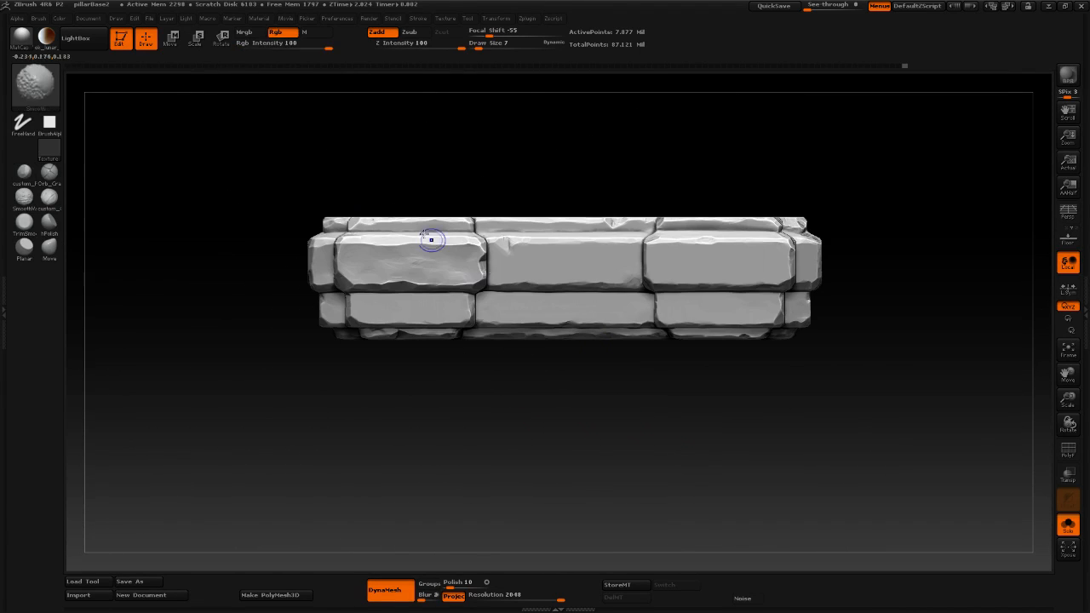
Even out the remaining uneven marks on the upper left block's face with the hPolish brush at intensity 37.
left_click(56, 203)
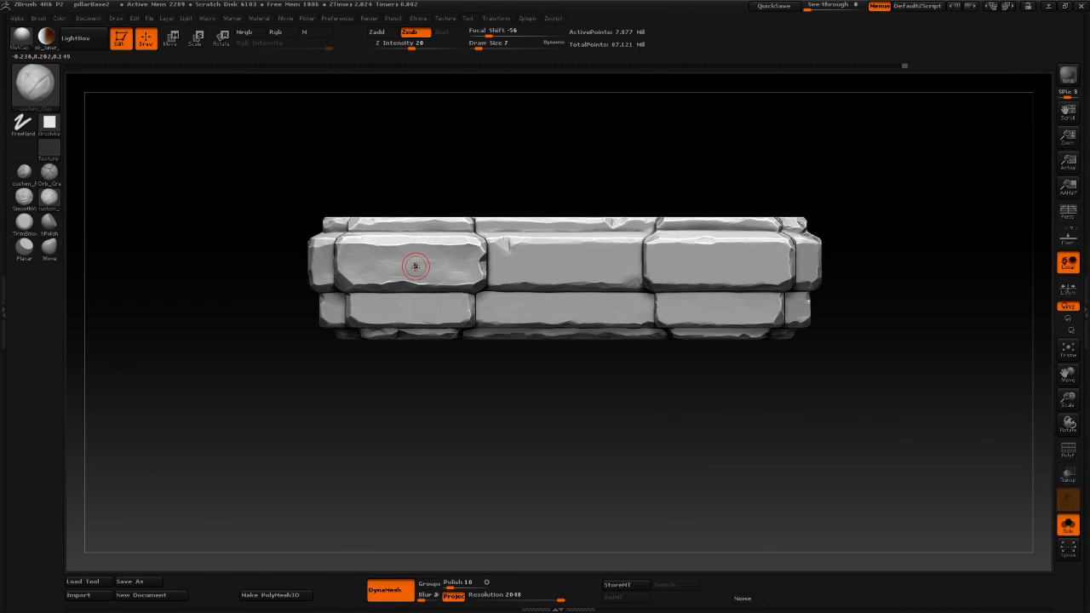
left_click(49, 222)
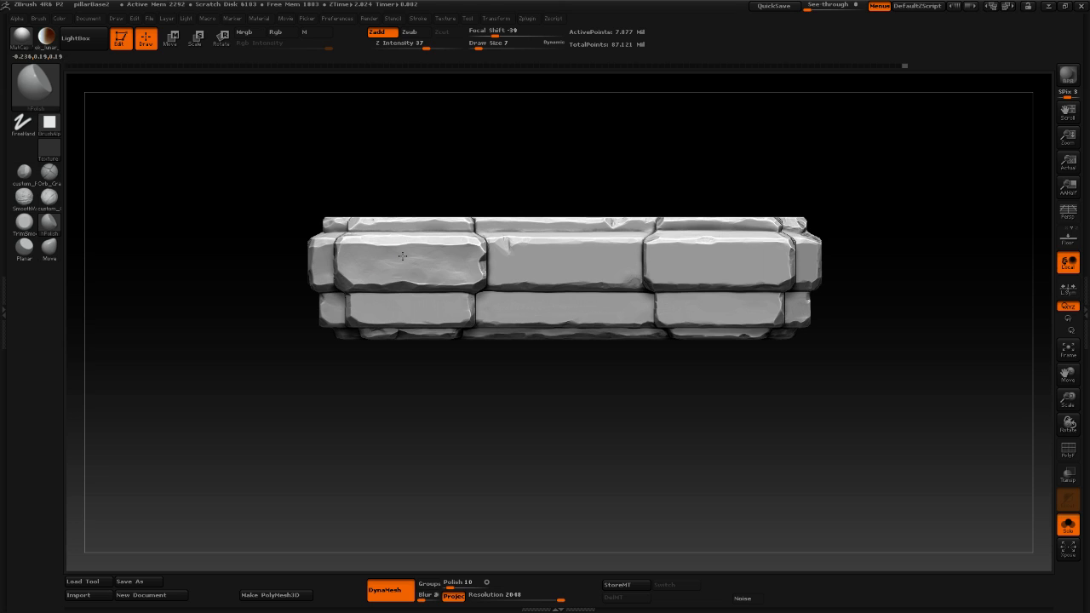
mouse_move(402, 255)
left_mouse_down()
mouse_move(450, 268)
mouse_move(436, 279)
mouse_move(421, 274)
mouse_move(463, 276)
left_mouse_up()
mouse_move(369, 334)
left_mouse_down()
mouse_move(298, 401)
mouse_move(390, 269)
left_mouse_up()
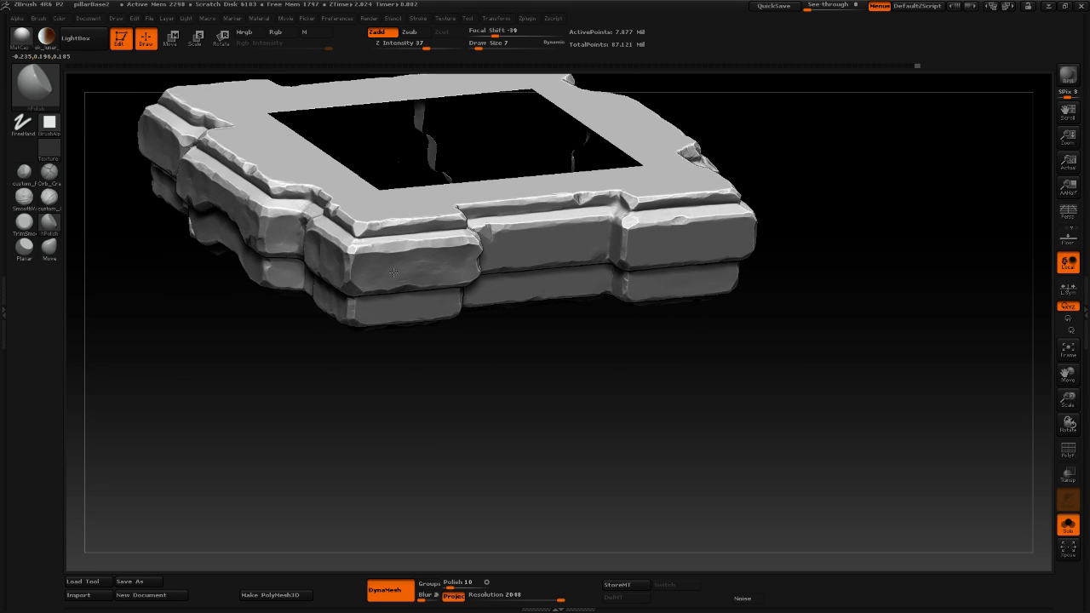
left_click_drag(274, 349, 312, 302)
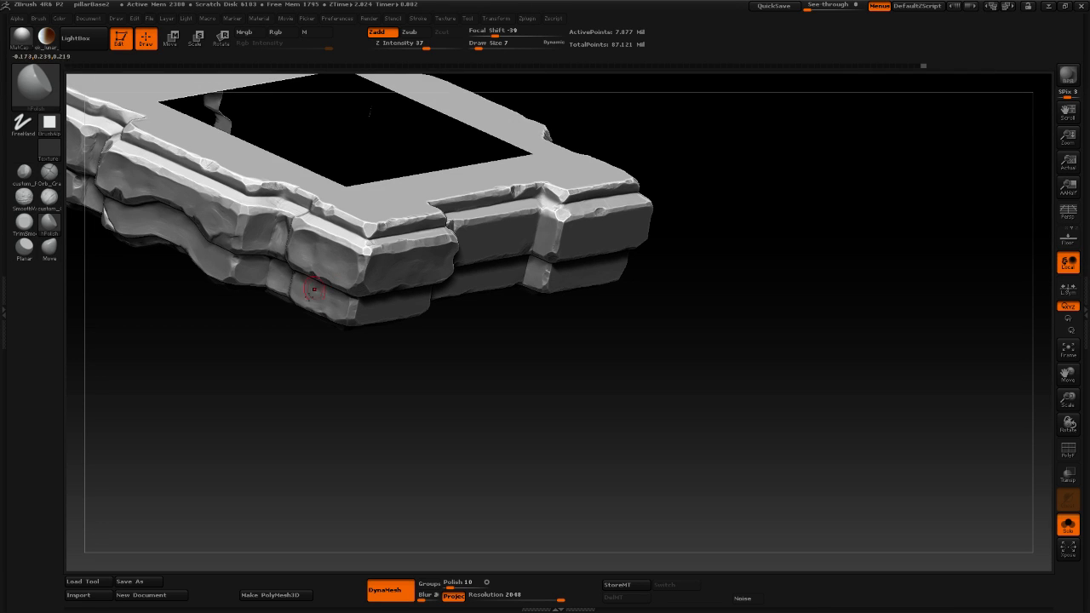
left_click_drag(220, 385, 247, 328)
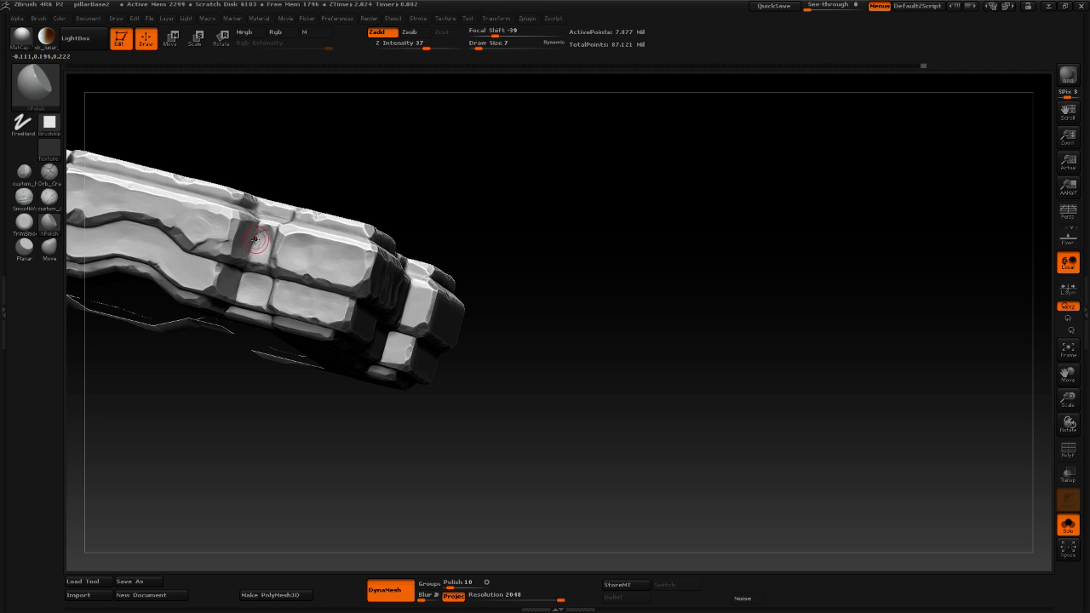
left_click_drag(613, 210, 301, 340)
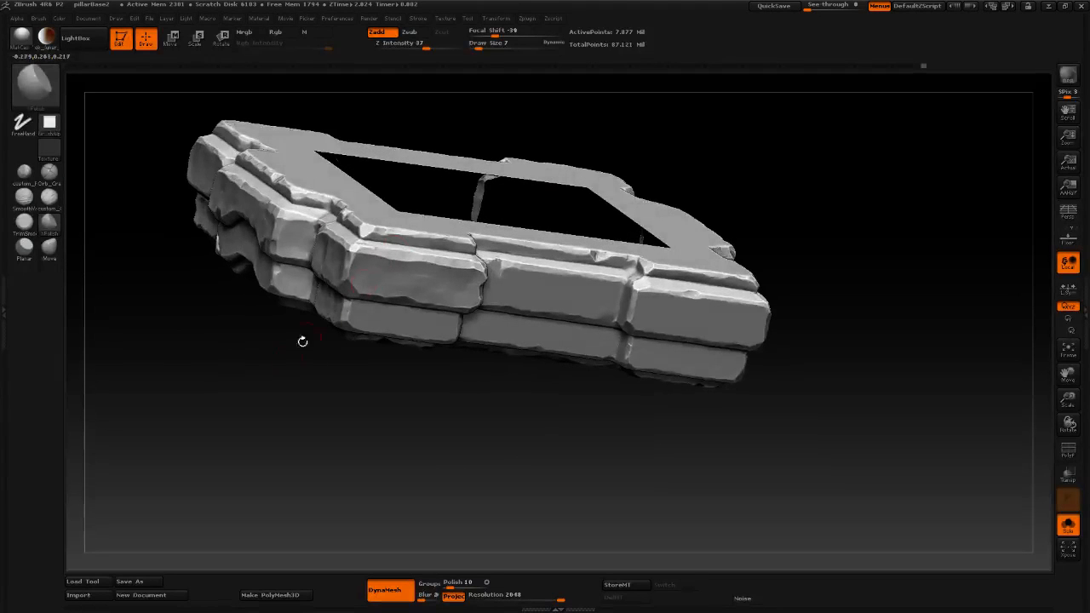
mouse_move(310, 424)
left_mouse_down()
mouse_move(281, 426)
mouse_move(285, 444)
left_mouse_up()
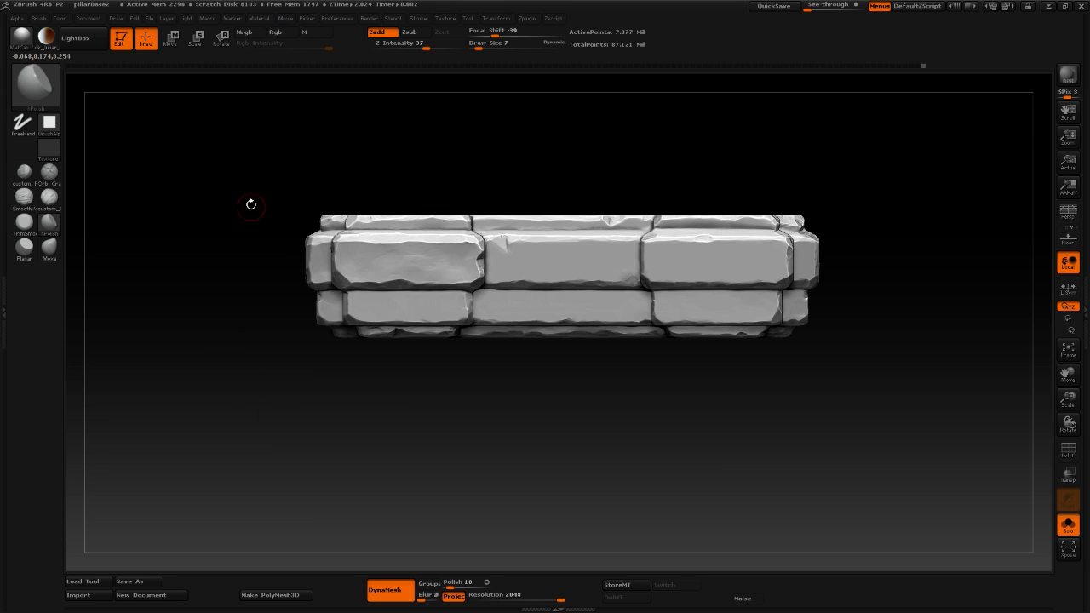
Roughen the lower left block's face with subtractive custom clay strokes at draw size 7 and intensity 20.
left_click(50, 196)
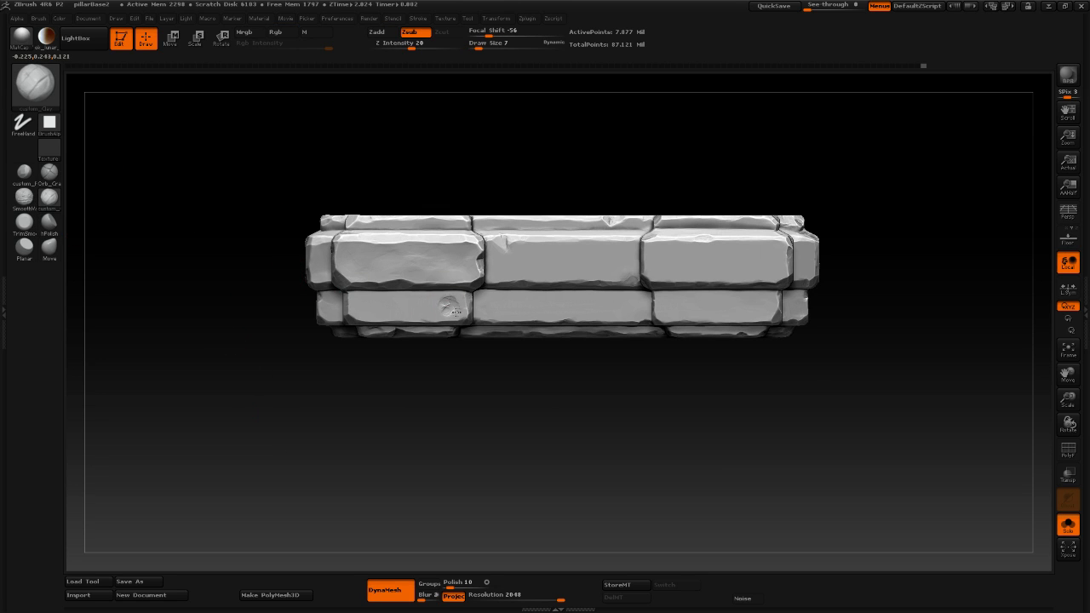
left_click(458, 304)
mouse_move(388, 299)
left_mouse_down()
mouse_move(367, 295)
mouse_move(385, 314)
mouse_move(381, 305)
left_mouse_up()
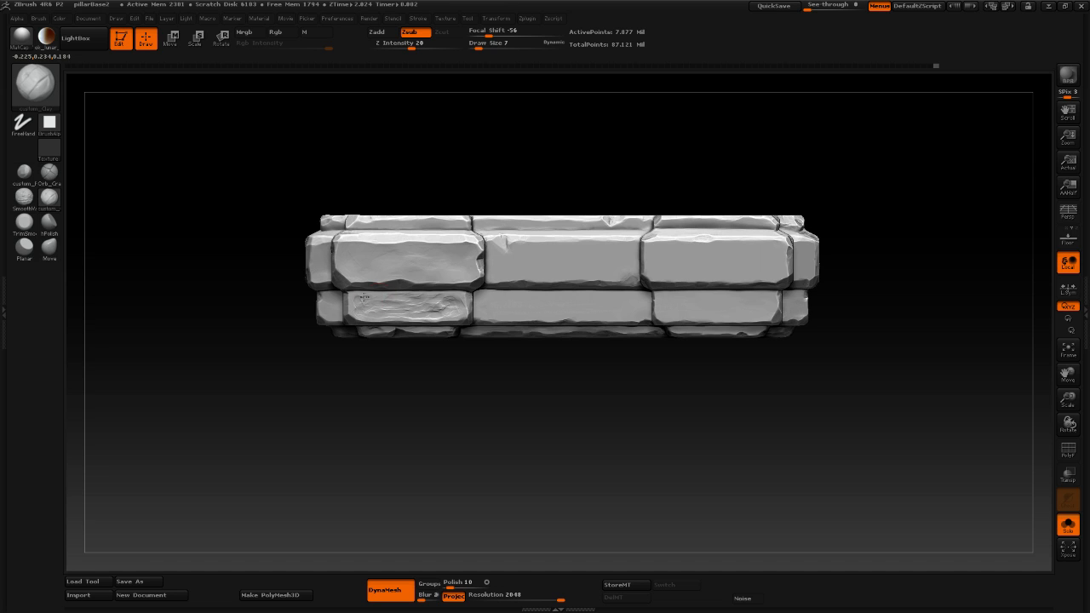
left_click_drag(358, 309, 443, 307)
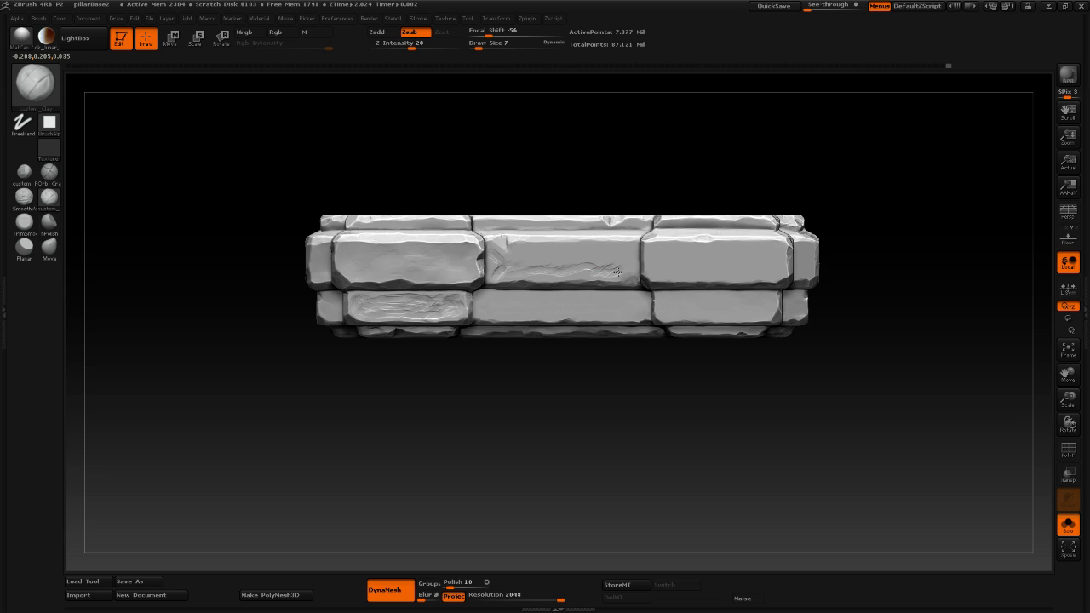
Carve rough, uneven grooves across the upper and lower middle blocks with the subtractive custom clay brush.
mouse_move(630, 269)
left_mouse_down()
mouse_move(631, 256)
mouse_move(568, 251)
mouse_move(562, 261)
mouse_move(586, 257)
mouse_move(560, 274)
mouse_move(511, 273)
left_mouse_up()
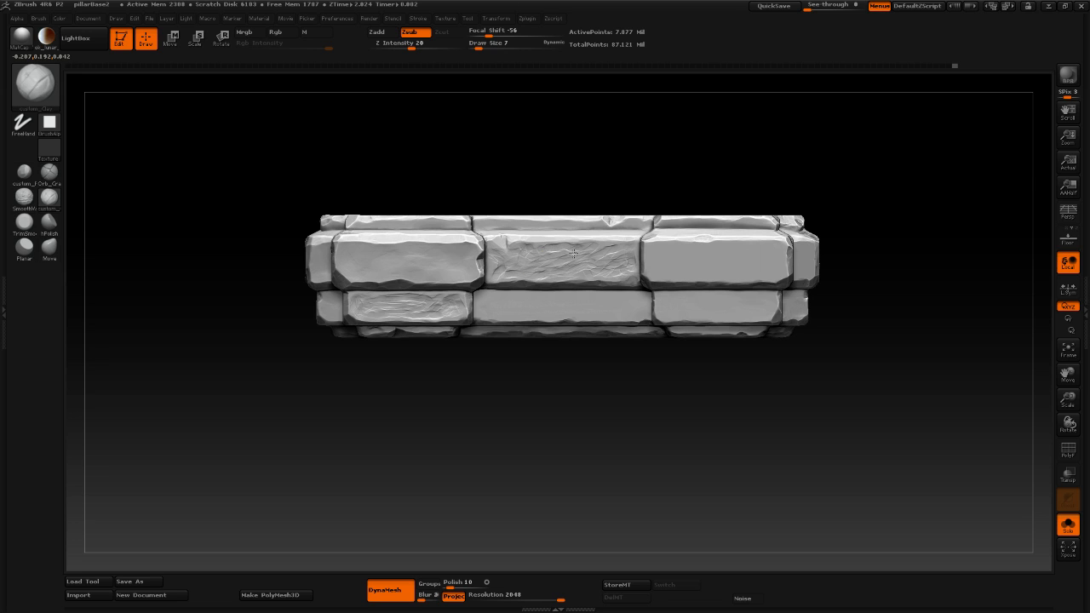
left_click_drag(540, 304, 498, 300)
left_click_drag(691, 436, 564, 394)
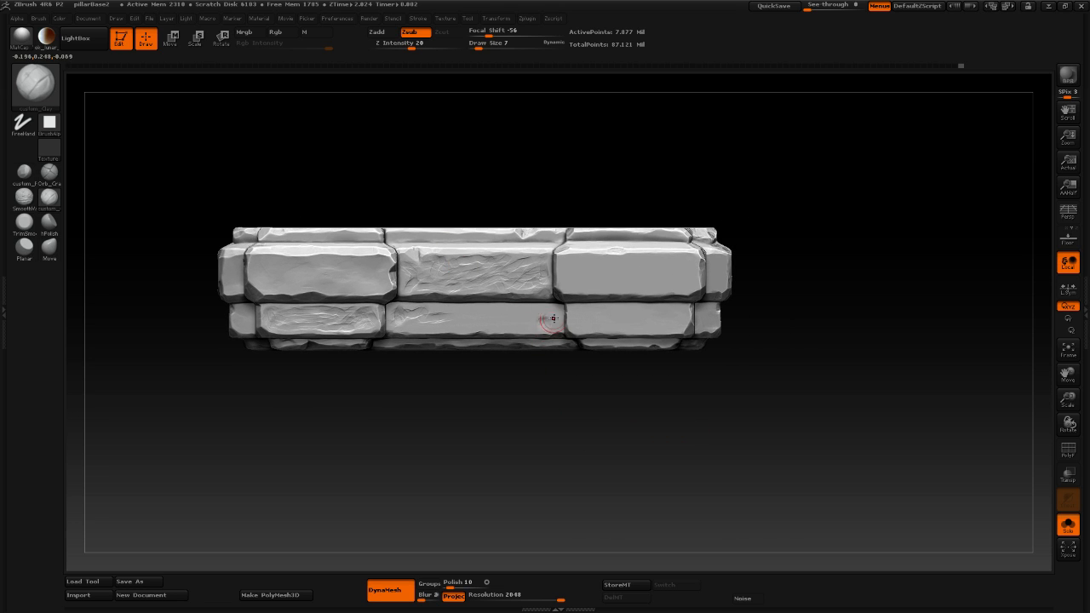
left_click_drag(553, 318, 557, 312)
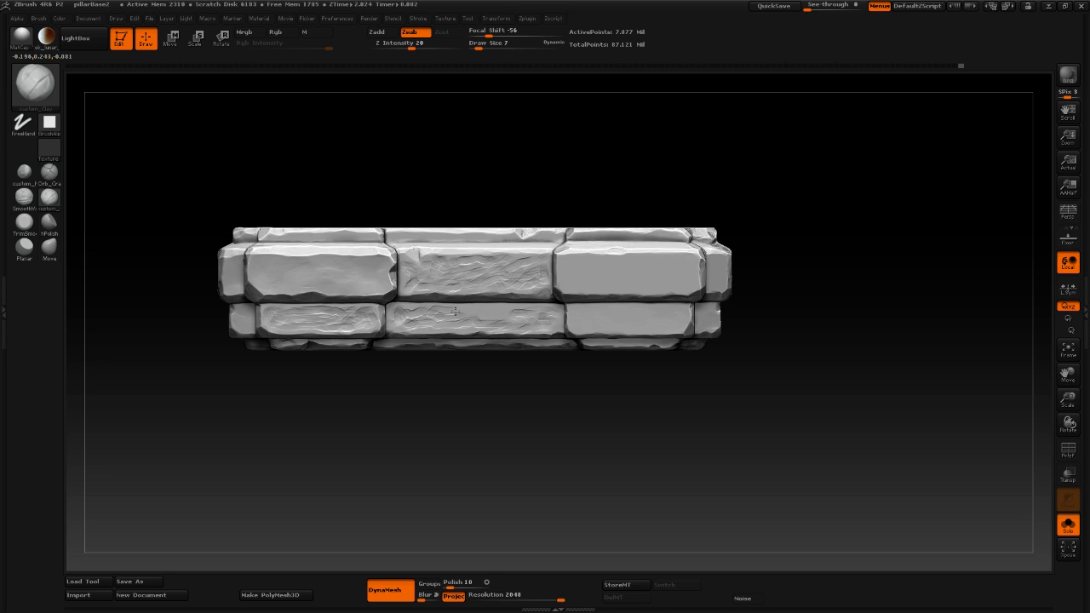
left_click_drag(457, 311, 549, 325)
Roughen the faces of the upper and lower right blocks with subtractive custom clay strokes.
left_click_drag(575, 427, 494, 459, "alt")
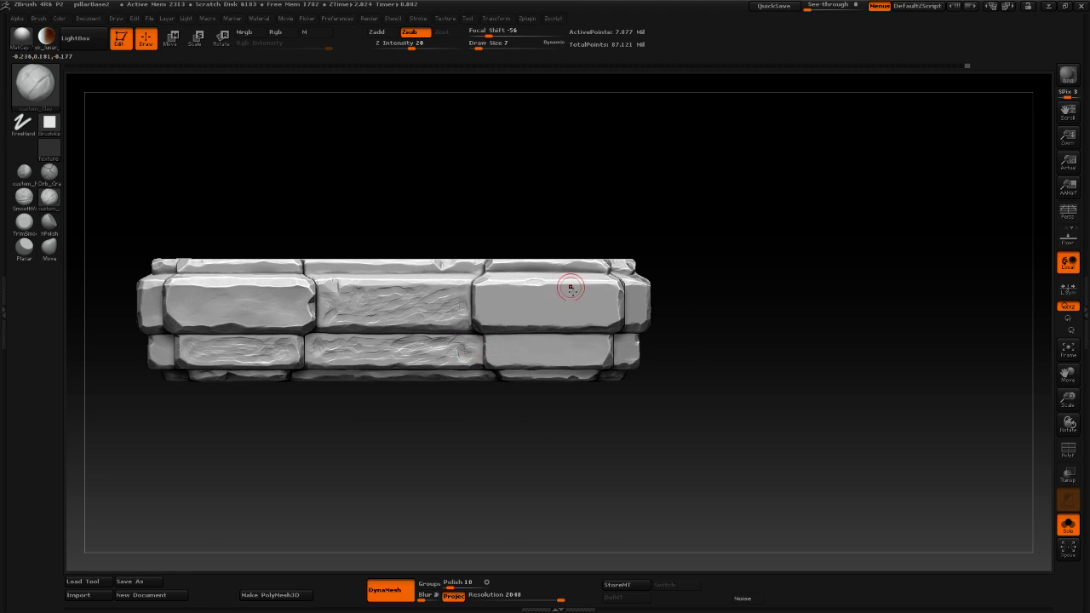
left_click_drag(582, 300, 602, 300)
mouse_move(586, 291)
left_mouse_down()
mouse_move(494, 302)
mouse_move(505, 310)
mouse_move(486, 292)
mouse_move(492, 310)
mouse_move(609, 310)
mouse_move(545, 298)
mouse_move(580, 298)
mouse_move(564, 294)
mouse_move(521, 316)
left_mouse_up()
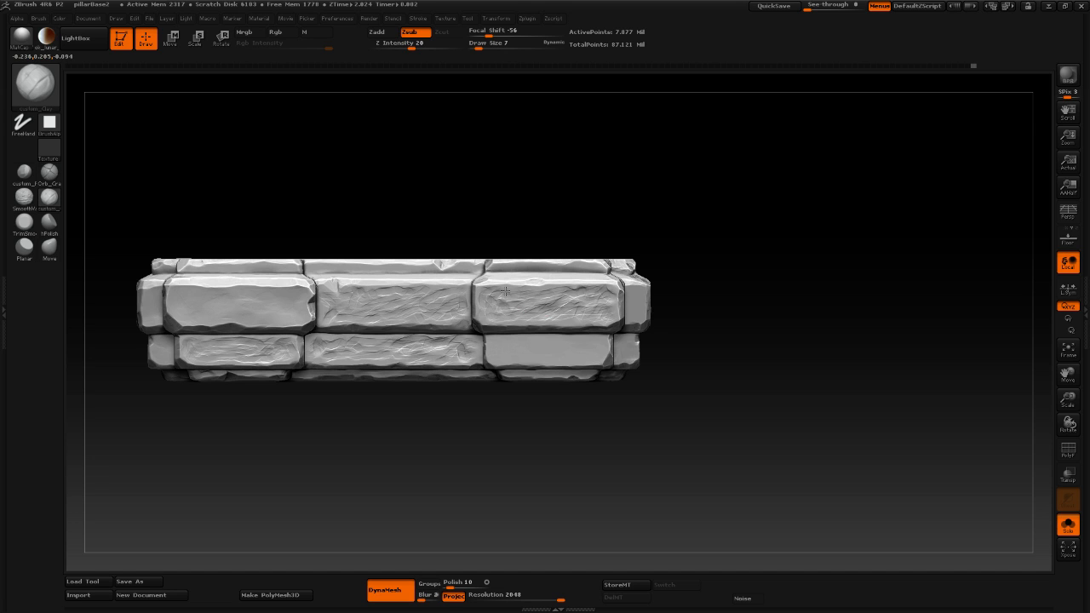
mouse_move(779, 343)
left_mouse_down("alt")
mouse_move(401, 308)
mouse_move(411, 319)
mouse_move(445, 305)
mouse_move(504, 314)
mouse_move(433, 320)
mouse_move(465, 308)
mouse_move(494, 317)
mouse_move(497, 305)
left_mouse_up("alt")
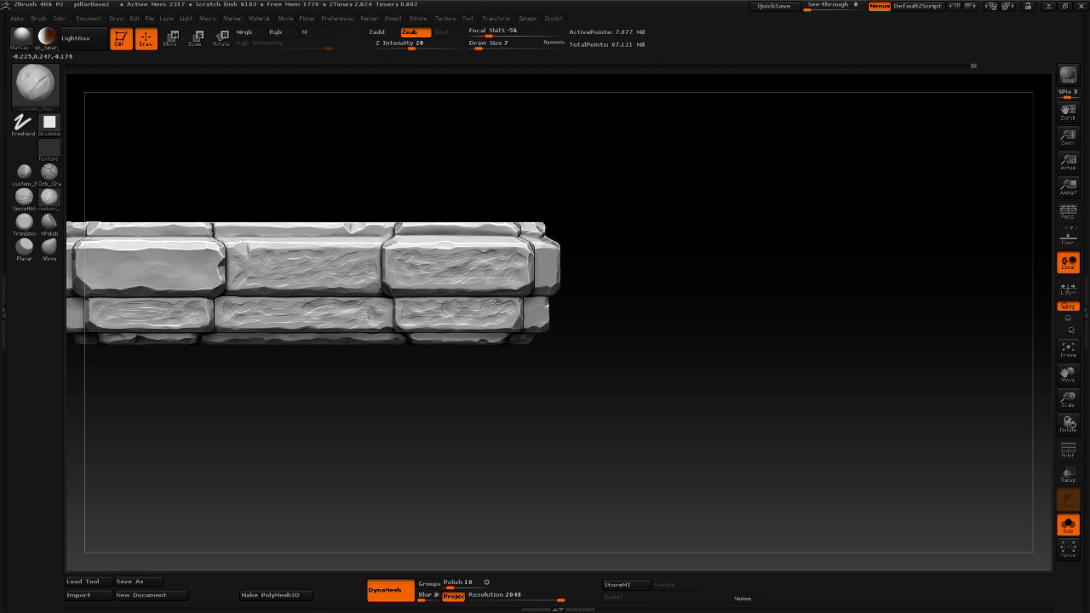
Flatten the upper right block's rough face into soft, worn stone with the hPolish brush at draw size 7.
left_click_drag(711, 268, 736, 290, "alt")
left_click(49, 223)
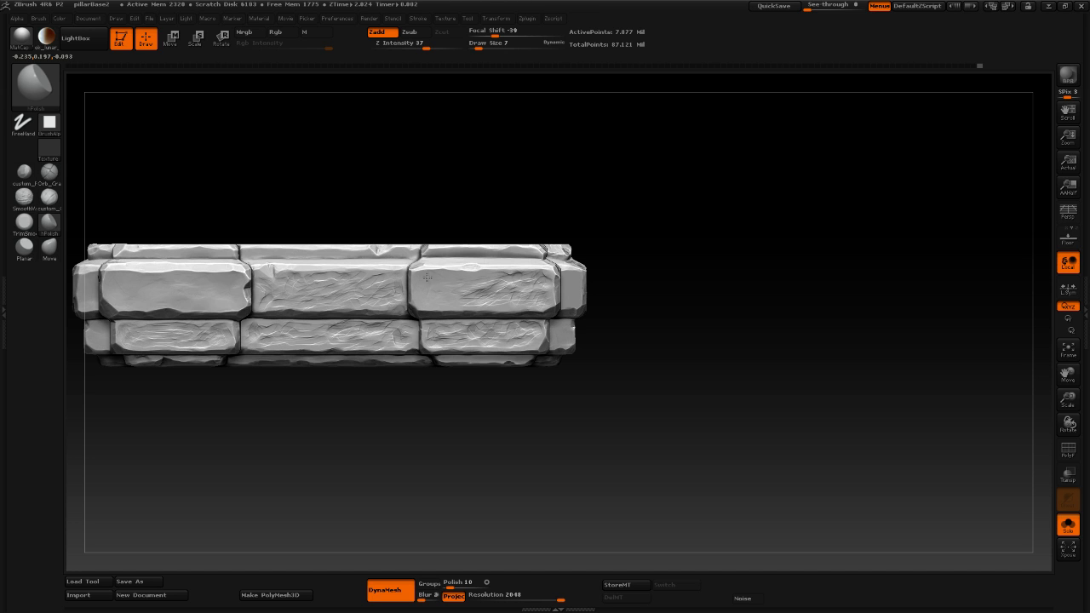
left_click_drag(741, 258, 599, 202)
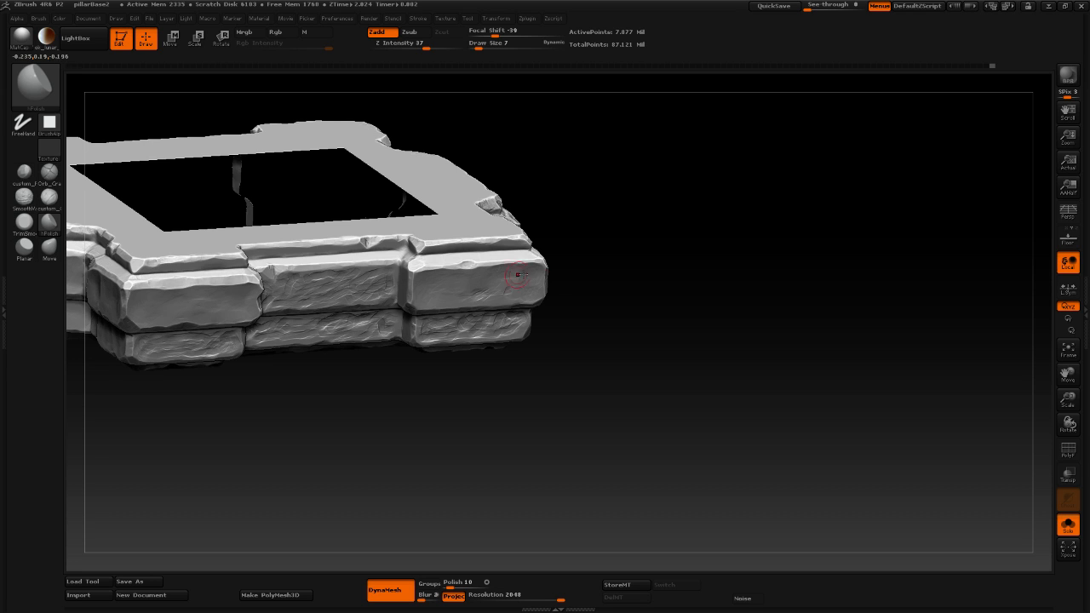
left_click_drag(650, 307, 635, 287)
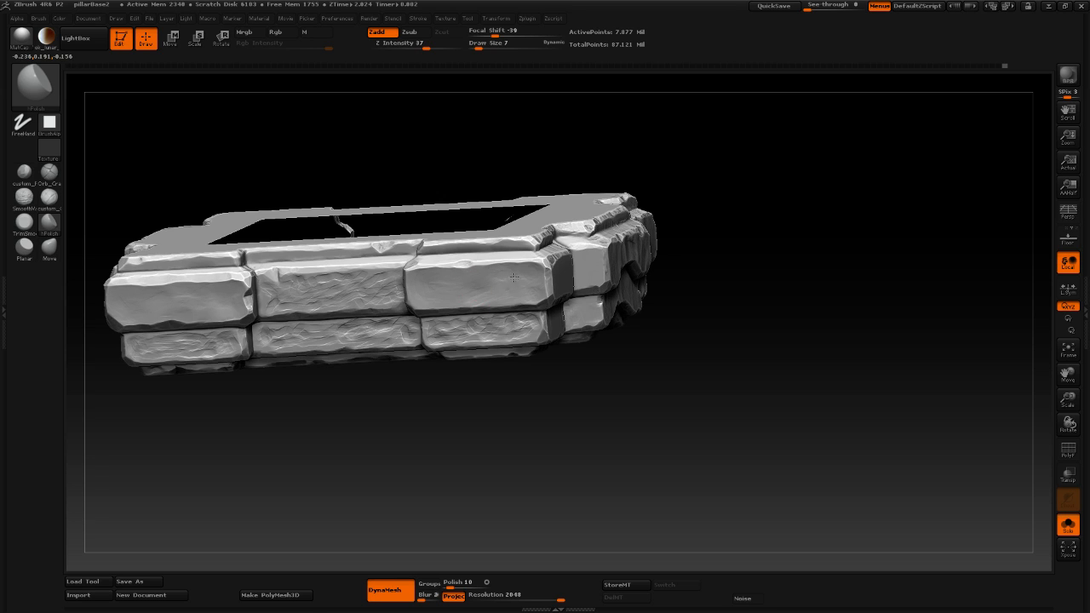
left_click_drag(750, 272, 550, 219)
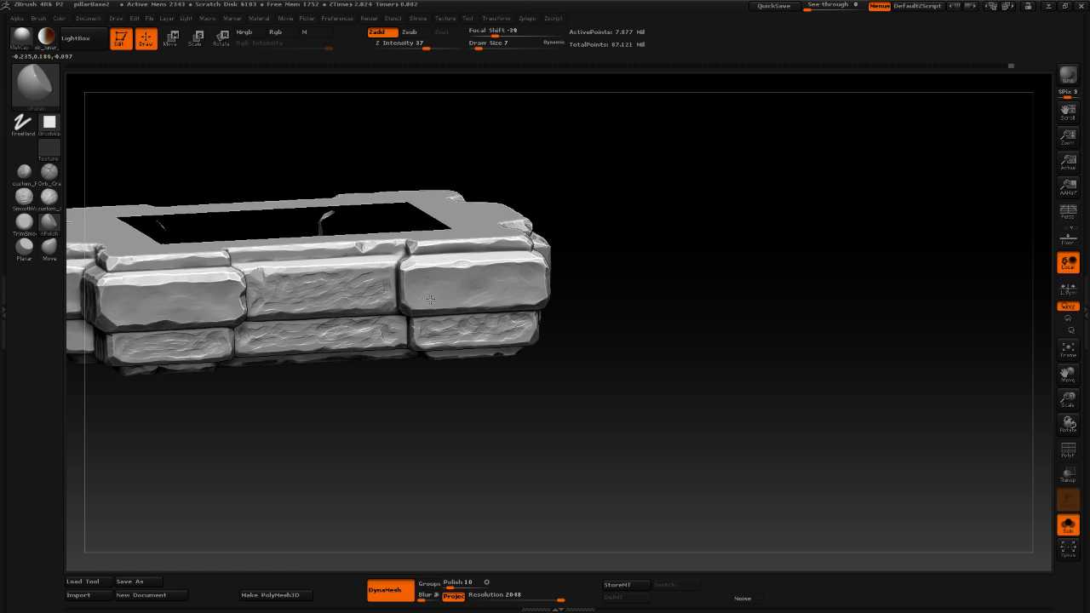
Examine the block surface detail under the contrasting brown-and-white material, and restore the gray sculpting material.
left_click(49, 37)
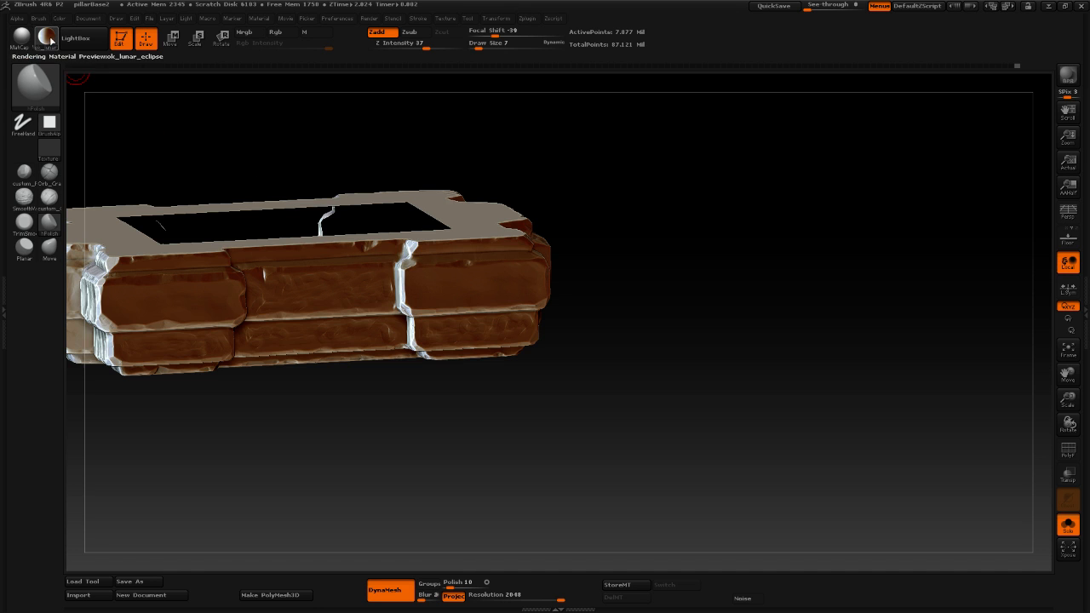
left_click_drag(713, 327, 705, 319)
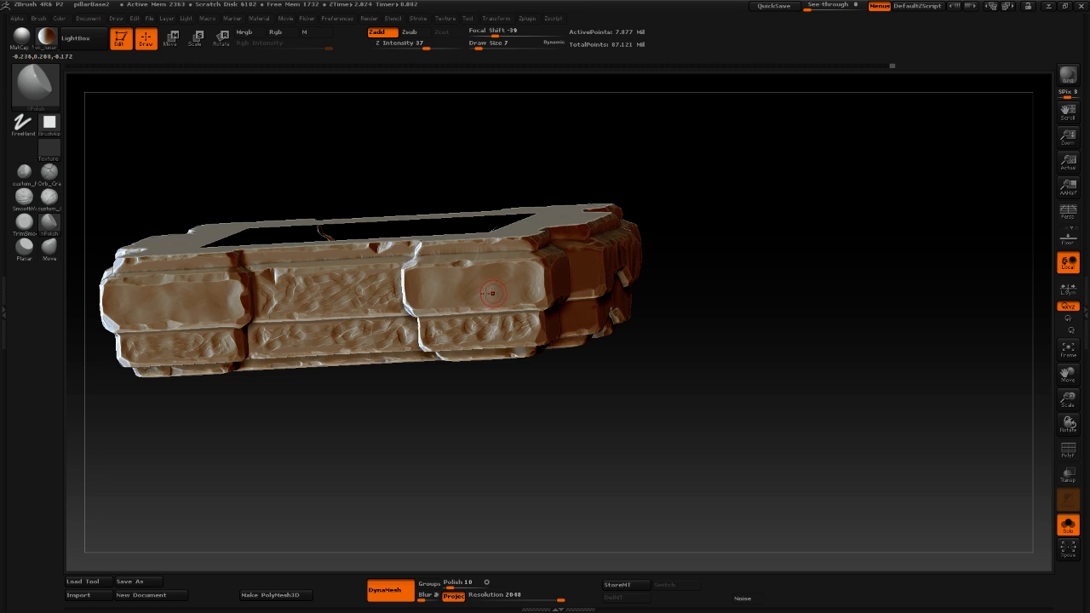
left_click(22, 37)
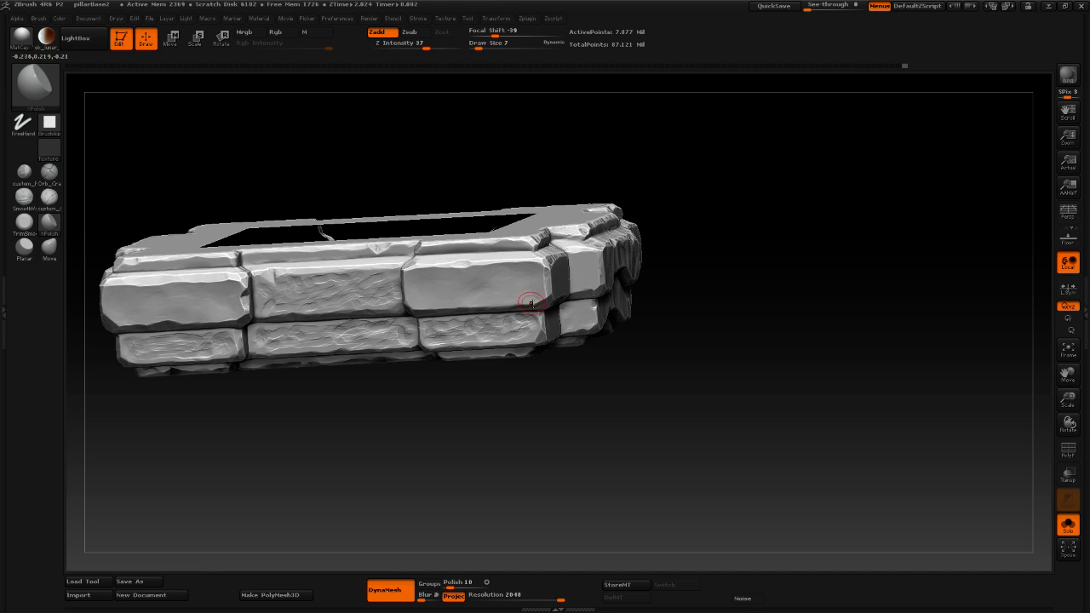
Polish down the rough clay marks on the lower right block's face with the hPolish brush.
mouse_move(701, 367)
left_mouse_down()
mouse_move(730, 360)
mouse_move(709, 359)
left_mouse_up()
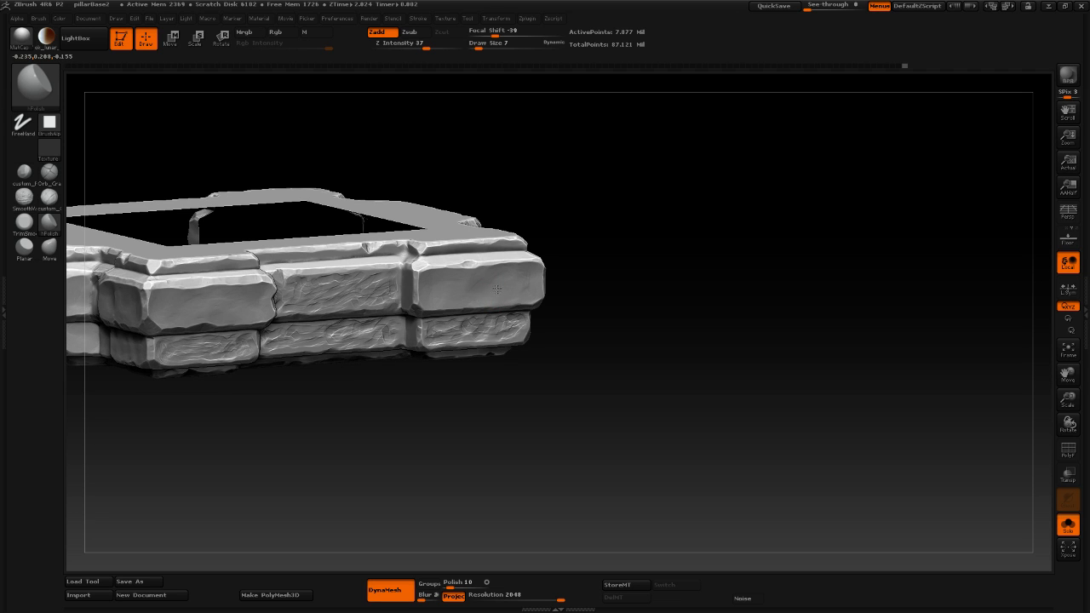
left_click_drag(674, 324, 705, 353)
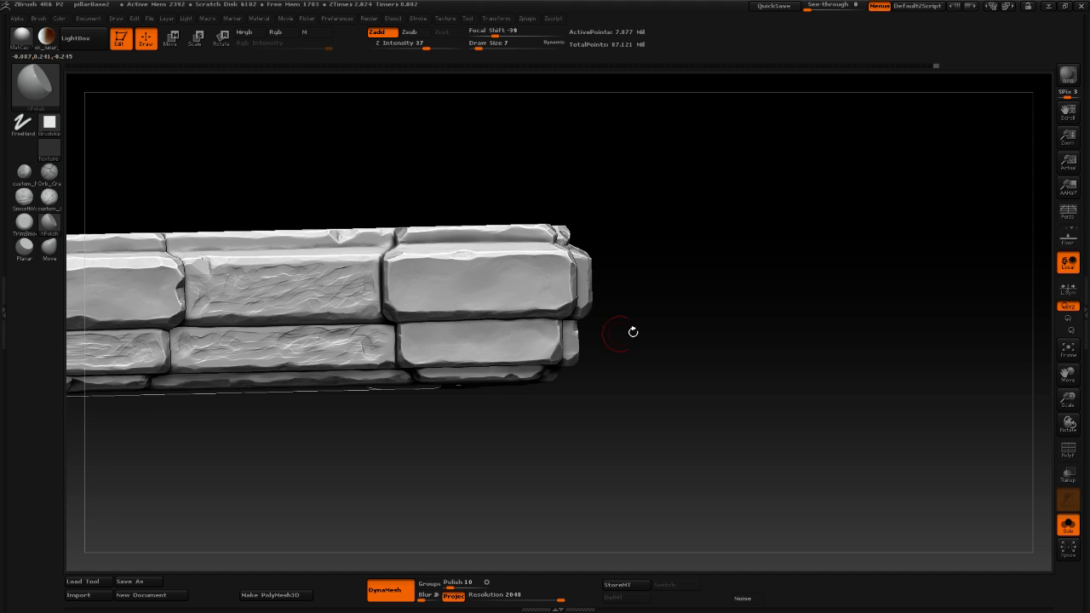
Smooth the inner end of the lower right block's face with the hPolish brush.
left_click_drag(630, 331, 489, 350)
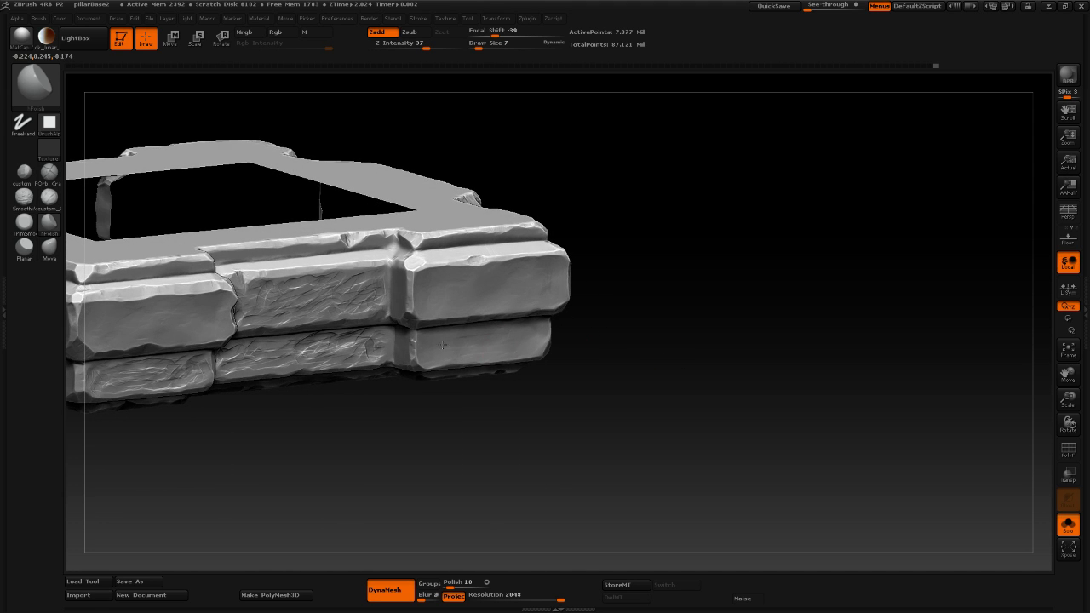
left_click_drag(429, 342, 417, 354)
left_click_drag(644, 370, 652, 375)
Flatten the sharp inner corner and worn edges of the upper right block with the custom polish brush.
left_click(31, 178)
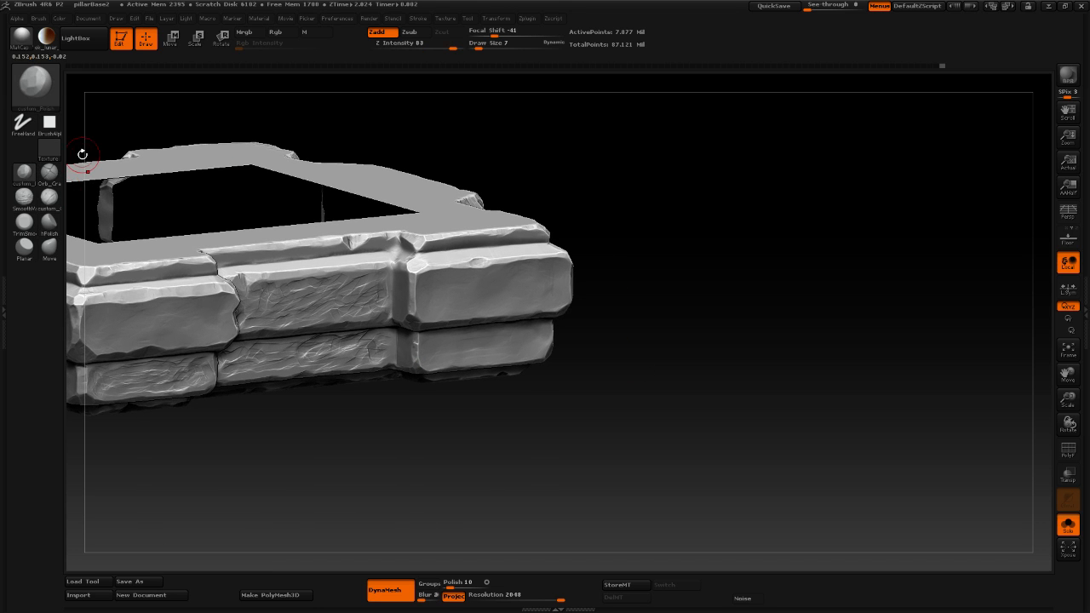
mouse_move(673, 259)
left_mouse_down("alt")
mouse_move(688, 327)
mouse_move(800, 256)
left_mouse_up("alt")
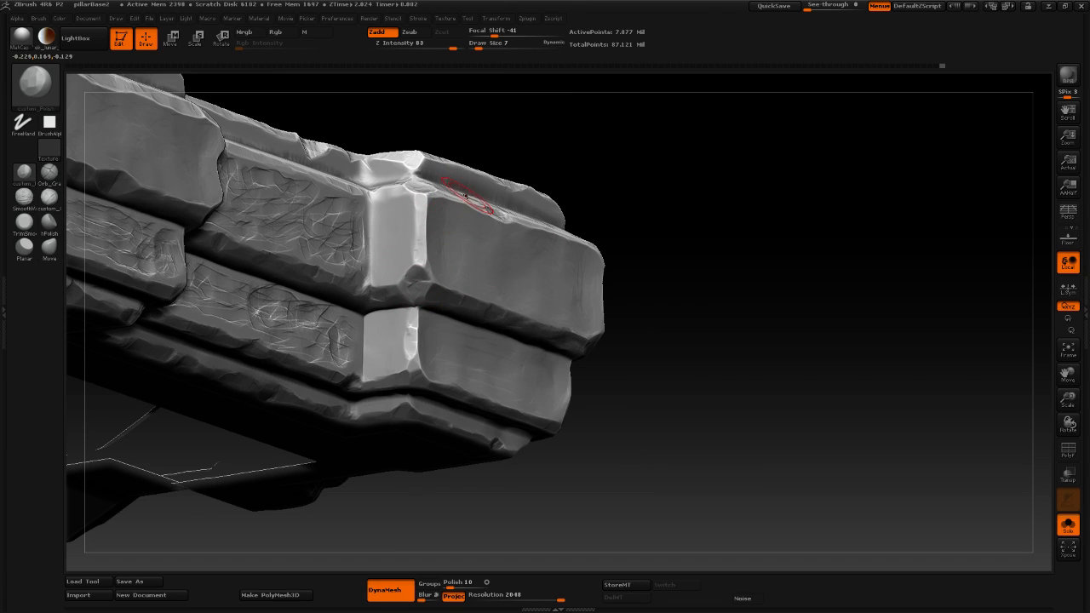
mouse_move(400, 258)
left_mouse_down()
mouse_move(419, 292)
mouse_move(399, 269)
mouse_move(421, 287)
mouse_move(414, 280)
left_mouse_up()
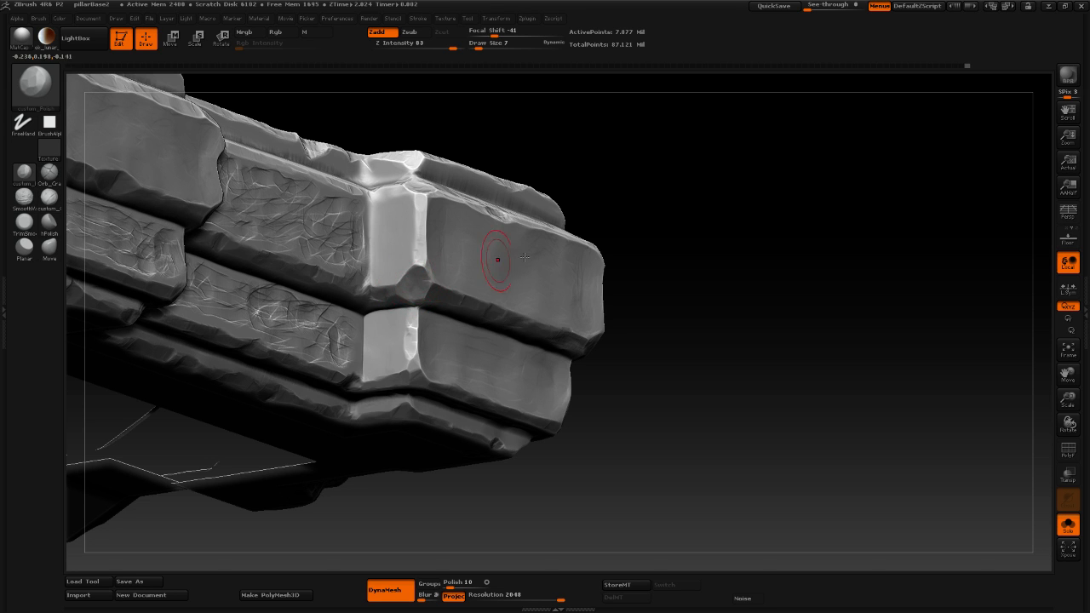
left_click_drag(712, 229, 749, 280)
left_click_drag(479, 270, 438, 267)
left_click_drag(862, 251, 648, 282)
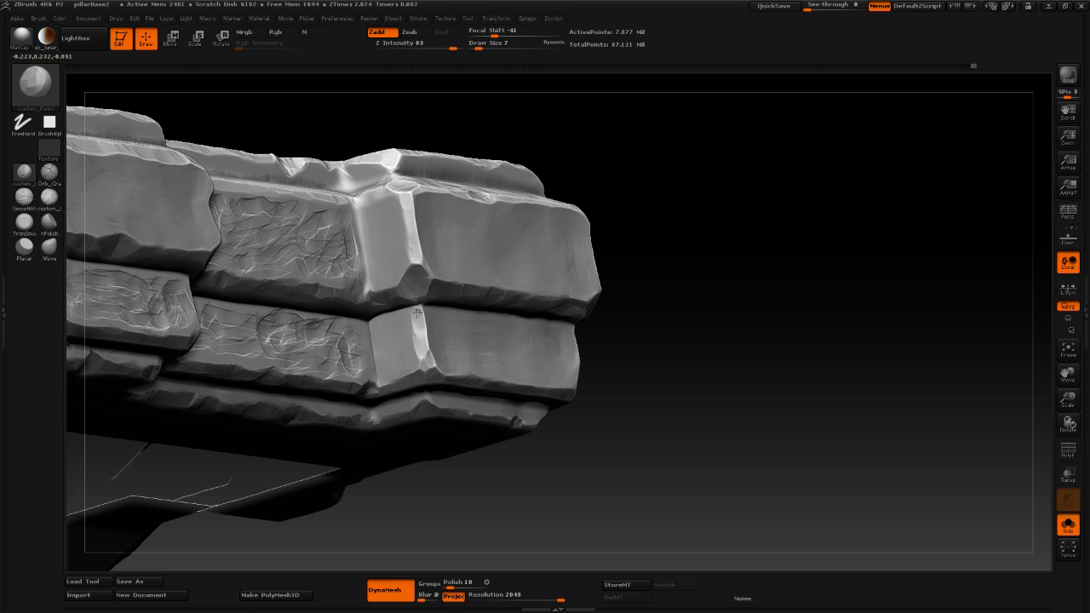
Bevel the inner corner edge of the lower right block with the custom polish brush.
right_click_drag(397, 384, 437, 377)
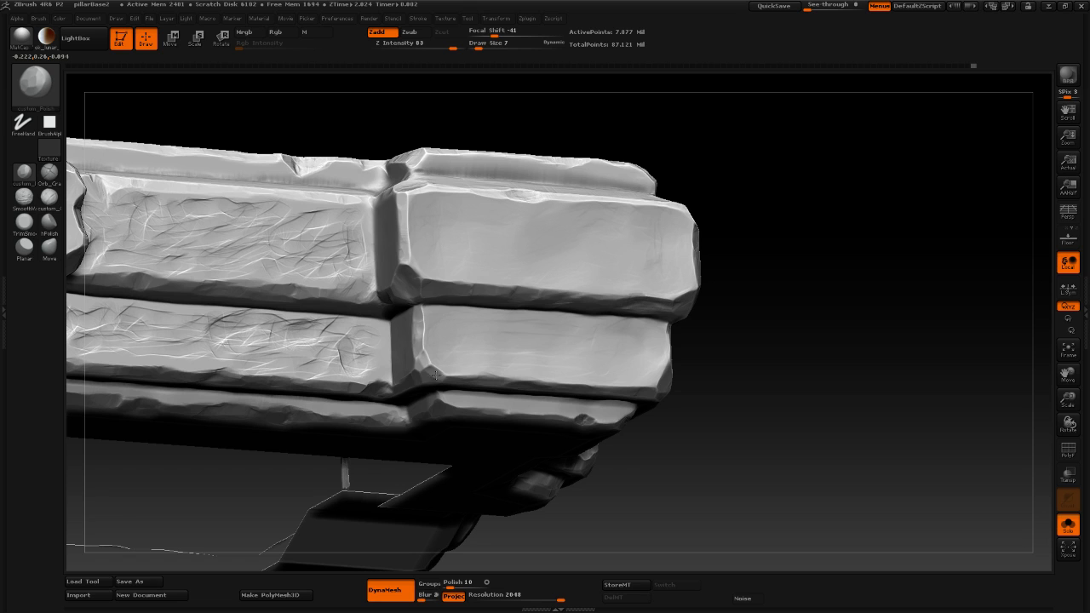
mouse_move(788, 350)
left_mouse_down()
mouse_move(788, 330)
mouse_move(790, 355)
mouse_move(744, 332)
mouse_move(787, 347)
mouse_move(754, 372)
mouse_move(713, 275)
mouse_move(699, 316)
mouse_move(680, 322)
mouse_move(713, 370)
mouse_move(749, 348)
mouse_move(703, 357)
mouse_move(720, 428)
mouse_move(696, 318)
mouse_move(692, 428)
mouse_move(776, 308)
mouse_move(770, 333)
mouse_move(790, 321)
mouse_move(774, 224)
mouse_move(766, 243)
left_mouse_up()
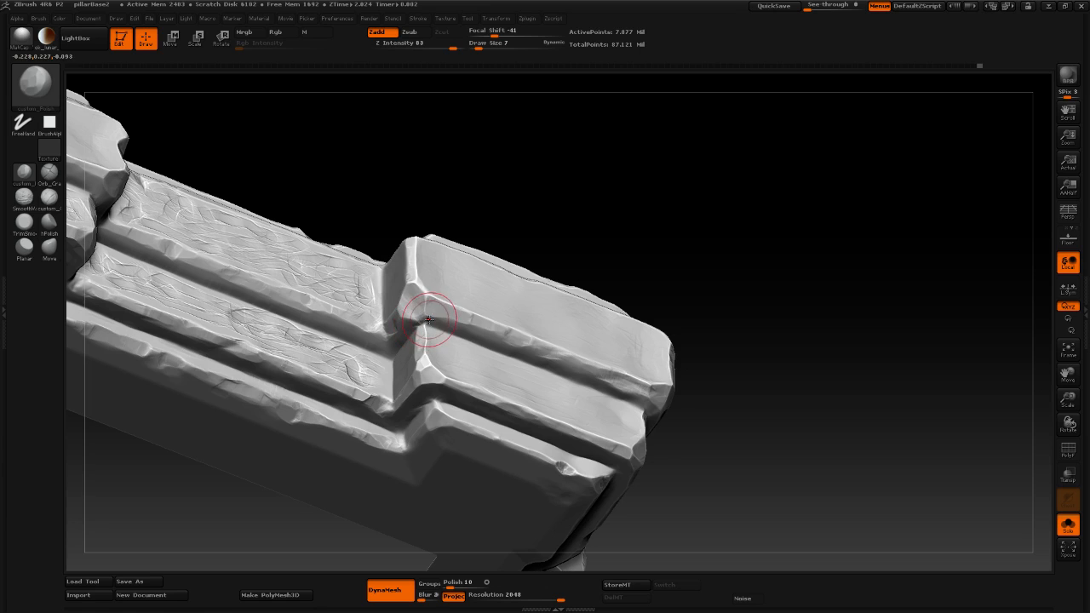
left_click_drag(797, 289, 741, 265)
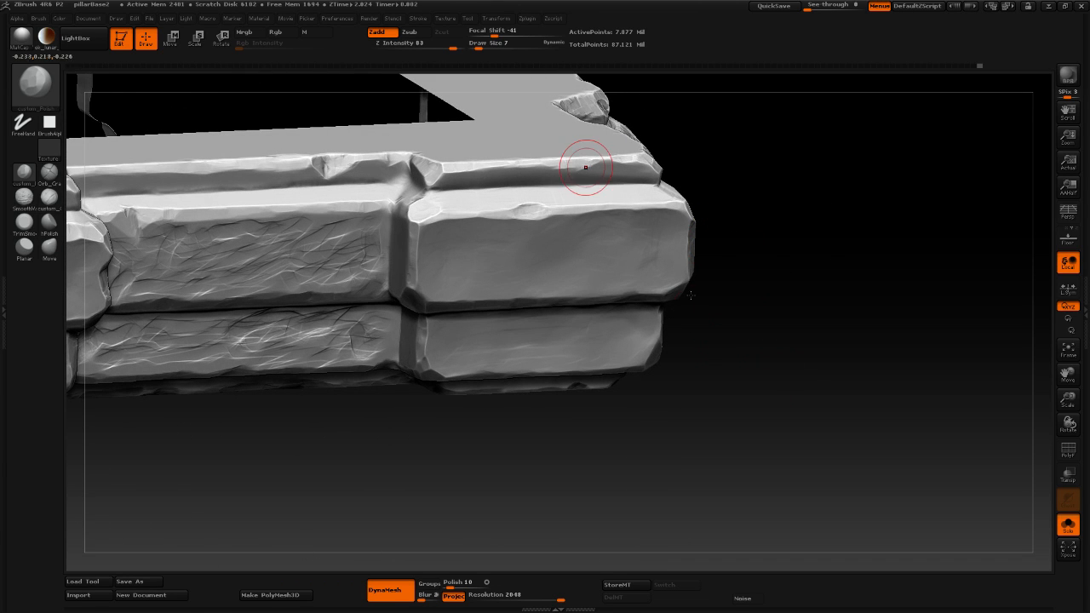
left_click_drag(834, 385, 786, 414)
Polish the rough clay marks on the upper middle block's face into worn stone with the hPolish brush.
key("f")
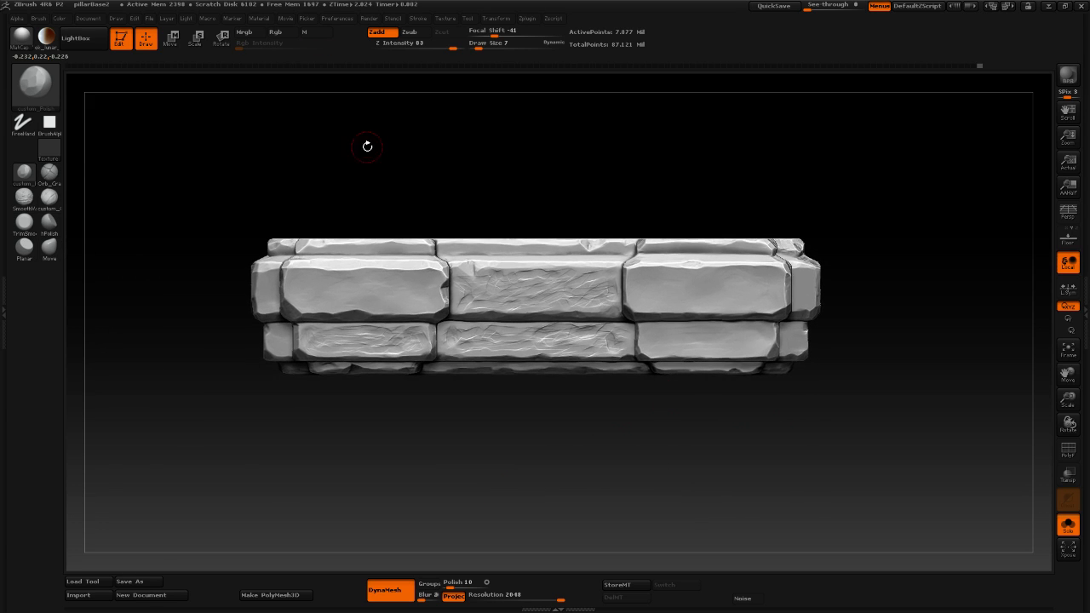
left_click(49, 223)
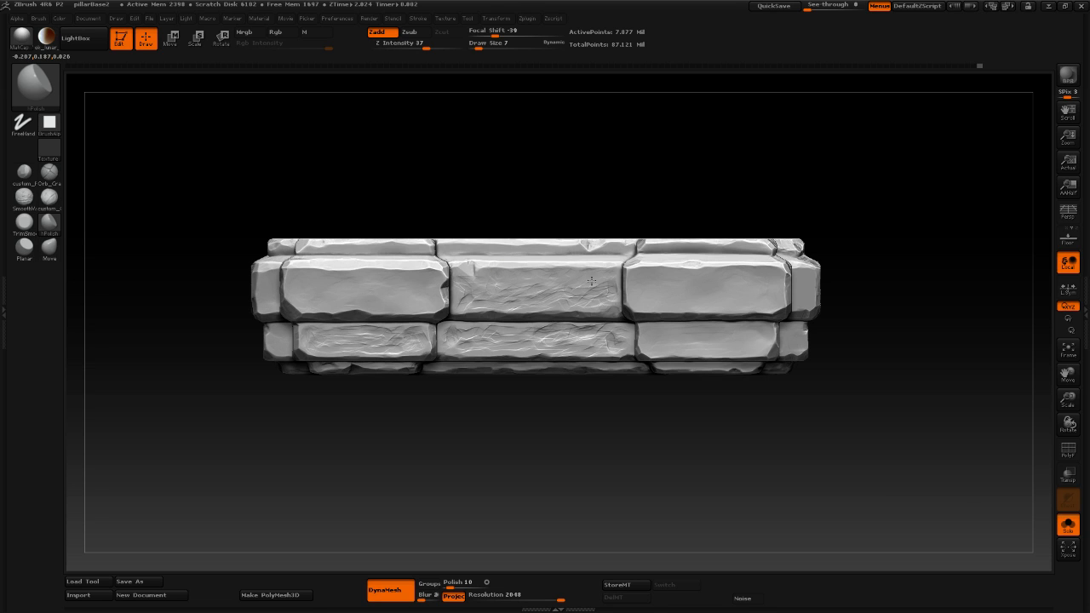
mouse_move(592, 281)
left_mouse_down()
mouse_move(615, 283)
mouse_move(596, 297)
left_mouse_up()
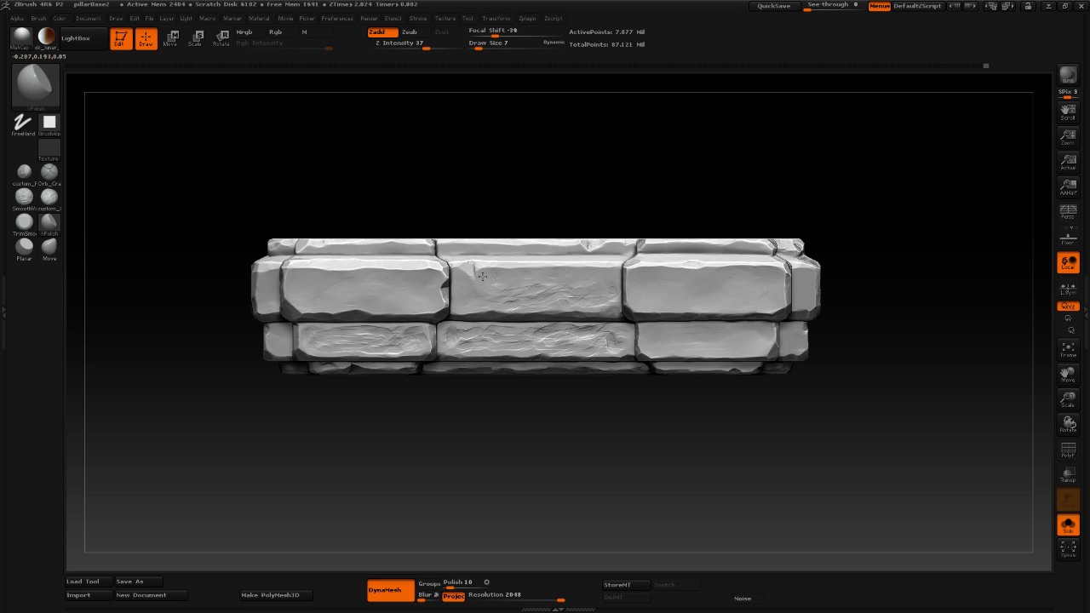
mouse_move(494, 272)
left_mouse_down()
mouse_move(488, 293)
mouse_move(512, 305)
mouse_move(515, 292)
left_mouse_up()
left_click_drag(558, 273, 563, 300)
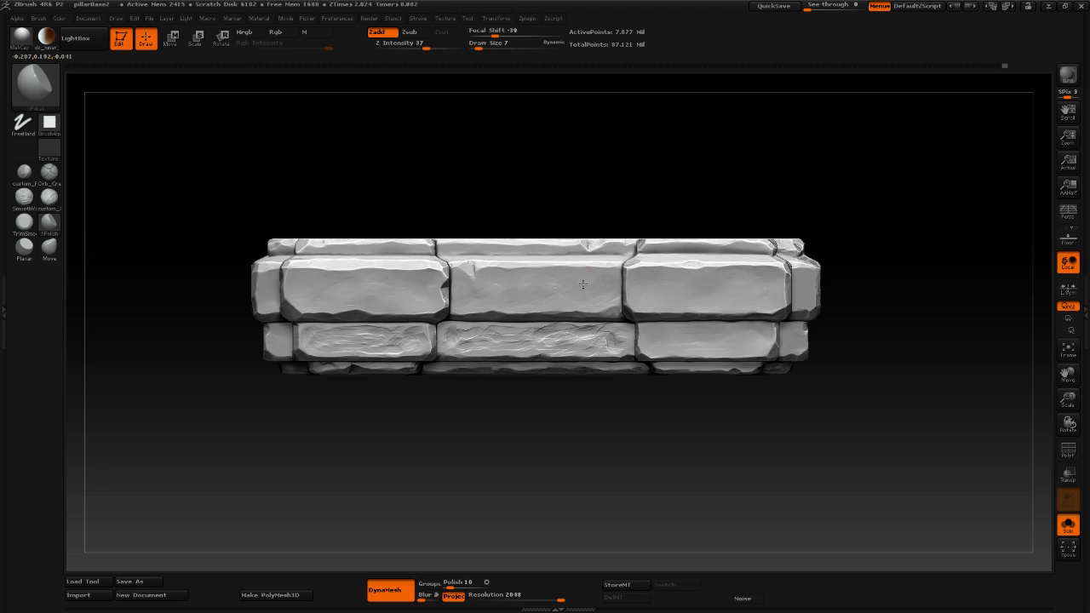
Wear down the upper middle block's top edge with the custom polish brush, and reselect the hPolish brush.
left_click_drag(479, 426, 509, 474)
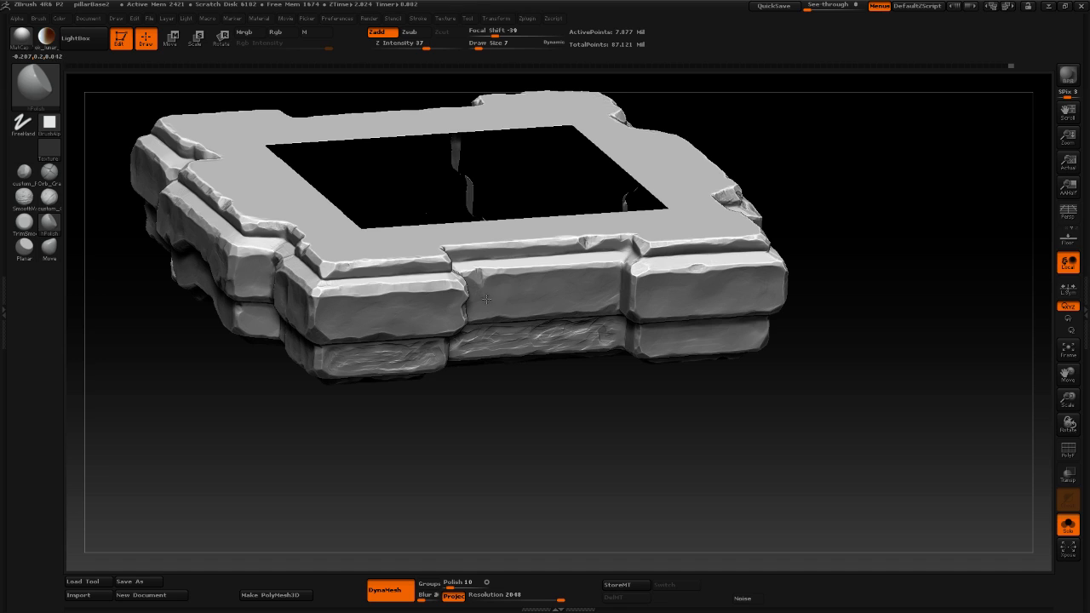
left_click(24, 177)
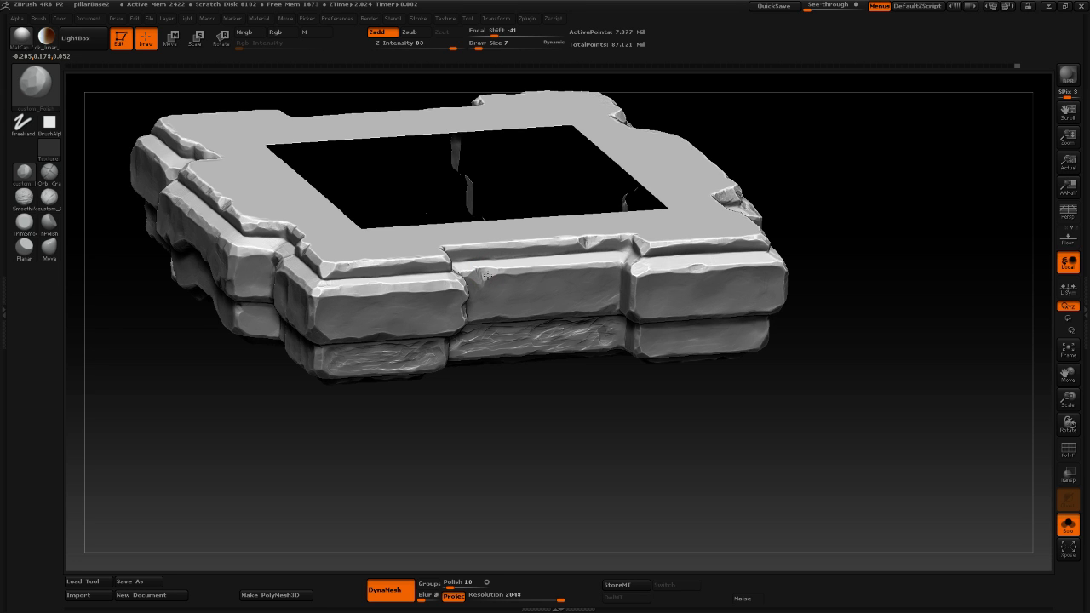
left_click_drag(587, 465, 556, 358)
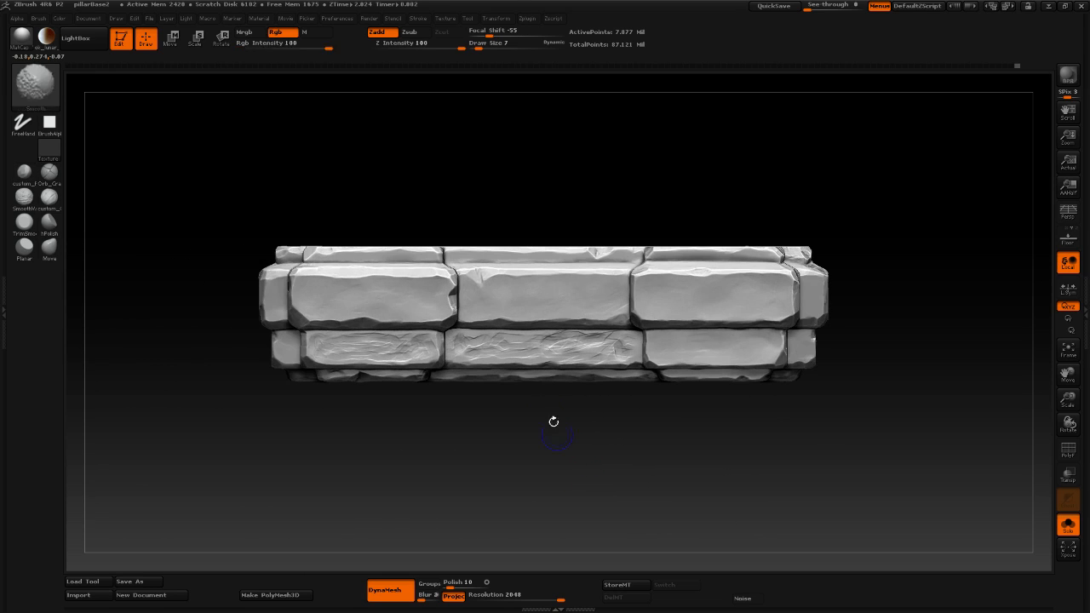
left_click(50, 221)
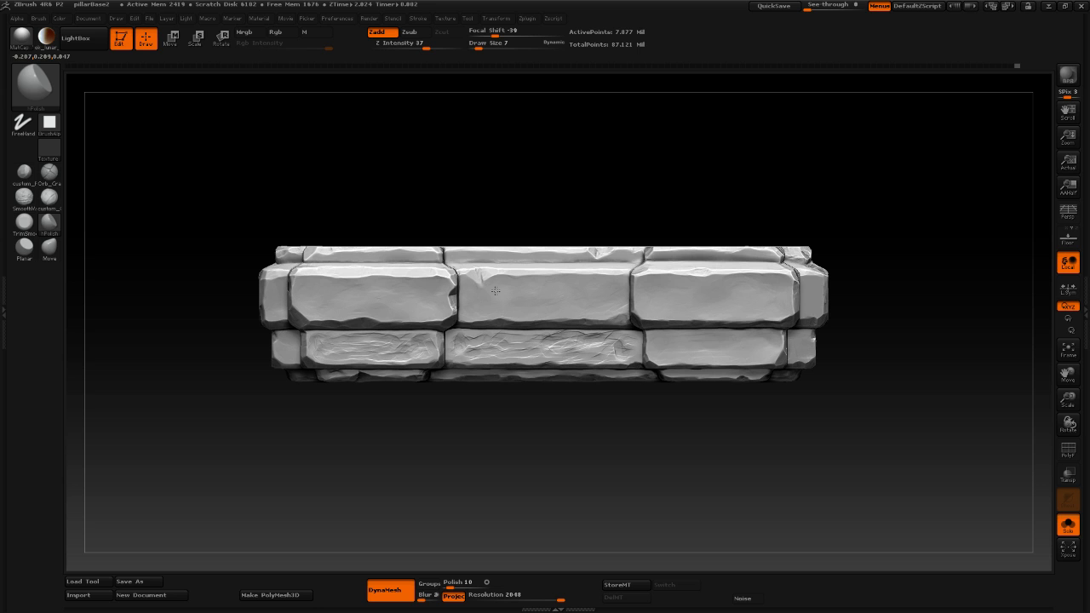
left_click_drag(516, 456, 521, 424)
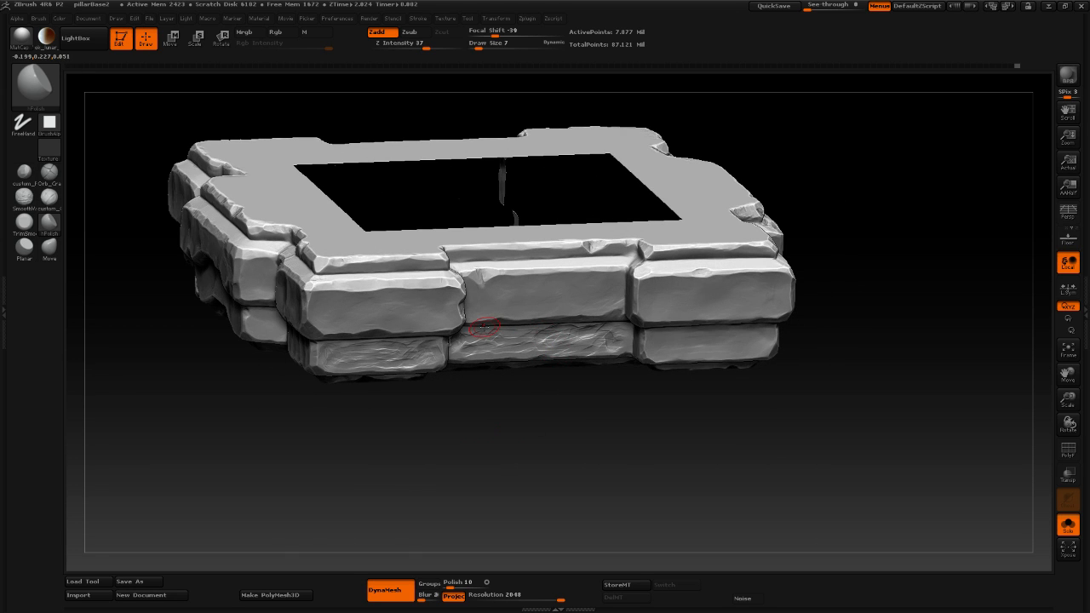
Save the project over the existing pillarBase2.ZPR file in the Pillar folder.
left_click(152, 19)
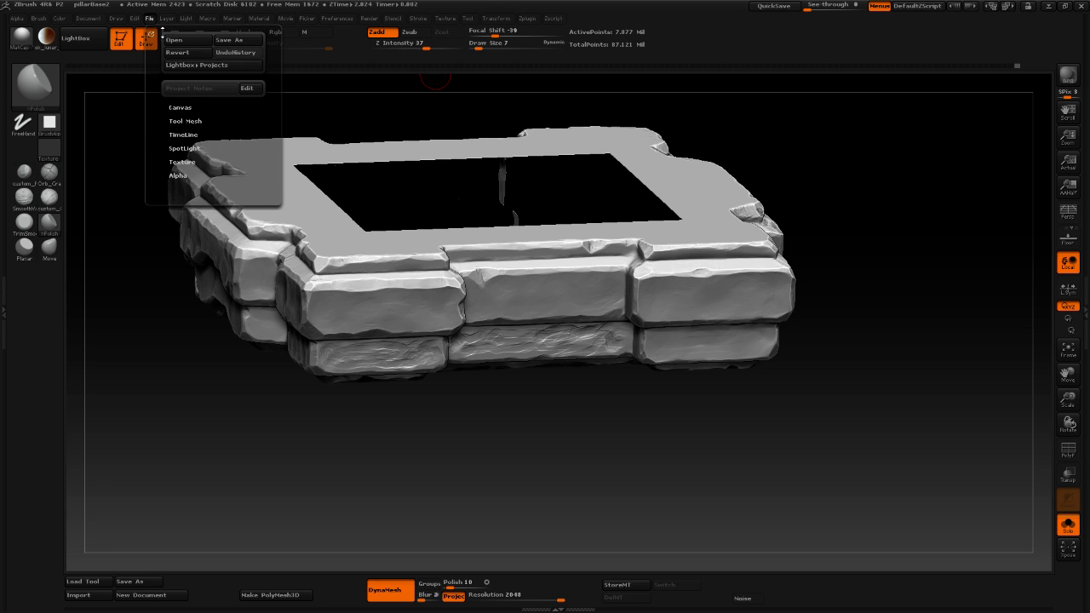
left_click(226, 40)
left_click(260, 91)
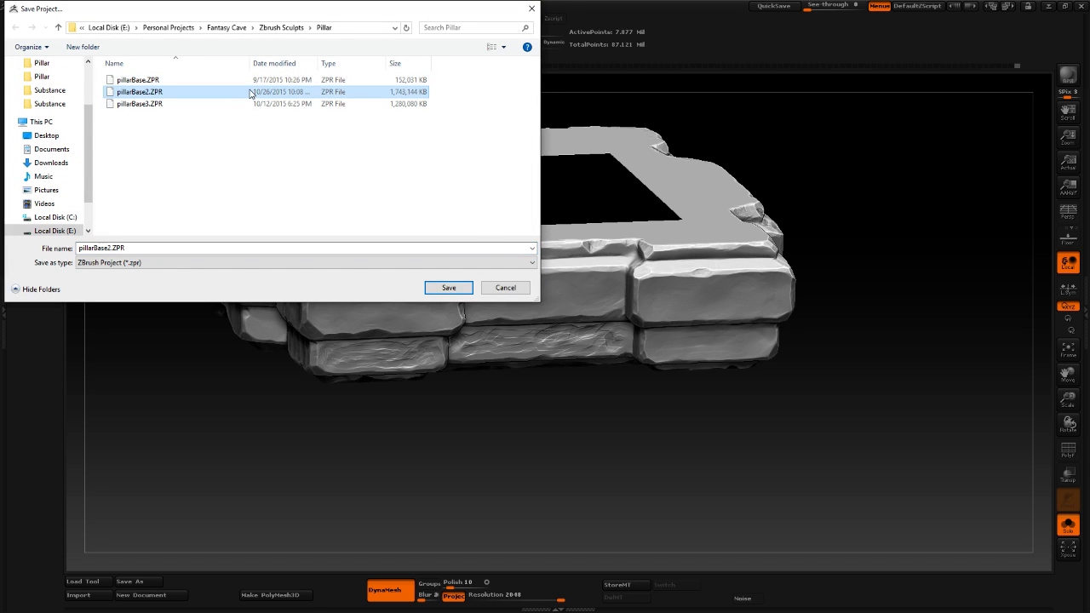
double_click(251, 93)
left_click(557, 304)
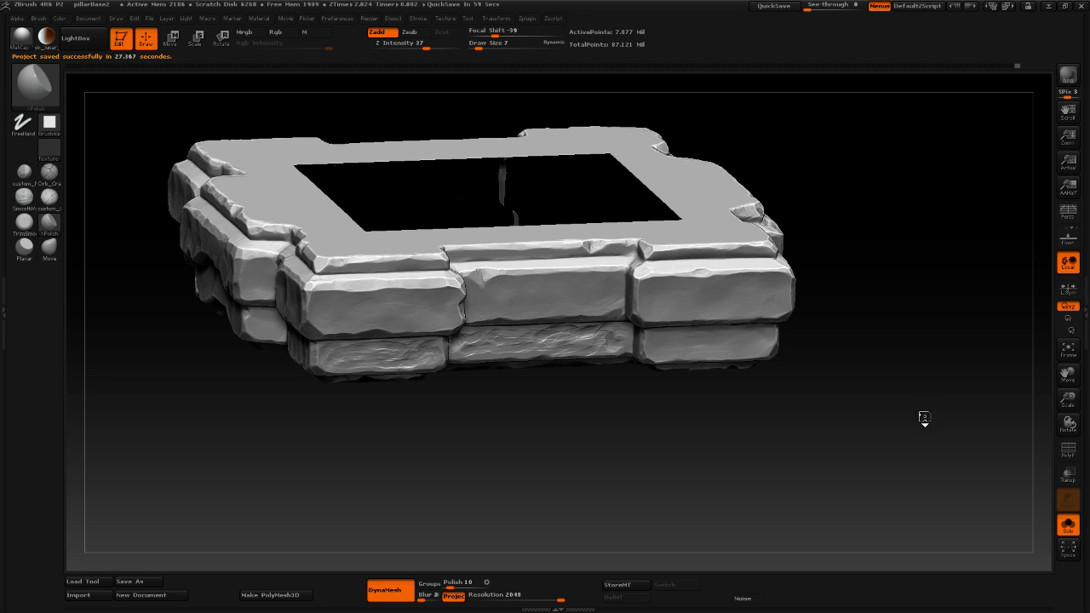
Flatten the lower middle block's rough face with the hPolish brush, and wear its bottom edge with the custom polish brush.
mouse_move(925, 418)
left_mouse_down()
mouse_move(924, 407)
mouse_move(943, 450)
mouse_move(929, 427)
mouse_move(930, 438)
mouse_move(924, 336)
left_mouse_up()
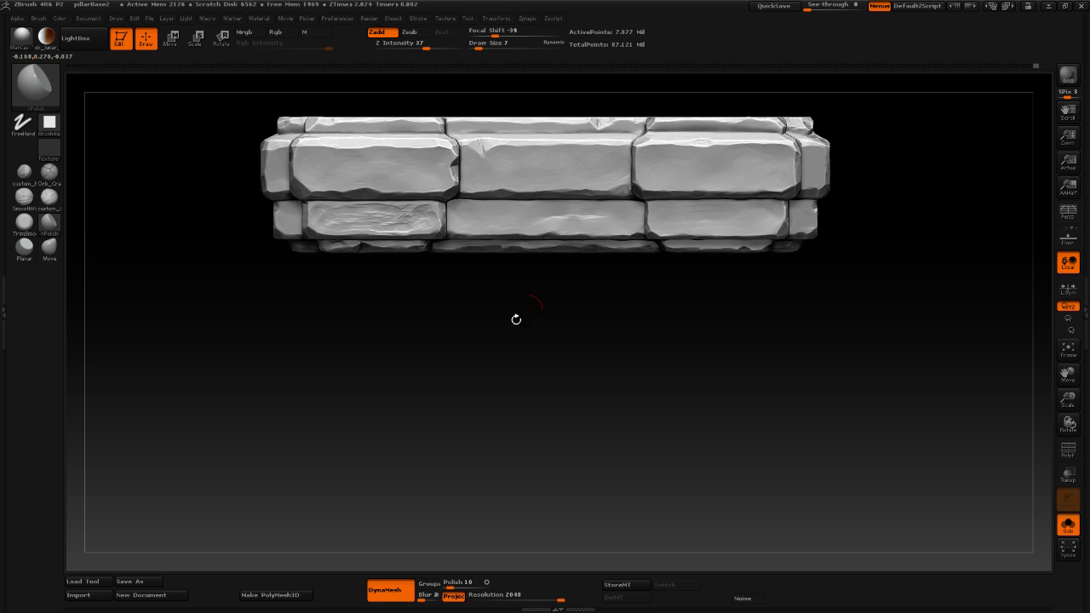
left_click_drag(514, 316, 494, 305)
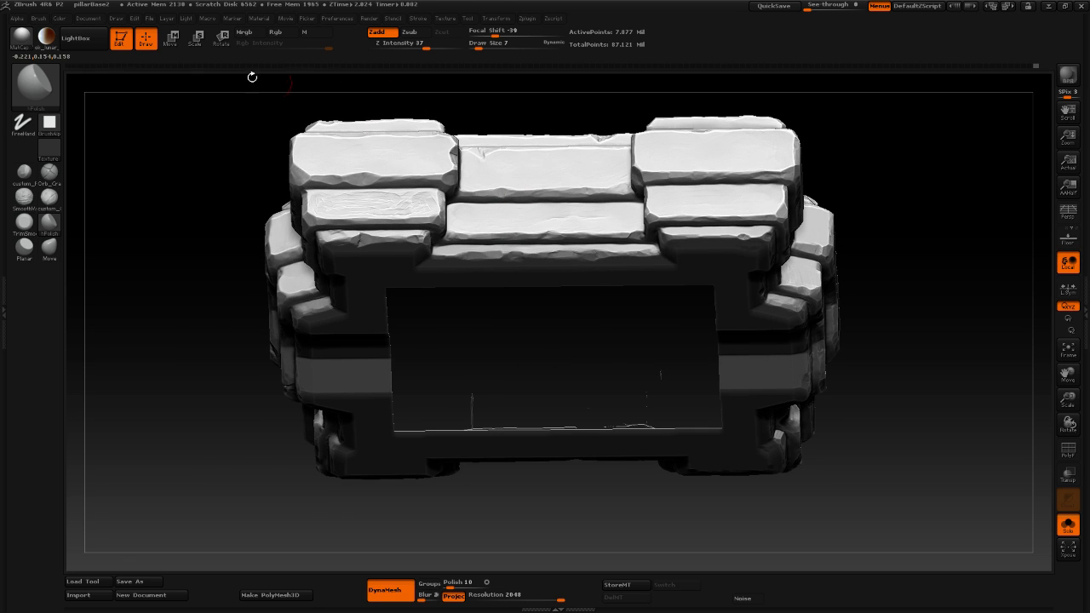
left_click(23, 173)
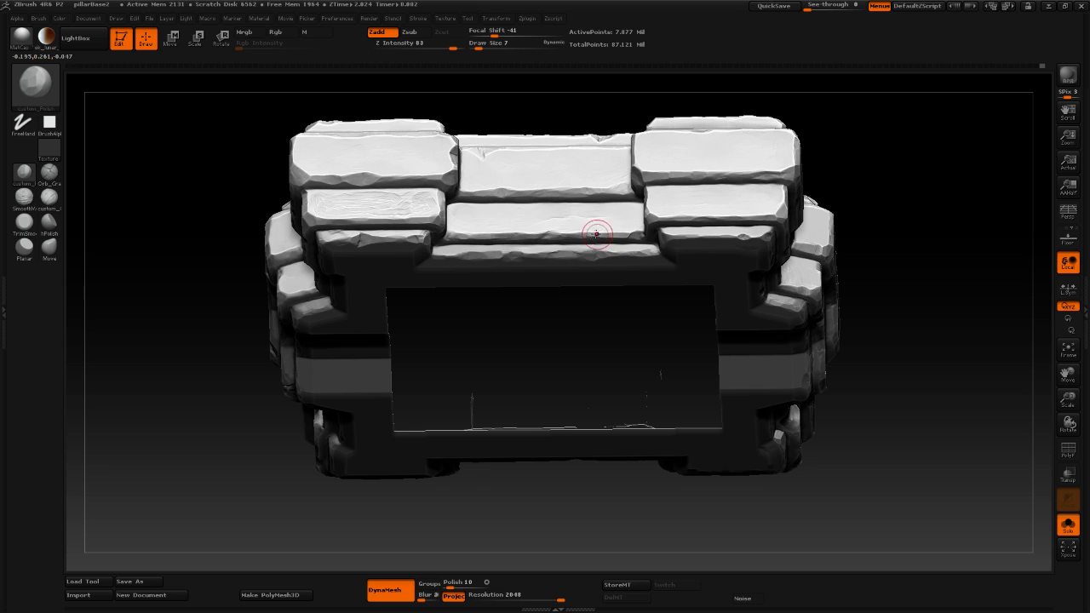
left_click_drag(584, 234, 566, 233)
mouse_move(526, 231)
left_mouse_down()
mouse_move(474, 236)
mouse_move(511, 236)
left_mouse_up()
left_click_drag(951, 302, 847, 357)
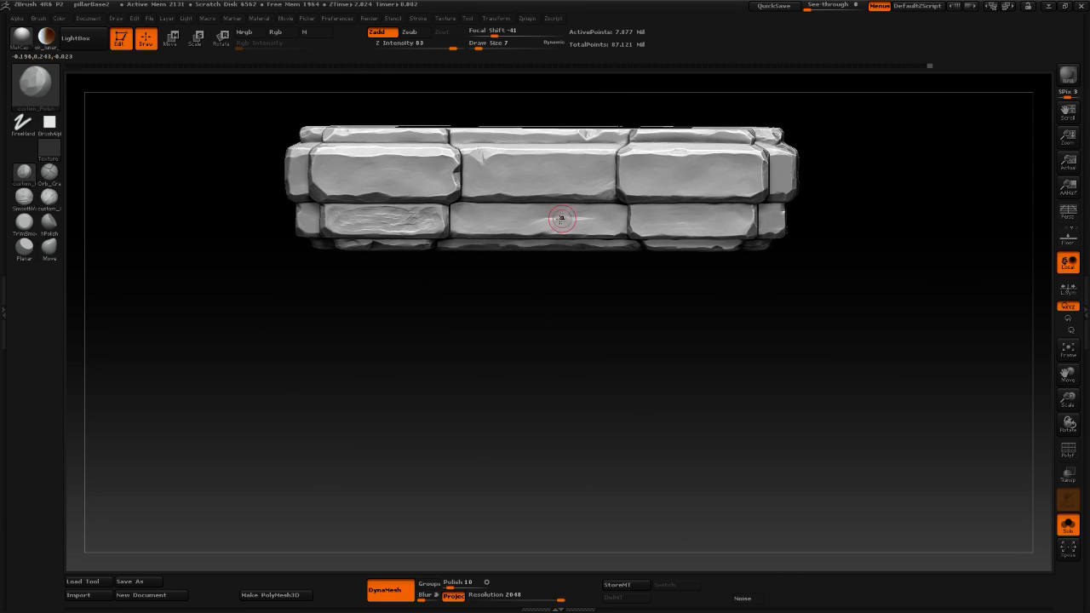
Soften the upper edges of the middle and right blocks with the custom polish brush.
left_click_drag(369, 377, 382, 444, "alt")
mouse_move(392, 402)
left_mouse_down()
mouse_move(382, 418)
mouse_move(395, 486)
mouse_move(409, 455)
left_mouse_up()
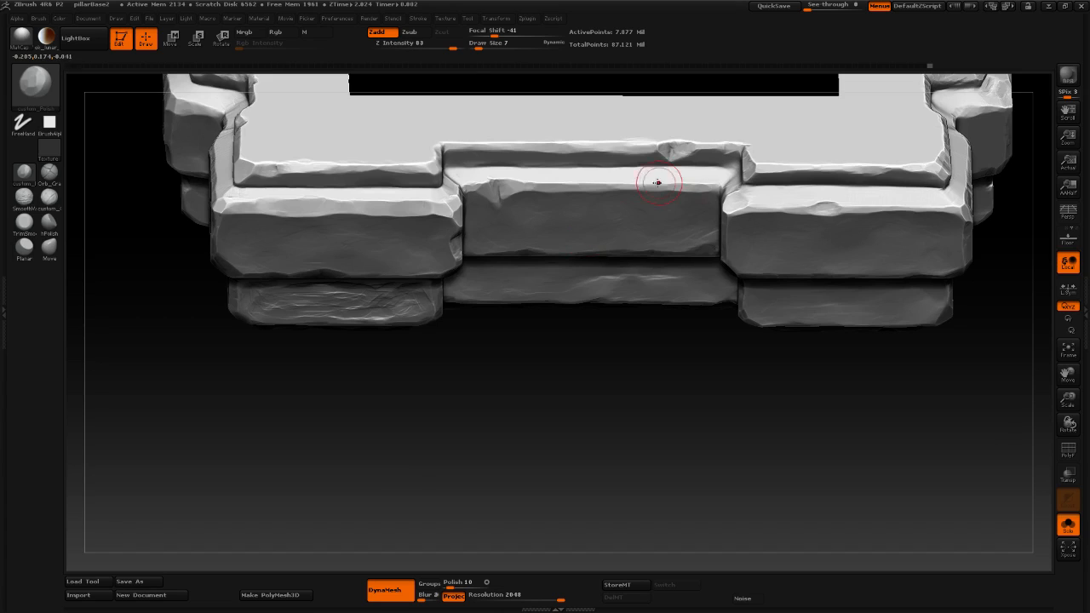
left_click_drag(731, 376, 592, 413, "alt")
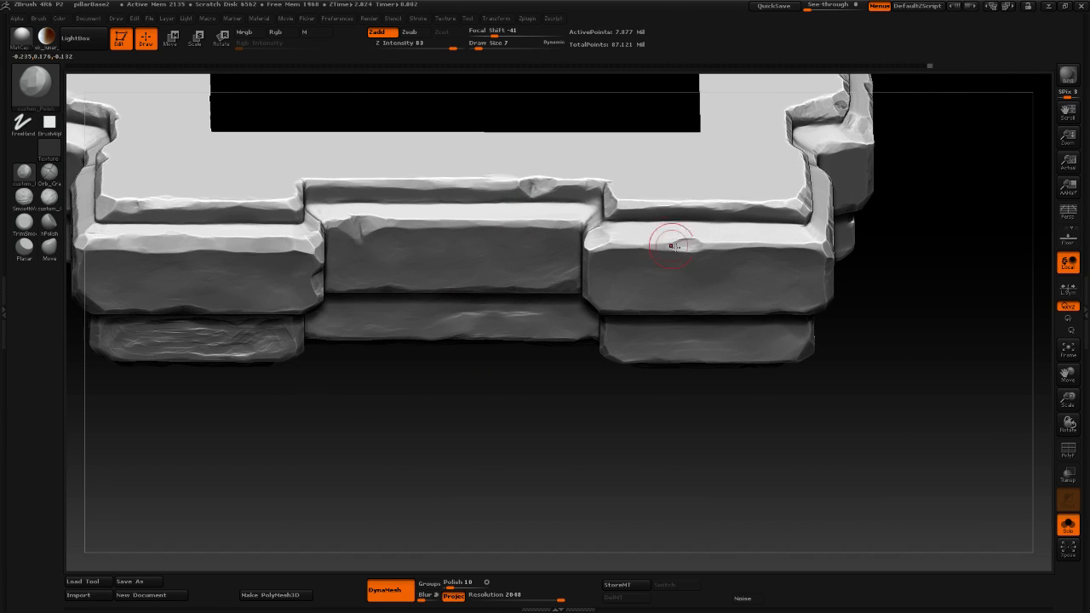
left_click_drag(465, 385, 474, 417)
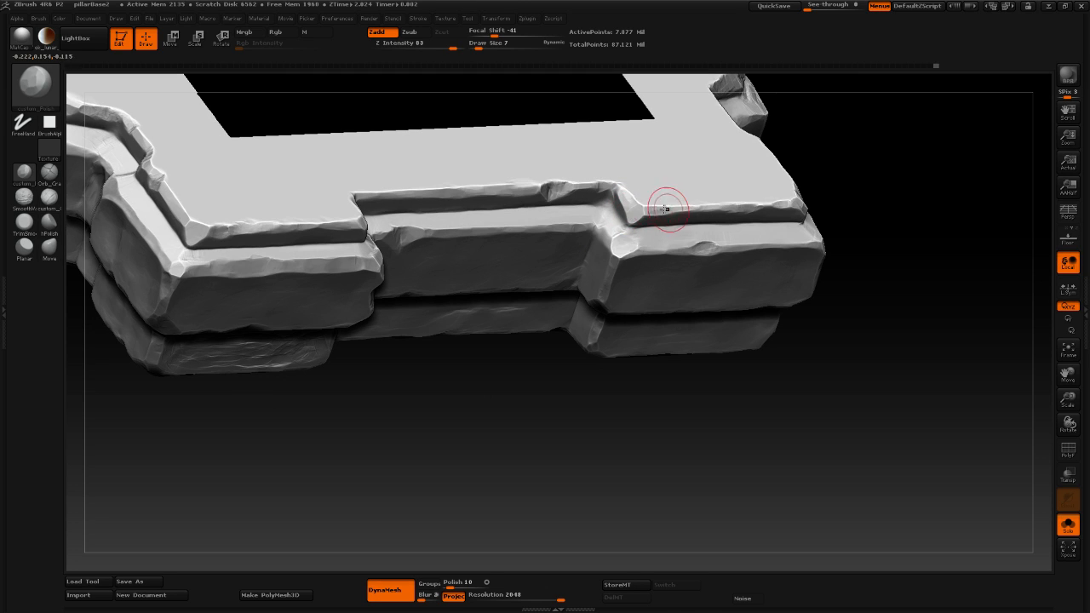
left_click_drag(908, 221, 866, 165)
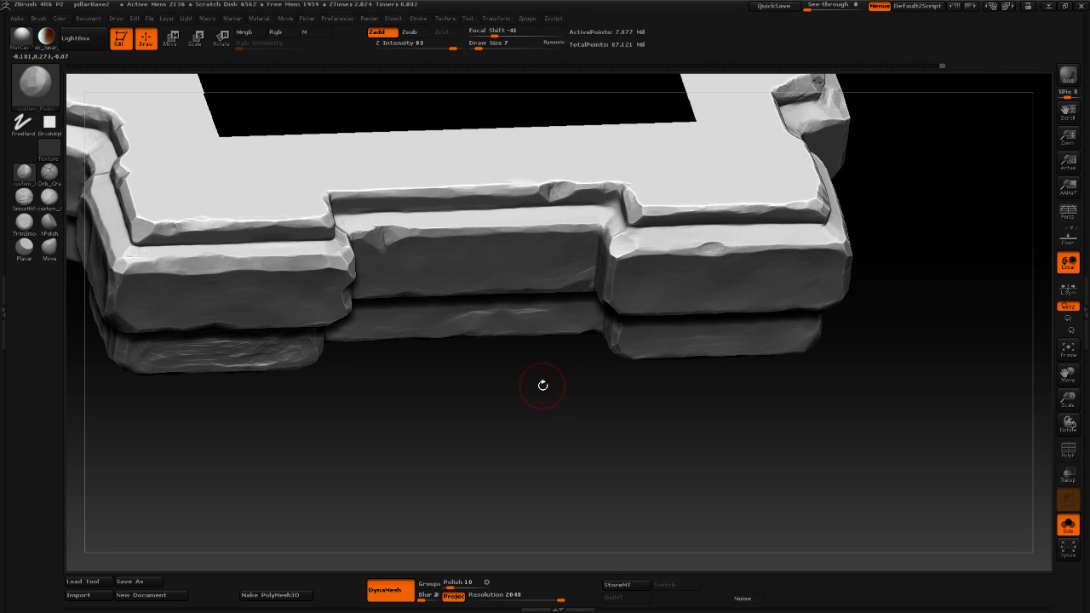
left_click_drag(542, 385, 511, 378)
Polish down the rough clay marks on the lower left block's face with the hPolish brush.
left_click_drag(511, 465, 556, 424)
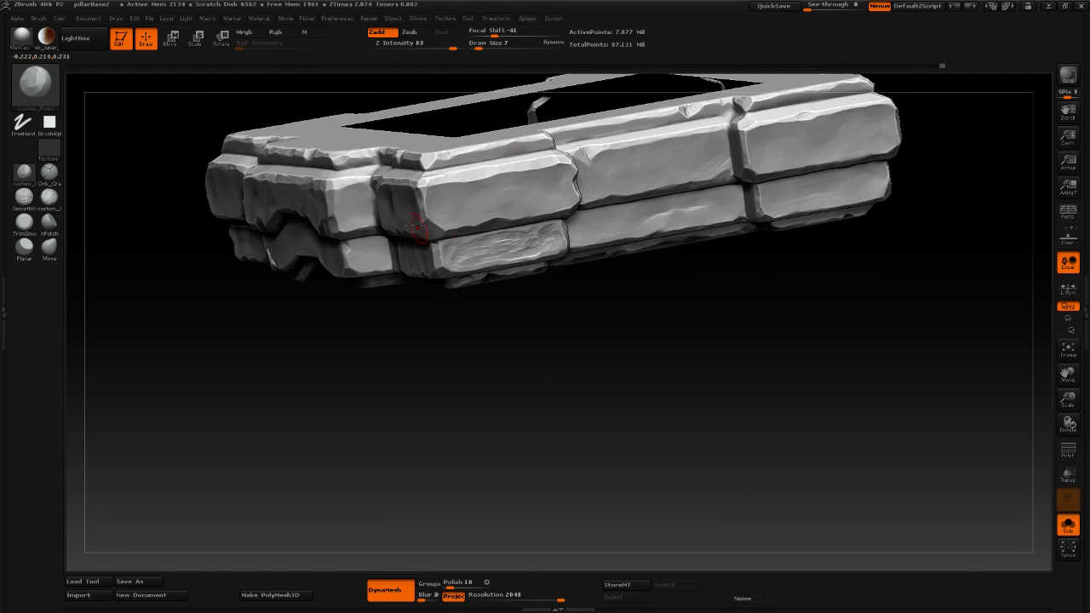
left_click(49, 223)
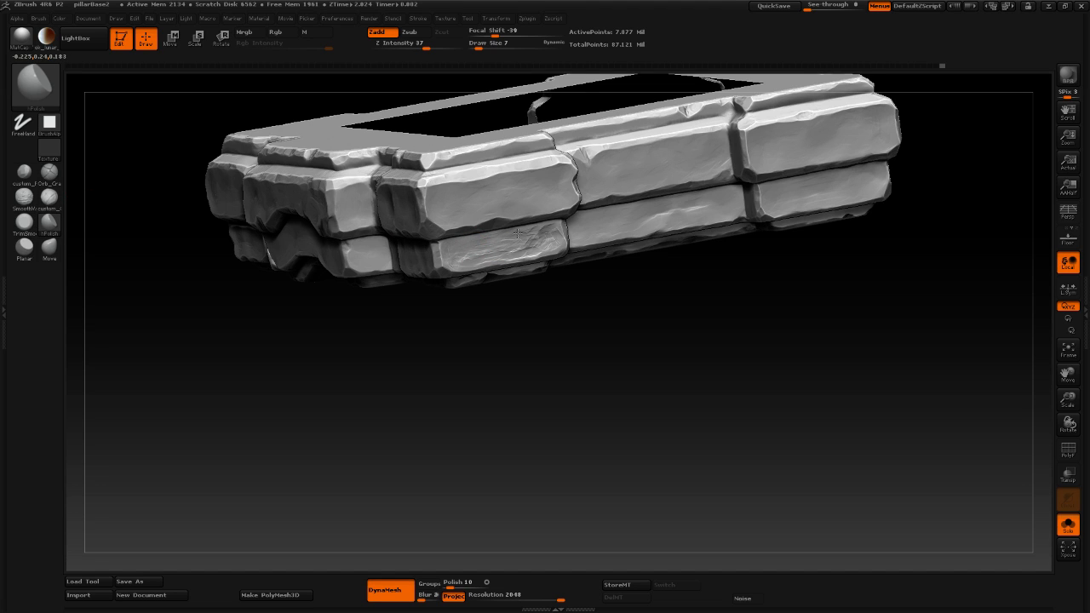
mouse_move(554, 230)
left_mouse_down()
mouse_move(540, 249)
mouse_move(529, 232)
left_mouse_up()
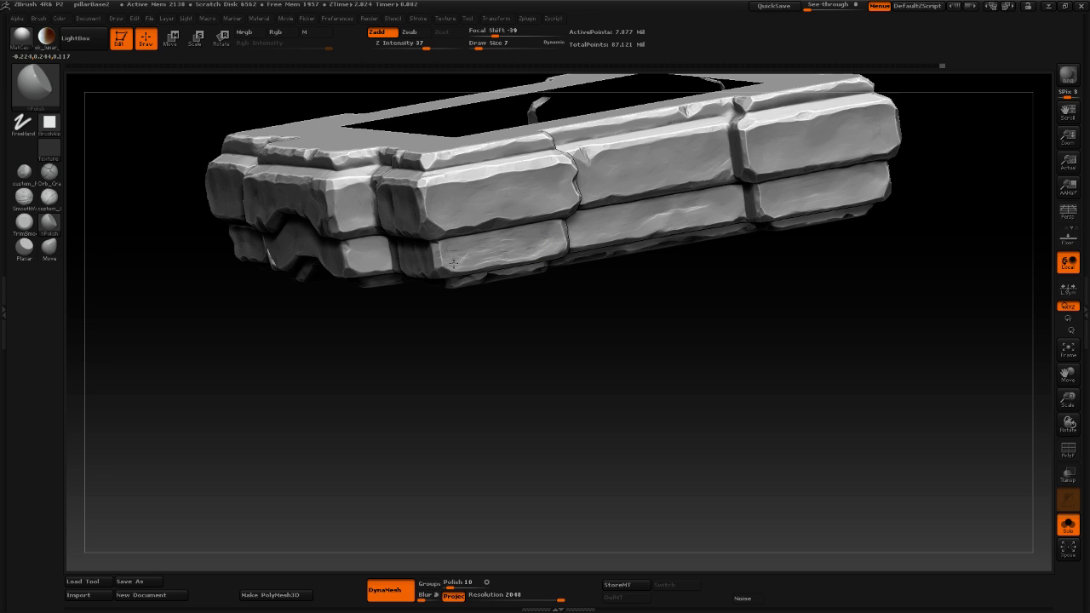
mouse_move(454, 264)
left_mouse_down()
mouse_move(443, 247)
mouse_move(475, 262)
mouse_move(487, 250)
mouse_move(451, 254)
mouse_move(511, 252)
mouse_move(555, 228)
left_mouse_up()
left_click_drag(365, 340, 445, 328)
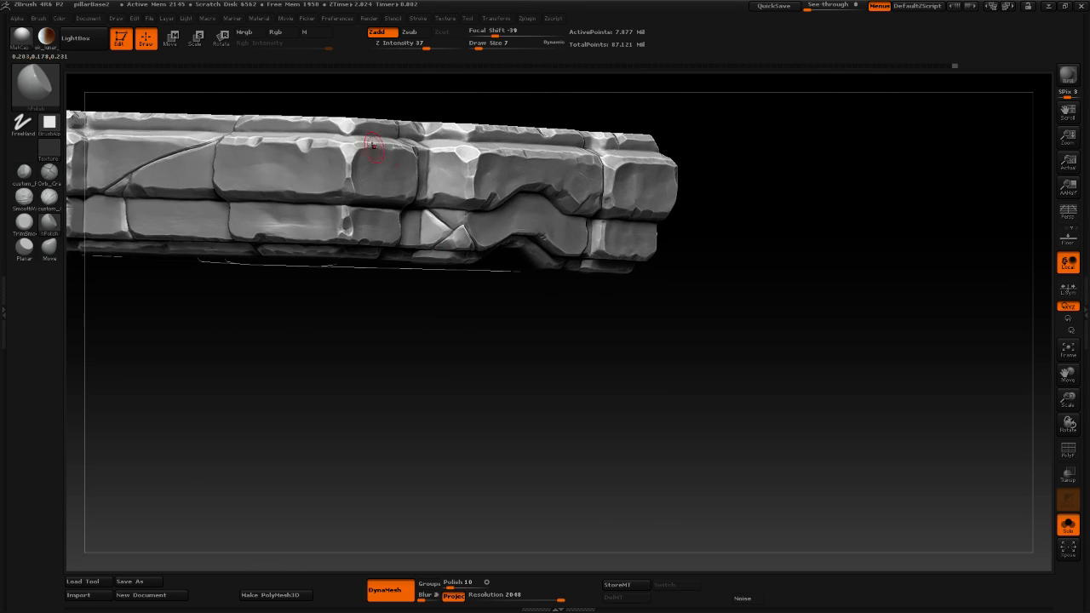
mouse_move(344, 363)
left_mouse_down()
mouse_move(550, 357)
mouse_move(552, 238)
left_mouse_up()
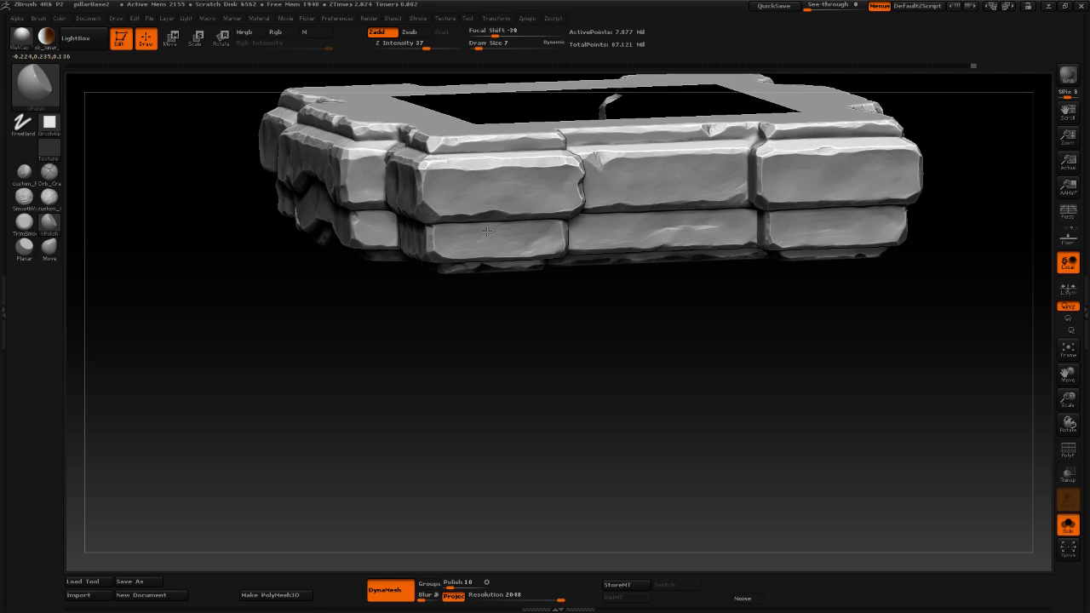
Bevel the upper left block's corner with the custom polish brush, and undo the last stroke on the lower block's corner.
mouse_move(494, 341)
left_mouse_down()
mouse_move(485, 368)
mouse_move(511, 381)
mouse_move(436, 309)
mouse_move(411, 419)
mouse_move(450, 311)
mouse_move(378, 384)
mouse_move(170, 176)
left_mouse_up()
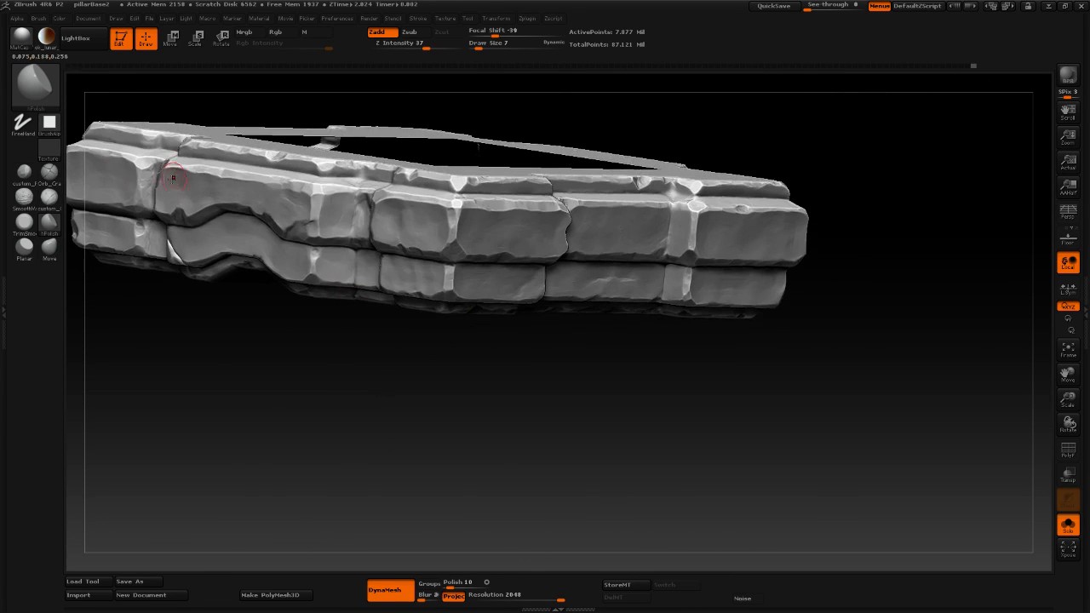
left_click(24, 172)
left_click_drag(346, 437, 352, 453, "alt")
mouse_move(447, 182)
left_mouse_down()
mouse_move(453, 207)
mouse_move(451, 158)
left_mouse_up()
left_click_drag(431, 289, 438, 279)
key("ctrl+z")
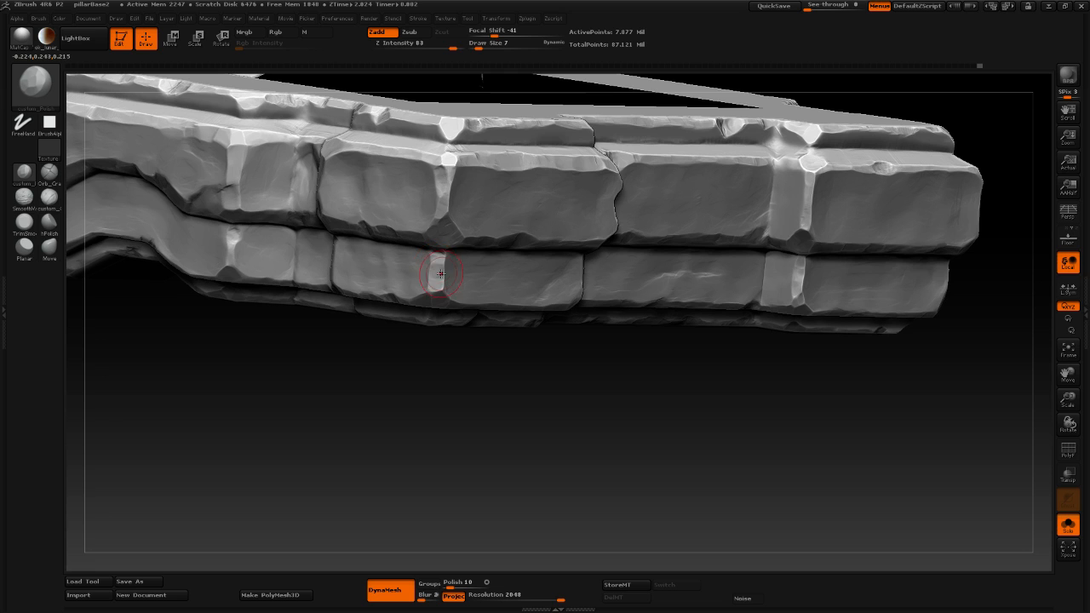
Save the project over the existing pillarBase2.ZPR file in the Pillar folder.
left_click_drag(375, 383, 307, 430)
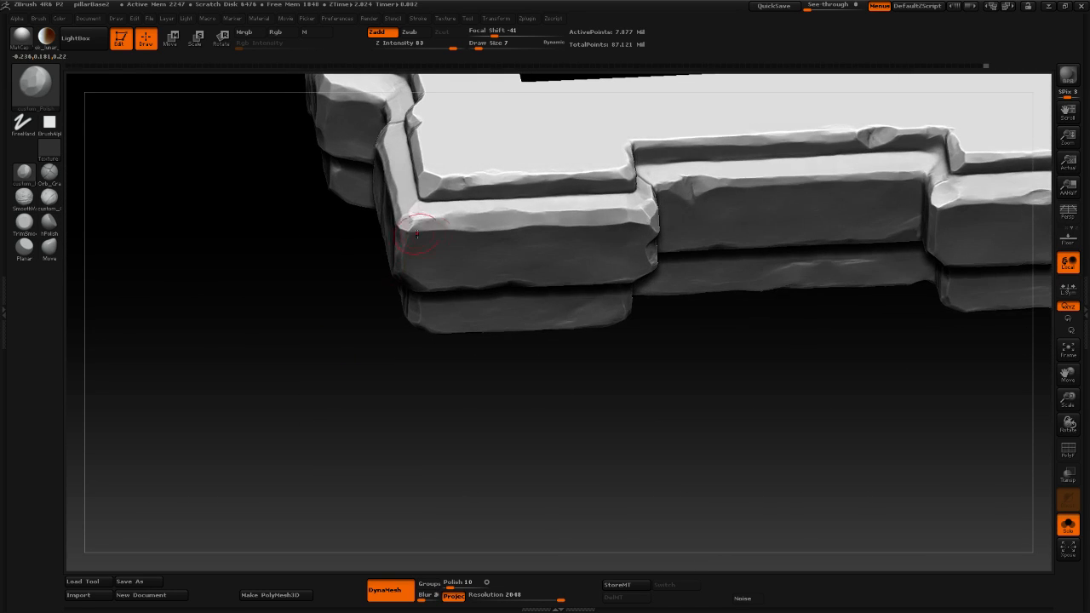
mouse_move(321, 332)
left_mouse_down()
mouse_move(294, 382)
mouse_move(315, 357)
mouse_move(300, 360)
mouse_move(315, 358)
mouse_move(258, 331)
mouse_move(197, 414)
mouse_move(270, 321)
mouse_move(295, 356)
mouse_move(302, 316)
mouse_move(341, 319)
left_mouse_up()
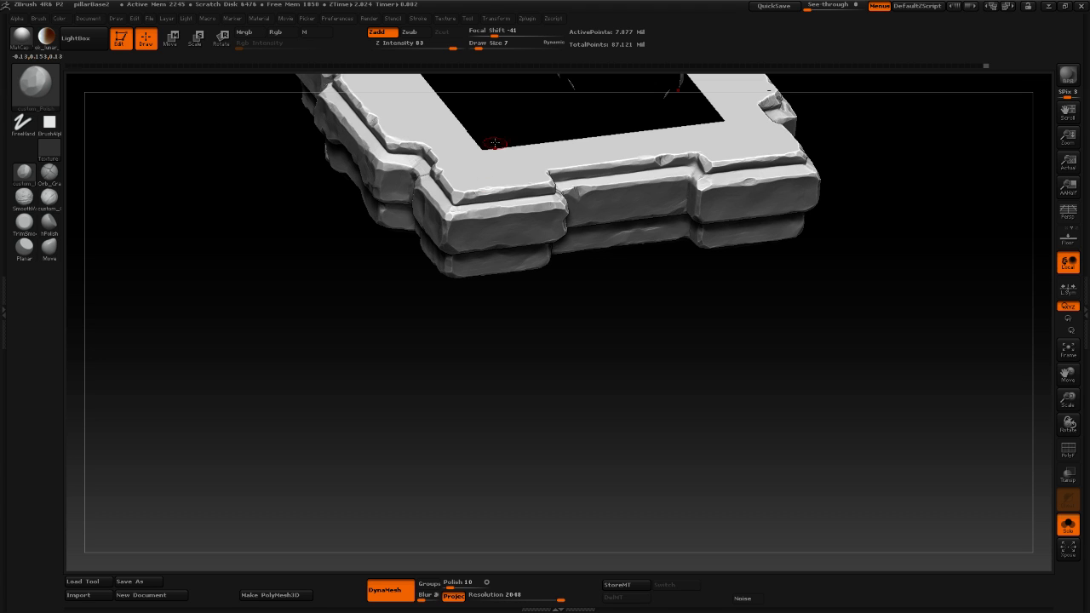
left_click_drag(297, 384, 350, 199)
left_click_drag(323, 345, 359, 398)
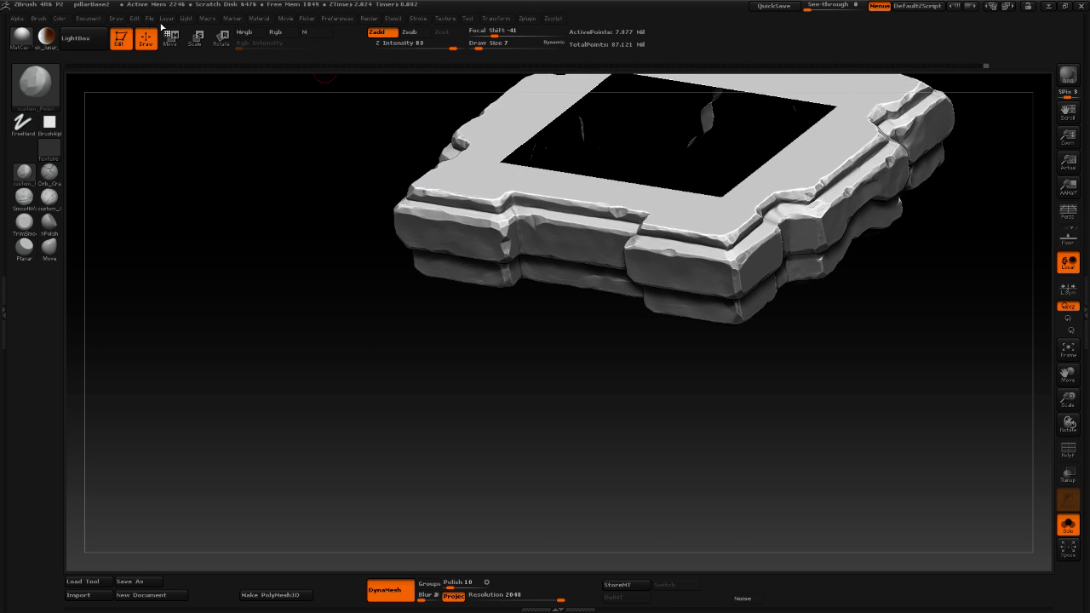
left_click(149, 18)
left_click(223, 40)
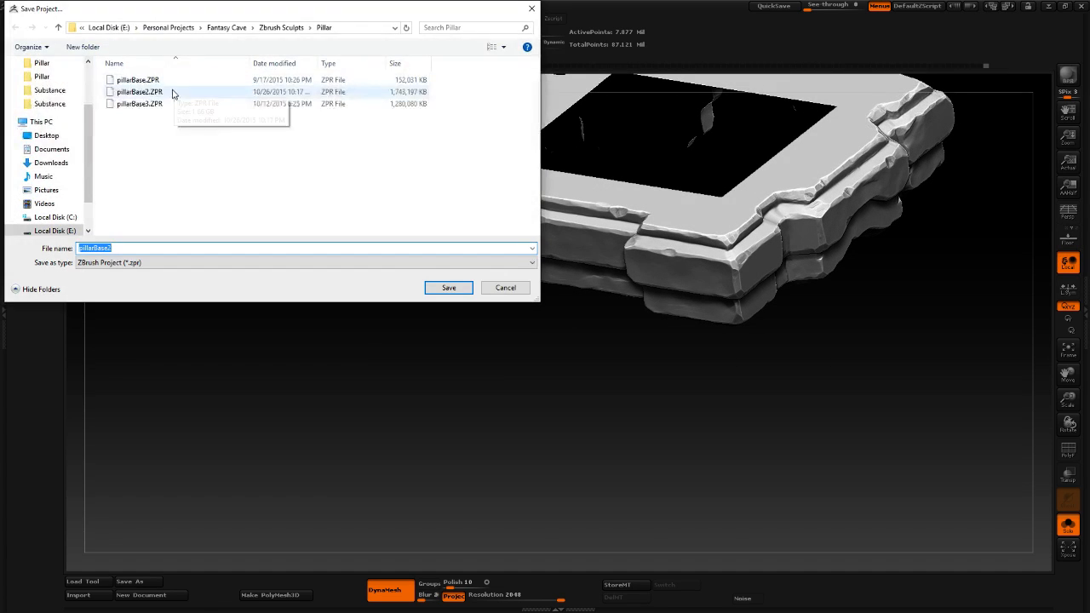
double_click(175, 92)
left_click(577, 304)
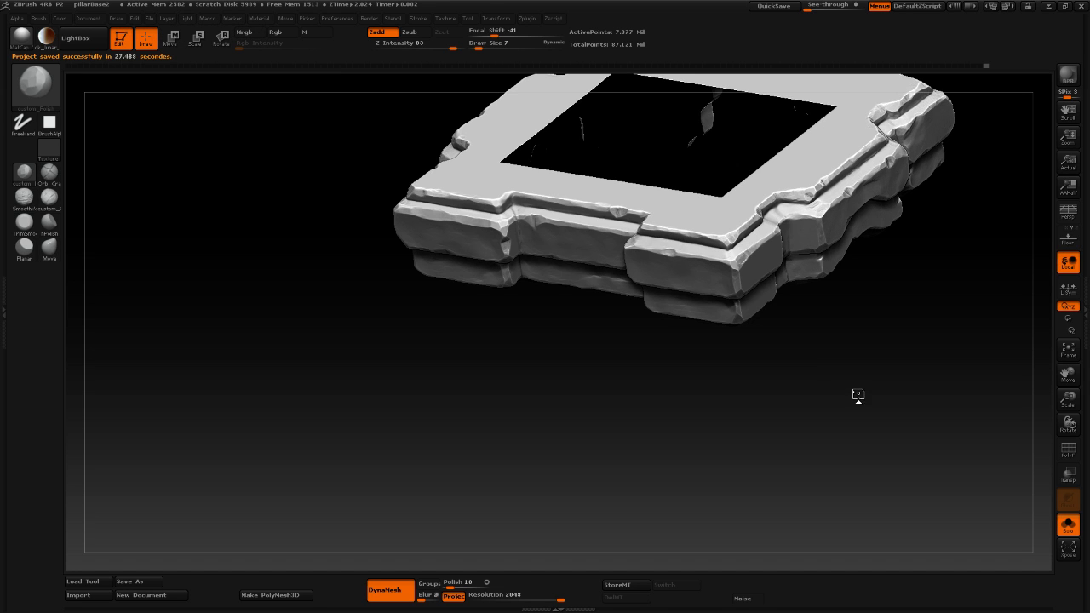
Expand the Tool palette with the subtool list, and turn off Solo mode to show the complete pillar.
mouse_move(858, 394)
left_mouse_down()
mouse_move(827, 365)
mouse_move(866, 384)
mouse_move(851, 378)
mouse_move(837, 401)
left_mouse_up()
left_click_drag(876, 407, 981, 322)
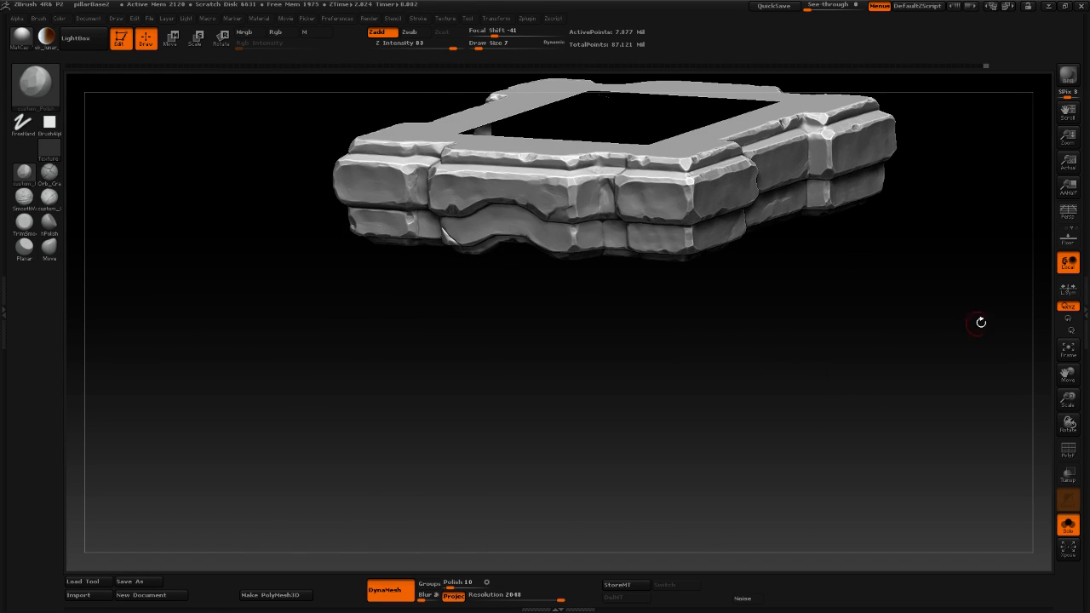
left_click(1085, 305)
left_click(990, 181)
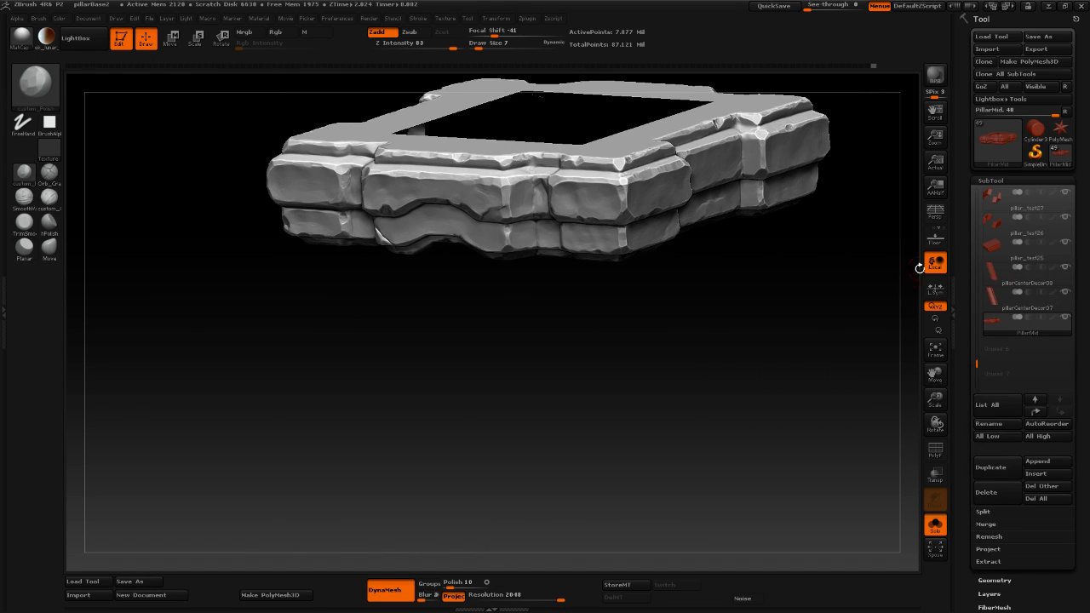
left_click_drag(752, 318, 753, 304)
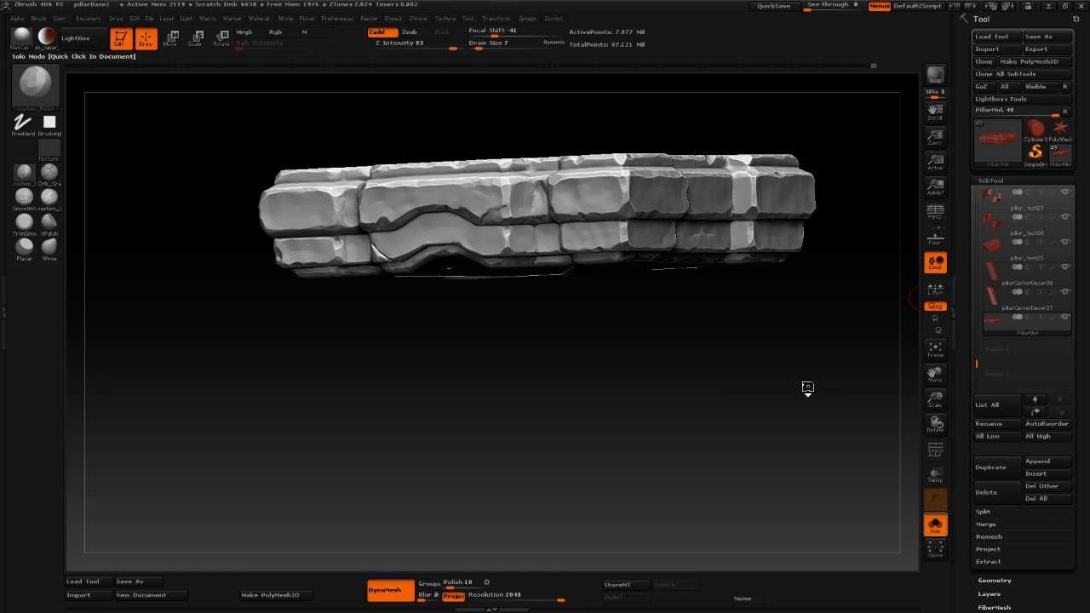
left_click(803, 375)
left_click_drag(838, 353, 866, 341)
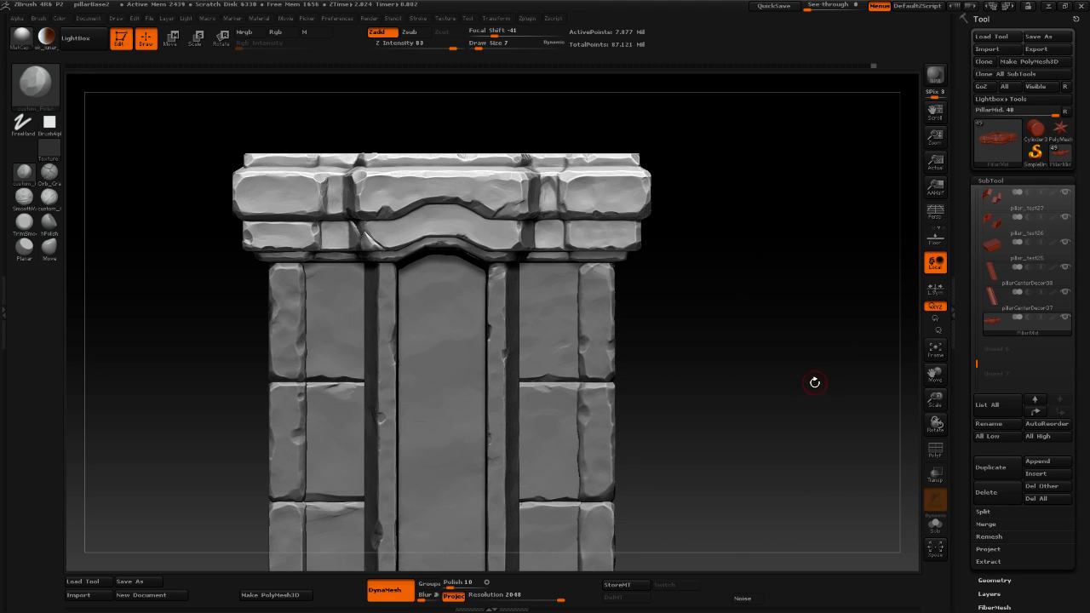
Frame the full pillar from cap to base, and turn on perspective display.
left_click_drag(812, 379, 835, 300, "alt")
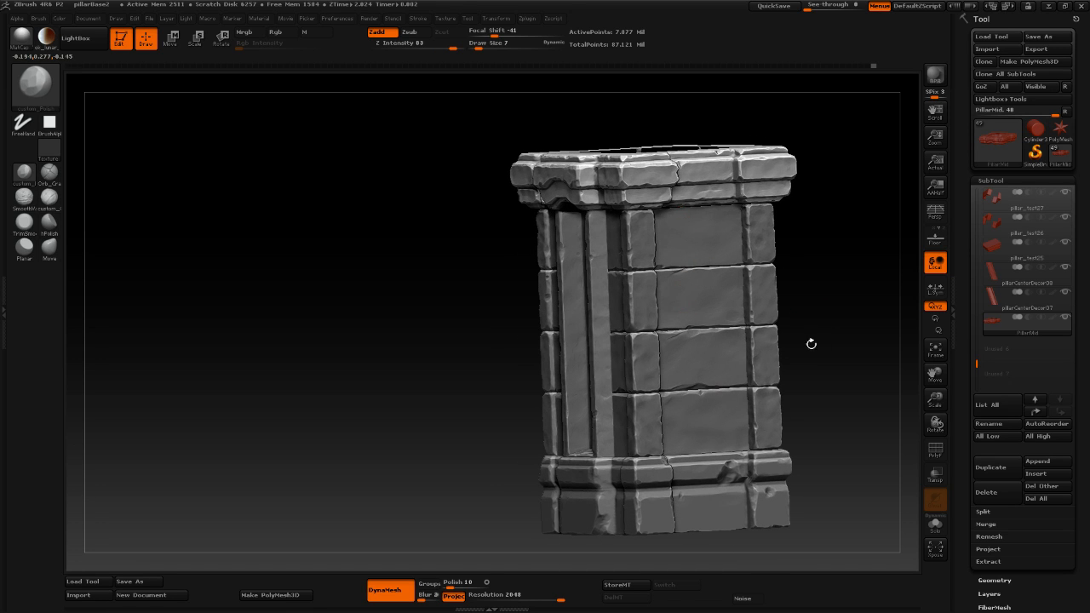
left_click_drag(844, 318, 766, 312)
left_click_drag(839, 301, 877, 304)
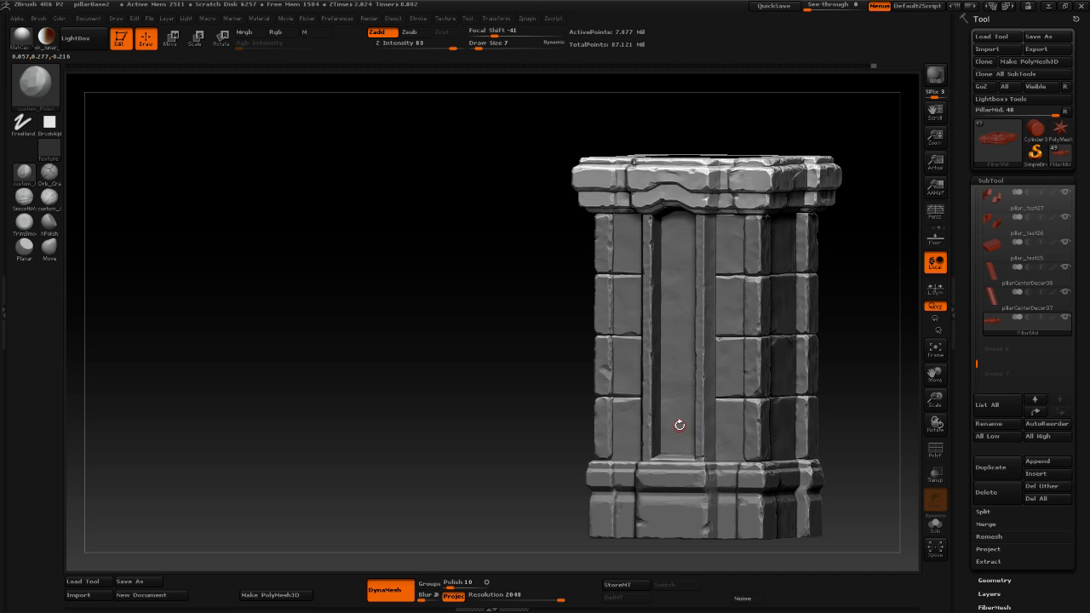
left_click_drag(535, 397, 499, 388)
left_click_drag(633, 307, 620, 308)
left_click_drag(855, 377, 776, 329)
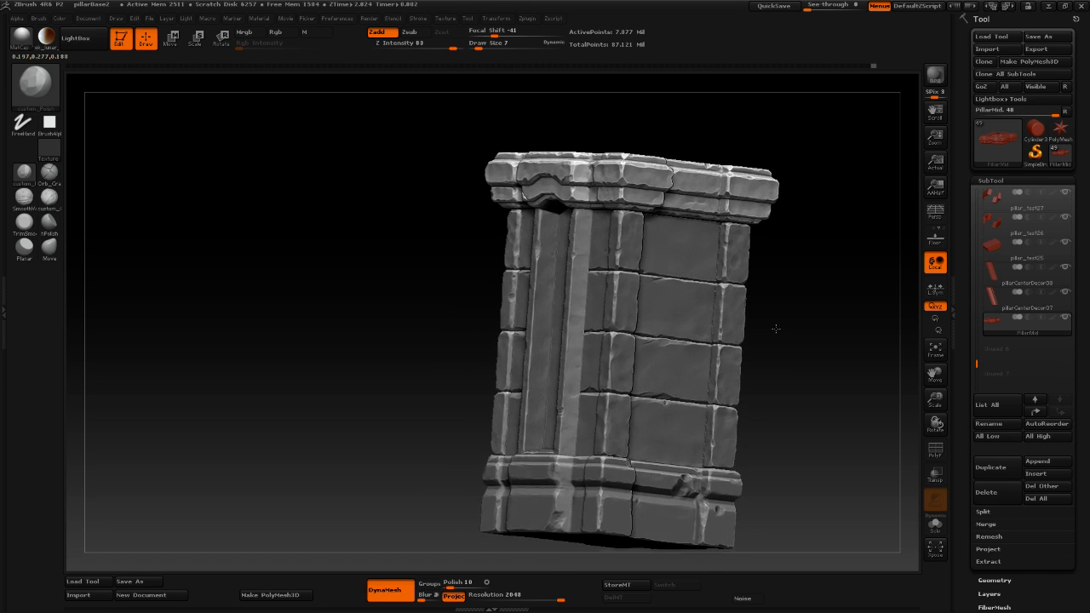
left_click(935, 211)
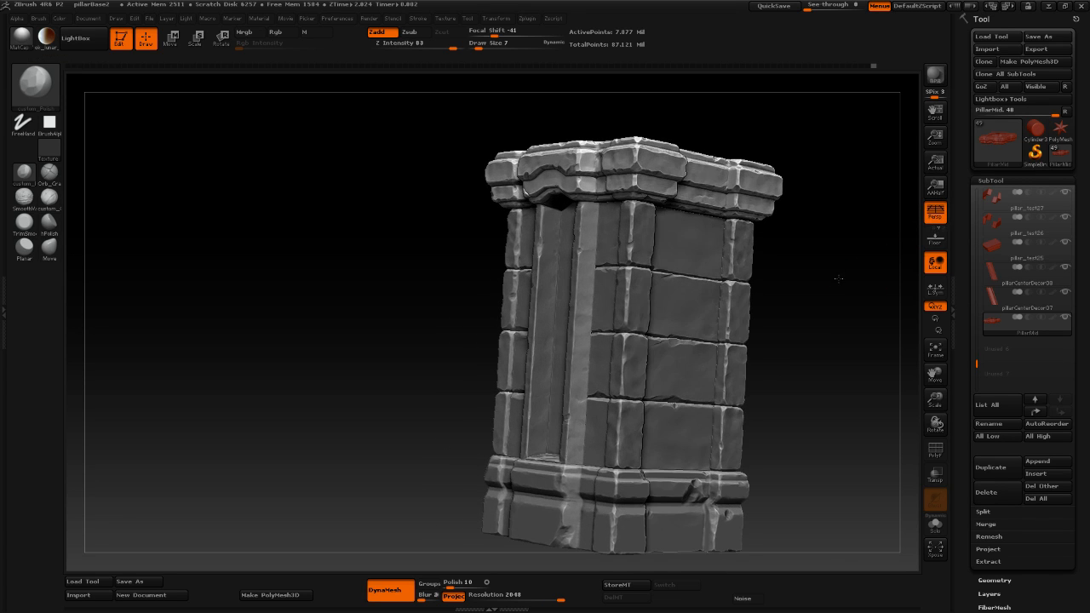
Examine the complete pillar in perspective from its front, corners and sides.
left_click_drag(839, 278, 740, 316)
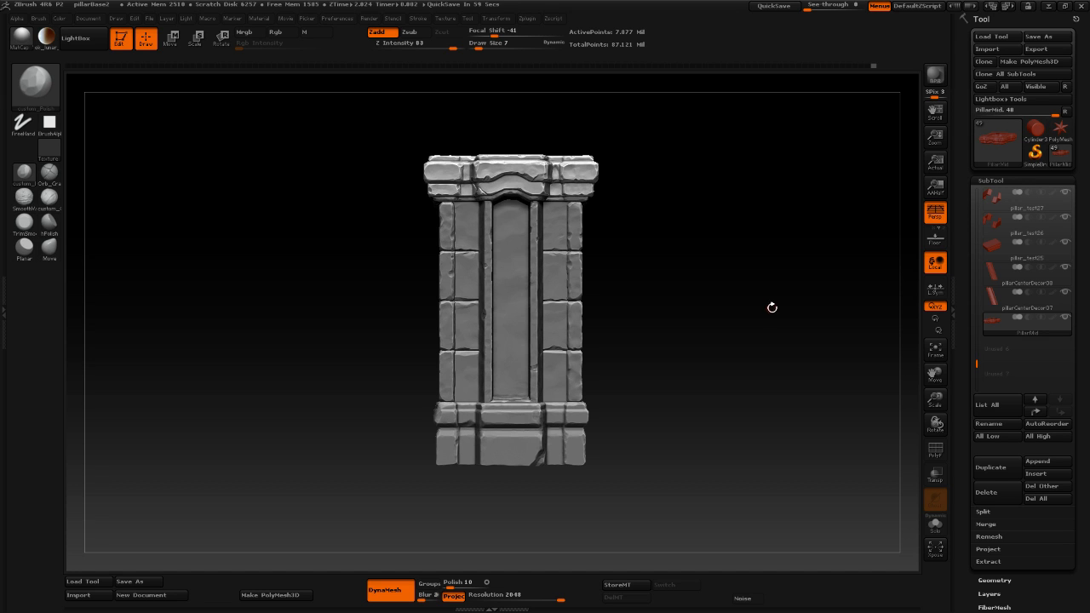
left_click_drag(769, 313, 760, 316)
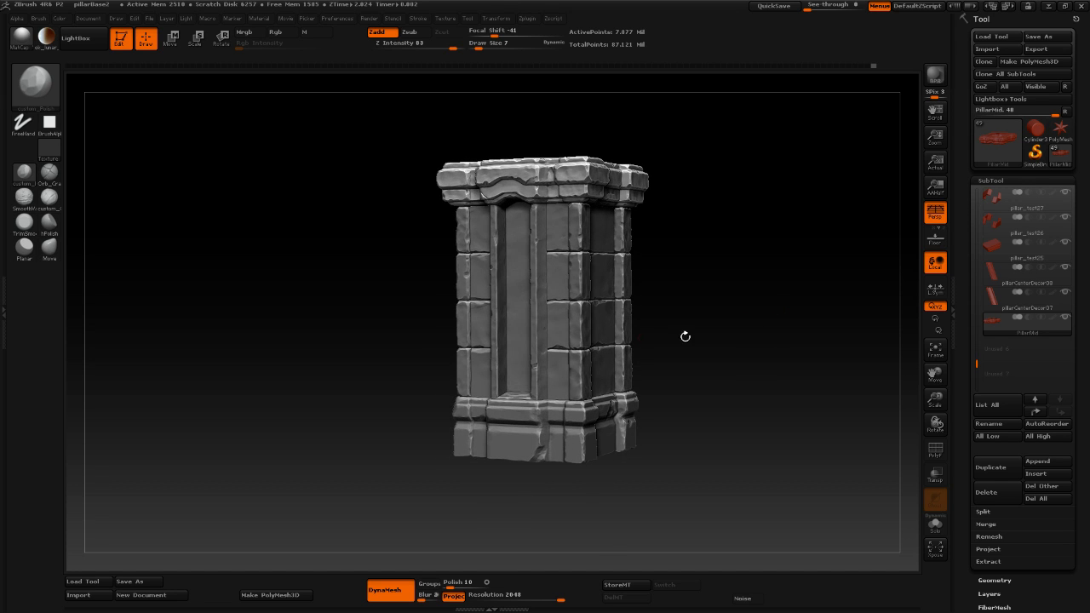
left_click_drag(637, 372, 643, 373)
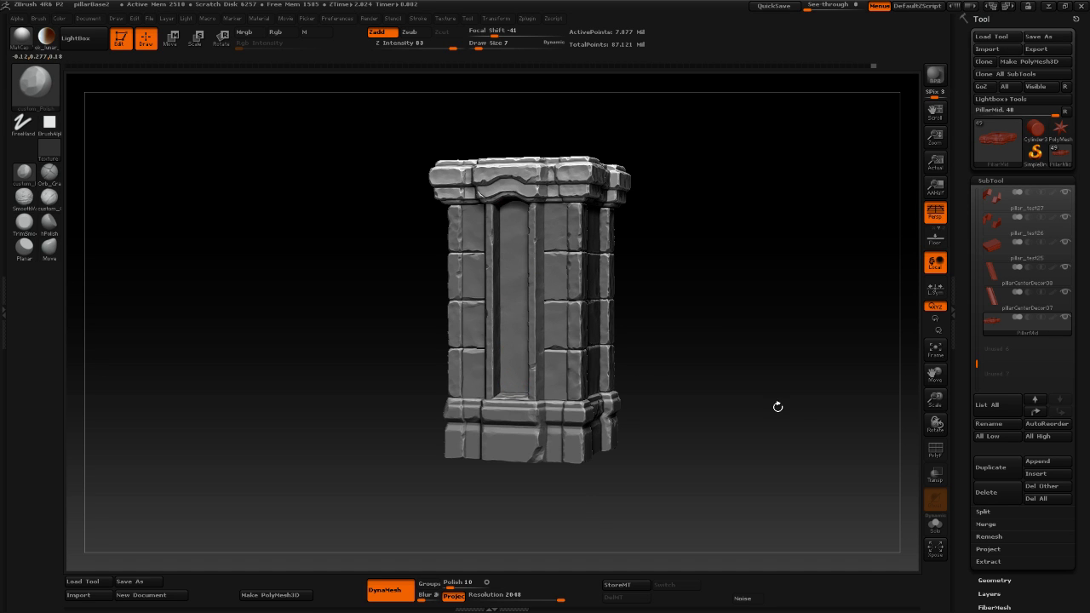
left_click_drag(779, 406, 576, 425)
mouse_move(789, 388)
left_mouse_down()
mouse_move(818, 390)
mouse_move(750, 388)
mouse_move(835, 380)
mouse_move(808, 381)
left_mouse_up()
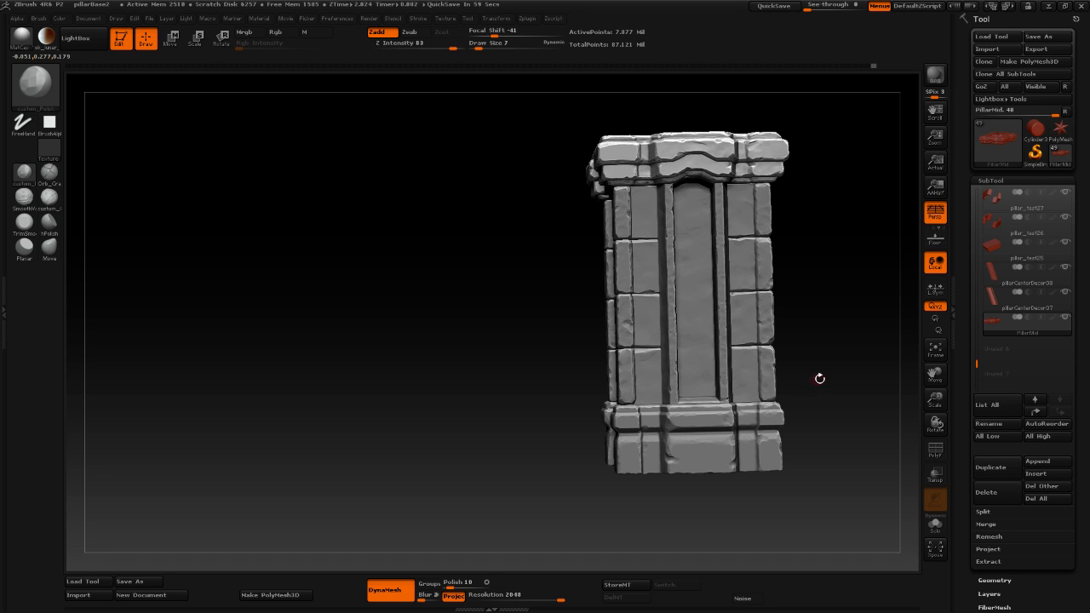
mouse_move(840, 354)
left_mouse_down()
mouse_move(859, 353)
mouse_move(806, 358)
mouse_move(828, 349)
left_mouse_up()
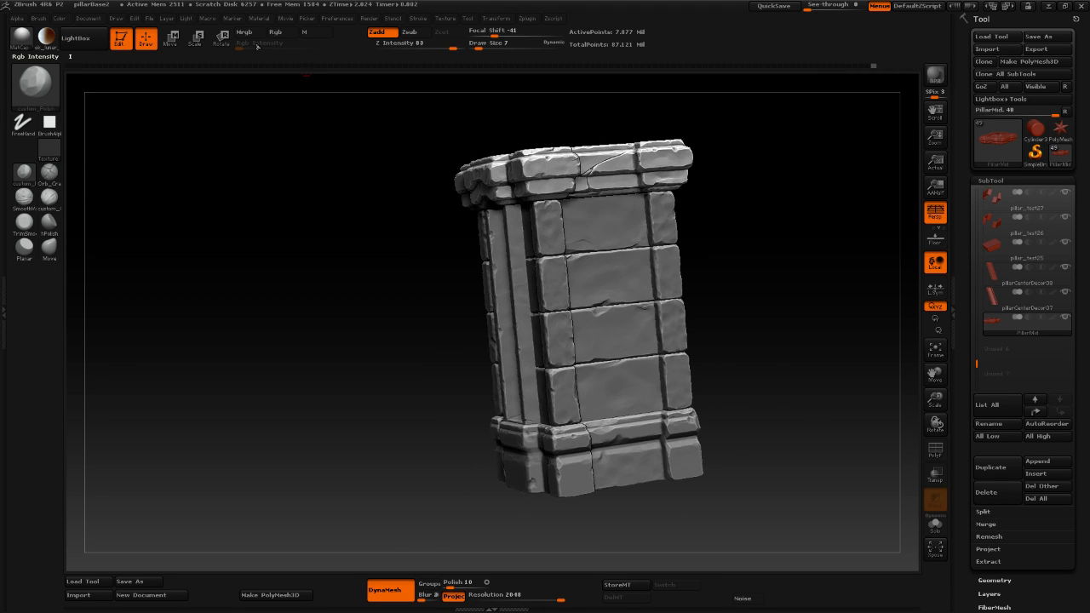